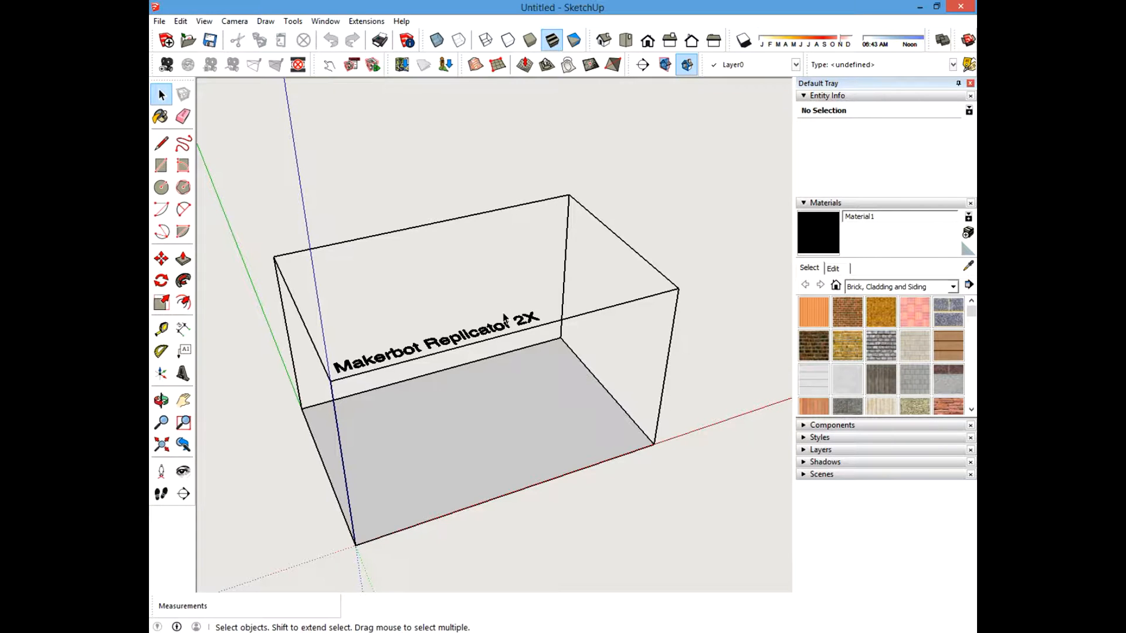
Delete the Makerbot Replicator 2X build volume component.
{"action": "left_click", "coordinate": [466, 331]}
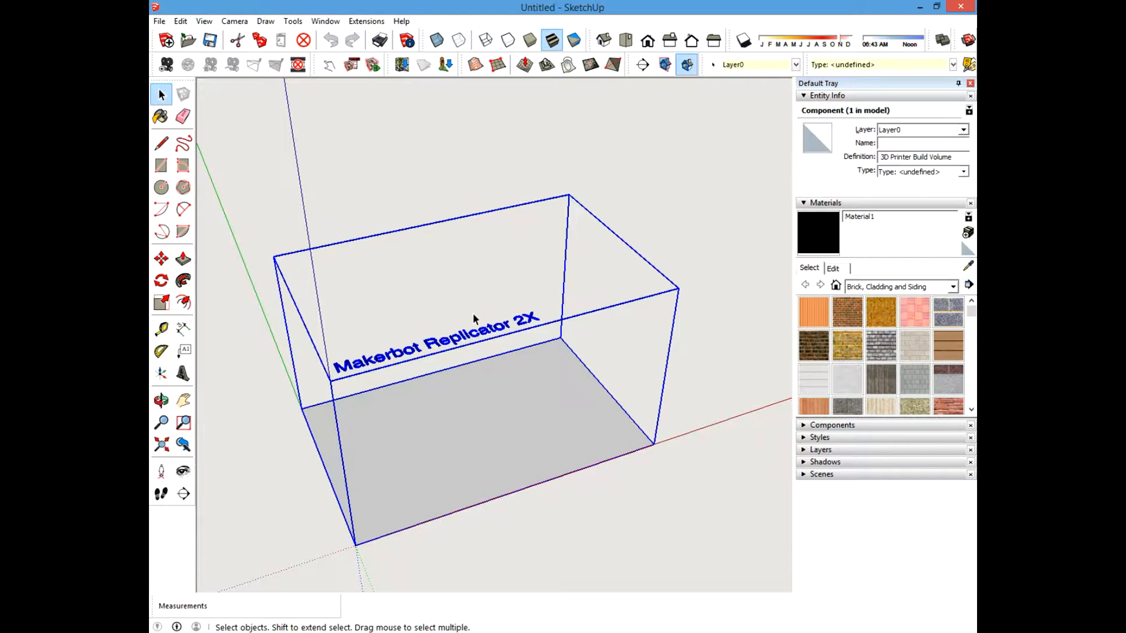
{"action": "key", "text": "Delete"}
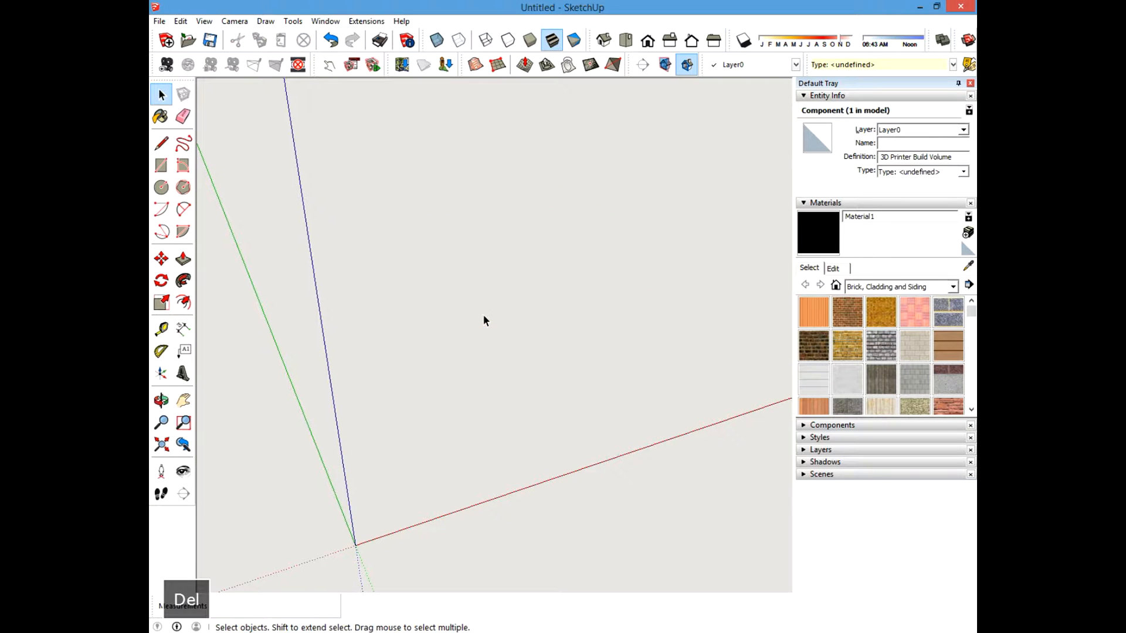
Create a guide line 36 inches from the green axis with the Tape Measure tool.
{"action": "middle_click_drag", "start_coordinate": [533, 319], "coordinate": [609, 278]}
{"action": "middle_click_drag", "start_coordinate": [527, 346], "coordinate": [501, 300], "text": "shift"}
{"action": "scroll", "coordinate": [498, 311], "scroll_direction": "down", "scroll_amount": 2}
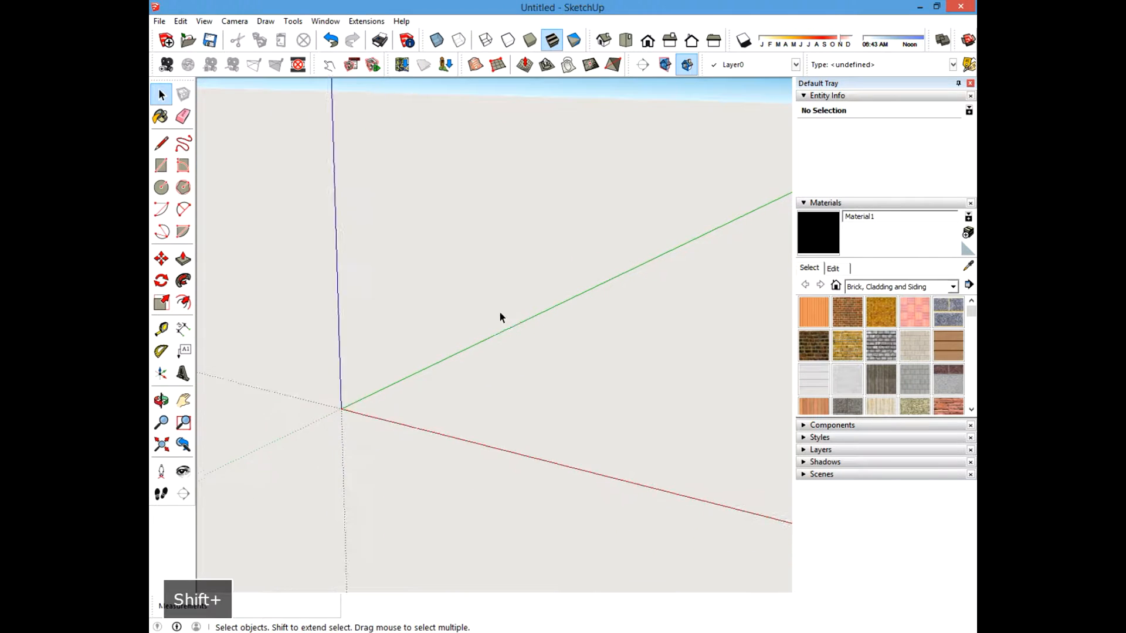
{"action": "middle_click_drag", "start_coordinate": [637, 296], "coordinate": [629, 321]}
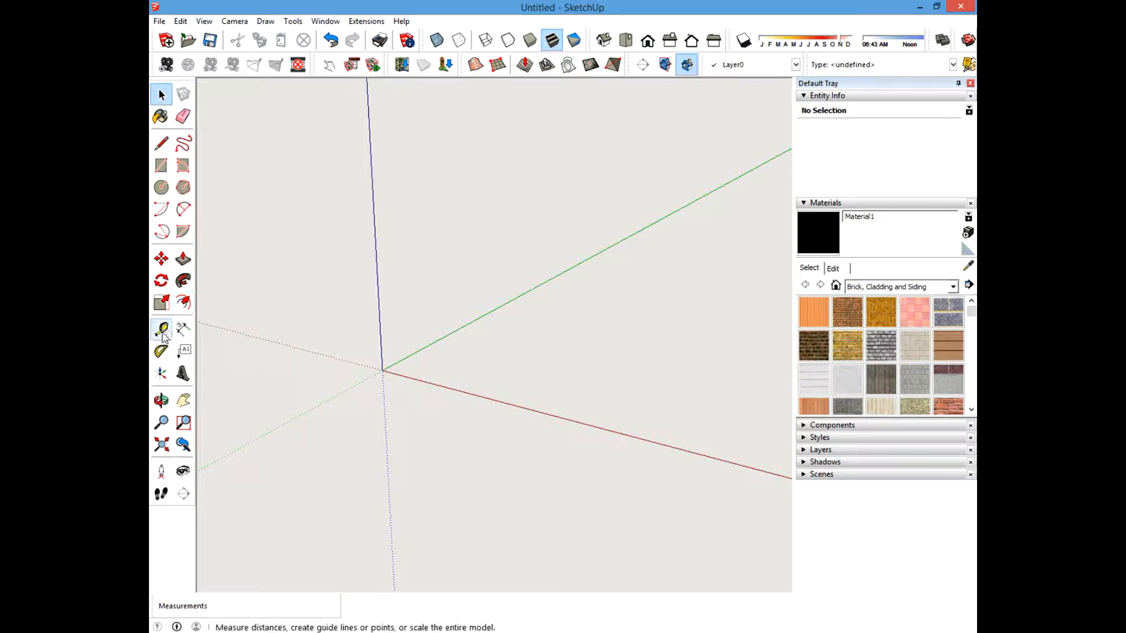
{"action": "middle_click_drag", "start_coordinate": [543, 384], "coordinate": [529, 408]}
{"action": "middle_click_drag", "start_coordinate": [533, 342], "coordinate": [493, 398], "text": "shift"}
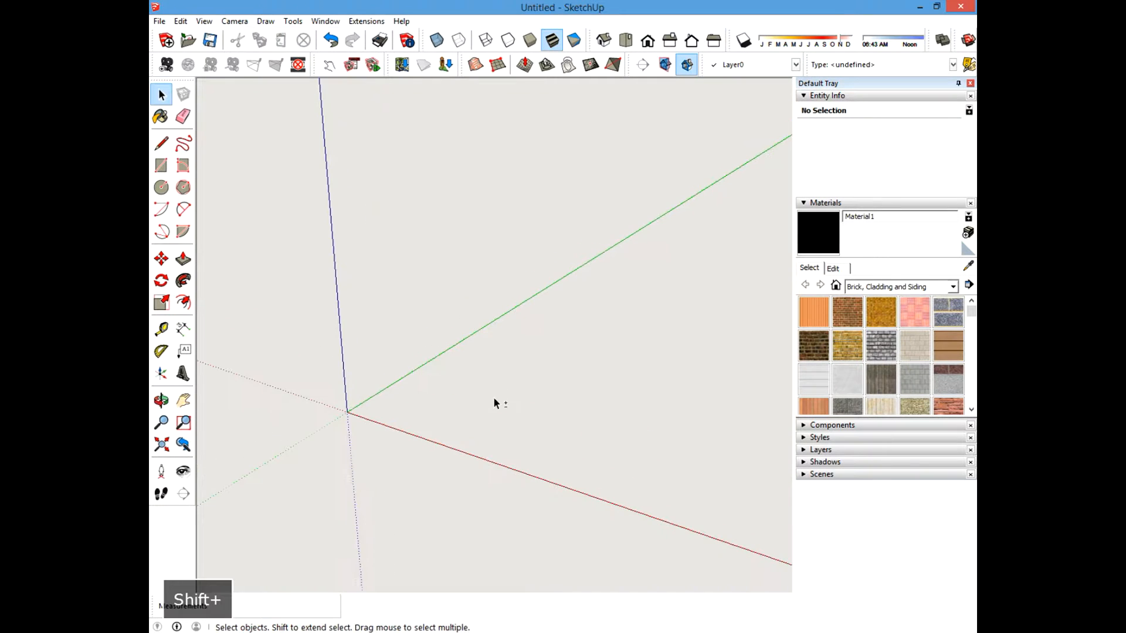
{"action": "left_click", "coordinate": [162, 330]}
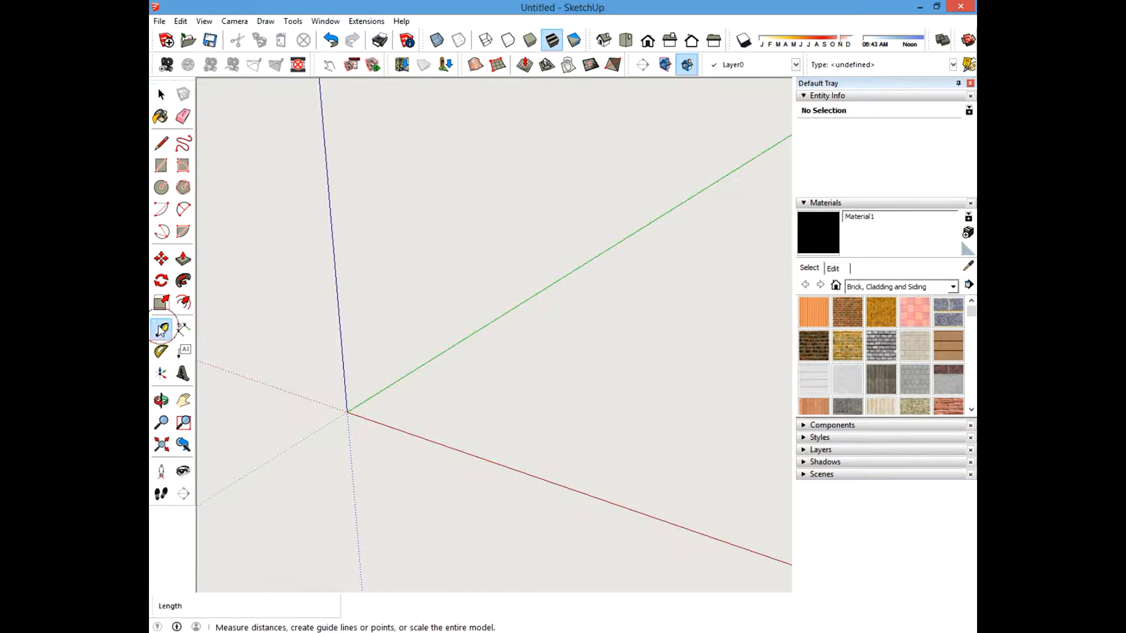
{"action": "left_click", "coordinate": [413, 371]}
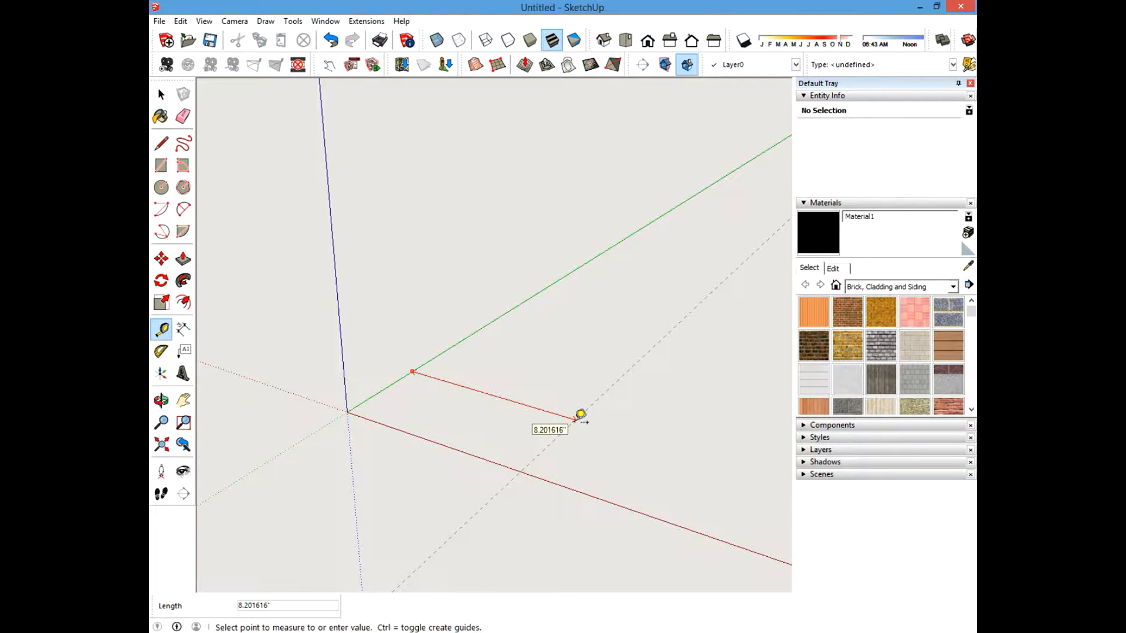
{"action": "type", "text": "36"}
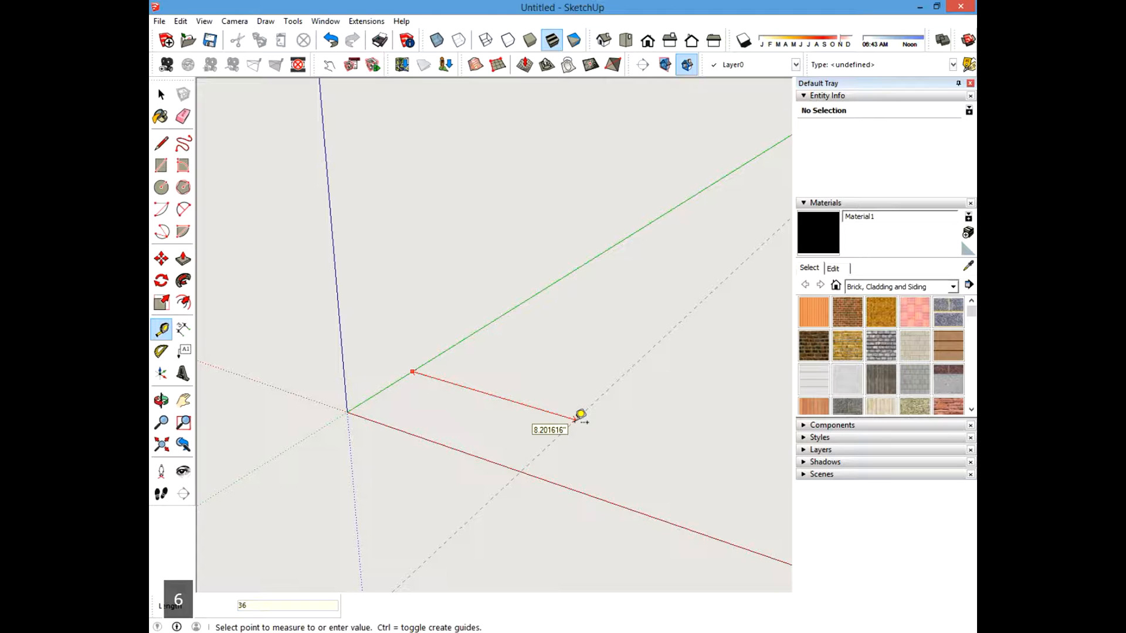
{"action": "key", "text": "Return"}
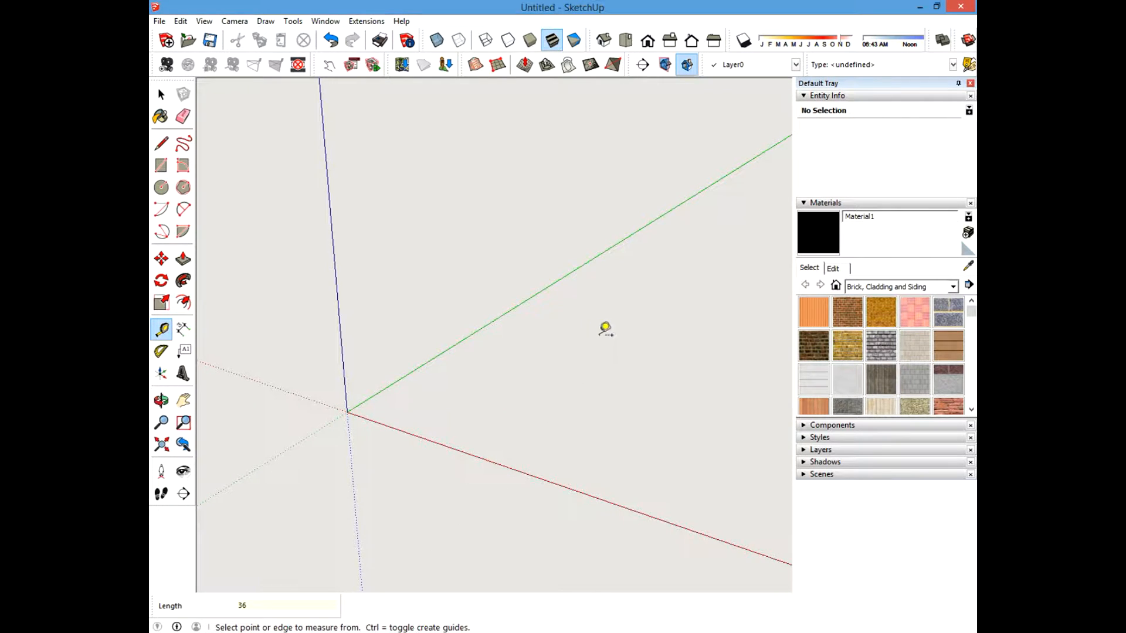
Create a guide line 36 inches from the red axis.
{"action": "mouse_move", "coordinate": [644, 337]}
{"action": "middle_mouse_down", "text": "shift"}
{"action": "mouse_move", "coordinate": [536, 304]}
{"action": "mouse_move", "coordinate": [493, 337]}
{"action": "middle_mouse_up", "text": "shift"}
{"action": "mouse_move", "coordinate": [594, 316]}
{"action": "middle_mouse_down", "text": "shift"}
{"action": "mouse_move", "coordinate": [585, 373]}
{"action": "mouse_move", "coordinate": [545, 380]}
{"action": "middle_mouse_up", "text": "shift"}
{"action": "left_click", "coordinate": [496, 459]}
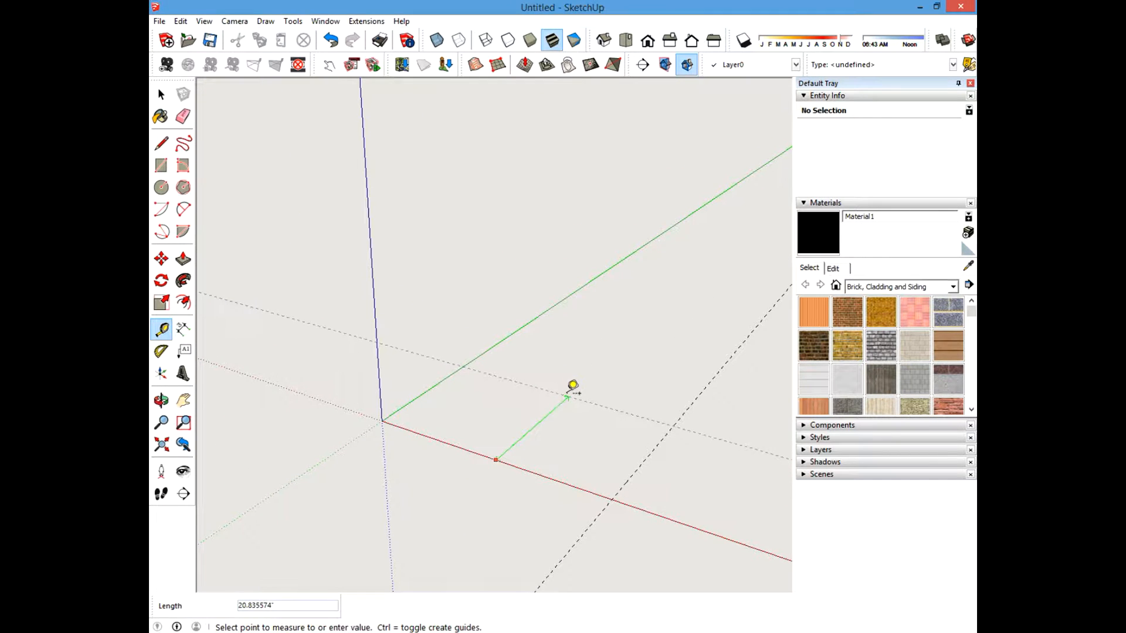
{"action": "type", "text": "36"}
{"action": "key", "text": "Return"}
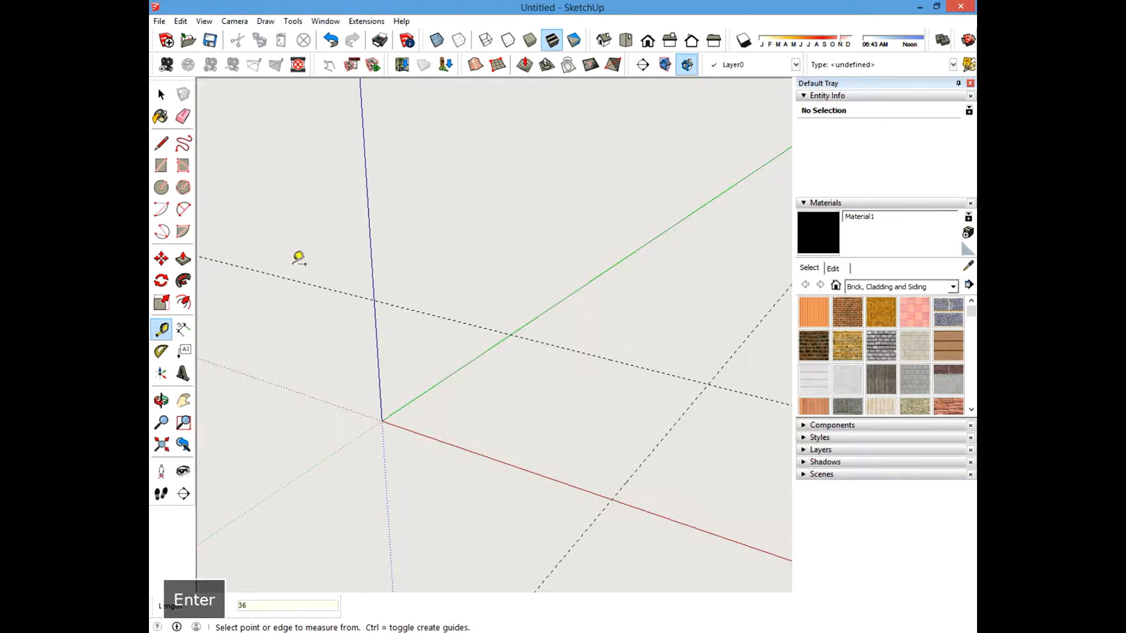
Create a guide line 3.5 inches from the green axis.
{"action": "left_click", "coordinate": [160, 96]}
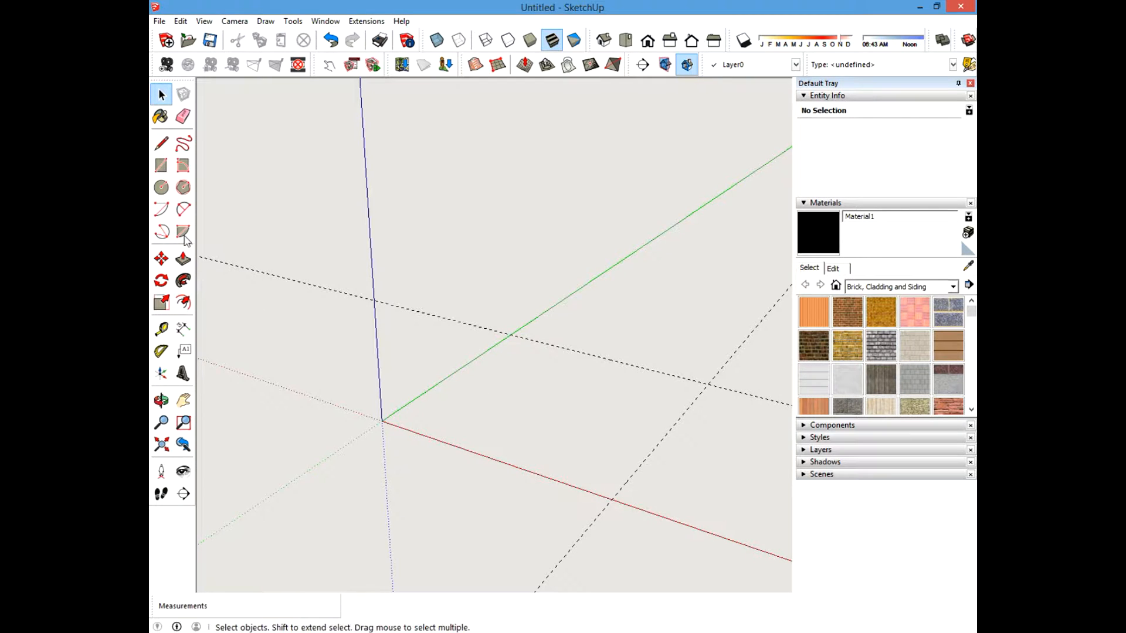
{"action": "middle_click_drag", "start_coordinate": [442, 427], "coordinate": [538, 422]}
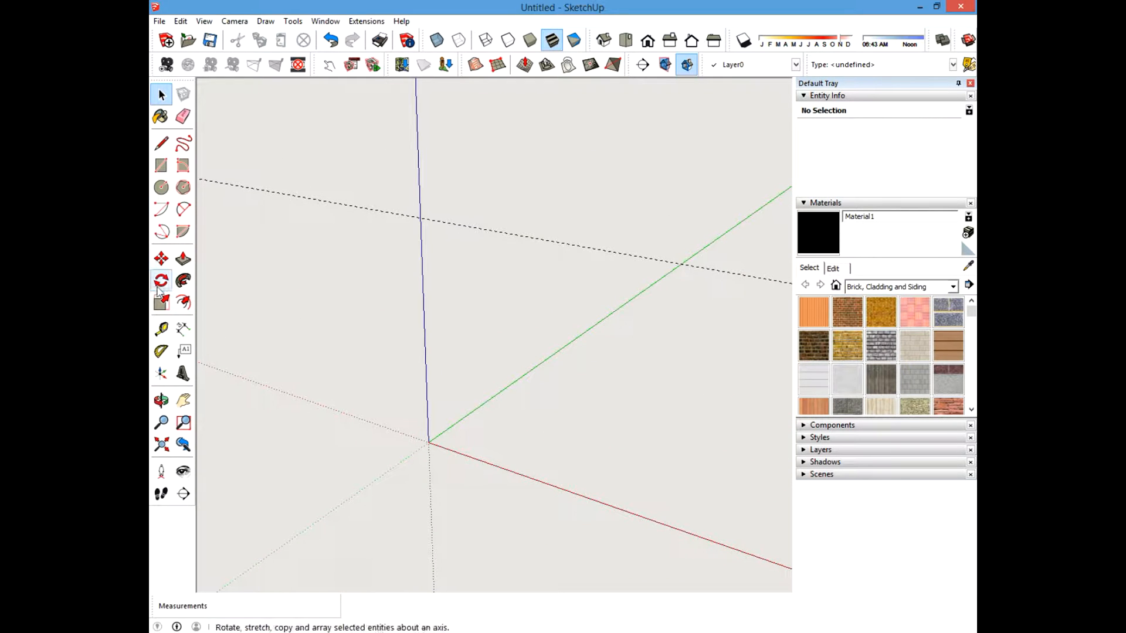
{"action": "left_click", "coordinate": [162, 328]}
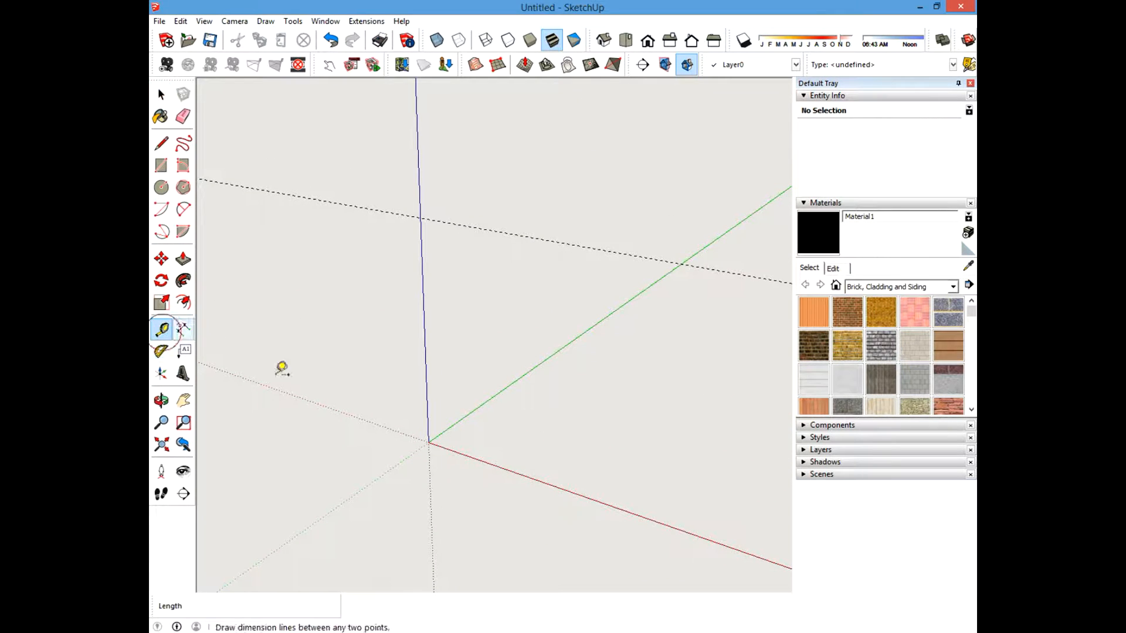
{"action": "left_click", "coordinate": [462, 420]}
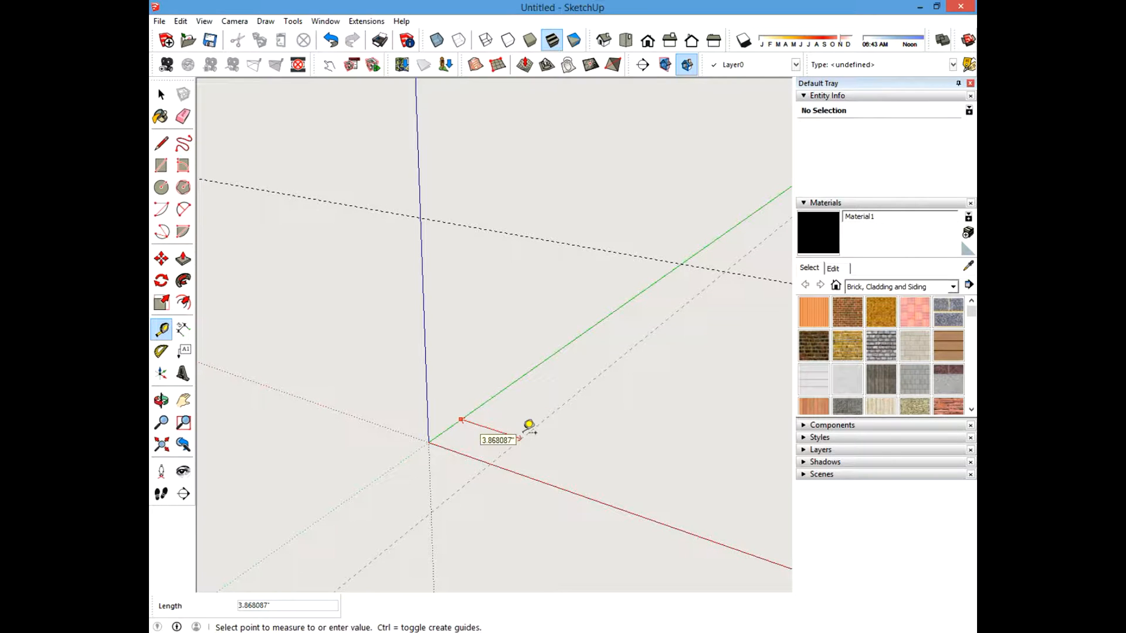
{"action": "type", "text": "3.5"}
{"action": "key", "text": "Return"}
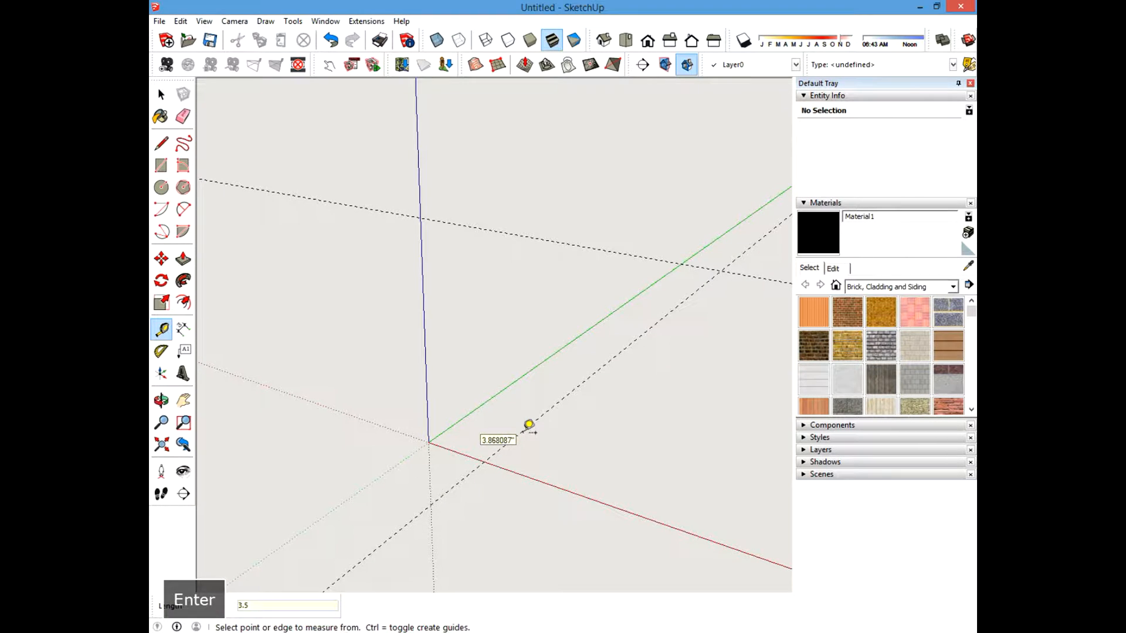
Create a guide line 3.5 inches from the red axis.
{"action": "left_click", "coordinate": [458, 453]}
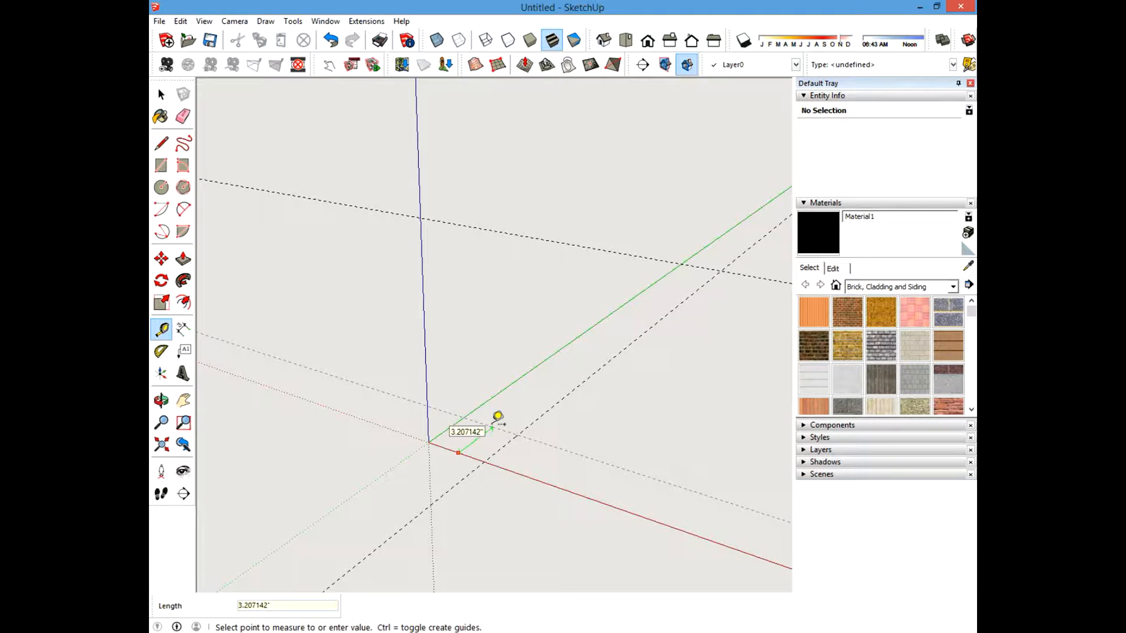
{"action": "type", "text": "3.5"}
{"action": "key", "text": "Return"}
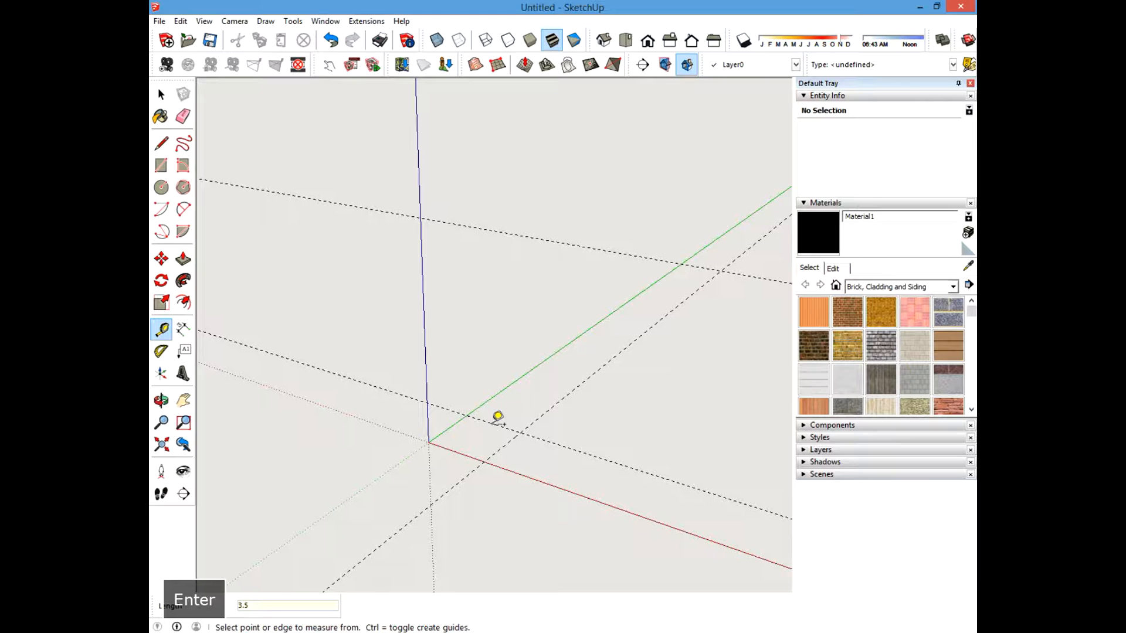
{"action": "mouse_move", "coordinate": [498, 416]}
{"action": "middle_mouse_down"}
{"action": "mouse_move", "coordinate": [635, 495]}
{"action": "mouse_move", "coordinate": [515, 473]}
{"action": "mouse_move", "coordinate": [479, 422]}
{"action": "middle_mouse_up"}
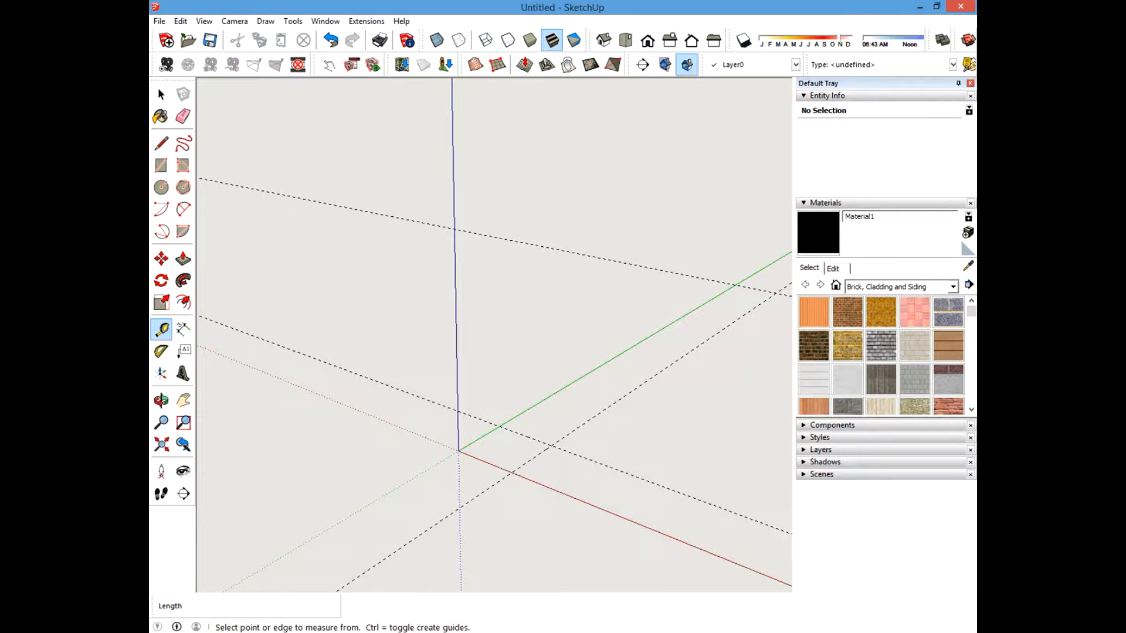
{"action": "left_click", "coordinate": [161, 95]}
{"action": "mouse_move", "coordinate": [532, 412]}
{"action": "middle_mouse_down", "text": "shift"}
{"action": "mouse_move", "coordinate": [548, 377]}
{"action": "mouse_move", "coordinate": [528, 423]}
{"action": "middle_mouse_up", "text": "shift"}
{"action": "middle_click_drag", "start_coordinate": [580, 332], "coordinate": [536, 385], "text": "shift"}
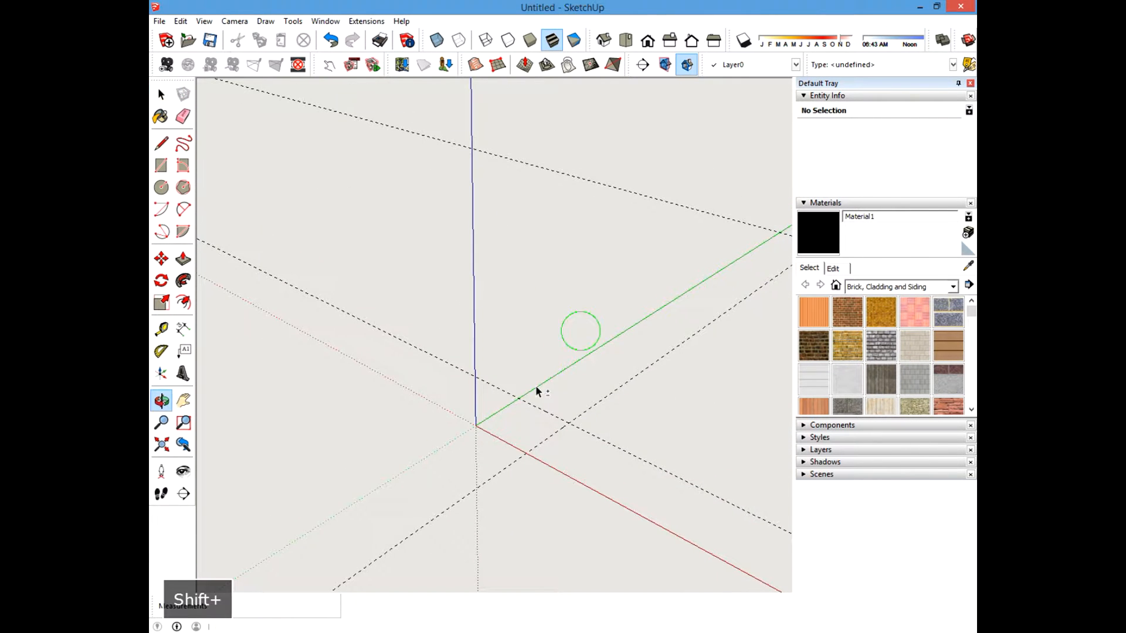
{"action": "left_click", "coordinate": [161, 329]}
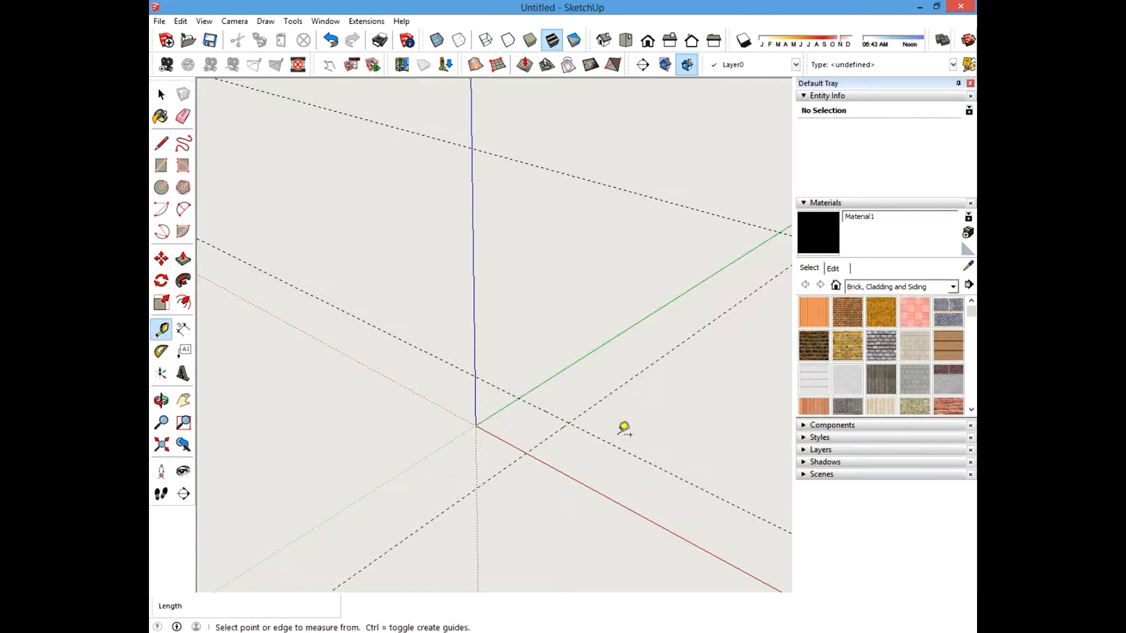
{"action": "left_click", "coordinate": [497, 412]}
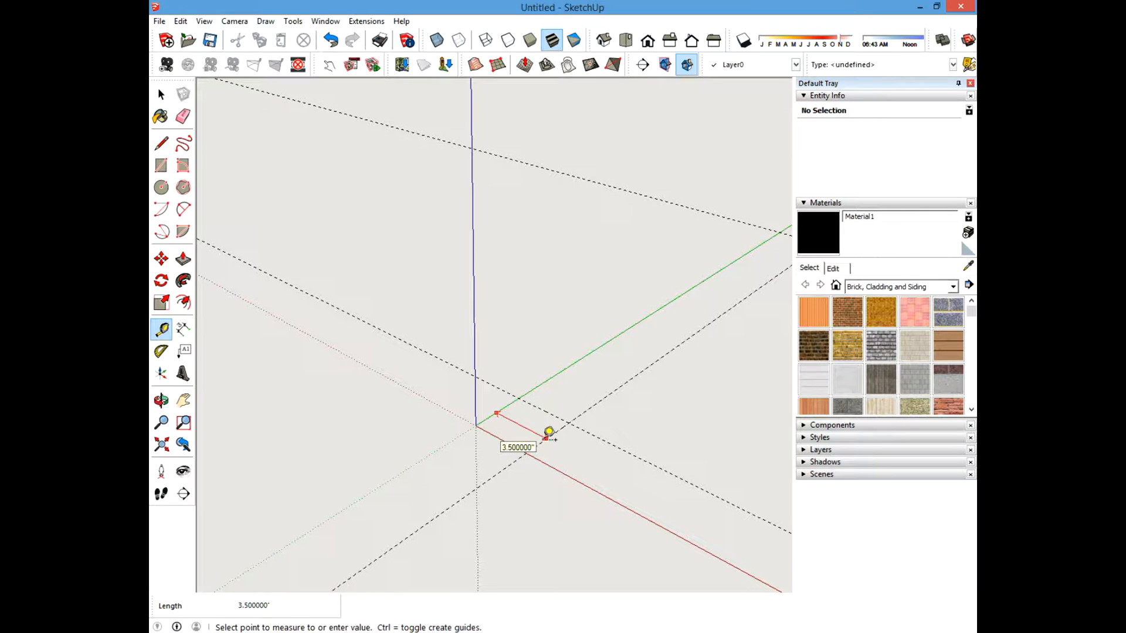
{"action": "key", "text": "Escape"}
{"action": "left_click", "coordinate": [498, 439]}
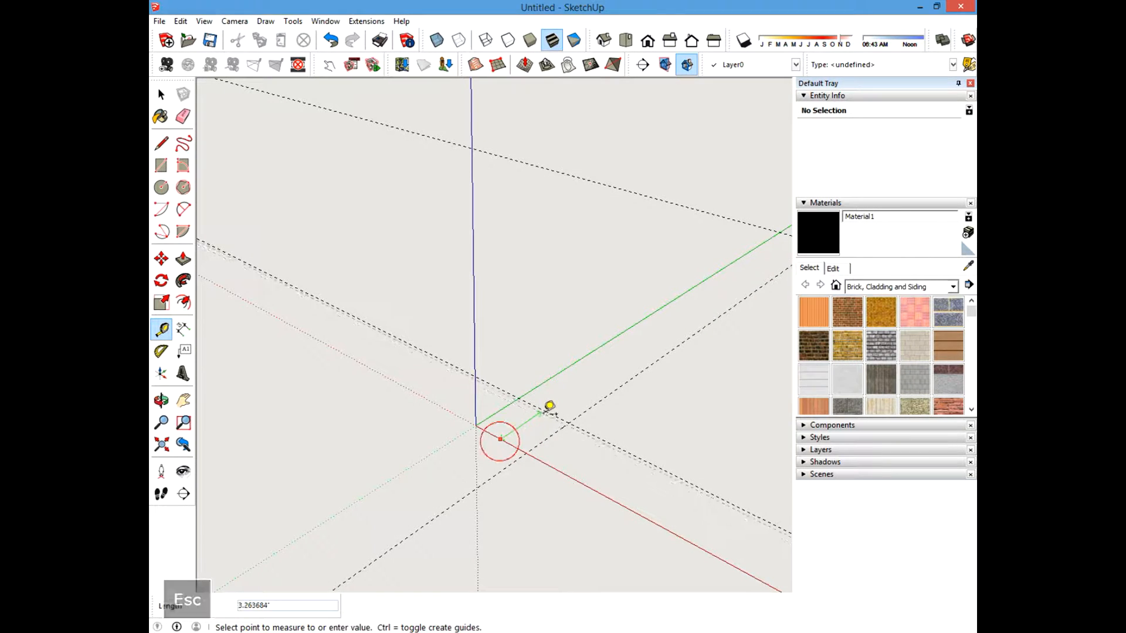
{"action": "key", "text": "Escape"}
Draw a rectangle from the origin to the intersection of the two 3.5-inch guides.
{"action": "left_click", "coordinate": [161, 165]}
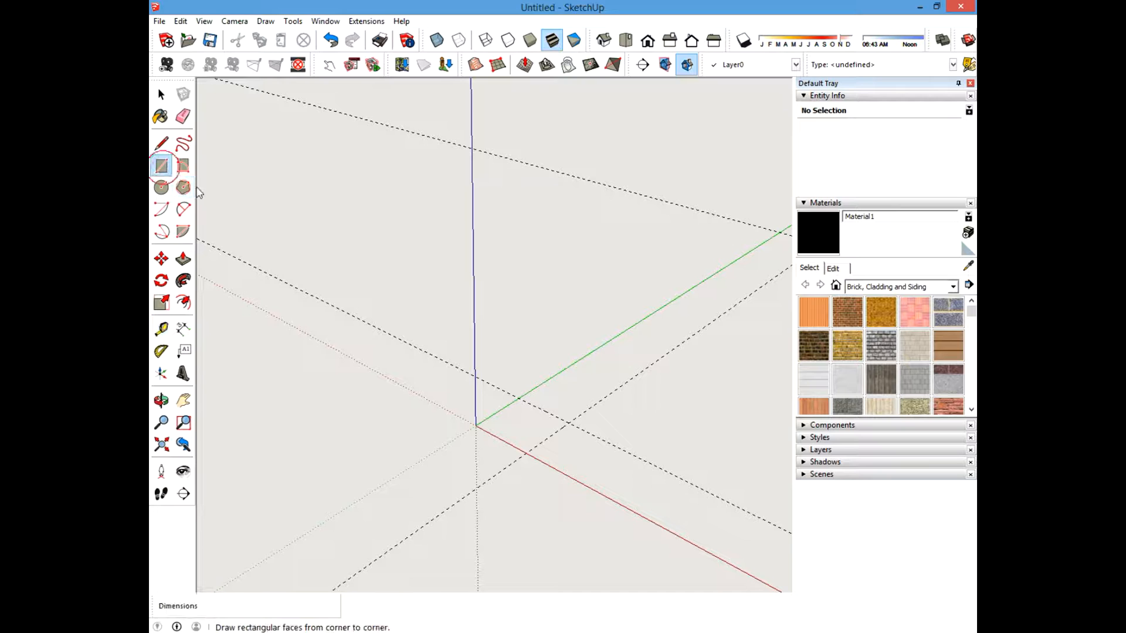
{"action": "left_click", "coordinate": [476, 426]}
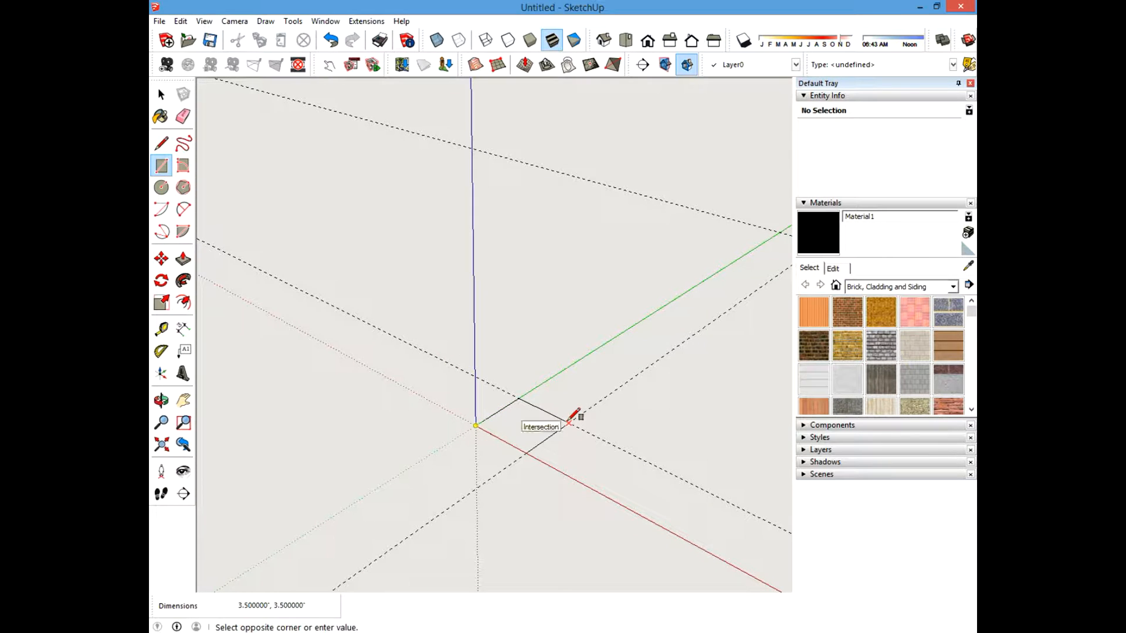
{"action": "left_click", "coordinate": [568, 421]}
{"action": "left_click", "coordinate": [160, 93]}
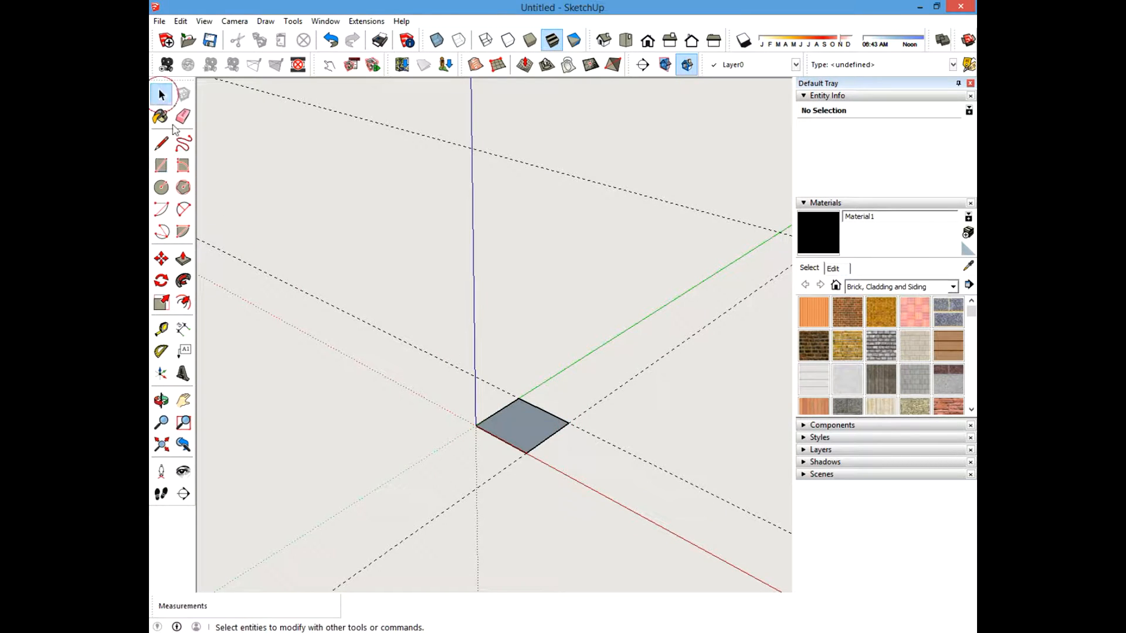
Push/pull the square up 12 inches into a post.
{"action": "left_click", "coordinate": [183, 258]}
{"action": "left_click", "coordinate": [517, 412]}
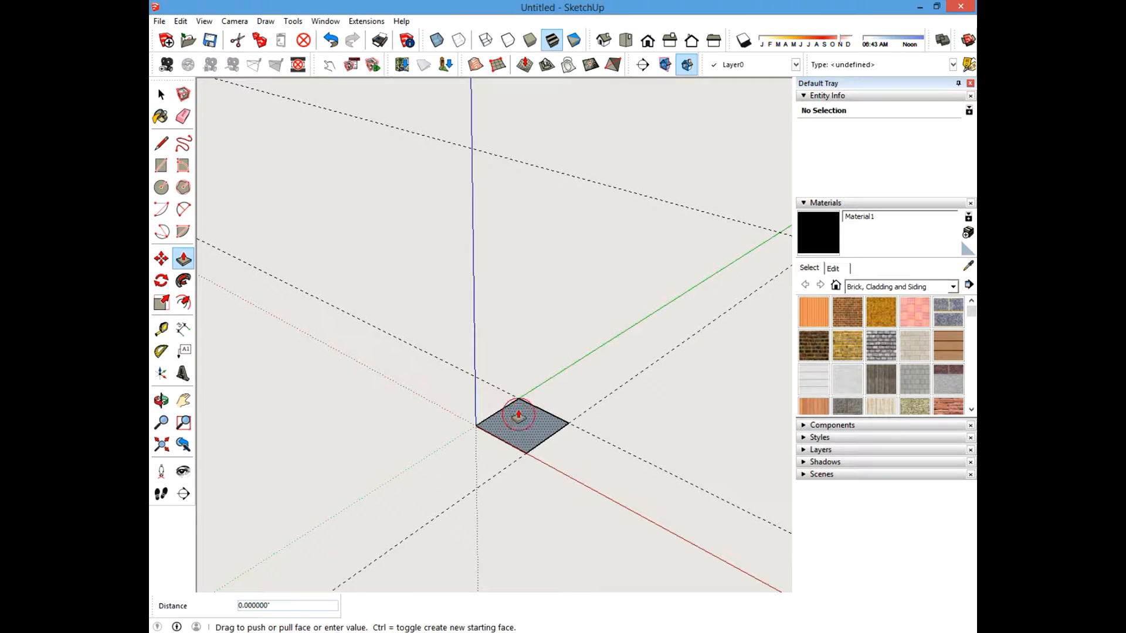
{"action": "type", "text": "12"}
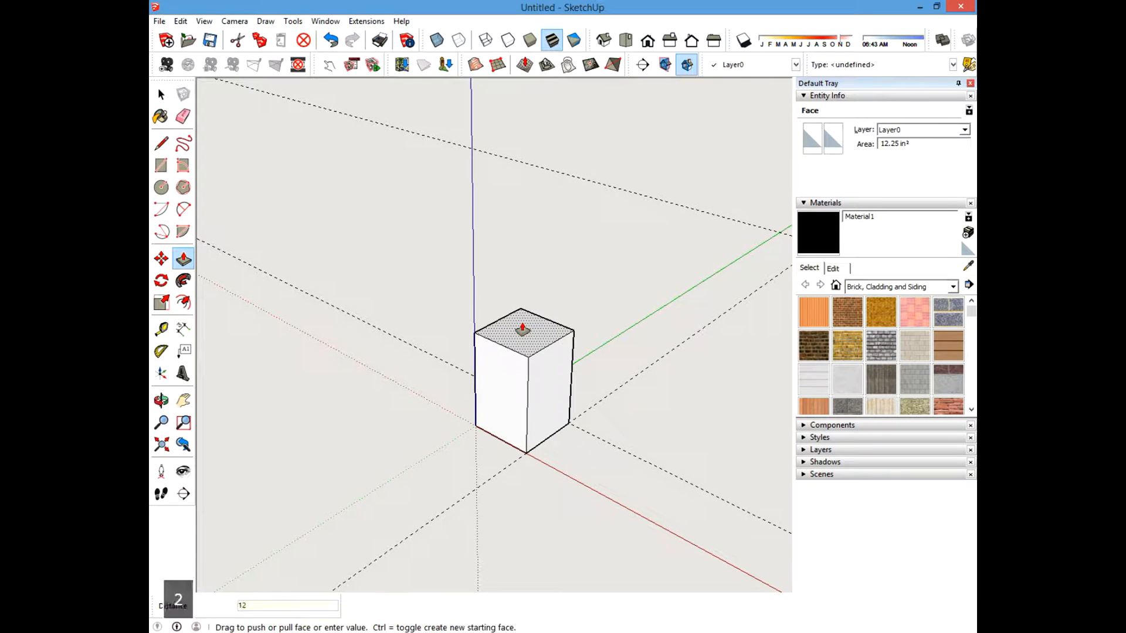
{"action": "key", "text": "Return"}
{"action": "left_click", "coordinate": [162, 95]}
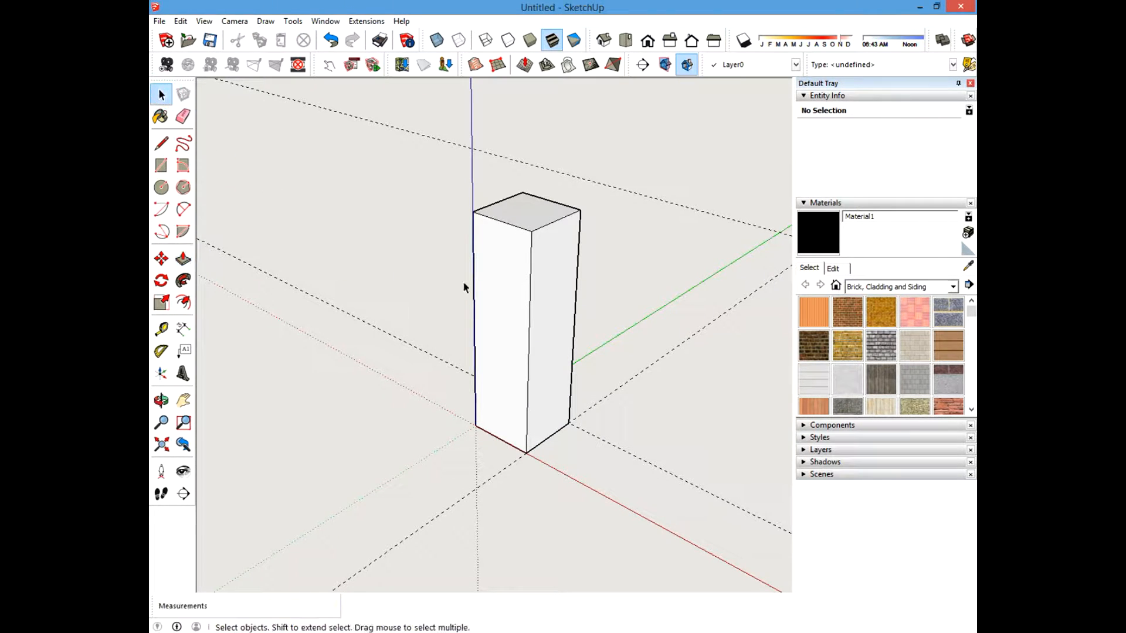
Select all of the post's geometry and make it a component named 4 x 4 x 12.
{"action": "middle_click_drag", "start_coordinate": [463, 284], "coordinate": [372, 306], "text": "ctrl"}
{"action": "scroll", "coordinate": [413, 343], "scroll_direction": "down", "scroll_amount": 7}
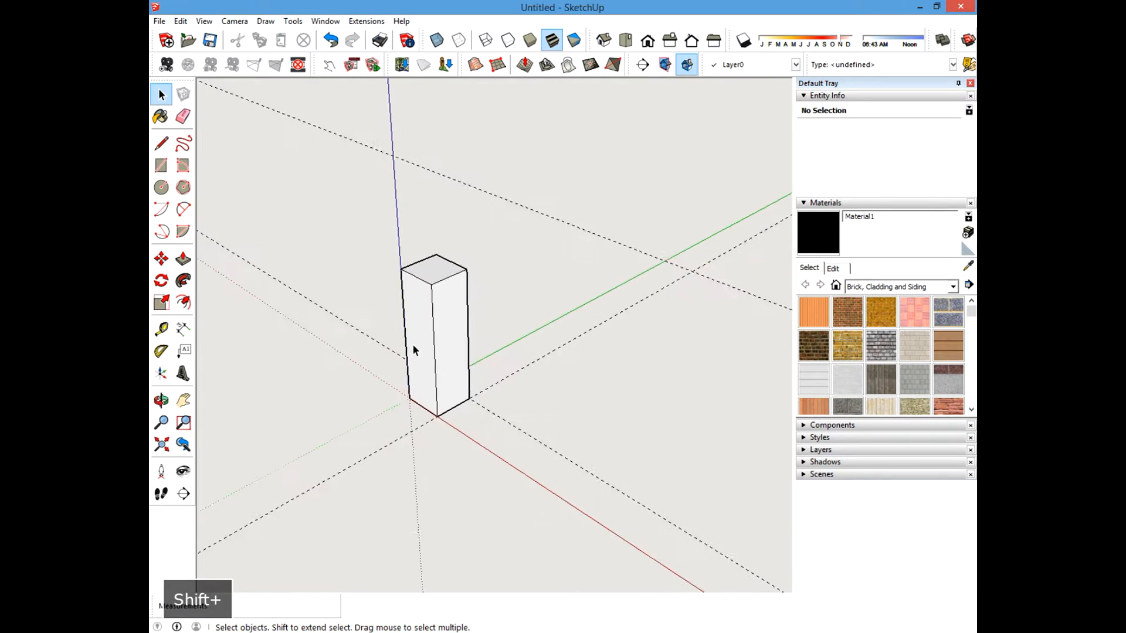
{"action": "middle_click_drag", "start_coordinate": [412, 343], "coordinate": [465, 334], "text": "shift"}
{"action": "scroll", "coordinate": [465, 335], "scroll_direction": "up", "scroll_amount": 2}
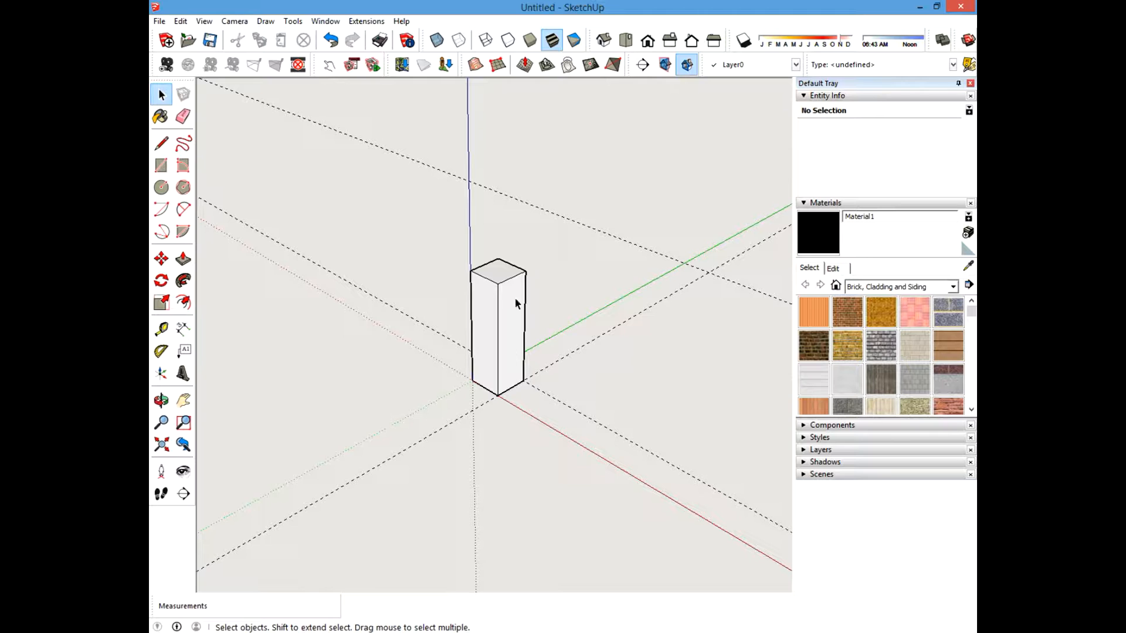
{"action": "left_click_drag", "start_coordinate": [436, 235], "coordinate": [586, 482]}
{"action": "left_click", "coordinate": [360, 357]}
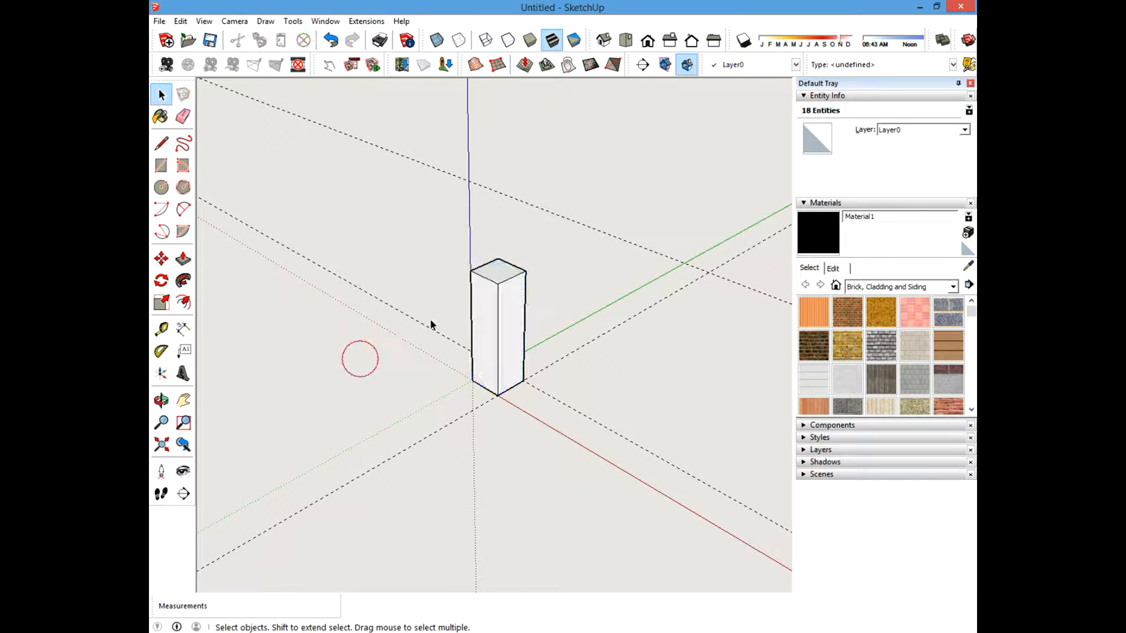
{"action": "left_click_drag", "start_coordinate": [454, 220], "coordinate": [567, 429]}
{"action": "right_click", "coordinate": [502, 317]}
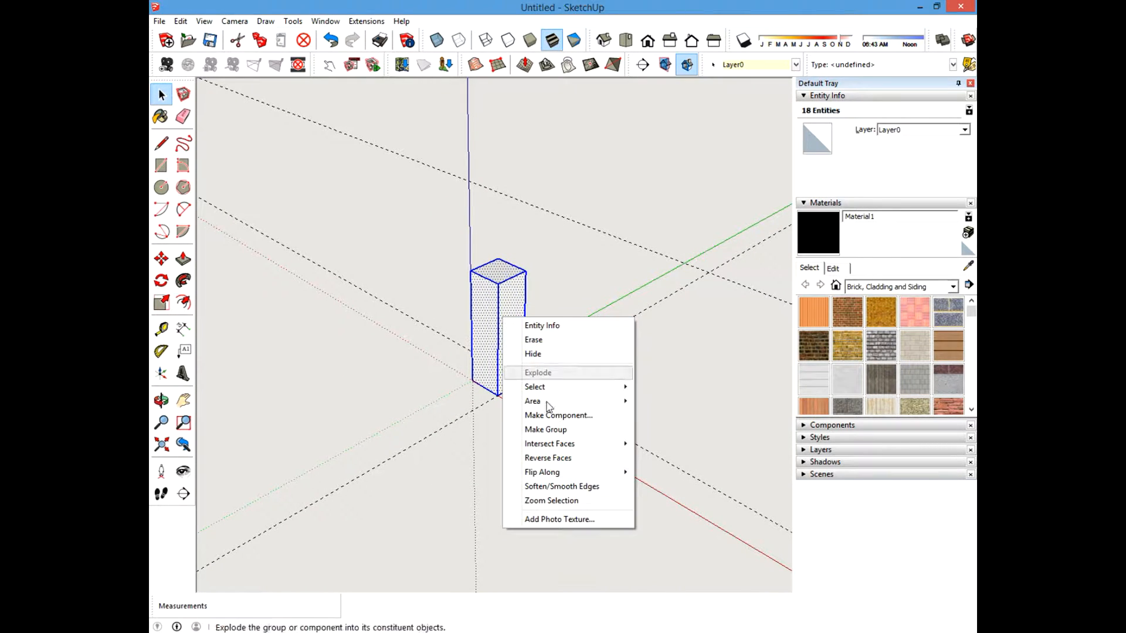
{"action": "left_click", "coordinate": [556, 418]}
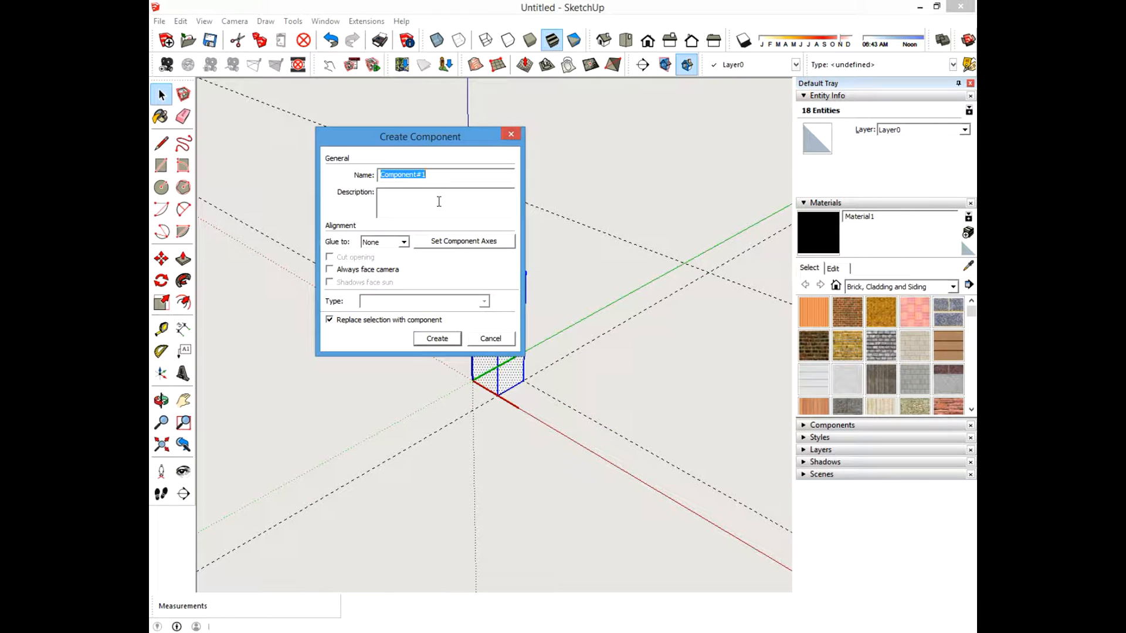
{"action": "type", "text": "4"}
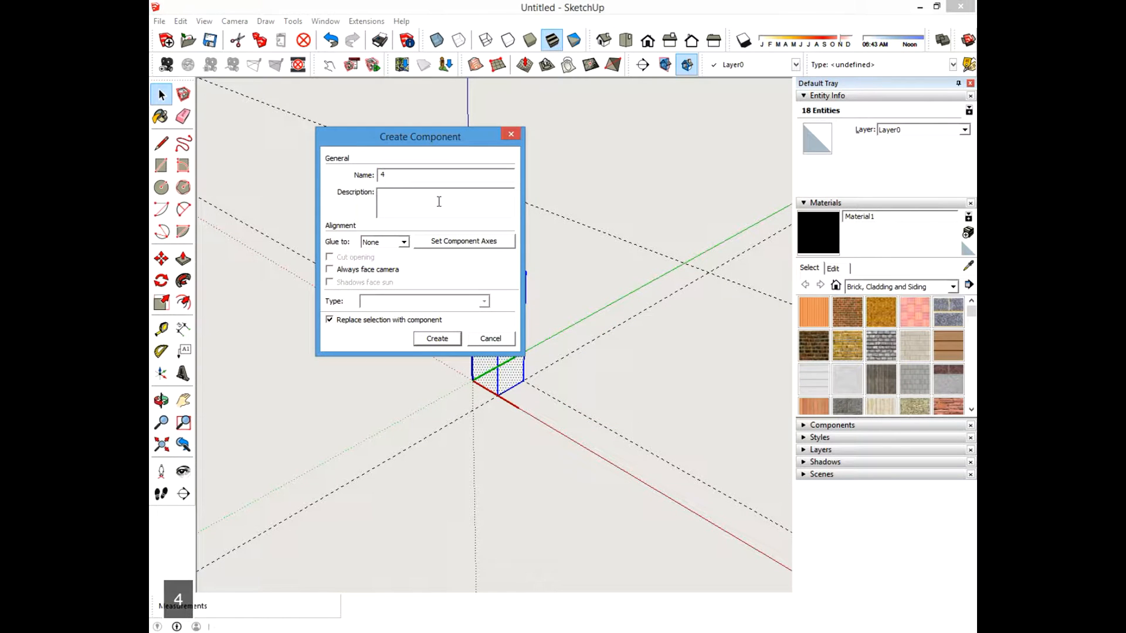
{"action": "type", "text": " x 4"}
{"action": "type", "text": " 12"}
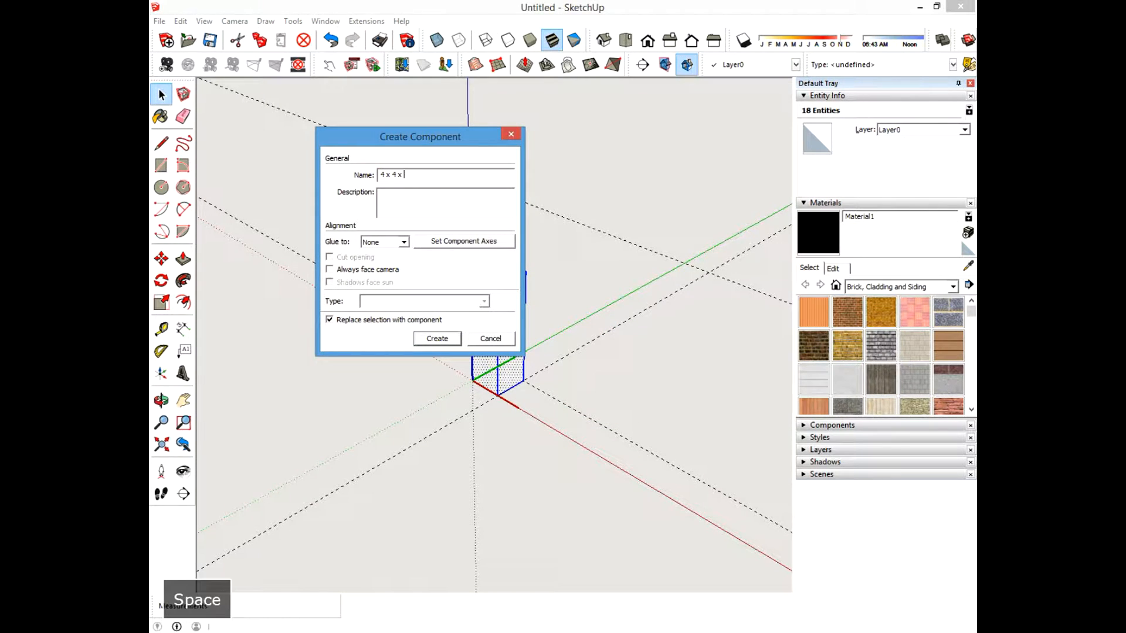
{"action": "key", "text": "Return"}
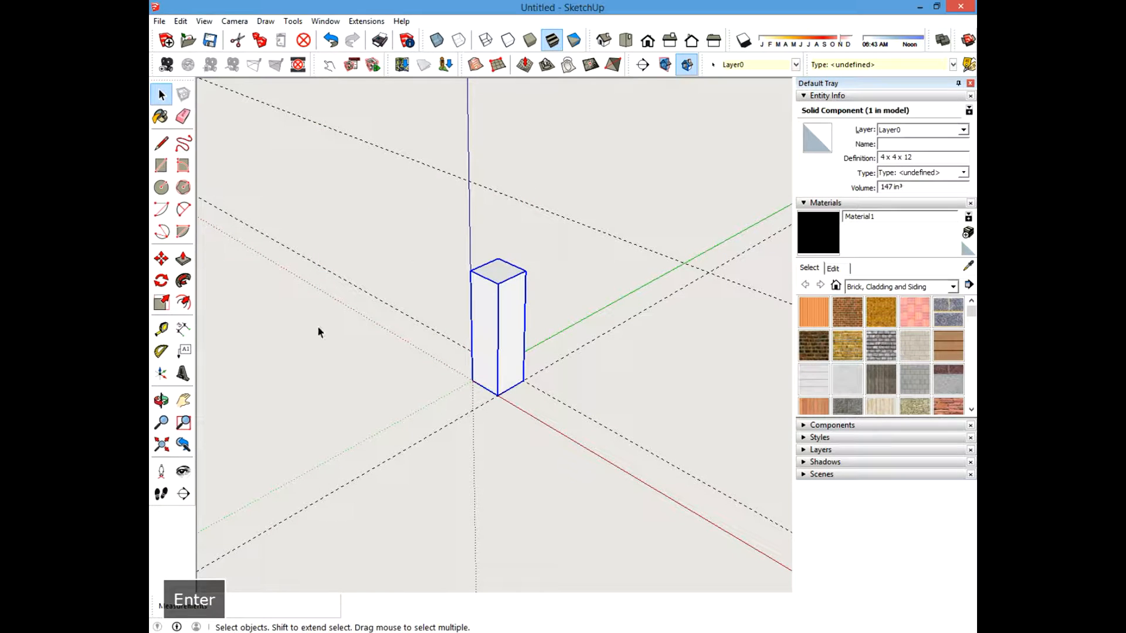
Select the post component and open it for editing to inspect its faces.
{"action": "left_click", "coordinate": [319, 325]}
{"action": "left_click", "coordinate": [485, 326]}
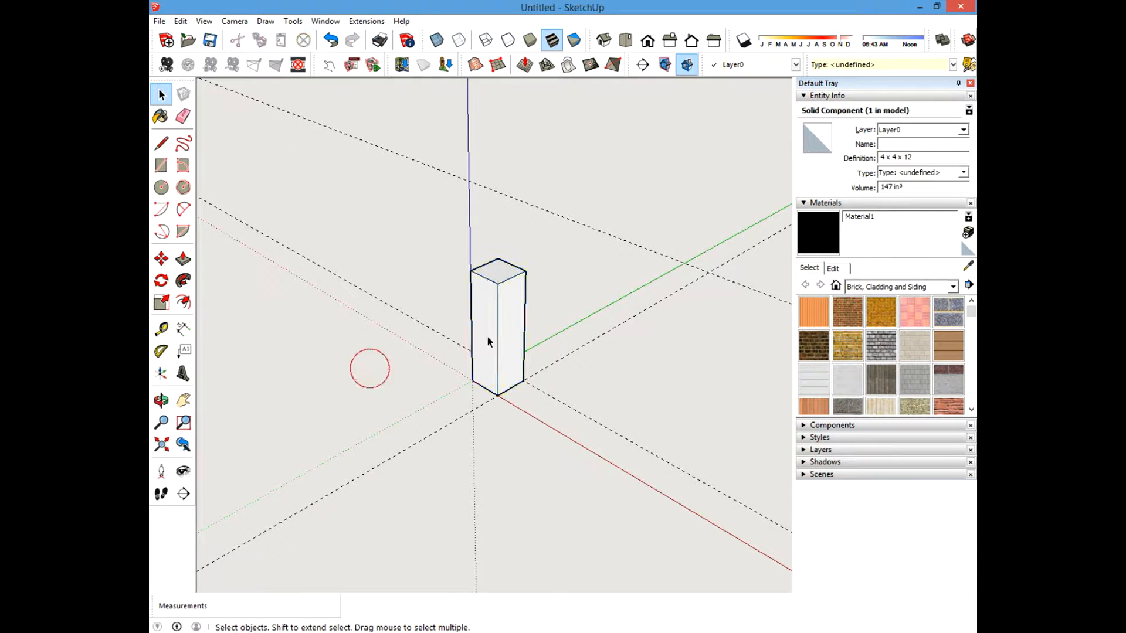
{"action": "key", "text": "Escape"}
{"action": "left_click", "coordinate": [364, 368]}
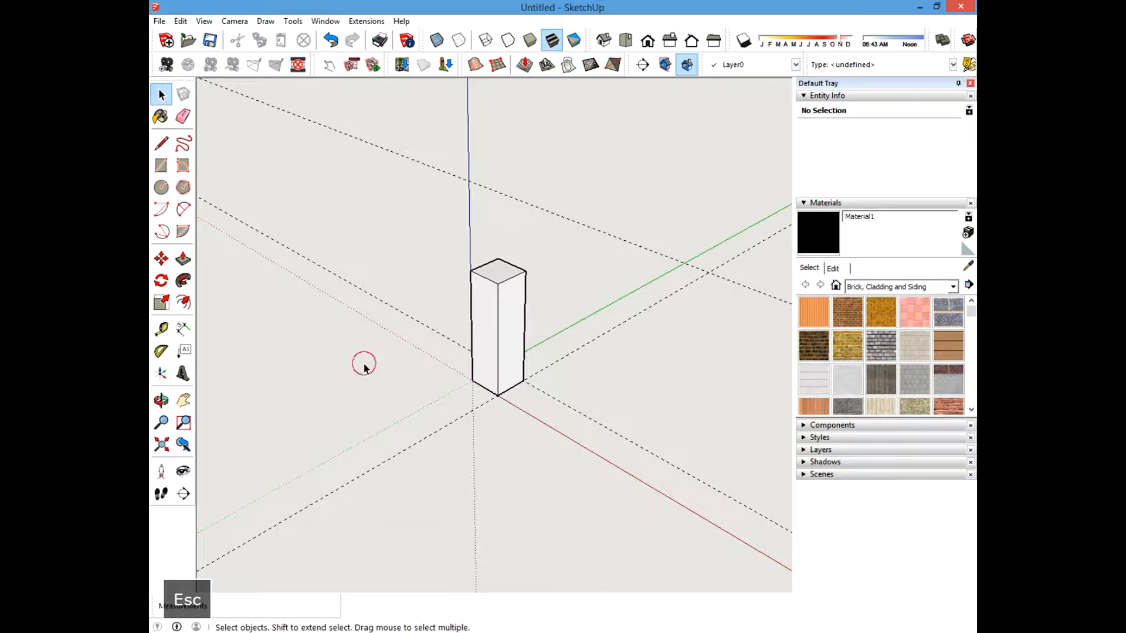
{"action": "left_click", "coordinate": [422, 395]}
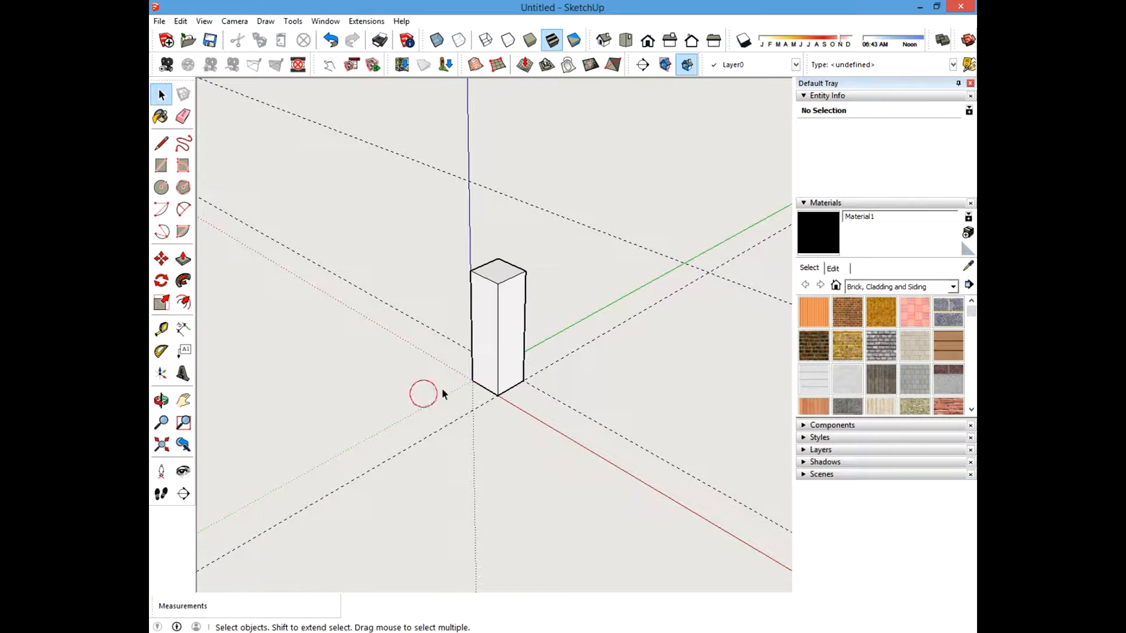
{"action": "left_click", "coordinate": [490, 319]}
{"action": "double_click", "coordinate": [492, 320]}
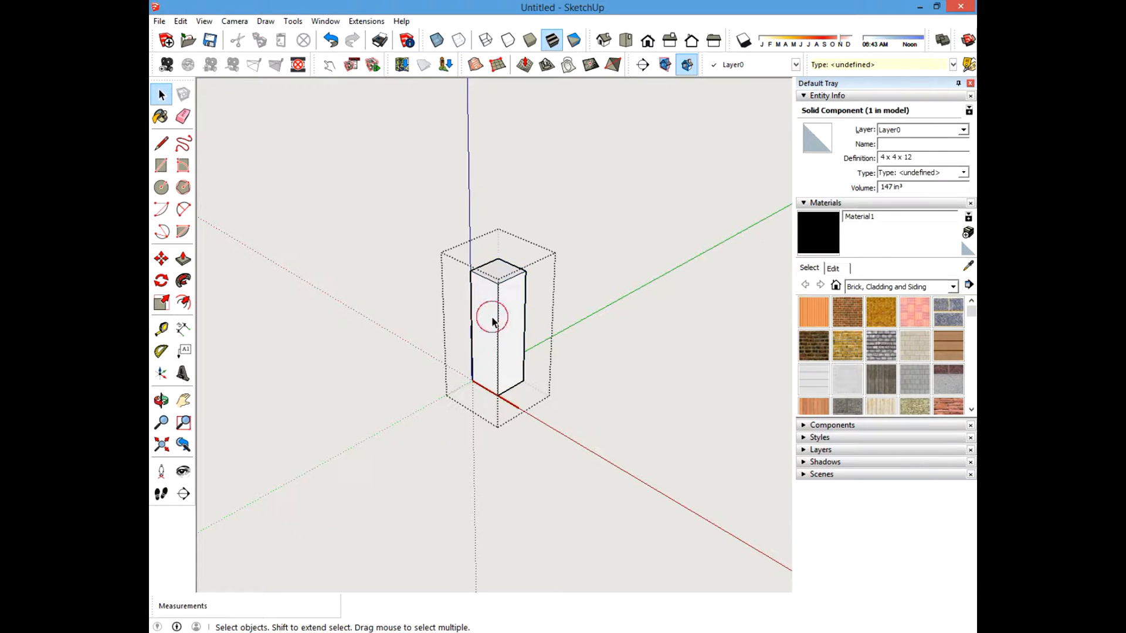
{"action": "left_click", "coordinate": [501, 270]}
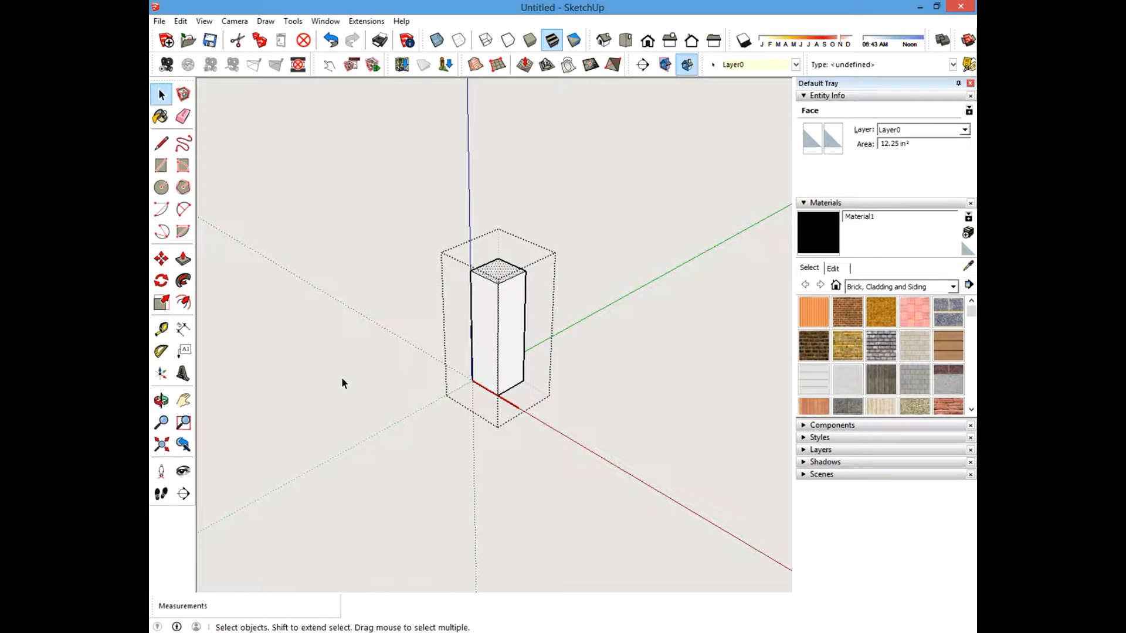
{"action": "key", "text": "Escape"}
{"action": "left_click", "coordinate": [342, 356]}
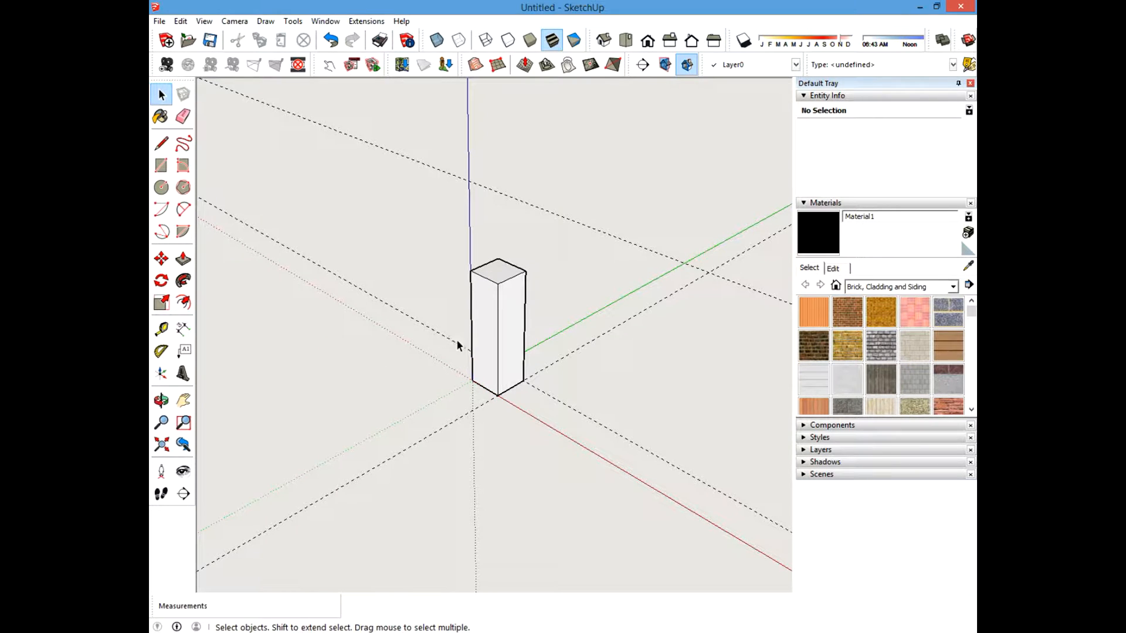
{"action": "middle_click_drag", "start_coordinate": [326, 403], "coordinate": [346, 388]}
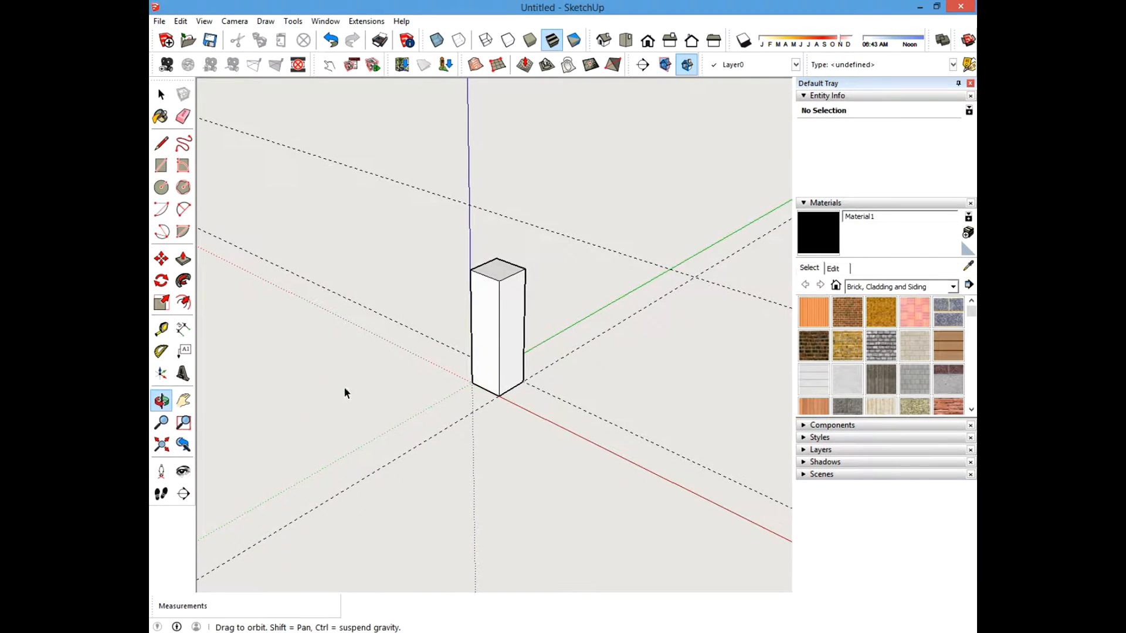
Erase one of the guide lines with the Eraser.
{"action": "left_click", "coordinate": [183, 116]}
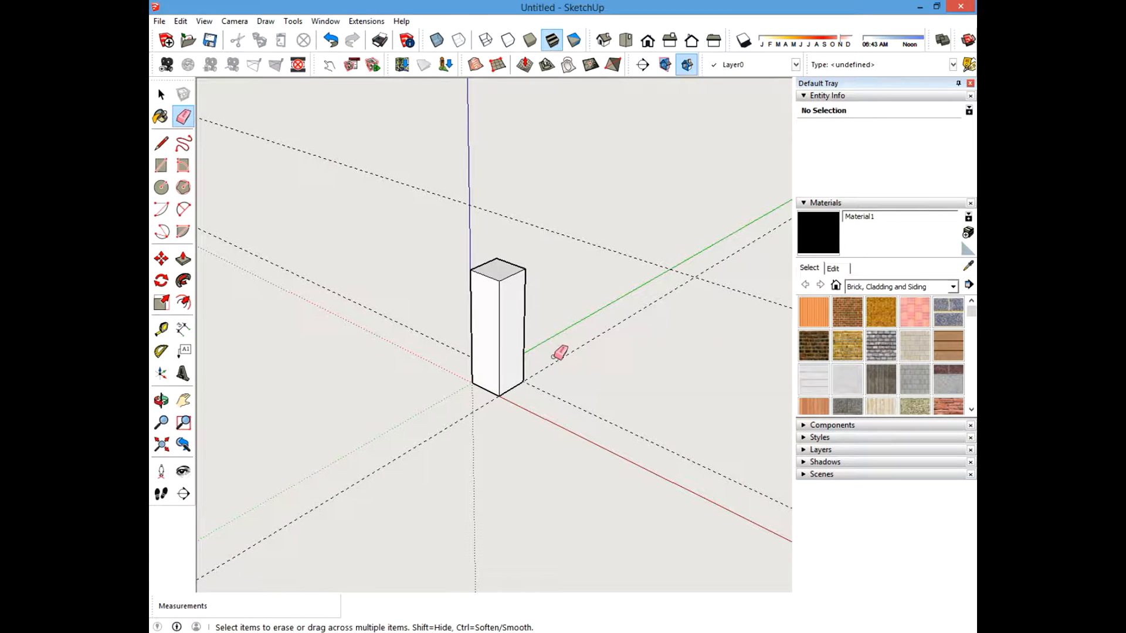
{"action": "scroll", "coordinate": [418, 392], "scroll_direction": "down", "scroll_amount": 2}
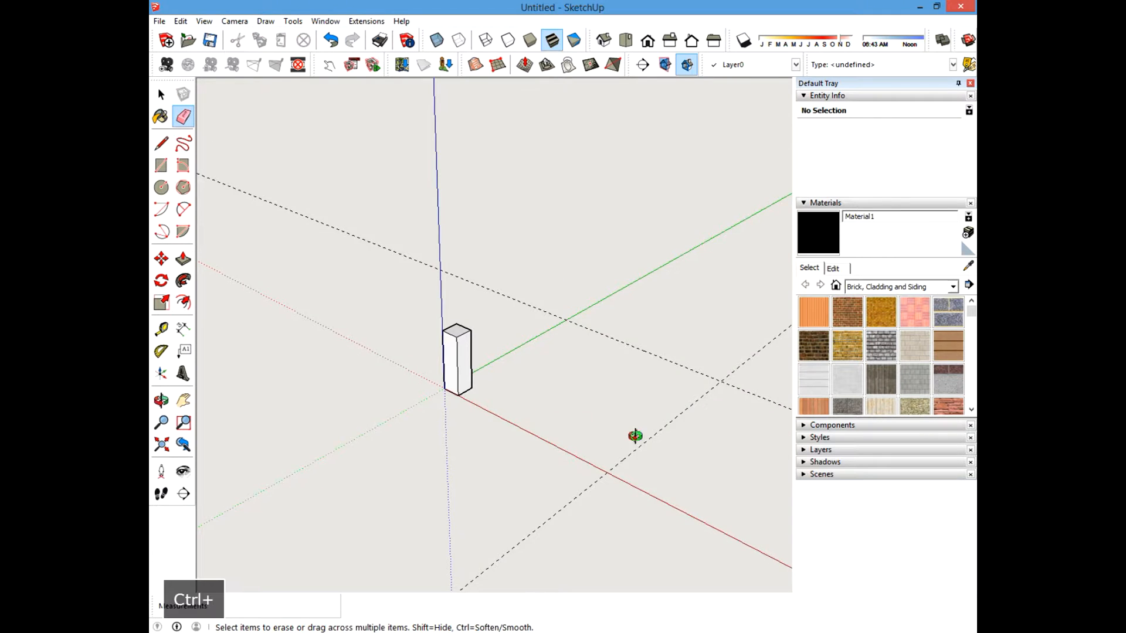
{"action": "mouse_move", "coordinate": [635, 437]}
{"action": "middle_mouse_down"}
{"action": "mouse_move", "coordinate": [641, 427]}
{"action": "mouse_move", "coordinate": [547, 447]}
{"action": "mouse_move", "coordinate": [634, 450]}
{"action": "mouse_move", "coordinate": [592, 446]}
{"action": "middle_mouse_up"}
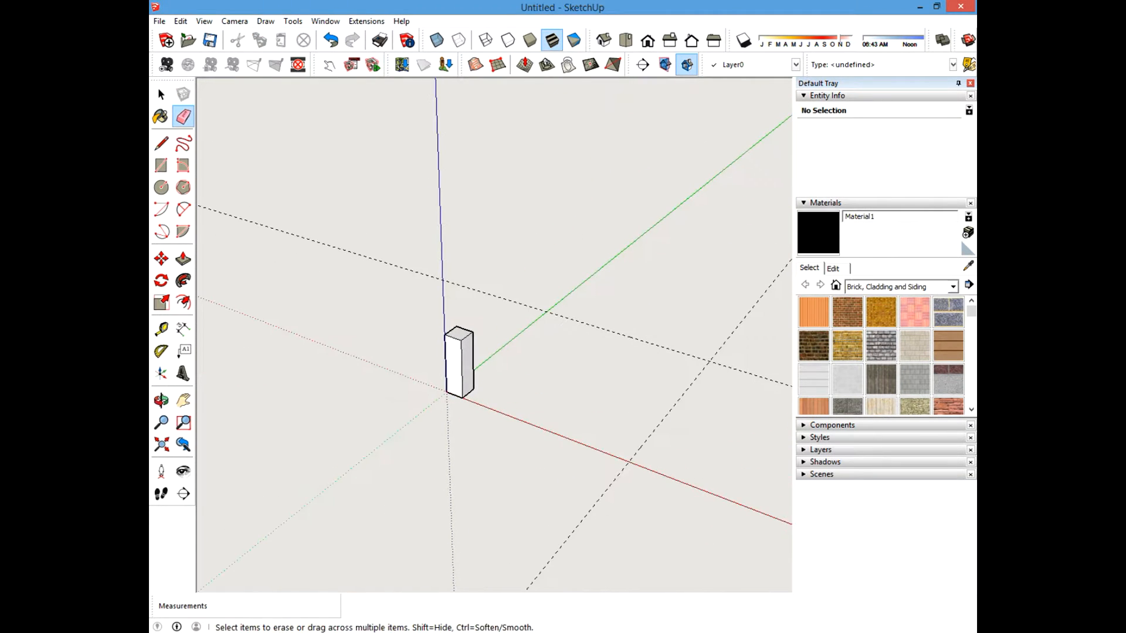
Copy the post 32.5 inches along the red axis to the guide corner with Move.
{"action": "left_click", "coordinate": [161, 94]}
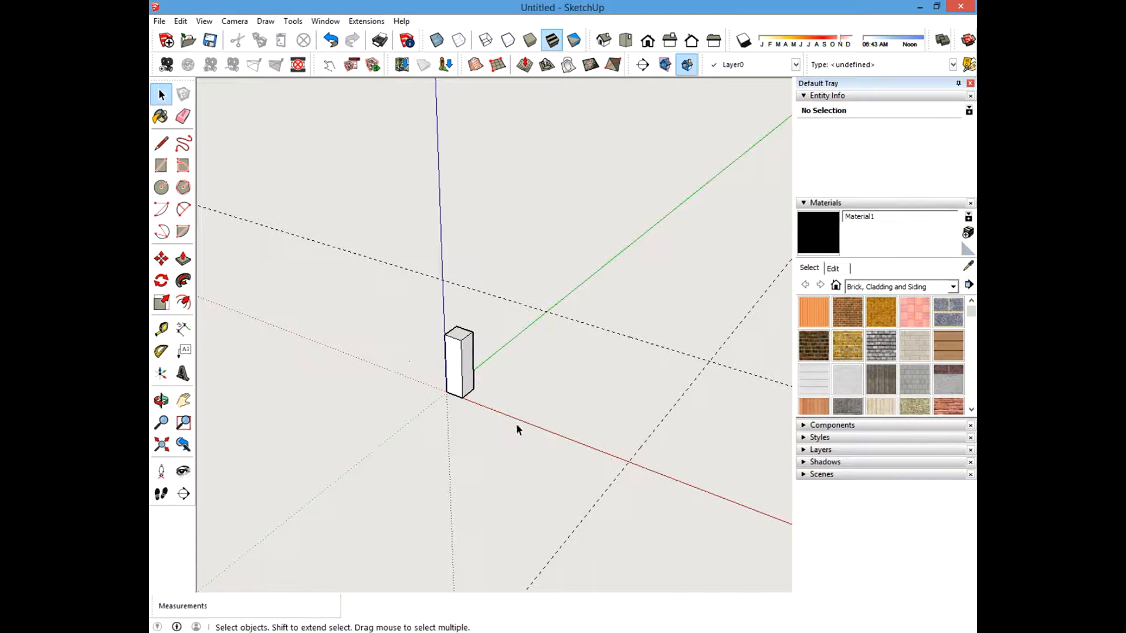
{"action": "left_click", "coordinate": [450, 359]}
{"action": "middle_click_drag", "start_coordinate": [525, 404], "coordinate": [531, 380], "text": "shift"}
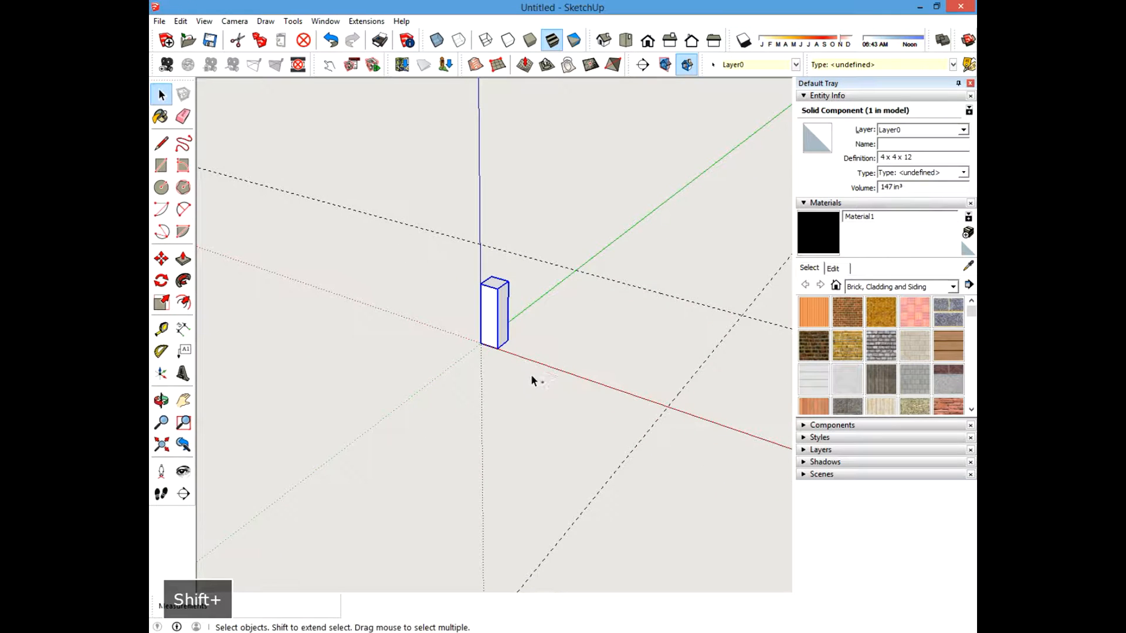
{"action": "scroll", "coordinate": [549, 367], "scroll_direction": "up", "scroll_amount": 3}
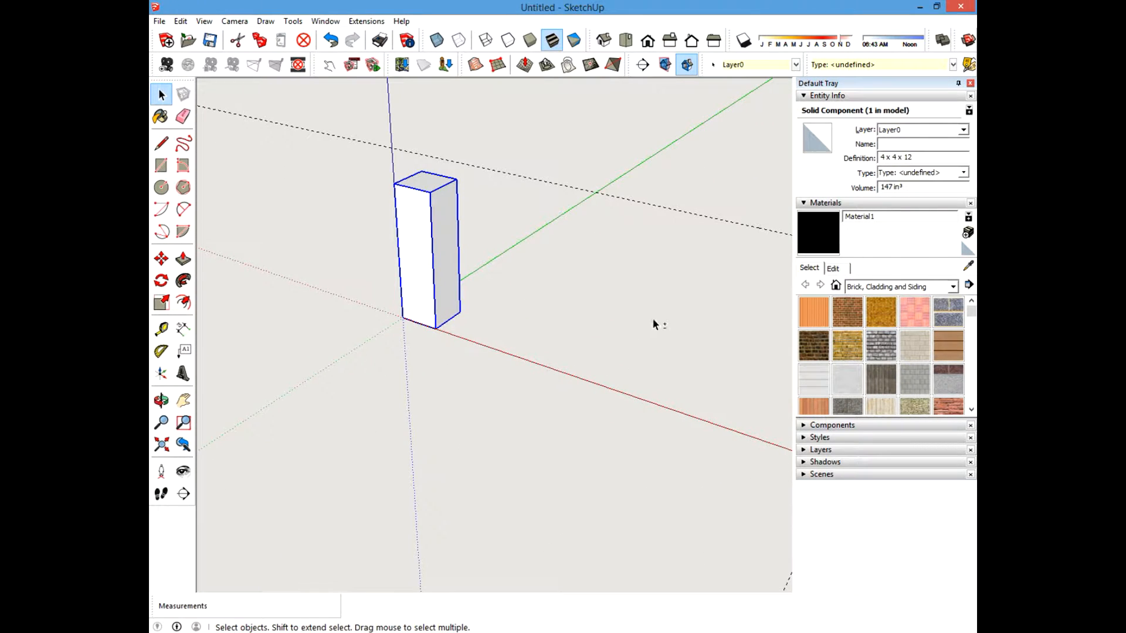
{"action": "middle_click_drag", "start_coordinate": [652, 323], "coordinate": [514, 329], "text": "shift"}
{"action": "left_click", "coordinate": [162, 259]}
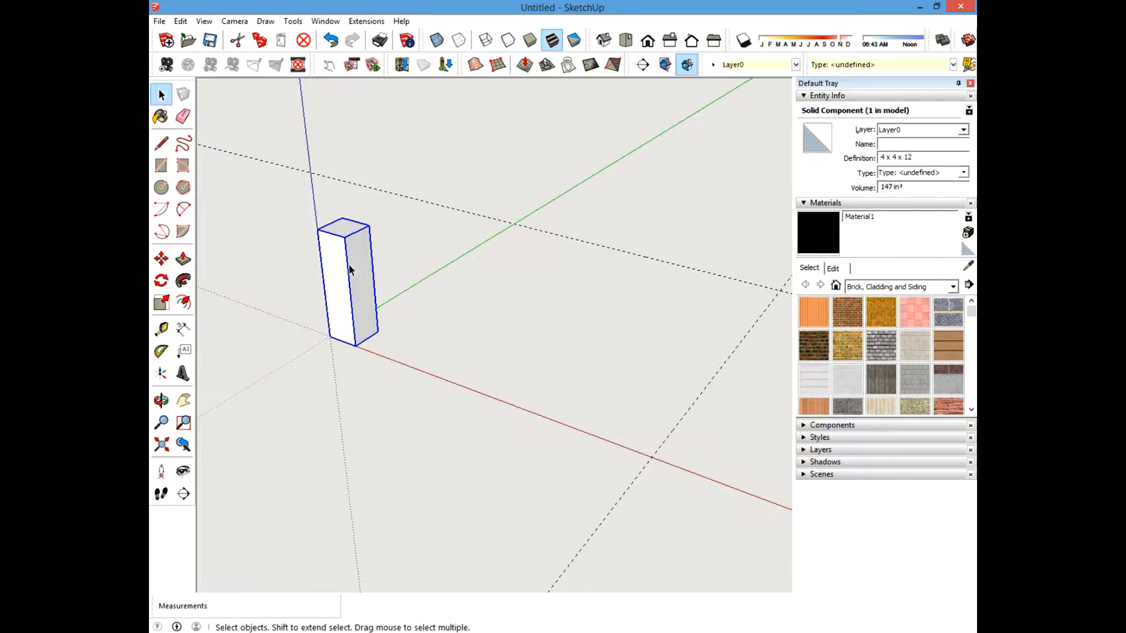
{"action": "left_click", "coordinate": [161, 258]}
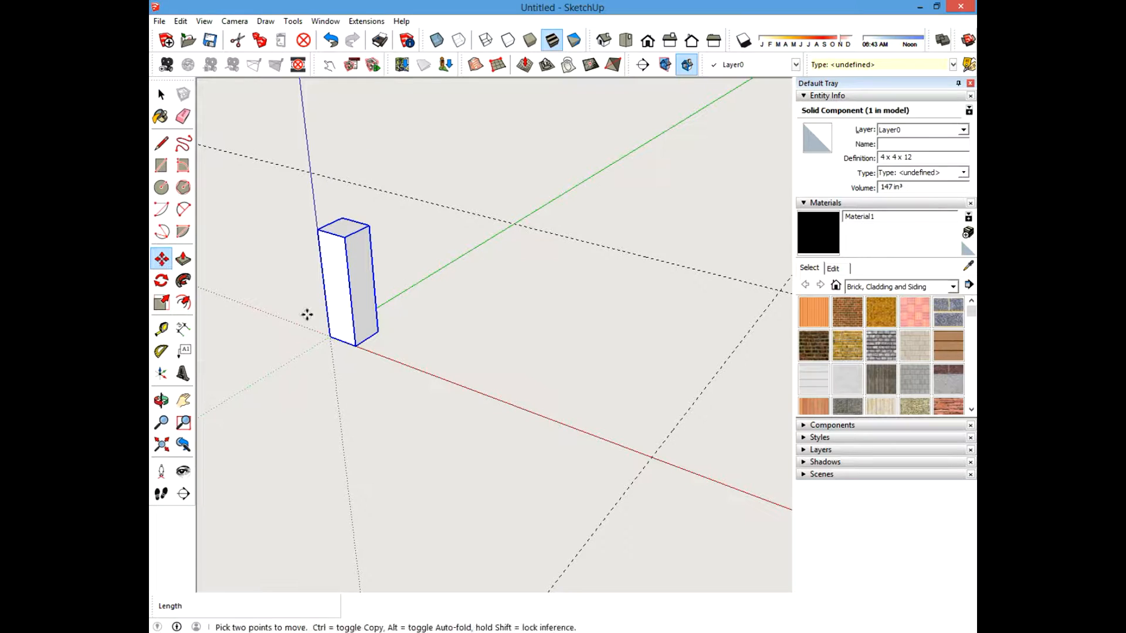
{"action": "left_click", "coordinate": [355, 347]}
{"action": "key", "text": "ctrl"}
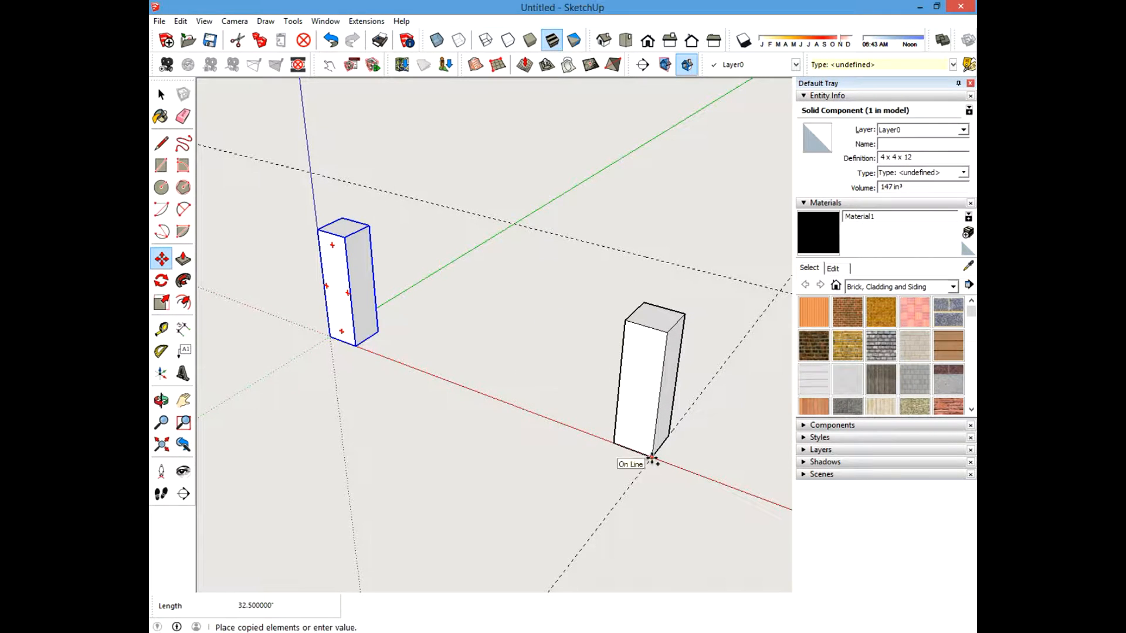
{"action": "left_click", "coordinate": [652, 458]}
Copy the red-axis post 32.5 inches along the guide line to the opposite guide corner.
{"action": "mouse_move", "coordinate": [517, 470]}
{"action": "middle_mouse_down"}
{"action": "mouse_move", "coordinate": [395, 455]}
{"action": "mouse_move", "coordinate": [721, 472]}
{"action": "mouse_move", "coordinate": [588, 515]}
{"action": "middle_mouse_up"}
{"action": "middle_click_drag", "start_coordinate": [530, 433], "coordinate": [444, 318], "text": "shift"}
{"action": "key", "text": "ctrl"}
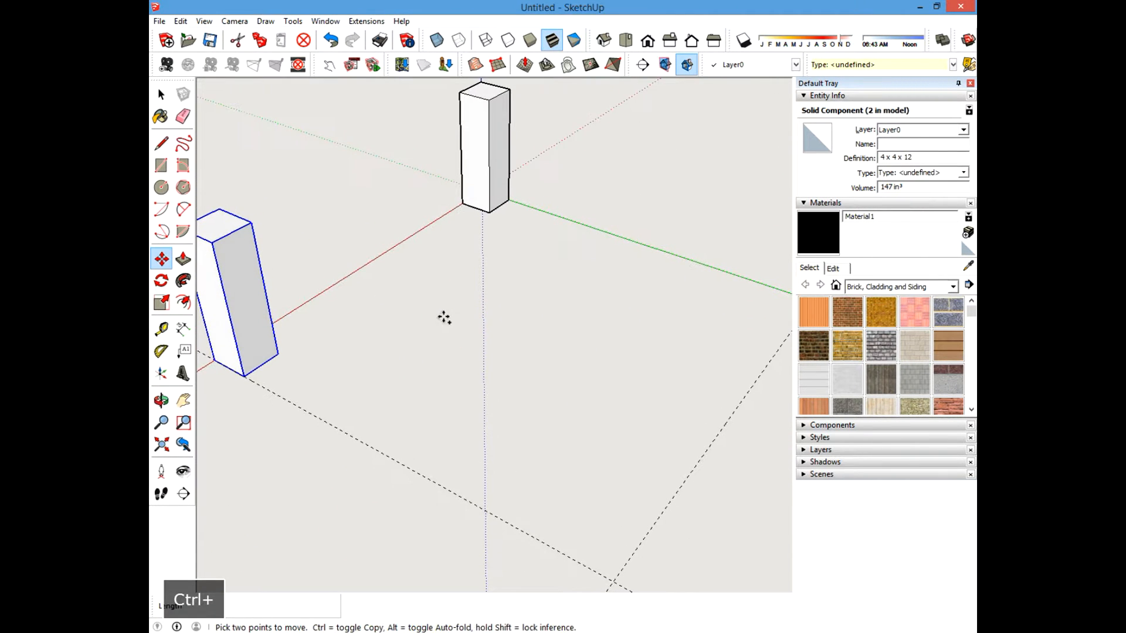
{"action": "left_click", "coordinate": [244, 376]}
{"action": "left_click", "coordinate": [539, 502]}
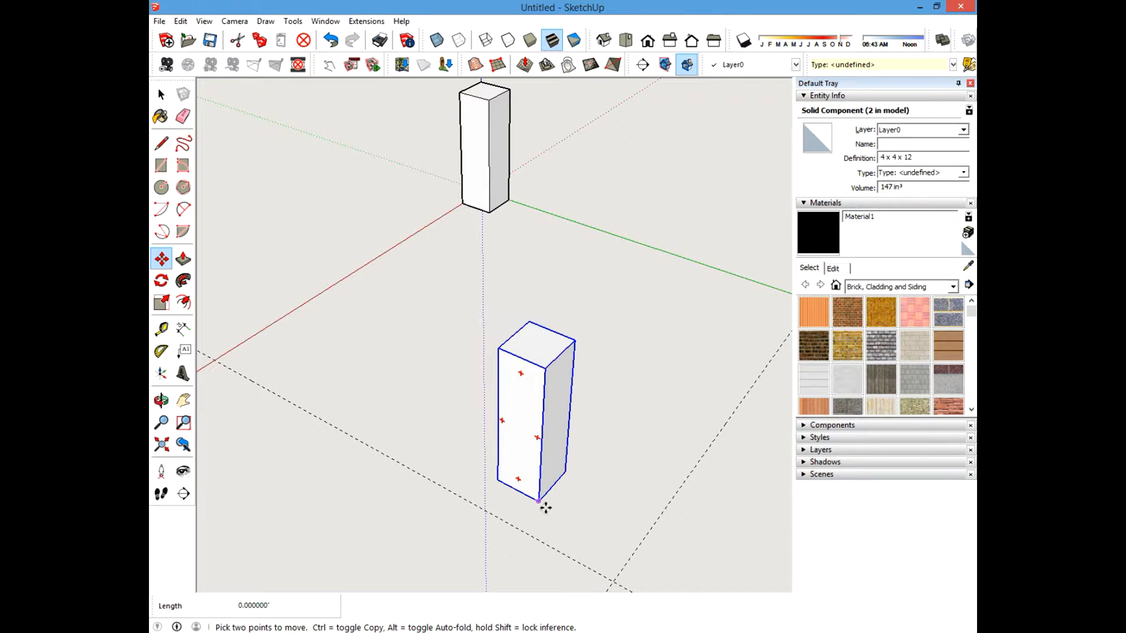
{"action": "key", "text": "ctrl"}
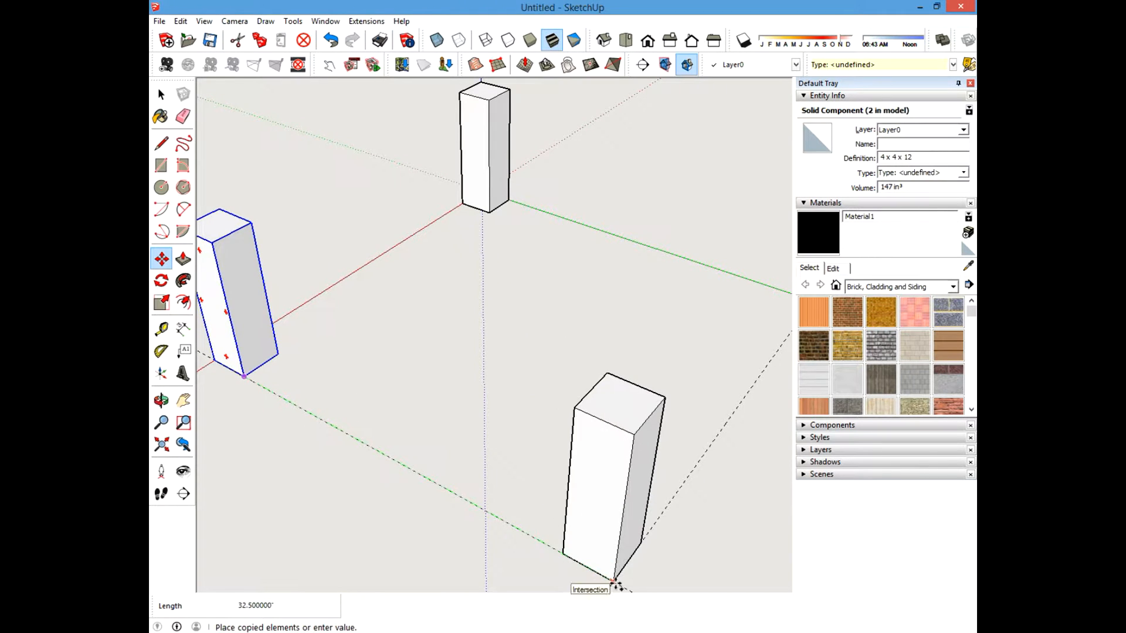
{"action": "left_click", "coordinate": [614, 582]}
Copy one of the corner posts with Move to create a fourth post.
{"action": "middle_click_drag", "start_coordinate": [583, 533], "coordinate": [525, 392]}
{"action": "scroll", "coordinate": [525, 391], "scroll_direction": "down", "scroll_amount": 2}
{"action": "left_click", "coordinate": [376, 335]}
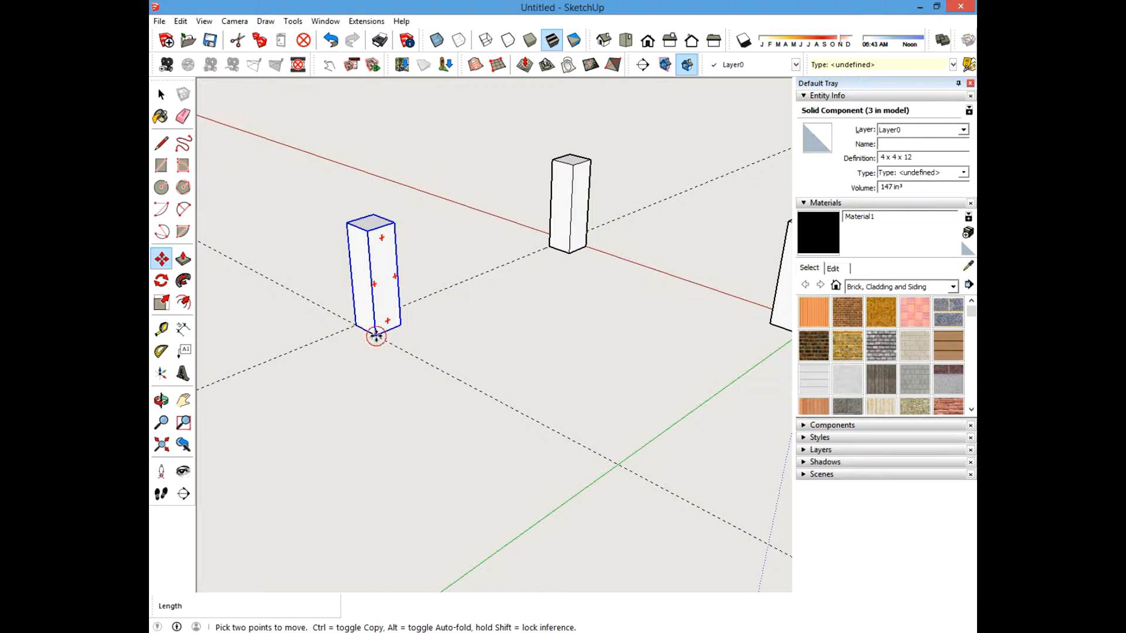
{"action": "key", "text": "ctrl"}
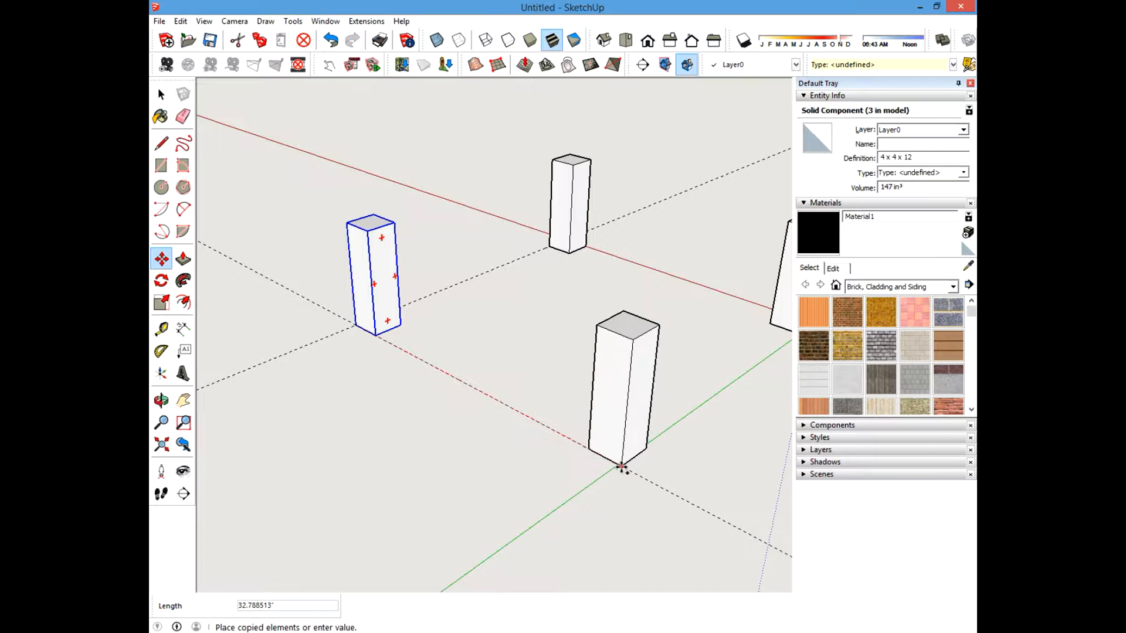
{"action": "middle_click_drag", "start_coordinate": [682, 439], "coordinate": [614, 461], "text": "shift"}
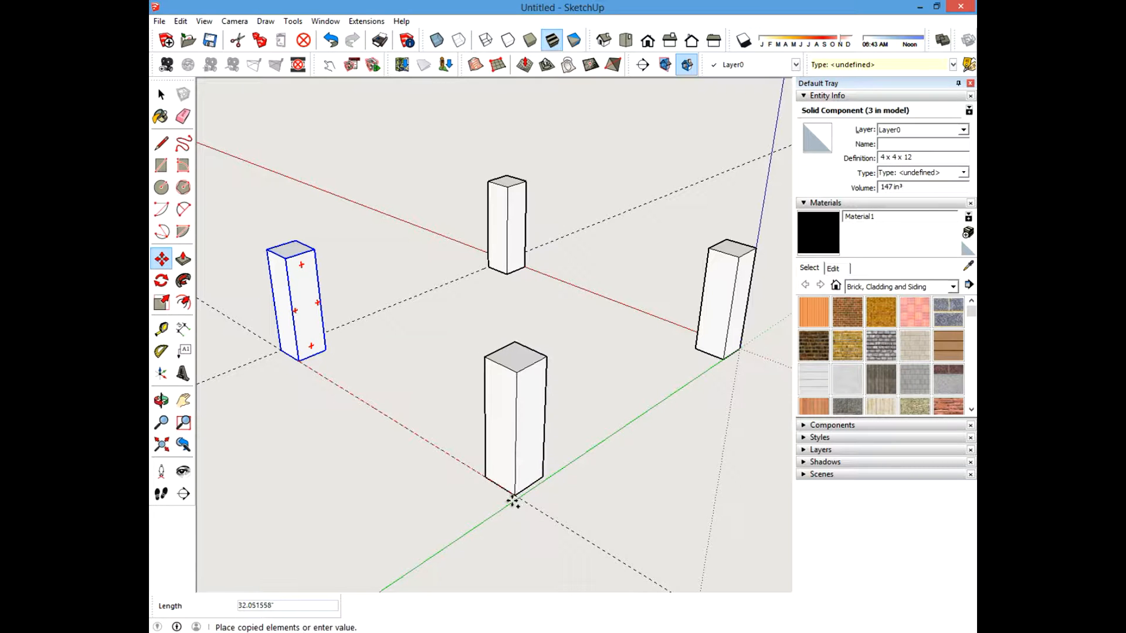
{"action": "middle_click_drag", "start_coordinate": [548, 387], "coordinate": [451, 440], "text": "shift"}
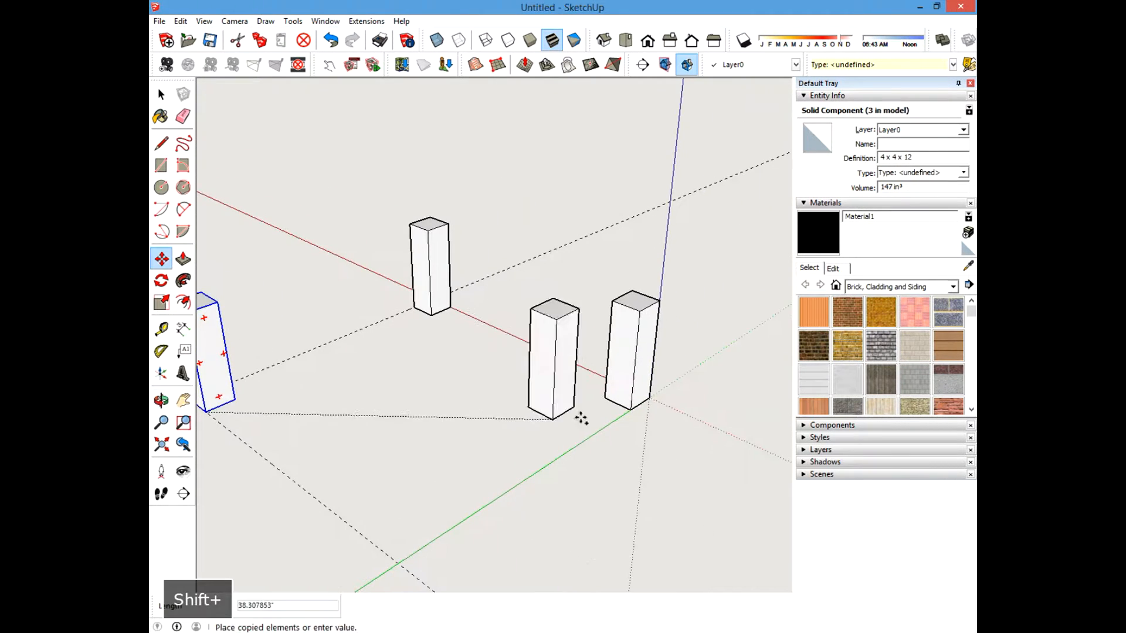
{"action": "left_click", "coordinate": [649, 398]}
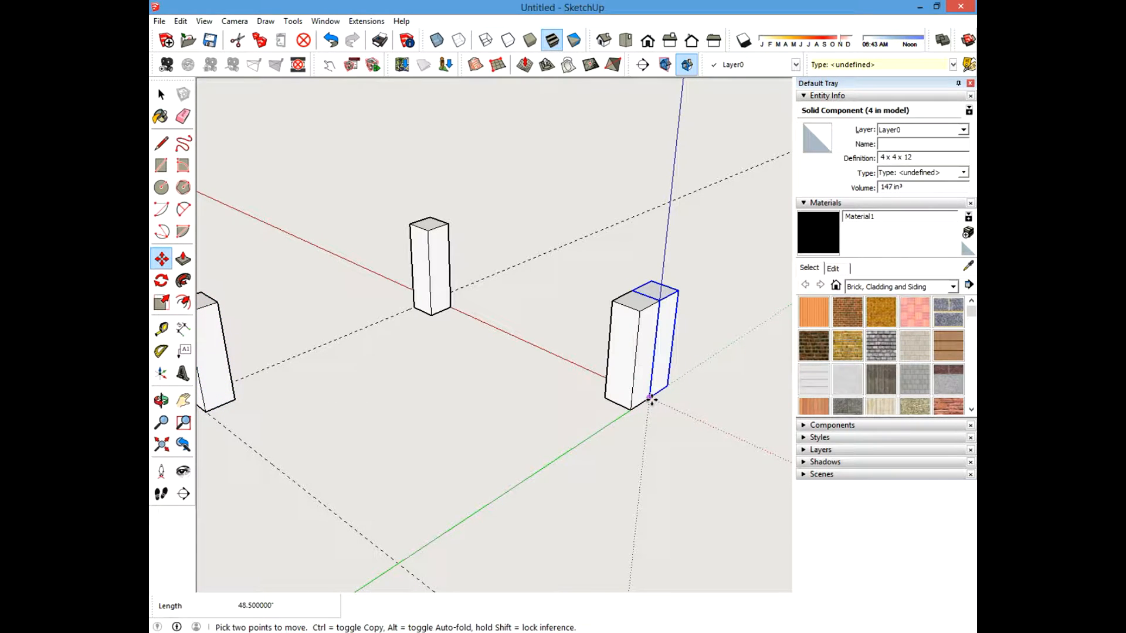
Move the new fourth post 36 inches to the remaining empty guide corner.
{"action": "left_click", "coordinate": [649, 399]}
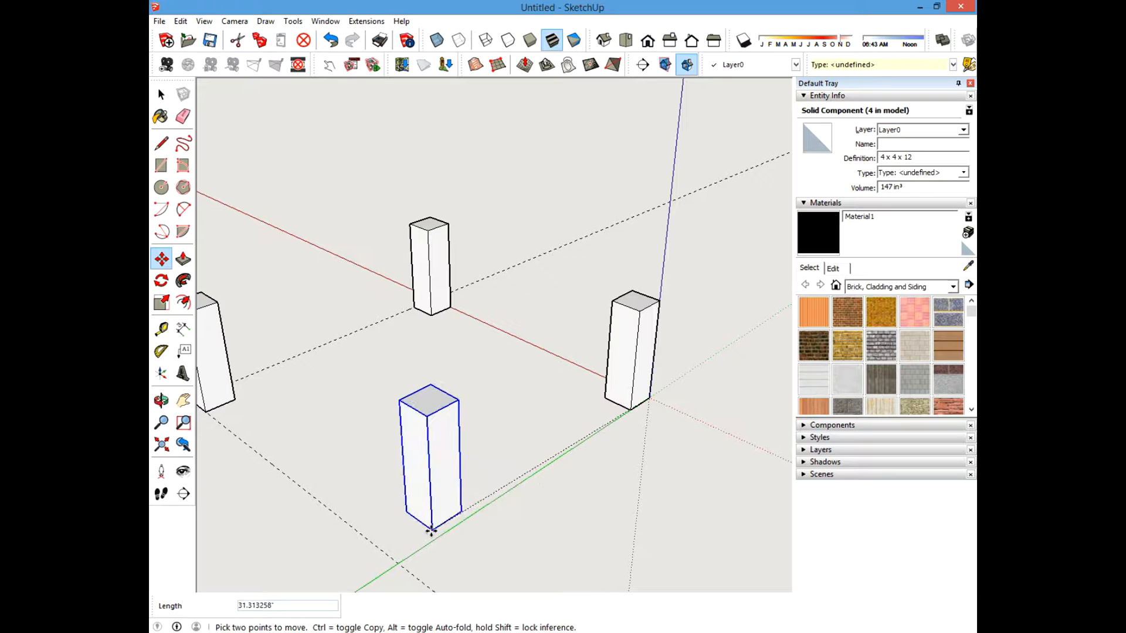
{"action": "left_click", "coordinate": [398, 562]}
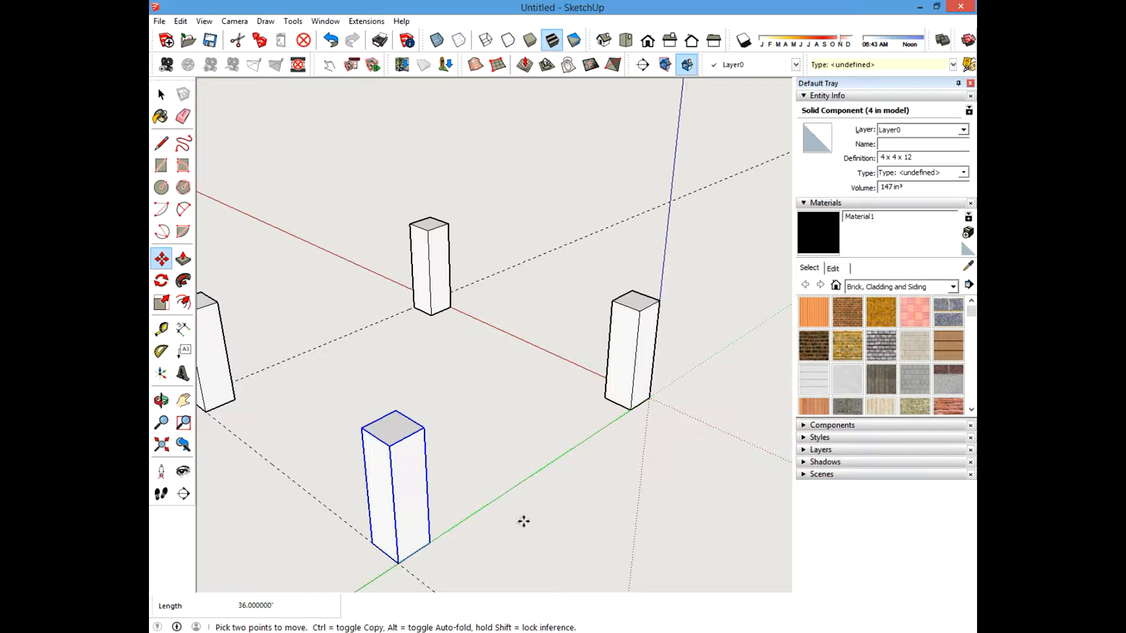
Orbit around the four posts to review their layout within the guide area.
{"action": "middle_click_drag", "start_coordinate": [518, 492], "coordinate": [349, 363], "text": "shift"}
{"action": "left_click", "coordinate": [160, 94]}
{"action": "left_click", "coordinate": [354, 203]}
{"action": "scroll", "coordinate": [443, 314], "scroll_direction": "down", "scroll_amount": 3}
{"action": "middle_click_drag", "start_coordinate": [387, 329], "coordinate": [483, 354], "text": "shift"}
{"action": "scroll", "coordinate": [511, 345], "scroll_direction": "up", "scroll_amount": 4}
{"action": "middle_click_drag", "start_coordinate": [588, 352], "coordinate": [522, 344], "text": "shift"}
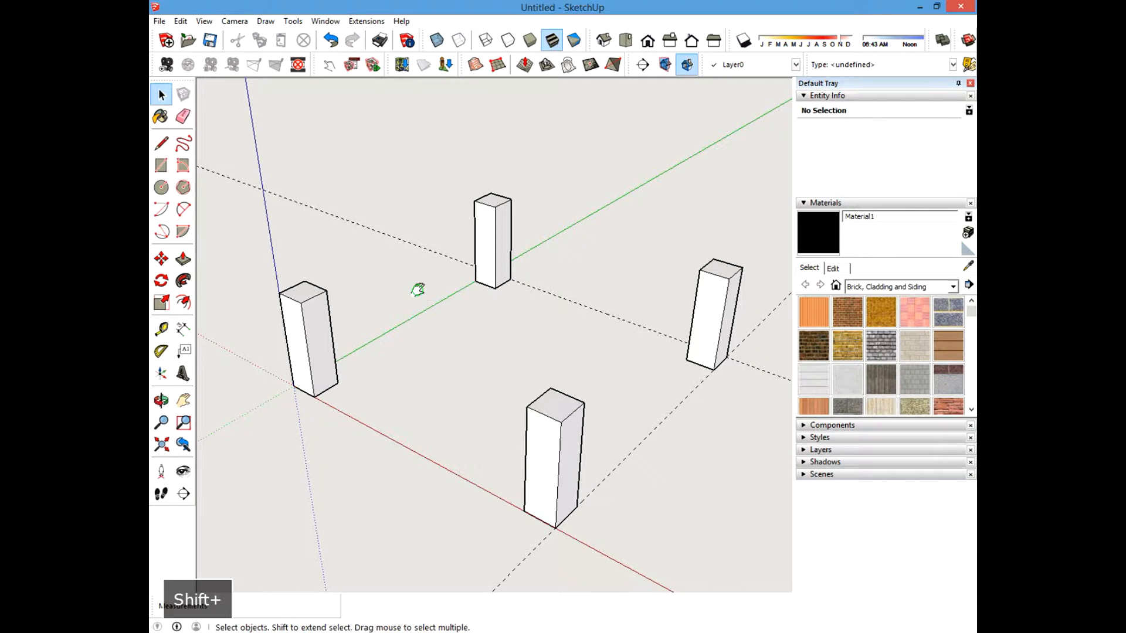
{"action": "middle_click_drag", "start_coordinate": [416, 292], "coordinate": [523, 297], "text": "shift"}
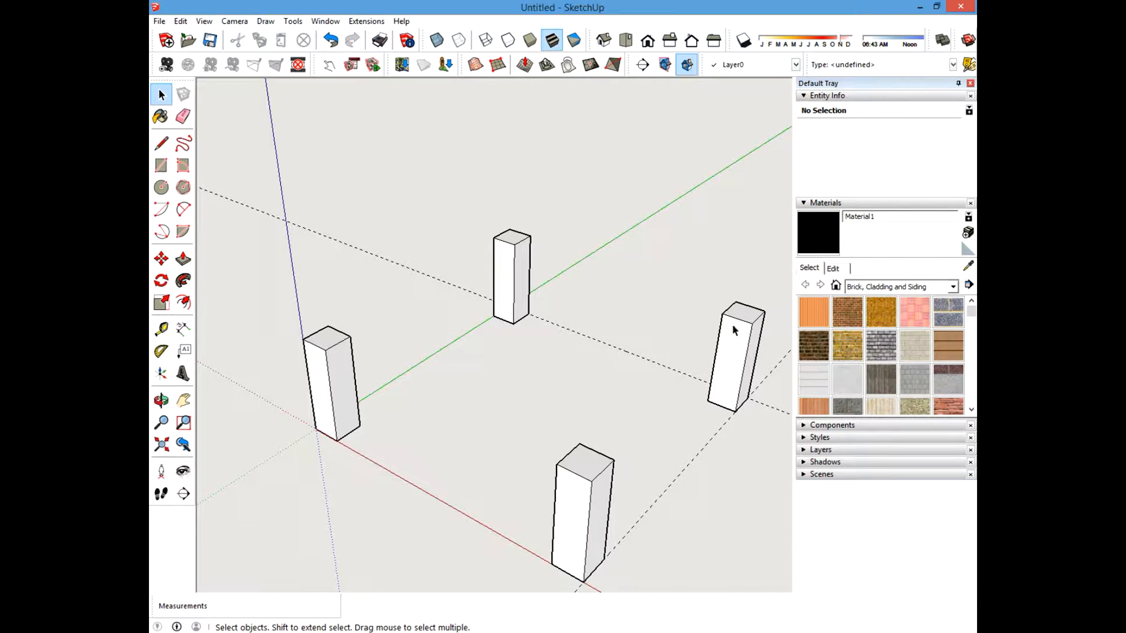
{"action": "left_click", "coordinate": [161, 165]}
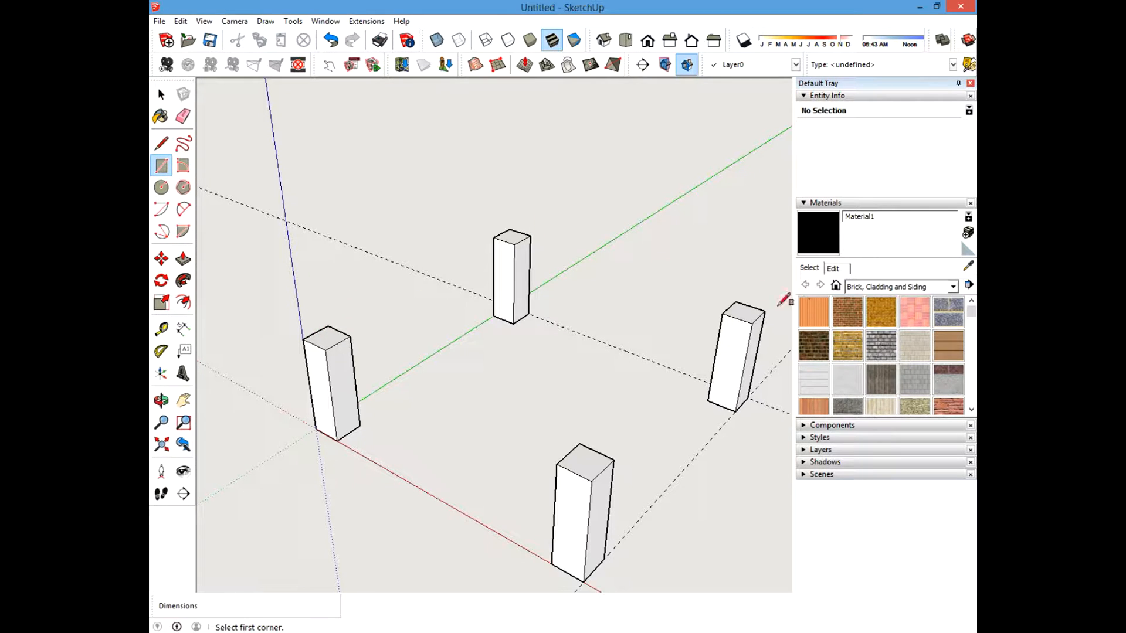
{"action": "left_click", "coordinate": [161, 95]}
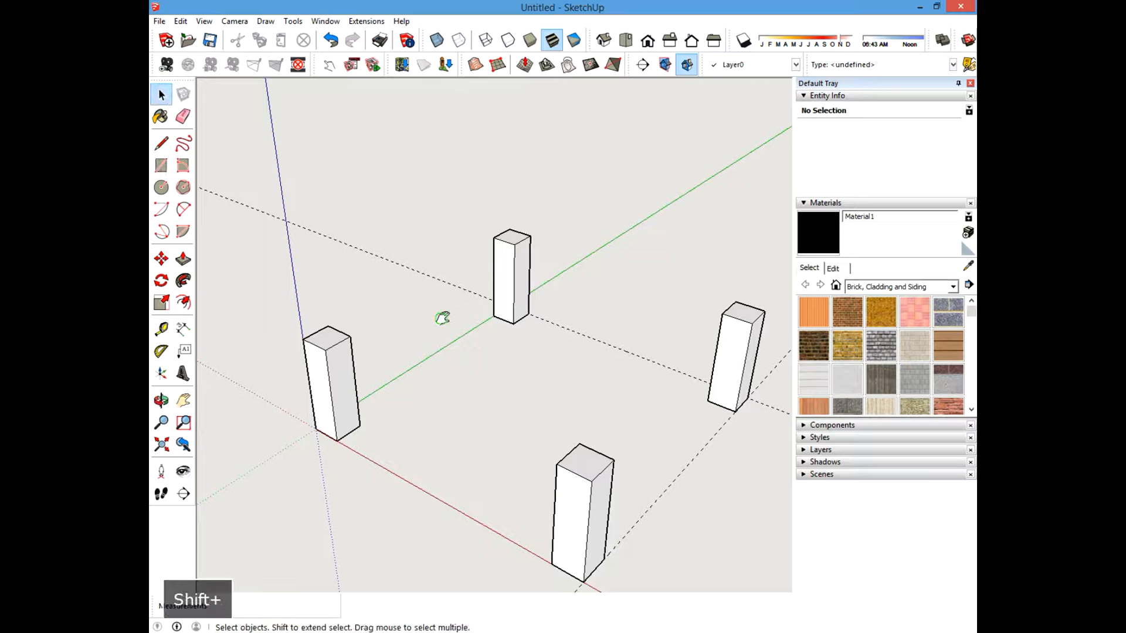
Offset guides 0.75 inch inward from two top edges of the post at the origin.
{"action": "mouse_move", "coordinate": [442, 318]}
{"action": "middle_mouse_down", "text": "shift"}
{"action": "mouse_move", "coordinate": [554, 344]}
{"action": "mouse_move", "coordinate": [470, 355]}
{"action": "middle_mouse_up", "text": "shift"}
{"action": "scroll", "coordinate": [519, 362], "scroll_direction": "up", "scroll_amount": 5}
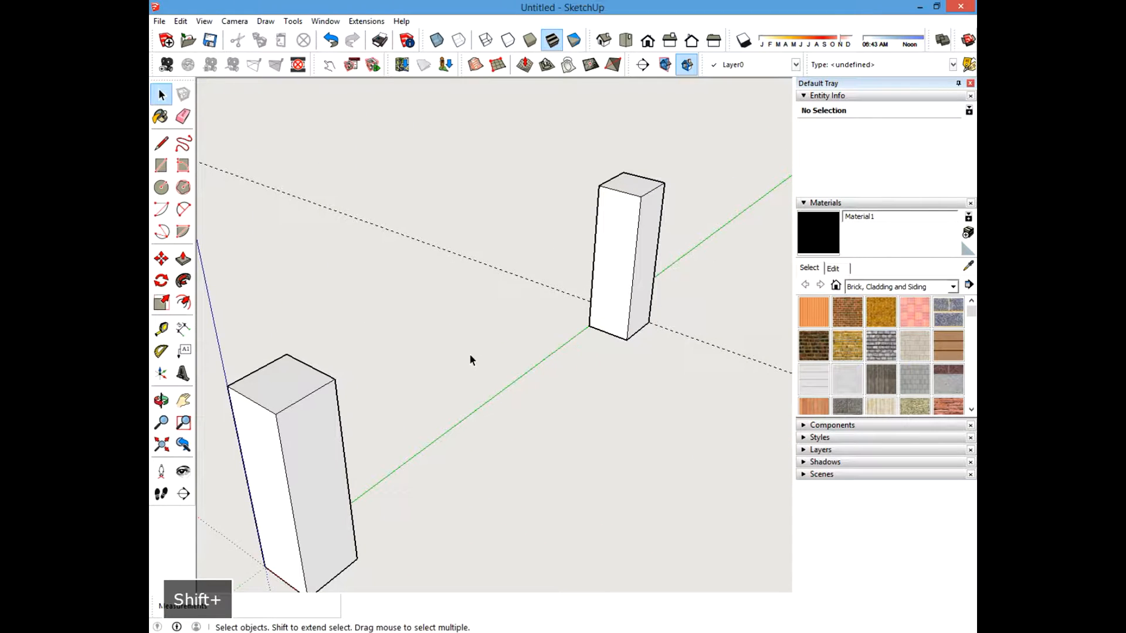
{"action": "scroll", "coordinate": [545, 333], "scroll_direction": "down", "scroll_amount": 2}
{"action": "mouse_move", "coordinate": [396, 335]}
{"action": "middle_mouse_down", "text": "shift"}
{"action": "mouse_move", "coordinate": [467, 340]}
{"action": "mouse_move", "coordinate": [460, 315]}
{"action": "middle_mouse_up", "text": "shift"}
{"action": "scroll", "coordinate": [458, 346], "scroll_direction": "up", "scroll_amount": 2}
{"action": "scroll", "coordinate": [448, 351], "scroll_direction": "down", "scroll_amount": 1}
{"action": "scroll", "coordinate": [440, 314], "scroll_direction": "up", "scroll_amount": 1}
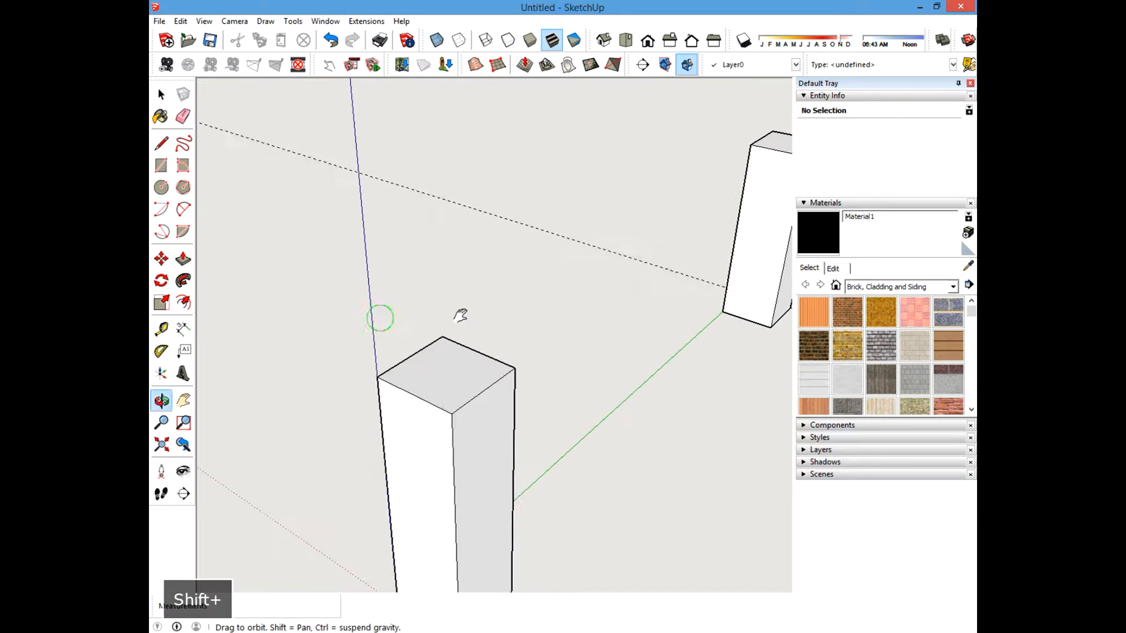
{"action": "key", "text": "space"}
{"action": "scroll", "coordinate": [460, 328], "scroll_direction": "up", "scroll_amount": 2}
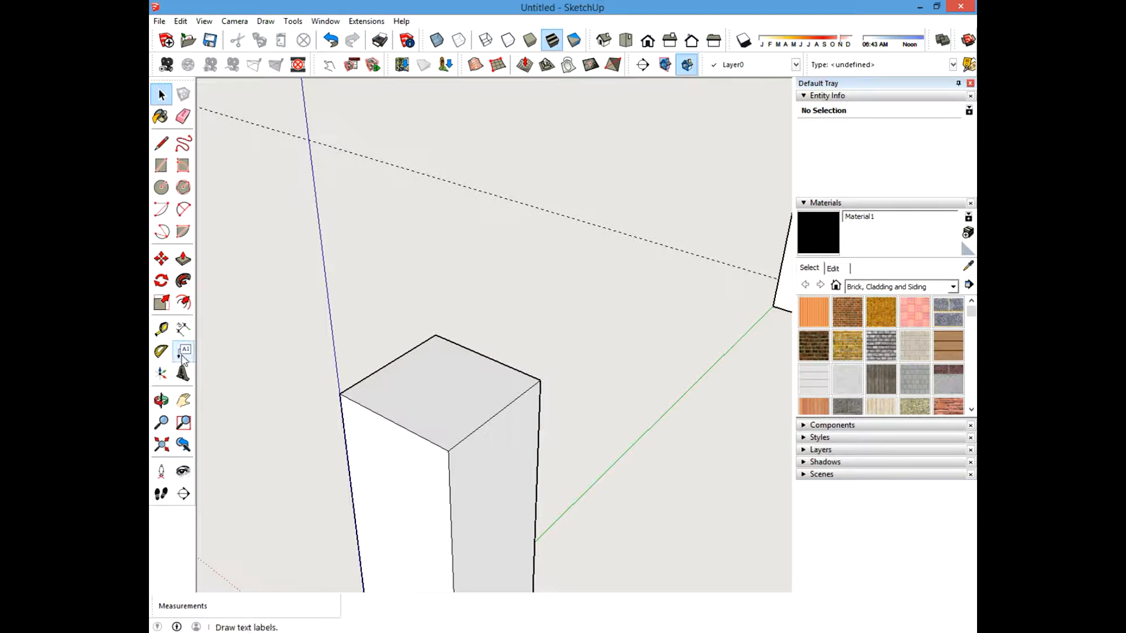
{"action": "left_click", "coordinate": [161, 329]}
{"action": "left_click", "coordinate": [392, 420]}
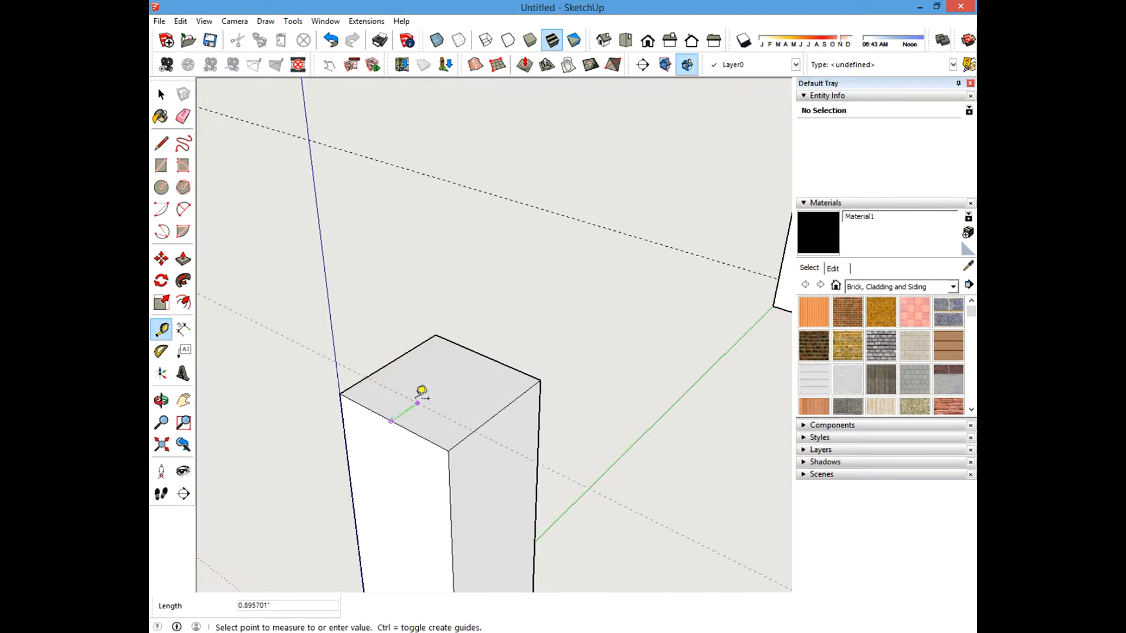
{"action": "type", "text": "."}
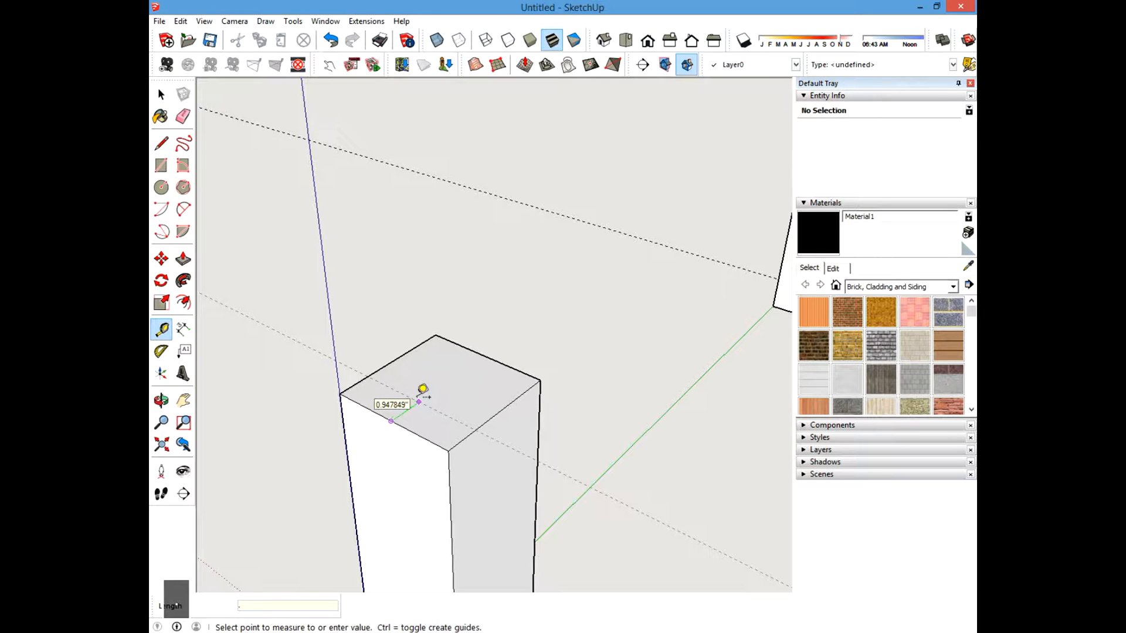
{"action": "type", "text": "75"}
{"action": "key", "text": "Return"}
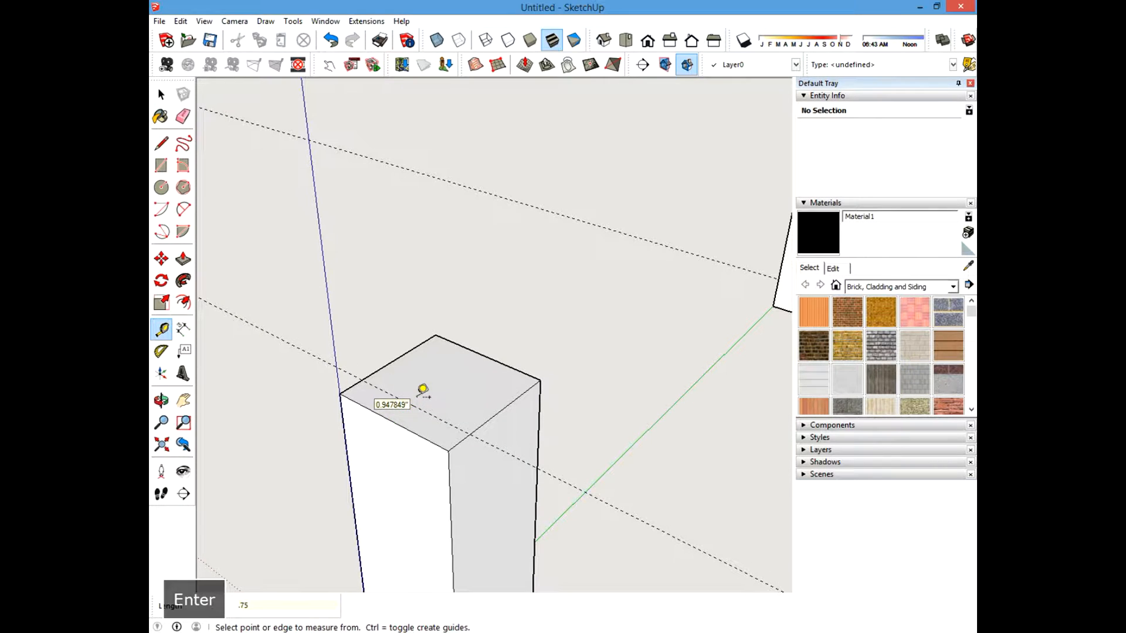
{"action": "left_click", "coordinate": [398, 357]}
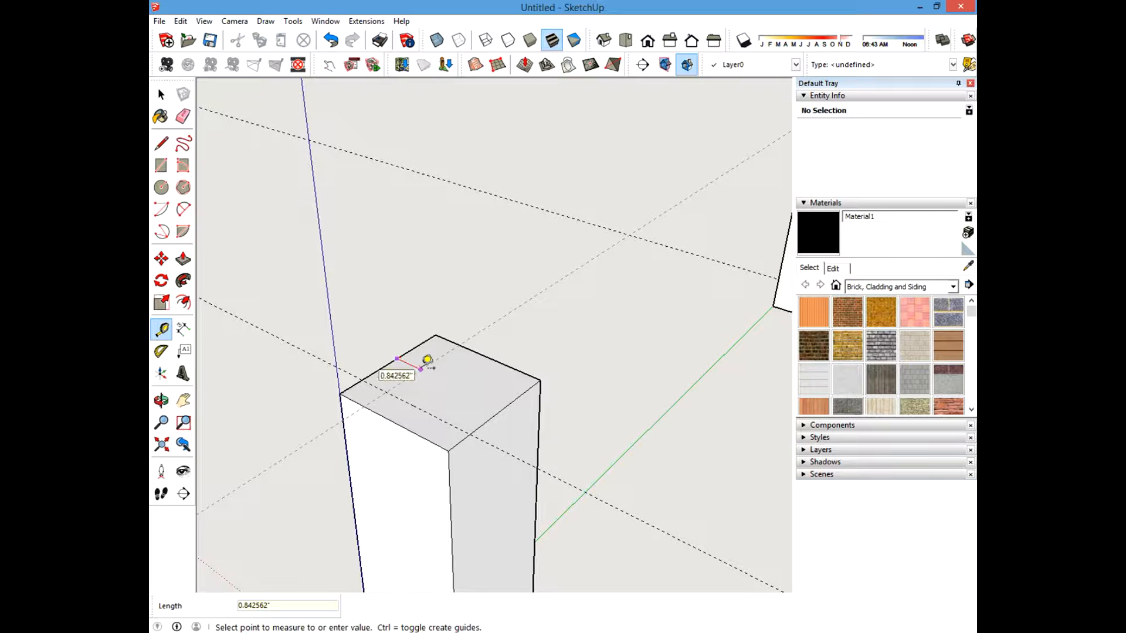
{"action": "type", "text": ".75"}
{"action": "key", "text": "Return"}
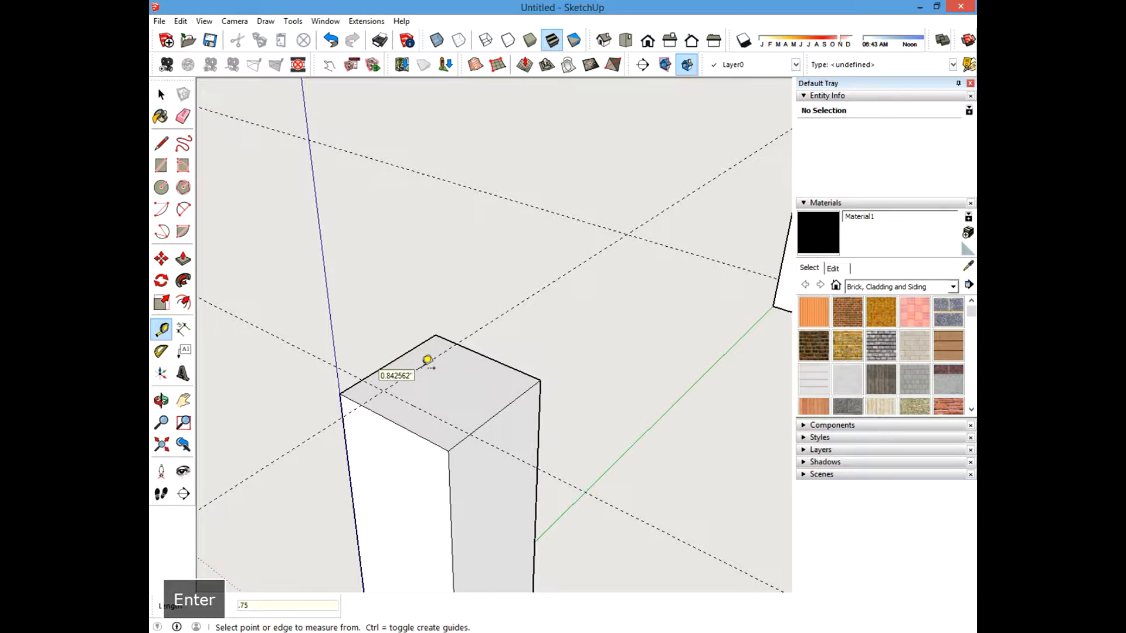
Offset guides 0.75 inch inward from two top edges of the post on the red axis.
{"action": "scroll", "coordinate": [427, 357], "scroll_direction": "down", "scroll_amount": 2}
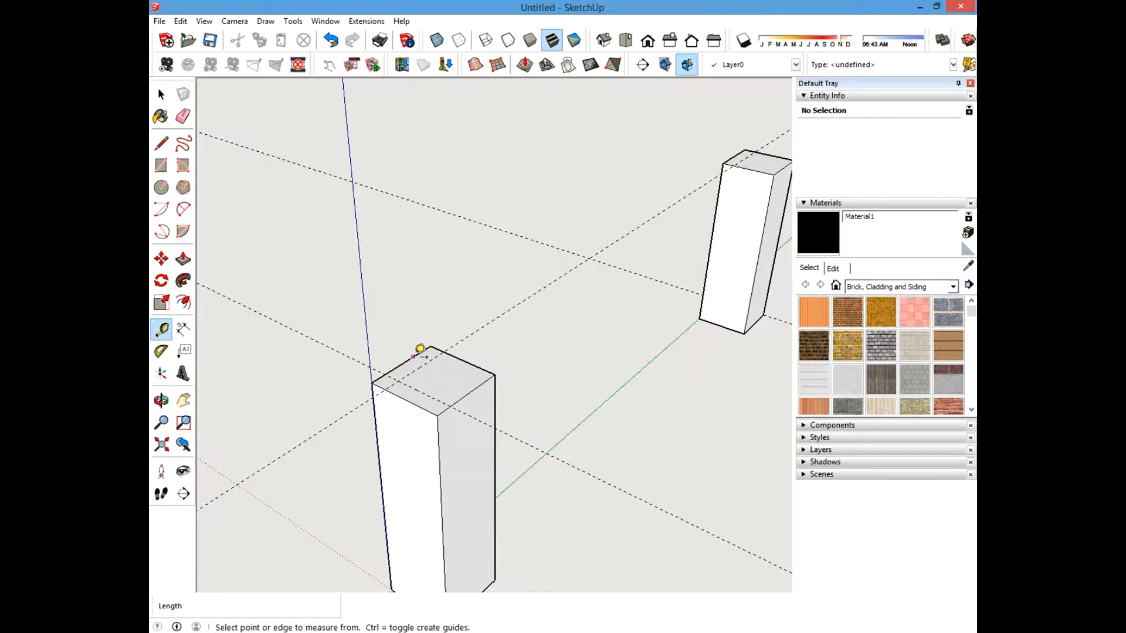
{"action": "scroll", "coordinate": [419, 352], "scroll_direction": "down", "scroll_amount": 4}
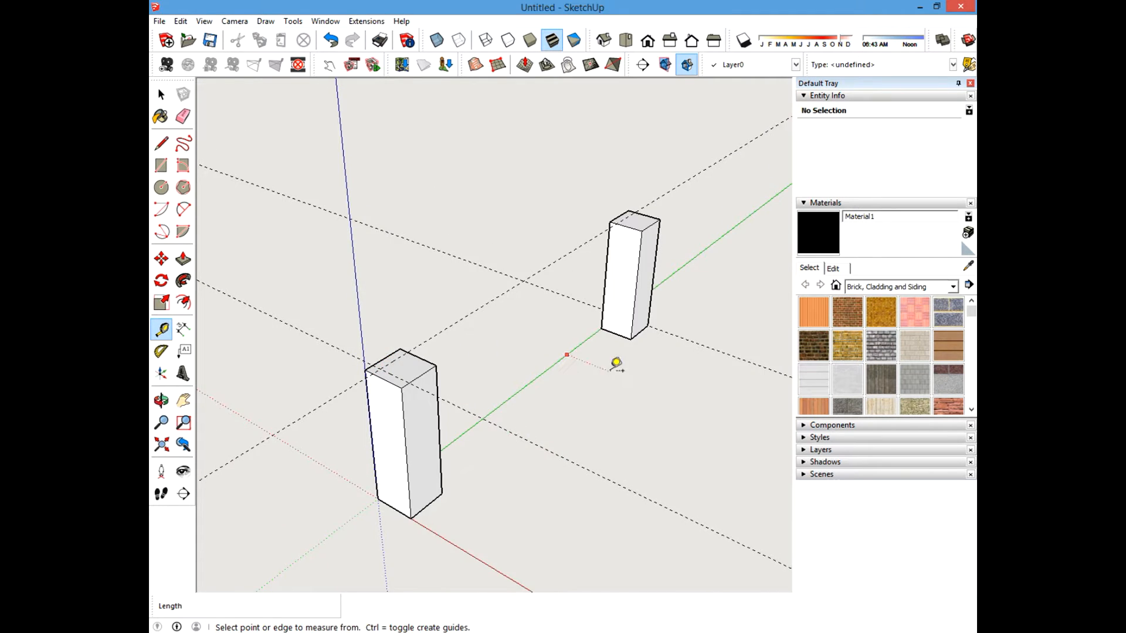
{"action": "middle_click_drag", "start_coordinate": [610, 370], "coordinate": [472, 364], "text": "shift"}
{"action": "scroll", "coordinate": [654, 285], "scroll_direction": "up", "scroll_amount": 5}
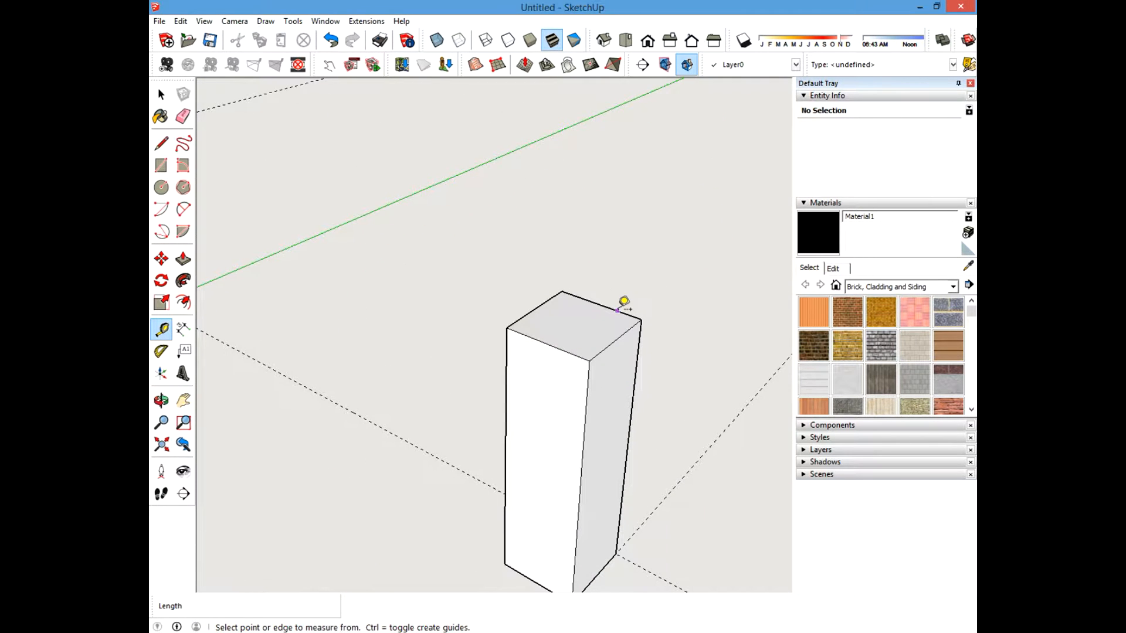
{"action": "left_click", "coordinate": [617, 310]}
{"action": "type", "text": ".75"}
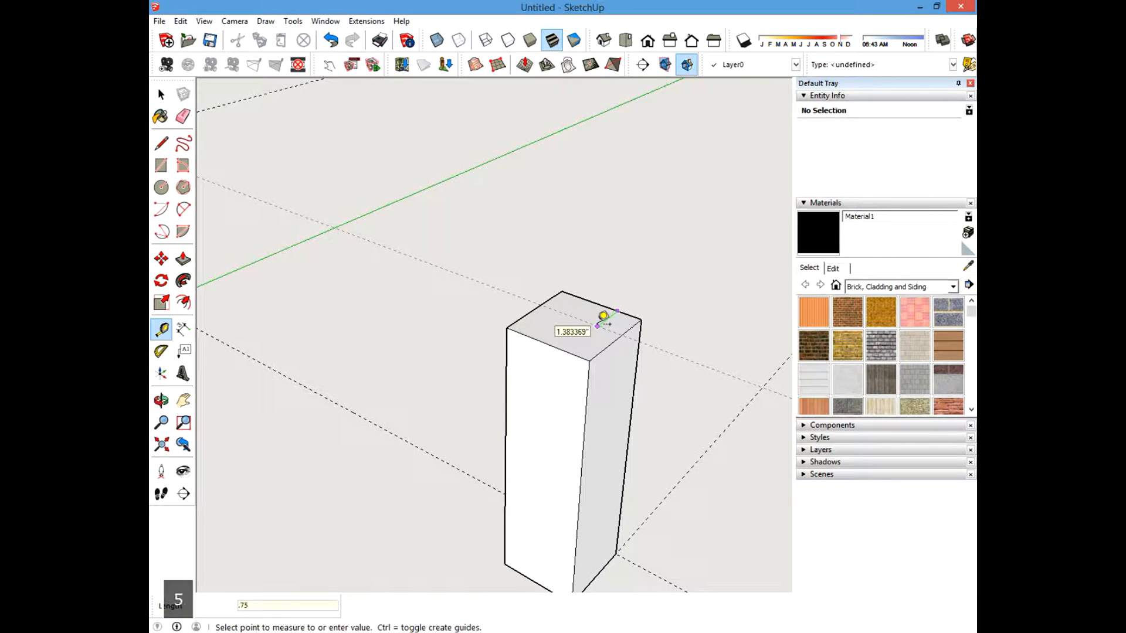
{"action": "key", "text": "Return"}
{"action": "left_click", "coordinate": [616, 335]}
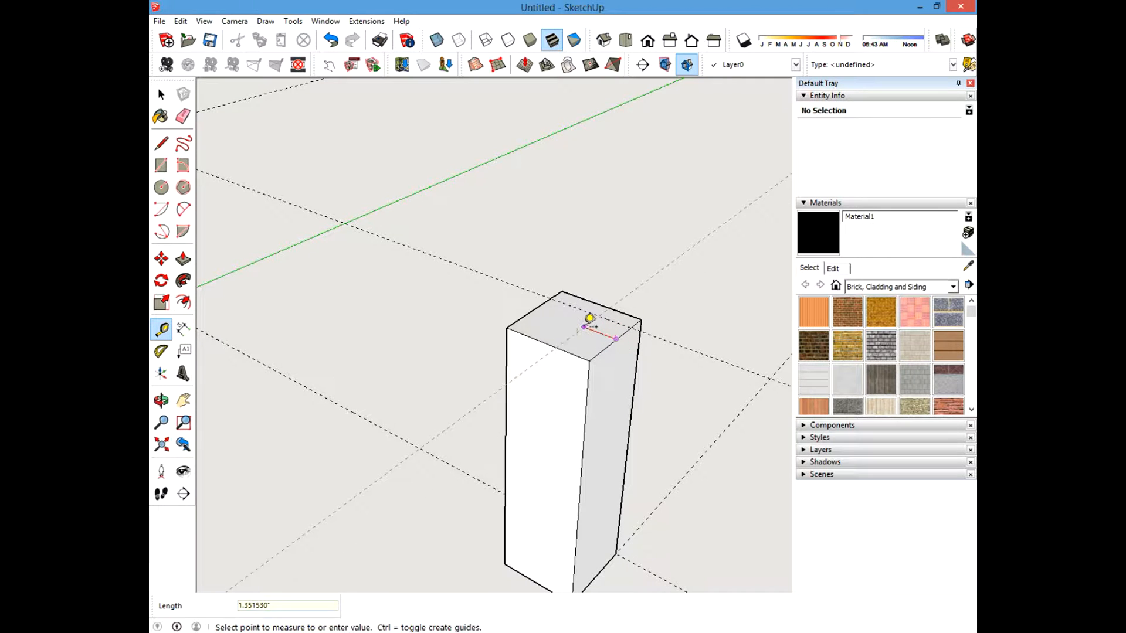
{"action": "type", "text": ".75"}
{"action": "key", "text": "Return"}
Offset a guide 5.5 inches from the inner guide running between the origin post and the green-axis post.
{"action": "scroll", "coordinate": [589, 320], "scroll_direction": "down", "scroll_amount": 5}
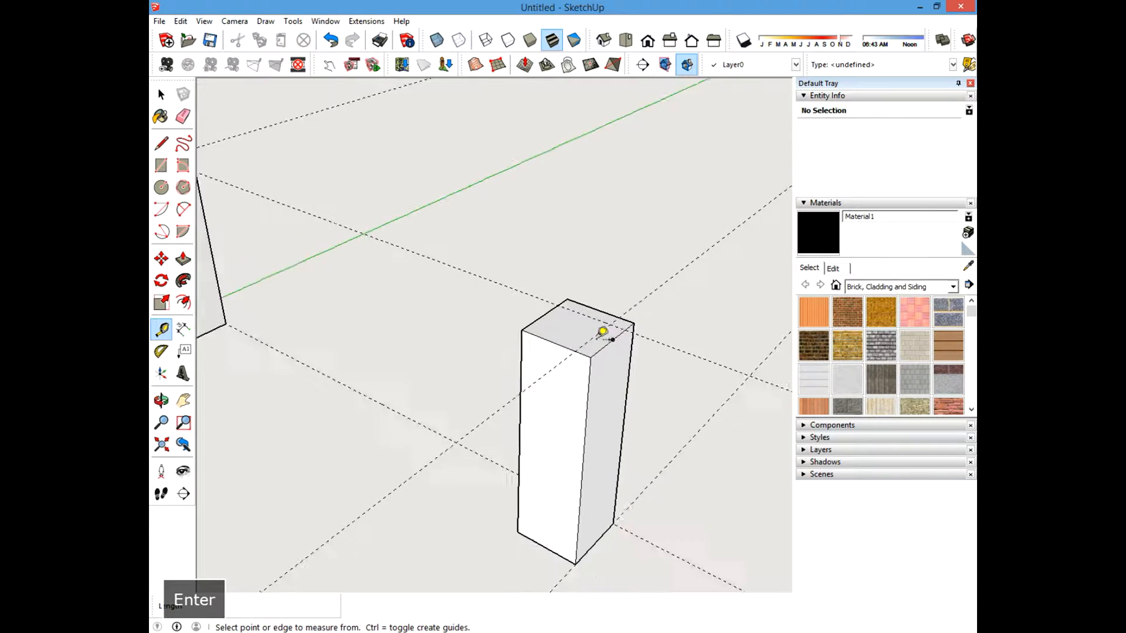
{"action": "middle_click_drag", "start_coordinate": [442, 427], "coordinate": [518, 357], "text": "shift"}
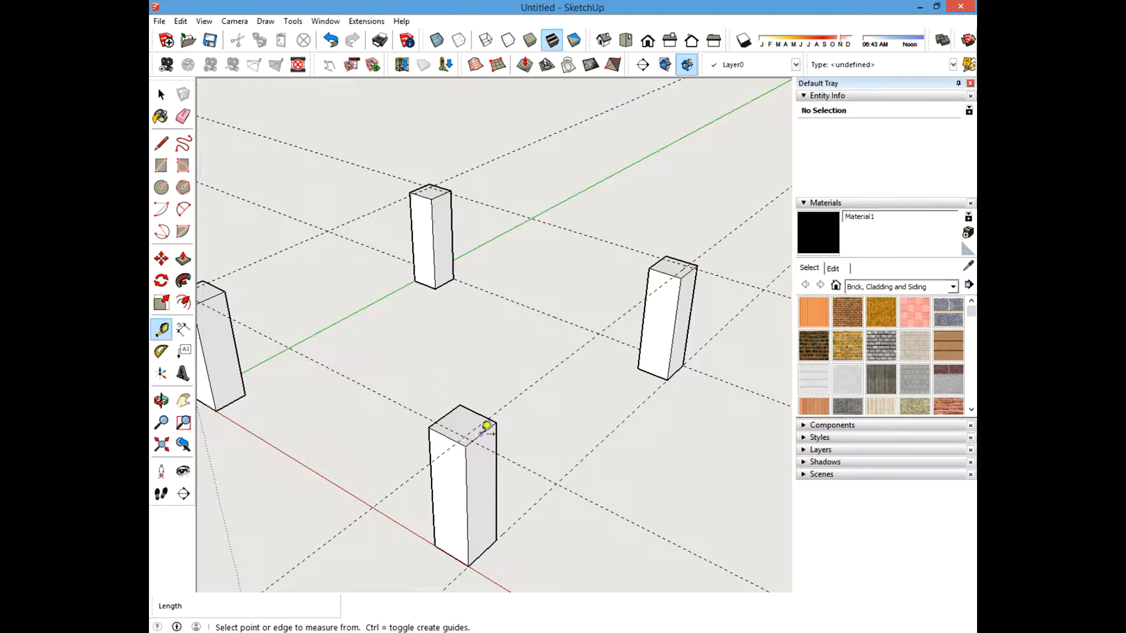
{"action": "middle_click_drag", "start_coordinate": [536, 221], "coordinate": [382, 384]}
{"action": "scroll", "coordinate": [619, 322], "scroll_direction": "up", "scroll_amount": 5}
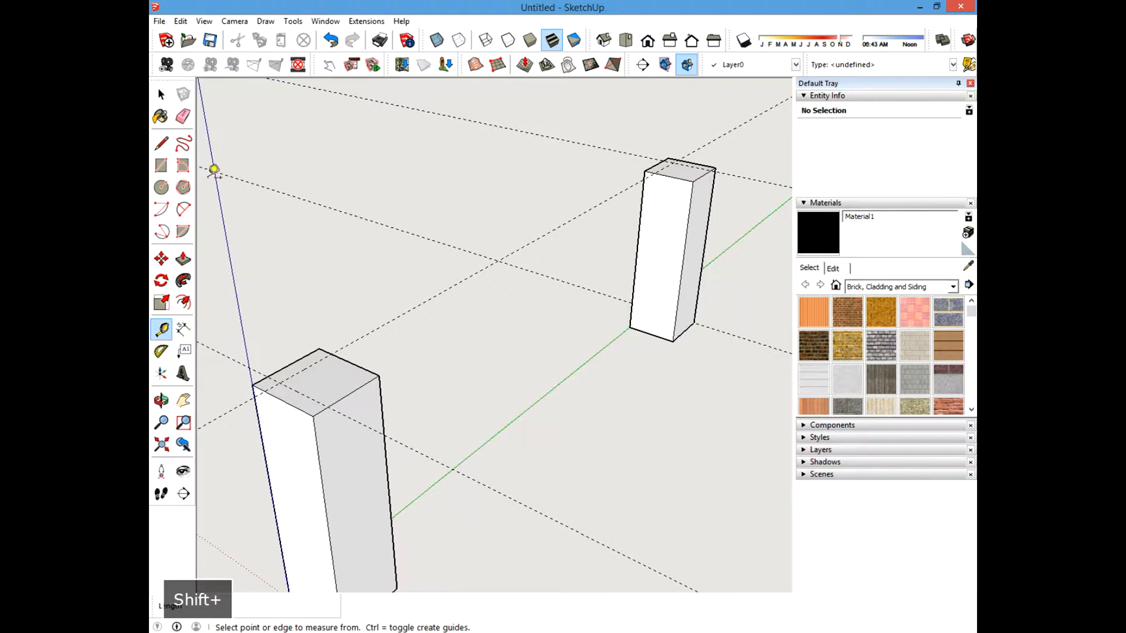
{"action": "scroll", "coordinate": [559, 330], "scroll_direction": "down", "scroll_amount": 1}
{"action": "scroll", "coordinate": [553, 336], "scroll_direction": "down", "scroll_amount": 1}
{"action": "scroll", "coordinate": [486, 335], "scroll_direction": "up", "scroll_amount": 1}
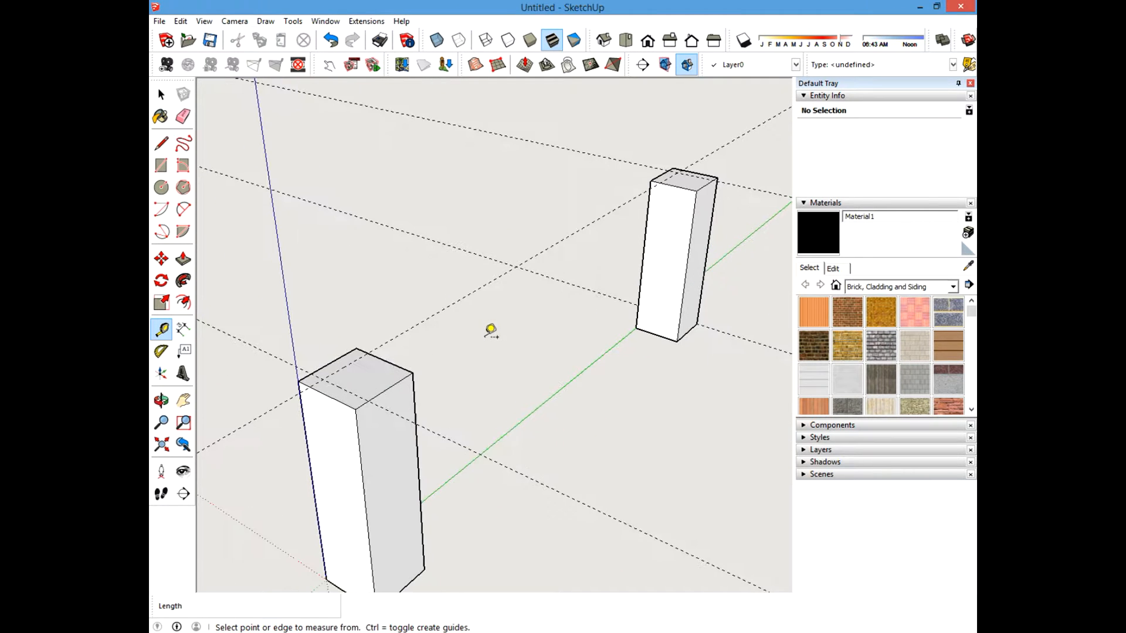
{"action": "left_click", "coordinate": [443, 309]}
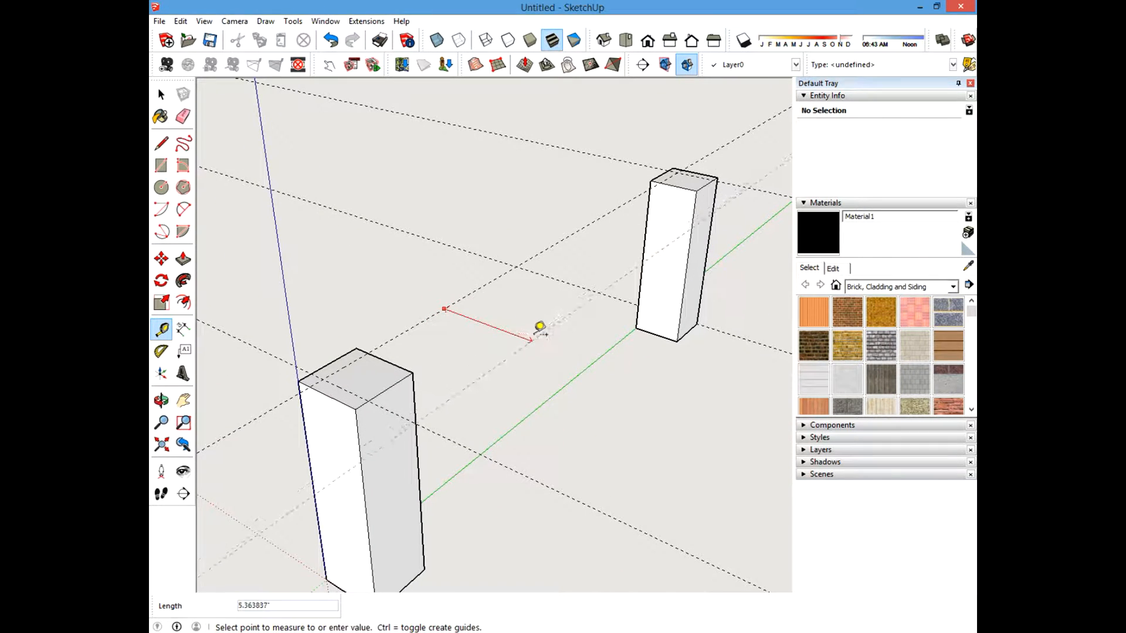
{"action": "key", "text": "Escape"}
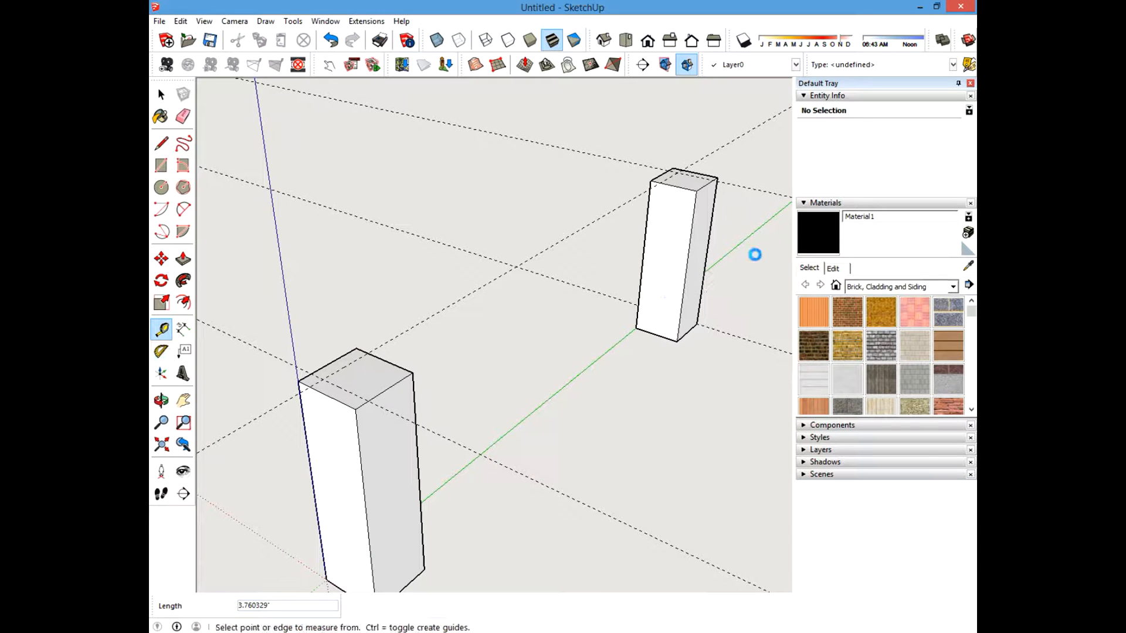
{"action": "key", "text": "space"}
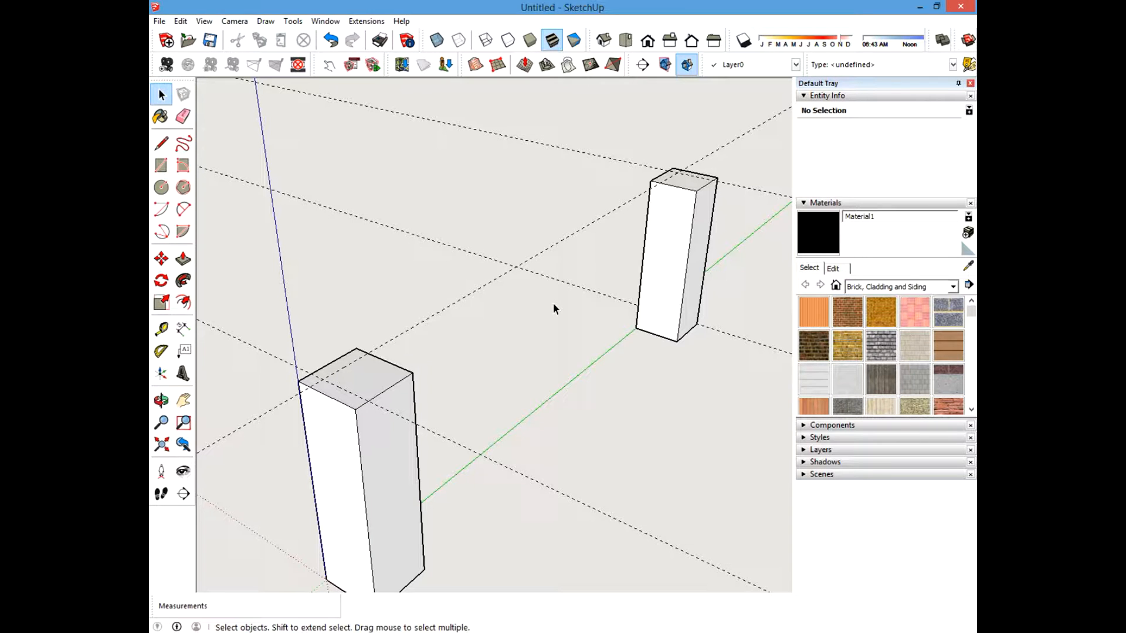
{"action": "mouse_move", "coordinate": [563, 332]}
{"action": "middle_mouse_down"}
{"action": "mouse_move", "coordinate": [540, 327]}
{"action": "mouse_move", "coordinate": [535, 340]}
{"action": "mouse_move", "coordinate": [555, 345]}
{"action": "middle_mouse_up"}
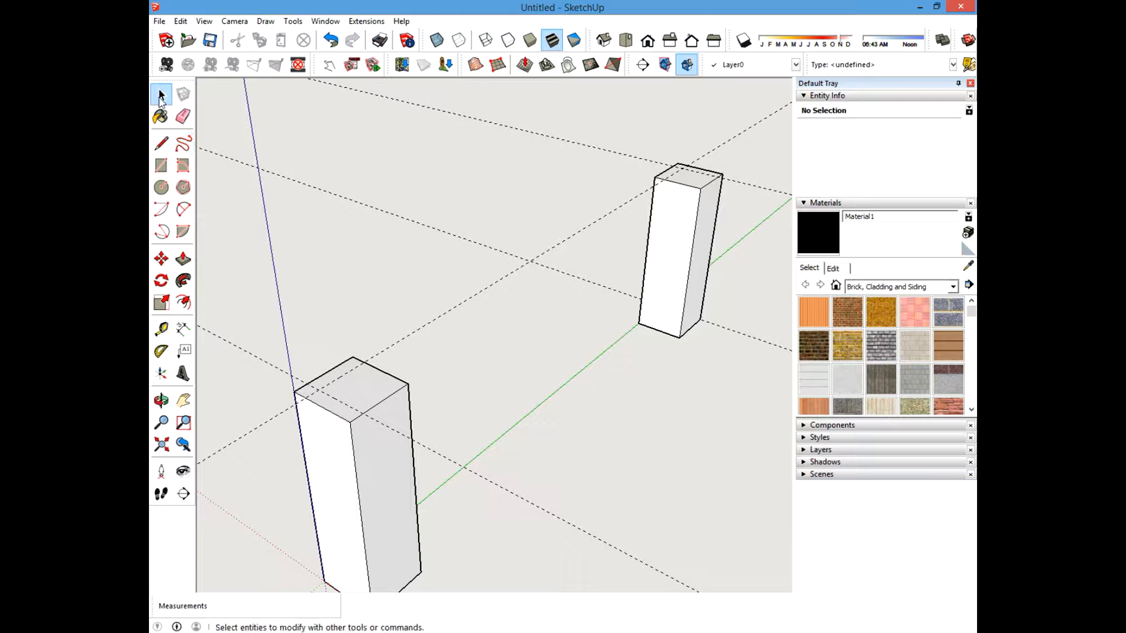
{"action": "left_click", "coordinate": [161, 329]}
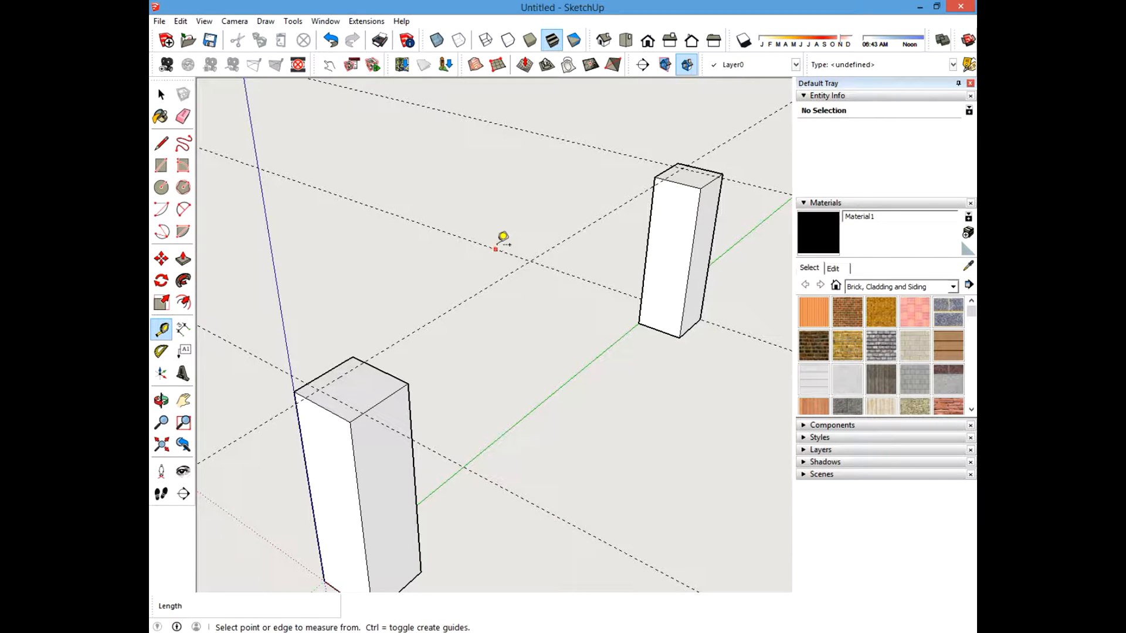
{"action": "left_click", "coordinate": [465, 301]}
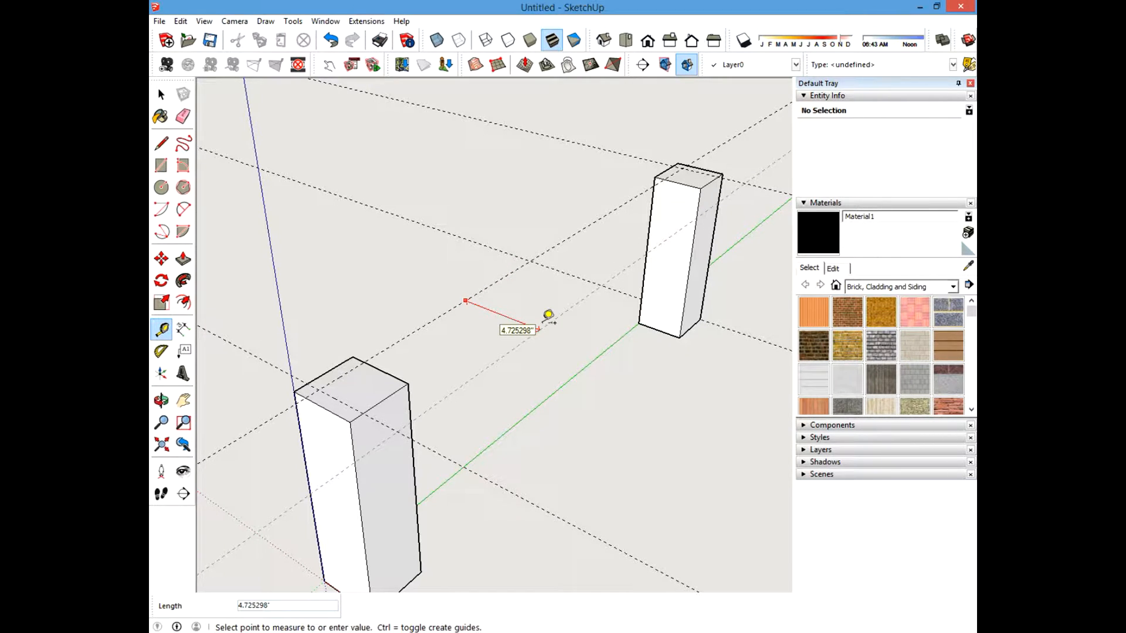
{"action": "type", "text": "5.5"}
{"action": "key", "text": "Return"}
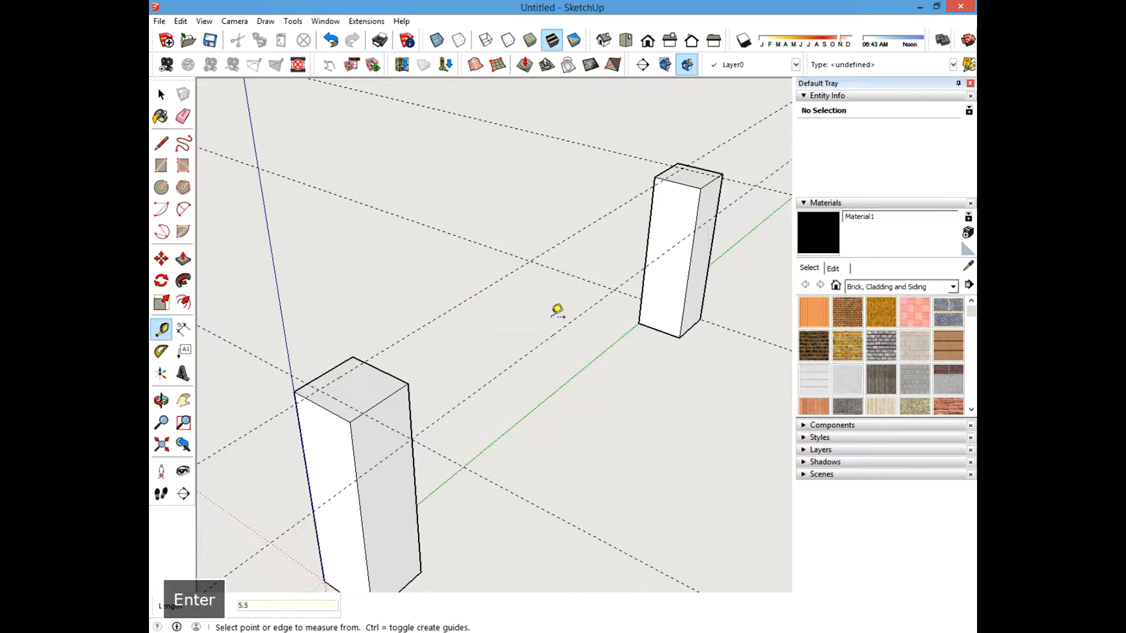
Draw a 34.5 by 5.5 inch rectangle between guide intersections across the tops of the origin and green-axis posts.
{"action": "left_click", "coordinate": [162, 165]}
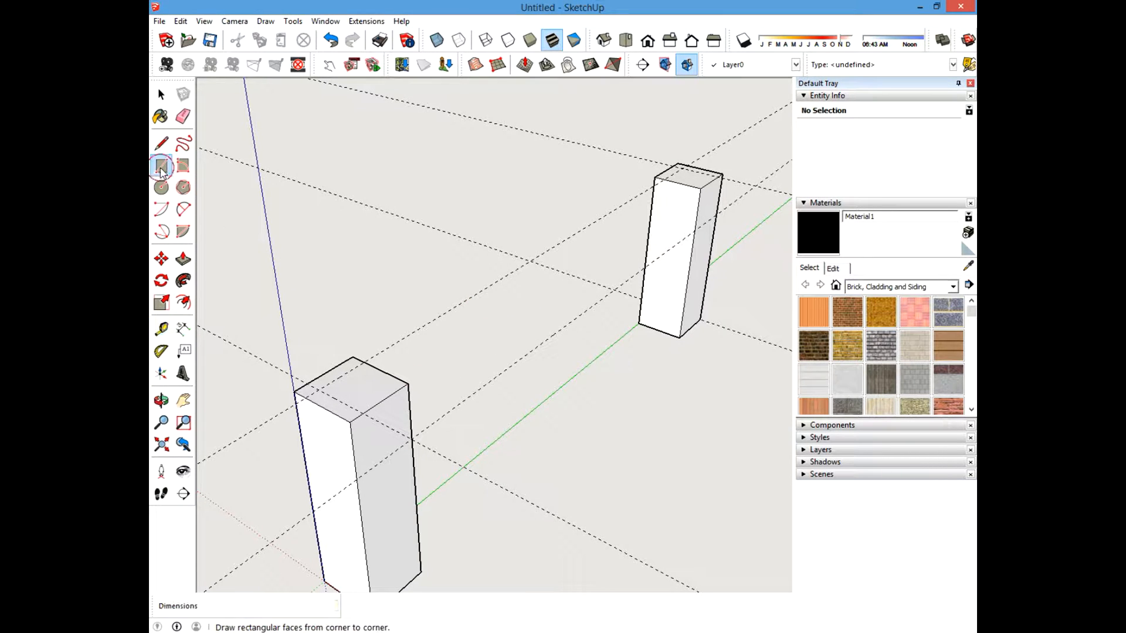
{"action": "left_click", "coordinate": [319, 388]}
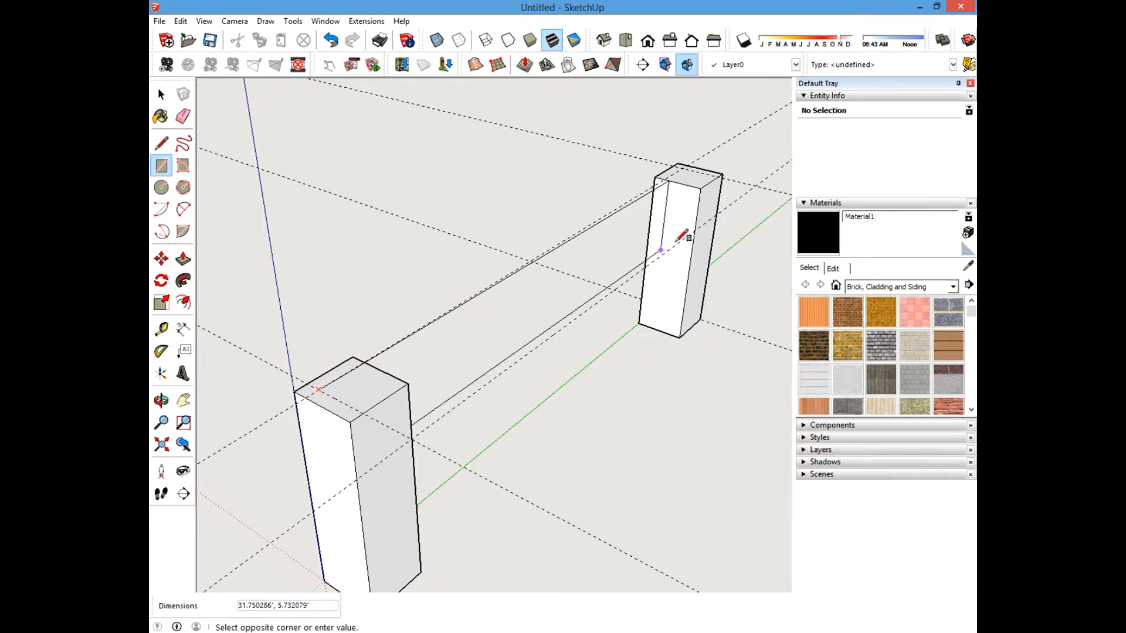
{"action": "left_click", "coordinate": [755, 185]}
{"action": "key", "text": "a"}
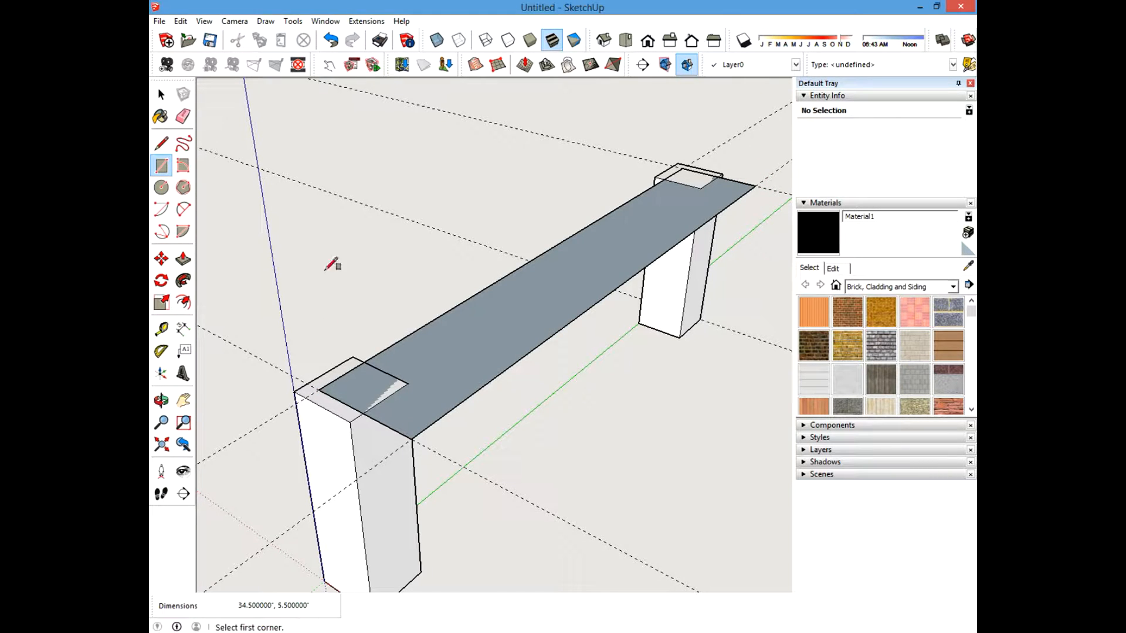
Push/pull the rectangle up 0.75 inch to form a board on top of the two posts.
{"action": "left_click", "coordinate": [163, 330]}
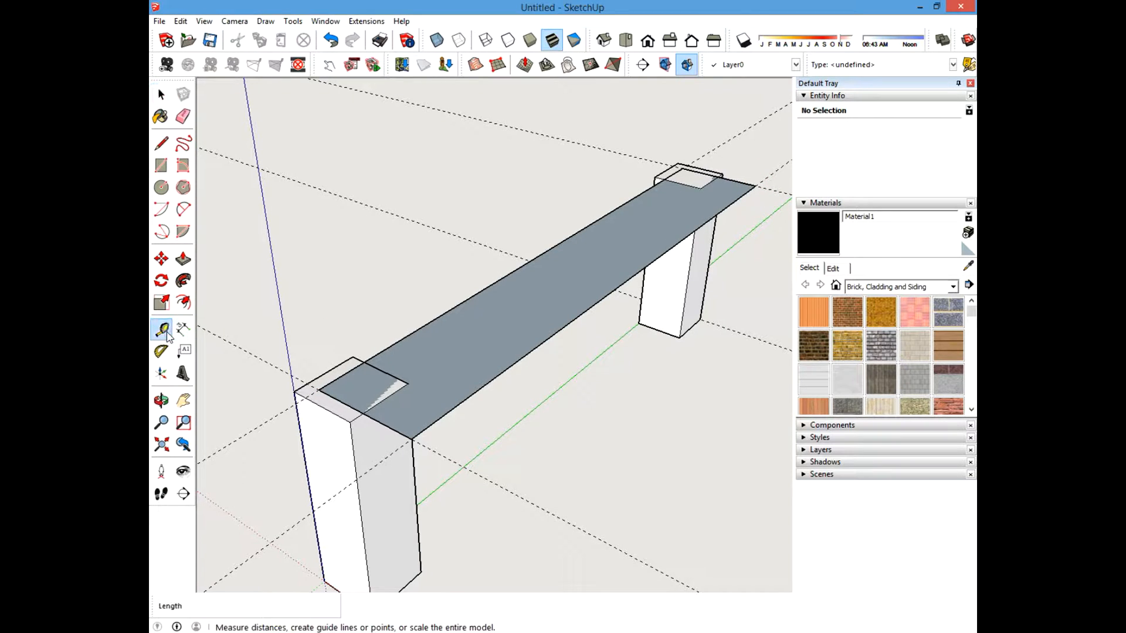
{"action": "left_click", "coordinate": [183, 259]}
{"action": "left_click", "coordinate": [467, 306]}
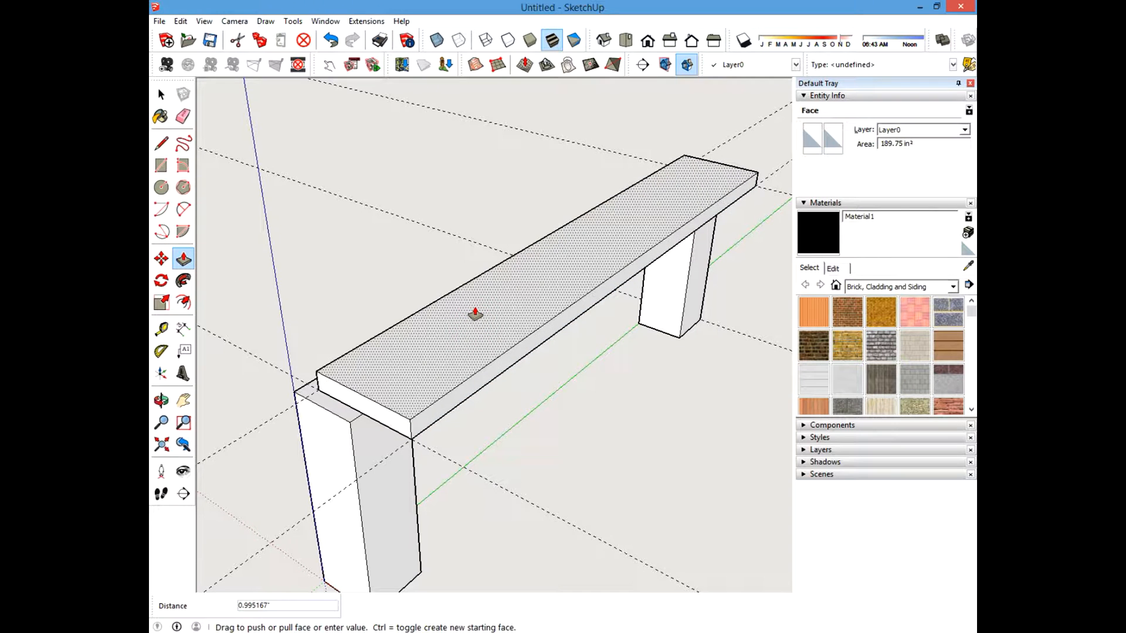
{"action": "type", "text": ".75"}
{"action": "key", "text": "Return"}
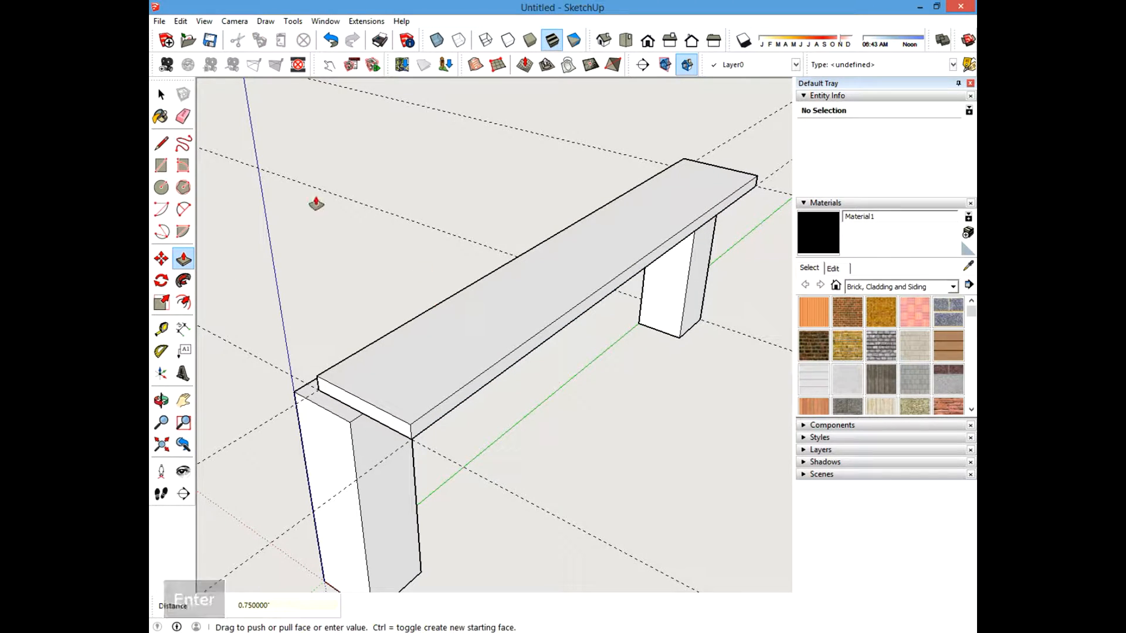
{"action": "key", "text": "space"}
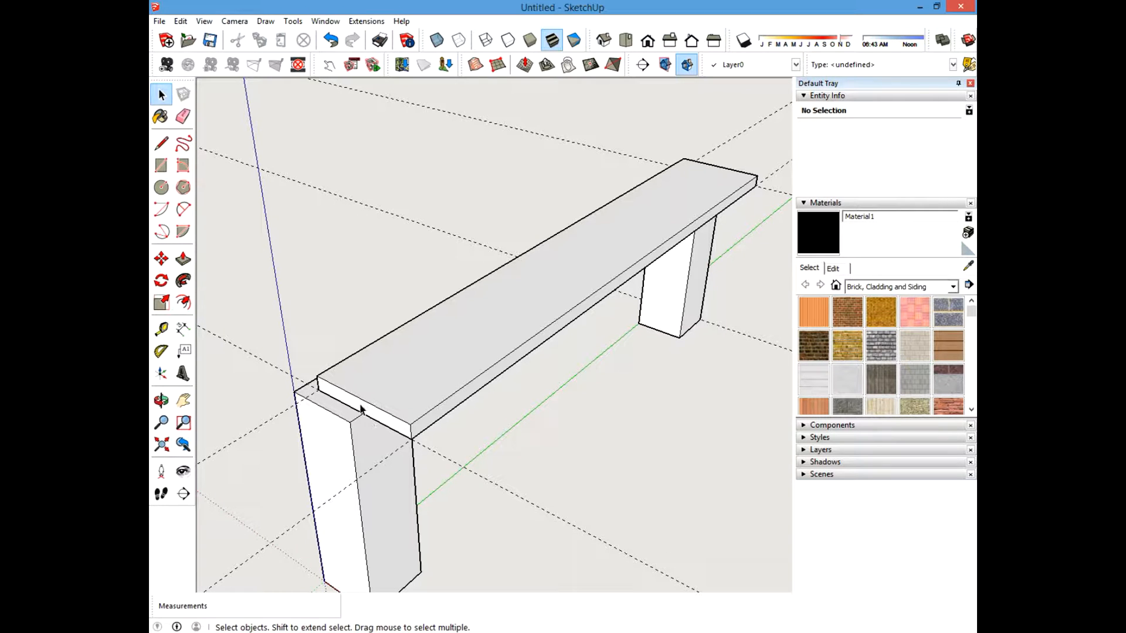
{"action": "mouse_move", "coordinate": [439, 344]}
{"action": "middle_mouse_down", "text": "shift"}
{"action": "mouse_move", "coordinate": [460, 311]}
{"action": "mouse_move", "coordinate": [418, 344]}
{"action": "middle_mouse_up", "text": "shift"}
{"action": "scroll", "coordinate": [417, 344], "scroll_direction": "down", "scroll_amount": 5}
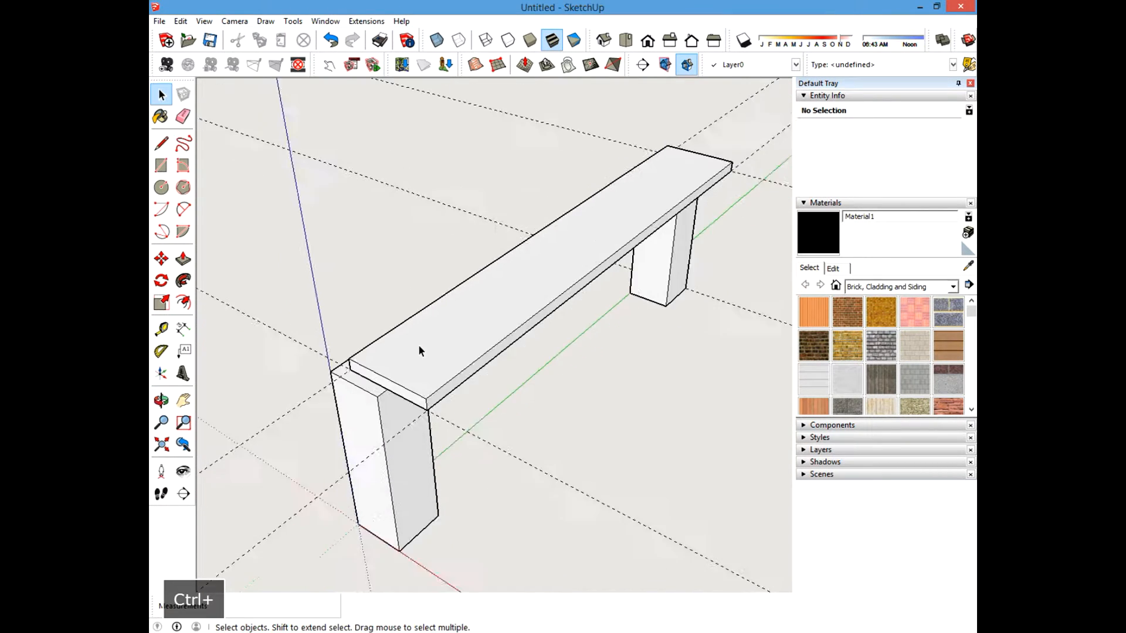
Erase the guide lines running around the board and the posts.
{"action": "mouse_move", "coordinate": [610, 240]}
{"action": "middle_mouse_down"}
{"action": "mouse_move", "coordinate": [478, 314]}
{"action": "mouse_move", "coordinate": [455, 134]}
{"action": "mouse_move", "coordinate": [513, 317]}
{"action": "middle_mouse_up"}
{"action": "key", "text": "e"}
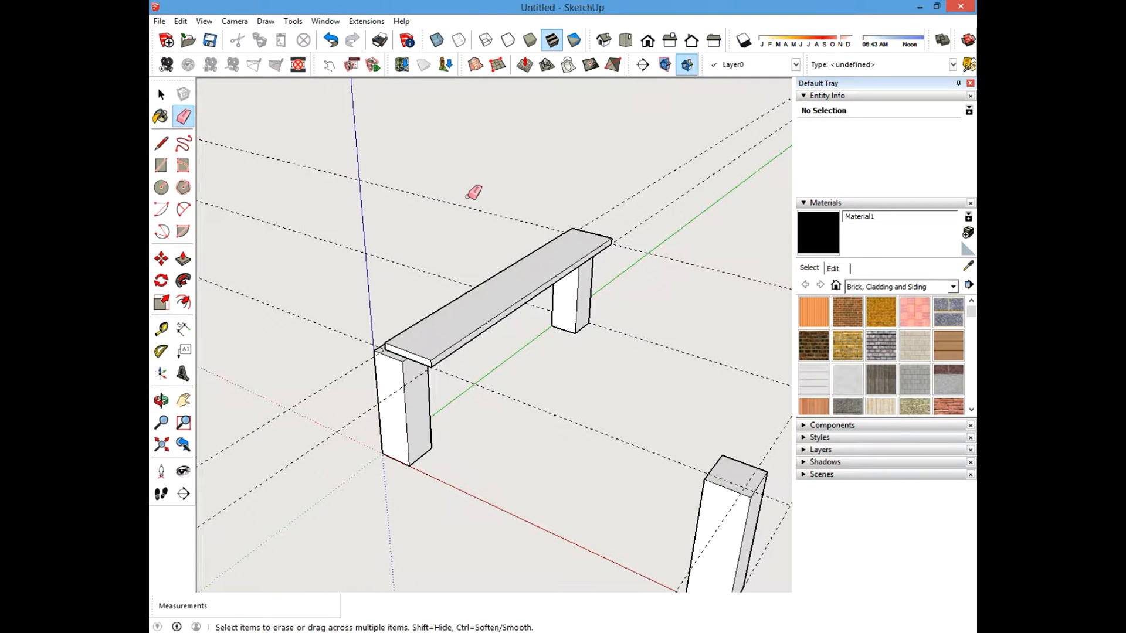
{"action": "mouse_move", "coordinate": [539, 205]}
{"action": "left_mouse_down"}
{"action": "mouse_move", "coordinate": [641, 219]}
{"action": "mouse_move", "coordinate": [660, 237]}
{"action": "left_mouse_up"}
{"action": "left_click_drag", "start_coordinate": [337, 299], "coordinate": [306, 347]}
{"action": "left_click_drag", "start_coordinate": [442, 259], "coordinate": [466, 239]}
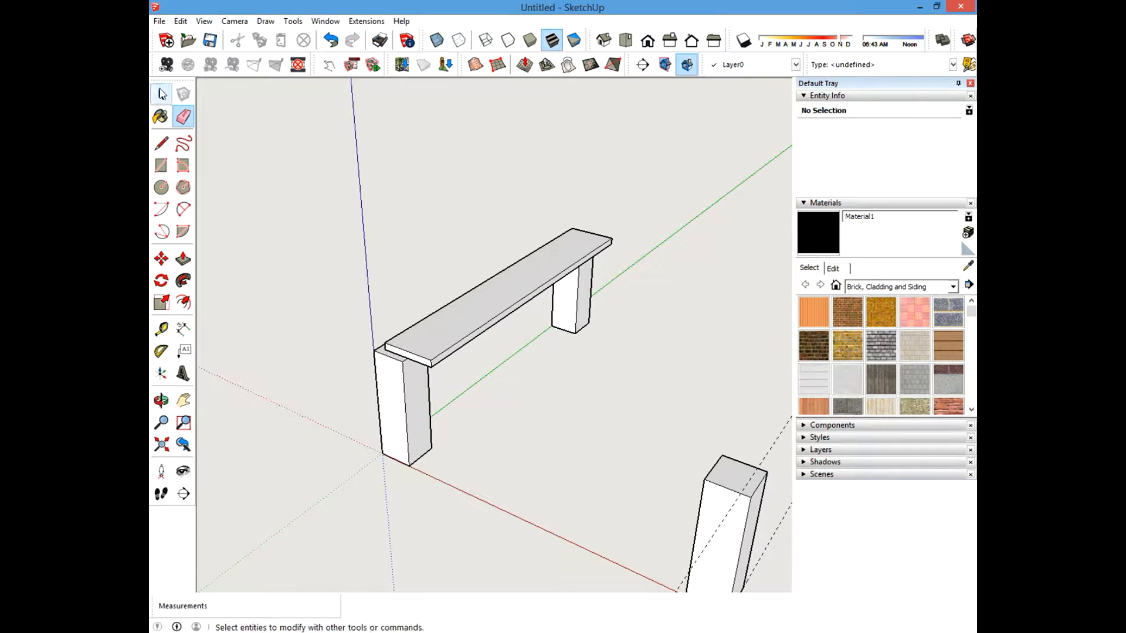
Select the two posts beneath the board and hide them.
{"action": "left_click", "coordinate": [162, 94]}
{"action": "left_click", "coordinate": [396, 403]}
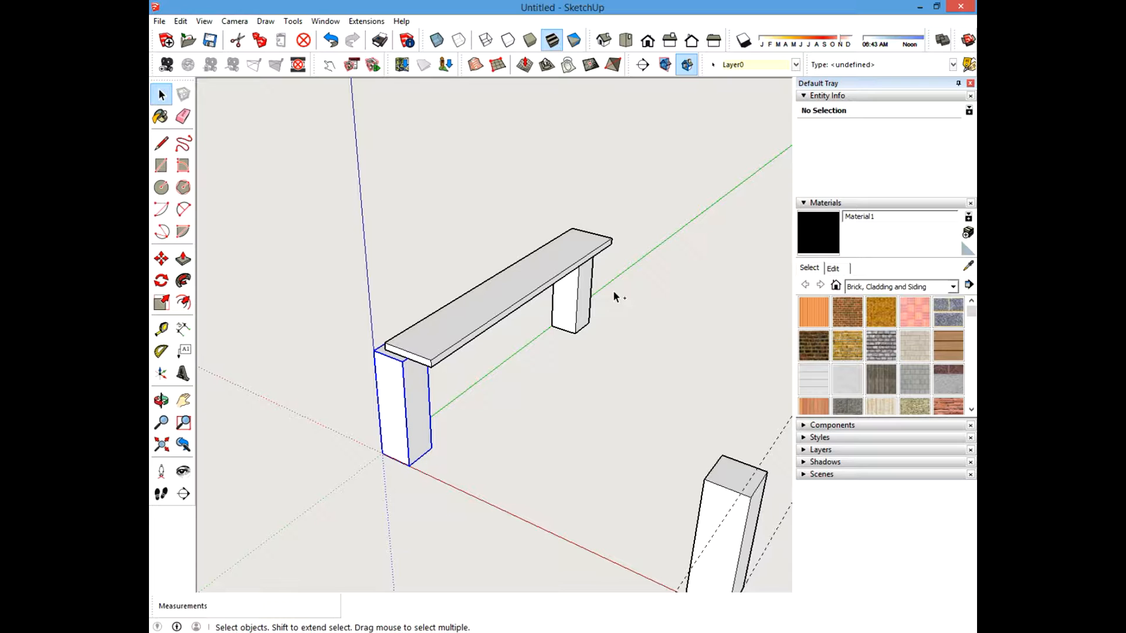
{"action": "left_click", "coordinate": [575, 312], "text": "ctrl"}
{"action": "left_click", "coordinate": [557, 343]}
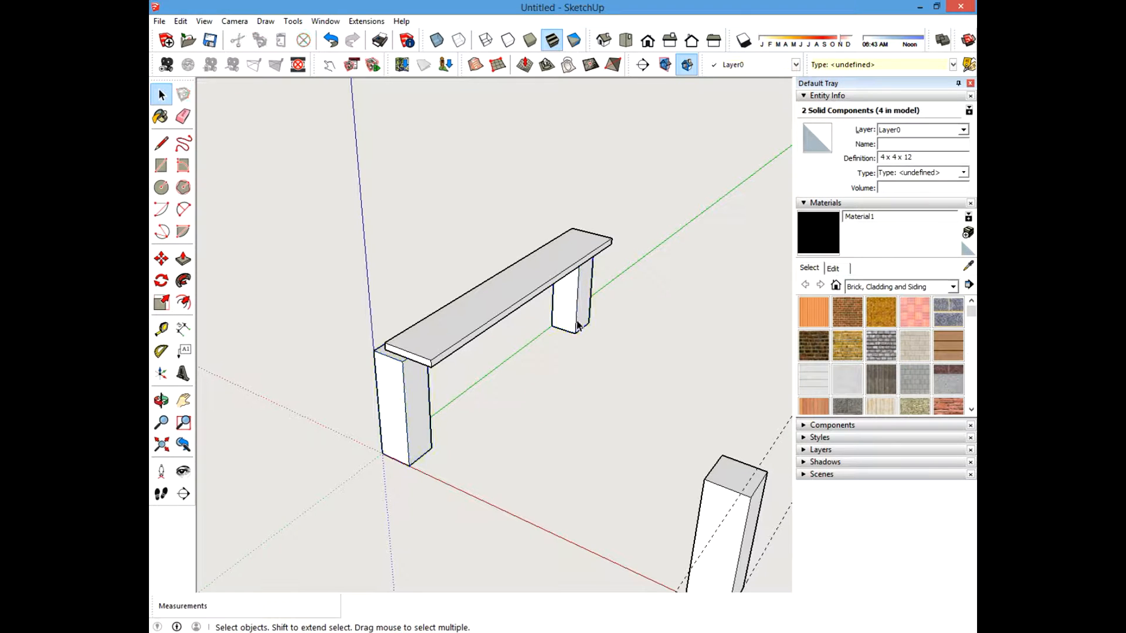
{"action": "left_click", "coordinate": [402, 404]}
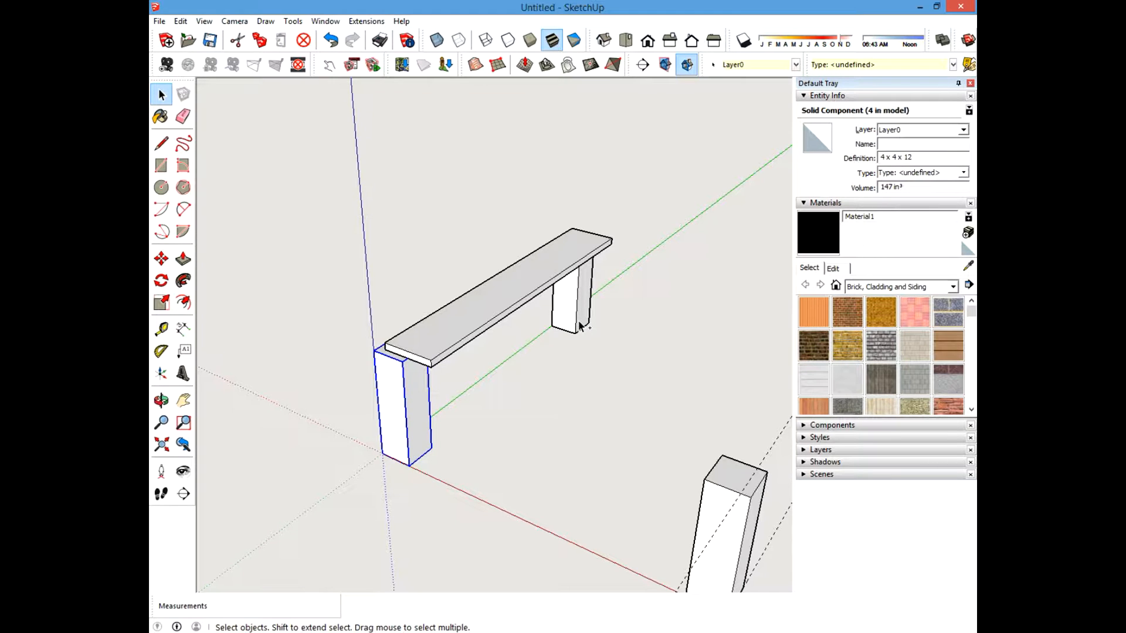
{"action": "left_click", "coordinate": [577, 294], "text": "ctrl"}
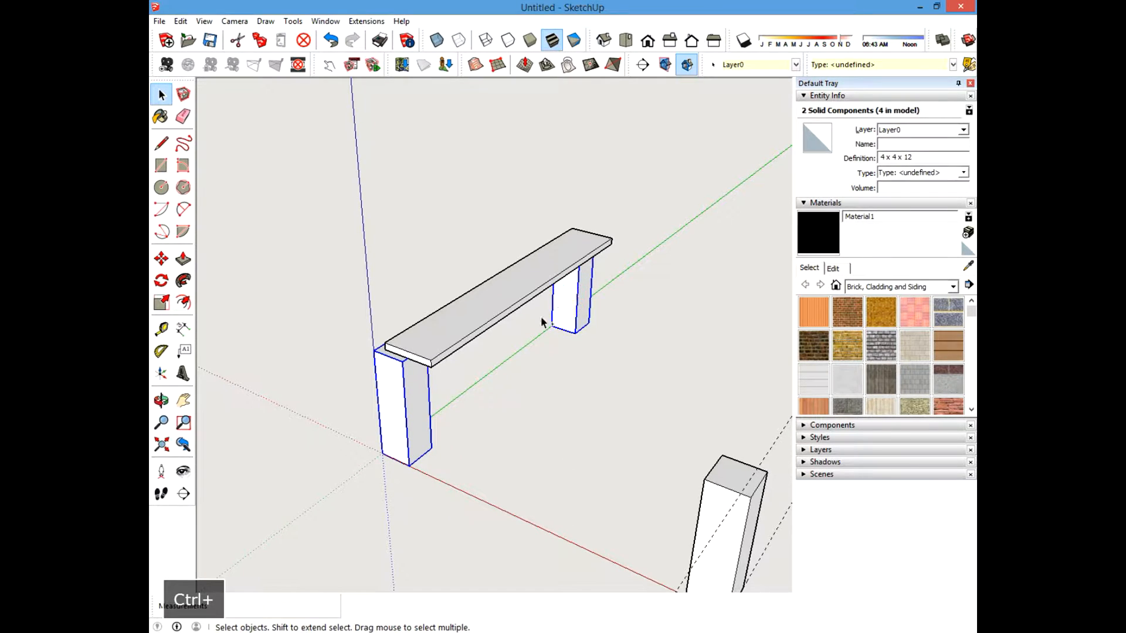
{"action": "right_click", "coordinate": [561, 295]}
{"action": "left_click", "coordinate": [516, 364]}
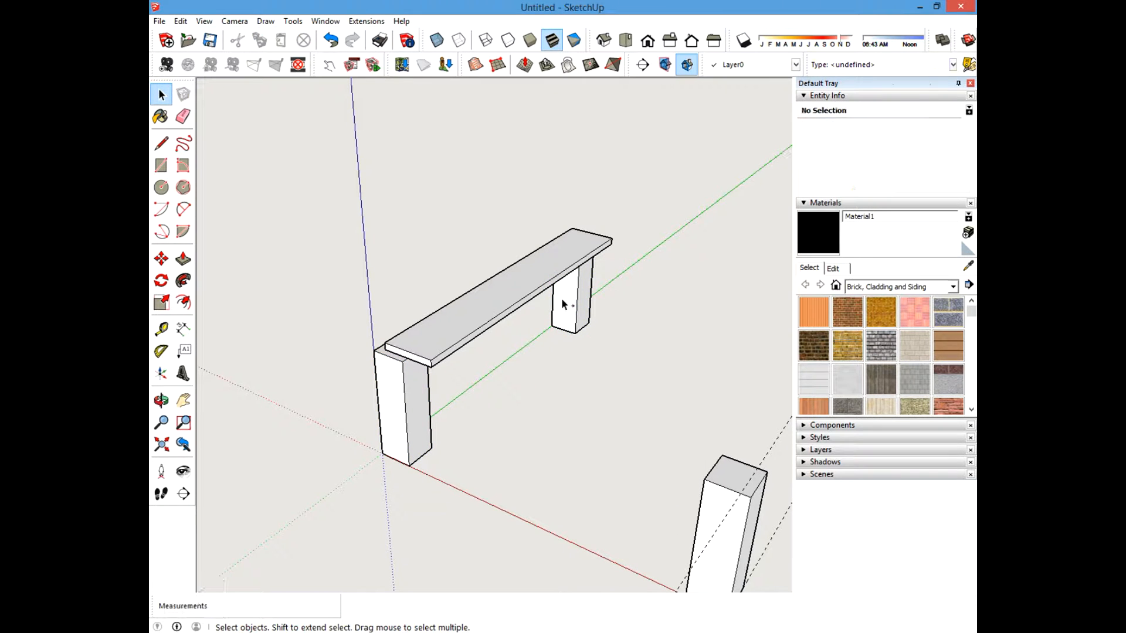
{"action": "left_click", "coordinate": [428, 418]}
{"action": "left_click", "coordinate": [582, 306], "text": "ctrl"}
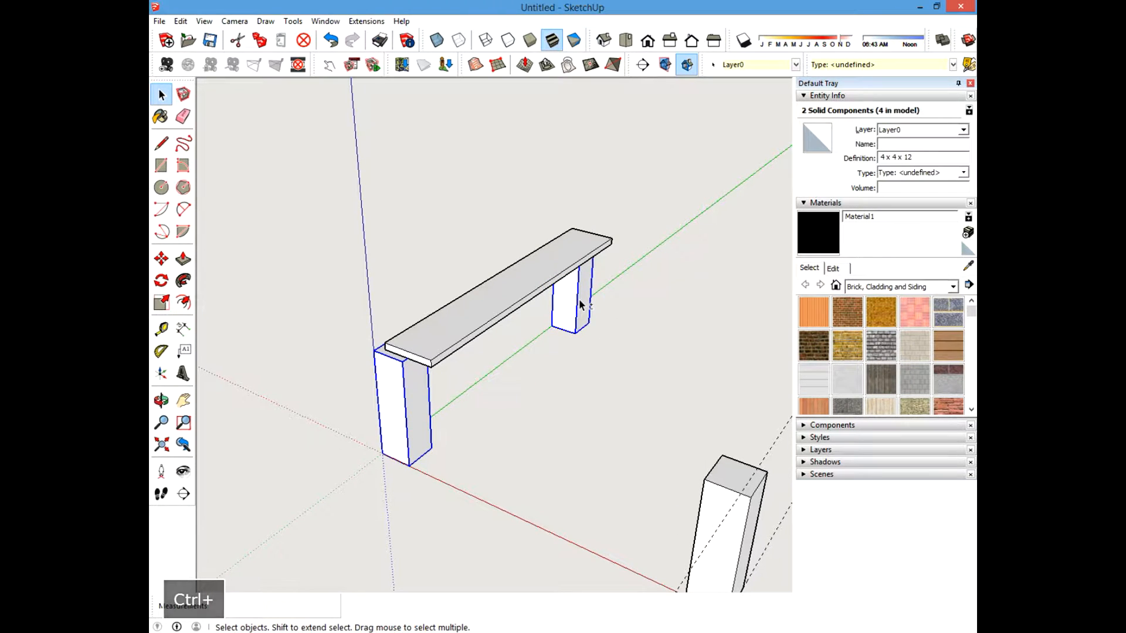
{"action": "left_click", "coordinate": [568, 305], "text": "shift"}
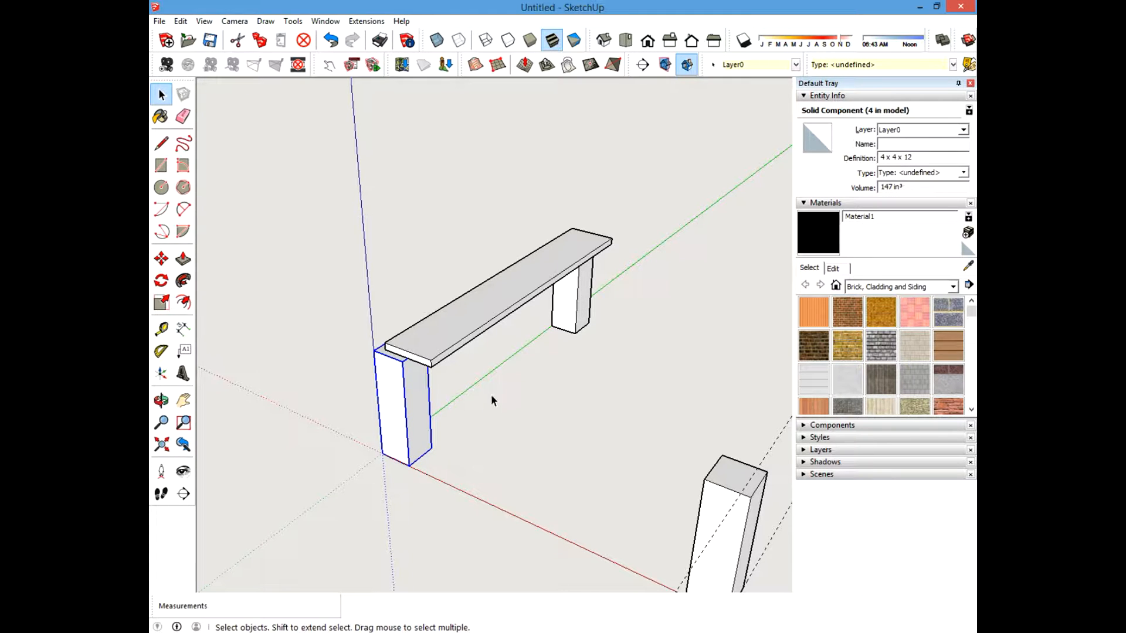
{"action": "left_click", "coordinate": [560, 306], "text": "shift"}
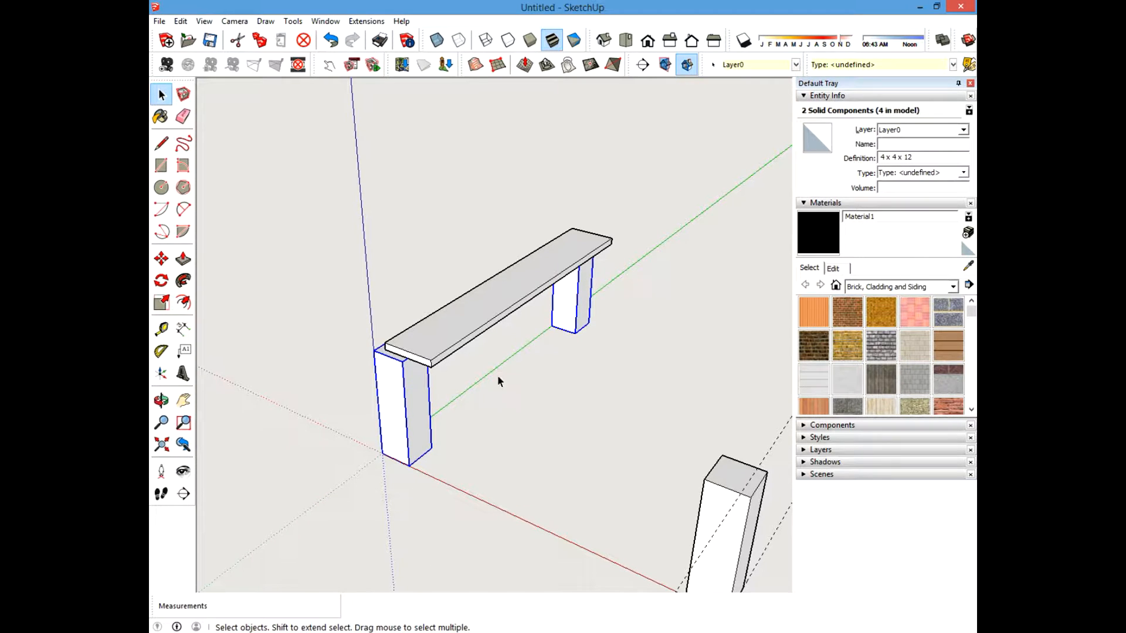
{"action": "right_click", "coordinate": [408, 398]}
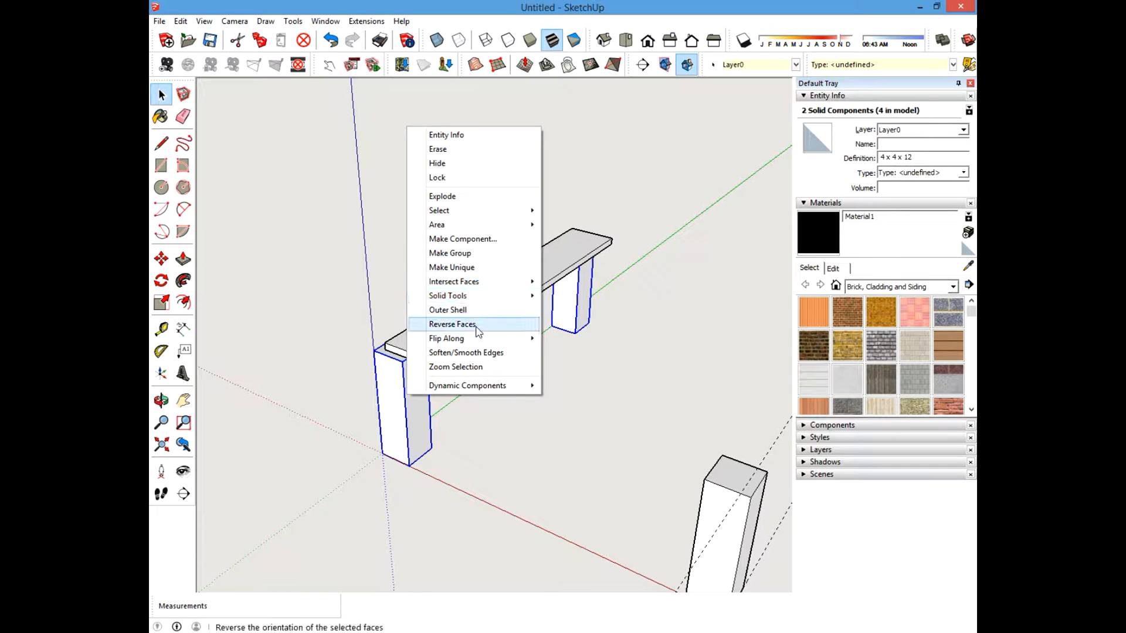
{"action": "left_click", "coordinate": [437, 163]}
{"action": "left_click_drag", "start_coordinate": [301, 156], "coordinate": [684, 404]}
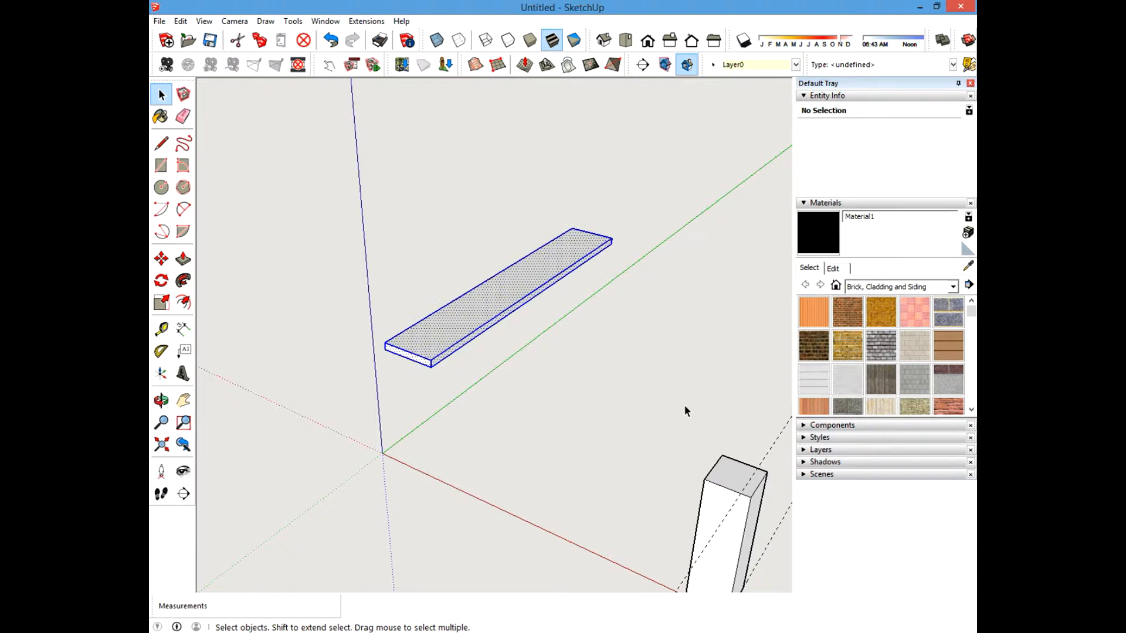
{"action": "right_click", "coordinate": [507, 286]}
{"action": "left_click", "coordinate": [528, 383]}
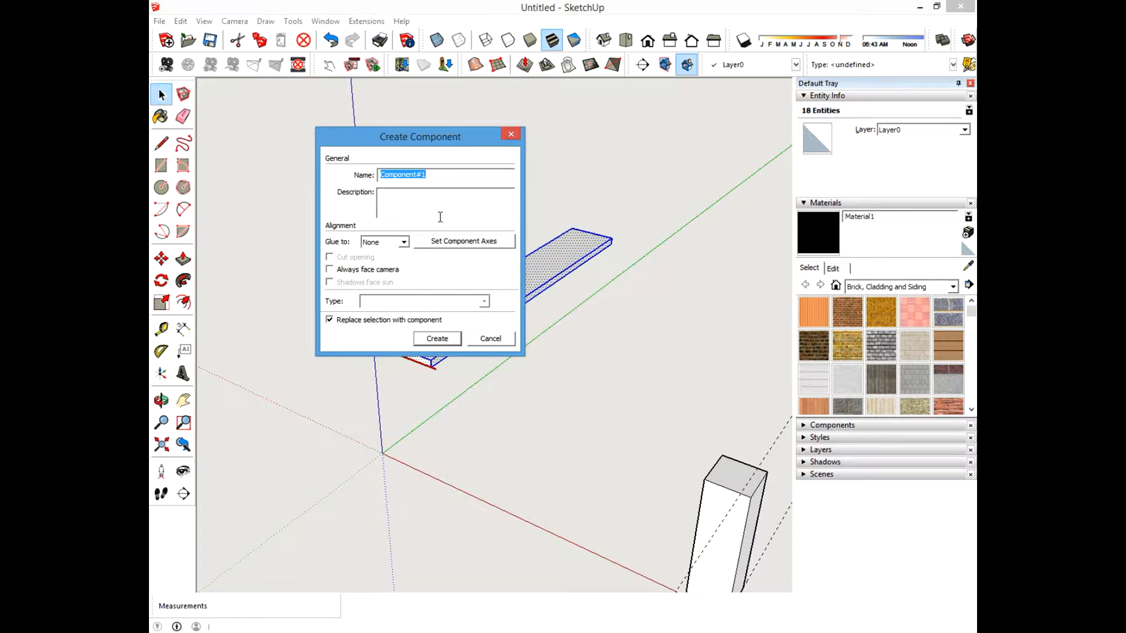
{"action": "left_click", "coordinate": [491, 338]}
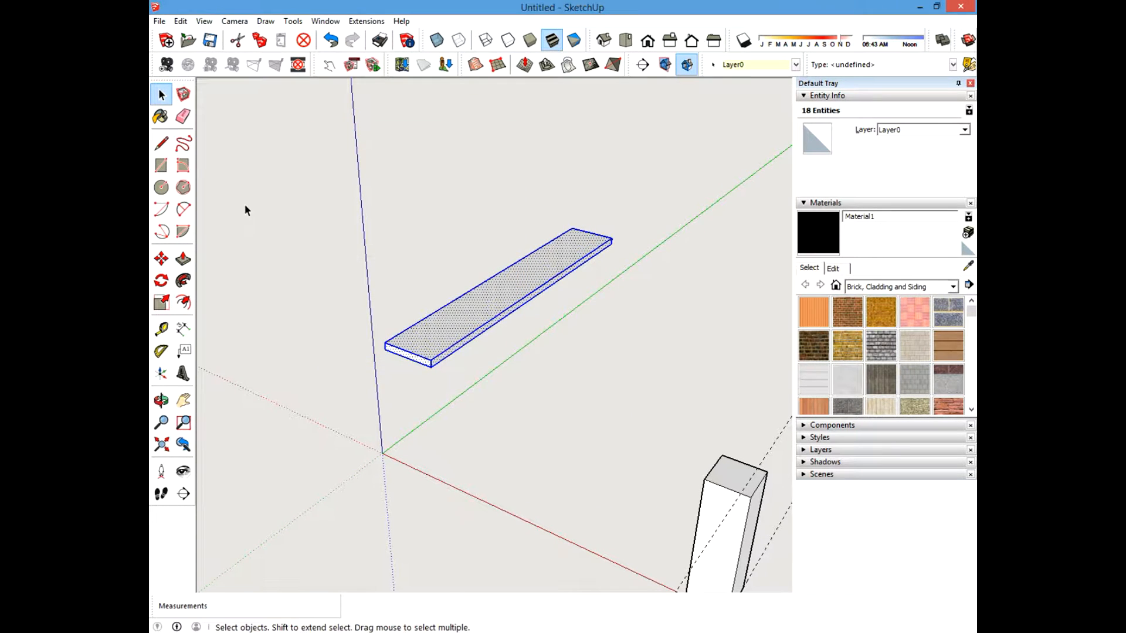
Measure the board's length along its long edge with the Tape Measure.
{"action": "left_click", "coordinate": [162, 329]}
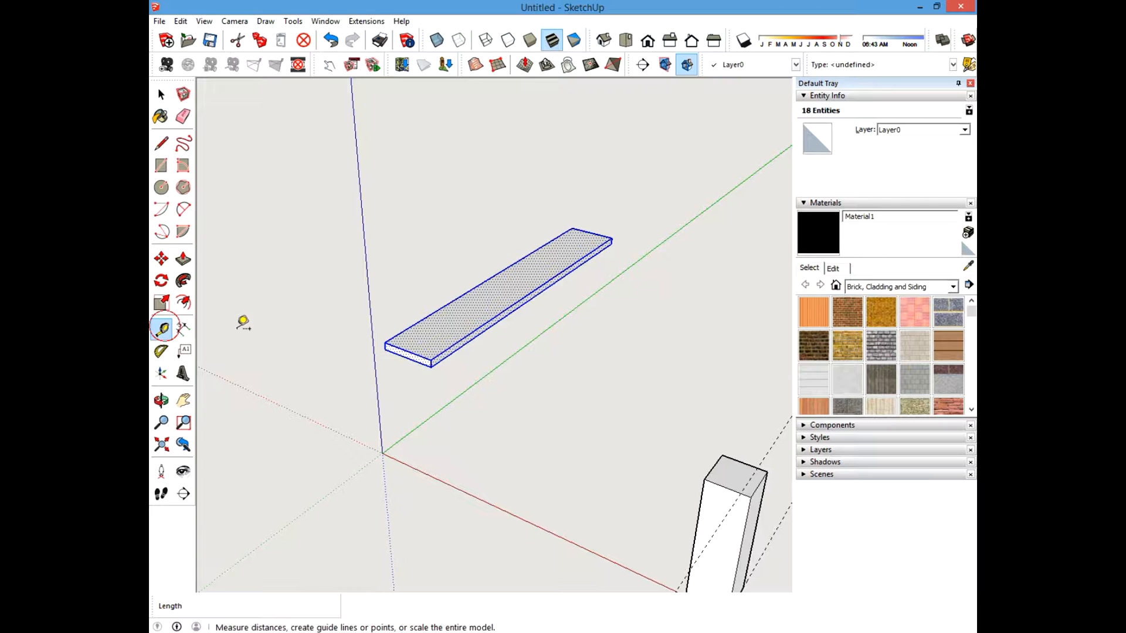
{"action": "left_click", "coordinate": [432, 358]}
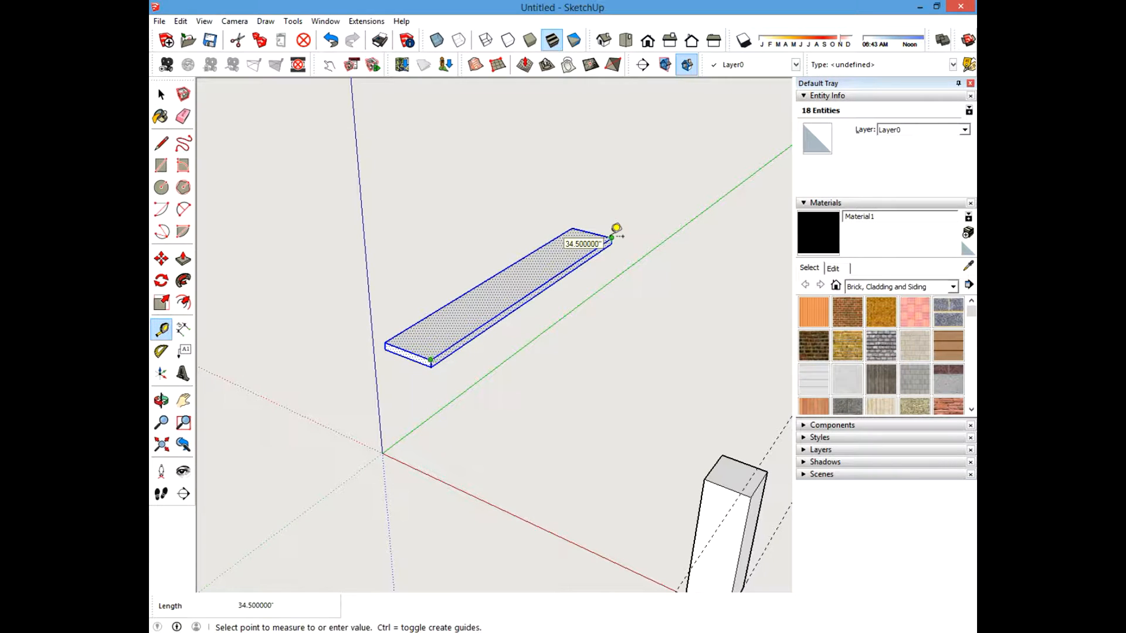
{"action": "key", "text": "Escape"}
{"action": "left_click", "coordinate": [162, 94]}
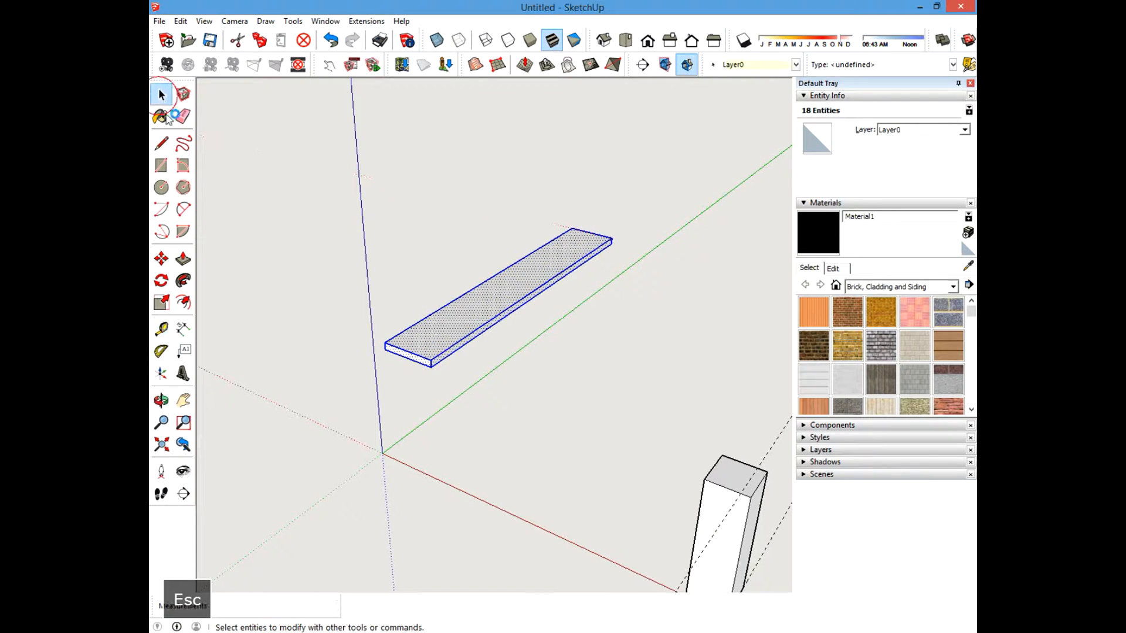
{"action": "left_click", "coordinate": [164, 330]}
{"action": "scroll", "coordinate": [437, 355], "scroll_direction": "up", "scroll_amount": 2}
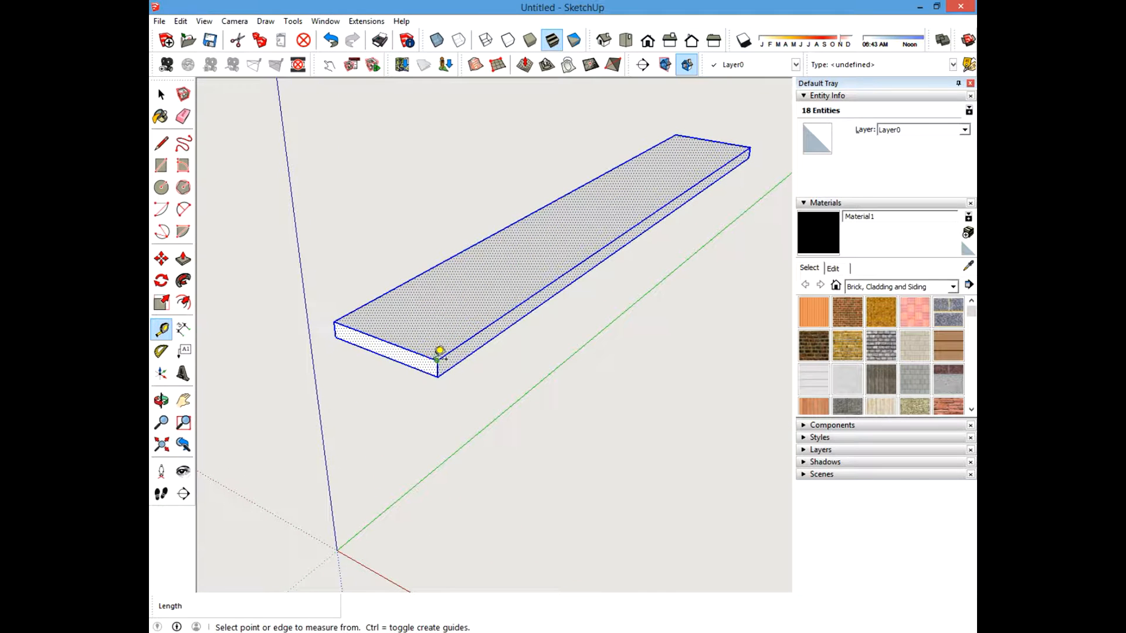
{"action": "left_click", "coordinate": [437, 358]}
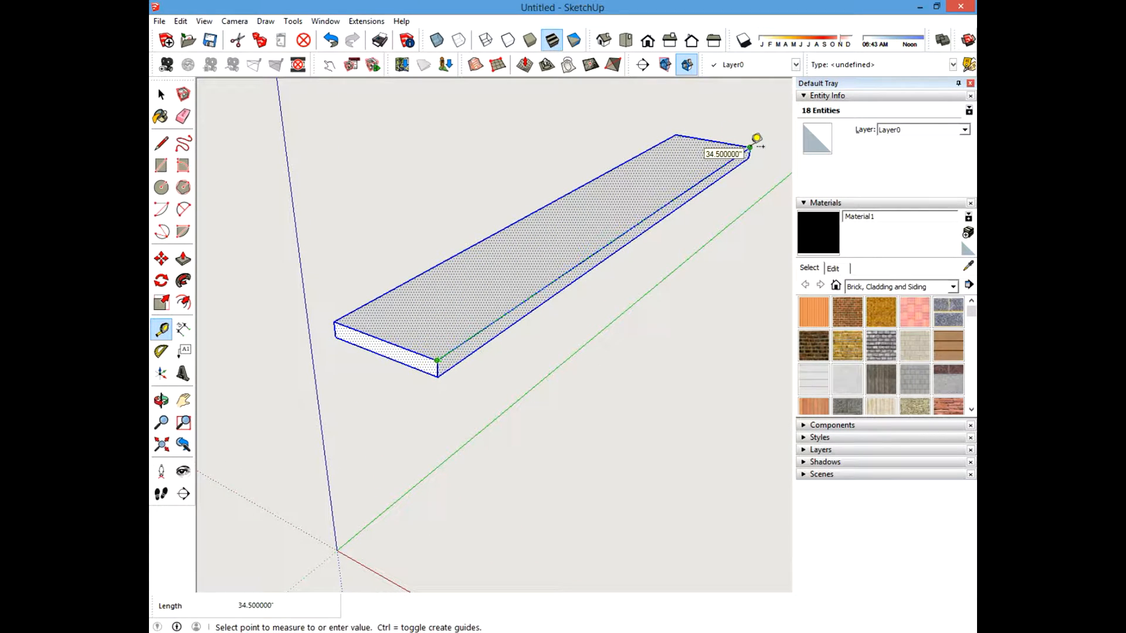
{"action": "key", "text": "Escape"}
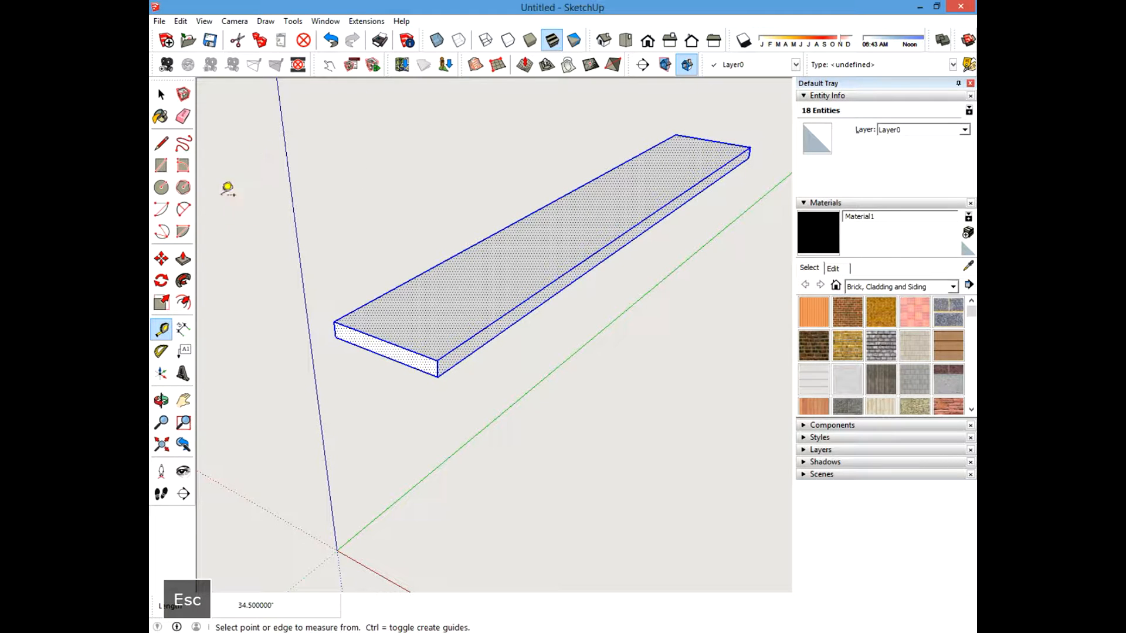
Select the whole board and make it a component named "1 x 6 x 34.5 board".
{"action": "key", "text": "space"}
{"action": "left_click", "coordinate": [409, 173]}
{"action": "scroll", "coordinate": [312, 384], "scroll_direction": "down", "scroll_amount": 2}
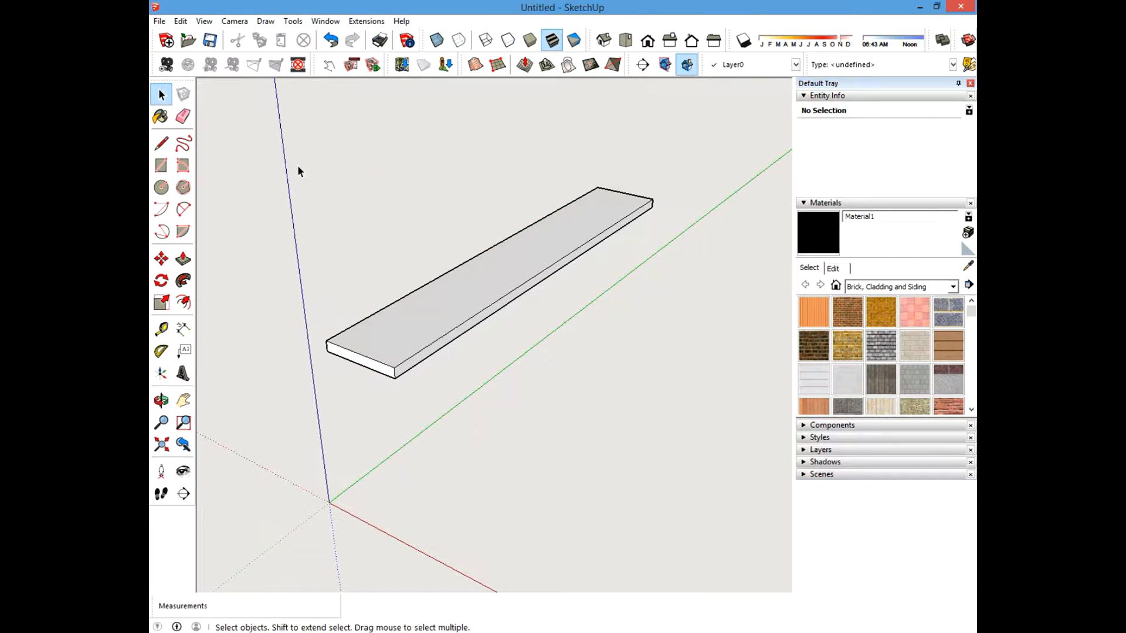
{"action": "left_click_drag", "start_coordinate": [291, 146], "coordinate": [711, 432], "text": "shift"}
{"action": "right_click", "coordinate": [479, 299]}
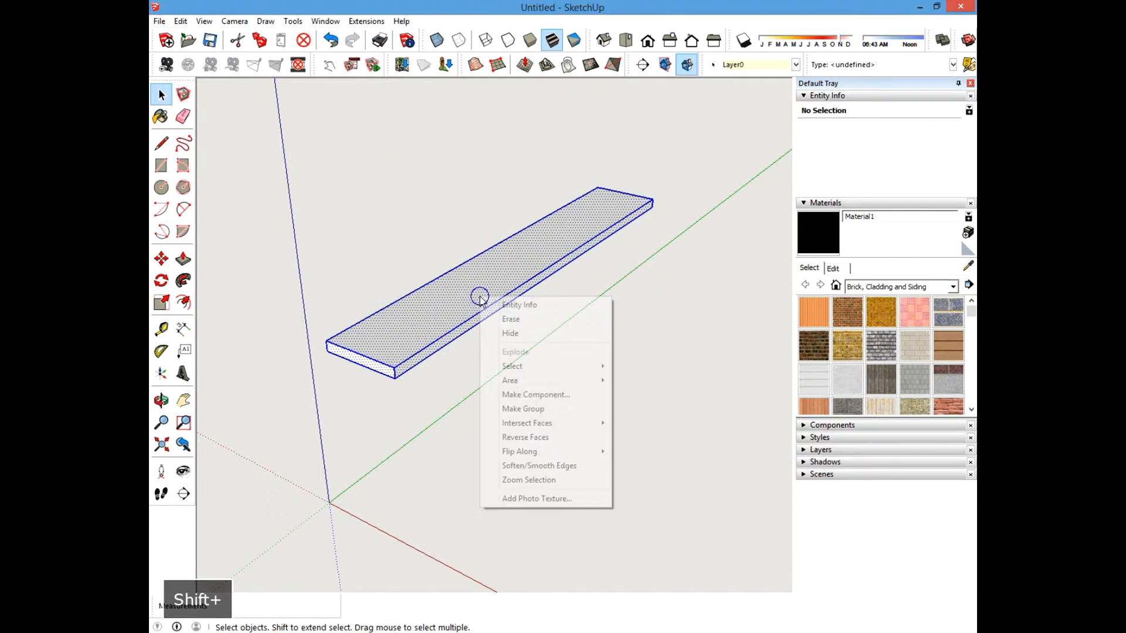
{"action": "left_click", "coordinate": [509, 395]}
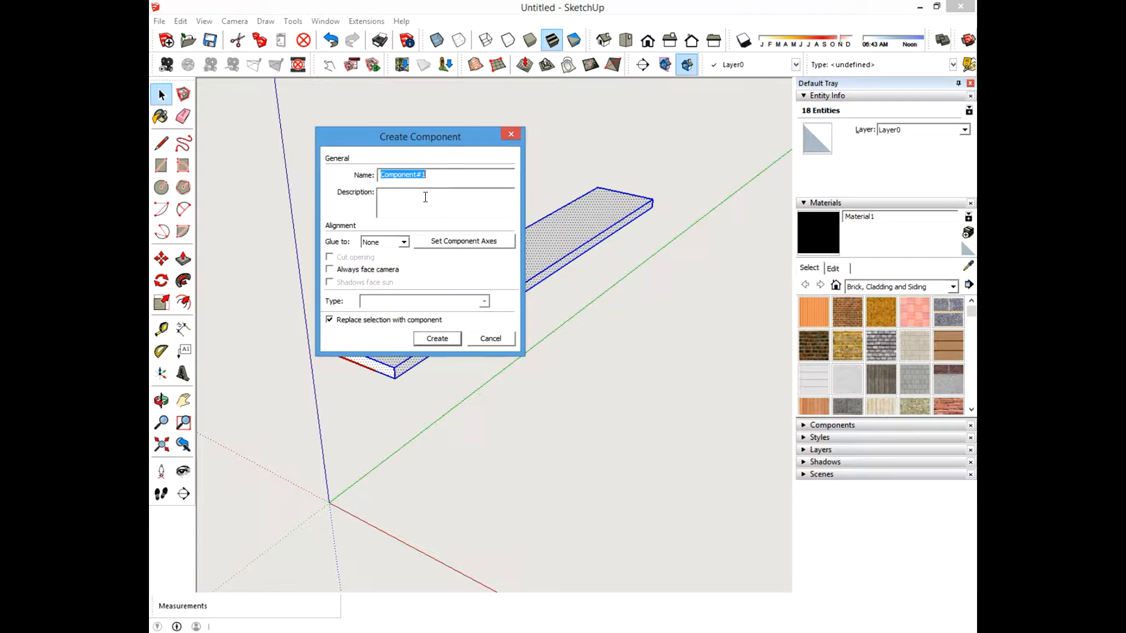
{"action": "type", "text": "1 x"}
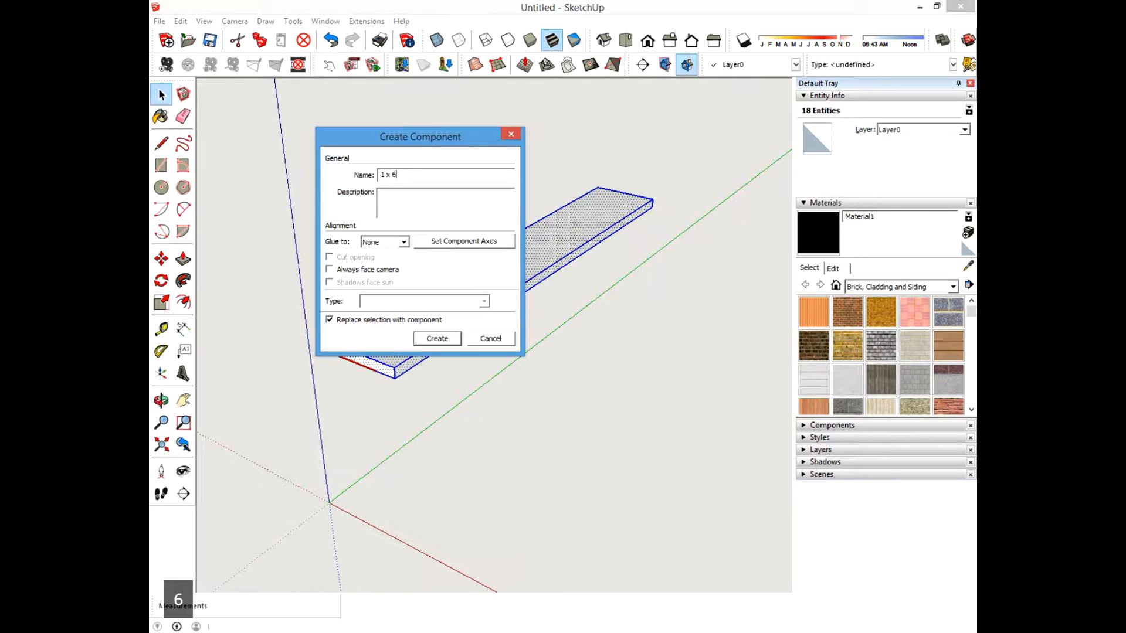
{"action": "type", "text": " 6 x 34.5"}
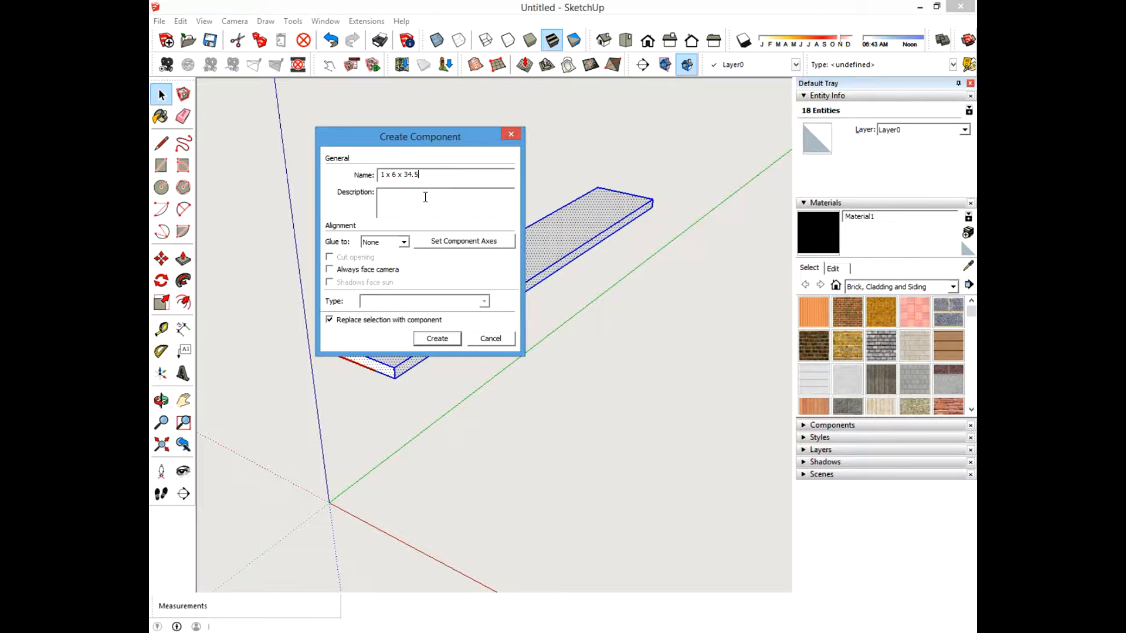
{"action": "type", "text": " board"}
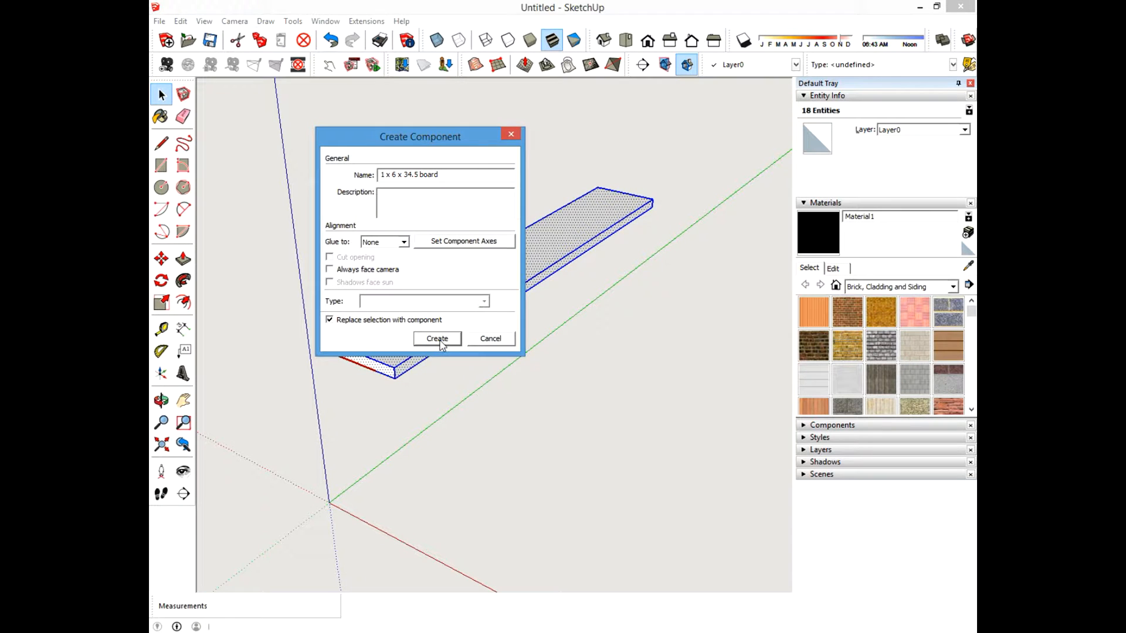
{"action": "left_click", "coordinate": [437, 339]}
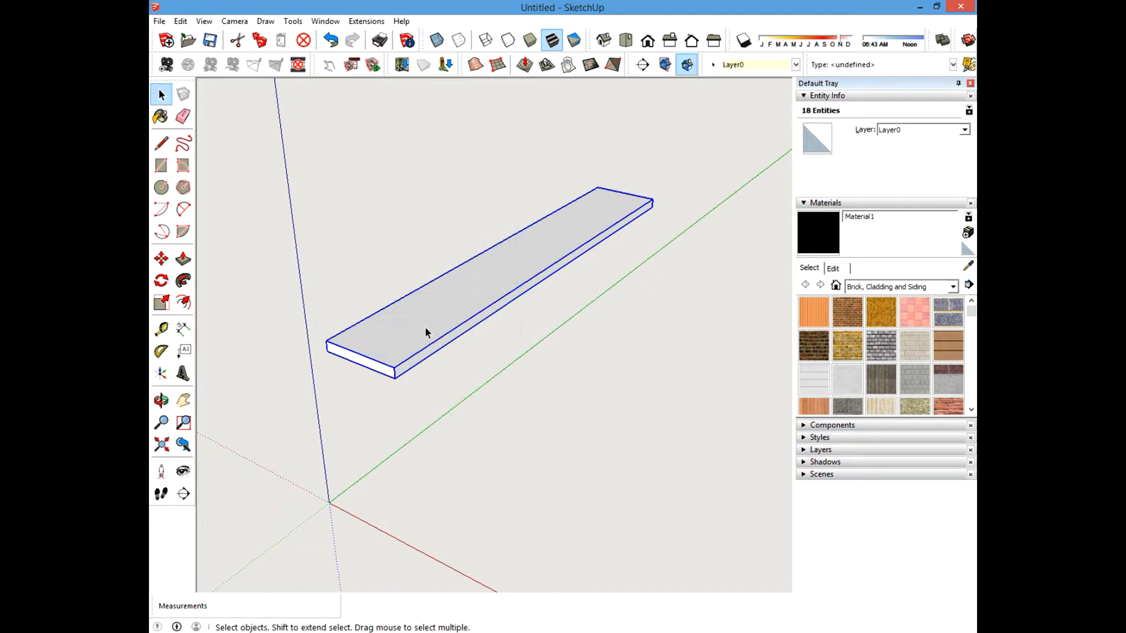
Measure the board component's length again with the Tape Measure.
{"action": "left_click", "coordinate": [162, 330]}
{"action": "left_click", "coordinate": [395, 367]}
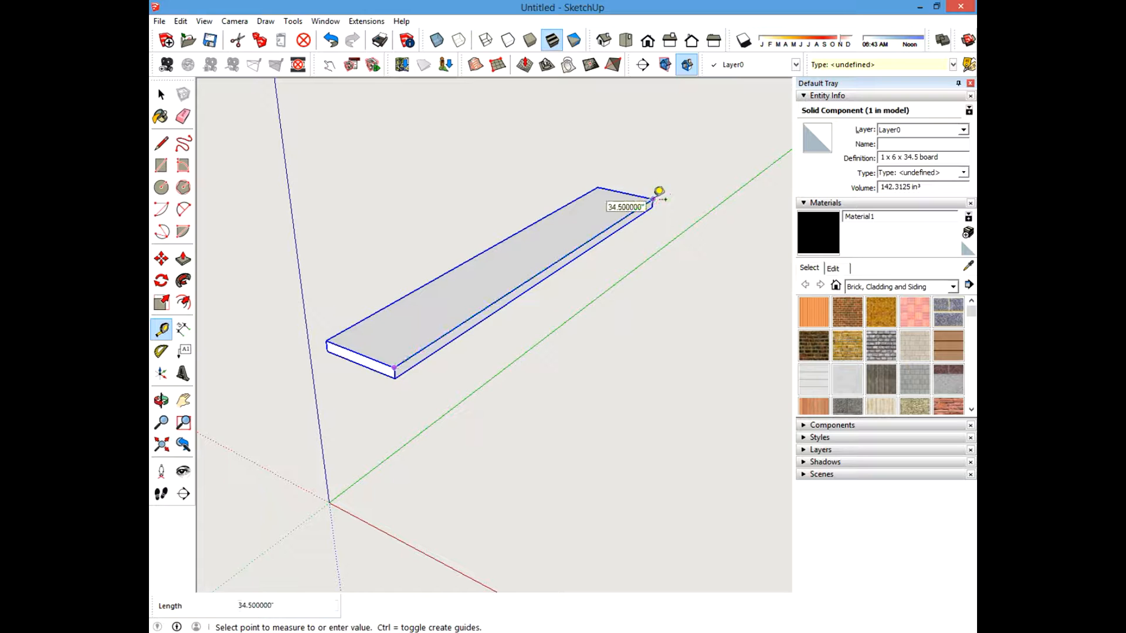
{"action": "key", "text": "Escape"}
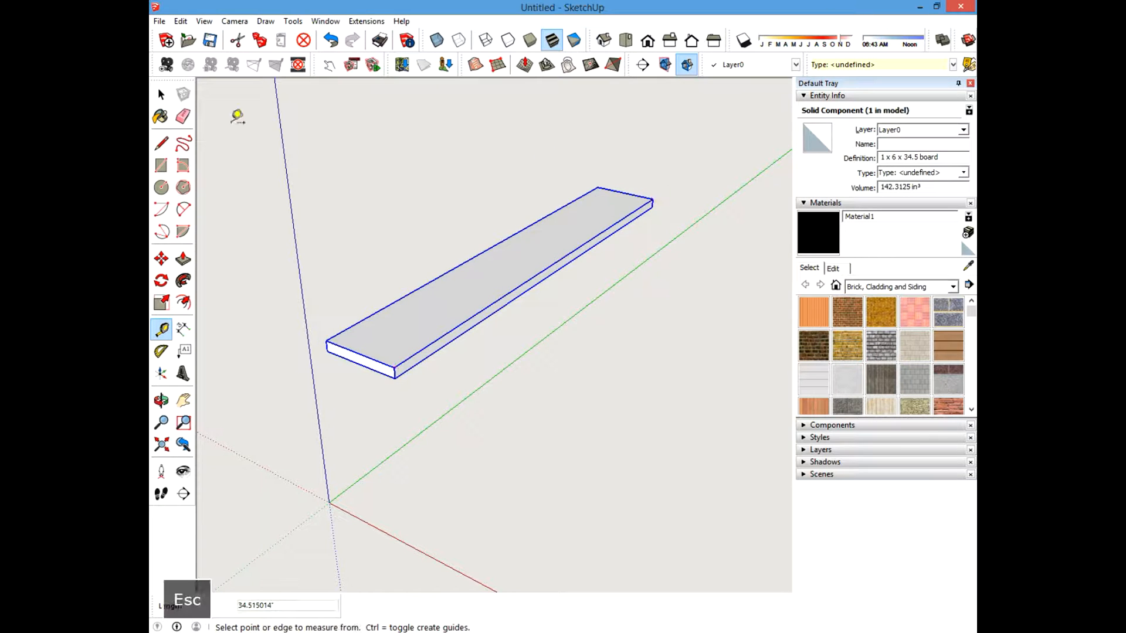
{"action": "left_click", "coordinate": [162, 95]}
{"action": "scroll", "coordinate": [478, 246], "scroll_direction": "down", "scroll_amount": 3}
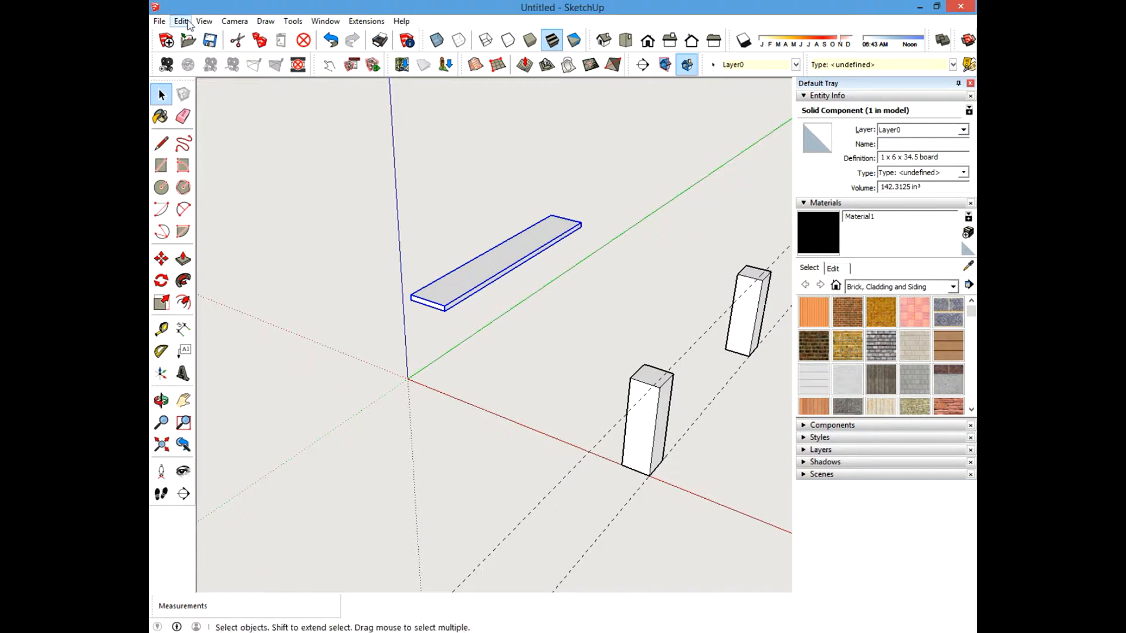
Unhide all hidden geometry so the posts reappear.
{"action": "left_click", "coordinate": [185, 22]}
{"action": "mouse_move", "coordinate": [201, 206]}
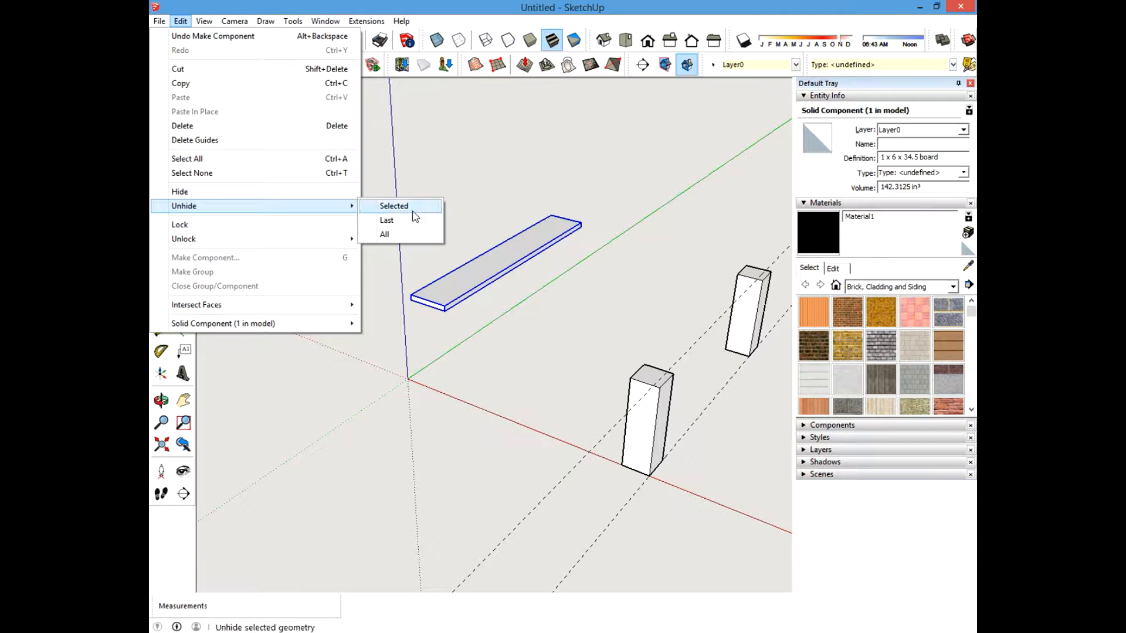
{"action": "left_click", "coordinate": [384, 233]}
{"action": "scroll", "coordinate": [497, 289], "scroll_direction": "up", "scroll_amount": 3}
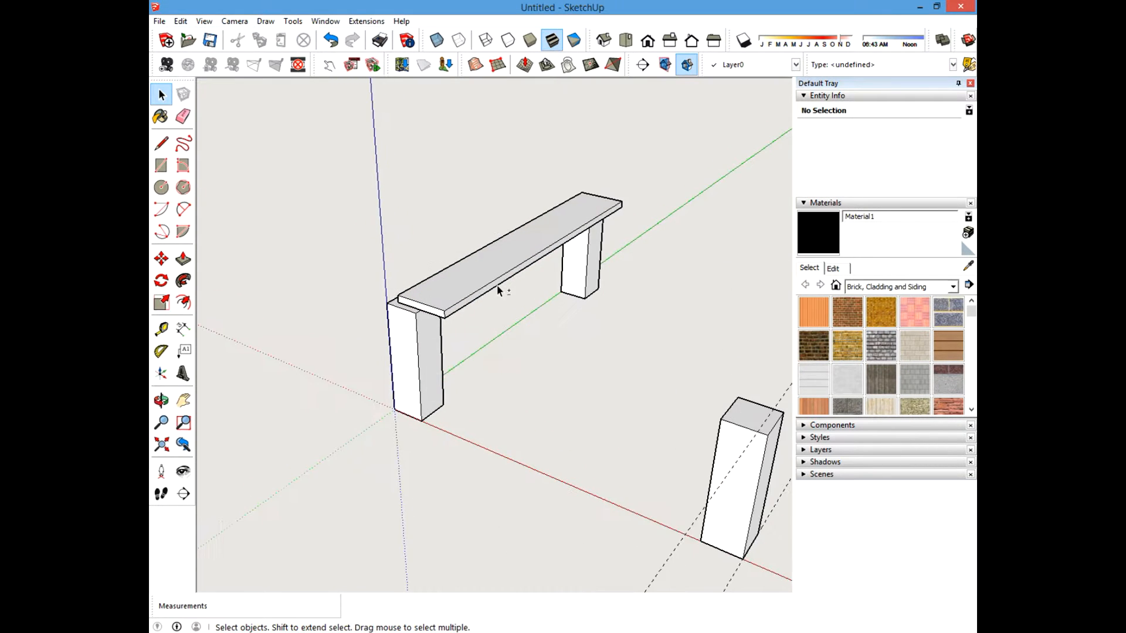
{"action": "middle_click_drag", "start_coordinate": [497, 289], "coordinate": [400, 284], "text": "shift"}
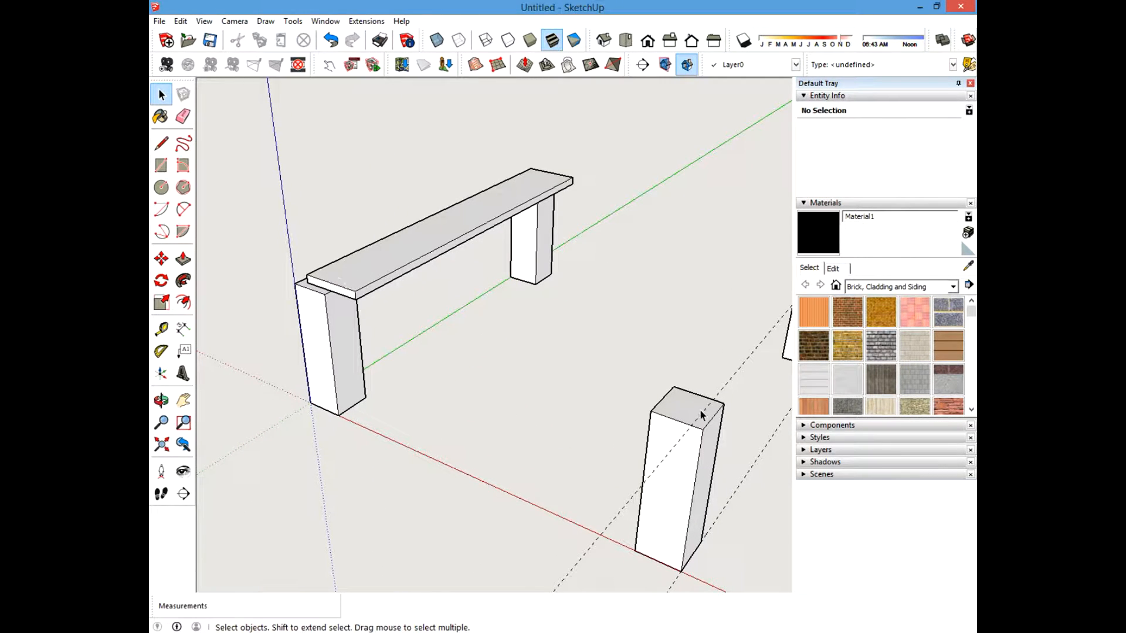
{"action": "left_click", "coordinate": [371, 264]}
{"action": "left_click", "coordinate": [161, 259]}
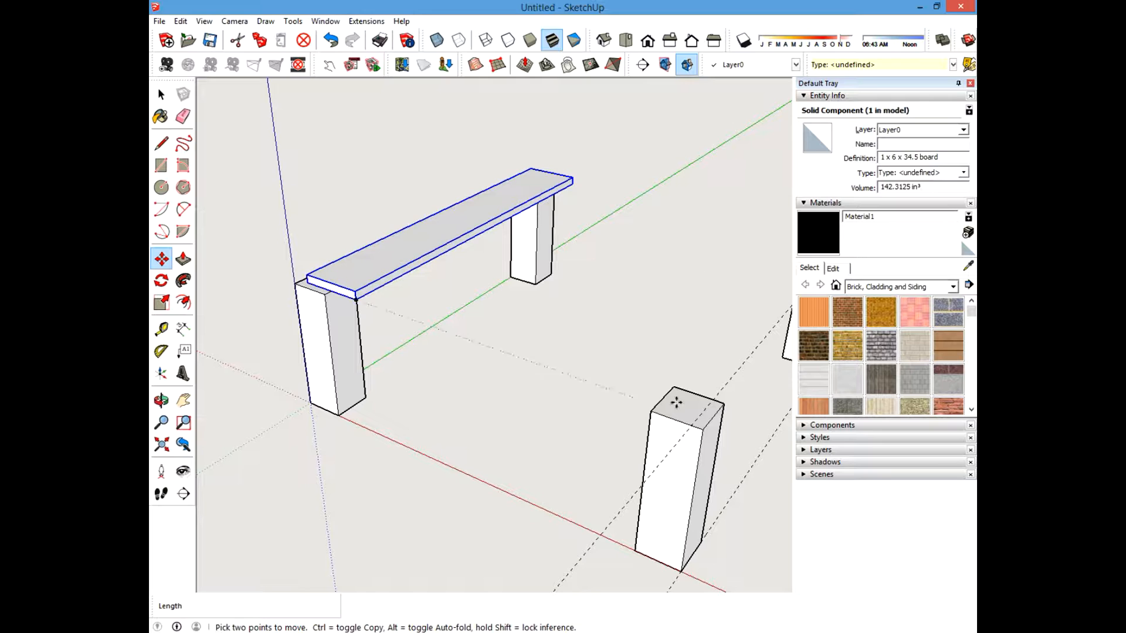
{"action": "middle_click_drag", "start_coordinate": [676, 402], "coordinate": [711, 402], "text": "shift"}
{"action": "scroll", "coordinate": [588, 369], "scroll_direction": "up", "scroll_amount": 5}
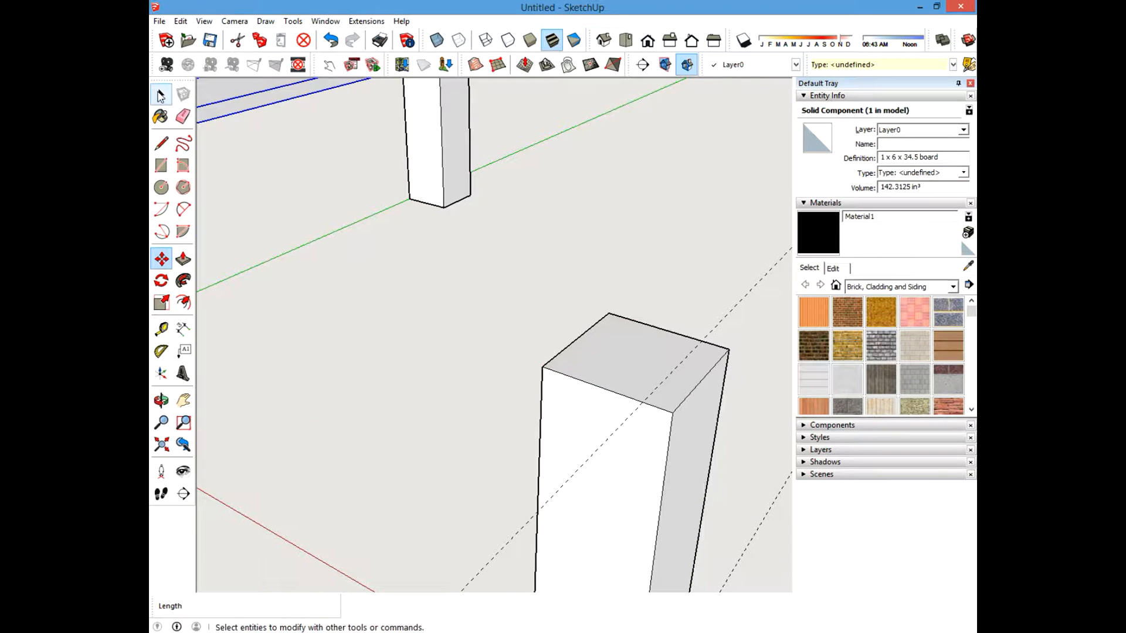
Create a guide 0.75 inch in from the edge of the front post's top with the Tape Measure.
{"action": "left_click", "coordinate": [161, 329]}
{"action": "left_click", "coordinate": [591, 383]}
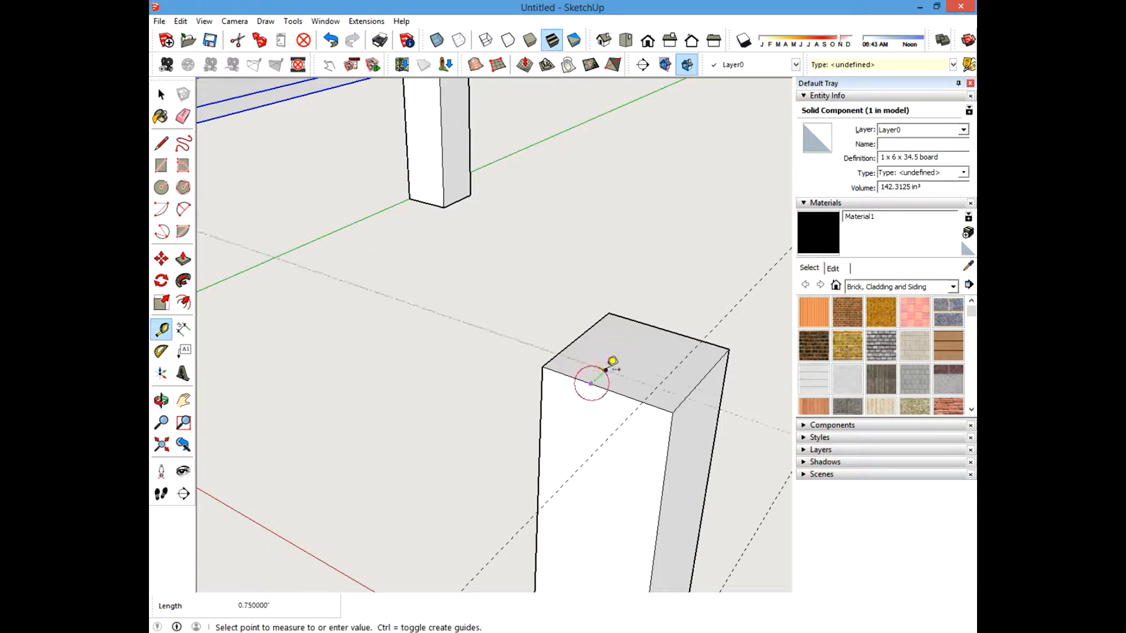
{"action": "type", "text": ".75"}
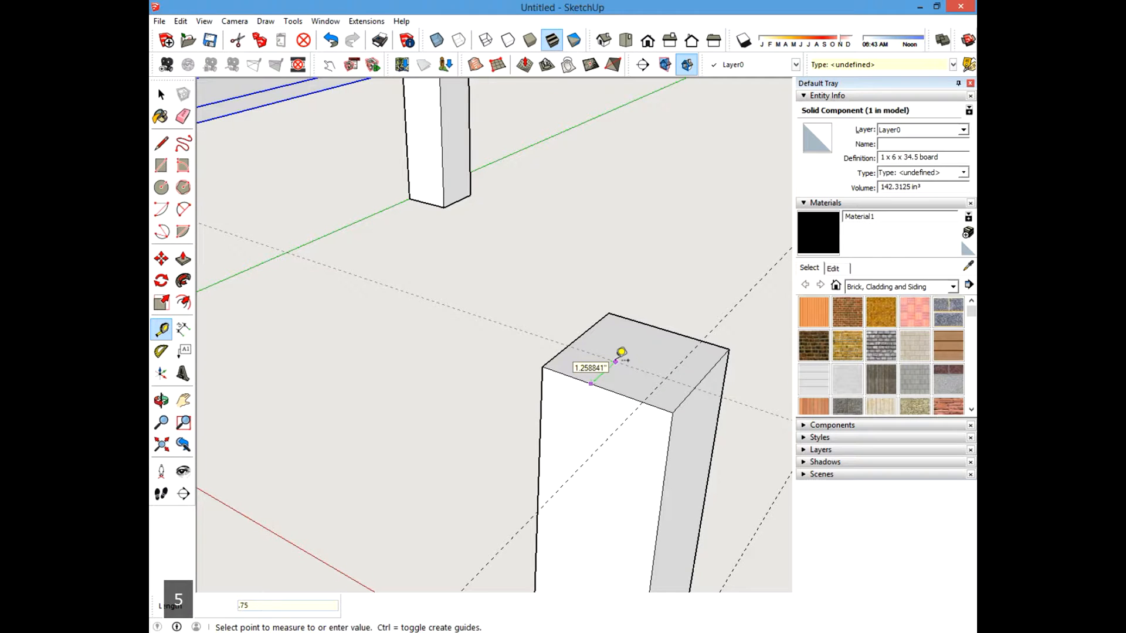
{"action": "key", "text": "Return"}
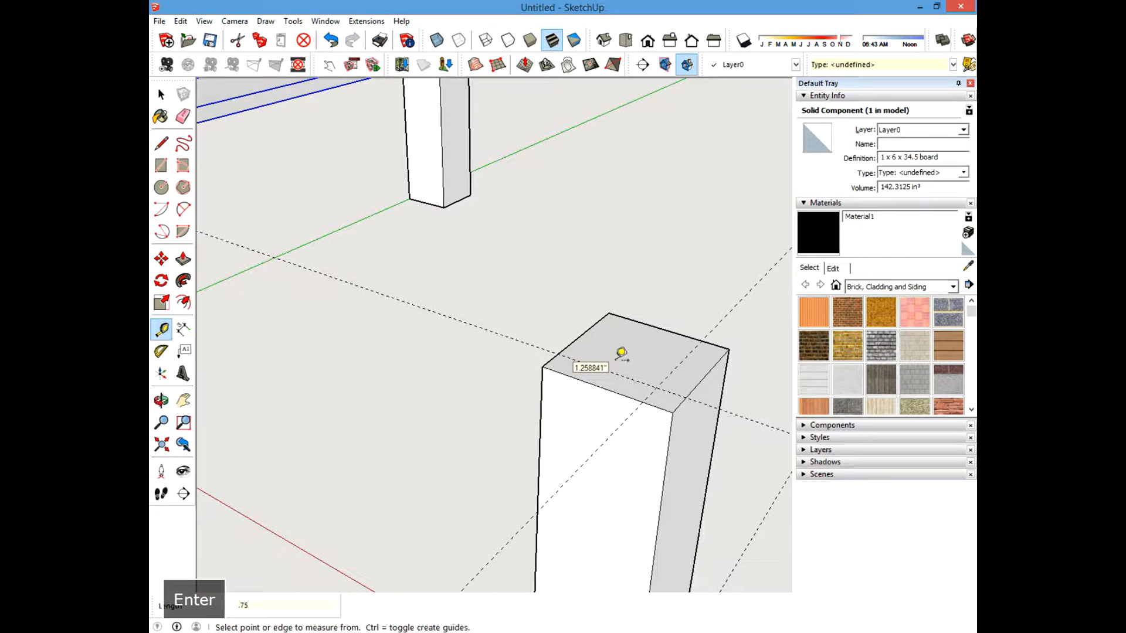
Copy the board component onto the tops of the front pair of posts, aligned to the guide.
{"action": "left_click", "coordinate": [162, 94]}
{"action": "scroll", "coordinate": [482, 299], "scroll_direction": "down", "scroll_amount": 5}
{"action": "middle_click_drag", "start_coordinate": [482, 299], "coordinate": [445, 276]}
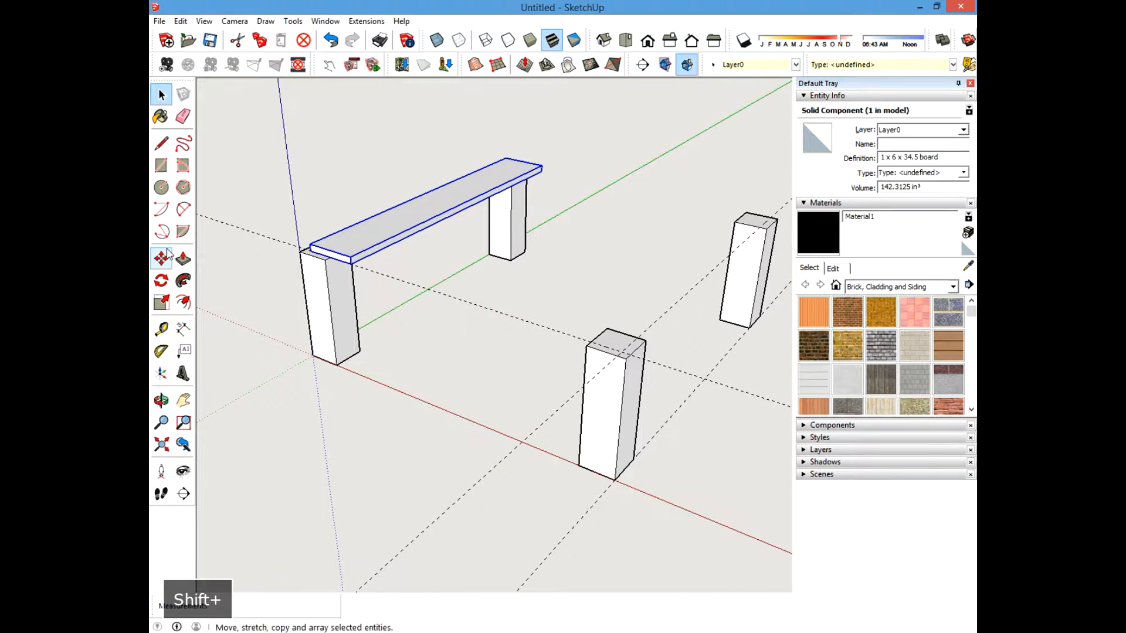
{"action": "left_click", "coordinate": [161, 258]}
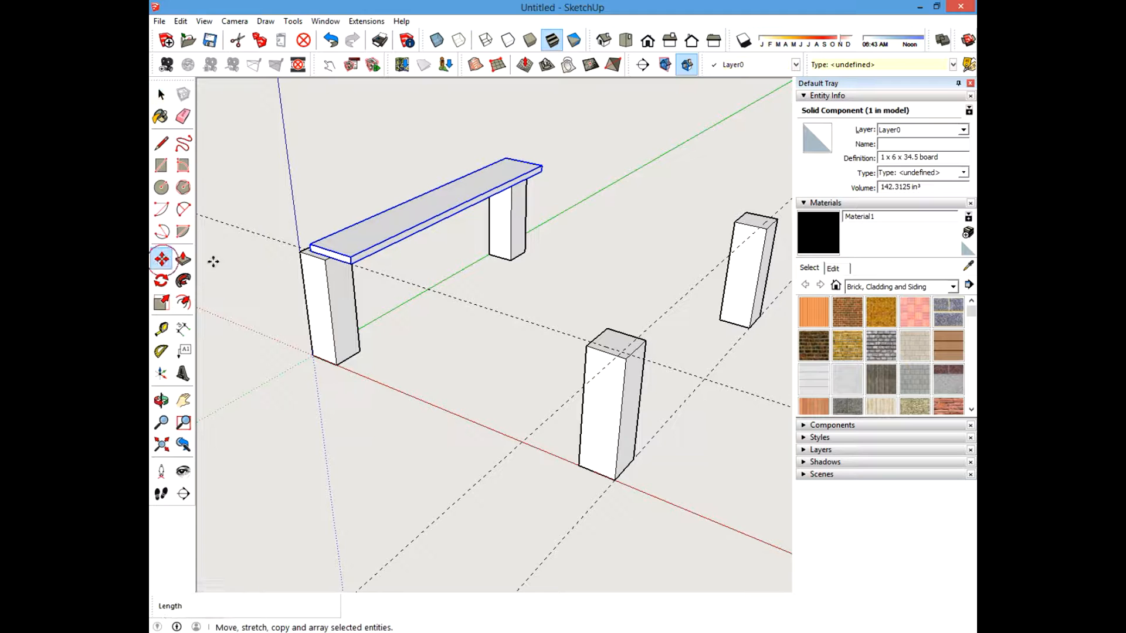
{"action": "left_click", "coordinate": [350, 263]}
{"action": "key", "text": "ctrl"}
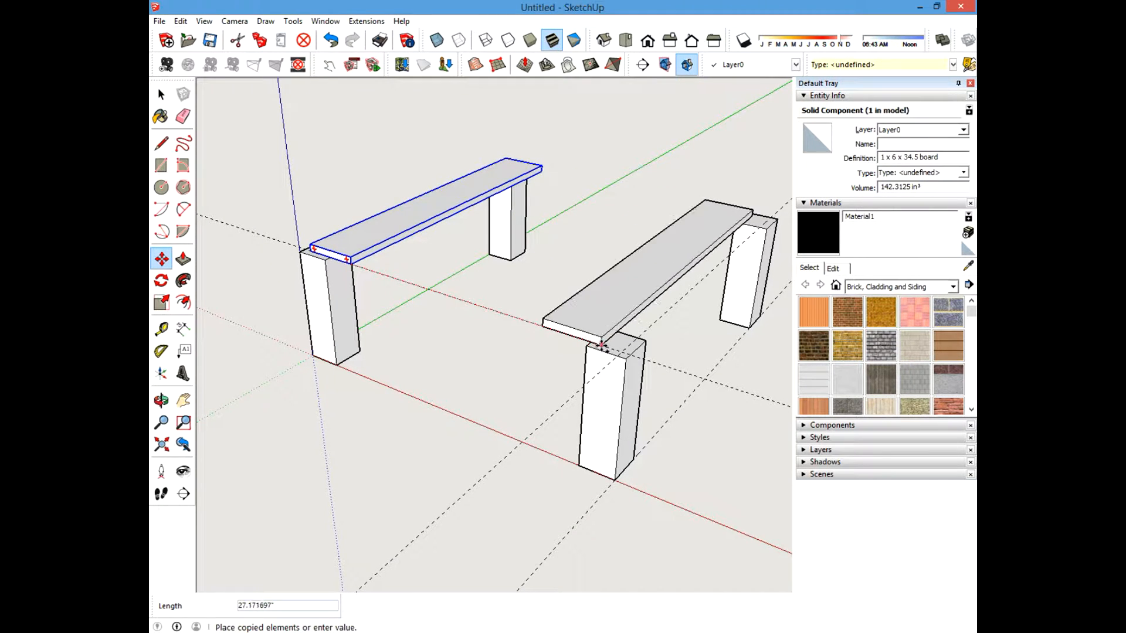
{"action": "left_click", "coordinate": [621, 351]}
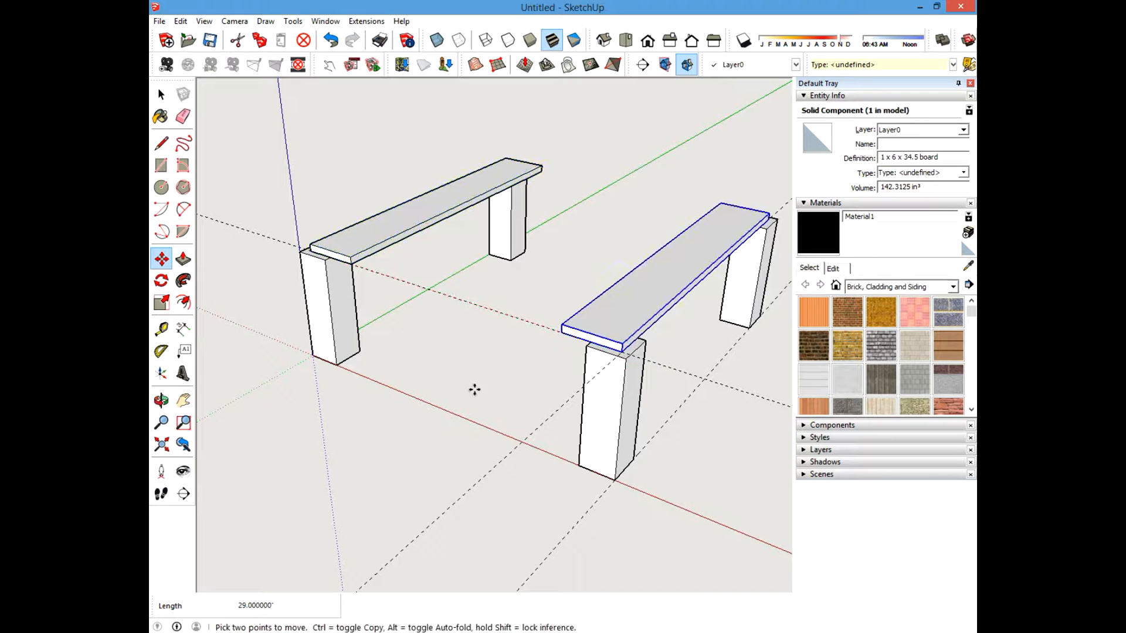
Copy the new board one board width (5.5 inches) alongside itself on the front posts.
{"action": "middle_click_drag", "start_coordinate": [473, 387], "coordinate": [717, 321]}
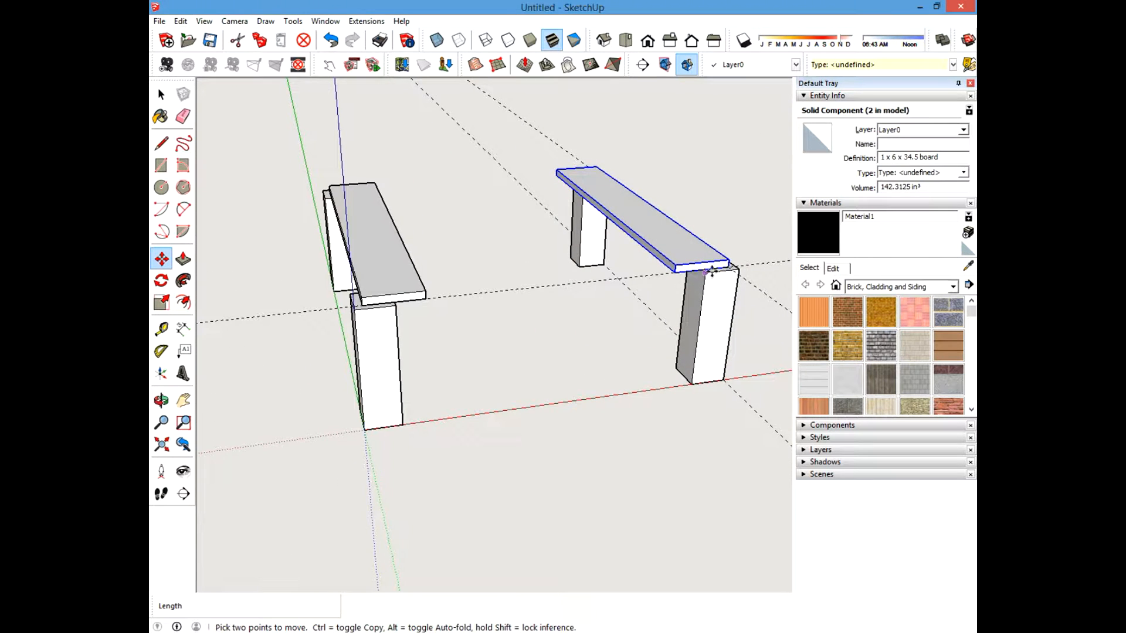
{"action": "scroll", "coordinate": [711, 272], "scroll_direction": "up", "scroll_amount": 2}
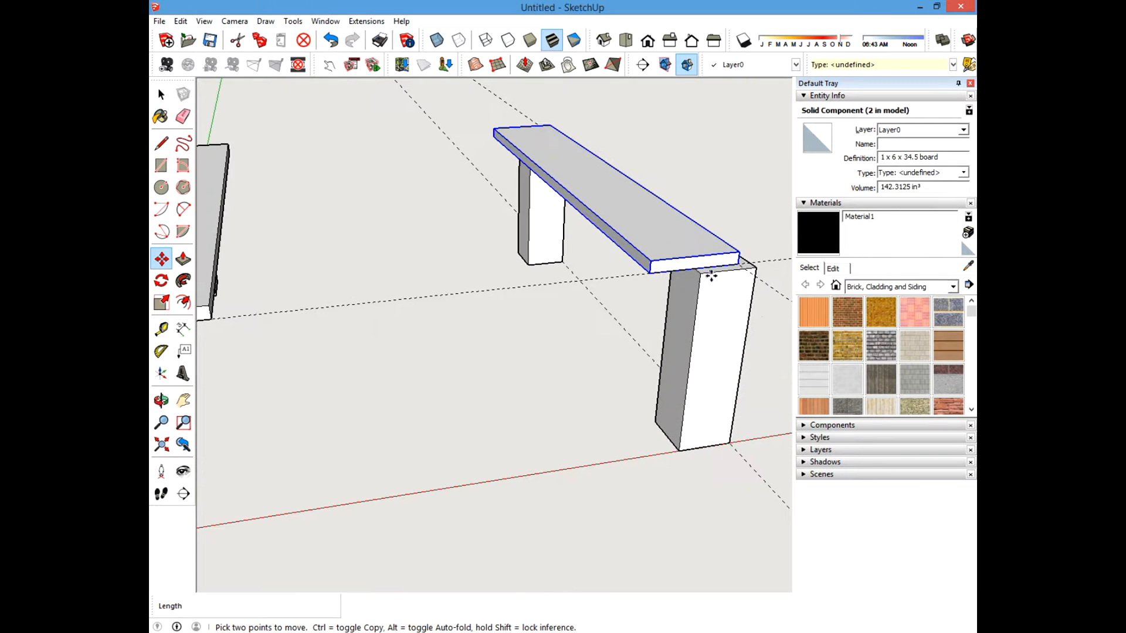
{"action": "left_click", "coordinate": [738, 264]}
{"action": "key", "text": "ctrl"}
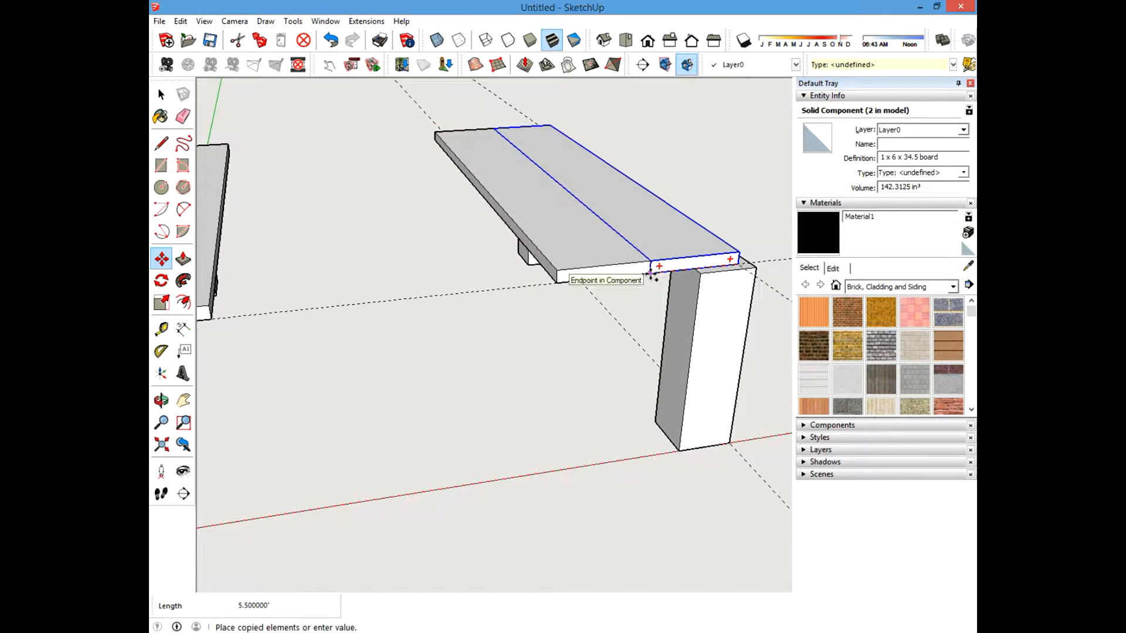
{"action": "left_click", "coordinate": [649, 275]}
Copy more board components side by side so each pair of posts carries three boards.
{"action": "middle_click_drag", "start_coordinate": [648, 276], "coordinate": [351, 283]}
{"action": "left_click", "coordinate": [607, 304]}
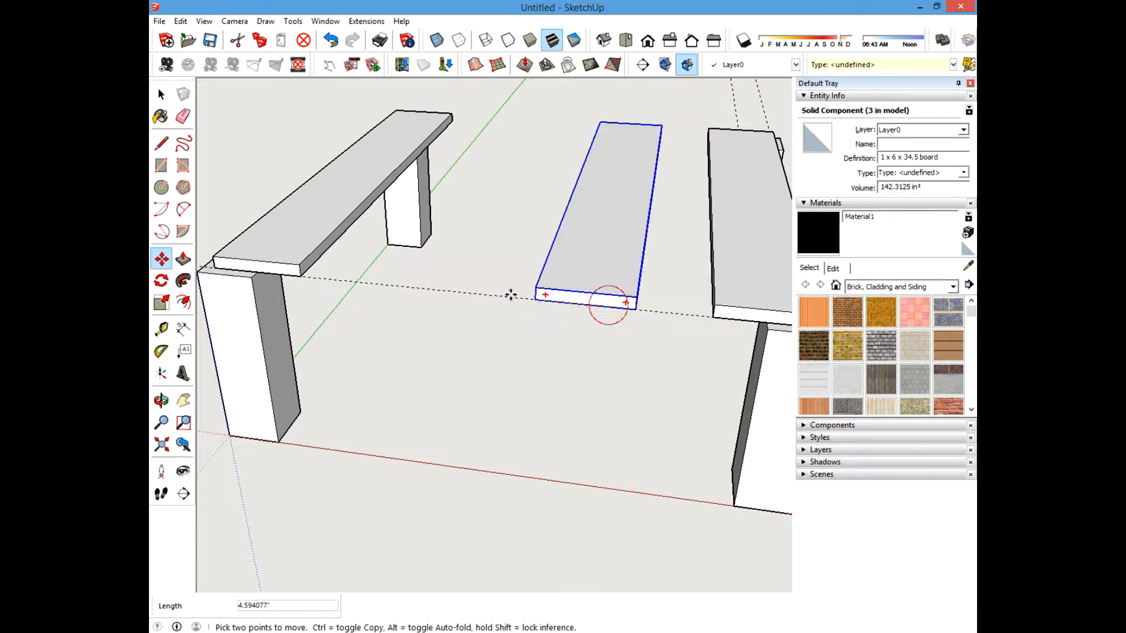
{"action": "key", "text": "ctrl"}
{"action": "left_click", "coordinate": [303, 277]}
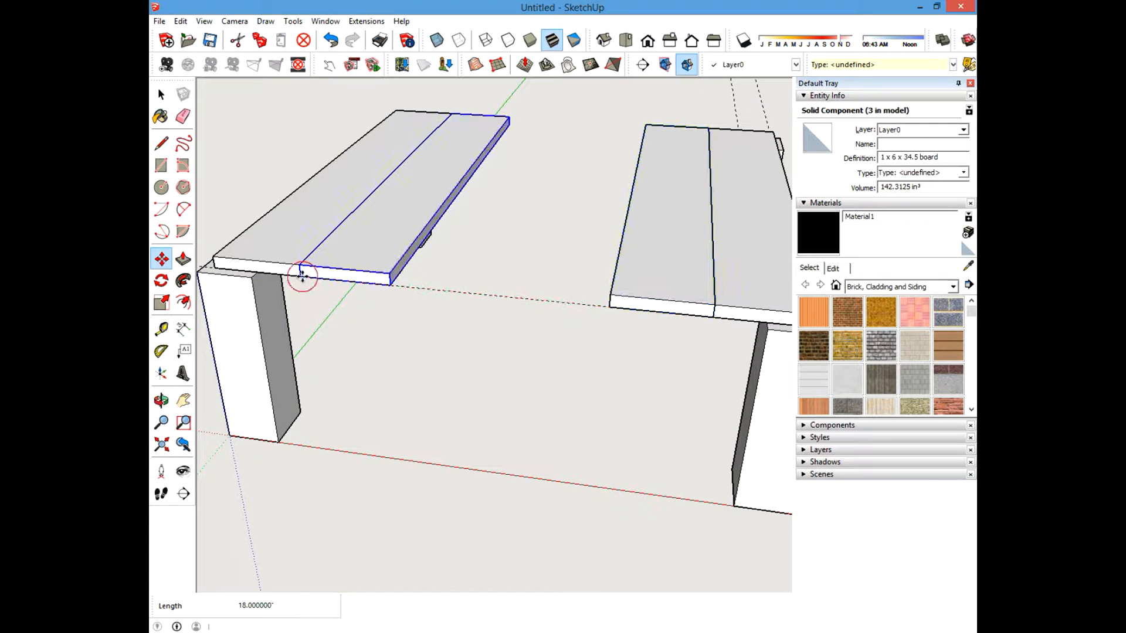
{"action": "left_click", "coordinate": [300, 275]}
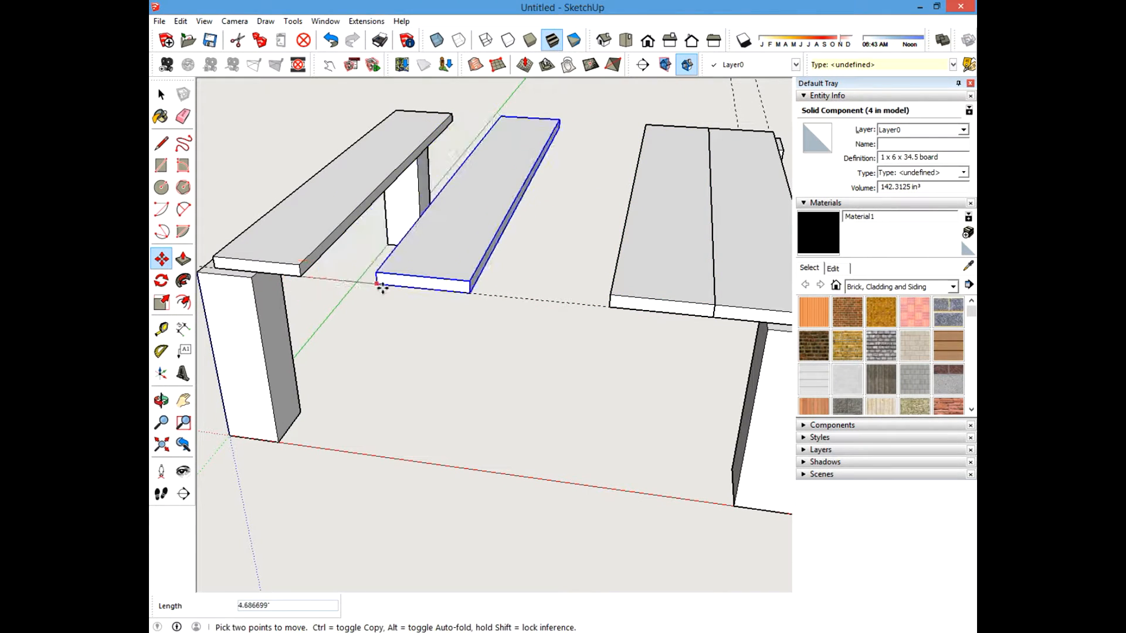
{"action": "left_click", "coordinate": [389, 286]}
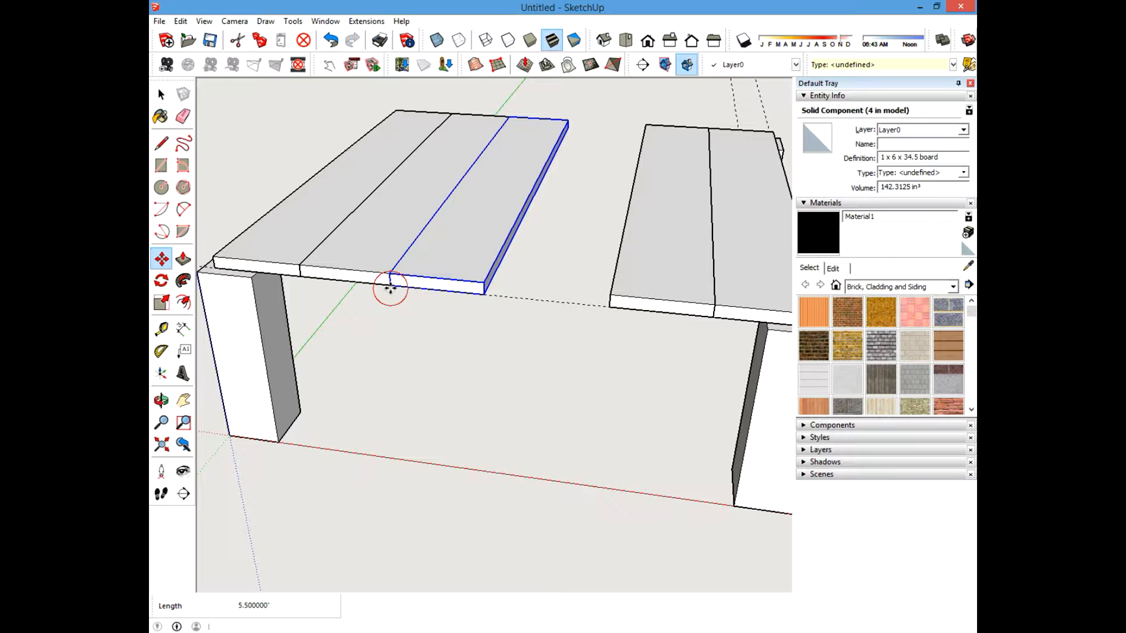
{"action": "left_click", "coordinate": [481, 295]}
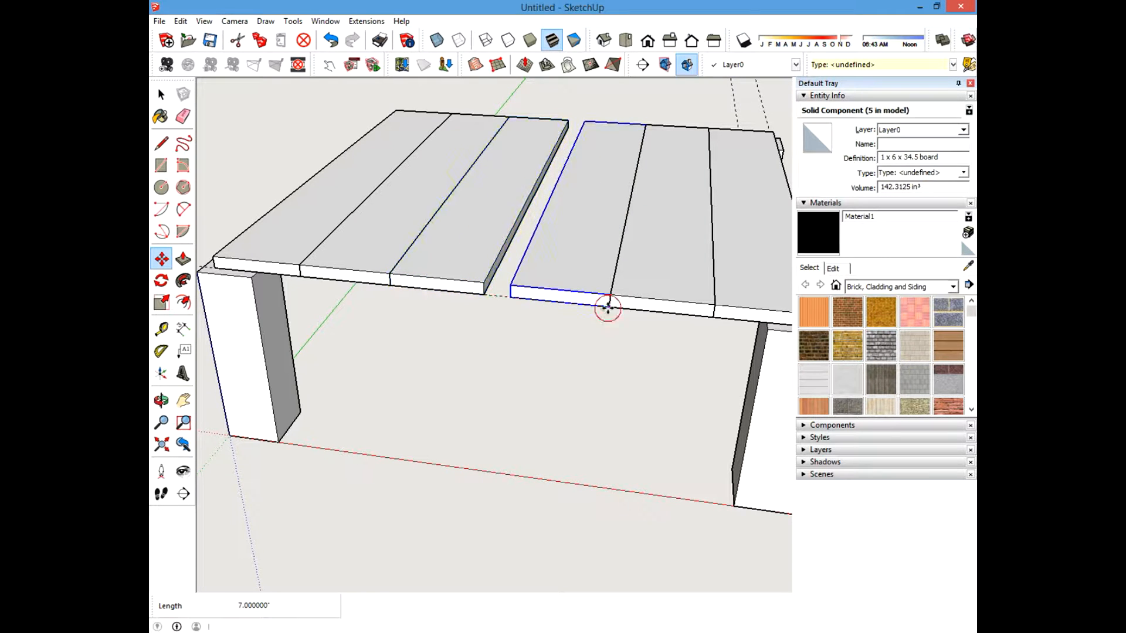
{"action": "left_click", "coordinate": [609, 306]}
Draw a rectangle filling the gap between the two sets of boards on top of the posts.
{"action": "left_click", "coordinate": [162, 95]}
{"action": "scroll", "coordinate": [519, 315], "scroll_direction": "down", "scroll_amount": 3}
{"action": "scroll", "coordinate": [517, 278], "scroll_direction": "up", "scroll_amount": 3}
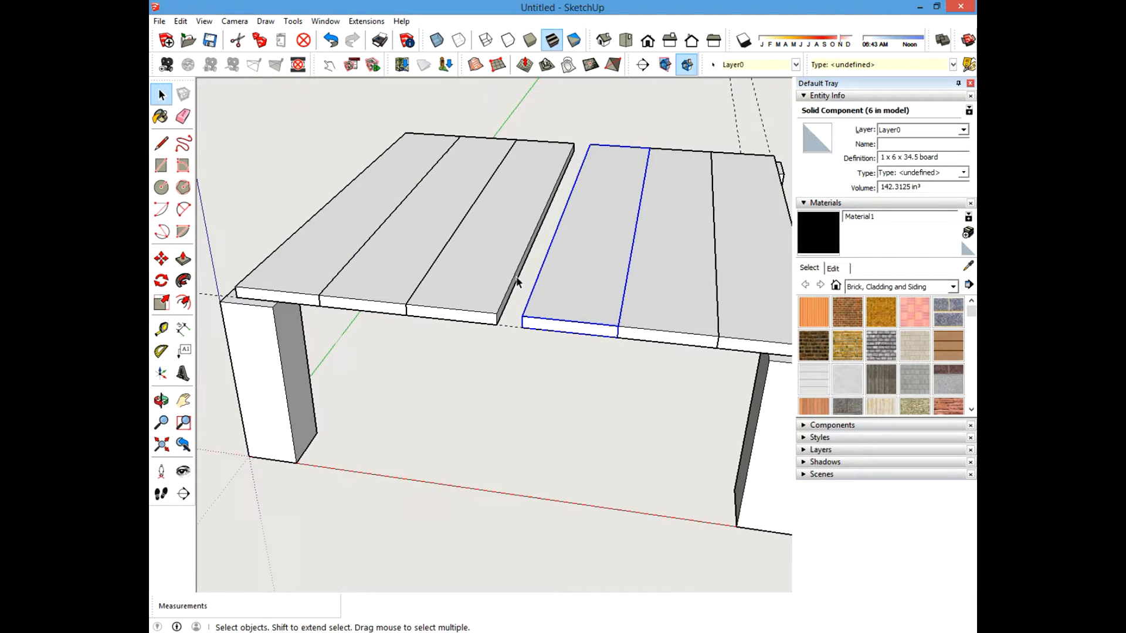
{"action": "middle_click_drag", "start_coordinate": [498, 316], "coordinate": [427, 334]}
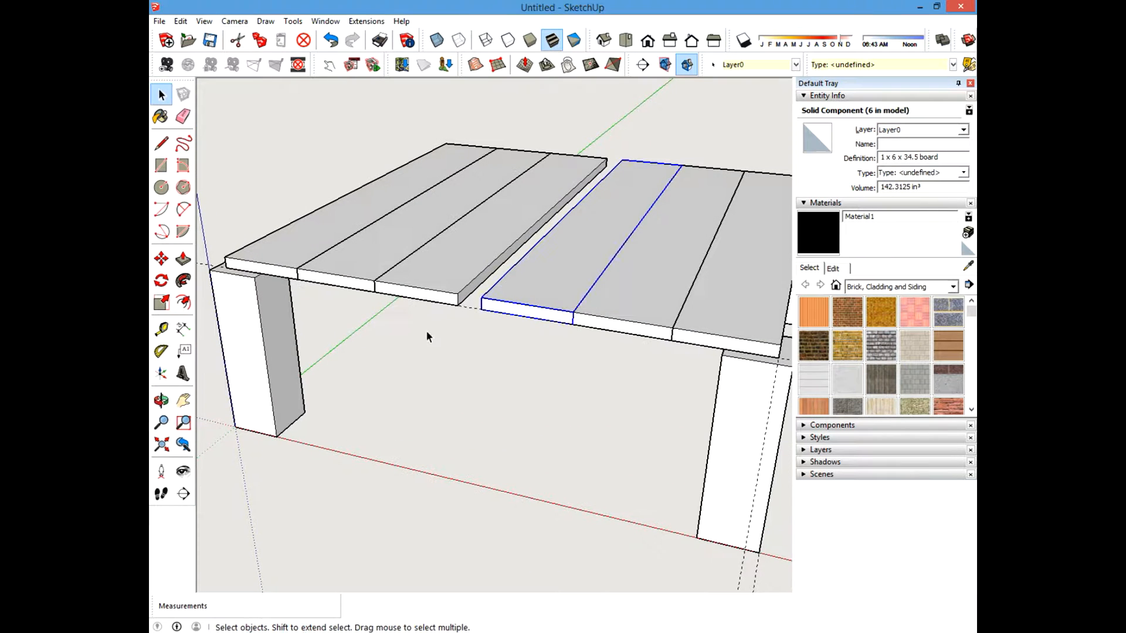
{"action": "left_click", "coordinate": [427, 334]}
{"action": "middle_click_drag", "start_coordinate": [507, 291], "coordinate": [476, 322]}
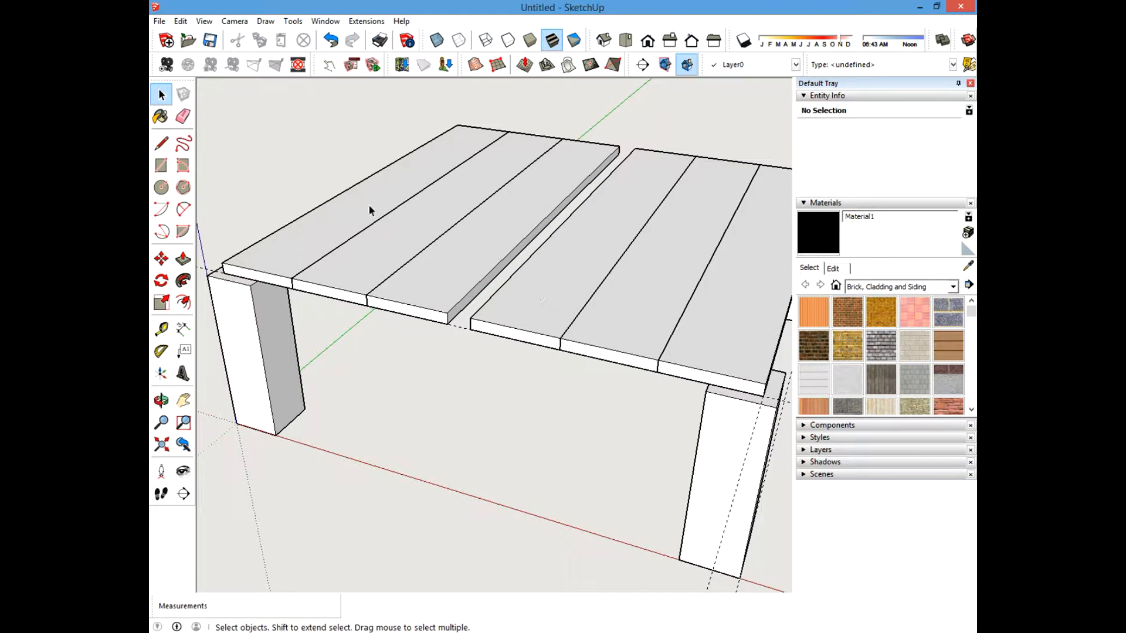
{"action": "left_click", "coordinate": [161, 165]}
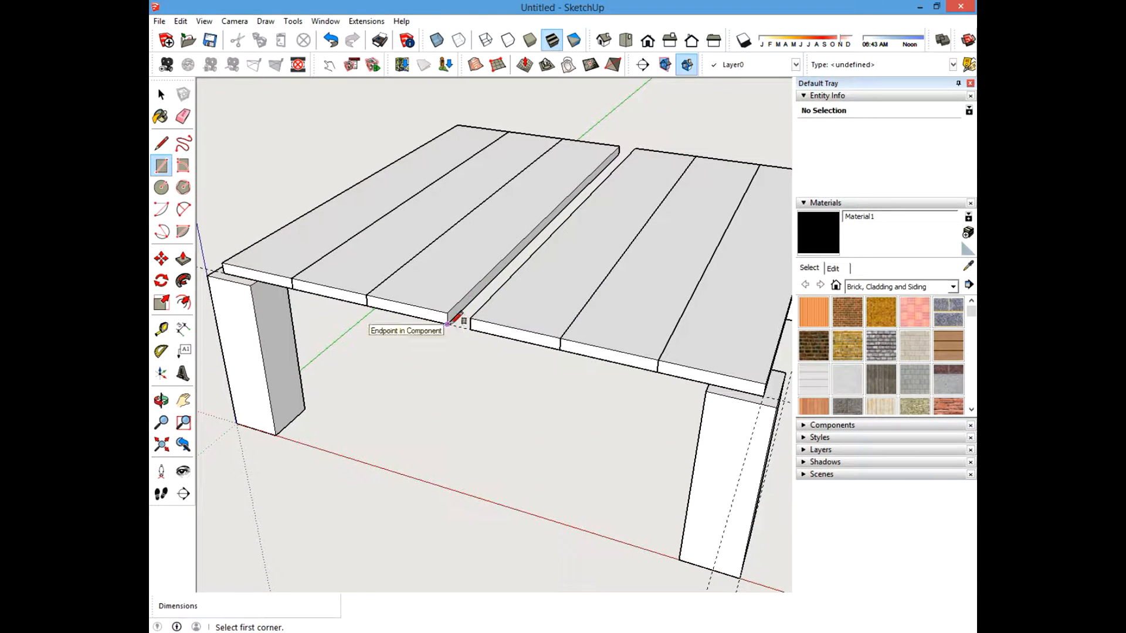
{"action": "left_click", "coordinate": [449, 323]}
{"action": "middle_click_drag", "start_coordinate": [452, 322], "coordinate": [665, 334]}
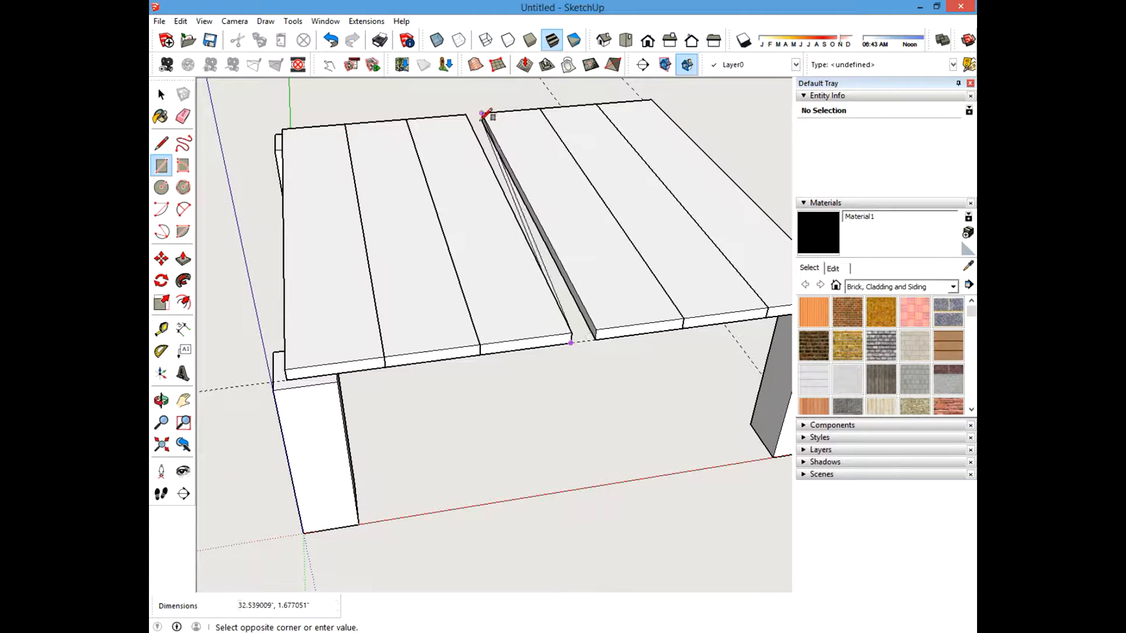
{"action": "scroll", "coordinate": [481, 123], "scroll_direction": "up", "scroll_amount": 5}
{"action": "middle_click_drag", "start_coordinate": [479, 133], "coordinate": [529, 282], "text": "shift"}
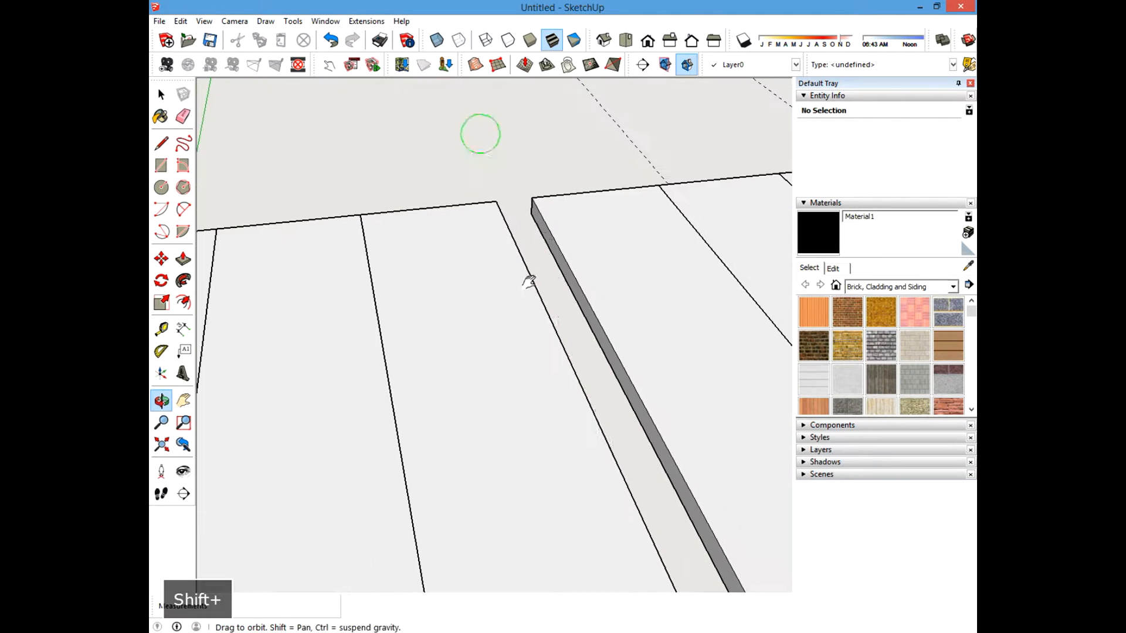
{"action": "left_click", "coordinate": [531, 201]}
Push/Pull the gap rectangle up 0.75 inch to form a filler strip.
{"action": "scroll", "coordinate": [581, 381], "scroll_direction": "down", "scroll_amount": 4}
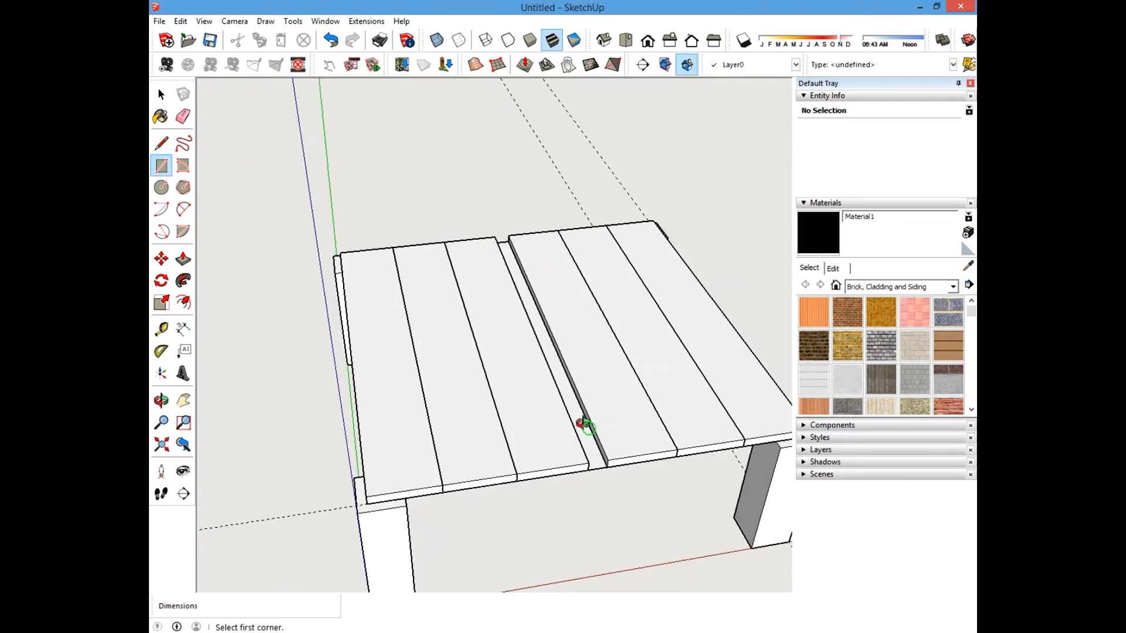
{"action": "middle_click_drag", "start_coordinate": [587, 425], "coordinate": [355, 358]}
{"action": "scroll", "coordinate": [384, 409], "scroll_direction": "up", "scroll_amount": 5}
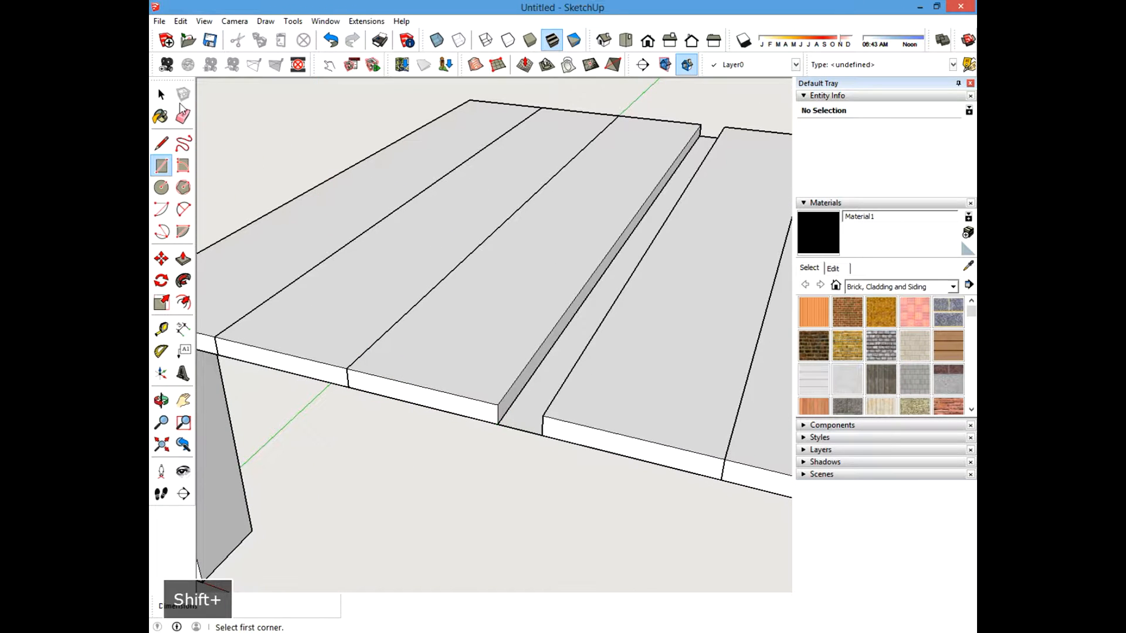
{"action": "left_click", "coordinate": [184, 259]}
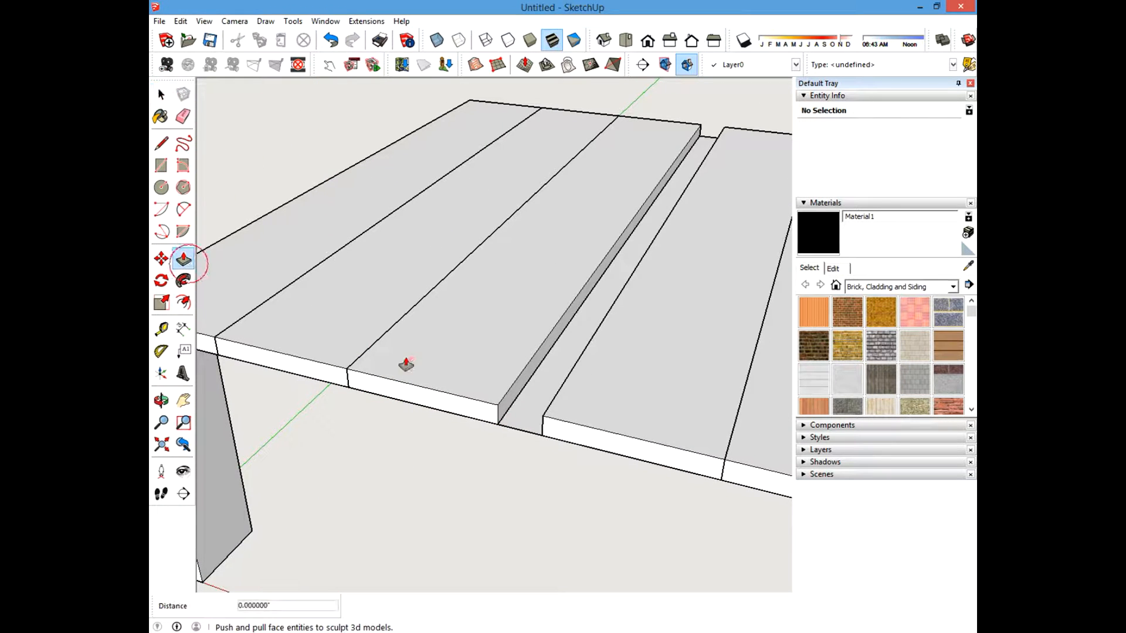
{"action": "left_click_drag", "start_coordinate": [529, 406], "coordinate": [513, 392]}
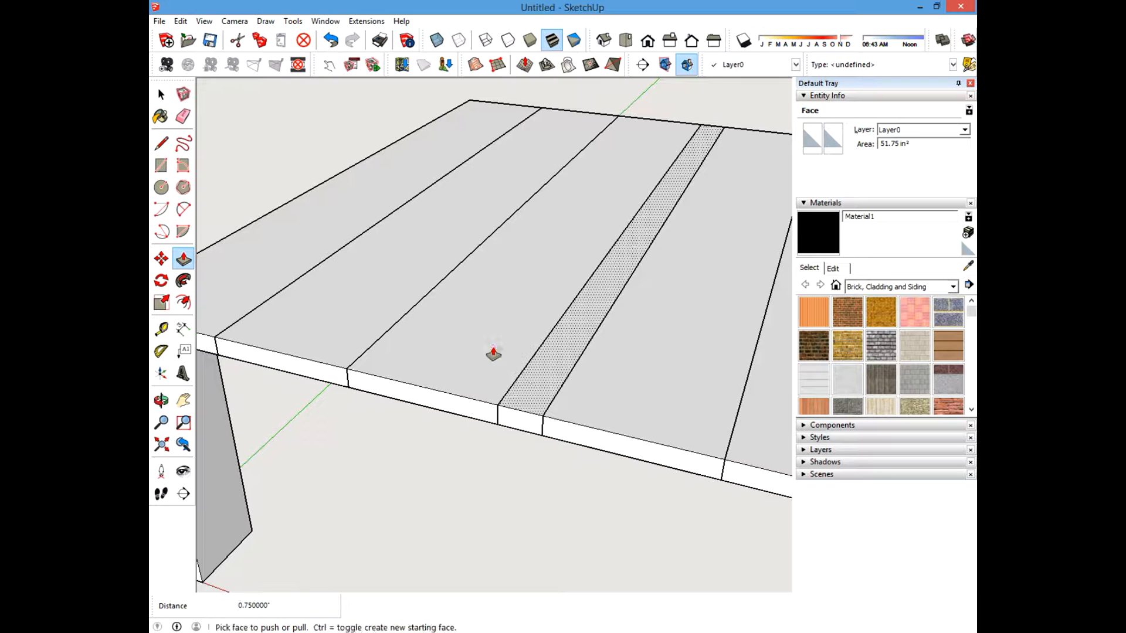
{"action": "left_click", "coordinate": [534, 349]}
{"action": "key", "text": "space"}
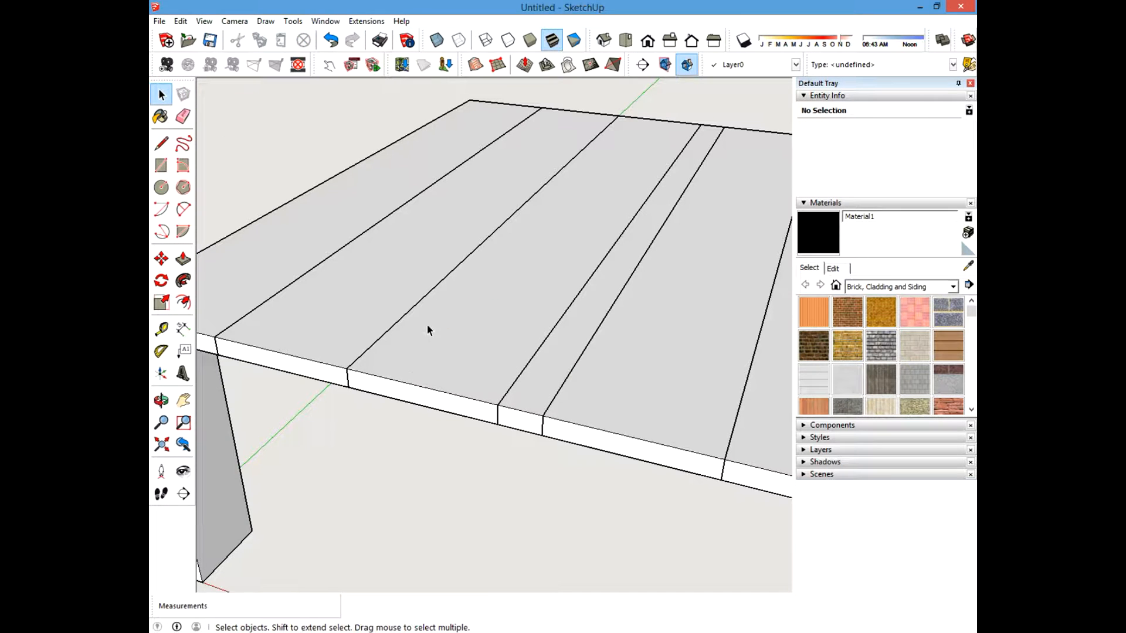
Hide the two boards on either side of the new filler strip.
{"action": "middle_click_drag", "start_coordinate": [496, 368], "coordinate": [541, 340]}
{"action": "left_click", "coordinate": [455, 370]}
{"action": "left_click", "coordinate": [597, 374]}
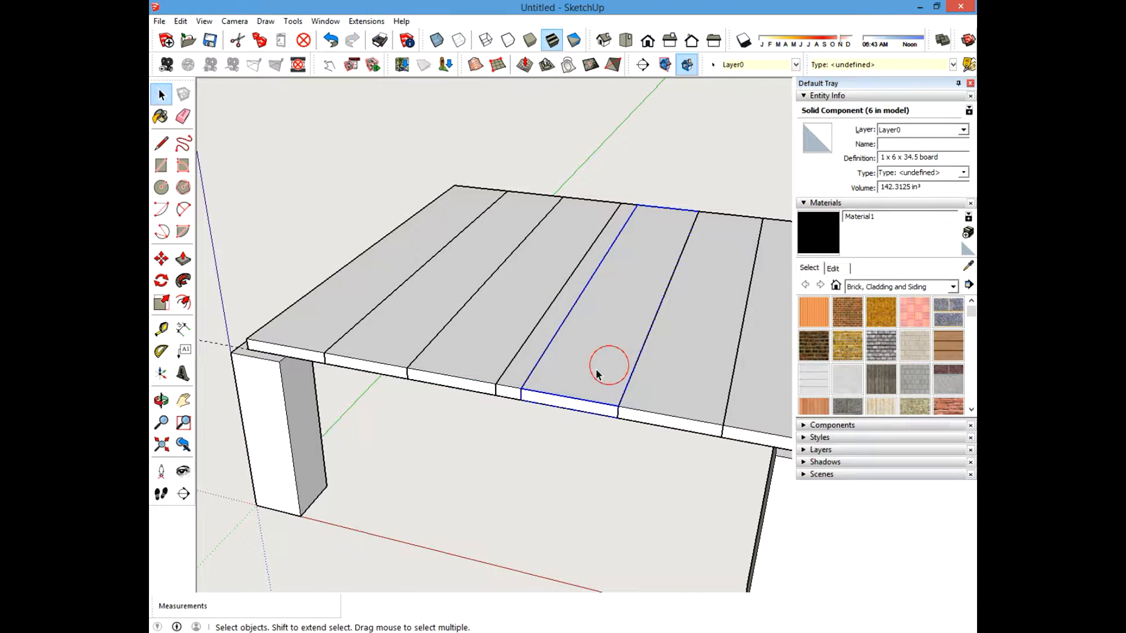
{"action": "left_click", "coordinate": [526, 382]}
{"action": "middle_click_drag", "start_coordinate": [525, 381], "coordinate": [610, 197]}
{"action": "left_click", "coordinate": [586, 428]}
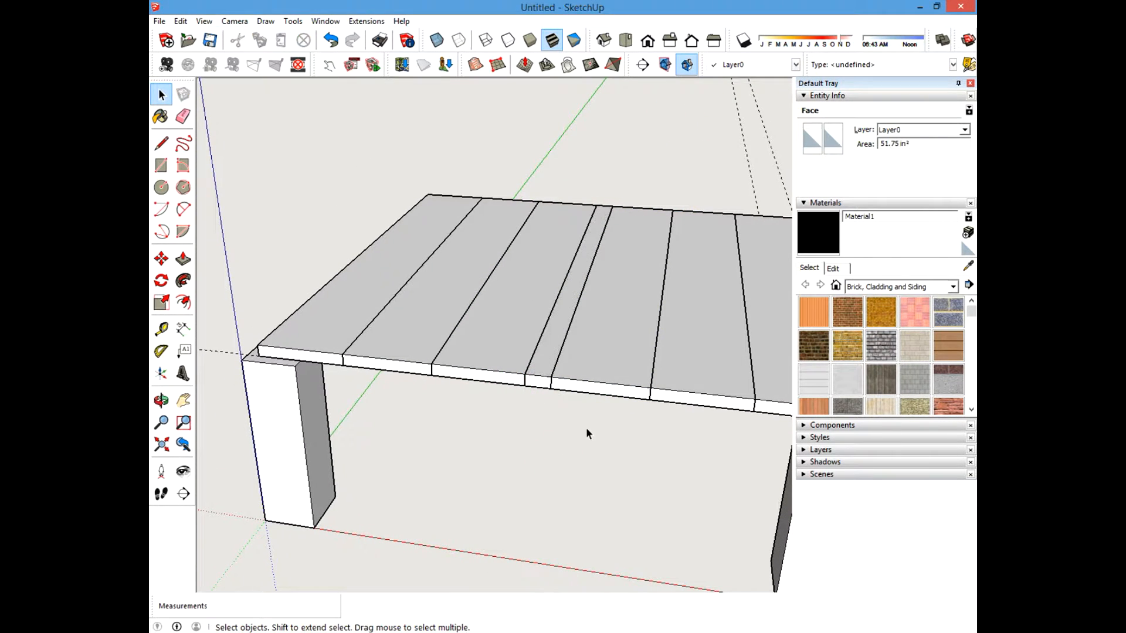
{"action": "middle_click_drag", "start_coordinate": [586, 427], "coordinate": [543, 431]}
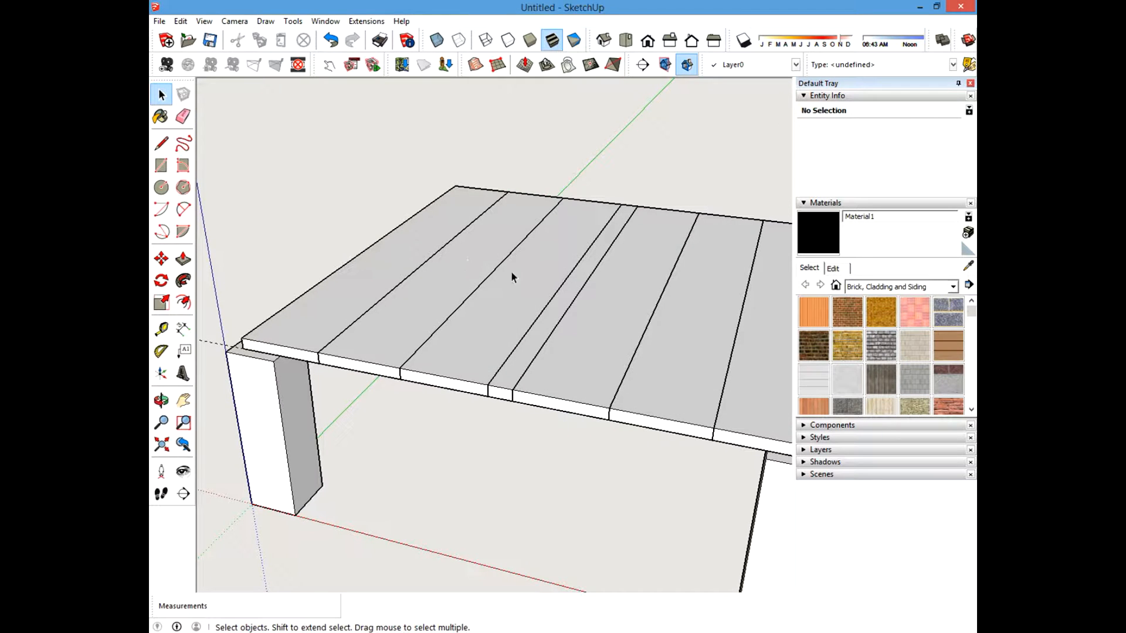
{"action": "left_click", "coordinate": [476, 333], "text": "ctrl"}
{"action": "left_click", "coordinate": [586, 360], "text": "ctrl"}
{"action": "right_click", "coordinate": [587, 346]}
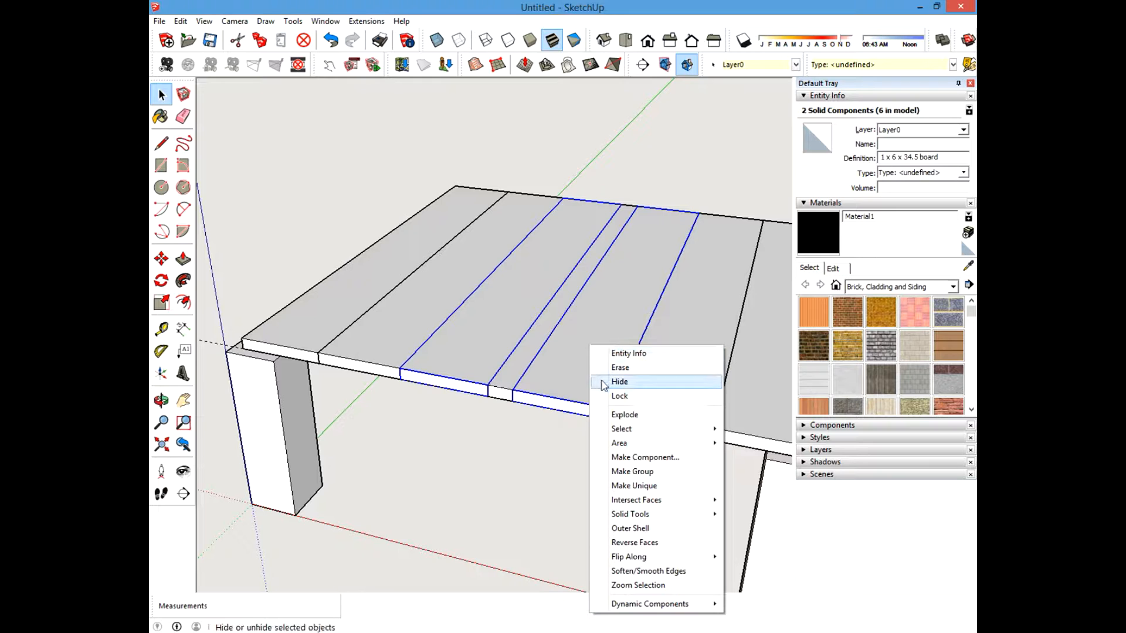
{"action": "left_click", "coordinate": [619, 382]}
Finish hiding the two boards on either side of the filler strip.
{"action": "middle_click_drag", "start_coordinate": [603, 385], "coordinate": [603, 432]}
{"action": "left_click_drag", "start_coordinate": [554, 161], "coordinate": [601, 433]}
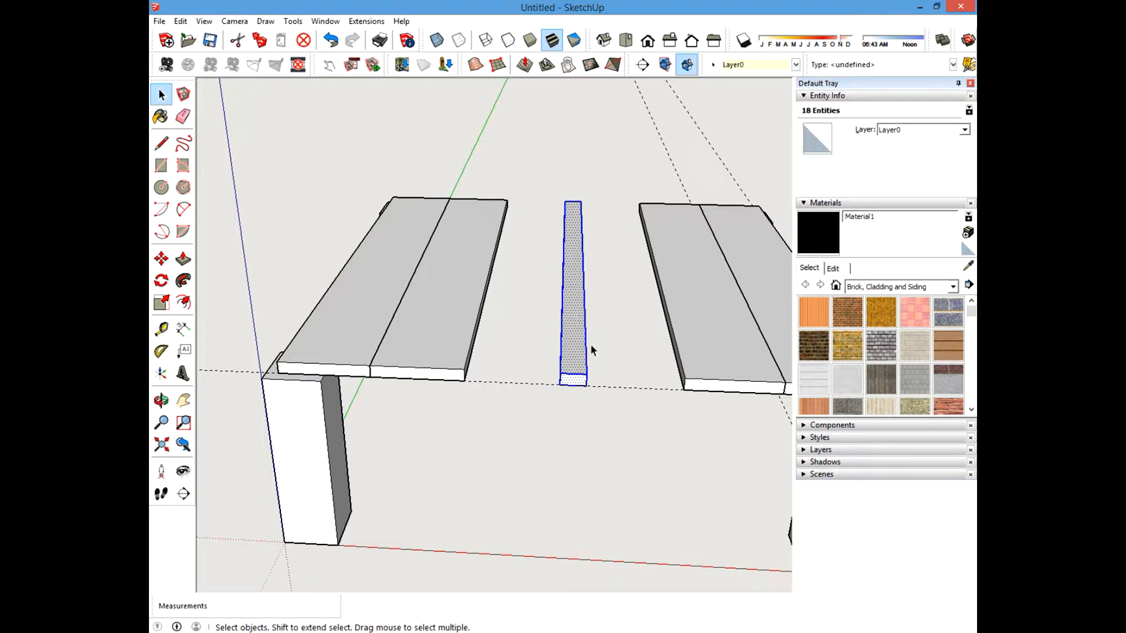
{"action": "middle_click_drag", "start_coordinate": [590, 349], "coordinate": [550, 322]}
{"action": "right_click", "coordinate": [551, 322]}
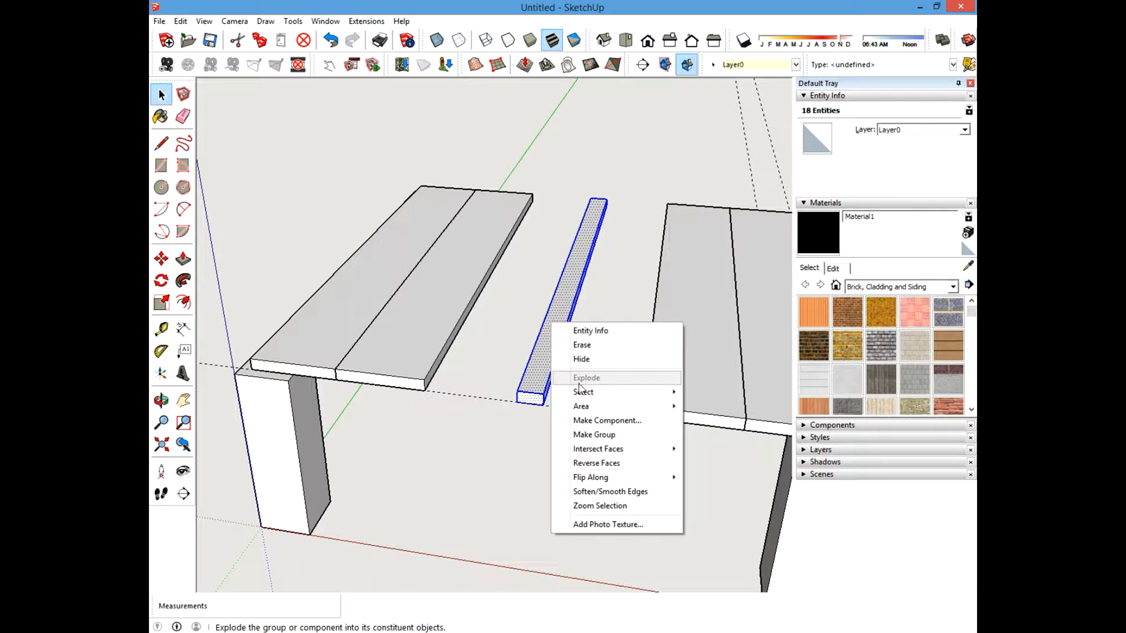
{"action": "left_click", "coordinate": [490, 504]}
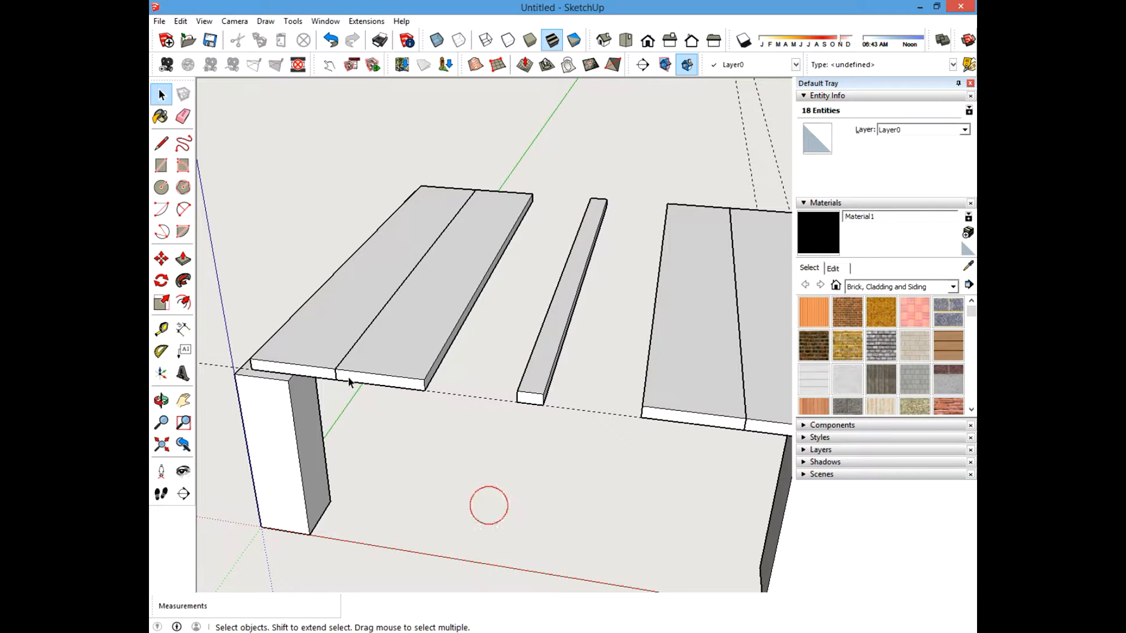
Measure the filler strip's width with the Tape Measure.
{"action": "left_click", "coordinate": [162, 330]}
{"action": "left_click", "coordinate": [517, 391]}
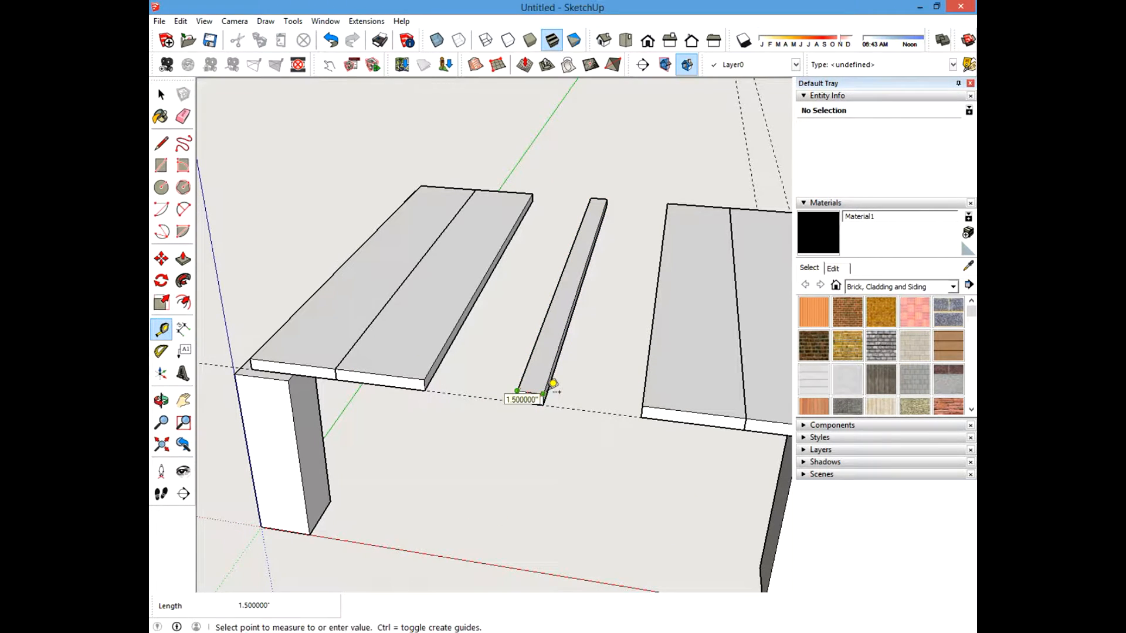
{"action": "key", "text": "Escape"}
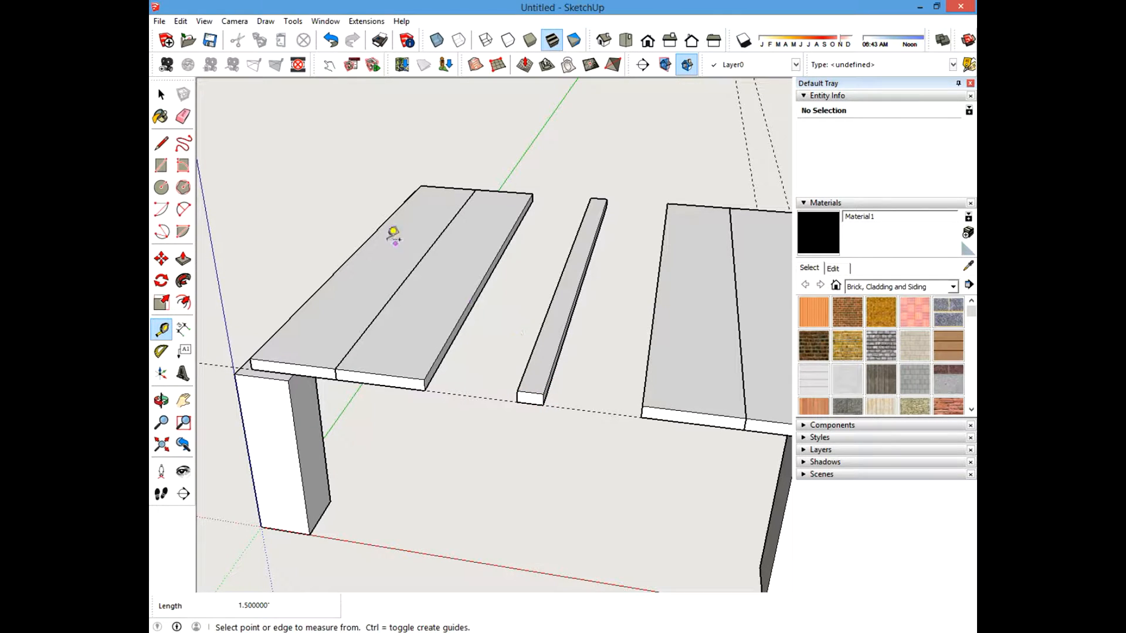
Make the filler strip a component named 1 x2 x 34.5.
{"action": "left_click", "coordinate": [161, 94]}
{"action": "middle_click_drag", "start_coordinate": [558, 323], "coordinate": [606, 318]}
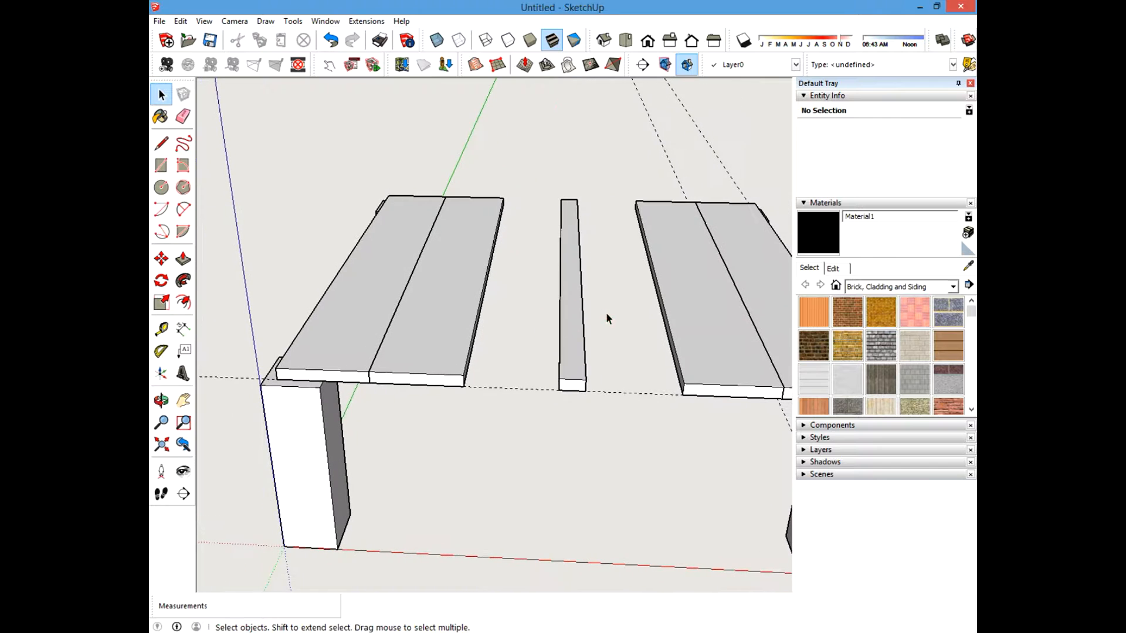
{"action": "left_click_drag", "start_coordinate": [542, 185], "coordinate": [611, 409]}
{"action": "right_click", "coordinate": [570, 309]}
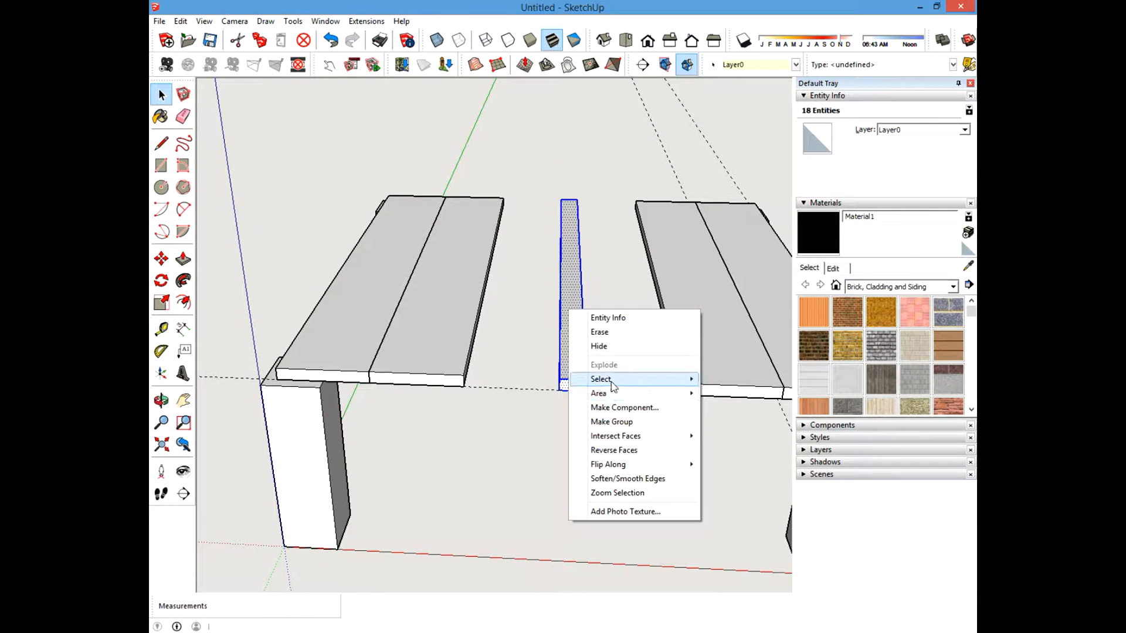
{"action": "left_click", "coordinate": [613, 408]}
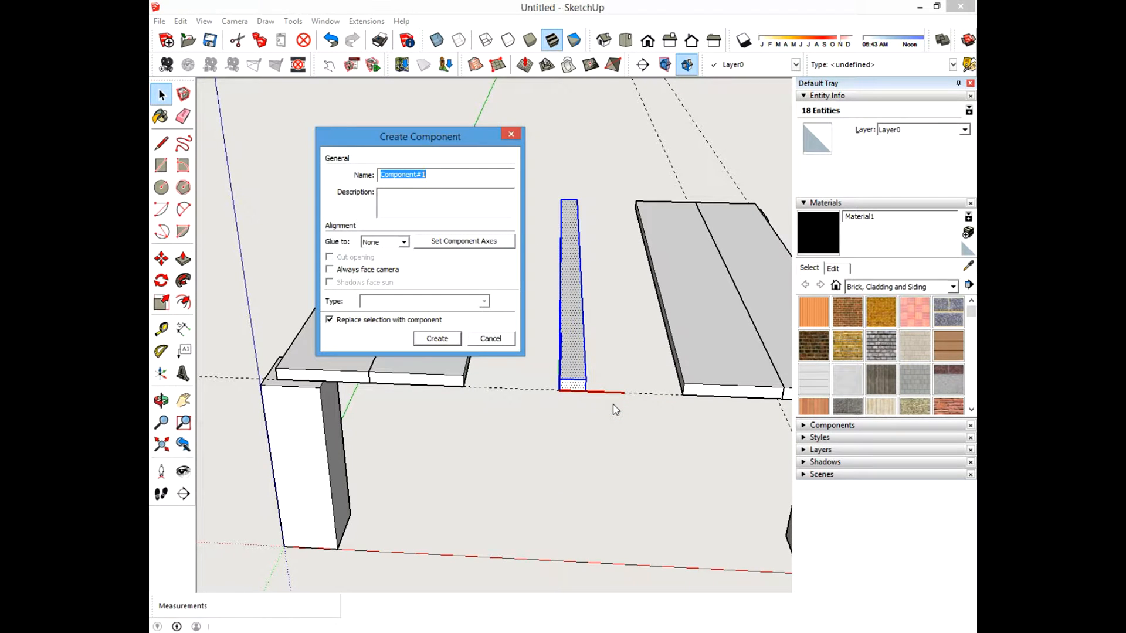
{"action": "type", "text": "1 x2 x 34.5"}
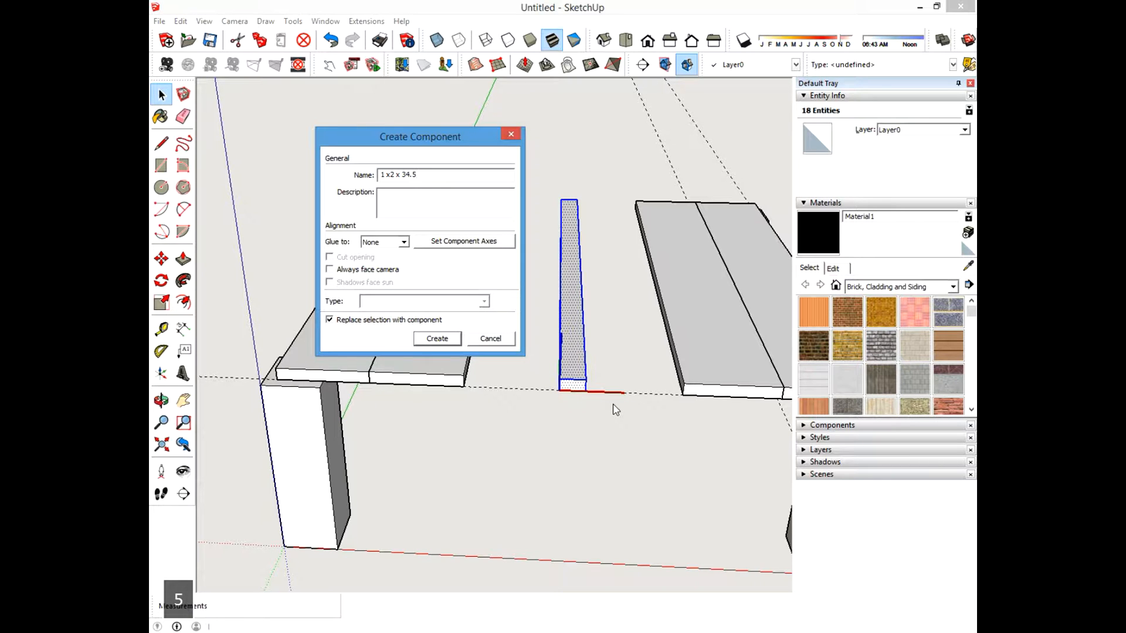
{"action": "left_click", "coordinate": [437, 338]}
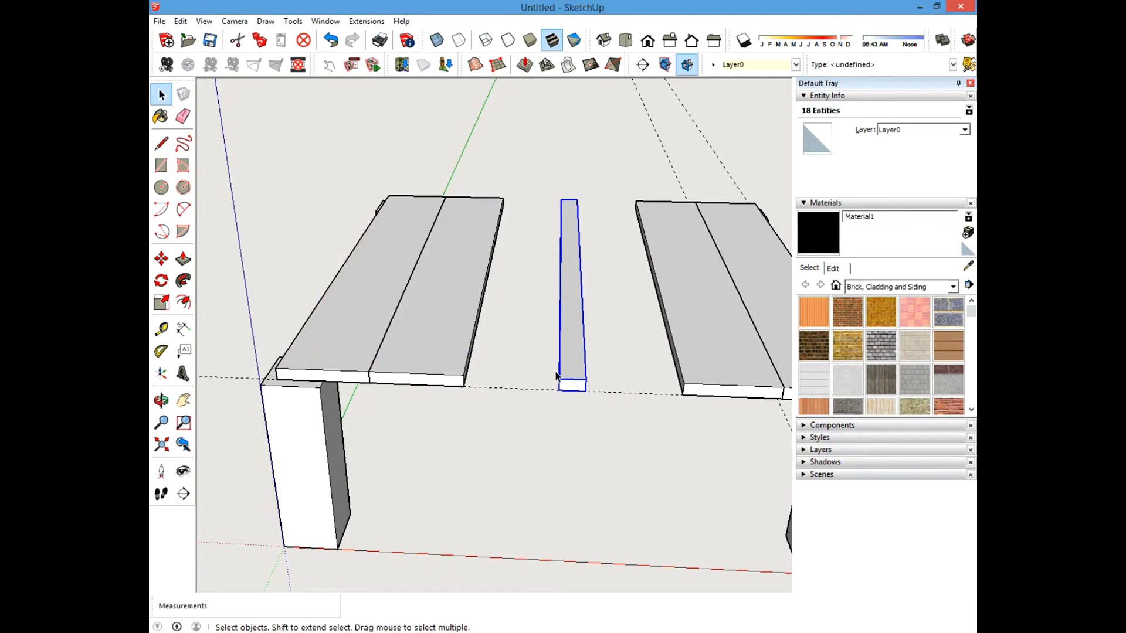
Unhide all the hidden boards.
{"action": "middle_click_drag", "start_coordinate": [527, 375], "coordinate": [382, 170]}
{"action": "left_click", "coordinate": [262, 85]}
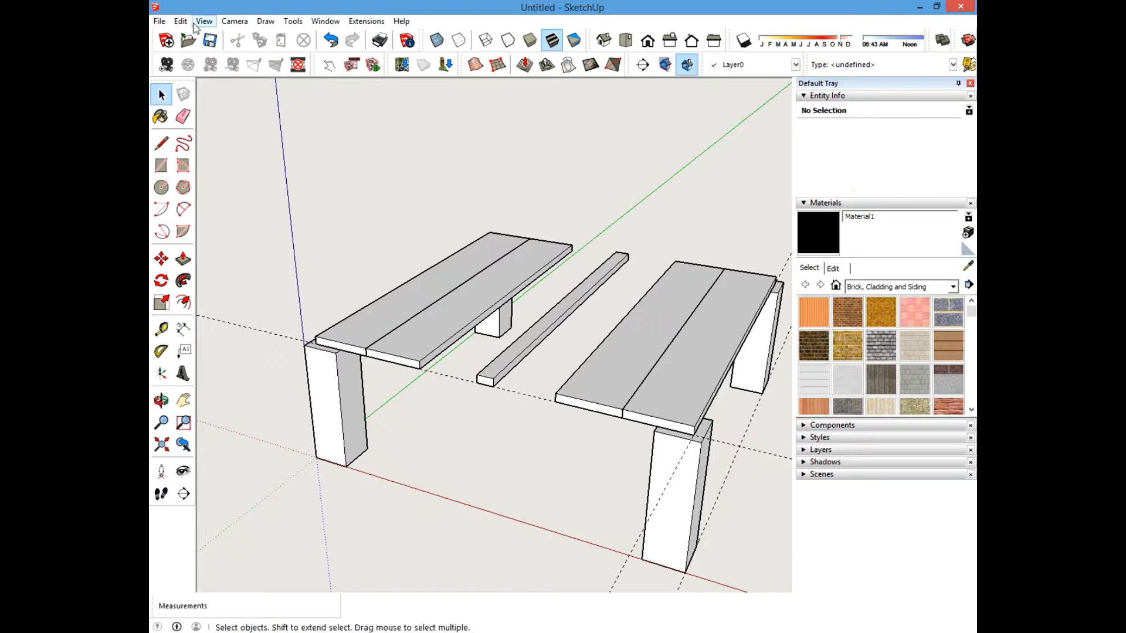
{"action": "left_click", "coordinate": [180, 21]}
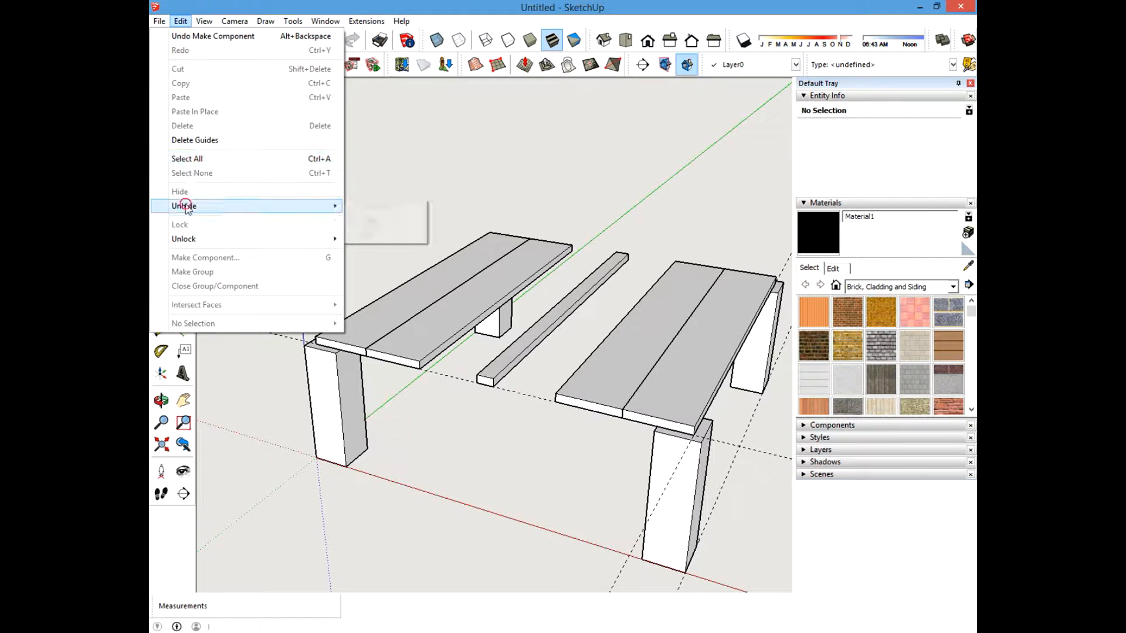
{"action": "mouse_move", "coordinate": [188, 205]}
{"action": "left_click", "coordinate": [366, 234]}
Hide one of the top boards resting on the posts.
{"action": "middle_click_drag", "start_coordinate": [377, 231], "coordinate": [519, 280]}
{"action": "scroll", "coordinate": [492, 299], "scroll_direction": "up", "scroll_amount": 1}
{"action": "scroll", "coordinate": [493, 300], "scroll_direction": "up", "scroll_amount": 1}
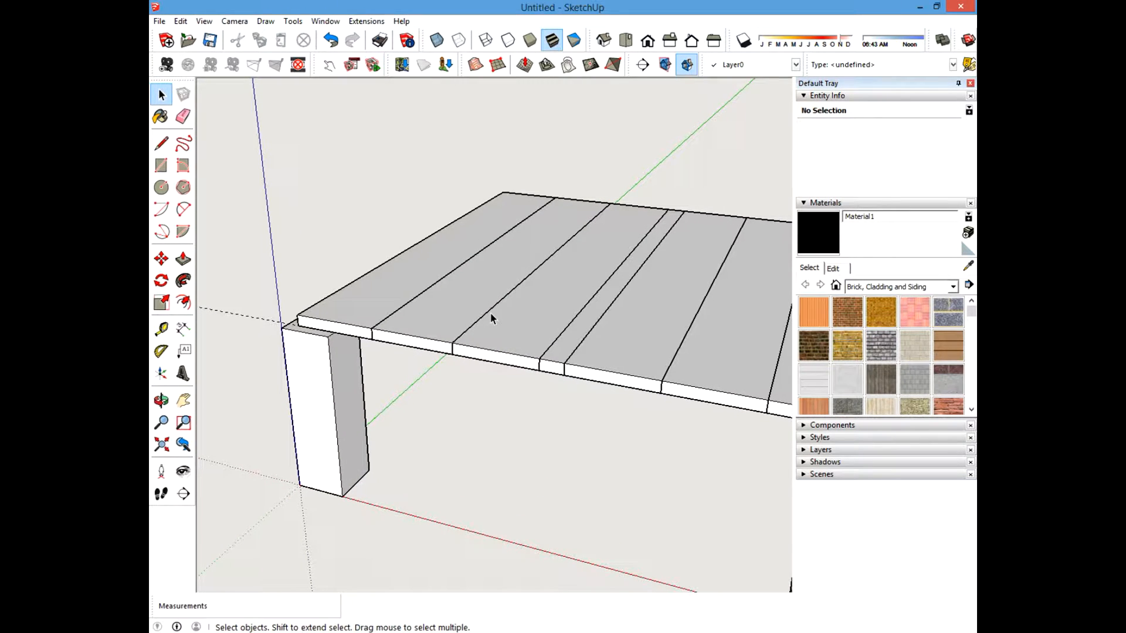
{"action": "scroll", "coordinate": [456, 339], "scroll_direction": "up", "scroll_amount": 1}
{"action": "scroll", "coordinate": [458, 344], "scroll_direction": "down", "scroll_amount": 1}
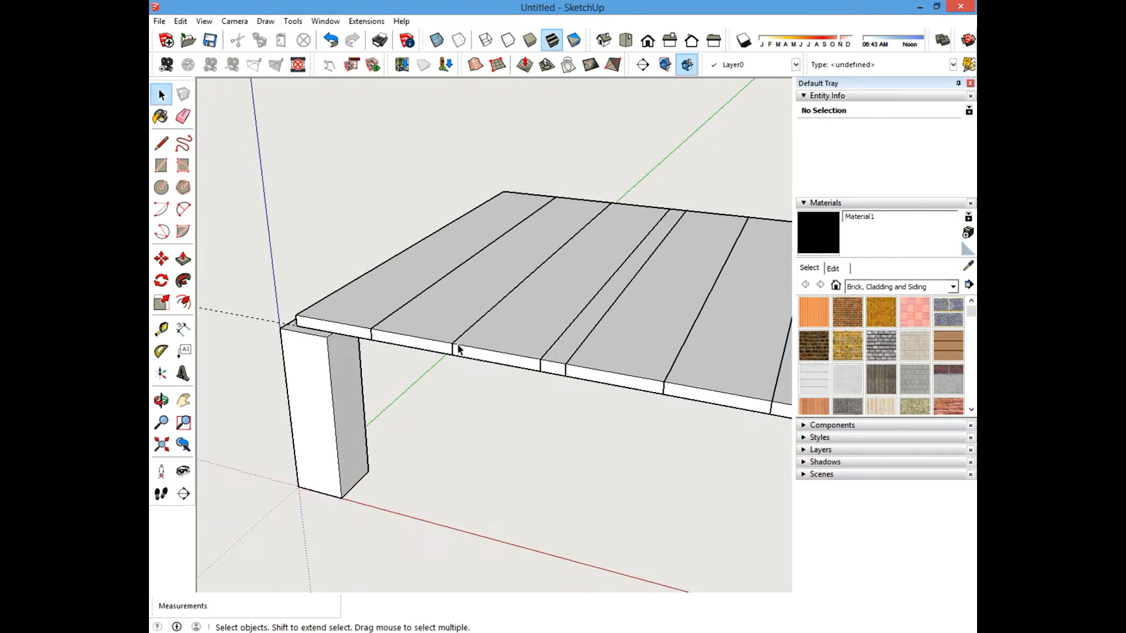
{"action": "scroll", "coordinate": [457, 348], "scroll_direction": "down", "scroll_amount": 1}
{"action": "scroll", "coordinate": [475, 364], "scroll_direction": "down", "scroll_amount": 1}
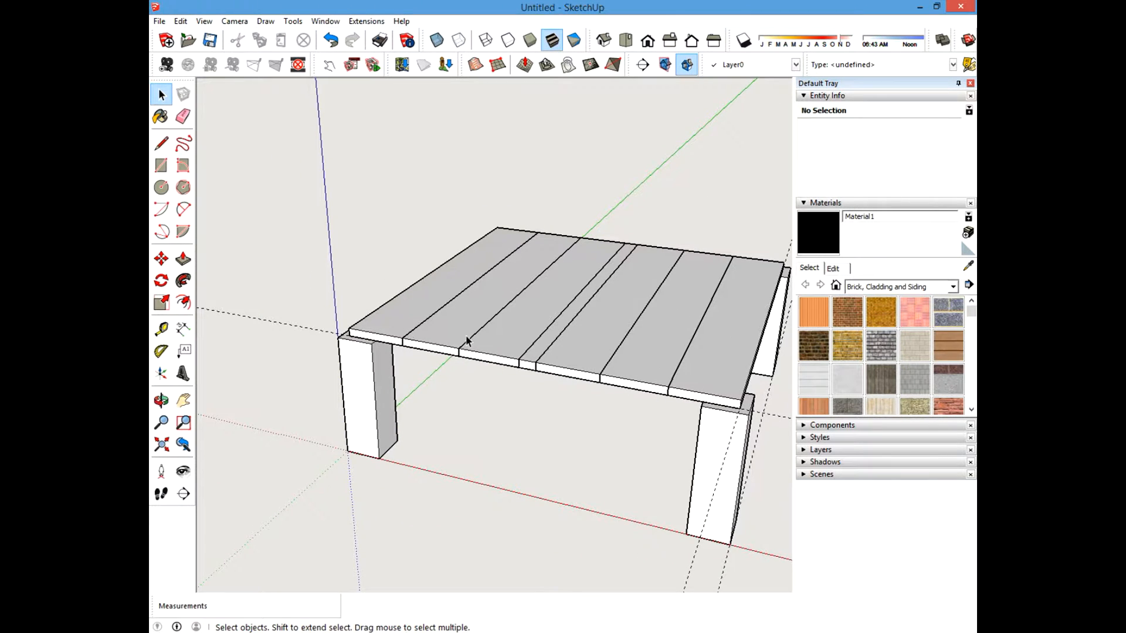
{"action": "scroll", "coordinate": [468, 340], "scroll_direction": "up", "scroll_amount": 2}
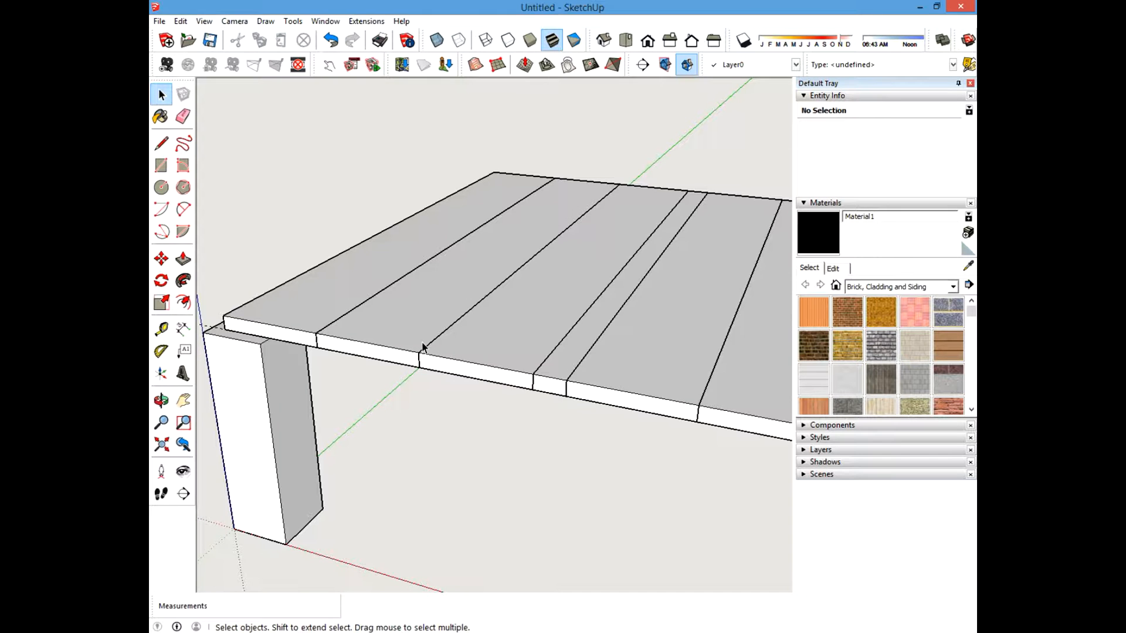
{"action": "middle_click_drag", "start_coordinate": [419, 295], "coordinate": [463, 293], "text": "shift"}
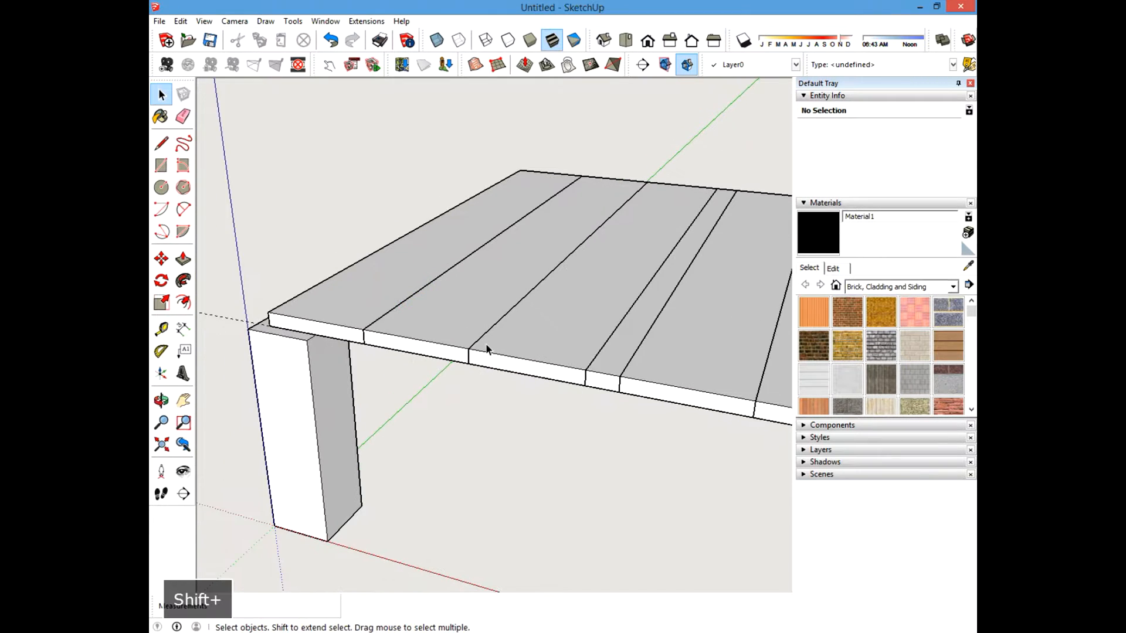
{"action": "scroll", "coordinate": [491, 346], "scroll_direction": "up", "scroll_amount": 3}
{"action": "scroll", "coordinate": [475, 376], "scroll_direction": "down", "scroll_amount": 5}
{"action": "middle_click_drag", "start_coordinate": [406, 337], "coordinate": [425, 340], "text": "shift"}
{"action": "scroll", "coordinate": [562, 354], "scroll_direction": "up", "scroll_amount": 3}
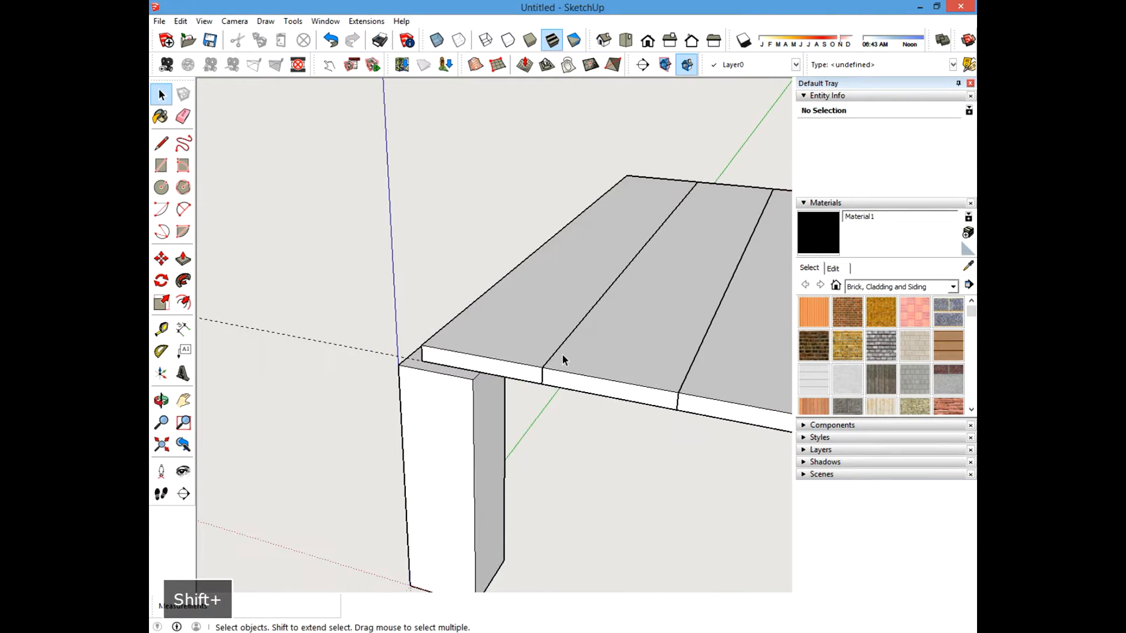
{"action": "left_click", "coordinate": [498, 387]}
{"action": "right_click", "coordinate": [498, 386]}
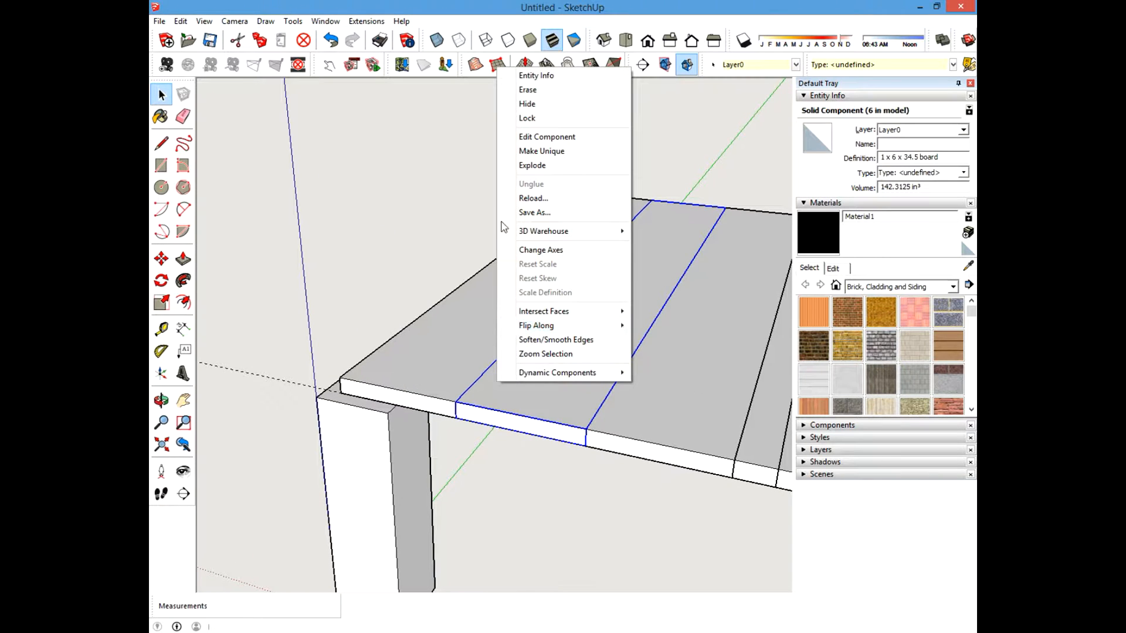
{"action": "left_click", "coordinate": [521, 106]}
Place guides on the exposed board 1 inch in from its end and 0.375 inch down its side face.
{"action": "middle_click_drag", "start_coordinate": [514, 327], "coordinate": [413, 311]}
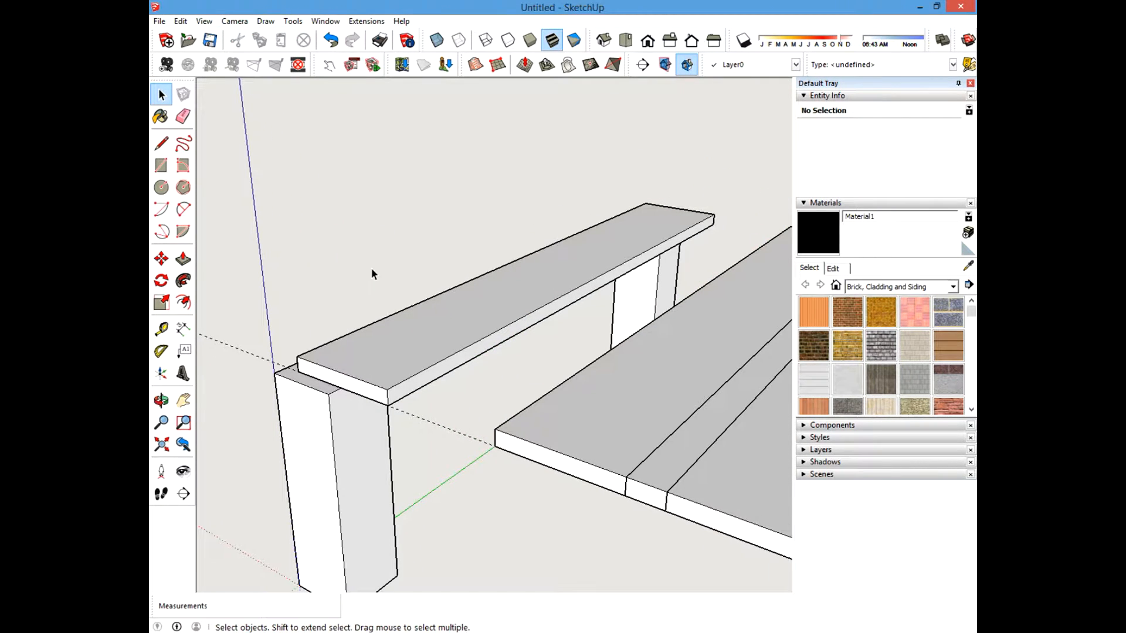
{"action": "left_click", "coordinate": [161, 329]}
{"action": "scroll", "coordinate": [414, 393], "scroll_direction": "up", "scroll_amount": 6}
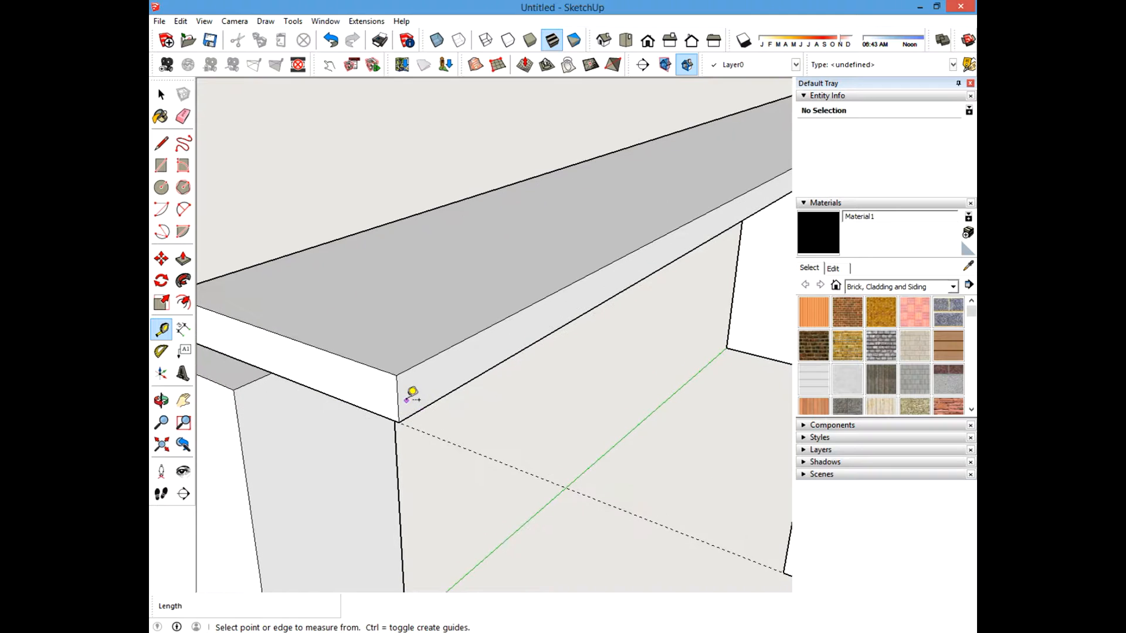
{"action": "left_click", "coordinate": [398, 399]}
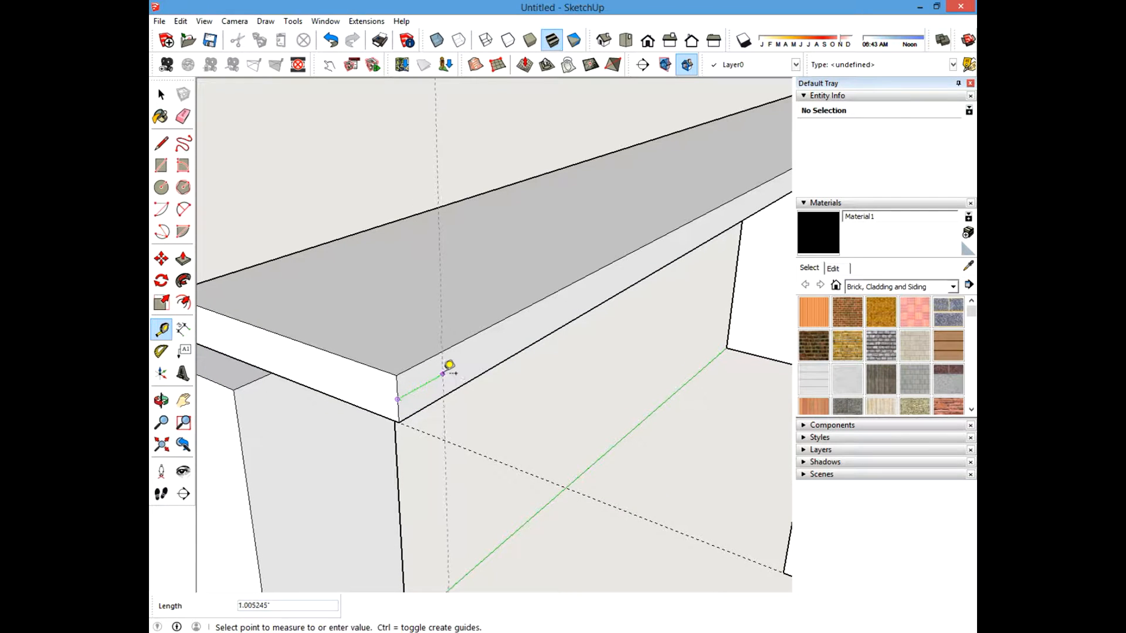
{"action": "type", "text": "1"}
{"action": "key", "text": "Return"}
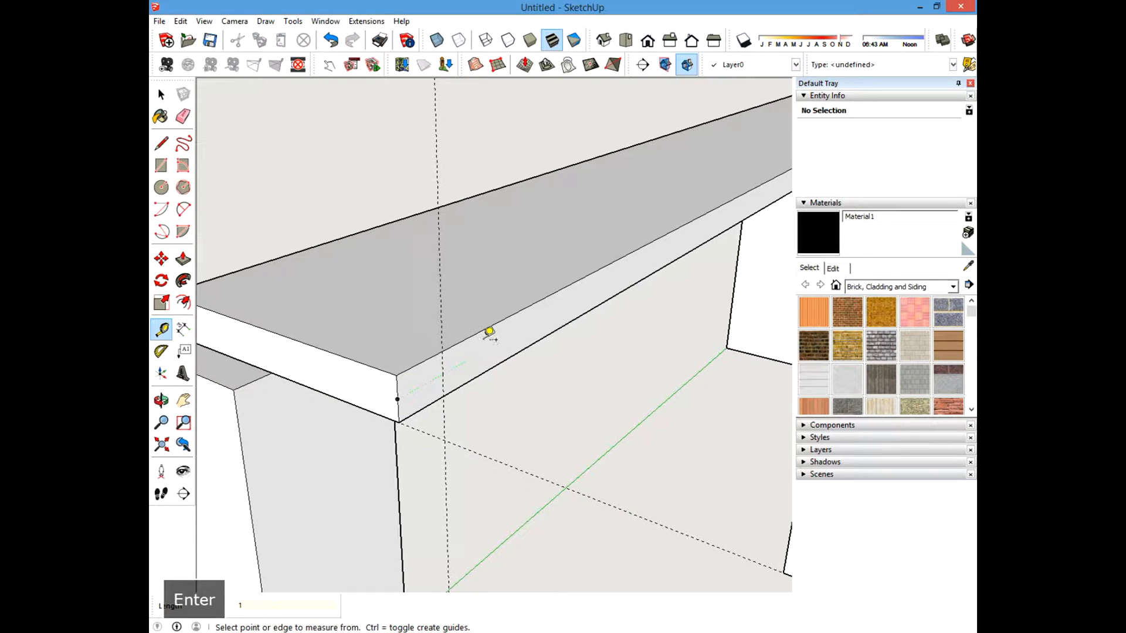
{"action": "left_click", "coordinate": [472, 336]}
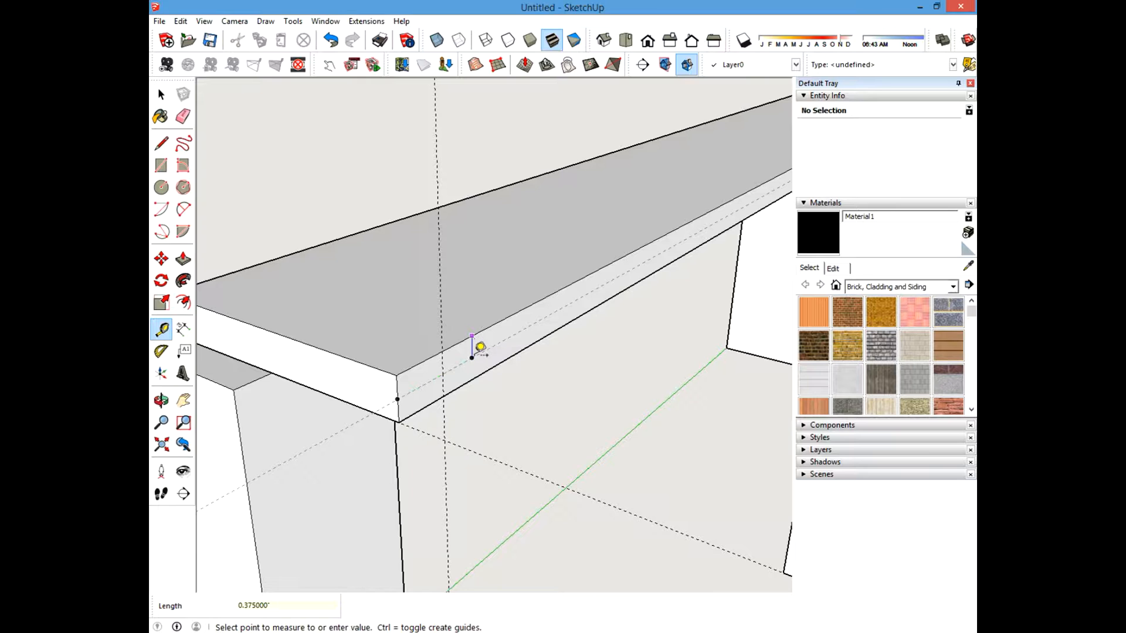
{"action": "left_click", "coordinate": [397, 400]}
Place a guide 1 inch in from the board's opposite end.
{"action": "scroll", "coordinate": [341, 466], "scroll_direction": "down", "scroll_amount": 4}
{"action": "middle_click_drag", "start_coordinate": [673, 322], "coordinate": [440, 472], "text": "shift"}
{"action": "scroll", "coordinate": [469, 419], "scroll_direction": "up", "scroll_amount": 3}
{"action": "scroll", "coordinate": [476, 409], "scroll_direction": "up", "scroll_amount": 2}
{"action": "left_click", "coordinate": [581, 283]}
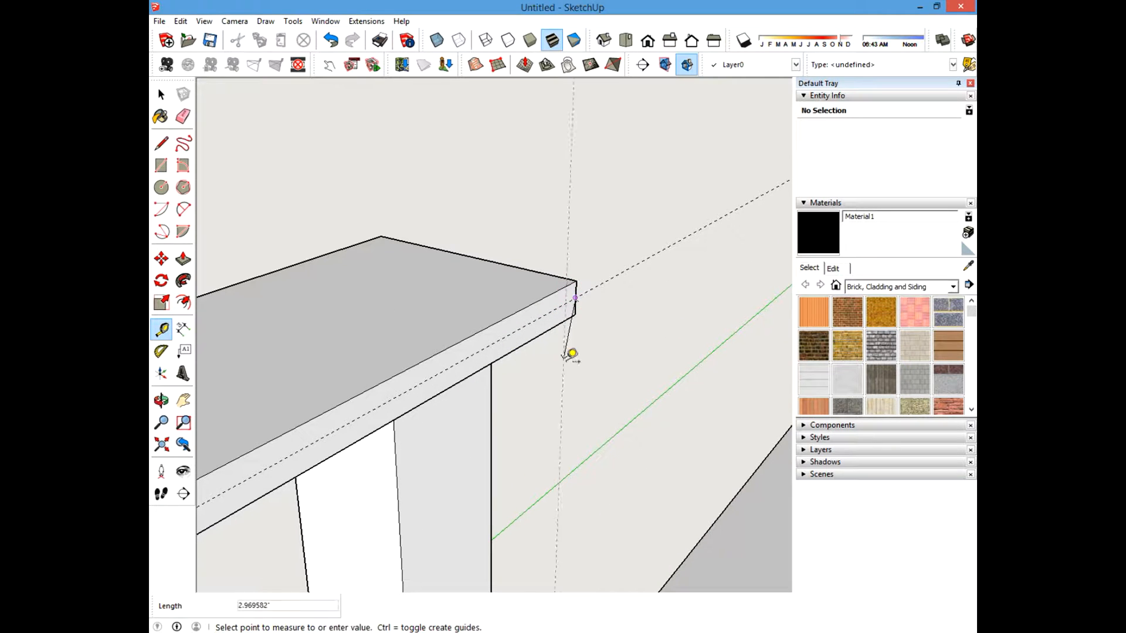
{"action": "key", "text": "Escape"}
{"action": "left_click", "coordinate": [157, 95]}
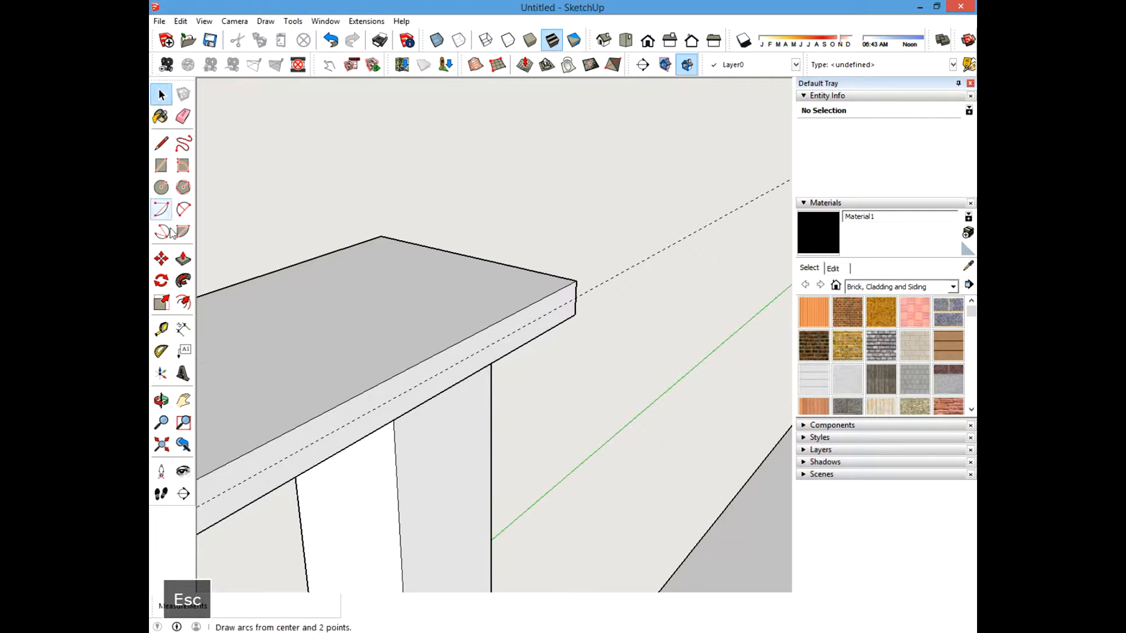
{"action": "left_click", "coordinate": [157, 330]}
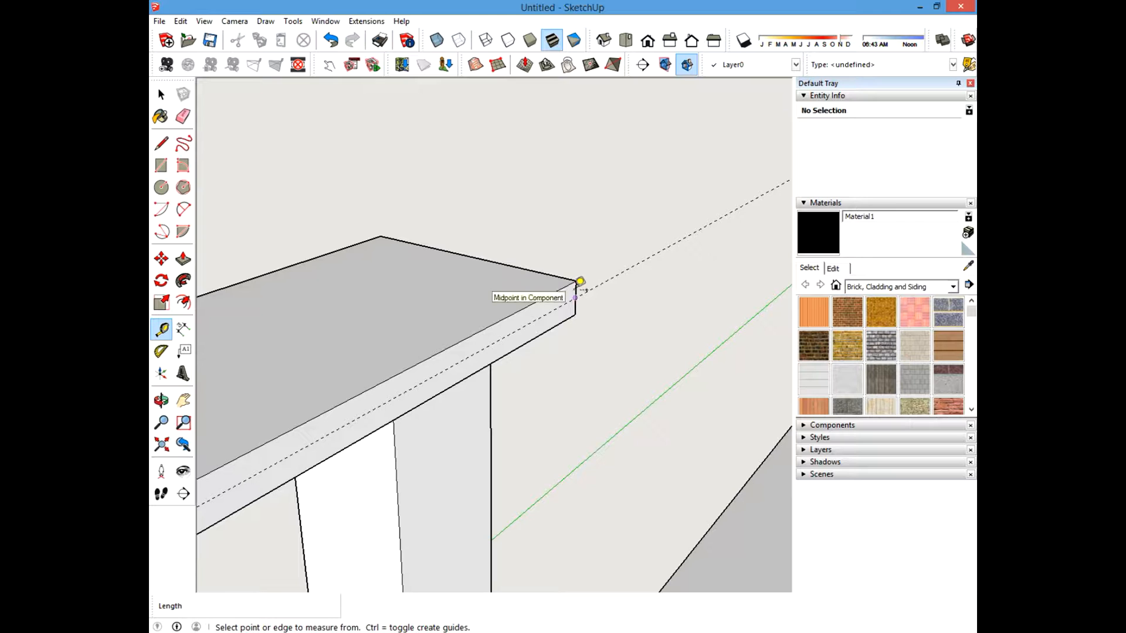
{"action": "middle_click_drag", "start_coordinate": [579, 284], "coordinate": [563, 286], "text": "shift"}
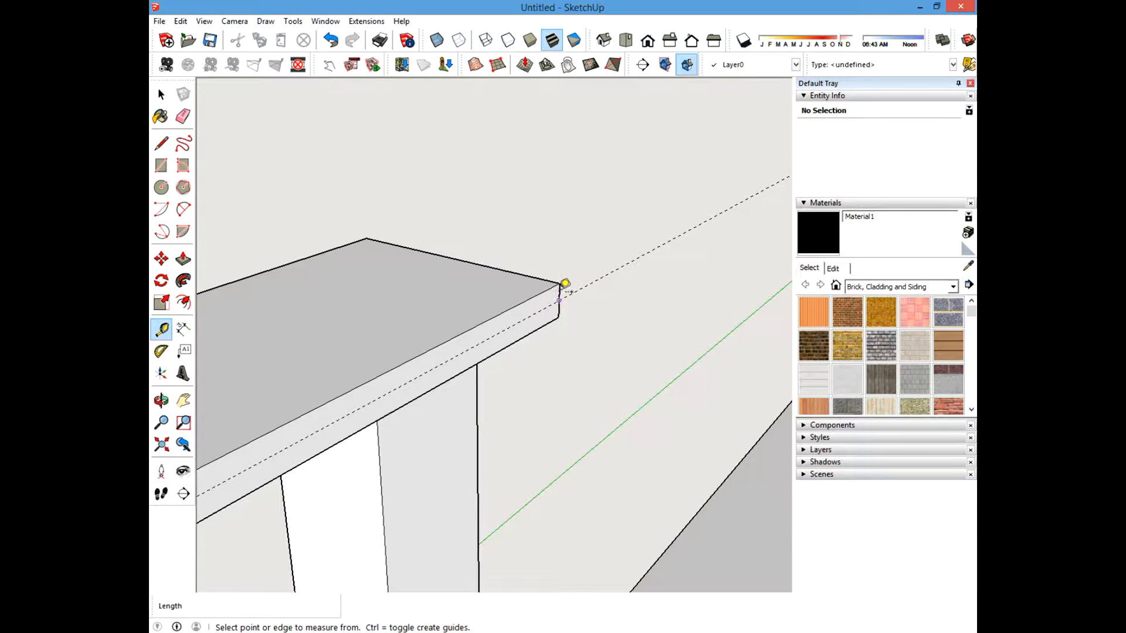
{"action": "scroll", "coordinate": [564, 283], "scroll_direction": "up", "scroll_amount": 3}
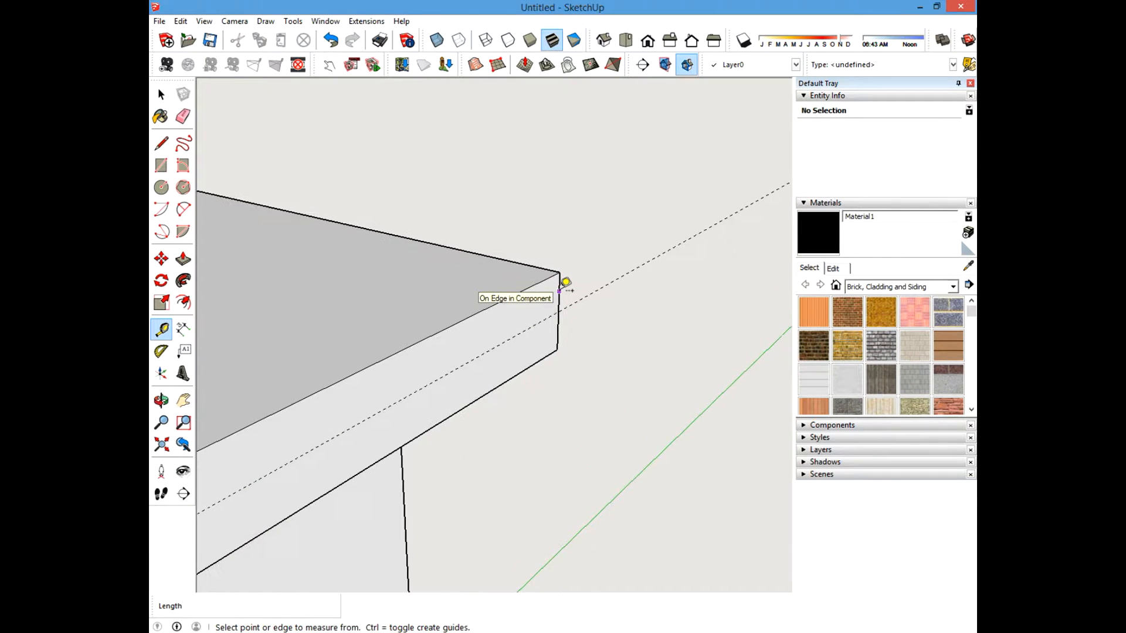
{"action": "left_click", "coordinate": [559, 291]}
{"action": "type", "text": "1"}
{"action": "key", "text": "Return"}
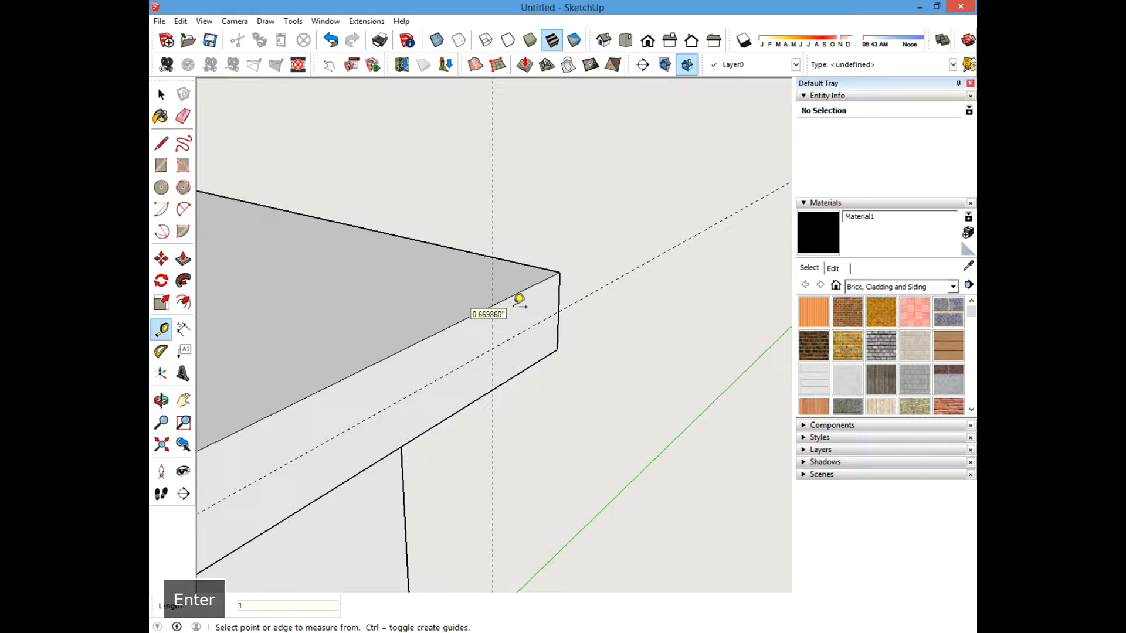
Draw a circle of radius .125 inch centred on the guide intersection on the board's side face.
{"action": "left_click", "coordinate": [161, 187]}
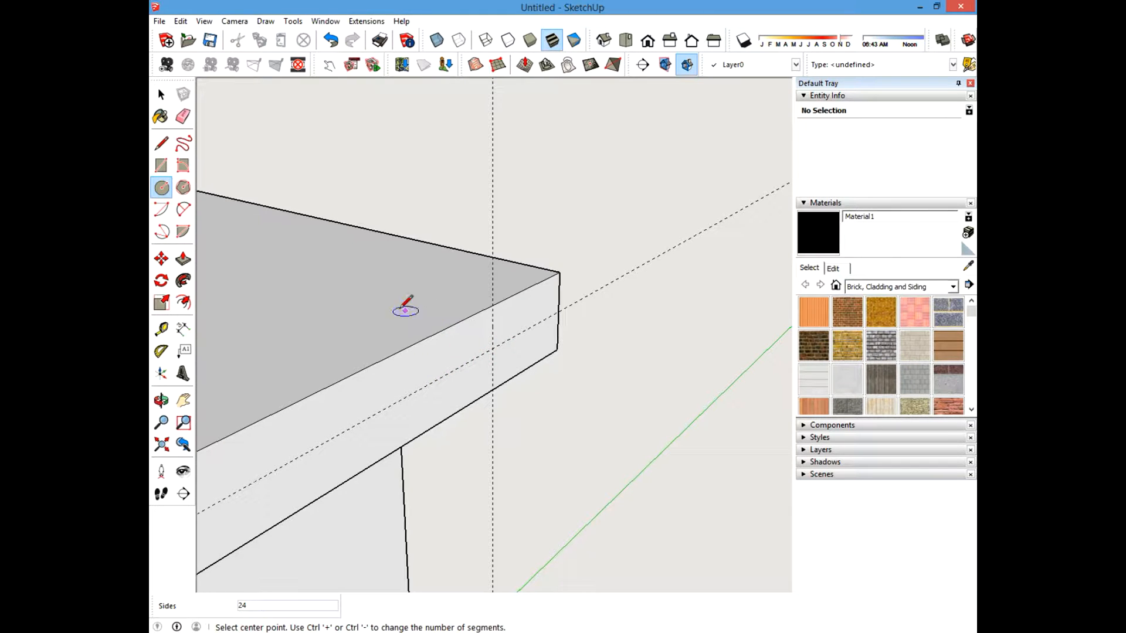
{"action": "left_click", "coordinate": [492, 348]}
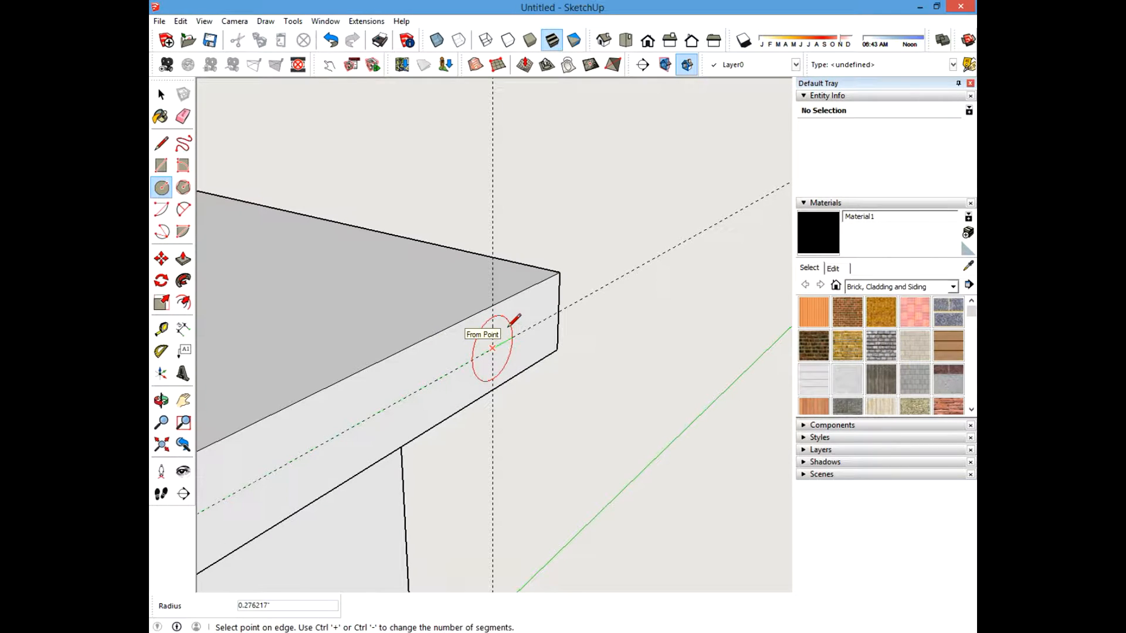
{"action": "key", "text": "Return"}
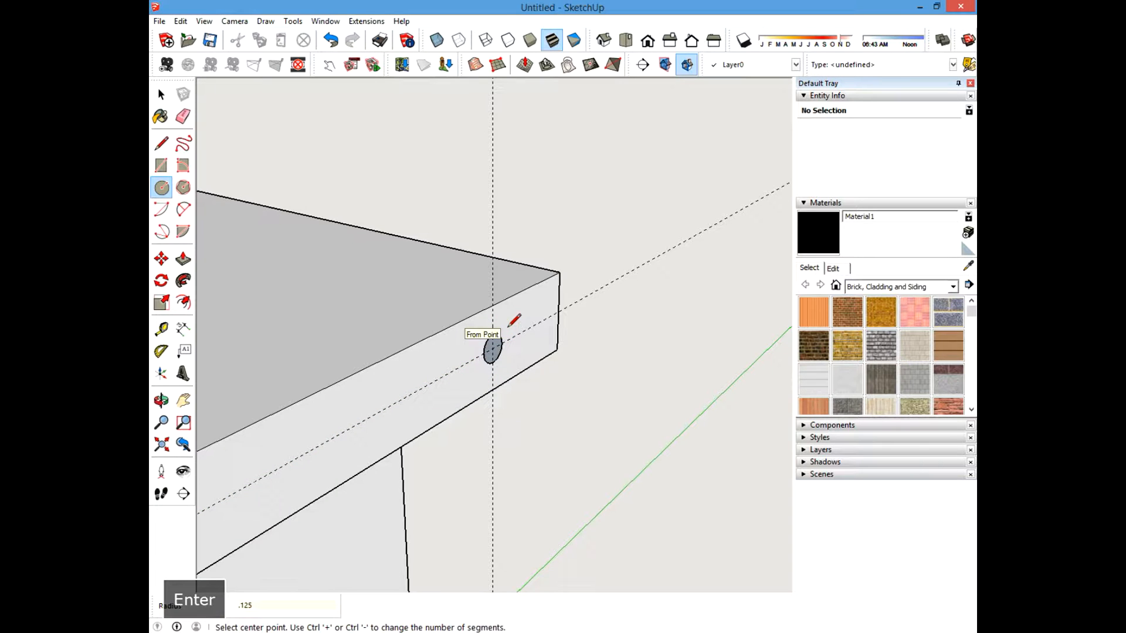
{"action": "left_click", "coordinate": [161, 94]}
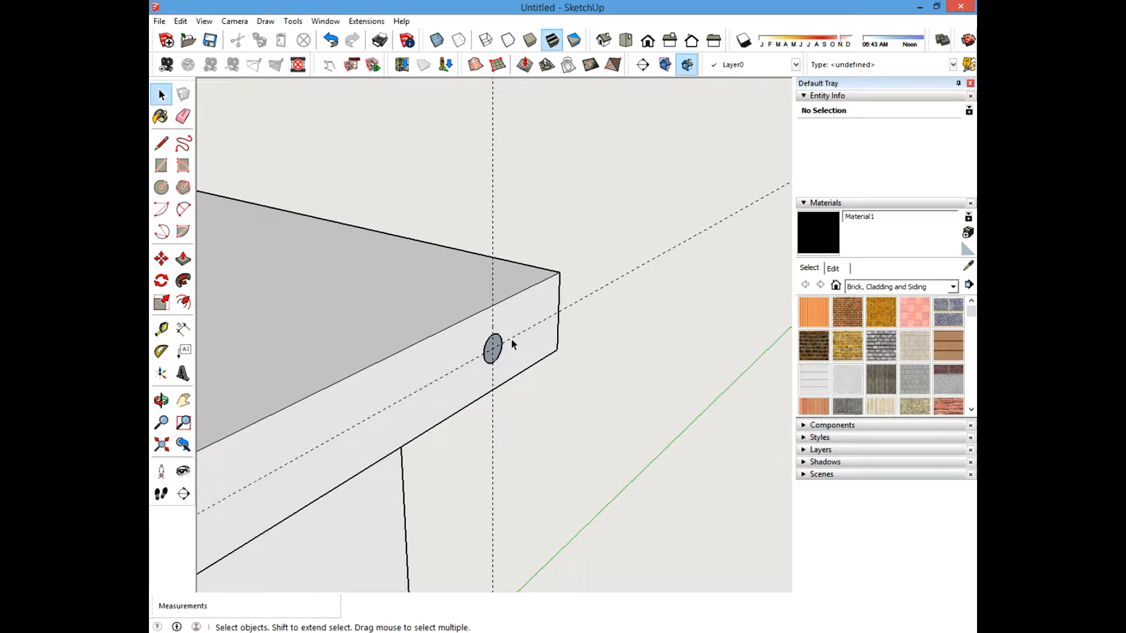
{"action": "scroll", "coordinate": [512, 345], "scroll_direction": "up", "scroll_amount": 3}
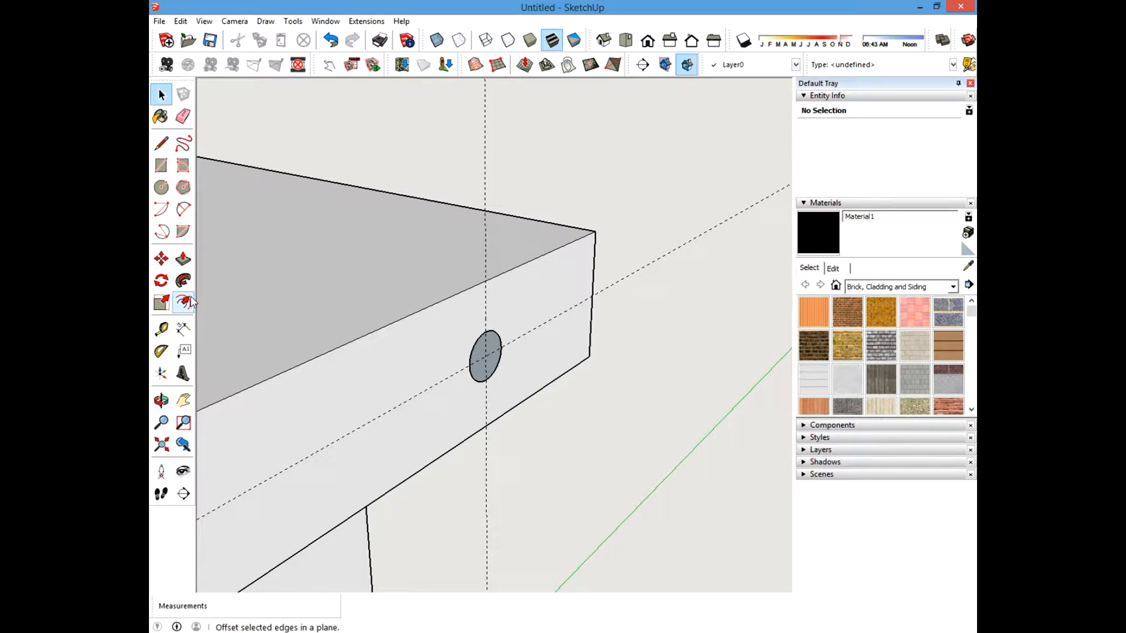
{"action": "left_click", "coordinate": [183, 258]}
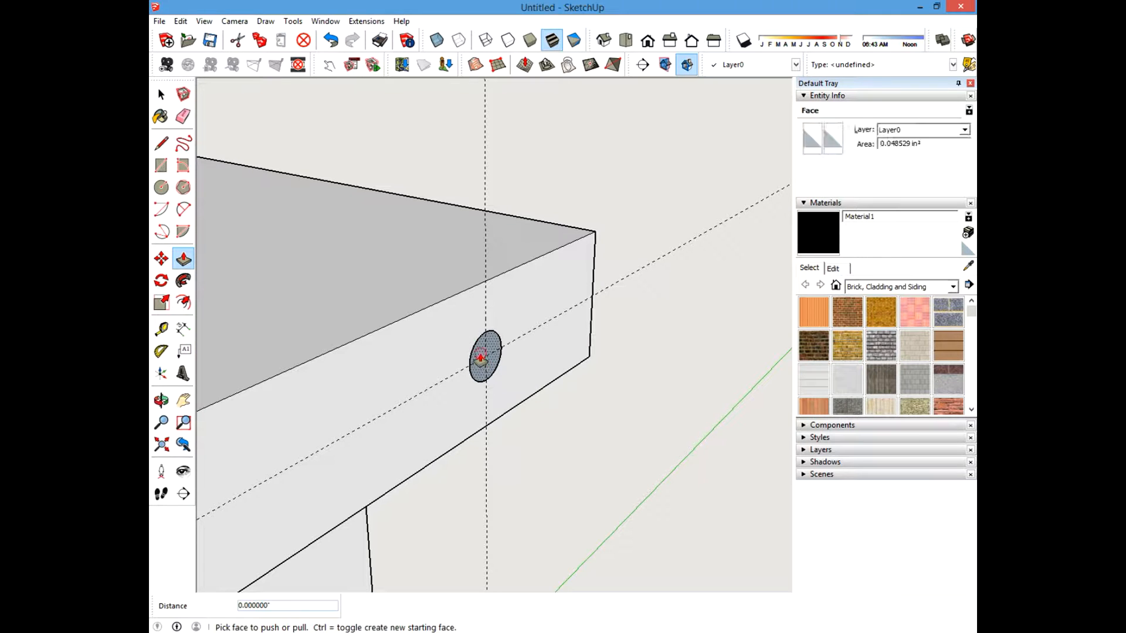
{"action": "mouse_move", "coordinate": [480, 359]}
{"action": "left_mouse_down"}
{"action": "mouse_move", "coordinate": [535, 372]}
{"action": "mouse_move", "coordinate": [464, 361]}
{"action": "mouse_move", "coordinate": [505, 367]}
{"action": "mouse_move", "coordinate": [471, 350]}
{"action": "left_mouse_up"}
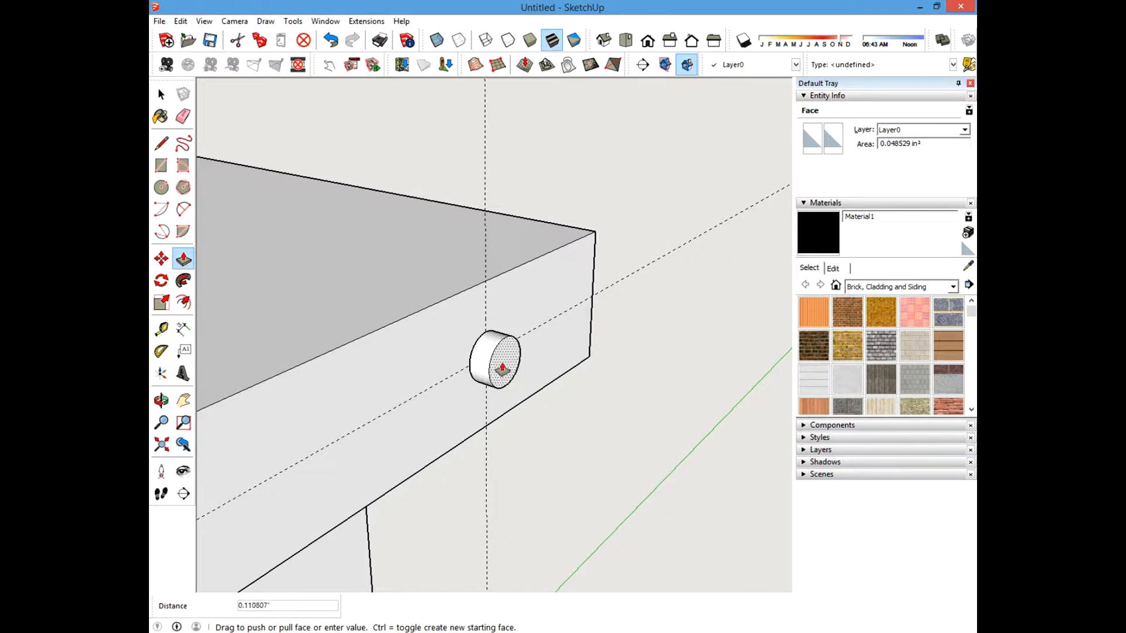
{"action": "left_click_drag", "start_coordinate": [510, 370], "coordinate": [547, 372]}
{"action": "key", "text": "Escape"}
{"action": "key", "text": "space"}
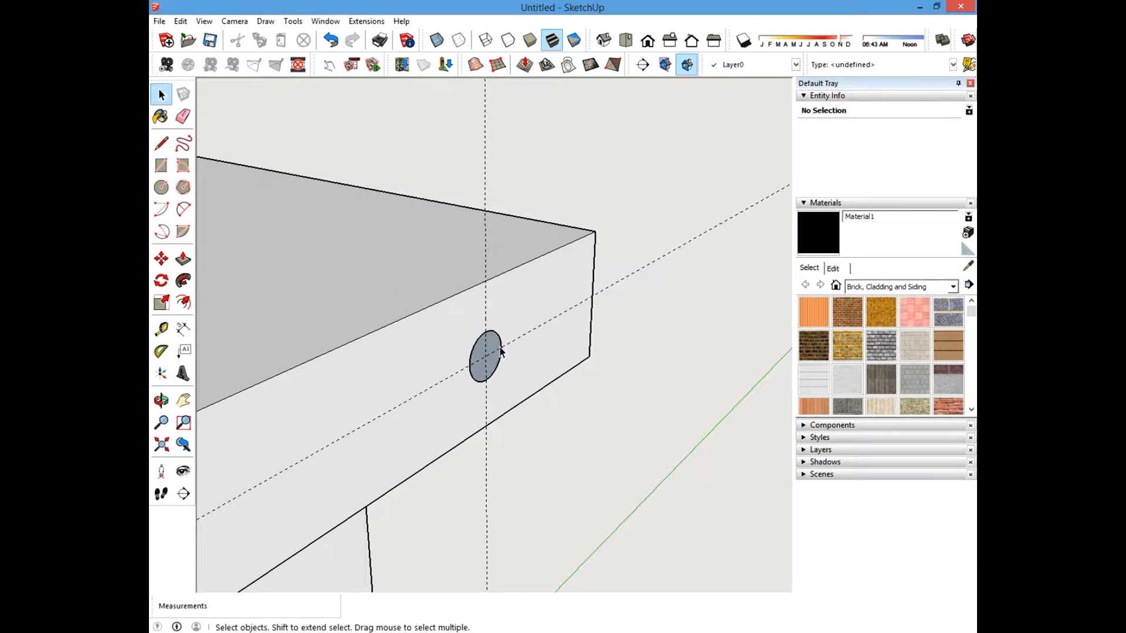
Reverse the circle's face and push it 1 inch into the board with Push/Pull.
{"action": "right_click", "coordinate": [481, 354]}
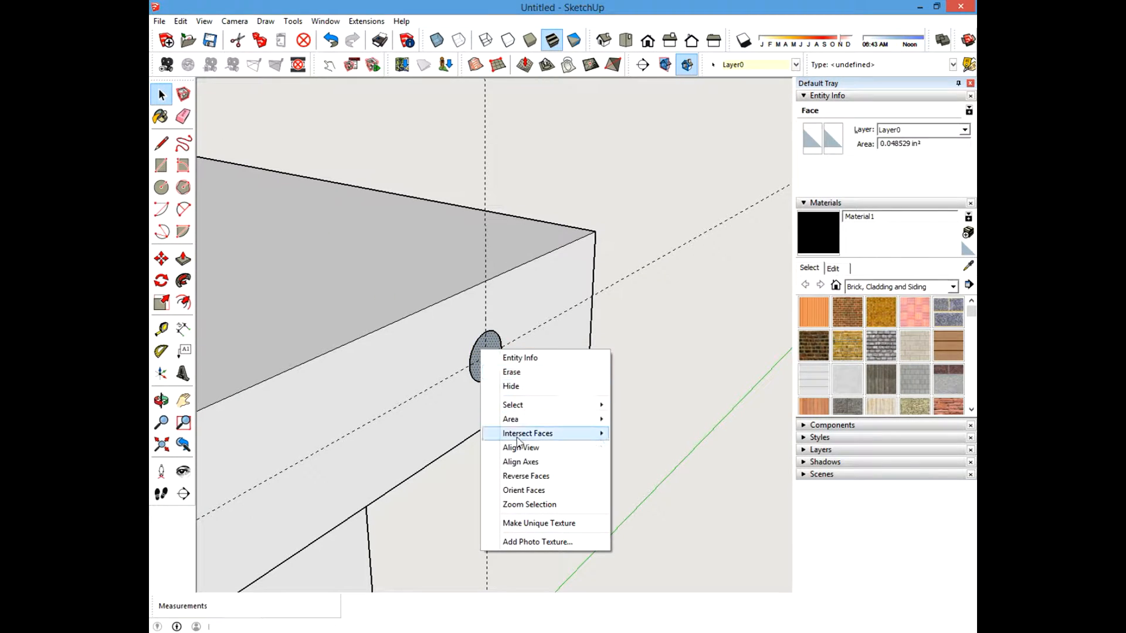
{"action": "left_click", "coordinate": [527, 476]}
{"action": "left_click", "coordinate": [182, 259]}
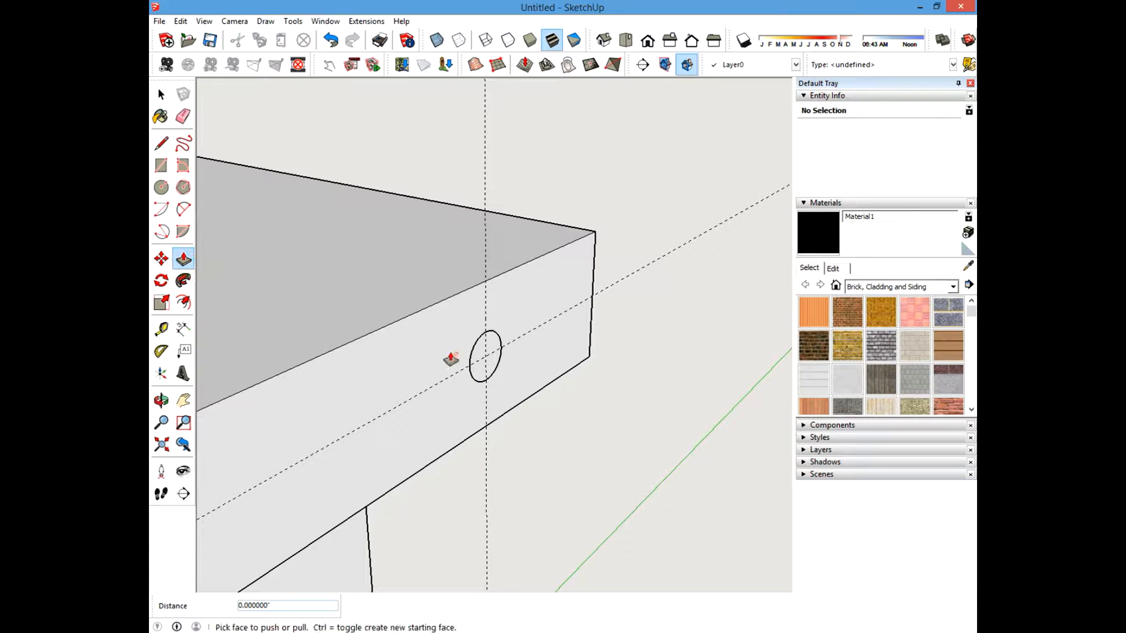
{"action": "mouse_move", "coordinate": [476, 356]}
{"action": "left_mouse_down"}
{"action": "mouse_move", "coordinate": [465, 357]}
{"action": "mouse_move", "coordinate": [513, 371]}
{"action": "mouse_move", "coordinate": [460, 368]}
{"action": "left_mouse_up"}
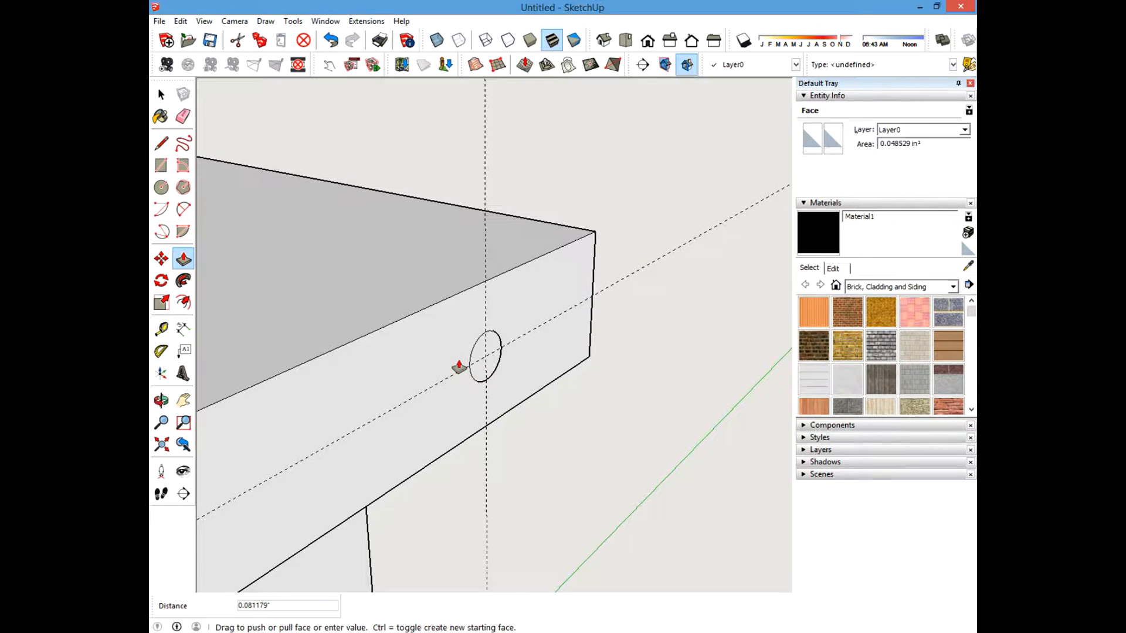
{"action": "type", "text": "1"}
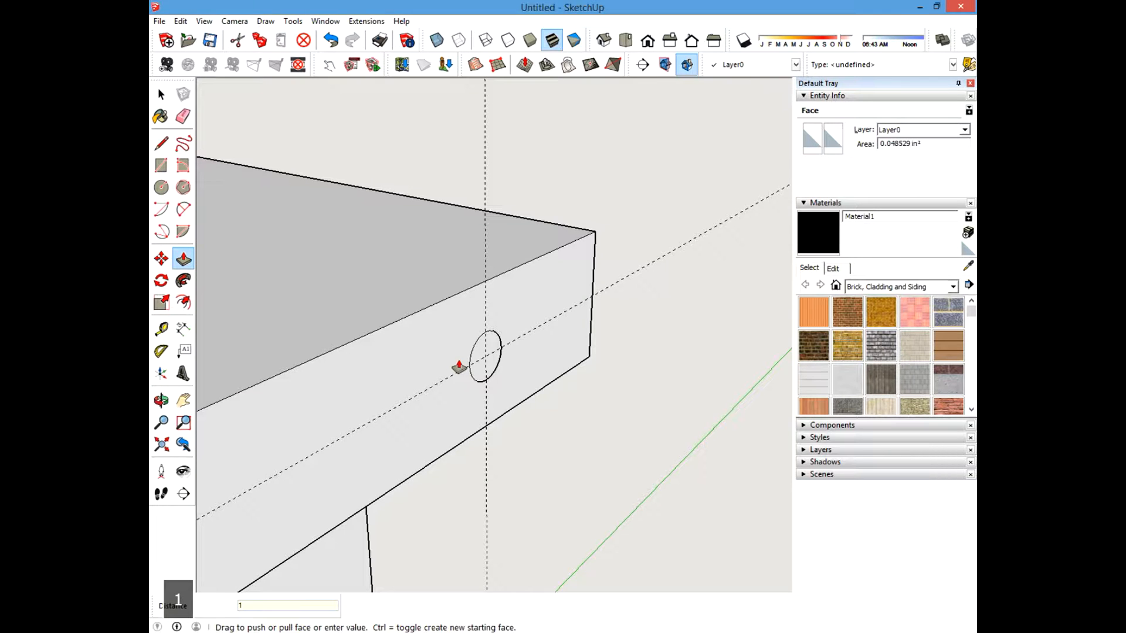
{"action": "key", "text": "Return"}
{"action": "left_click", "coordinate": [161, 95]}
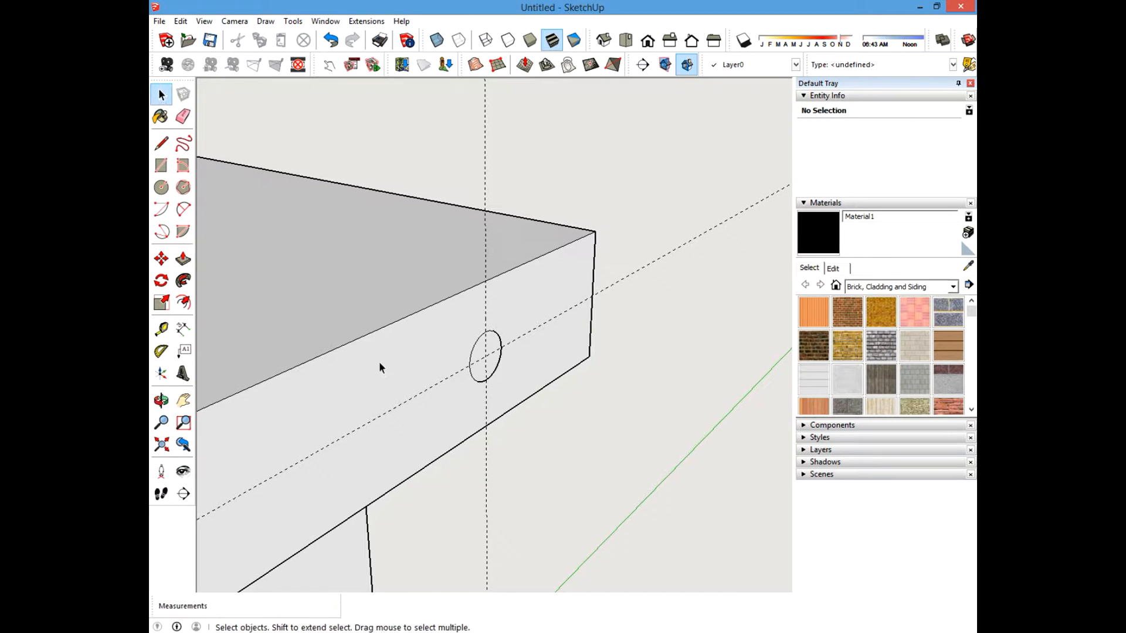
Delete the hole circle from the board's side face.
{"action": "mouse_move", "coordinate": [480, 358]}
{"action": "middle_mouse_down"}
{"action": "mouse_move", "coordinate": [439, 402]}
{"action": "mouse_move", "coordinate": [478, 364]}
{"action": "mouse_move", "coordinate": [492, 367]}
{"action": "middle_mouse_up"}
{"action": "left_click", "coordinate": [473, 355]}
{"action": "left_click", "coordinate": [625, 371]}
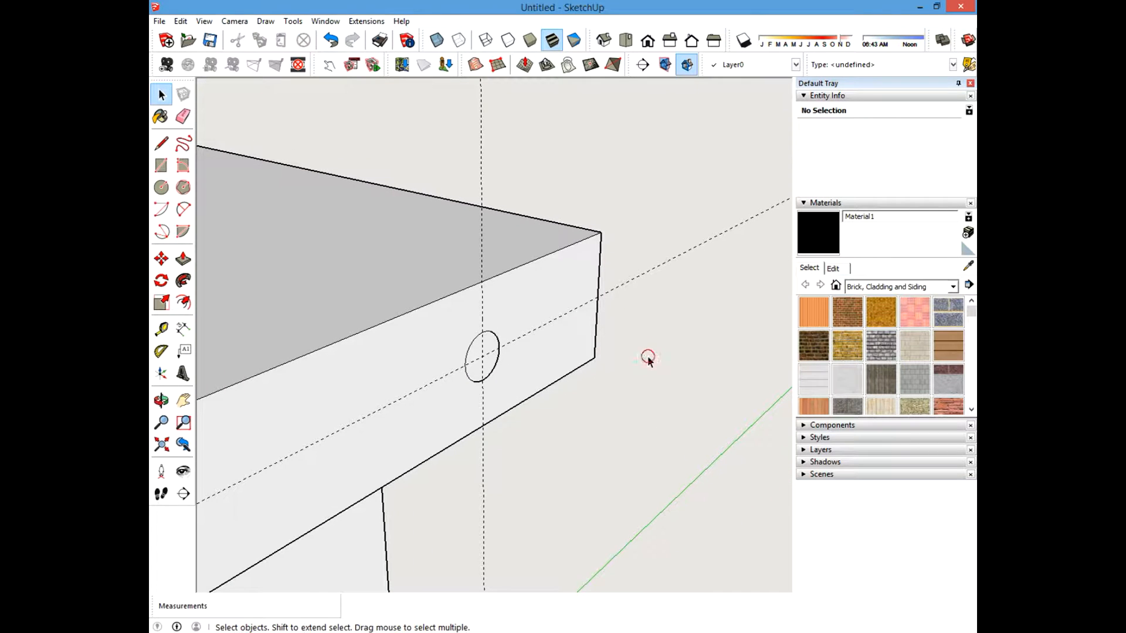
{"action": "left_click", "coordinate": [472, 368]}
{"action": "key", "text": "Delete"}
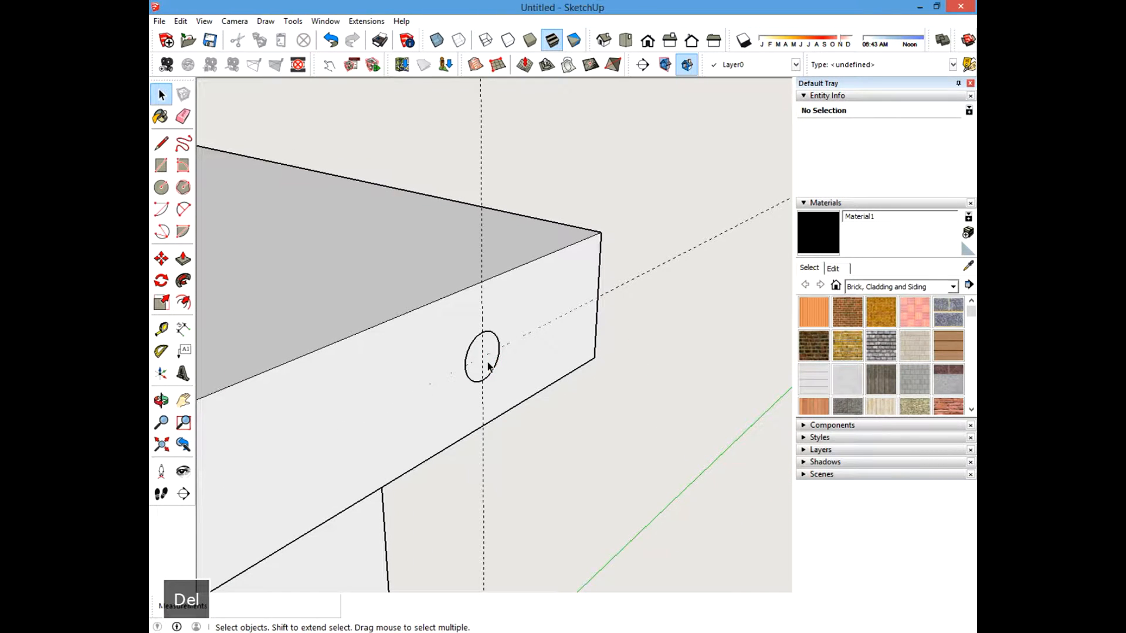
{"action": "left_click", "coordinate": [464, 374]}
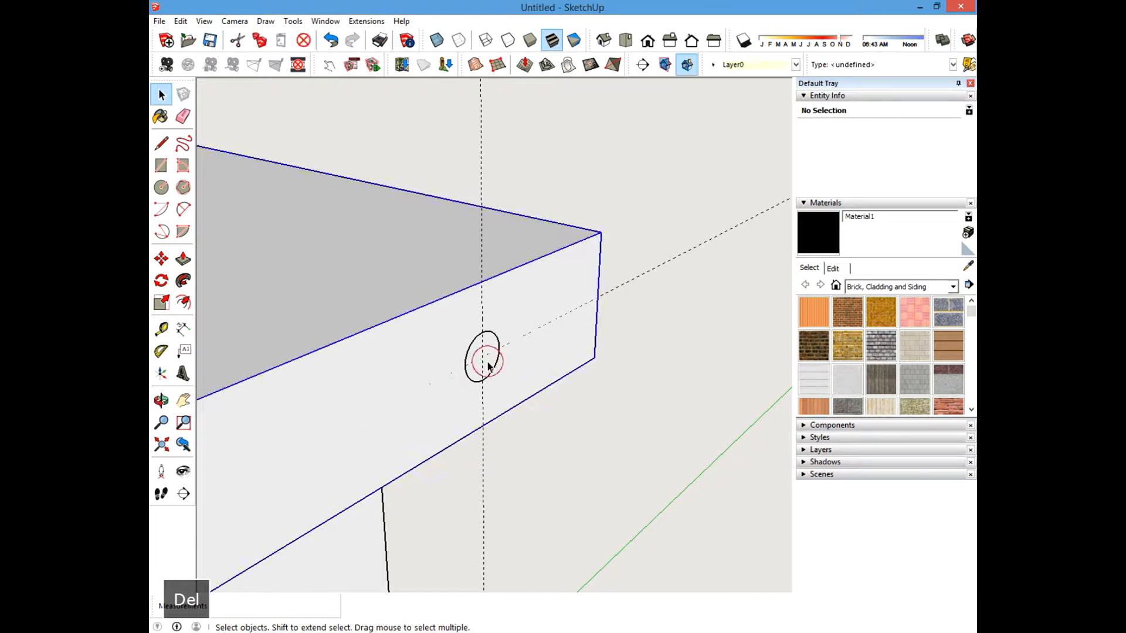
{"action": "left_click", "coordinate": [660, 405]}
{"action": "mouse_move", "coordinate": [573, 377]}
{"action": "middle_mouse_down", "text": "shift"}
{"action": "mouse_move", "coordinate": [643, 363]}
{"action": "mouse_move", "coordinate": [498, 364]}
{"action": "mouse_move", "coordinate": [528, 351]}
{"action": "mouse_move", "coordinate": [590, 360]}
{"action": "middle_mouse_up", "text": "shift"}
{"action": "left_click", "coordinate": [526, 349]}
{"action": "left_click", "coordinate": [521, 346]}
{"action": "key", "text": "Delete"}
{"action": "left_click", "coordinate": [423, 257]}
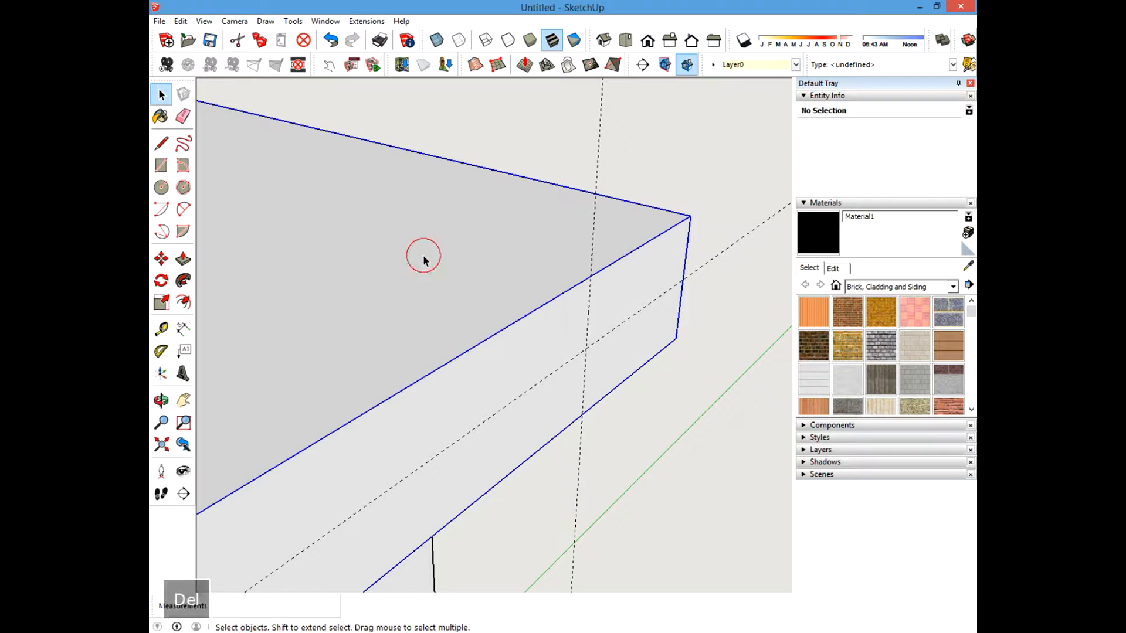
Open the board component for editing and examine its faces before leaving it.
{"action": "left_click", "coordinate": [712, 409]}
{"action": "middle_click_drag", "start_coordinate": [649, 340], "coordinate": [562, 343], "text": "shift"}
{"action": "scroll", "coordinate": [582, 337], "scroll_direction": "down", "scroll_amount": 4}
{"action": "scroll", "coordinate": [564, 337], "scroll_direction": "up", "scroll_amount": 2}
{"action": "left_click", "coordinate": [490, 274]}
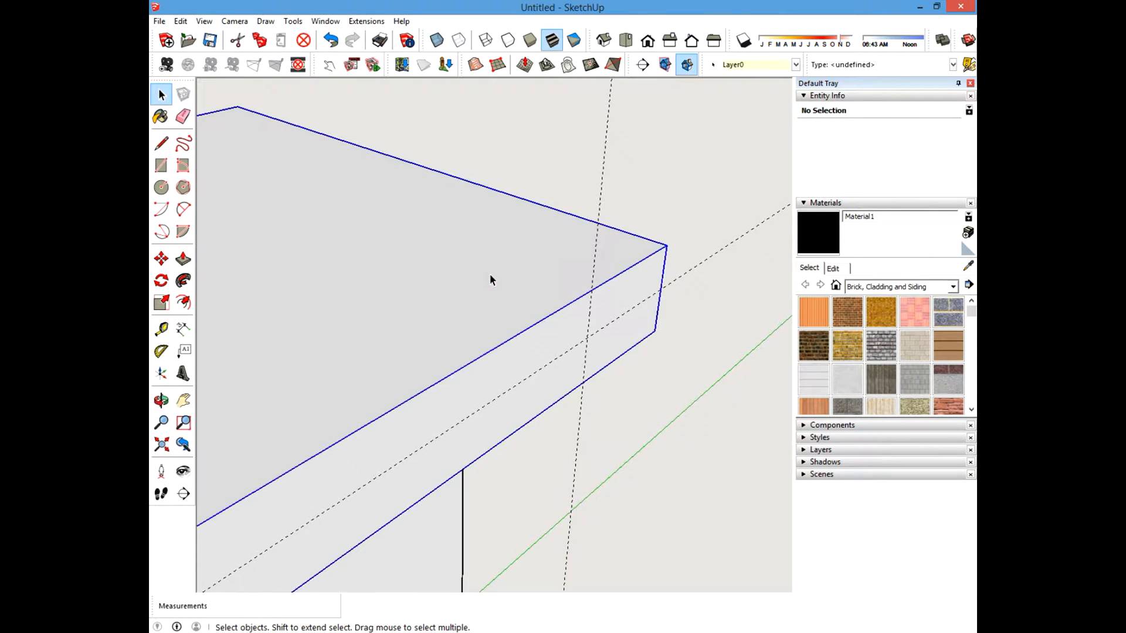
{"action": "left_click", "coordinate": [655, 389]}
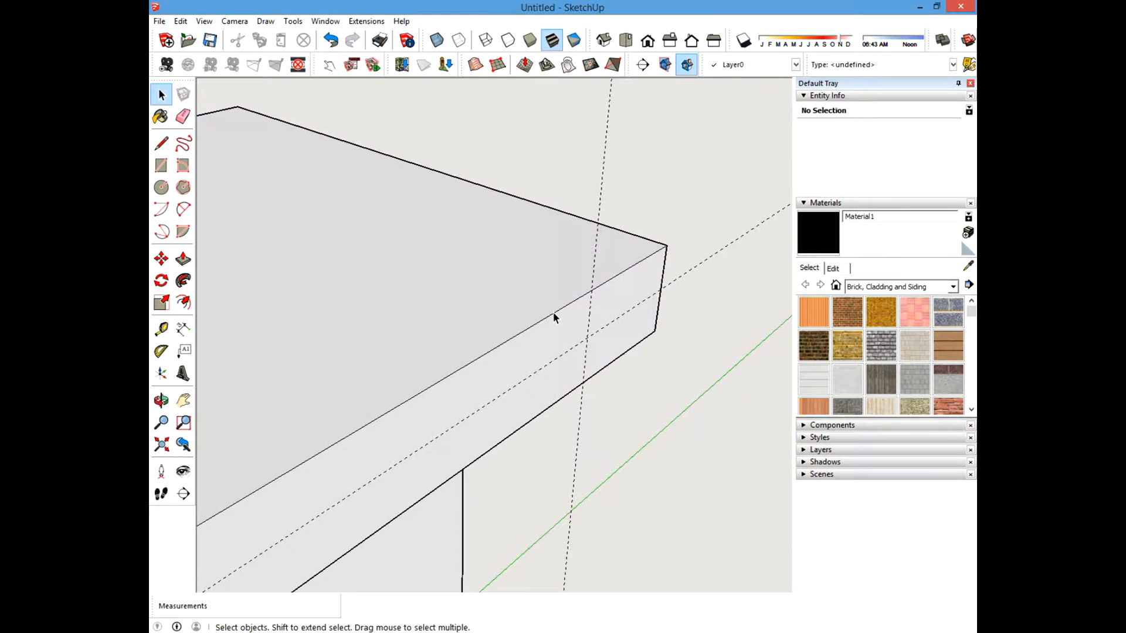
{"action": "left_click", "coordinate": [501, 292]}
{"action": "scroll", "coordinate": [572, 319], "scroll_direction": "down", "scroll_amount": 5}
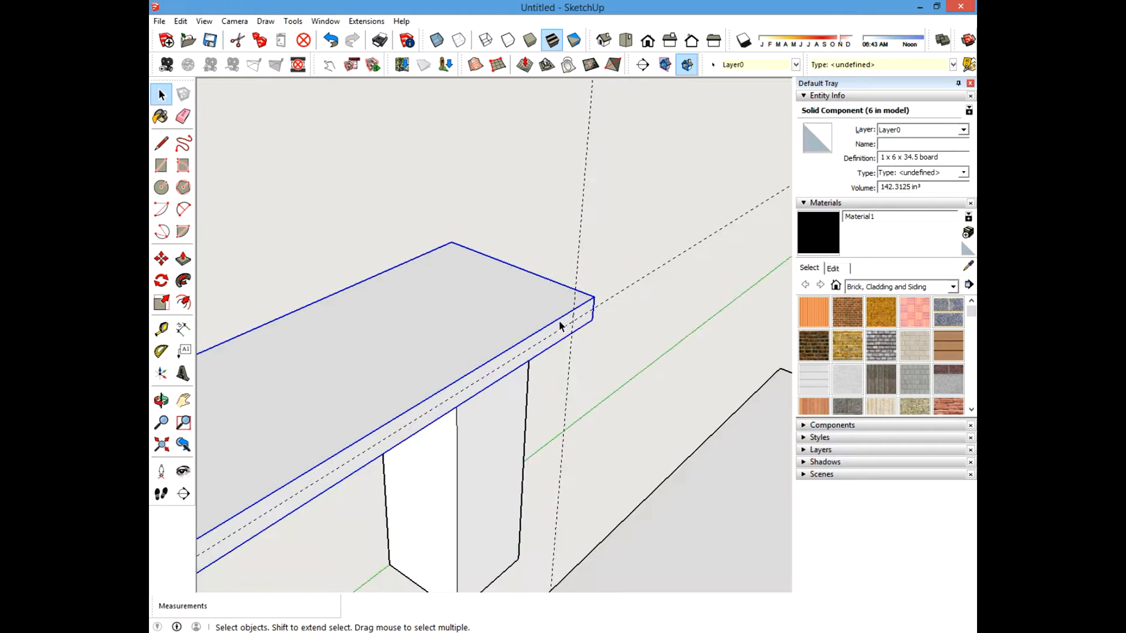
{"action": "scroll", "coordinate": [551, 318], "scroll_direction": "up", "scroll_amount": 5}
{"action": "middle_click_drag", "start_coordinate": [645, 339], "coordinate": [620, 357], "text": "shift"}
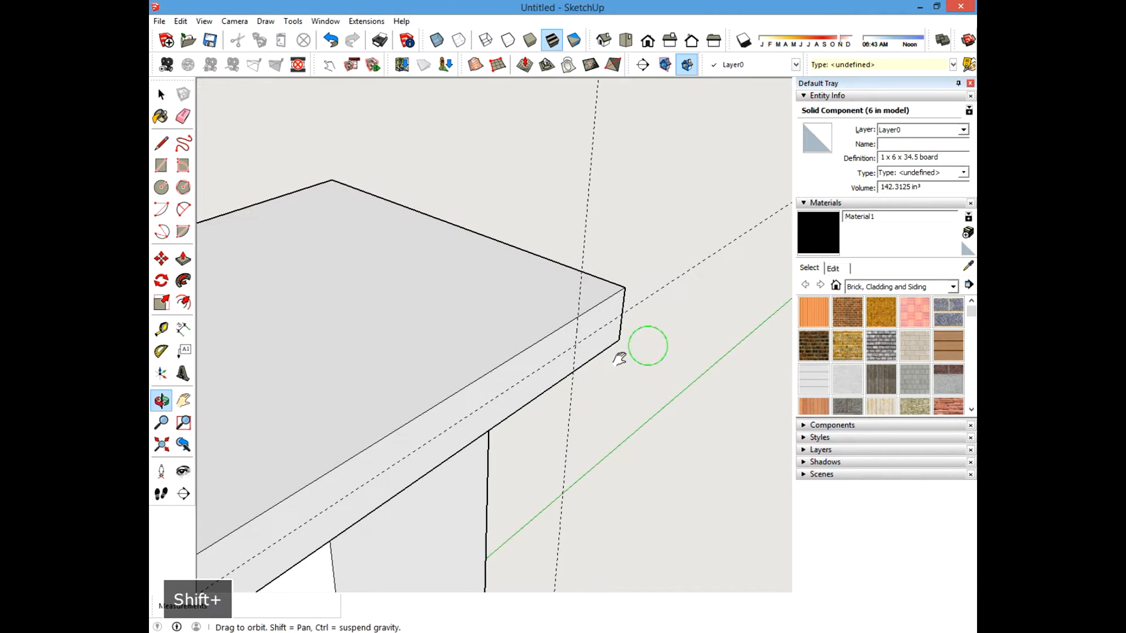
{"action": "left_click", "coordinate": [475, 275], "text": "shift"}
{"action": "double_click", "coordinate": [475, 275]}
{"action": "left_click", "coordinate": [513, 317]}
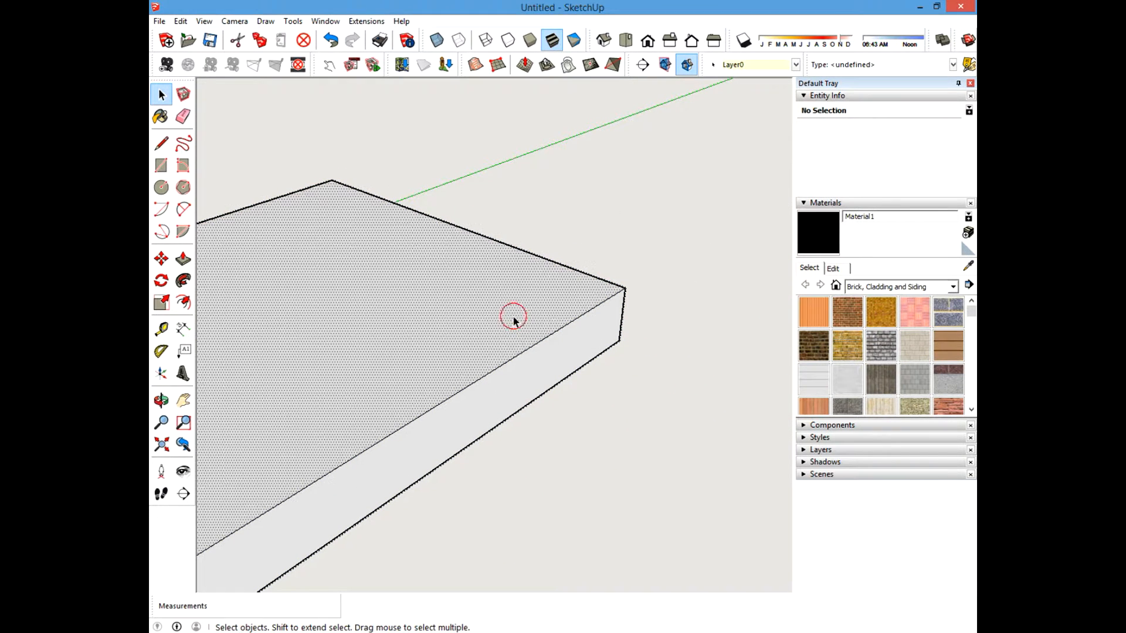
{"action": "left_click", "coordinate": [589, 346]}
{"action": "key", "text": "Escape"}
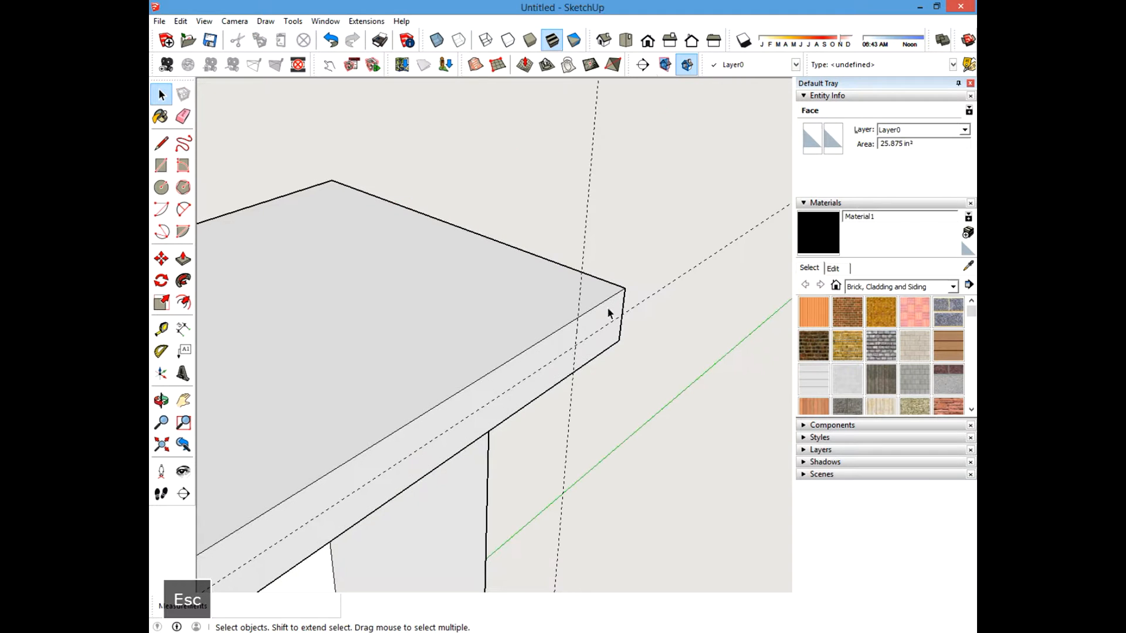
Erase the guide lines on this board with the Eraser.
{"action": "left_click", "coordinate": [183, 116]}
{"action": "left_click", "coordinate": [650, 281]}
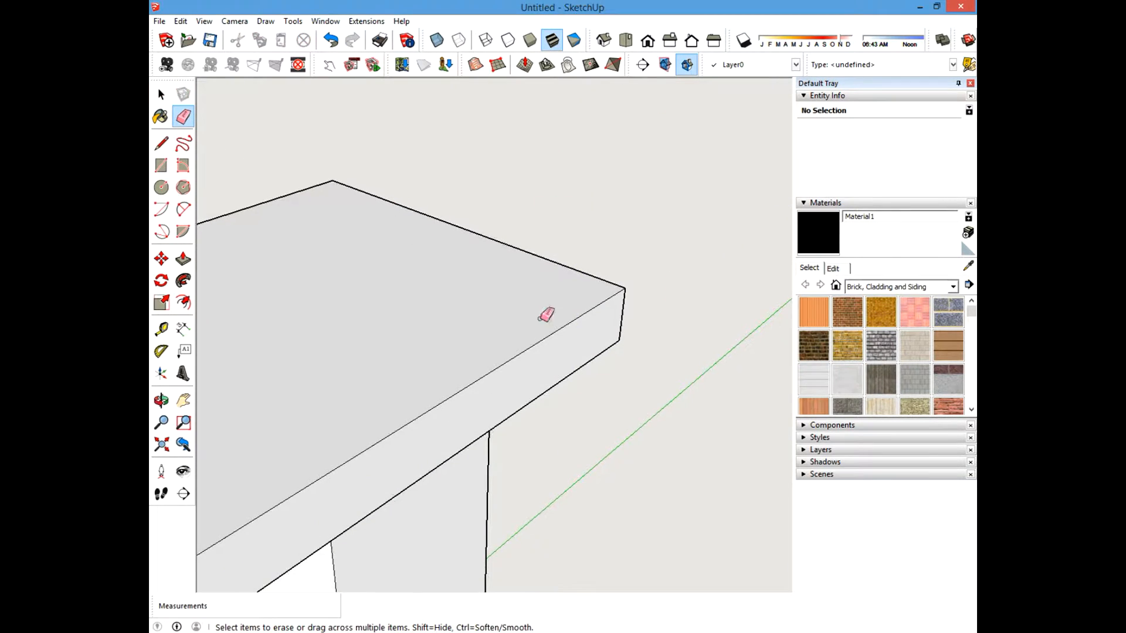
{"action": "middle_click_drag", "start_coordinate": [540, 317], "coordinate": [697, 205], "text": "shift"}
{"action": "scroll", "coordinate": [635, 327], "scroll_direction": "down", "scroll_amount": 5}
{"action": "middle_click_drag", "start_coordinate": [442, 417], "coordinate": [710, 208], "text": "shift"}
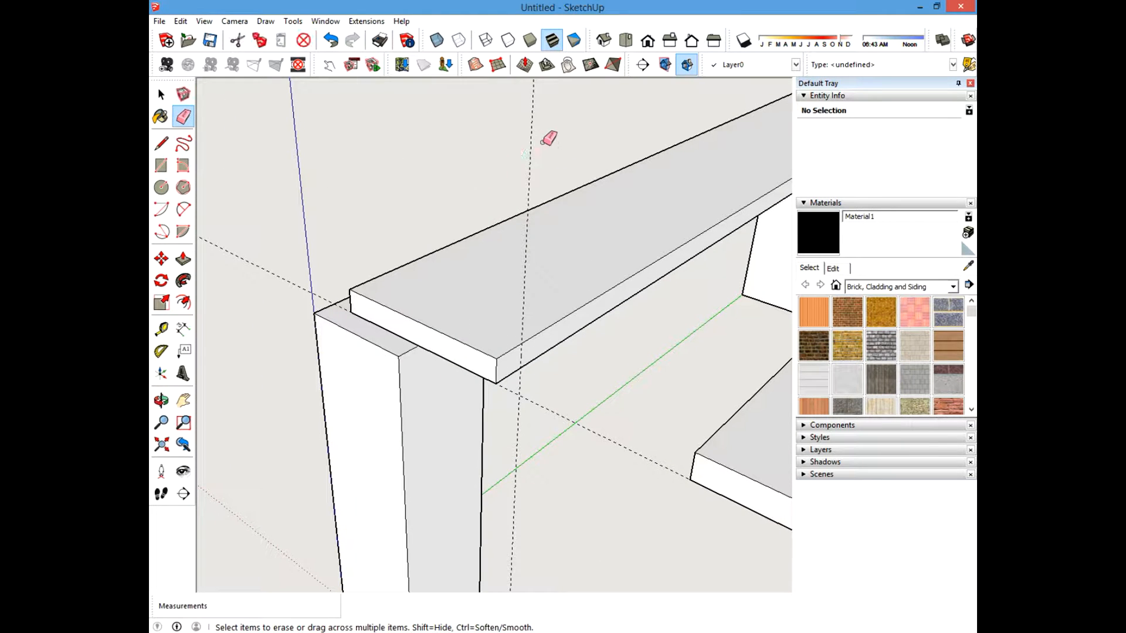
Open the other top board for editing and place a guide along its side face below the top edge.
{"action": "left_click", "coordinate": [161, 94]}
{"action": "middle_click_drag", "start_coordinate": [610, 230], "coordinate": [511, 335], "text": "shift"}
{"action": "middle_click_drag", "start_coordinate": [600, 278], "coordinate": [509, 320], "text": "shift"}
{"action": "scroll", "coordinate": [509, 320], "scroll_direction": "up", "scroll_amount": 3}
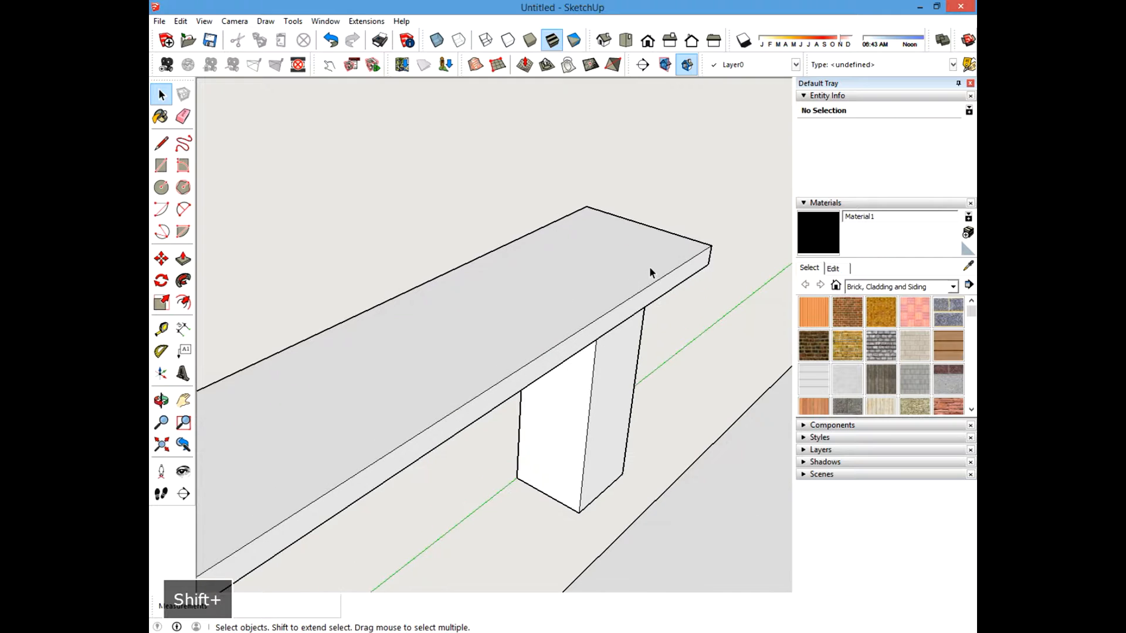
{"action": "double_click", "coordinate": [646, 264]}
{"action": "middle_click_drag", "start_coordinate": [664, 267], "coordinate": [481, 311], "text": "shift"}
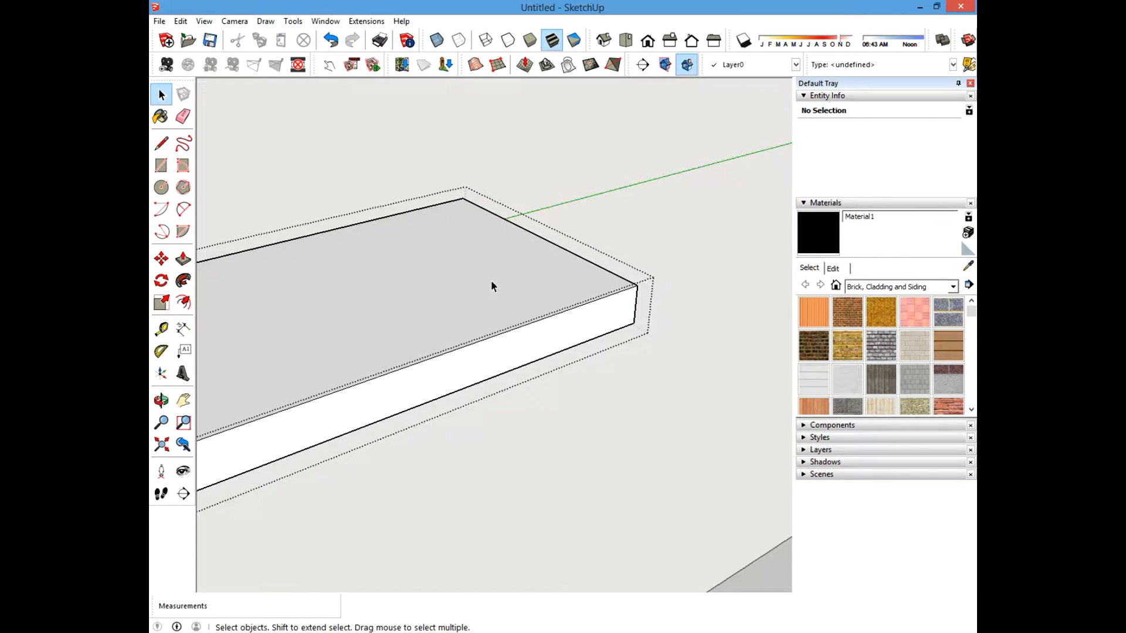
{"action": "left_click", "coordinate": [161, 329]}
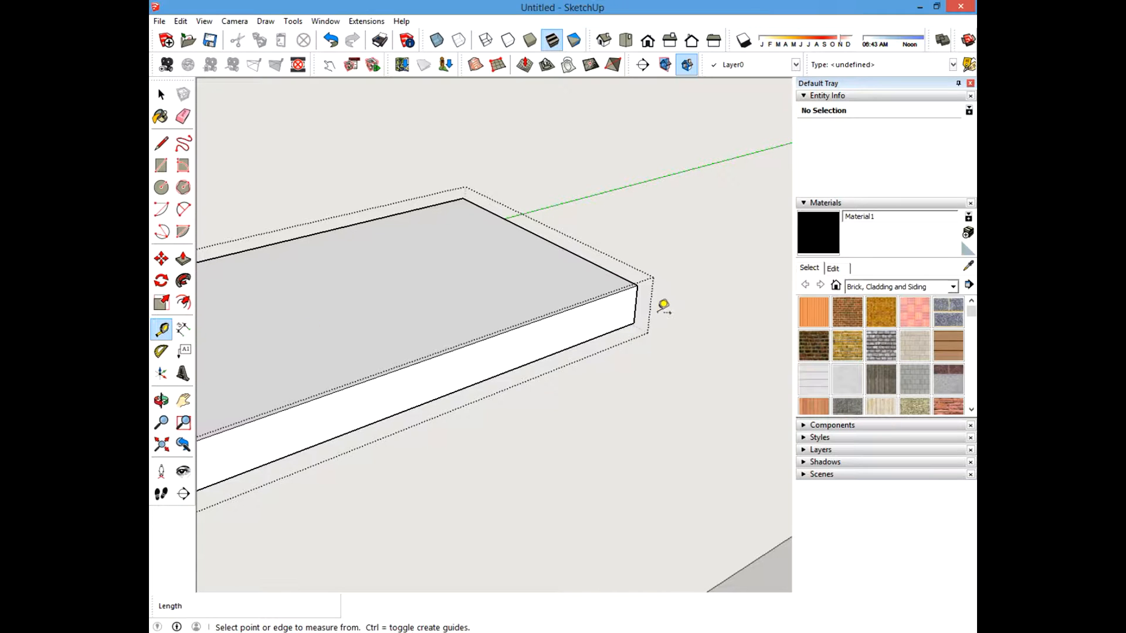
{"action": "left_click", "coordinate": [638, 303]}
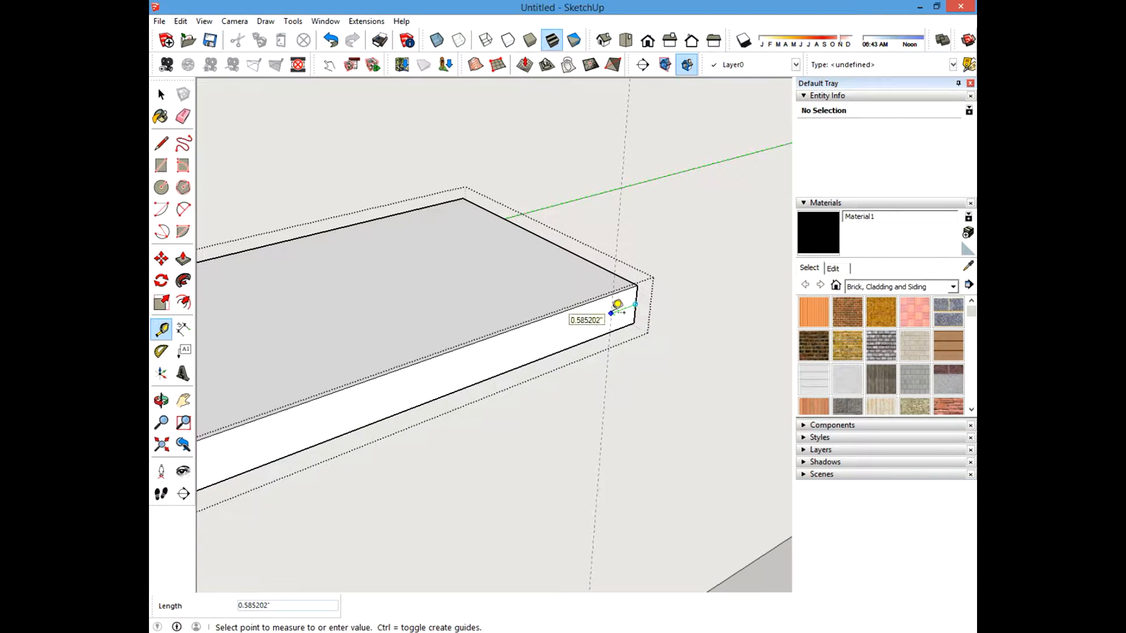
{"action": "key", "text": "Return"}
{"action": "scroll", "coordinate": [617, 304], "scroll_direction": "up", "scroll_amount": 3}
{"action": "left_click", "coordinate": [635, 259]}
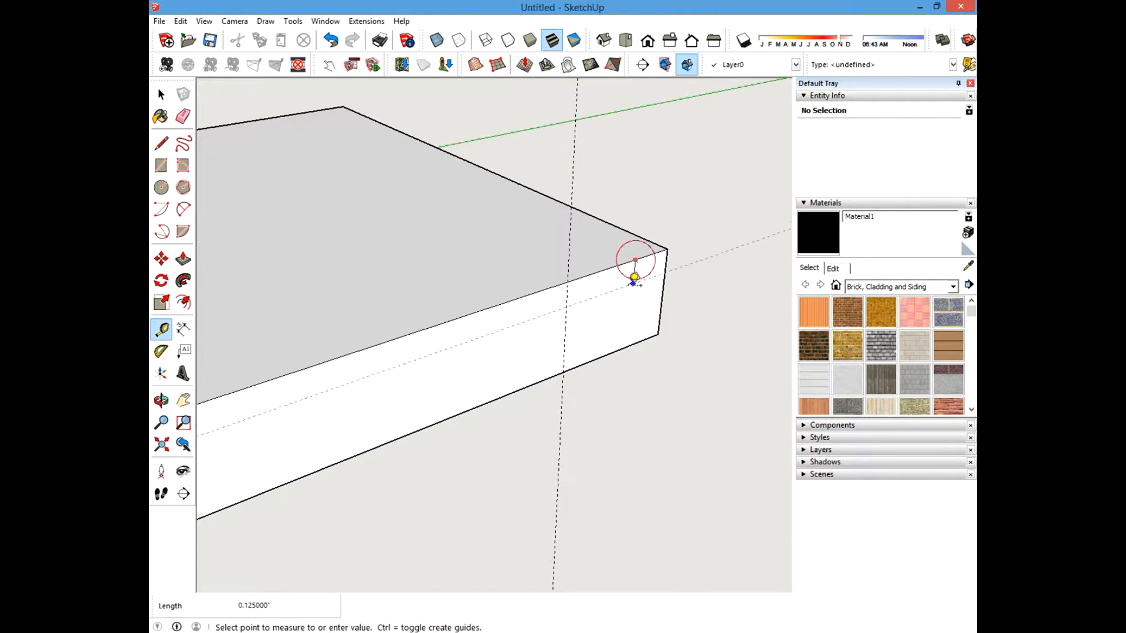
{"action": "left_click", "coordinate": [663, 293]}
Place a guide 1 inch in from the board's end.
{"action": "middle_click_drag", "start_coordinate": [592, 277], "coordinate": [691, 253], "text": "shift"}
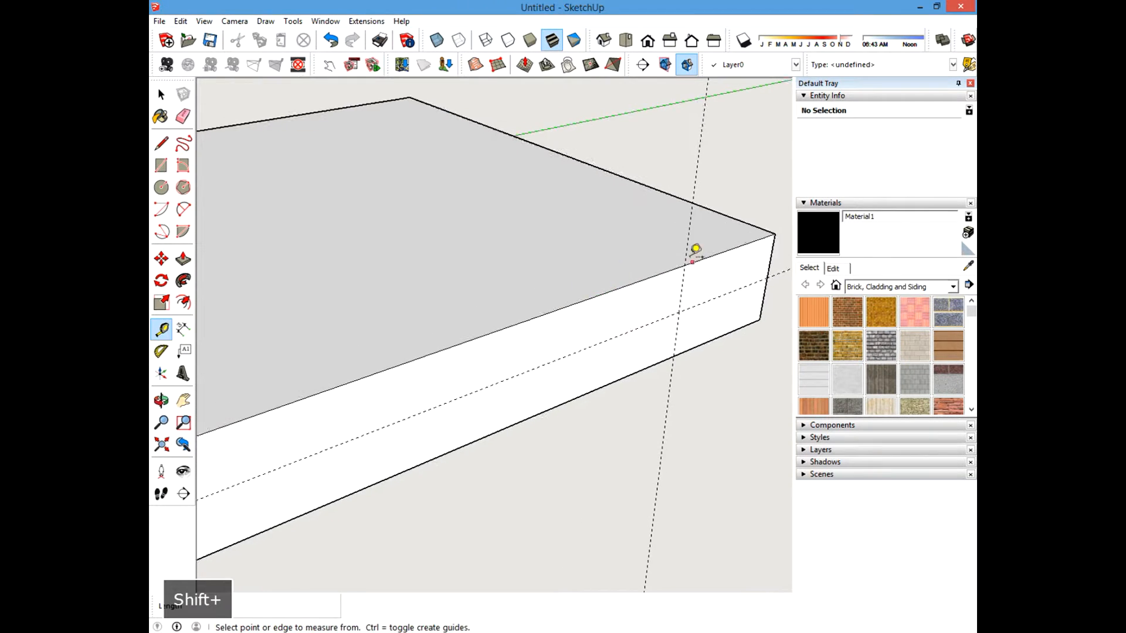
{"action": "scroll", "coordinate": [651, 274], "scroll_direction": "down", "scroll_amount": 4}
{"action": "scroll", "coordinate": [651, 275], "scroll_direction": "down", "scroll_amount": 3}
{"action": "middle_click_drag", "start_coordinate": [372, 356], "coordinate": [814, 234], "text": "shift"}
{"action": "middle_click_drag", "start_coordinate": [256, 412], "coordinate": [592, 296], "text": "shift"}
{"action": "scroll", "coordinate": [607, 340], "scroll_direction": "up", "scroll_amount": 5}
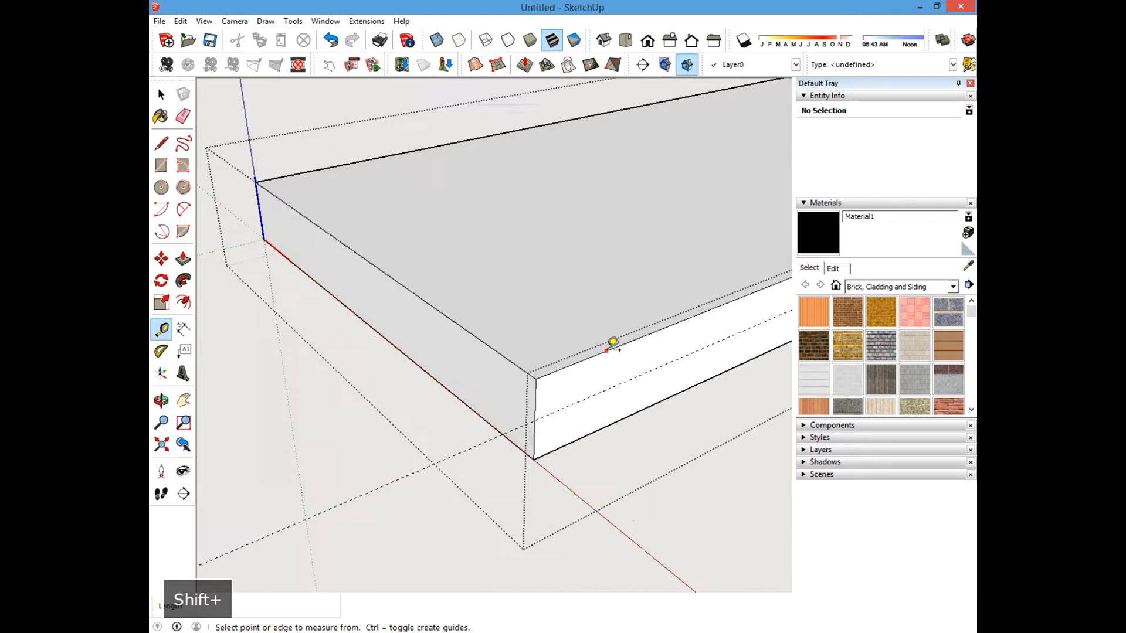
{"action": "left_click", "coordinate": [527, 400]}
{"action": "key", "text": "Return"}
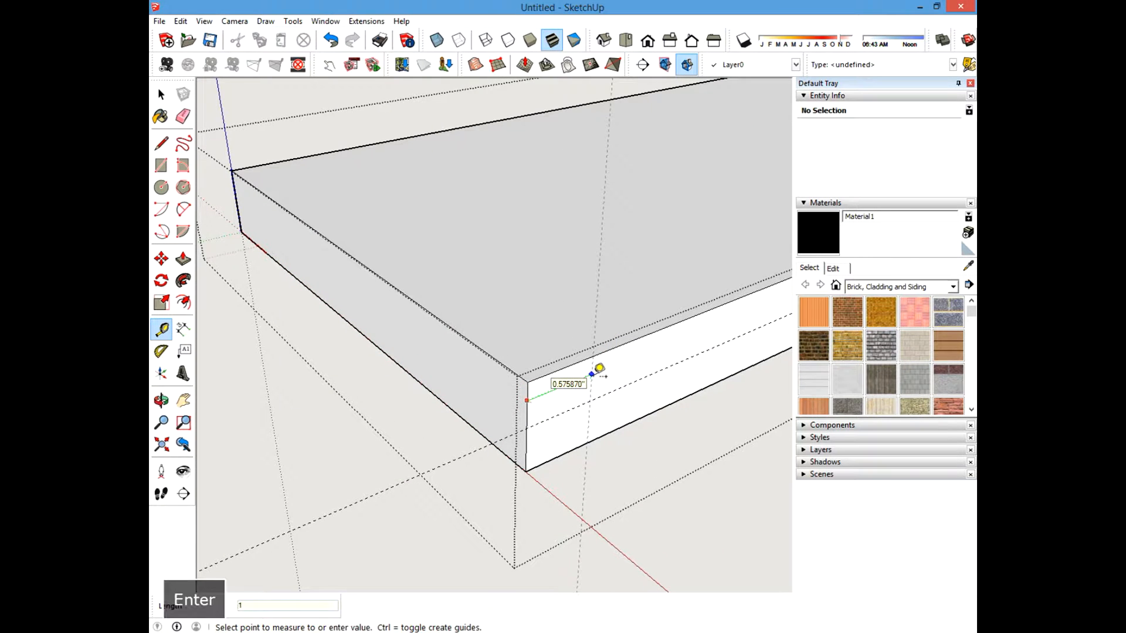
Draw a circle of radius .125 inch centred on the guide intersection on the board's side face.
{"action": "left_click", "coordinate": [162, 94]}
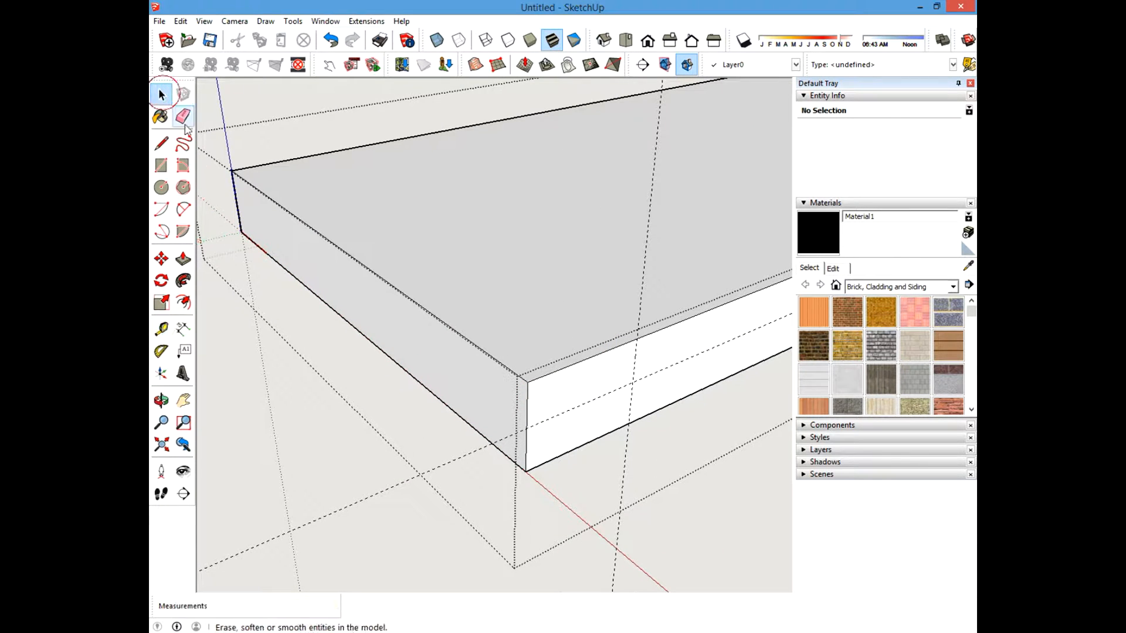
{"action": "left_click", "coordinate": [161, 187]}
{"action": "left_click", "coordinate": [633, 382]}
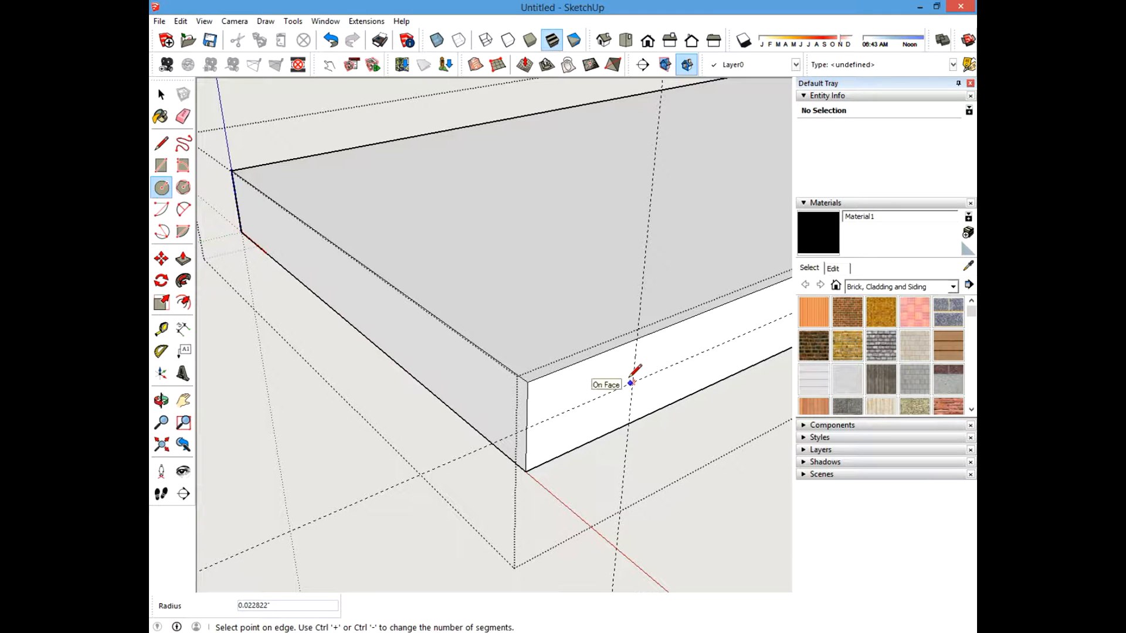
{"action": "type", "text": ".125"}
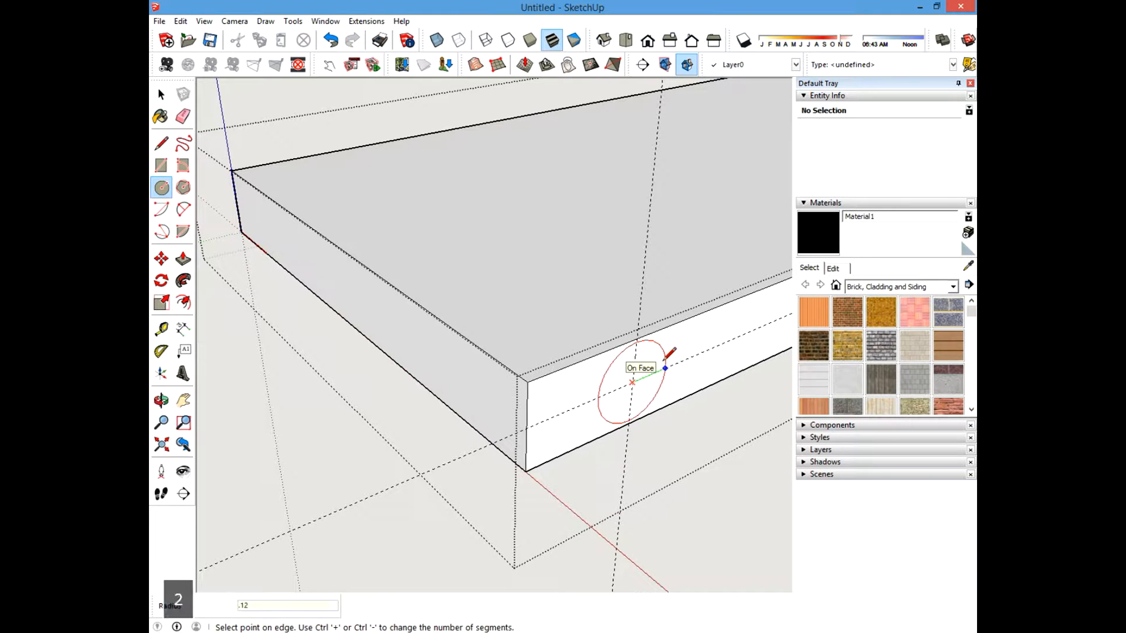
{"action": "key", "text": "Return"}
Push the circle 1 inch into the board to make a hole.
{"action": "left_click", "coordinate": [165, 92]}
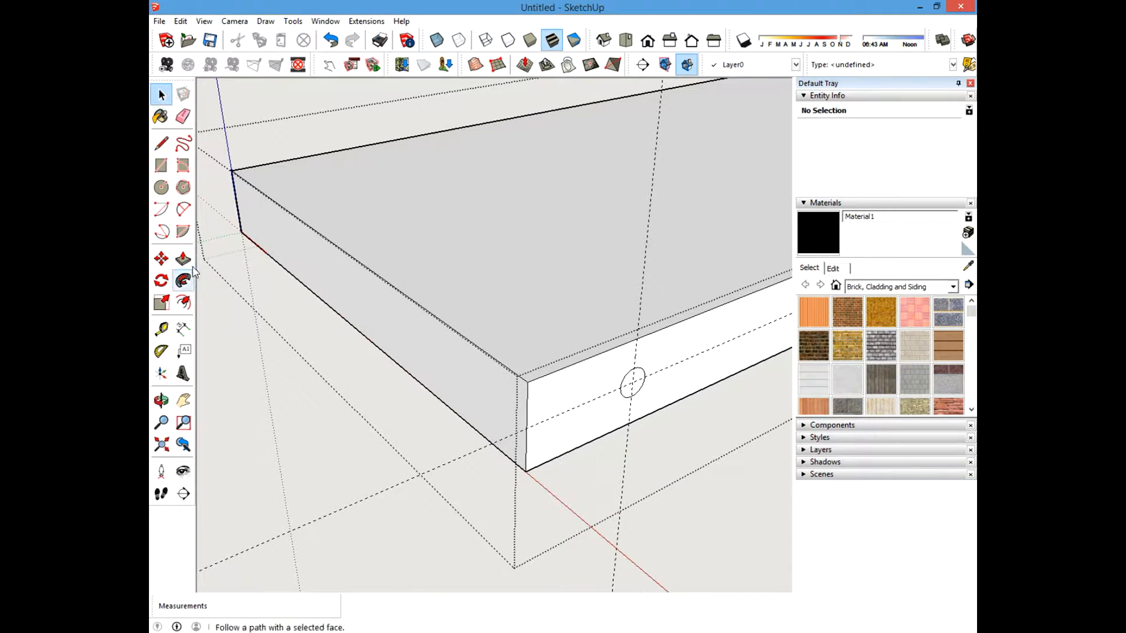
{"action": "left_click", "coordinate": [183, 258]}
{"action": "left_click", "coordinate": [632, 387]}
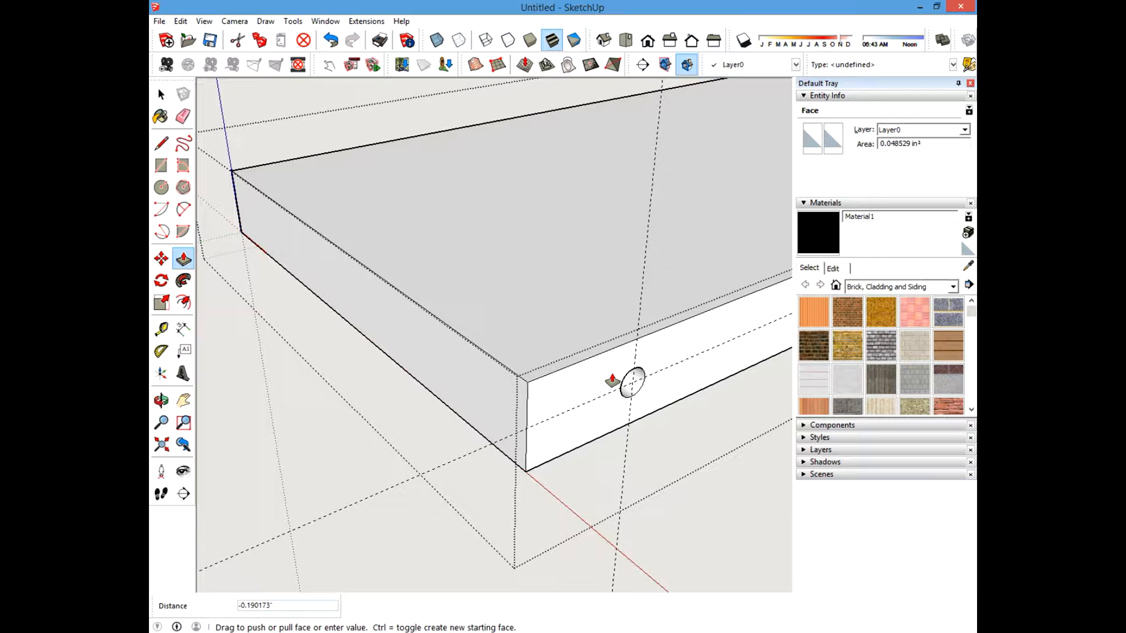
{"action": "type", "text": "1"}
{"action": "key", "text": "Return"}
{"action": "left_click", "coordinate": [160, 94]}
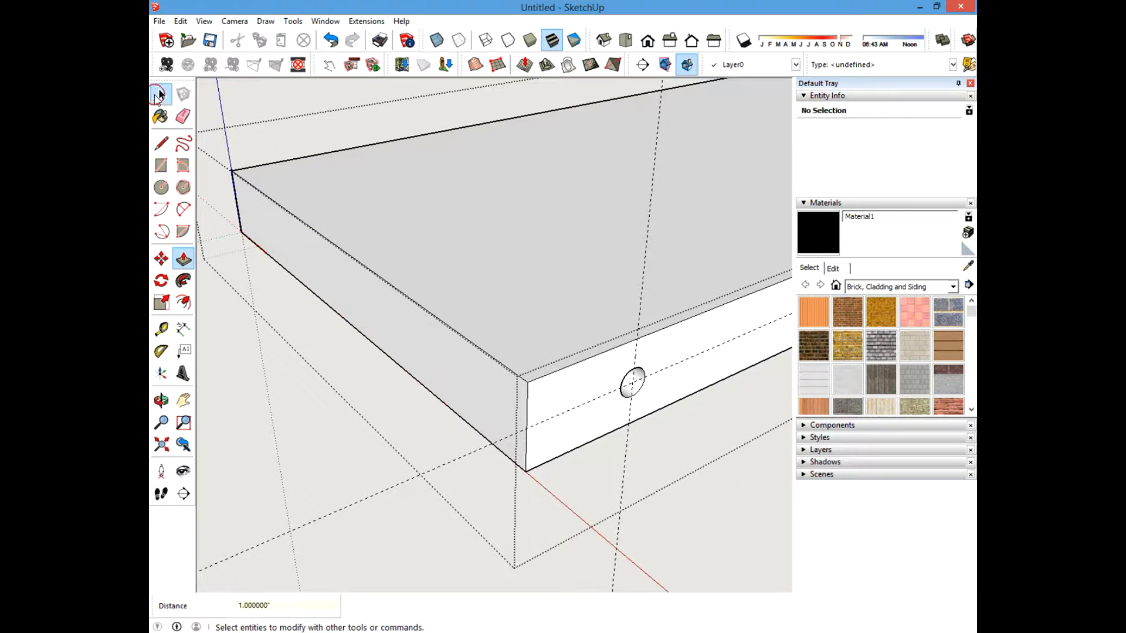
{"action": "scroll", "coordinate": [627, 402], "scroll_direction": "up", "scroll_amount": 3}
{"action": "middle_click_drag", "start_coordinate": [672, 367], "coordinate": [645, 360], "text": "shift"}
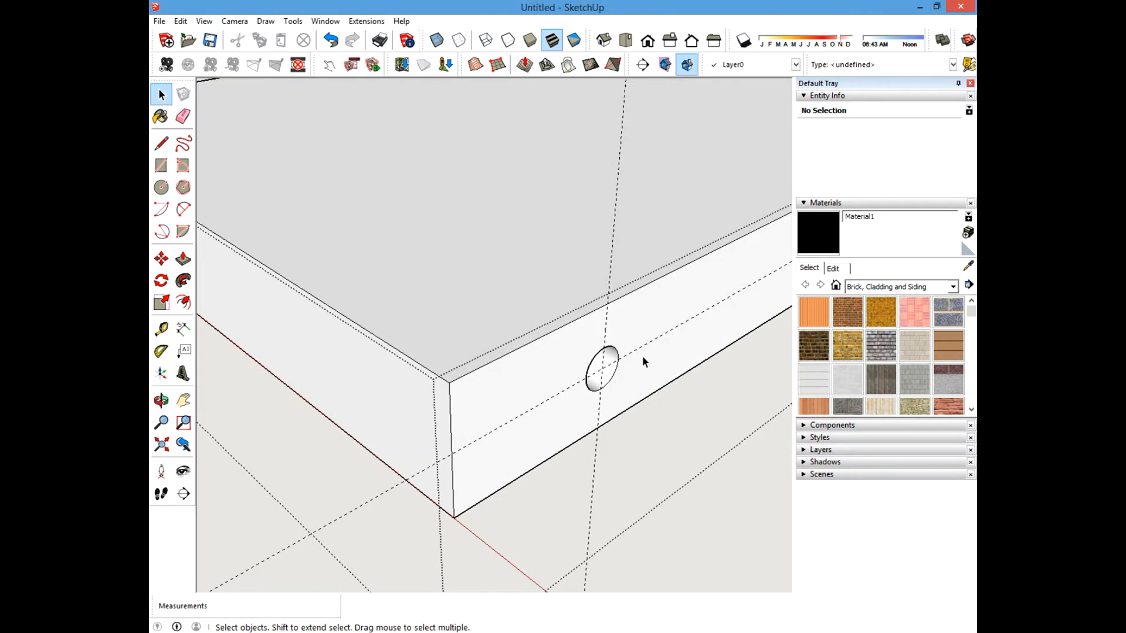
Temporarily hide the board's top face to inspect the drilled hole inside, then unhide all geometry.
{"action": "scroll", "coordinate": [643, 359], "scroll_direction": "down", "scroll_amount": 2}
{"action": "middle_click_drag", "start_coordinate": [575, 352], "coordinate": [500, 396]}
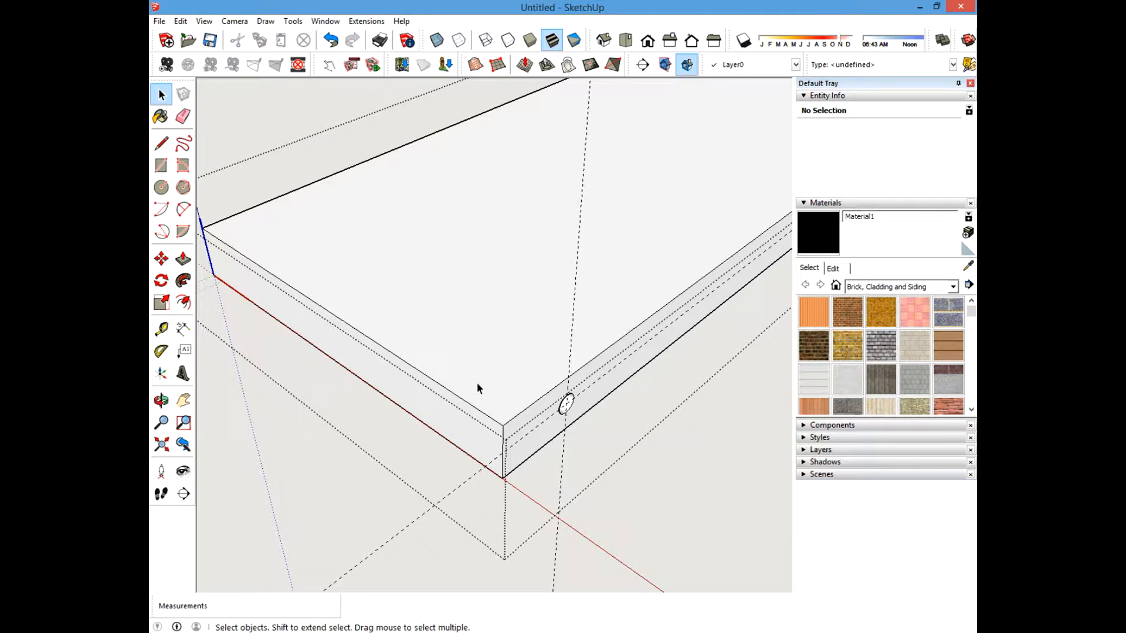
{"action": "left_click", "coordinate": [527, 349]}
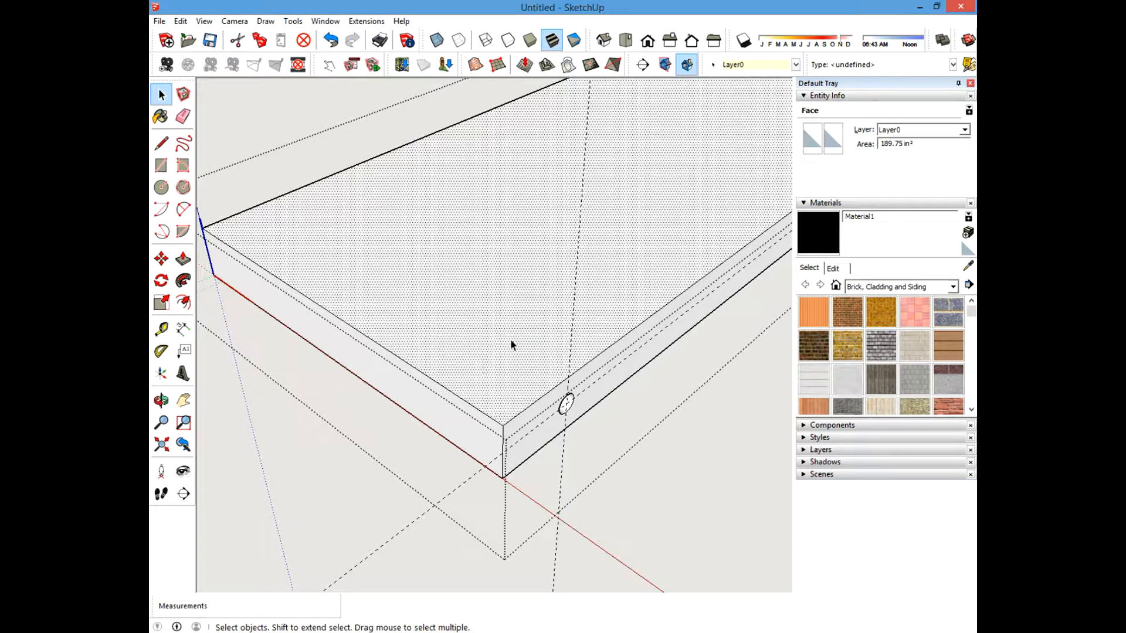
{"action": "left_click", "coordinate": [673, 502]}
{"action": "scroll", "coordinate": [599, 472], "scroll_direction": "up", "scroll_amount": 4}
{"action": "scroll", "coordinate": [539, 416], "scroll_direction": "down", "scroll_amount": 8}
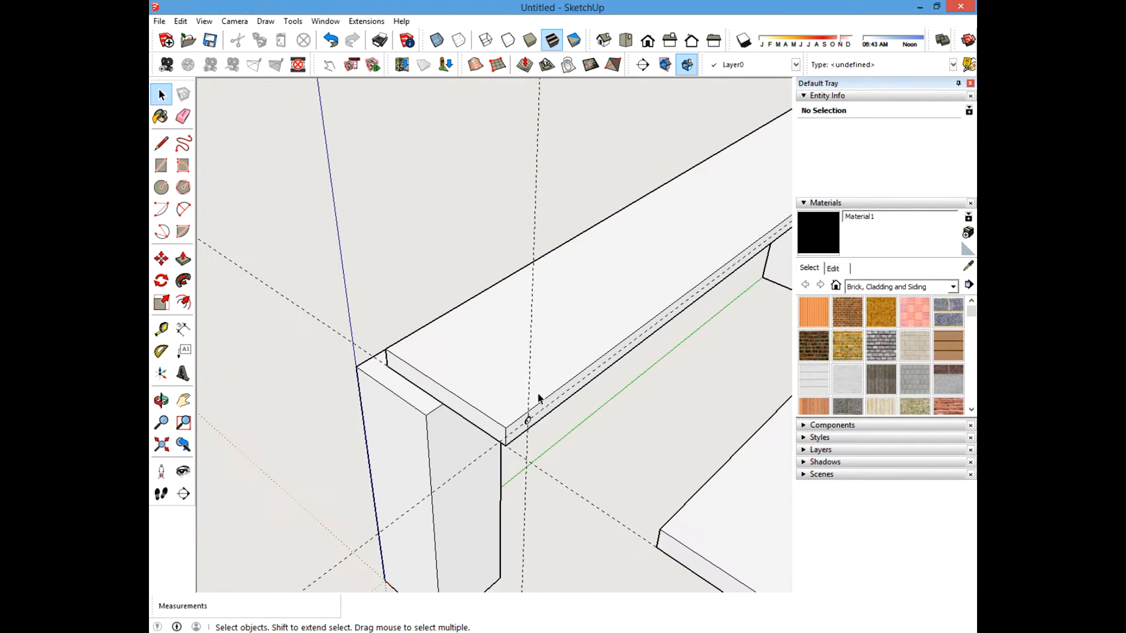
{"action": "left_click", "coordinate": [488, 340]}
{"action": "scroll", "coordinate": [510, 412], "scroll_direction": "up", "scroll_amount": 3}
{"action": "double_click", "coordinate": [511, 356]}
{"action": "scroll", "coordinate": [520, 395], "scroll_direction": "up", "scroll_amount": 3}
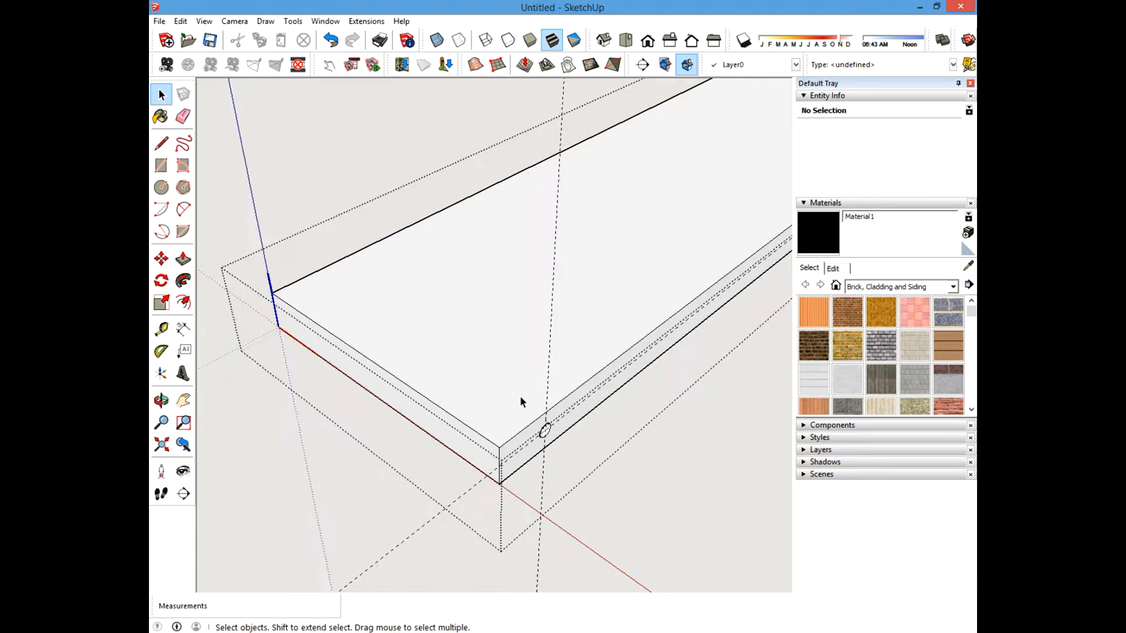
{"action": "left_click", "coordinate": [498, 347]}
{"action": "right_click", "coordinate": [466, 313]}
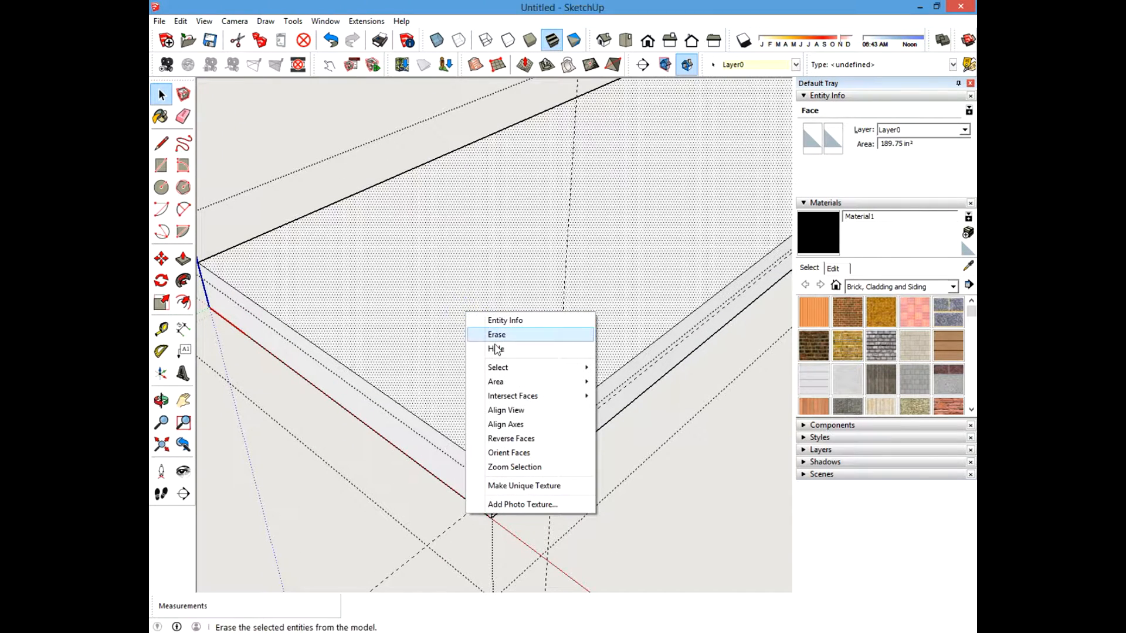
{"action": "left_click", "coordinate": [497, 349]}
{"action": "middle_click_drag", "start_coordinate": [476, 429], "coordinate": [279, 361]}
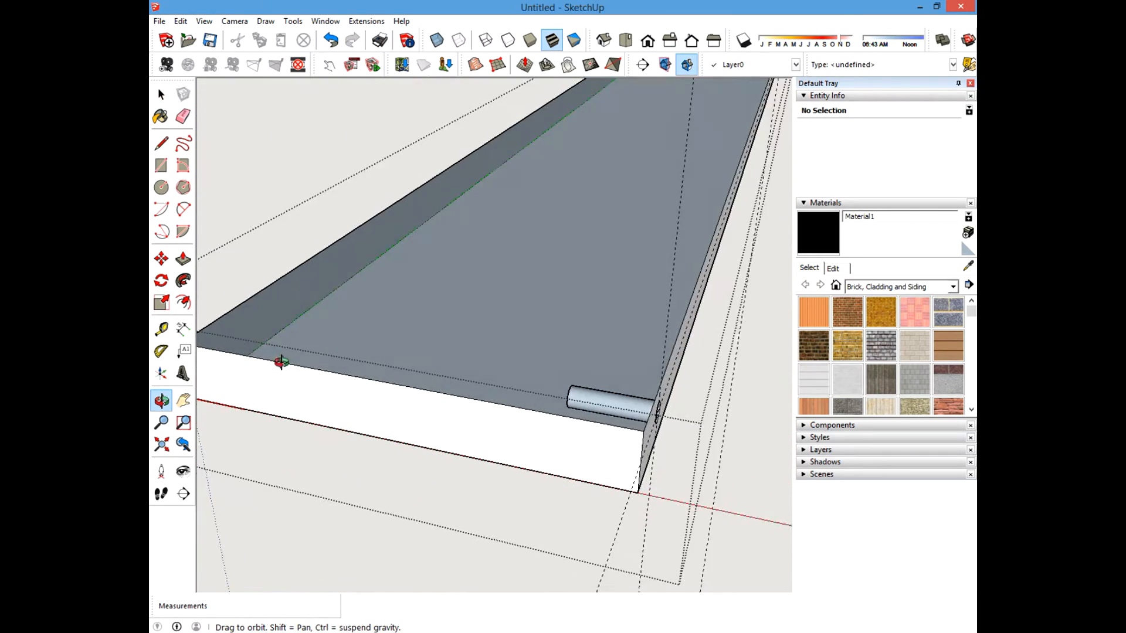
{"action": "middle_click_drag", "start_coordinate": [526, 319], "coordinate": [356, 363]}
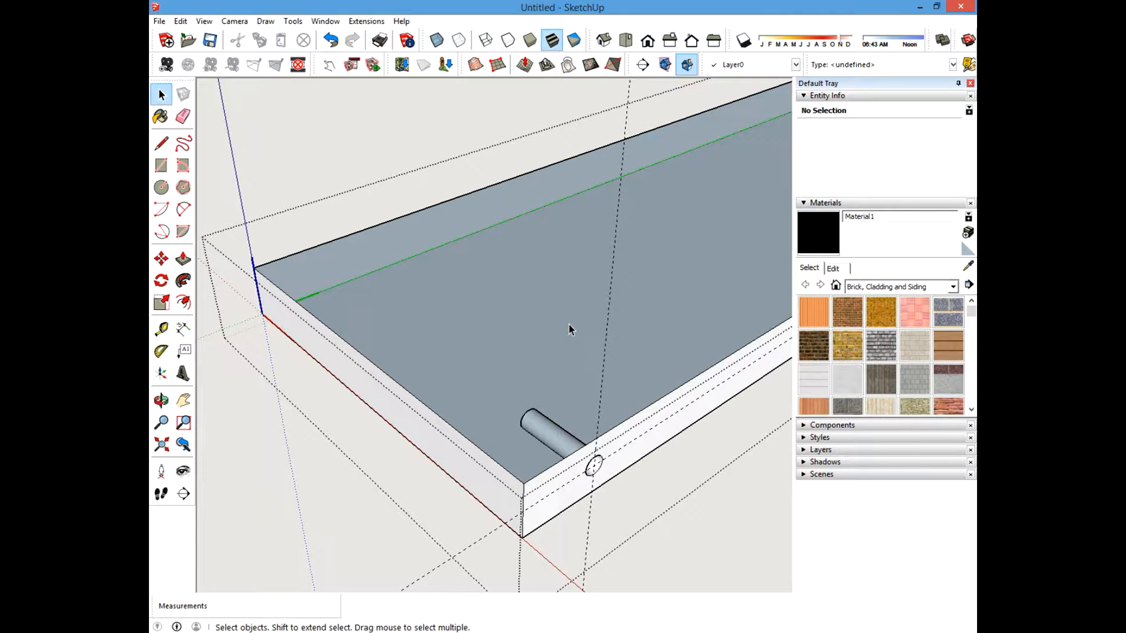
{"action": "middle_click_drag", "start_coordinate": [550, 342], "coordinate": [596, 339]}
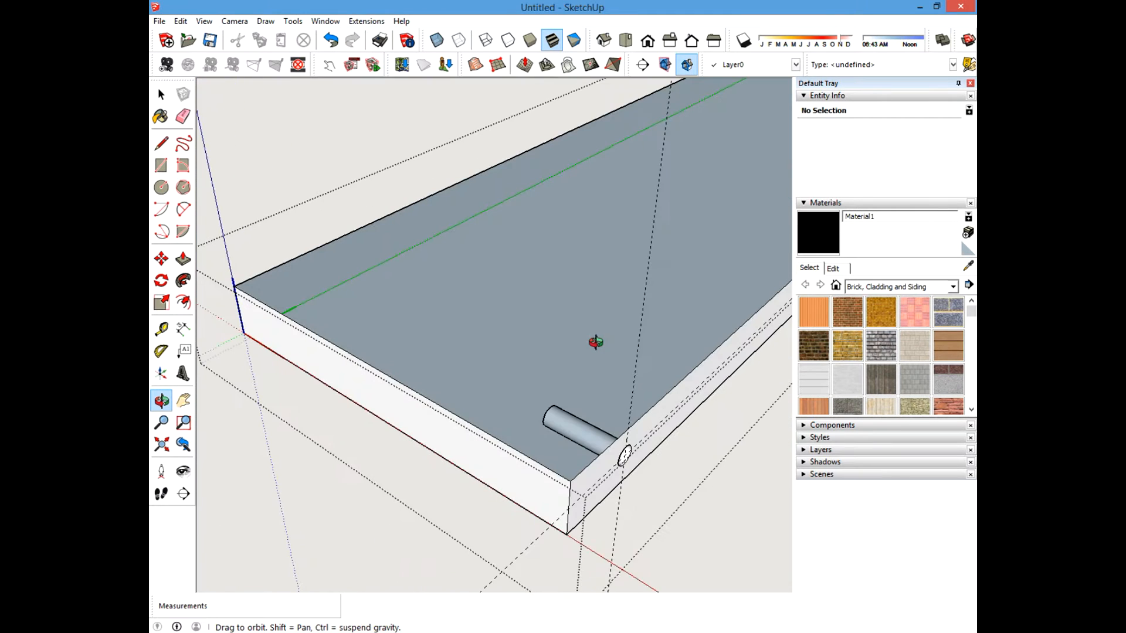
{"action": "left_click", "coordinate": [181, 21]}
{"action": "mouse_move", "coordinate": [327, 206]}
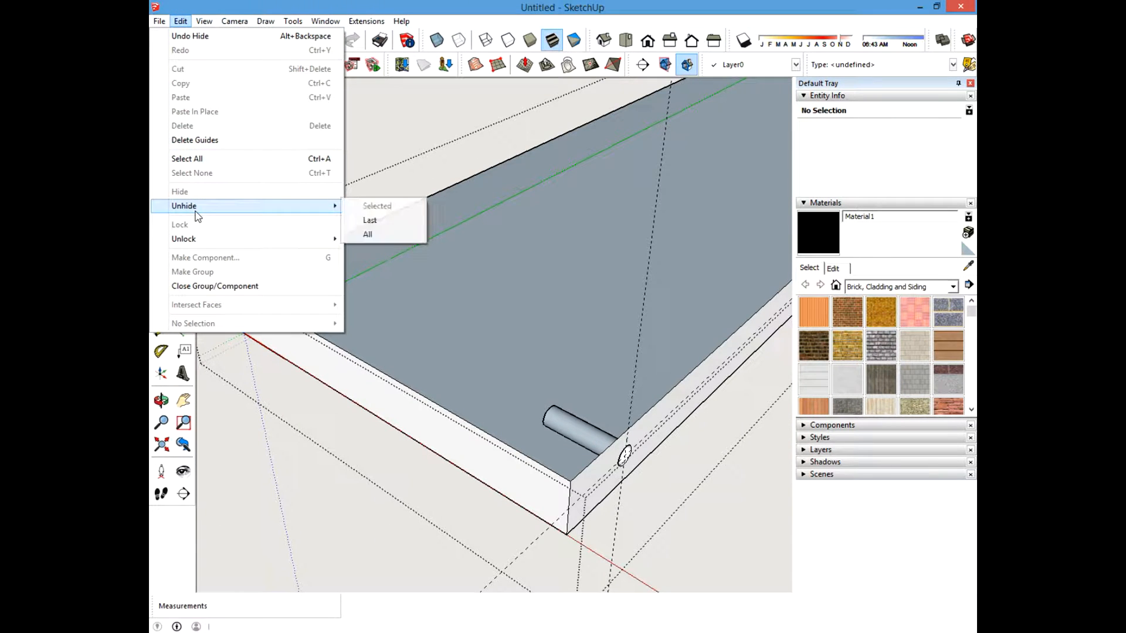
{"action": "left_click", "coordinate": [369, 235]}
Hide the board's top face again to view the hole from another angle, then unhide everything.
{"action": "middle_click_drag", "start_coordinate": [533, 512], "coordinate": [475, 302]}
{"action": "scroll", "coordinate": [458, 392], "scroll_direction": "down", "scroll_amount": 3}
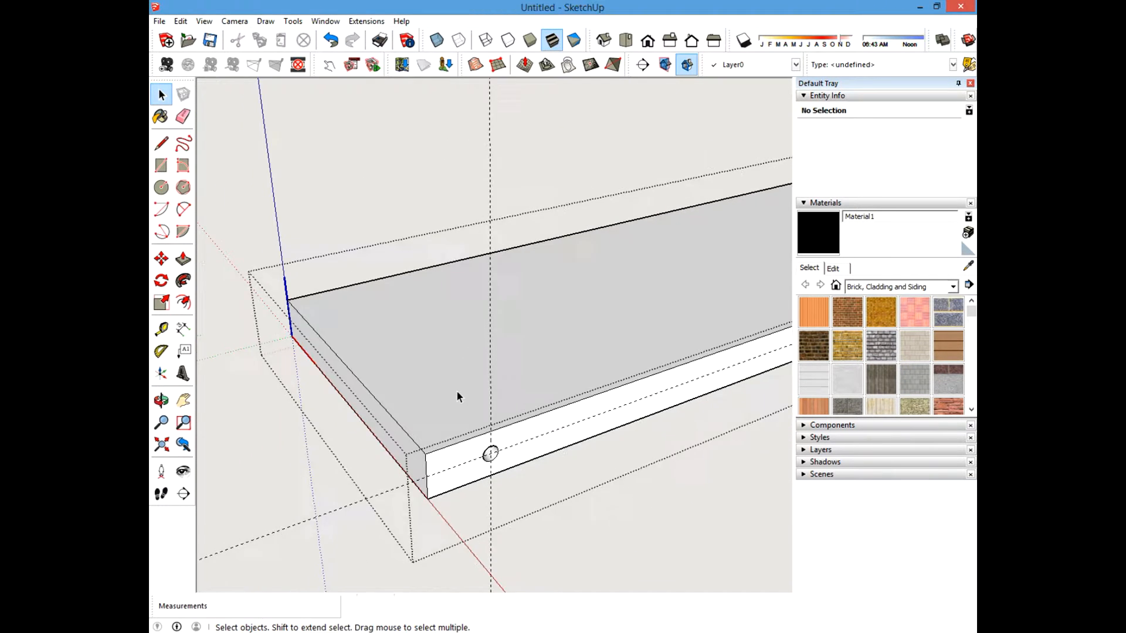
{"action": "left_click", "coordinate": [435, 340]}
{"action": "right_click", "coordinate": [435, 341]}
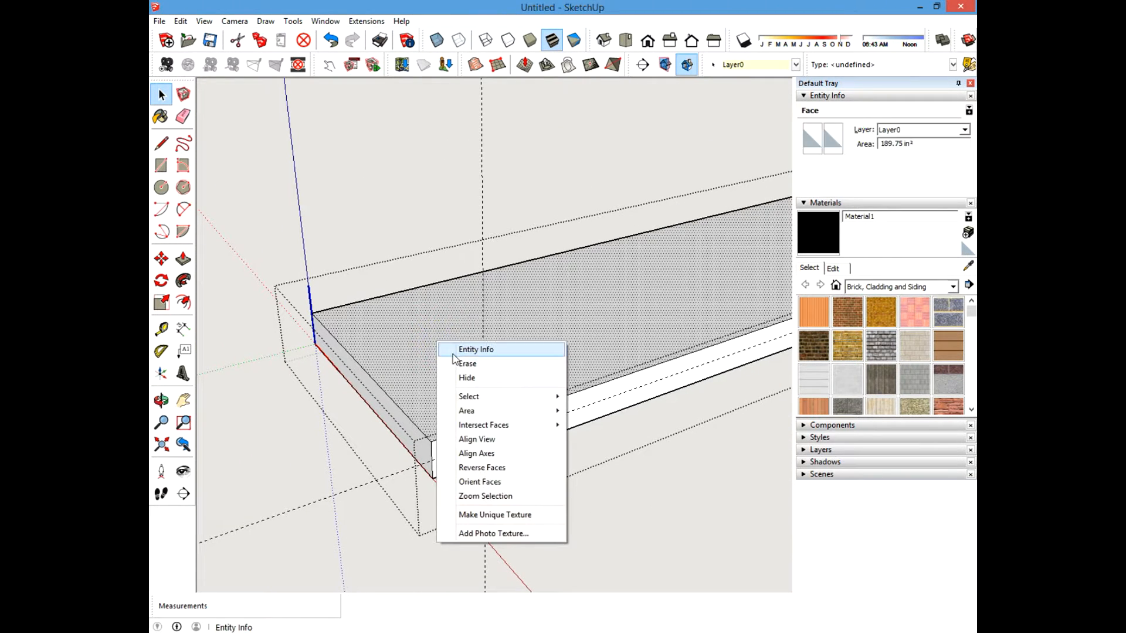
{"action": "left_click", "coordinate": [460, 374]}
{"action": "middle_click_drag", "start_coordinate": [291, 491], "coordinate": [462, 404]}
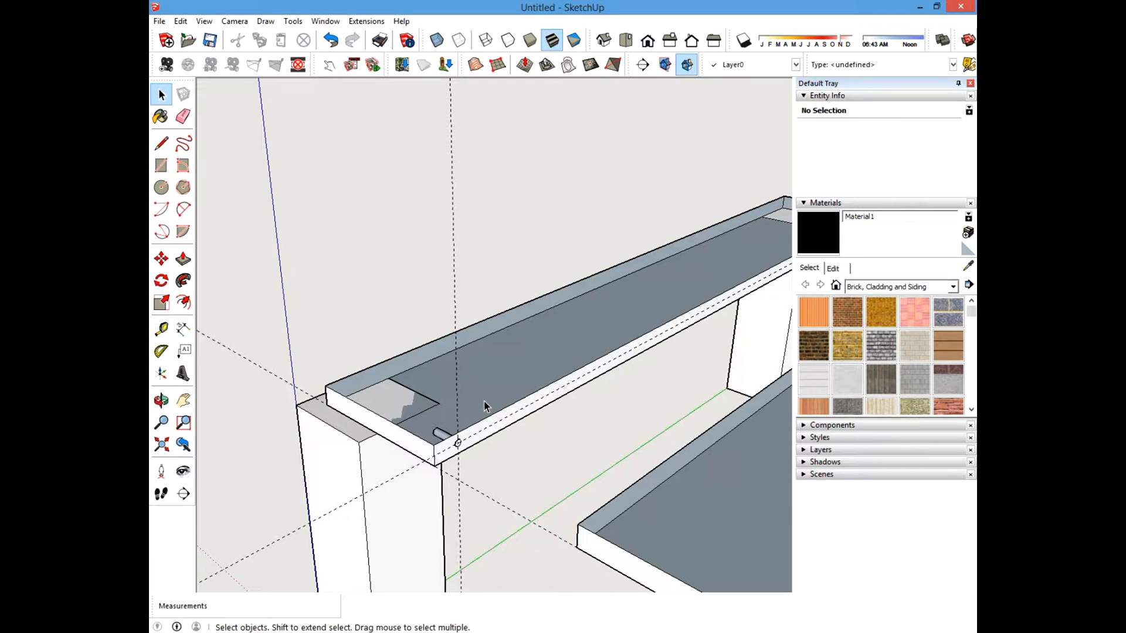
{"action": "left_click", "coordinate": [181, 21]}
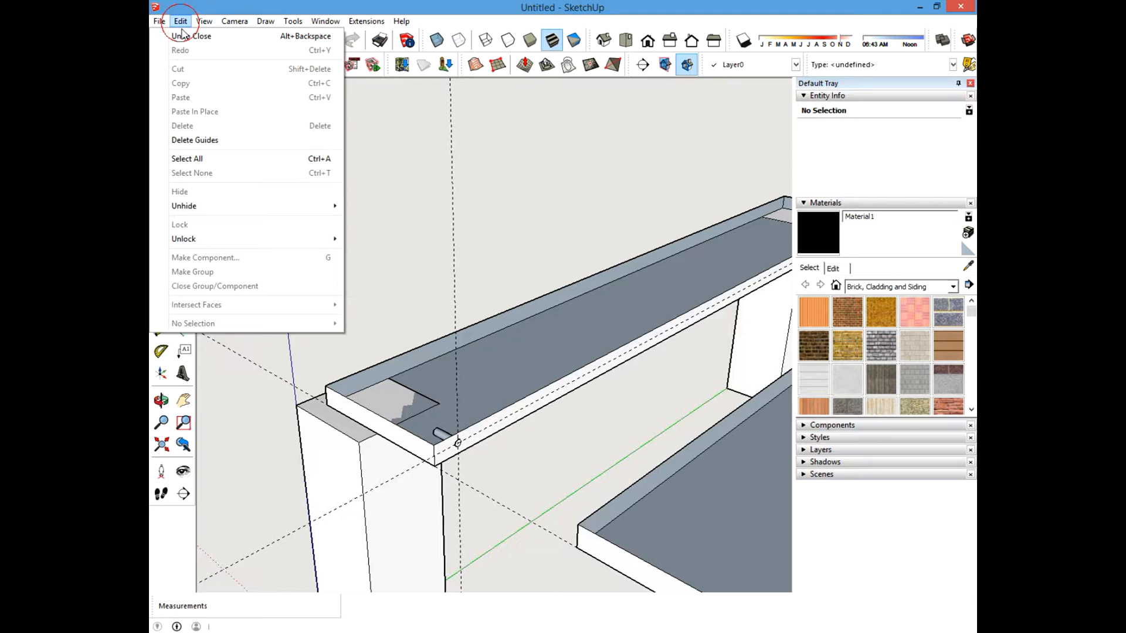
{"action": "left_click", "coordinate": [185, 205]}
{"action": "left_click", "coordinate": [411, 236]}
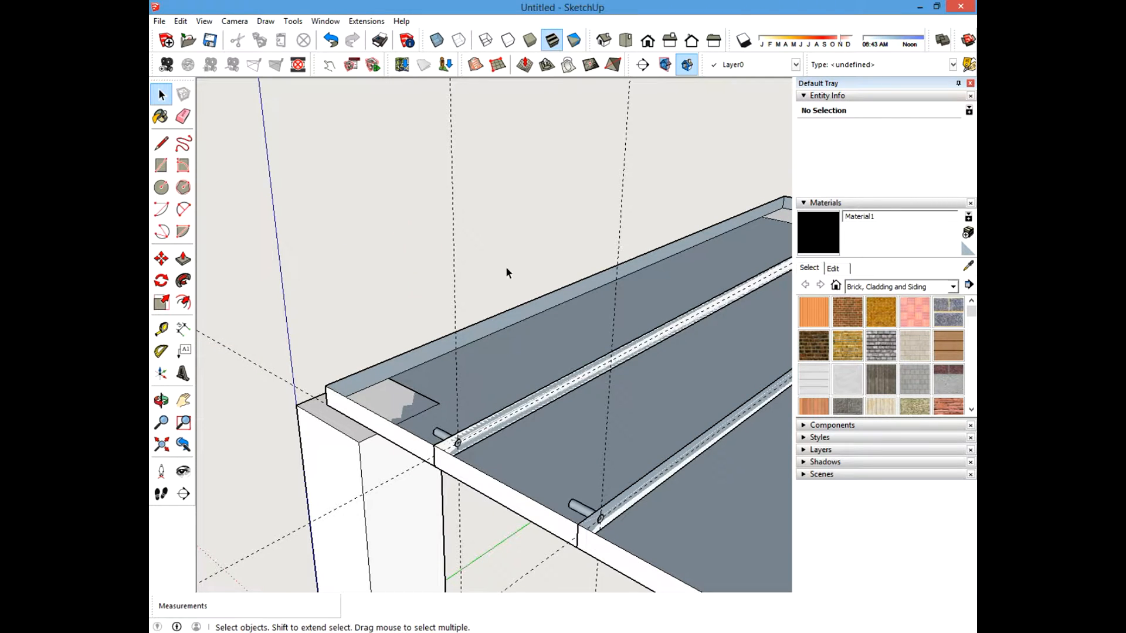
Hide the whole top board component to check the hole from below, then unhide all.
{"action": "scroll", "coordinate": [417, 249], "scroll_direction": "down", "scroll_amount": 3}
{"action": "scroll", "coordinate": [477, 335], "scroll_direction": "up", "scroll_amount": 3}
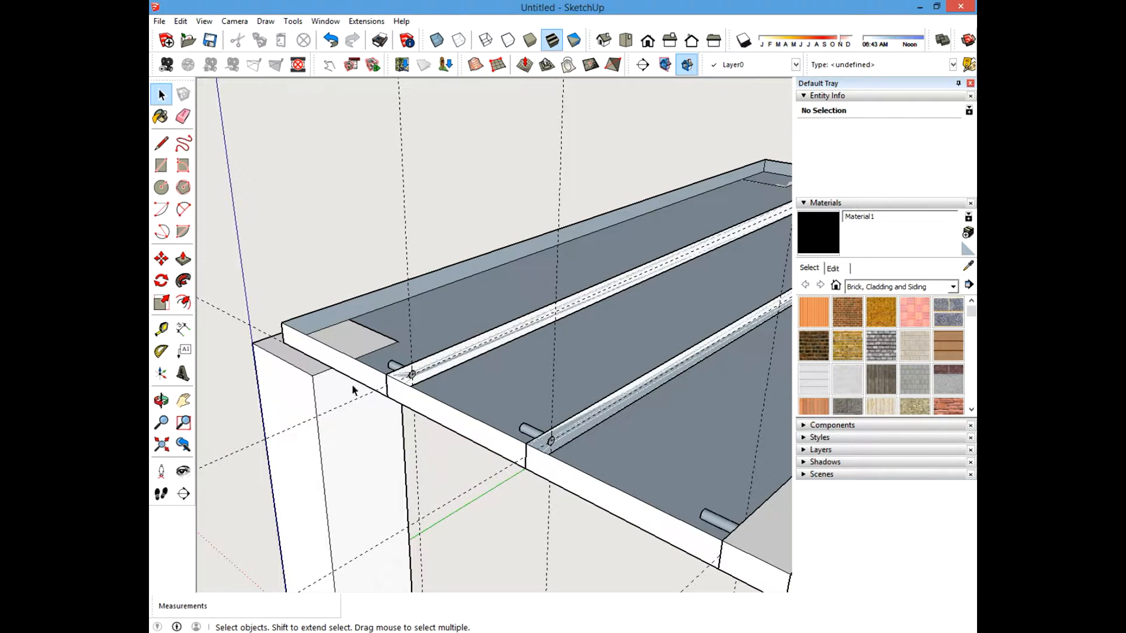
{"action": "left_click", "coordinate": [504, 392]}
{"action": "right_click", "coordinate": [498, 386]}
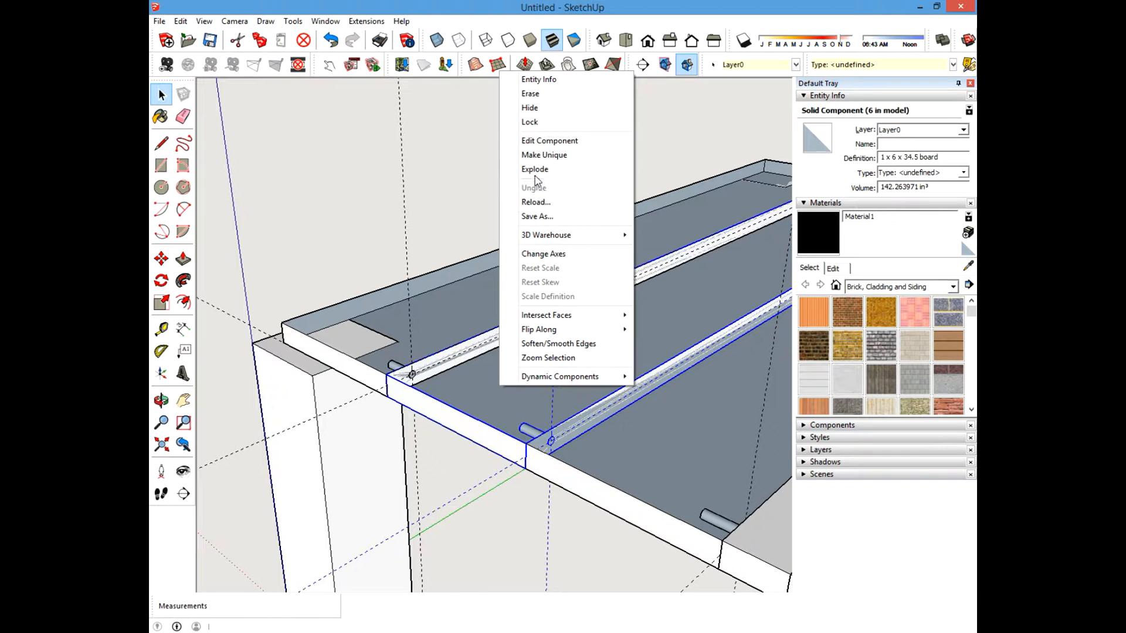
{"action": "left_click", "coordinate": [529, 108]}
{"action": "scroll", "coordinate": [430, 310], "scroll_direction": "up", "scroll_amount": 5}
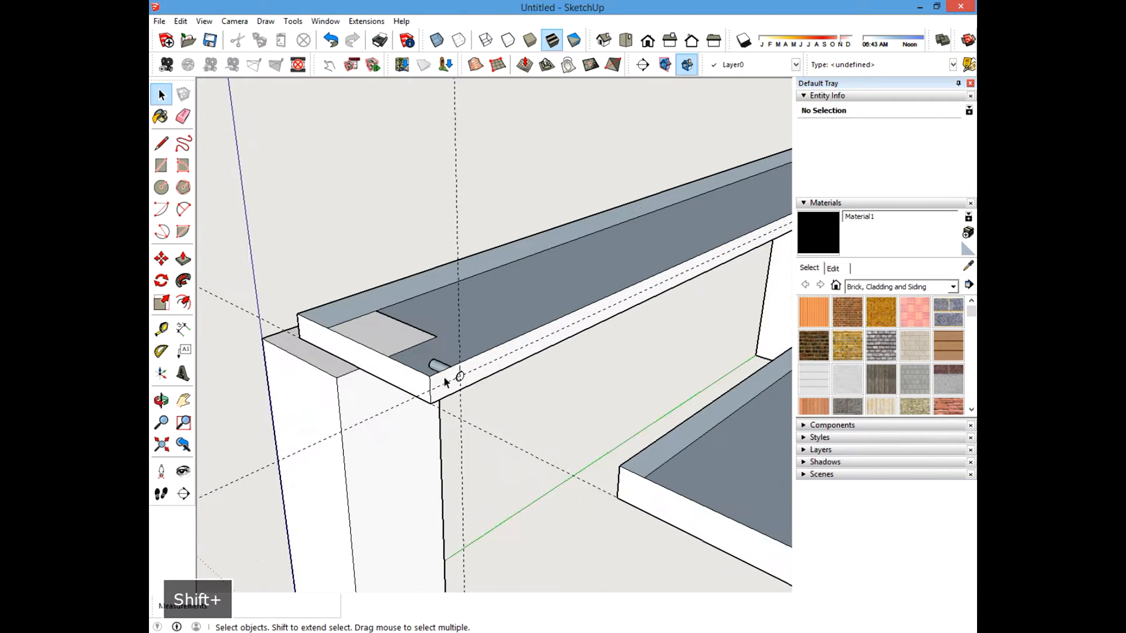
{"action": "middle_click_drag", "start_coordinate": [448, 392], "coordinate": [435, 364]}
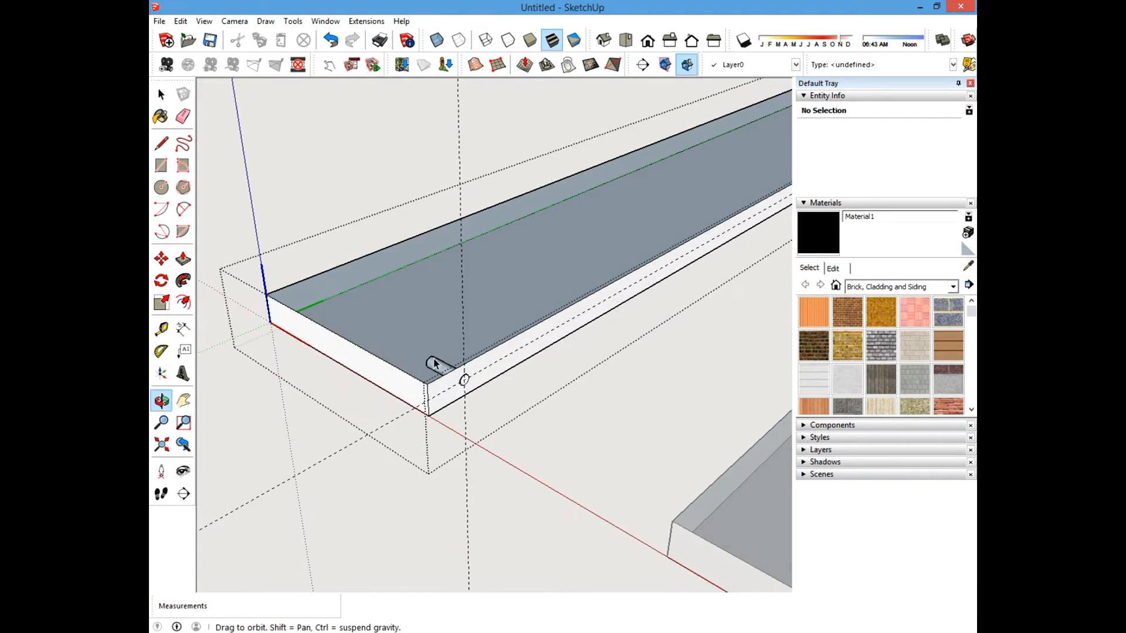
{"action": "left_click", "coordinate": [181, 21]}
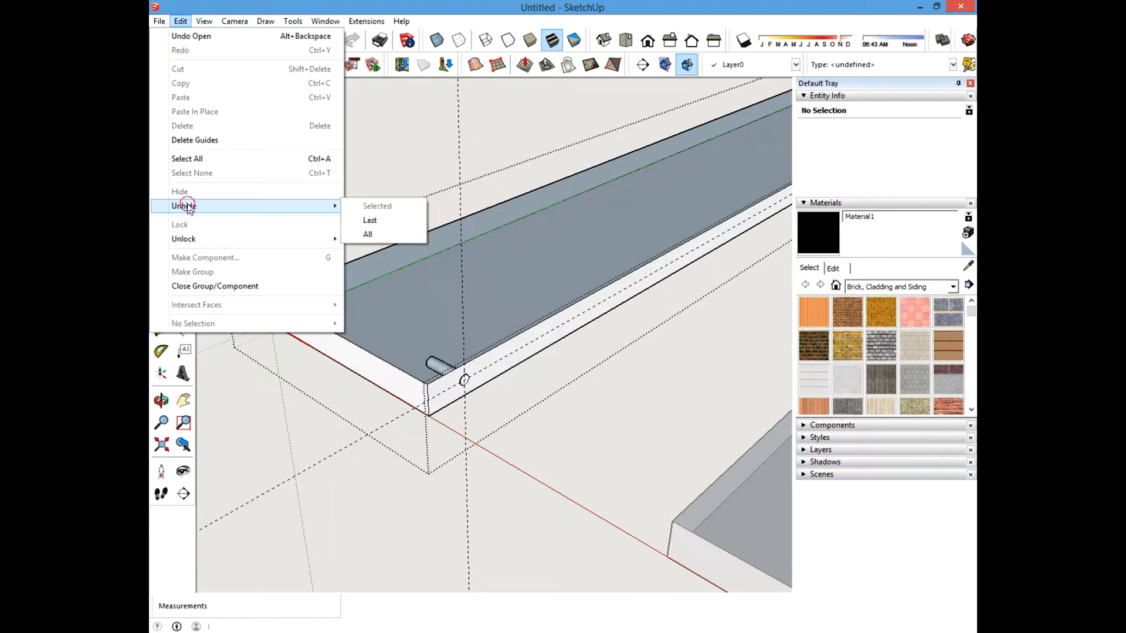
{"action": "left_click", "coordinate": [407, 234]}
Draw a circle of radius .125 inch at the guide intersection near the board's other end.
{"action": "middle_click_drag", "start_coordinate": [641, 287], "coordinate": [455, 322], "text": "shift"}
{"action": "scroll", "coordinate": [450, 404], "scroll_direction": "down", "scroll_amount": 5}
{"action": "scroll", "coordinate": [405, 344], "scroll_direction": "up", "scroll_amount": 4}
{"action": "scroll", "coordinate": [406, 342], "scroll_direction": "up", "scroll_amount": 2}
{"action": "middle_click_drag", "start_coordinate": [461, 388], "coordinate": [252, 506], "text": "shift"}
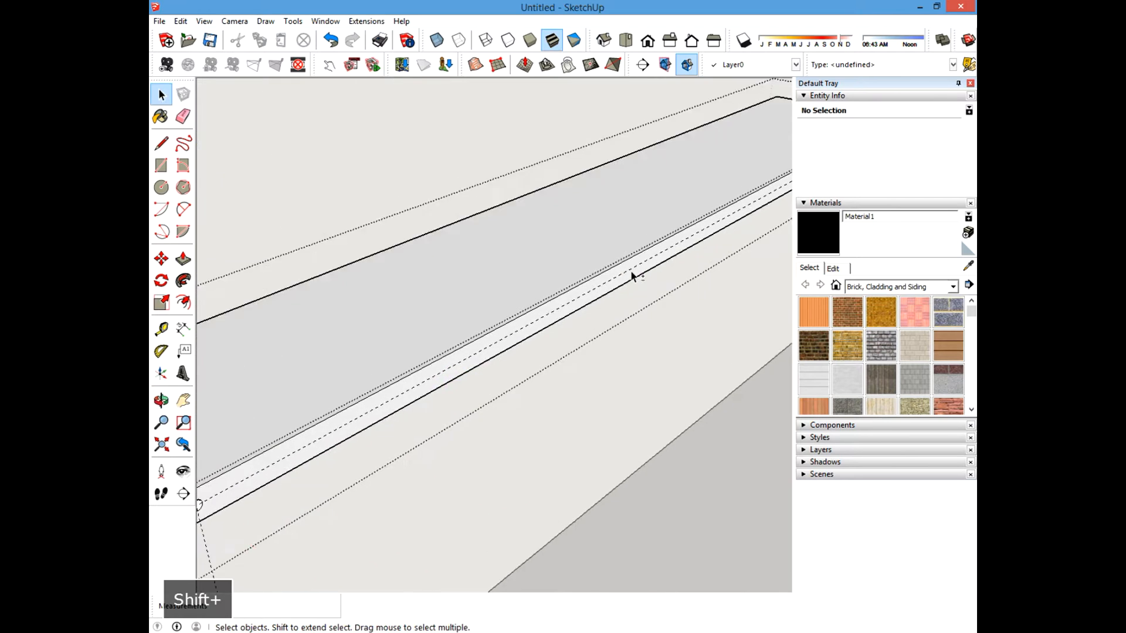
{"action": "middle_click_drag", "start_coordinate": [632, 273], "coordinate": [490, 381], "text": "shift"}
{"action": "scroll", "coordinate": [492, 381], "scroll_direction": "up", "scroll_amount": 4}
{"action": "key", "text": "c"}
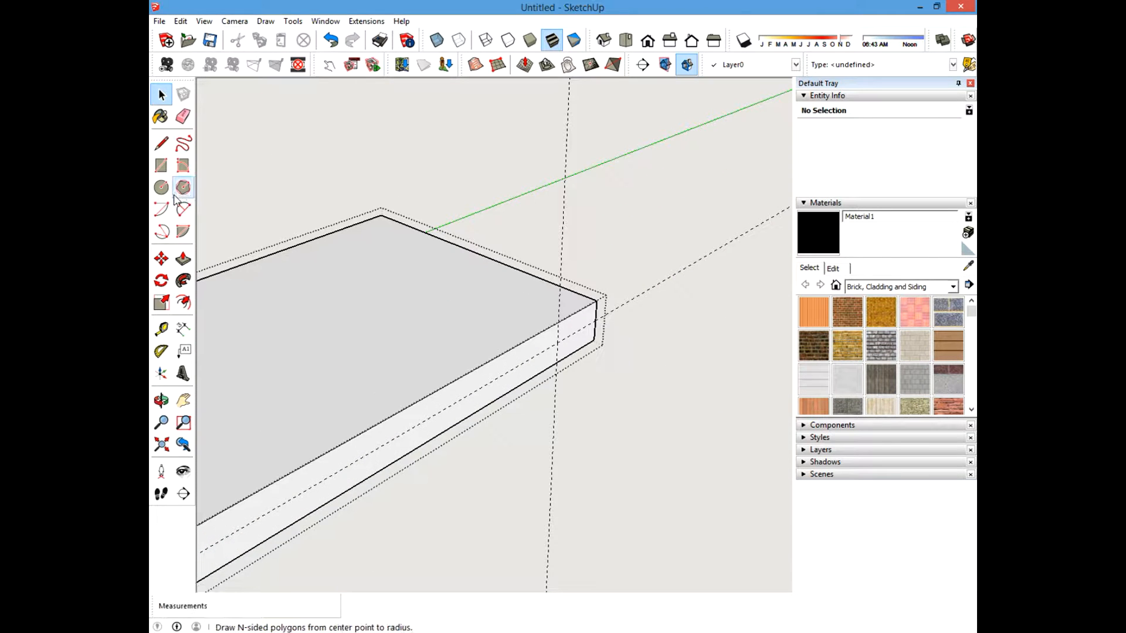
{"action": "scroll", "coordinate": [539, 345], "scroll_direction": "up", "scroll_amount": 2}
{"action": "left_click", "coordinate": [535, 359]}
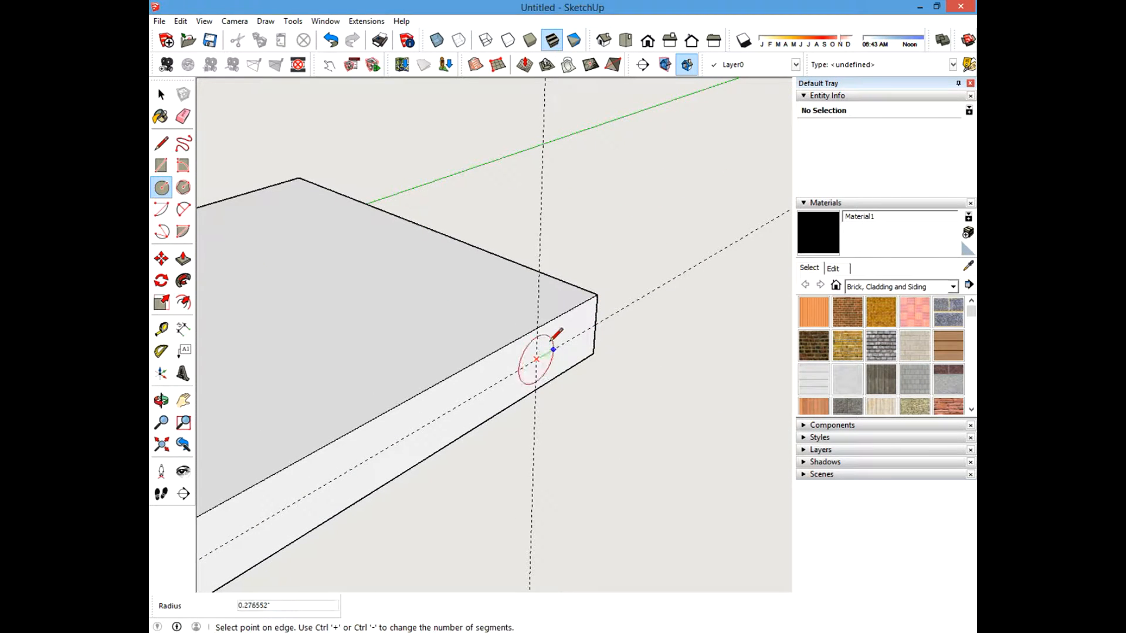
{"action": "type", "text": ".125"}
{"action": "key", "text": "Return"}
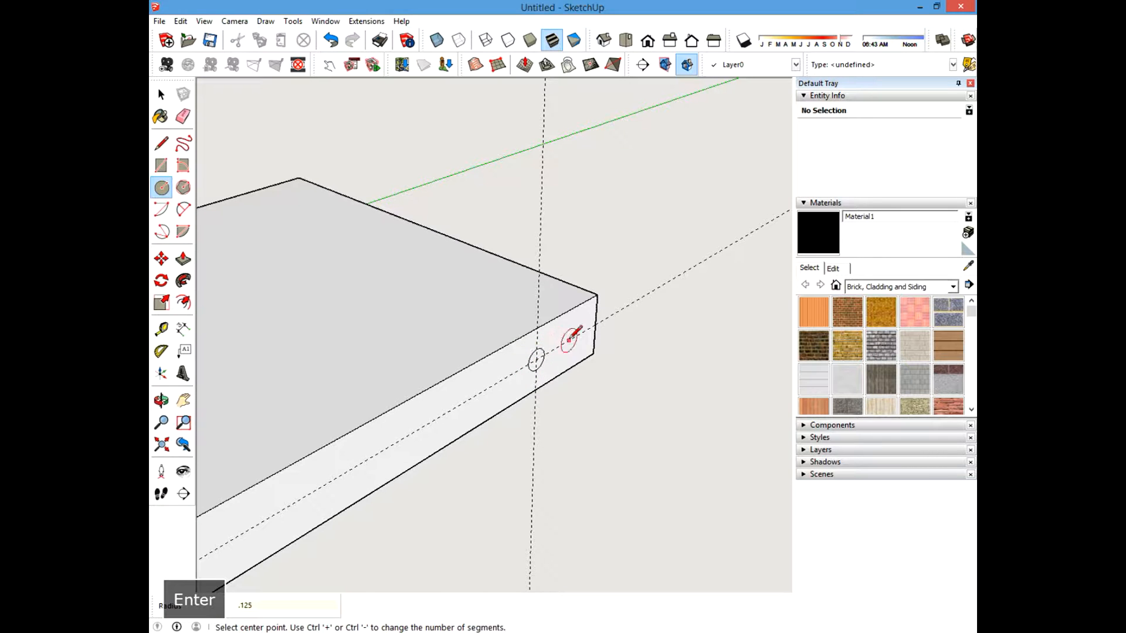
Push the new circle 1 inch into the board to make the second hole.
{"action": "key", "text": "p"}
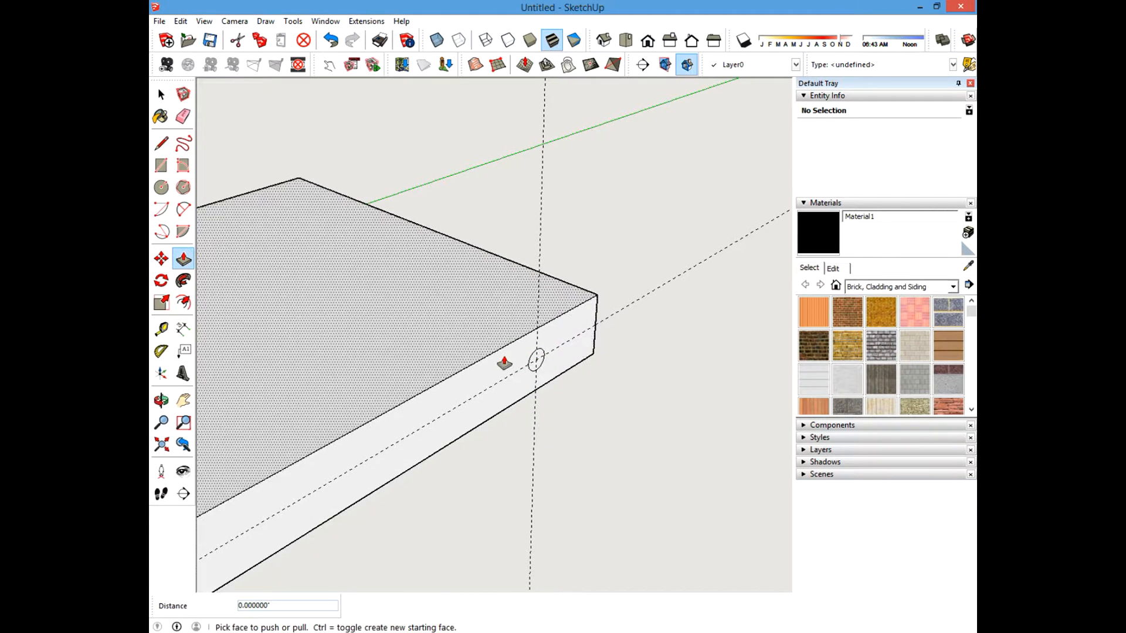
{"action": "left_click", "coordinate": [536, 360]}
{"action": "key", "text": "Return"}
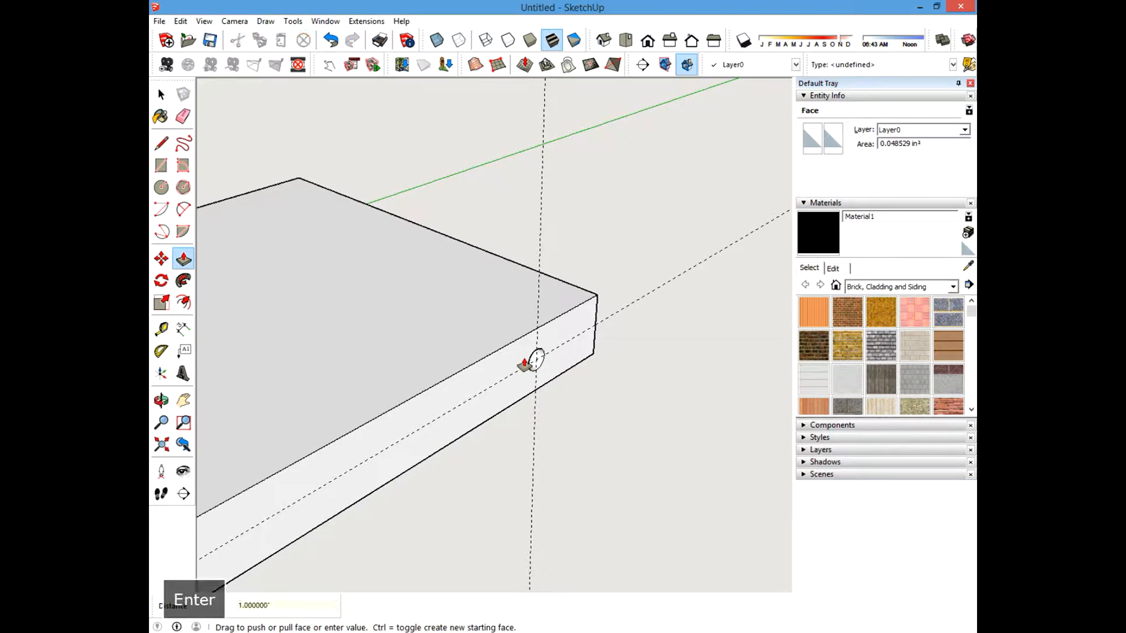
Erase the guide lines around the board's end with the Eraser.
{"action": "left_click", "coordinate": [183, 116]}
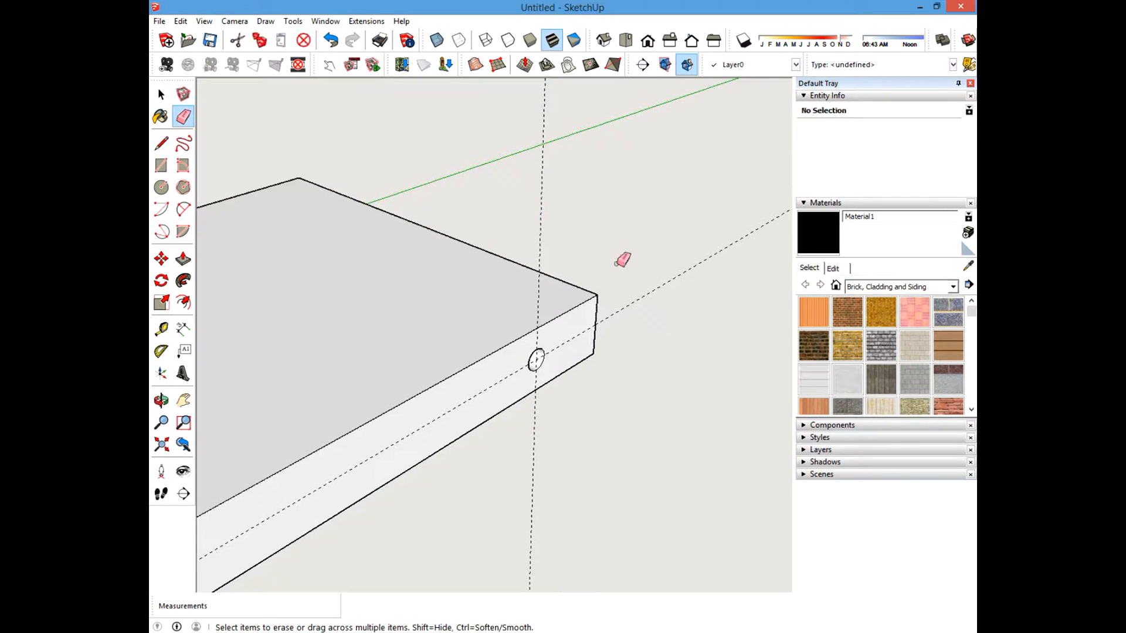
{"action": "middle_click_drag", "start_coordinate": [427, 314], "coordinate": [570, 273], "text": "shift"}
{"action": "scroll", "coordinate": [565, 274], "scroll_direction": "down", "scroll_amount": 6}
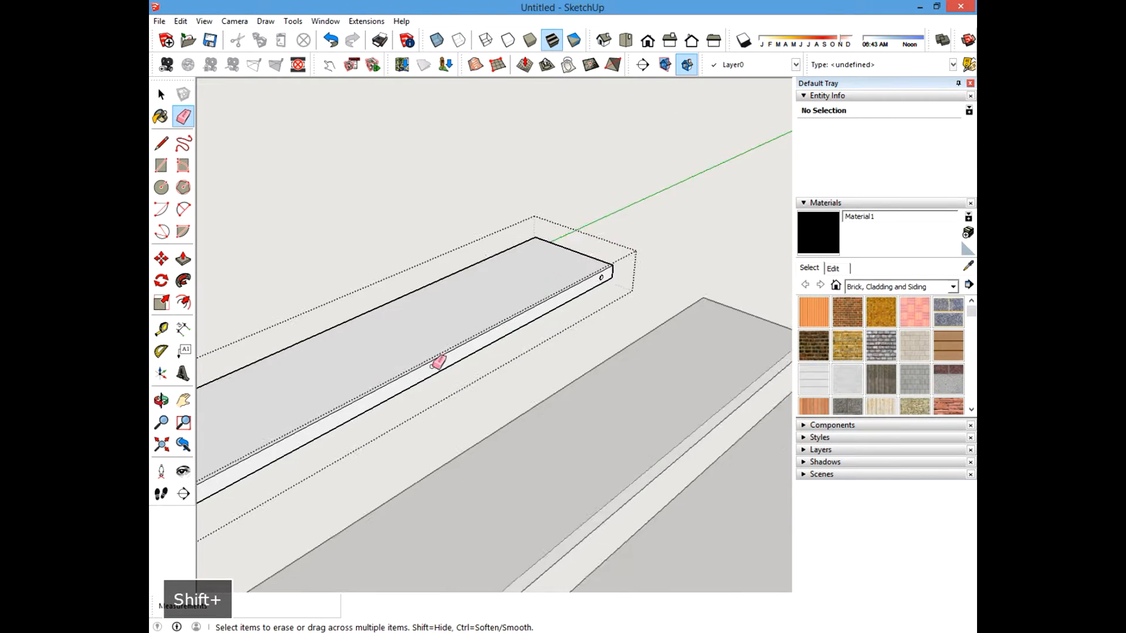
{"action": "scroll", "coordinate": [364, 374], "scroll_direction": "up", "scroll_amount": 3}
{"action": "middle_click_drag", "start_coordinate": [289, 295], "coordinate": [300, 170], "text": "shift"}
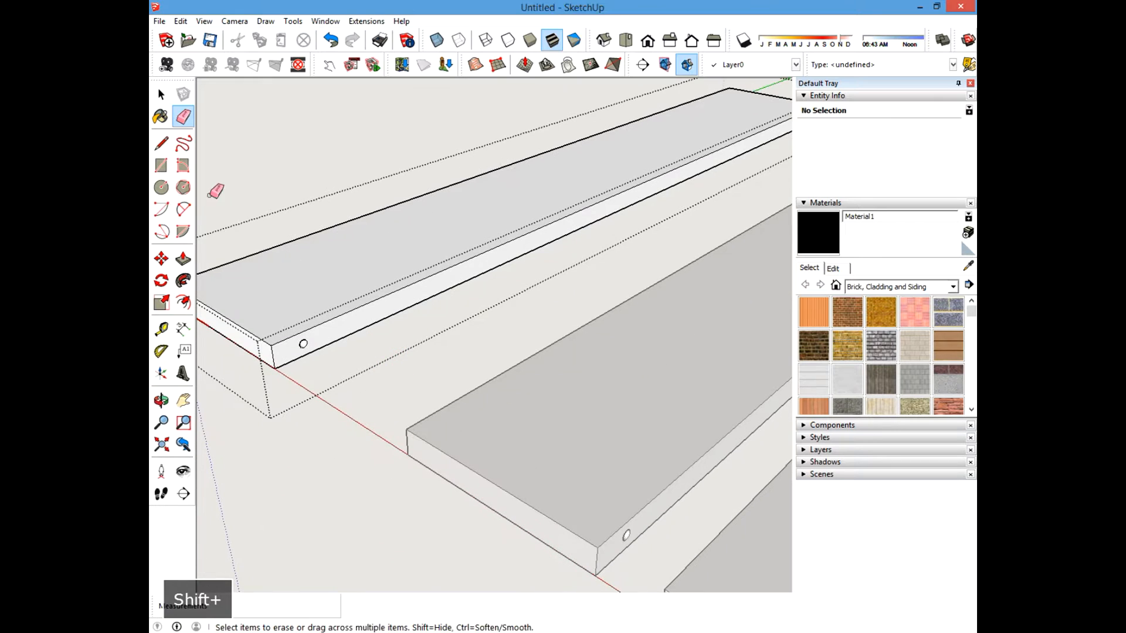
Orbit around the boards and posts to examine the drilled holes at the board ends.
{"action": "left_click", "coordinate": [161, 95]}
{"action": "middle_click_drag", "start_coordinate": [422, 269], "coordinate": [322, 181], "text": "shift"}
{"action": "middle_click_drag", "start_coordinate": [450, 338], "coordinate": [295, 302], "text": "shift"}
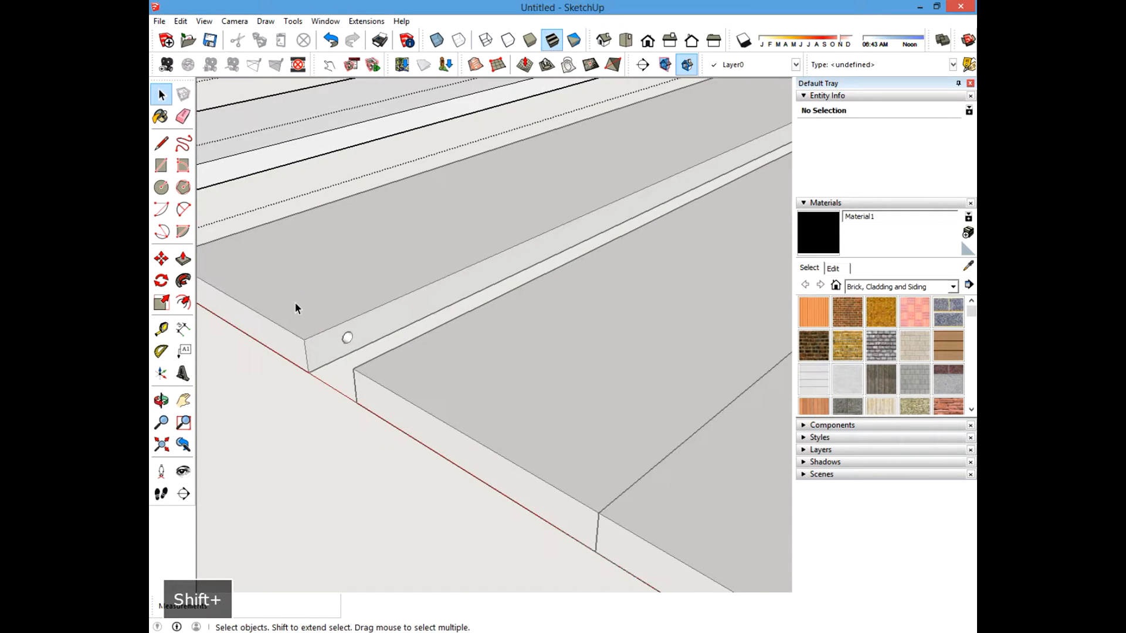
{"action": "scroll", "coordinate": [308, 349], "scroll_direction": "up", "scroll_amount": 5}
{"action": "scroll", "coordinate": [393, 374], "scroll_direction": "down", "scroll_amount": 2}
{"action": "scroll", "coordinate": [393, 374], "scroll_direction": "down", "scroll_amount": 5}
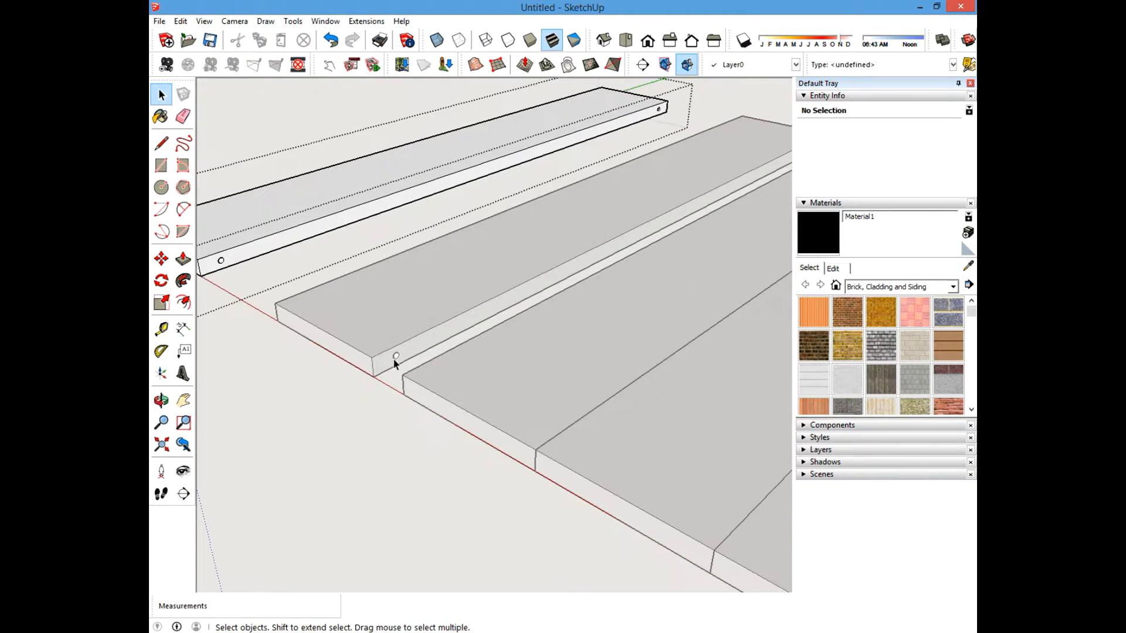
{"action": "middle_click_drag", "start_coordinate": [573, 437], "coordinate": [365, 332], "text": "shift"}
{"action": "middle_click_drag", "start_coordinate": [637, 500], "coordinate": [426, 393], "text": "shift"}
{"action": "scroll", "coordinate": [481, 394], "scroll_direction": "down", "scroll_amount": 8}
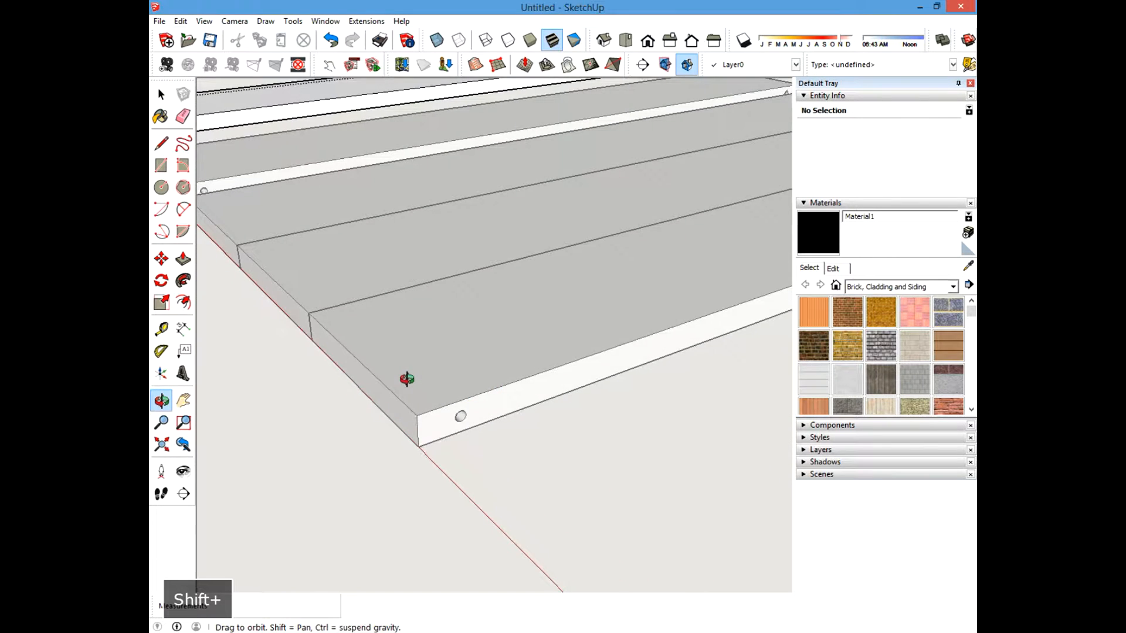
{"action": "scroll", "coordinate": [368, 330], "scroll_direction": "up", "scroll_amount": 2}
{"action": "middle_click_drag", "start_coordinate": [397, 354], "coordinate": [359, 226]}
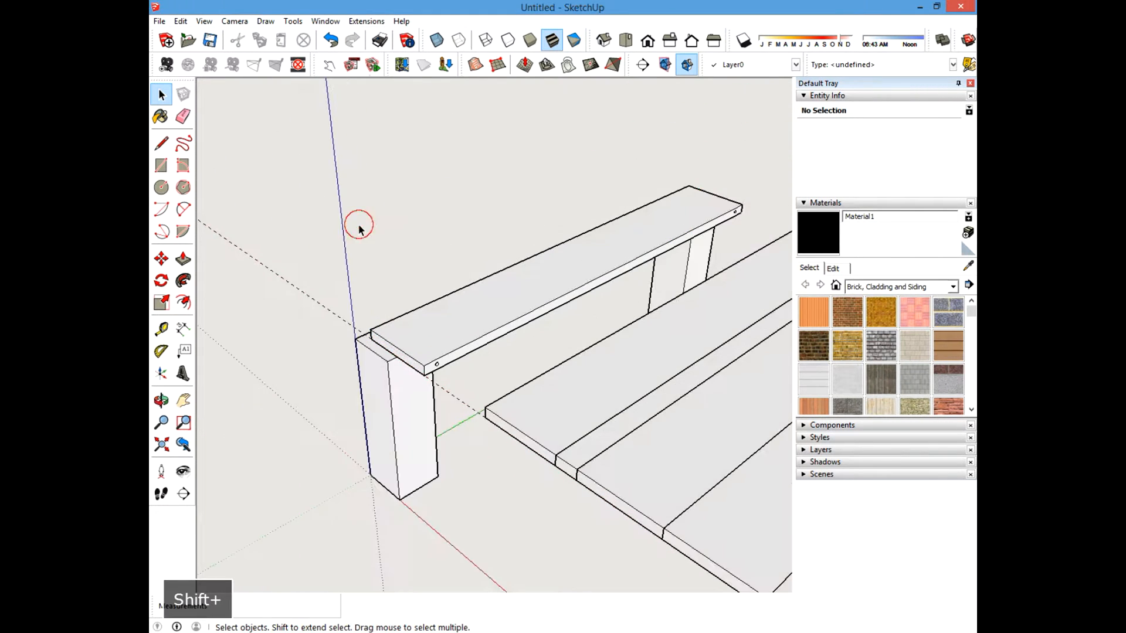
{"action": "scroll", "coordinate": [323, 288], "scroll_direction": "up", "scroll_amount": 5}
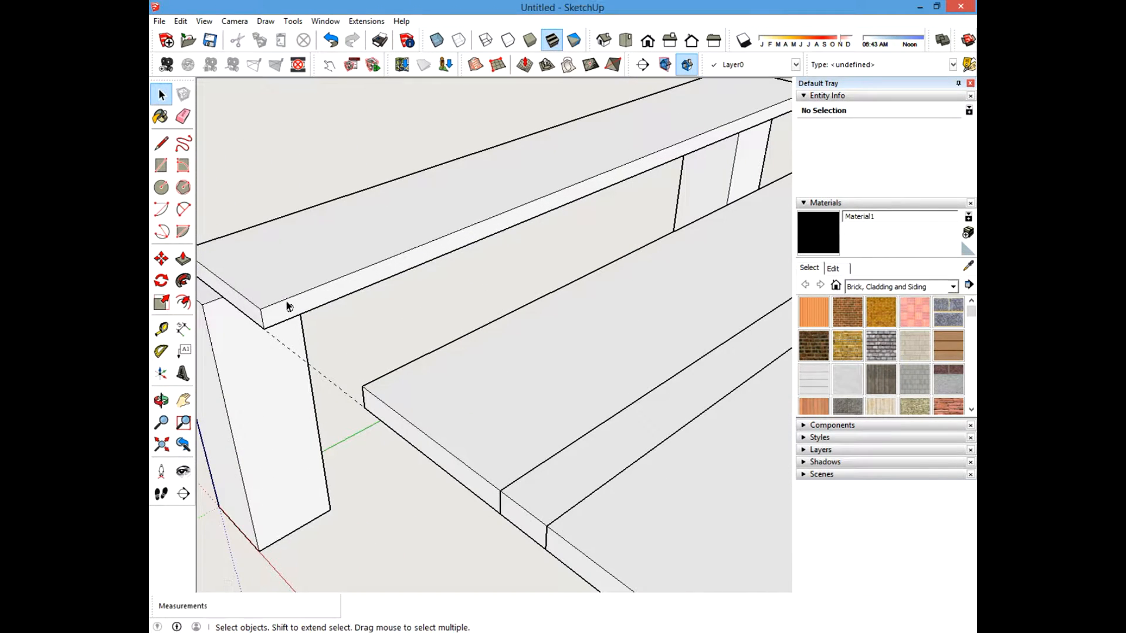
{"action": "scroll", "coordinate": [342, 334], "scroll_direction": "up", "scroll_amount": 4}
{"action": "middle_click_drag", "start_coordinate": [342, 334], "coordinate": [504, 368], "text": "shift"}
{"action": "scroll", "coordinate": [458, 328], "scroll_direction": "down", "scroll_amount": 3}
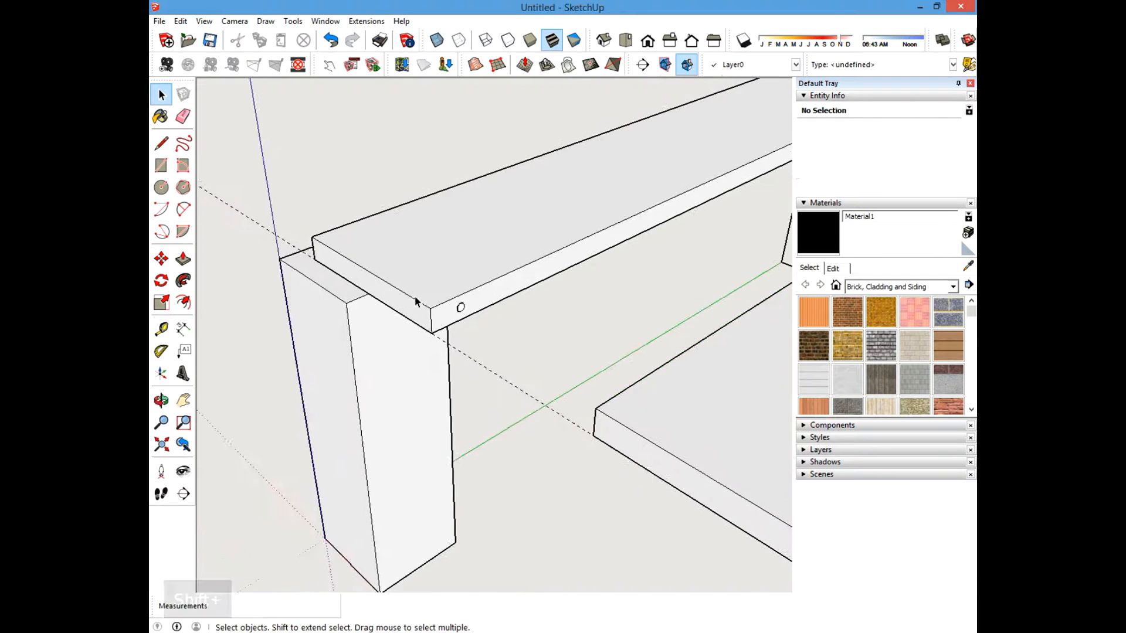
{"action": "scroll", "coordinate": [271, 238], "scroll_direction": "up", "scroll_amount": 5}
{"action": "middle_click_drag", "start_coordinate": [271, 238], "coordinate": [633, 430], "text": "shift"}
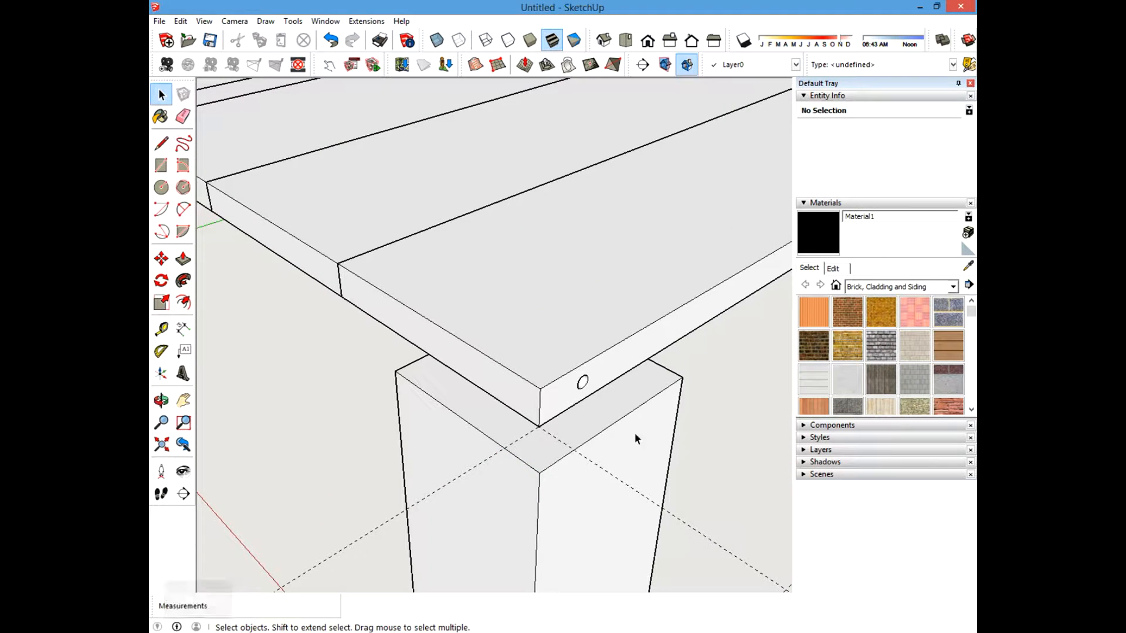
Examine the raised side board and the hole near its end from a wider viewpoint.
{"action": "scroll", "coordinate": [586, 443], "scroll_direction": "down", "scroll_amount": 4}
{"action": "middle_click_drag", "start_coordinate": [433, 299], "coordinate": [663, 430], "text": "shift"}
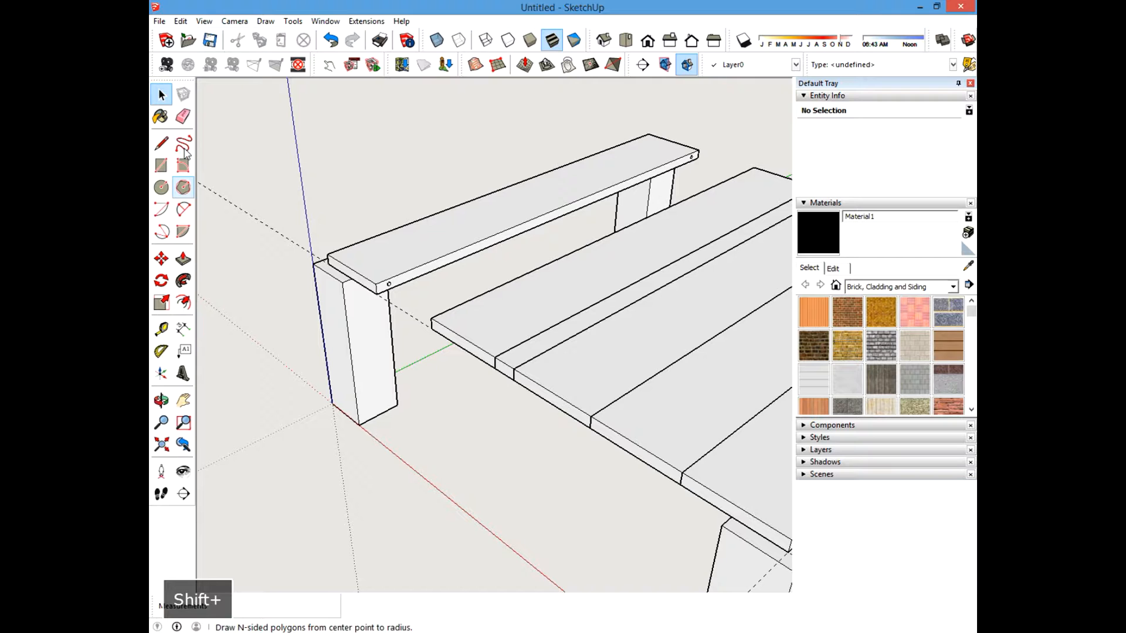
{"action": "left_click", "coordinate": [180, 21]}
{"action": "mouse_move", "coordinate": [282, 206]}
{"action": "left_click", "coordinate": [427, 153]}
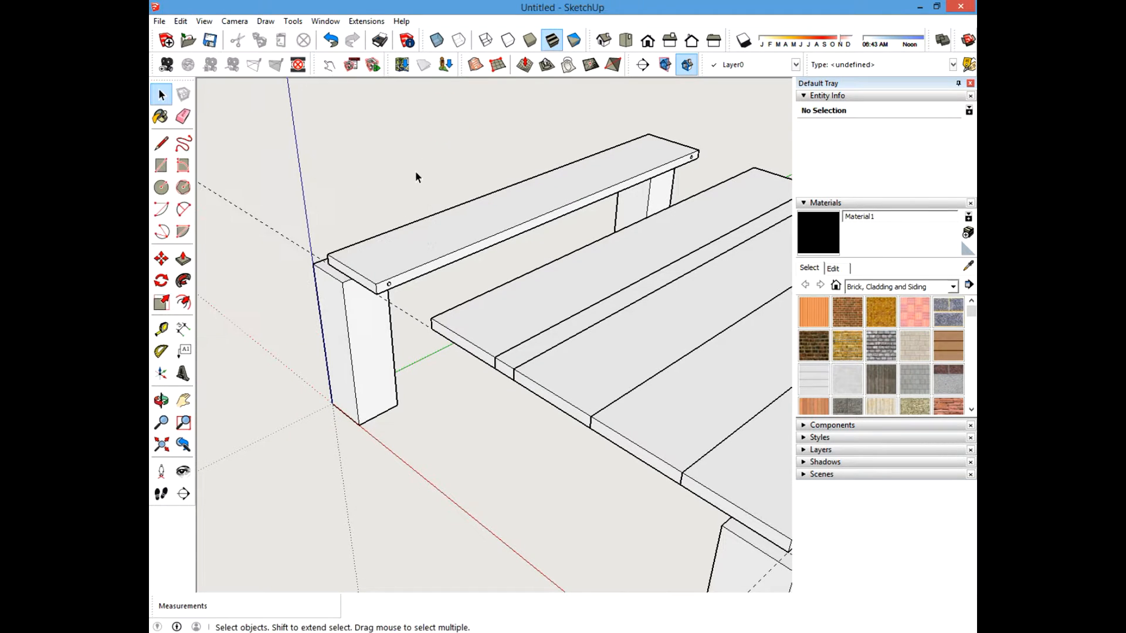
{"action": "scroll", "coordinate": [395, 259], "scroll_direction": "up", "scroll_amount": 5}
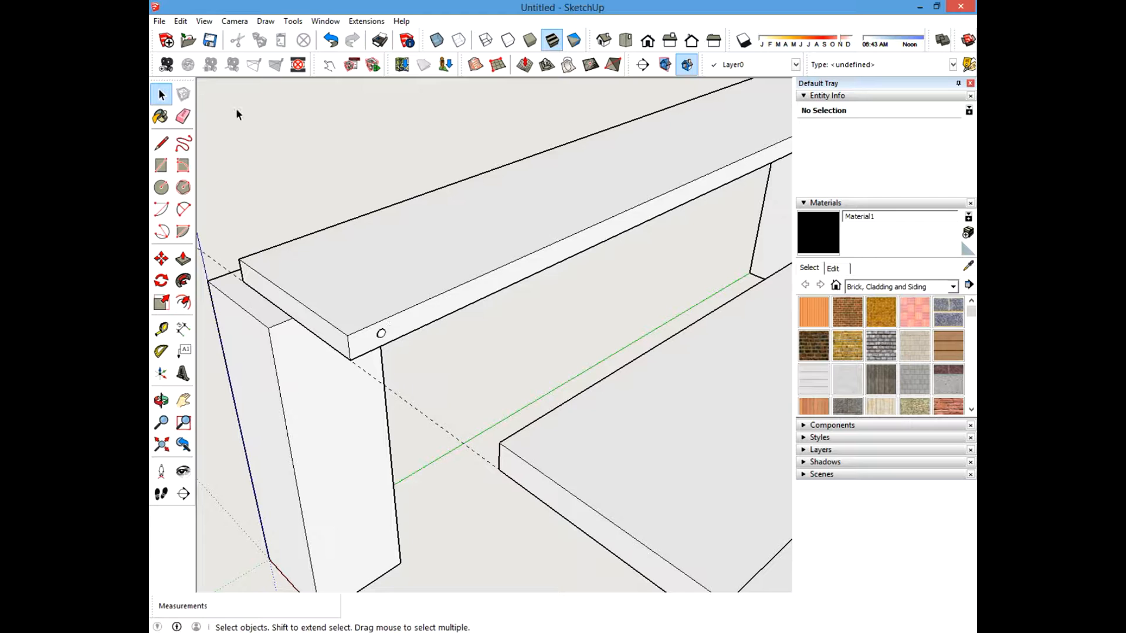
{"action": "left_click", "coordinate": [183, 22]}
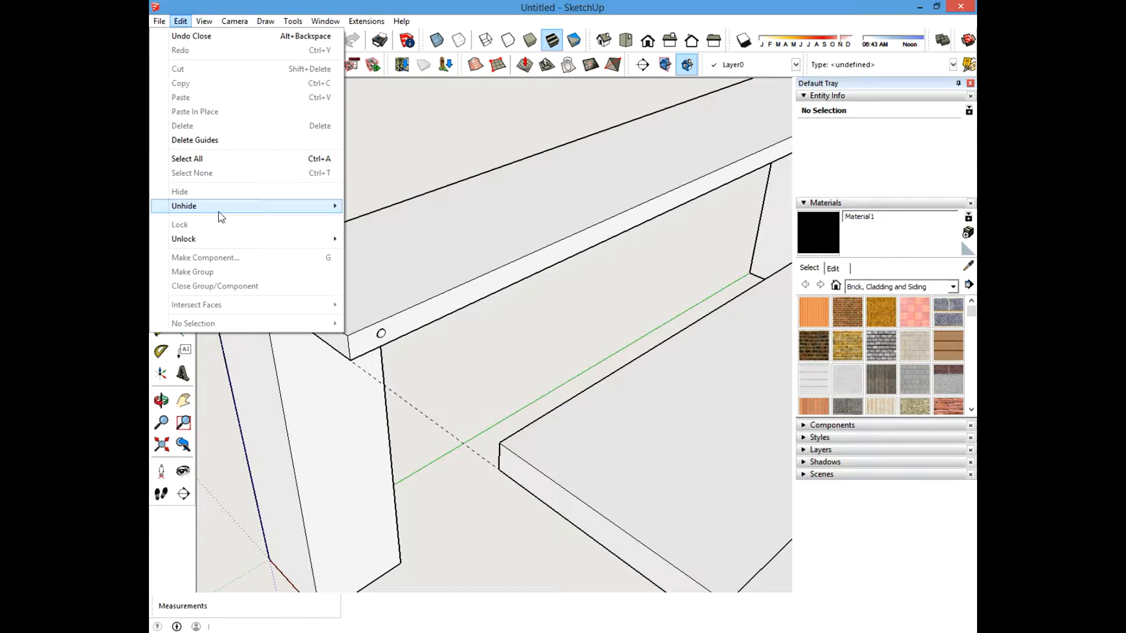
{"action": "mouse_move", "coordinate": [223, 216]}
{"action": "left_click", "coordinate": [416, 146]}
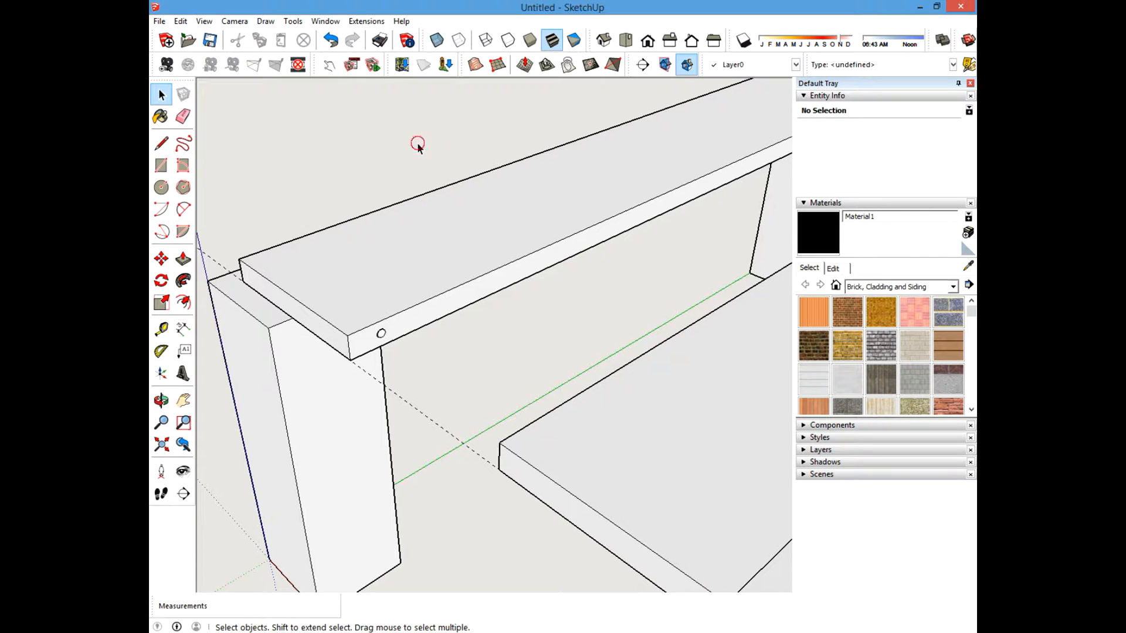
Inspect the hole drilled near the raised board's end up close from several angles.
{"action": "scroll", "coordinate": [347, 465], "scroll_direction": "up", "scroll_amount": 2}
{"action": "scroll", "coordinate": [342, 440], "scroll_direction": "down", "scroll_amount": 6}
{"action": "scroll", "coordinate": [754, 181], "scroll_direction": "up", "scroll_amount": 6}
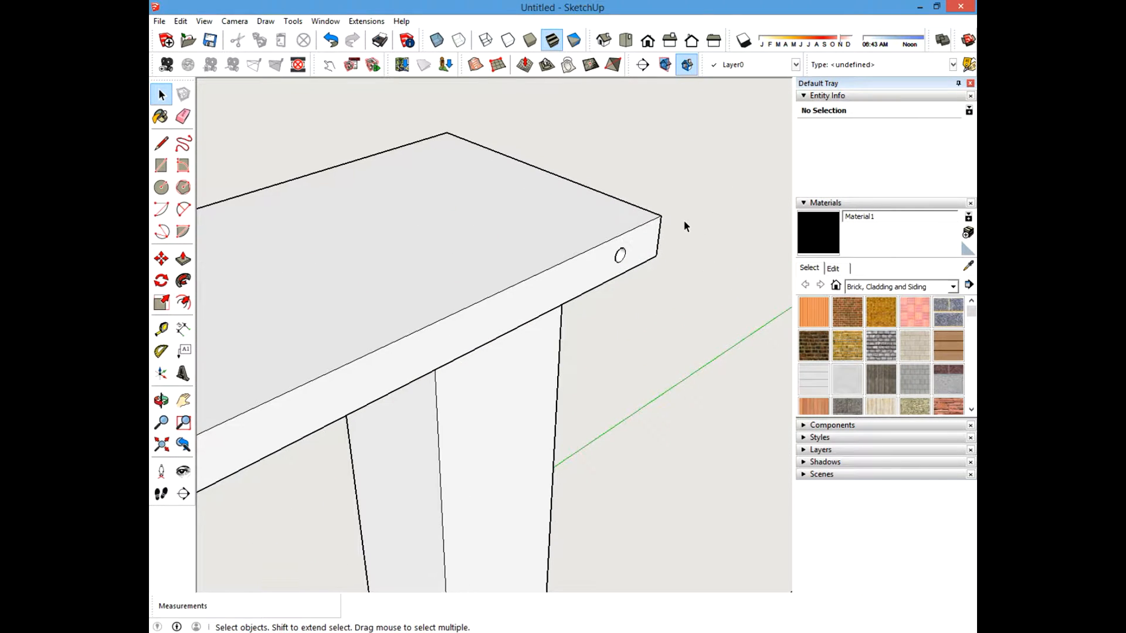
{"action": "scroll", "coordinate": [607, 233], "scroll_direction": "down", "scroll_amount": 4}
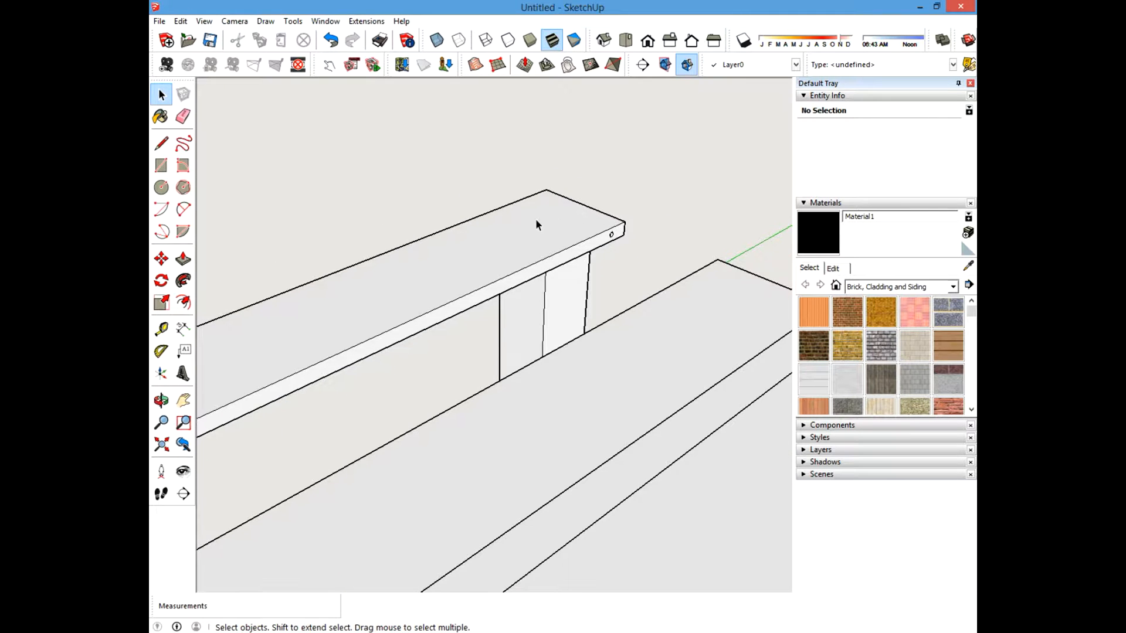
{"action": "middle_click_drag", "start_coordinate": [536, 219], "coordinate": [562, 211]}
{"action": "scroll", "coordinate": [440, 343], "scroll_direction": "up", "scroll_amount": 4}
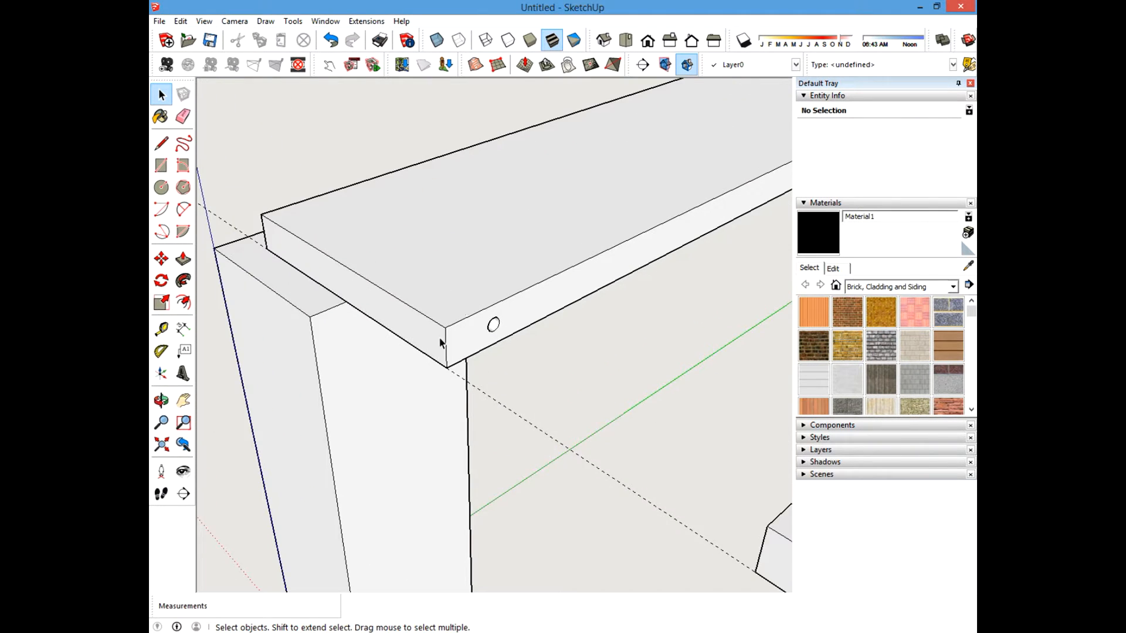
{"action": "scroll", "coordinate": [440, 343], "scroll_direction": "down", "scroll_amount": 1}
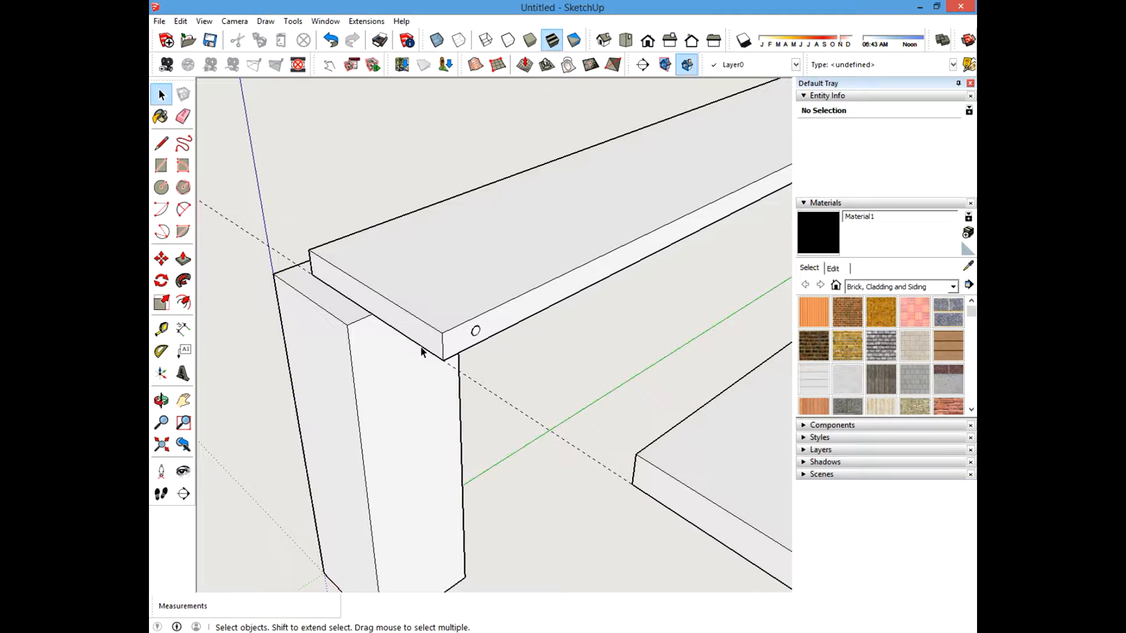
Orbit and zoom around the side board to examine the hole near its end.
{"action": "middle_click_drag", "start_coordinate": [430, 285], "coordinate": [446, 304], "text": "shift"}
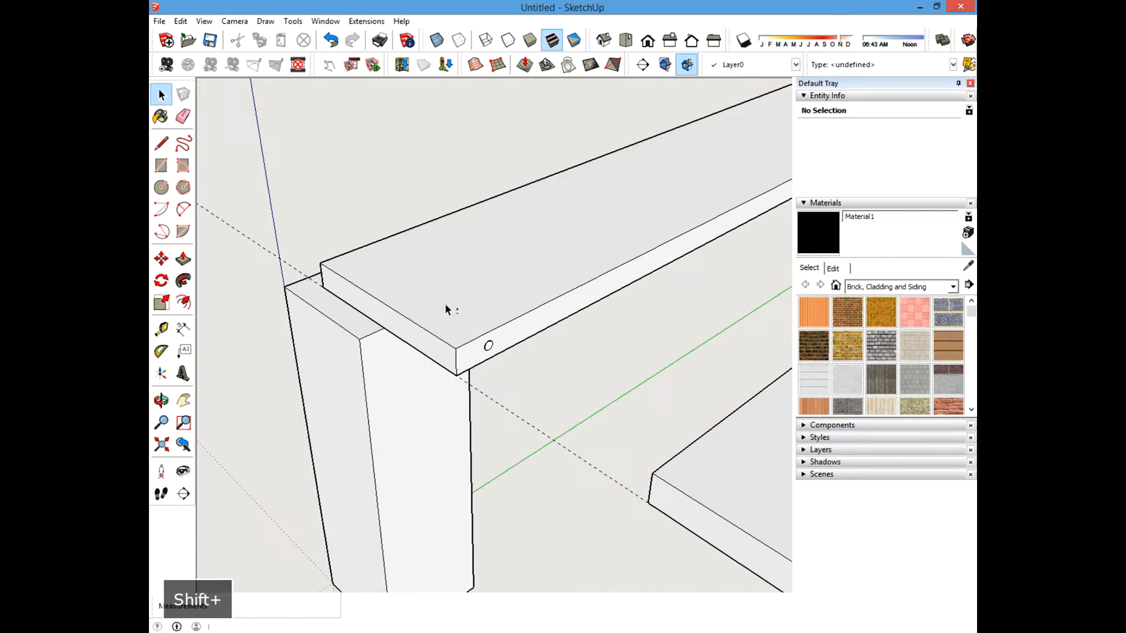
{"action": "left_click", "coordinate": [360, 175]}
{"action": "scroll", "coordinate": [391, 243], "scroll_direction": "down", "scroll_amount": 4}
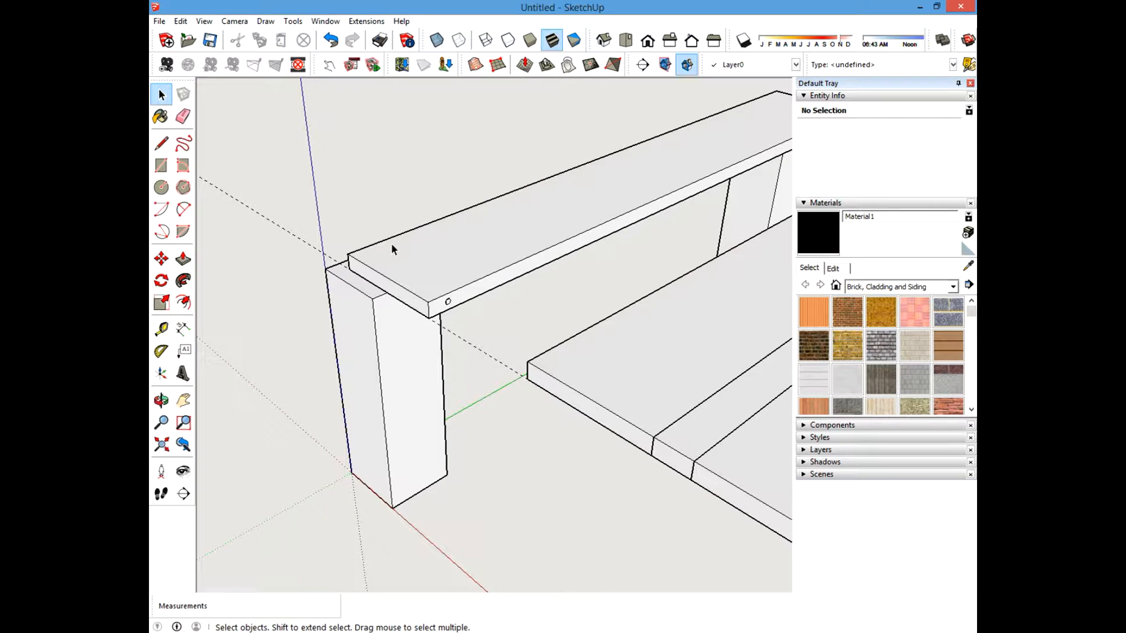
{"action": "scroll", "coordinate": [431, 280], "scroll_direction": "up", "scroll_amount": 3}
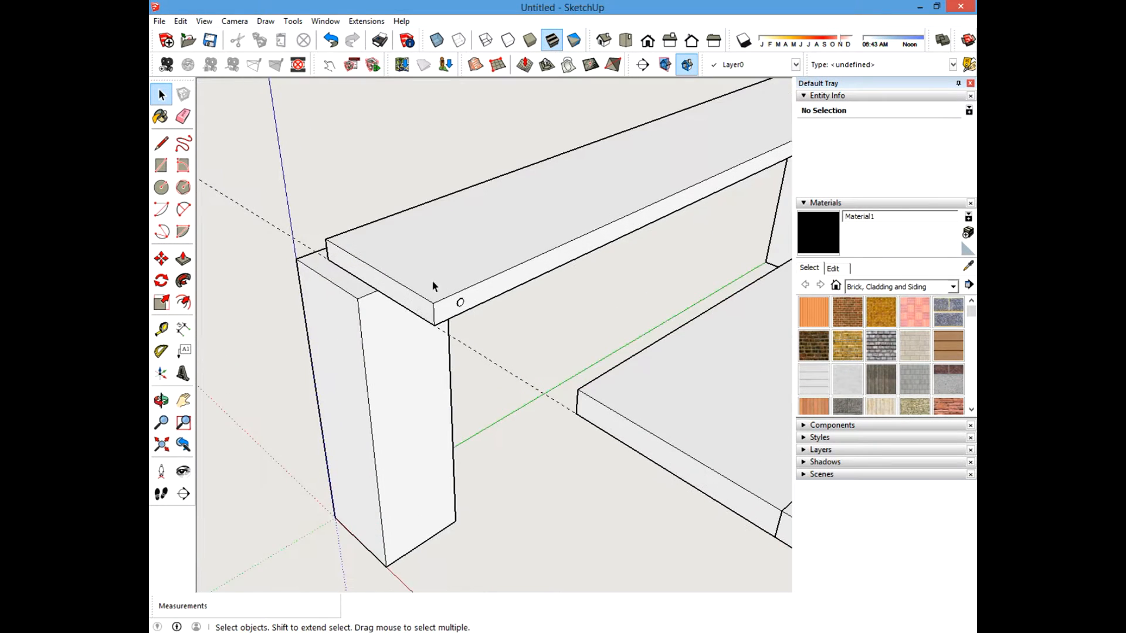
{"action": "middle_click_drag", "start_coordinate": [432, 280], "coordinate": [437, 300], "text": "shift"}
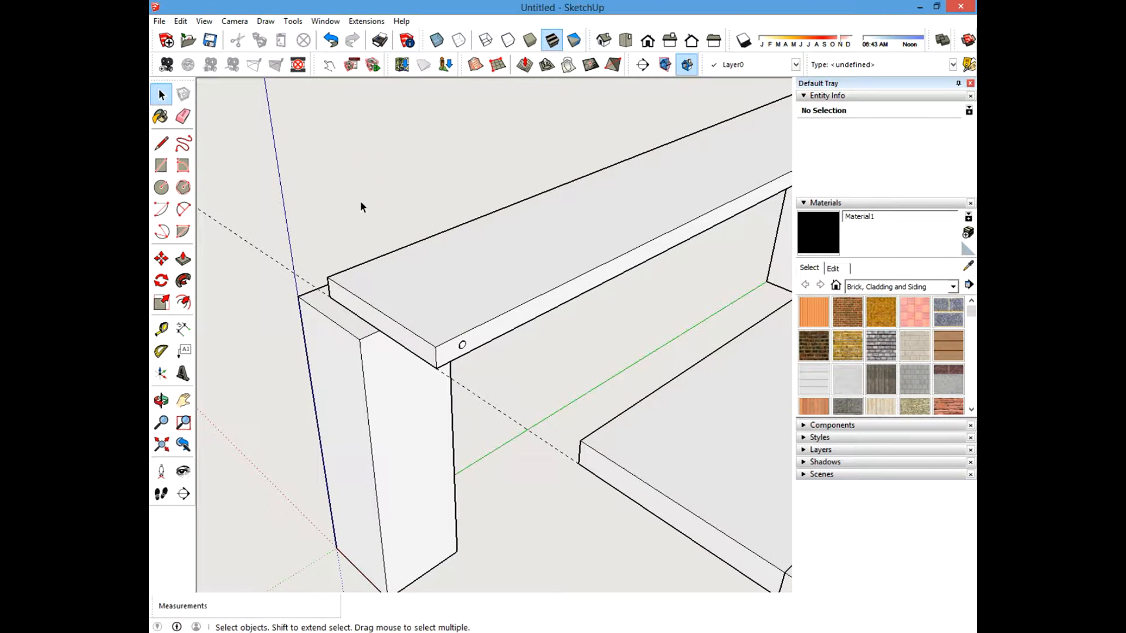
{"action": "middle_click_drag", "start_coordinate": [359, 202], "coordinate": [426, 264]}
{"action": "middle_click_drag", "start_coordinate": [362, 209], "coordinate": [370, 212], "text": "shift"}
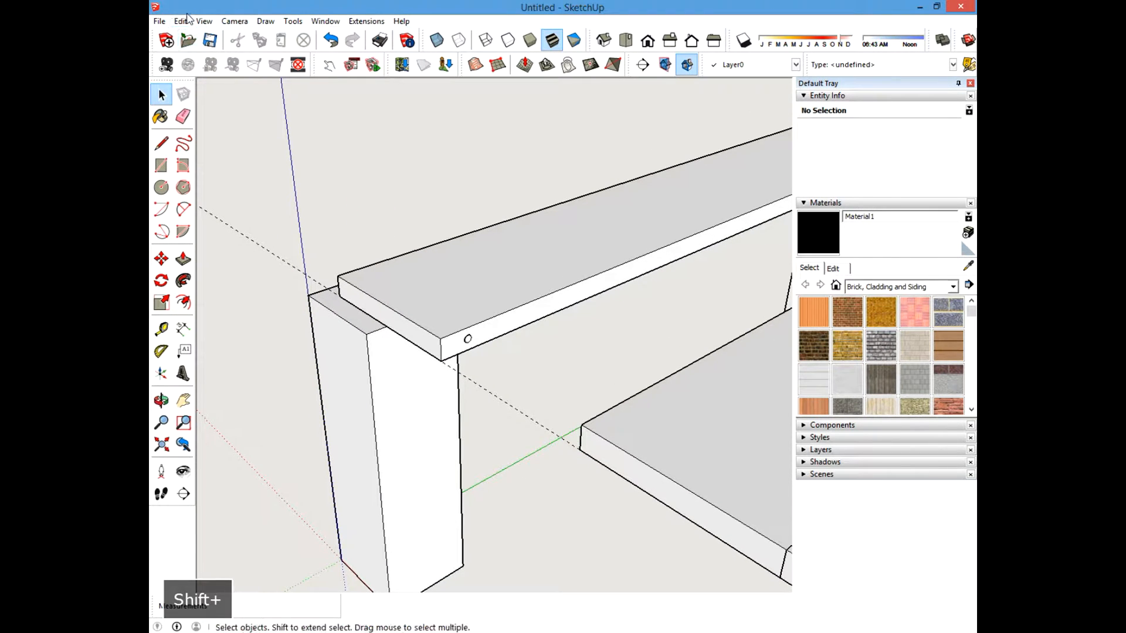
Unhide all hidden geometry in the model.
{"action": "left_click", "coordinate": [184, 18]}
{"action": "mouse_move", "coordinate": [211, 206]}
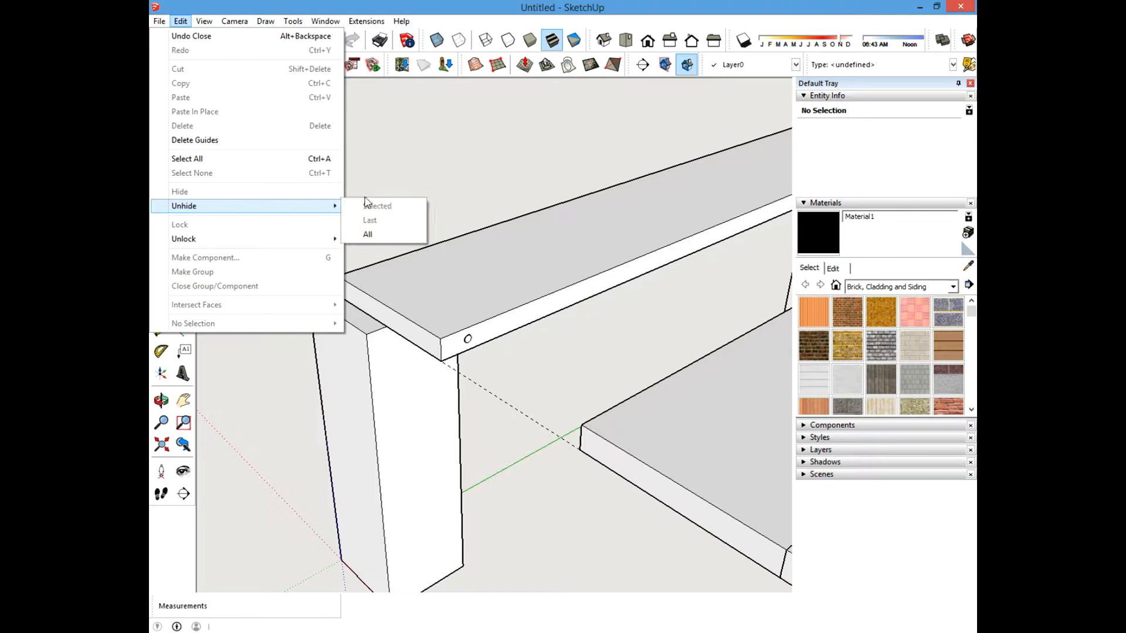
{"action": "left_click", "coordinate": [454, 159]}
{"action": "left_click", "coordinate": [180, 21]}
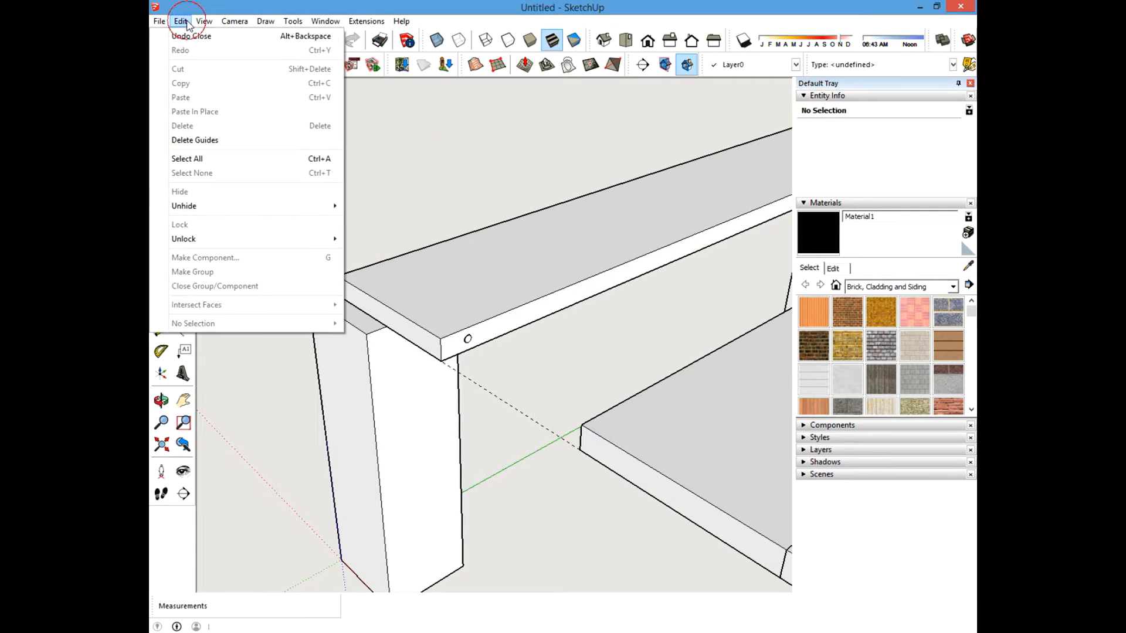
{"action": "mouse_move", "coordinate": [197, 207]}
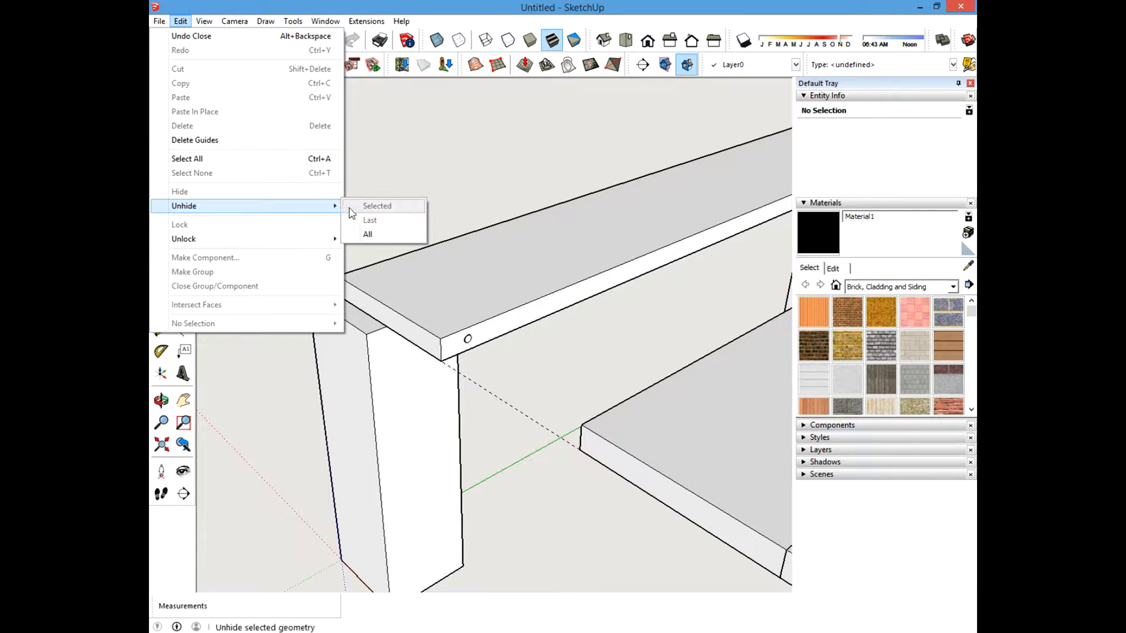
{"action": "left_click", "coordinate": [369, 234]}
{"action": "scroll", "coordinate": [418, 305], "scroll_direction": "down", "scroll_amount": 4}
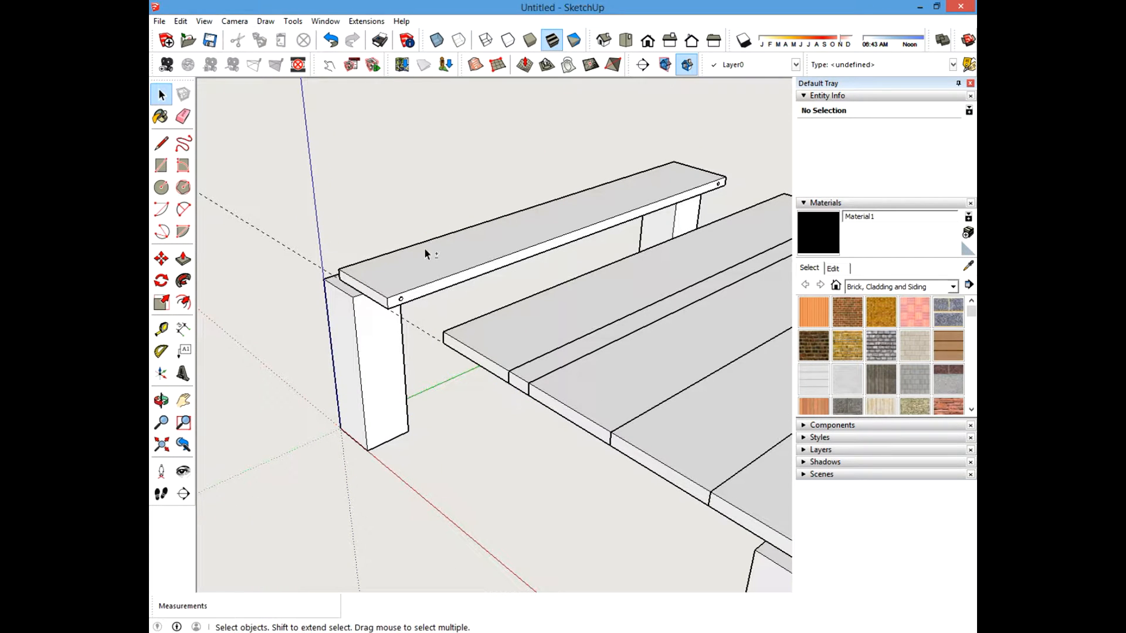
{"action": "middle_click_drag", "start_coordinate": [425, 248], "coordinate": [525, 300], "text": "shift"}
{"action": "scroll", "coordinate": [524, 300], "scroll_direction": "up", "scroll_amount": 2}
{"action": "left_click", "coordinate": [180, 21]}
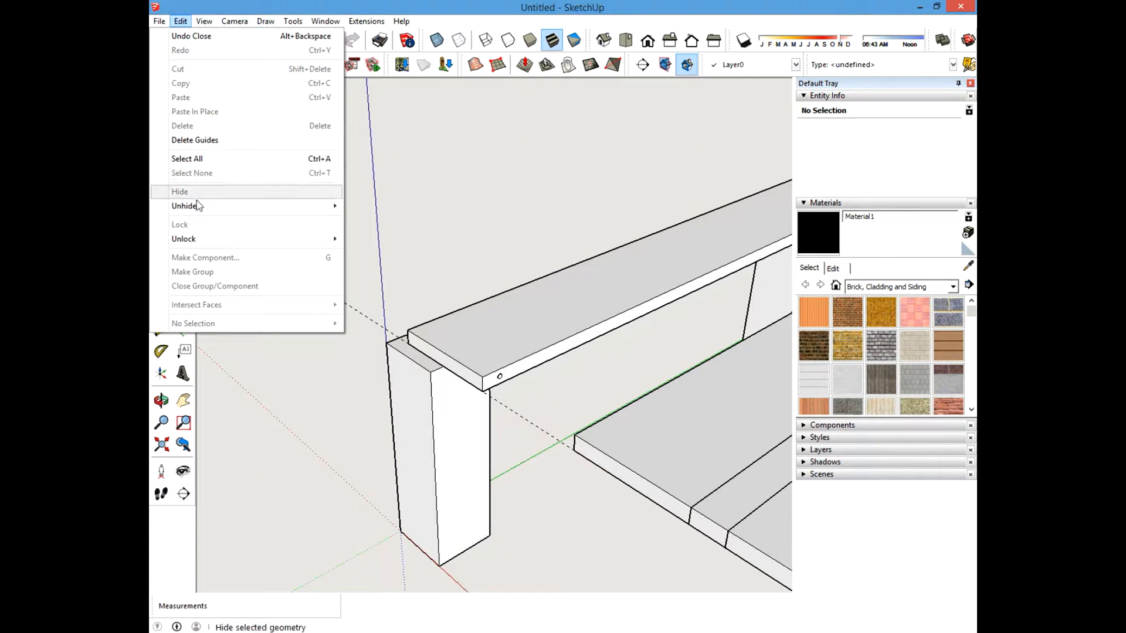
{"action": "mouse_move", "coordinate": [194, 203]}
{"action": "left_click", "coordinate": [368, 234]}
{"action": "scroll", "coordinate": [367, 255], "scroll_direction": "down", "scroll_amount": 3}
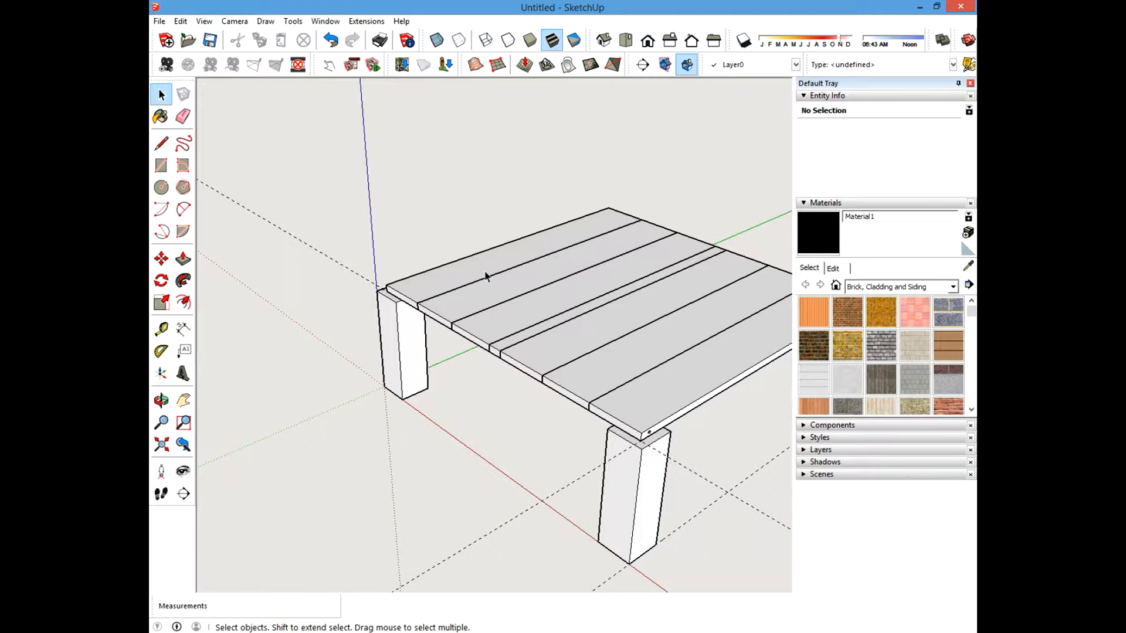
Orbit around the whole table to examine the top boards and posts from several angles.
{"action": "middle_click_drag", "start_coordinate": [487, 276], "coordinate": [505, 330]}
{"action": "scroll", "coordinate": [423, 292], "scroll_direction": "down", "scroll_amount": 3}
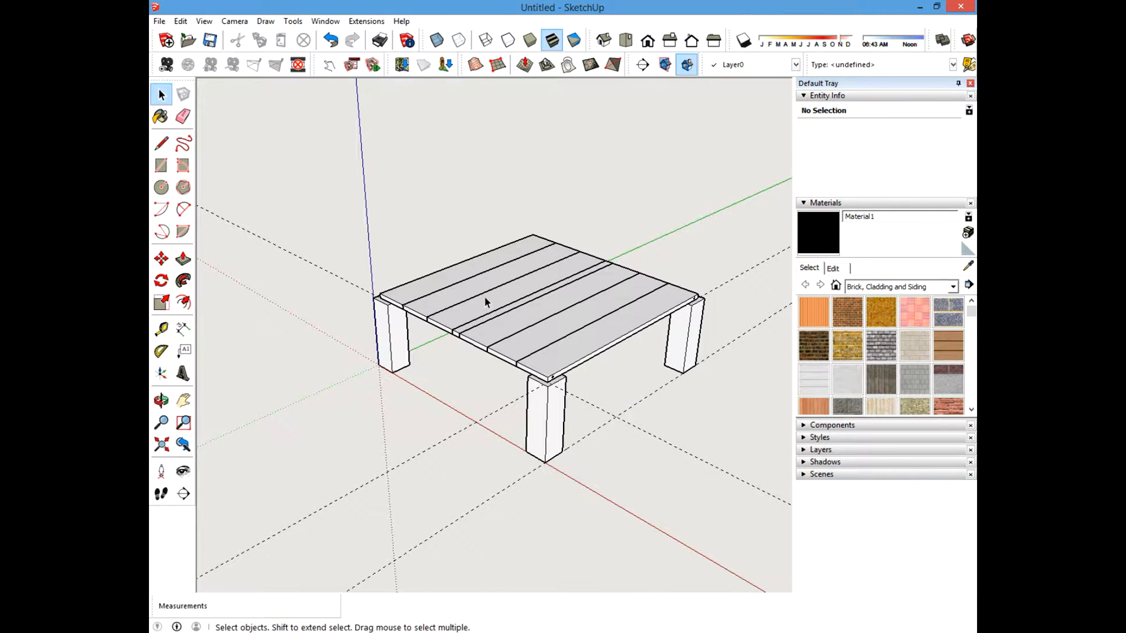
{"action": "left_click", "coordinate": [182, 116]}
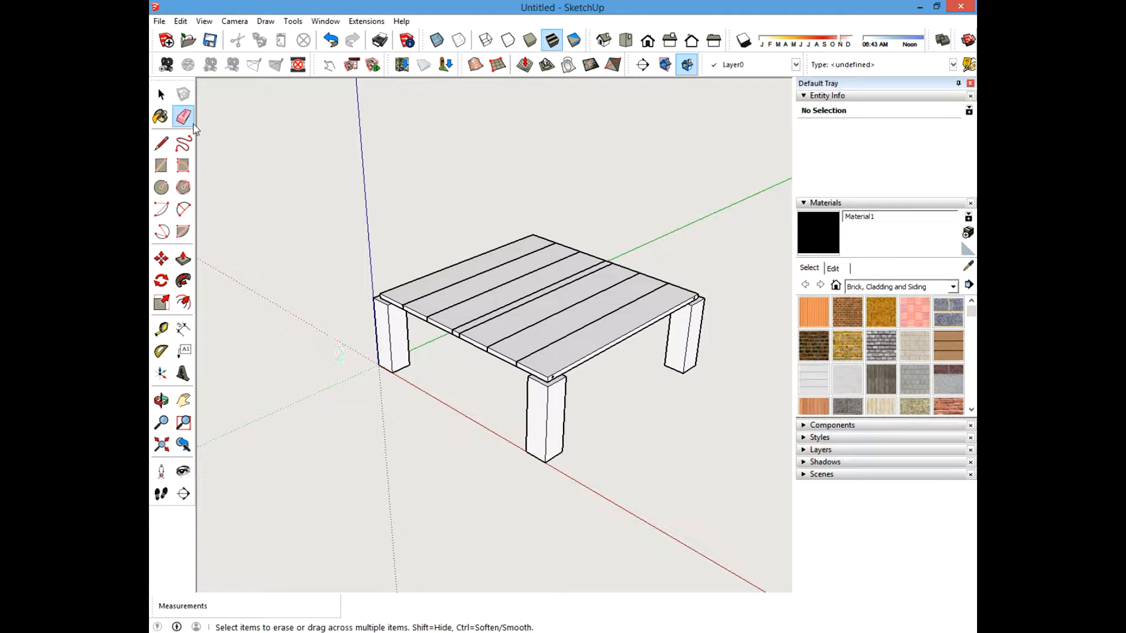
{"action": "left_click", "coordinate": [161, 94]}
{"action": "middle_click_drag", "start_coordinate": [404, 293], "coordinate": [434, 337], "text": "shift"}
{"action": "scroll", "coordinate": [434, 352], "scroll_direction": "up", "scroll_amount": 5}
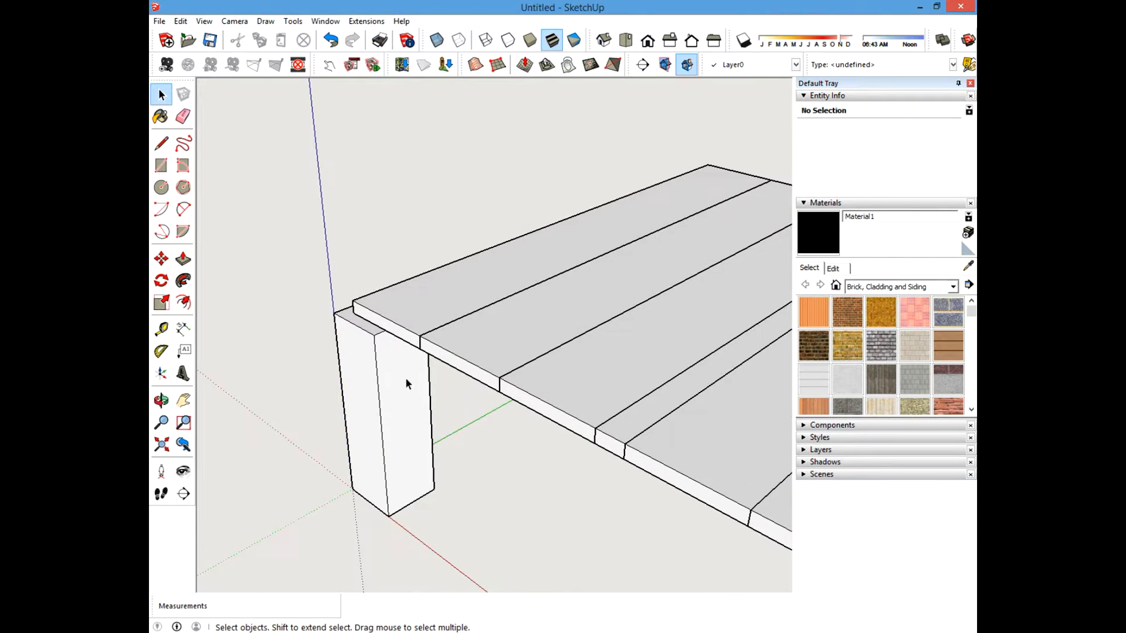
{"action": "scroll", "coordinate": [381, 329], "scroll_direction": "down", "scroll_amount": 2}
{"action": "scroll", "coordinate": [368, 332], "scroll_direction": "down", "scroll_amount": 2}
{"action": "middle_click_drag", "start_coordinate": [698, 390], "coordinate": [656, 389], "text": "shift"}
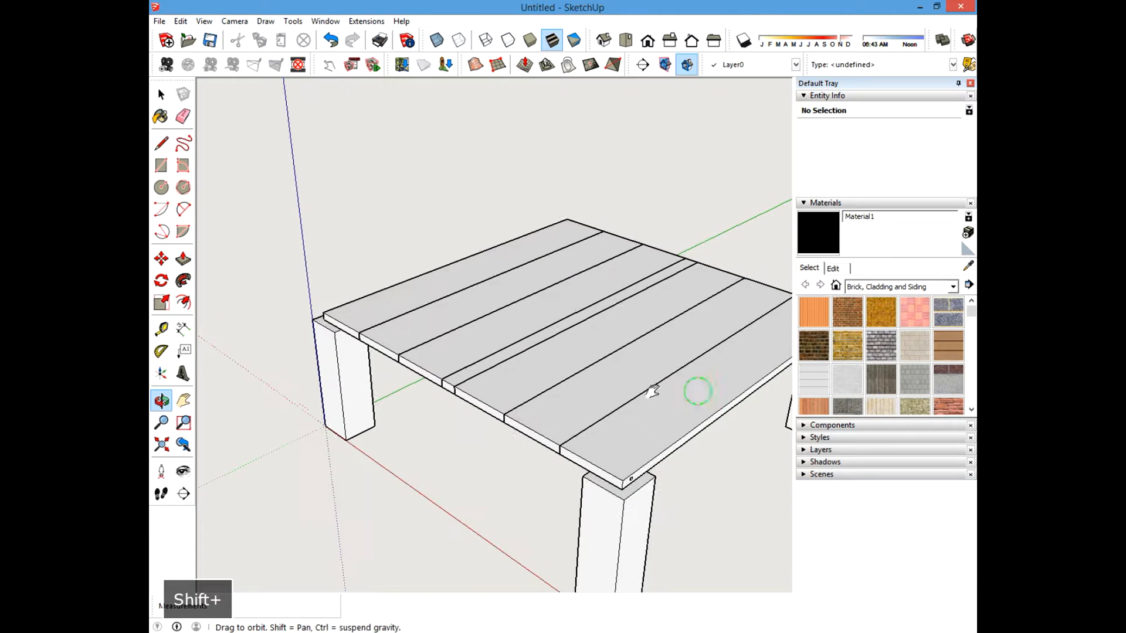
{"action": "middle_click_drag", "start_coordinate": [420, 337], "coordinate": [698, 270]}
{"action": "middle_click_drag", "start_coordinate": [488, 325], "coordinate": [701, 364]}
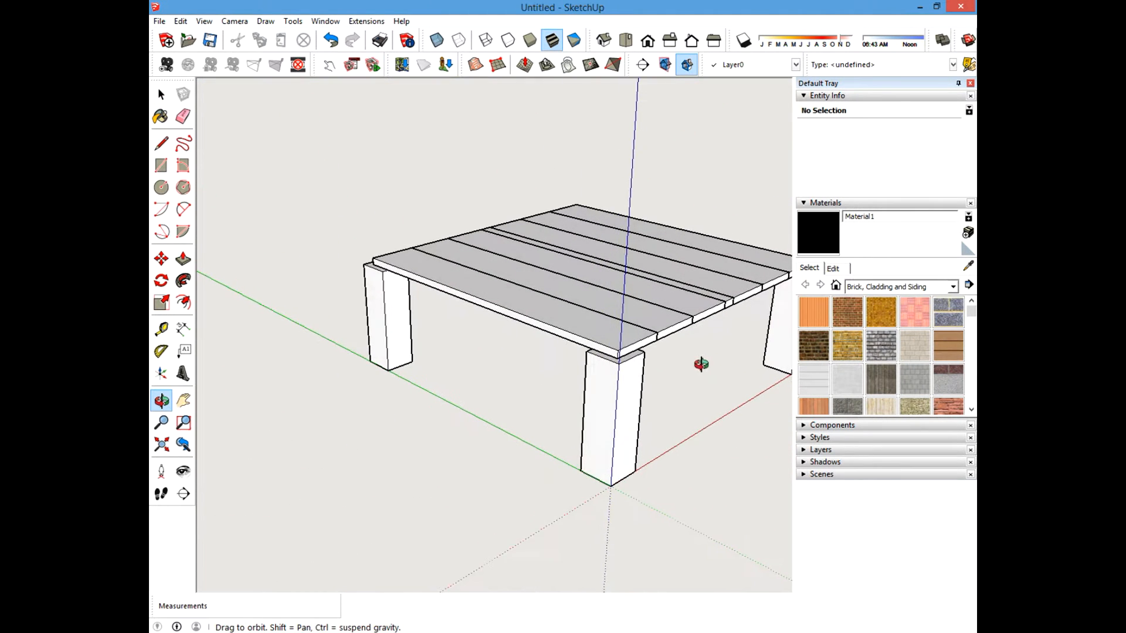
{"action": "middle_click_drag", "start_coordinate": [461, 272], "coordinate": [404, 369]}
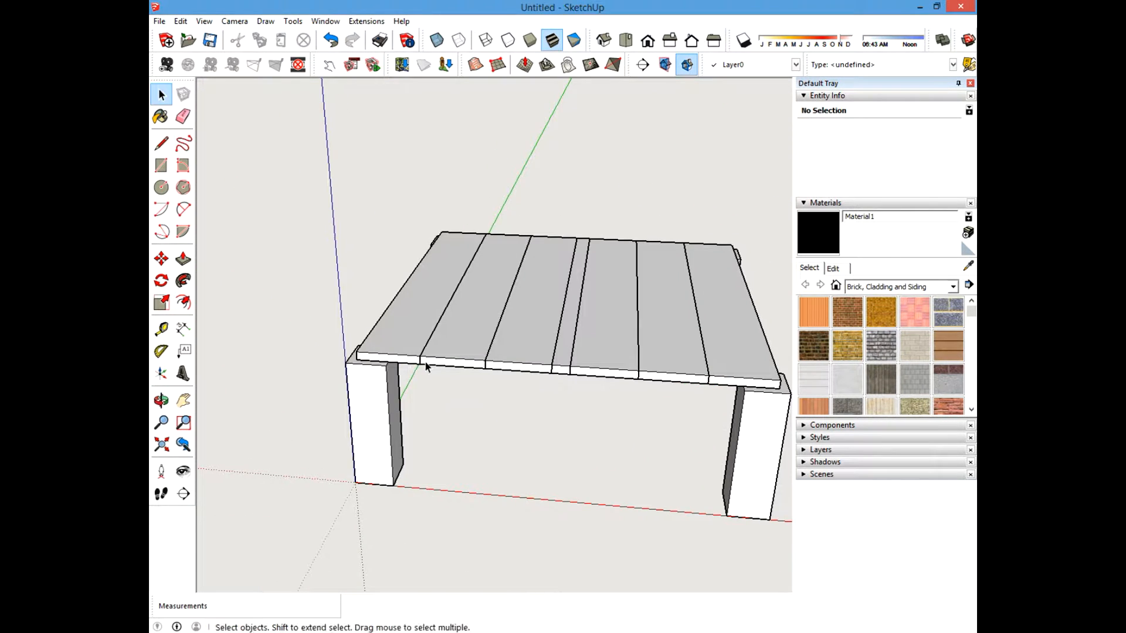
{"action": "middle_click_drag", "start_coordinate": [598, 363], "coordinate": [449, 309]}
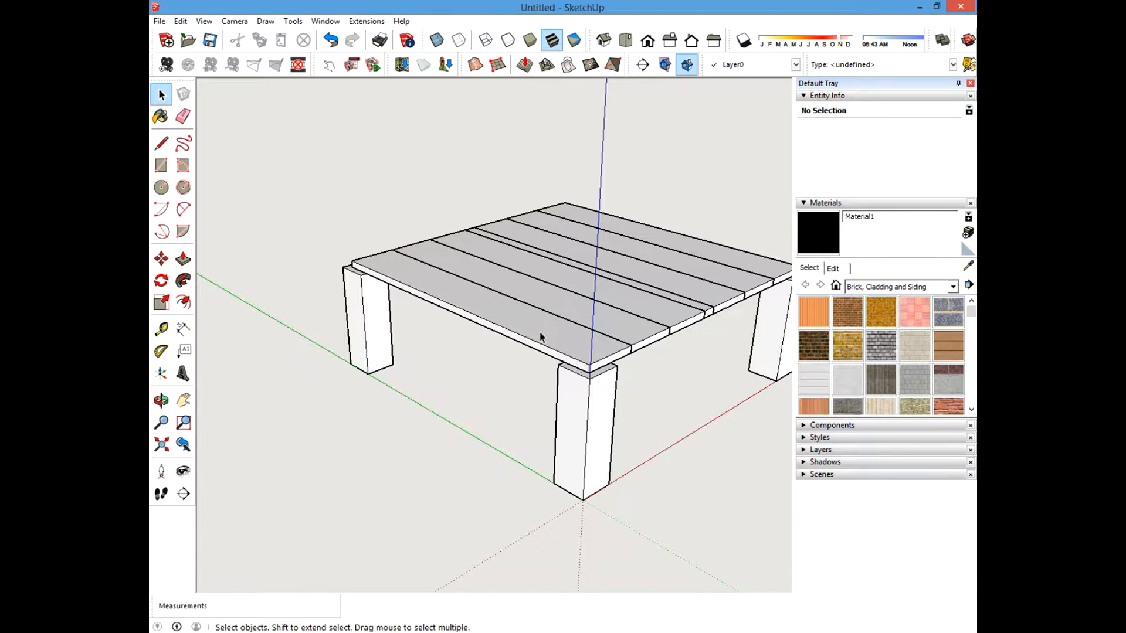
{"action": "middle_click_drag", "start_coordinate": [377, 261], "coordinate": [480, 371]}
{"action": "scroll", "coordinate": [480, 371], "scroll_direction": "up", "scroll_amount": 5}
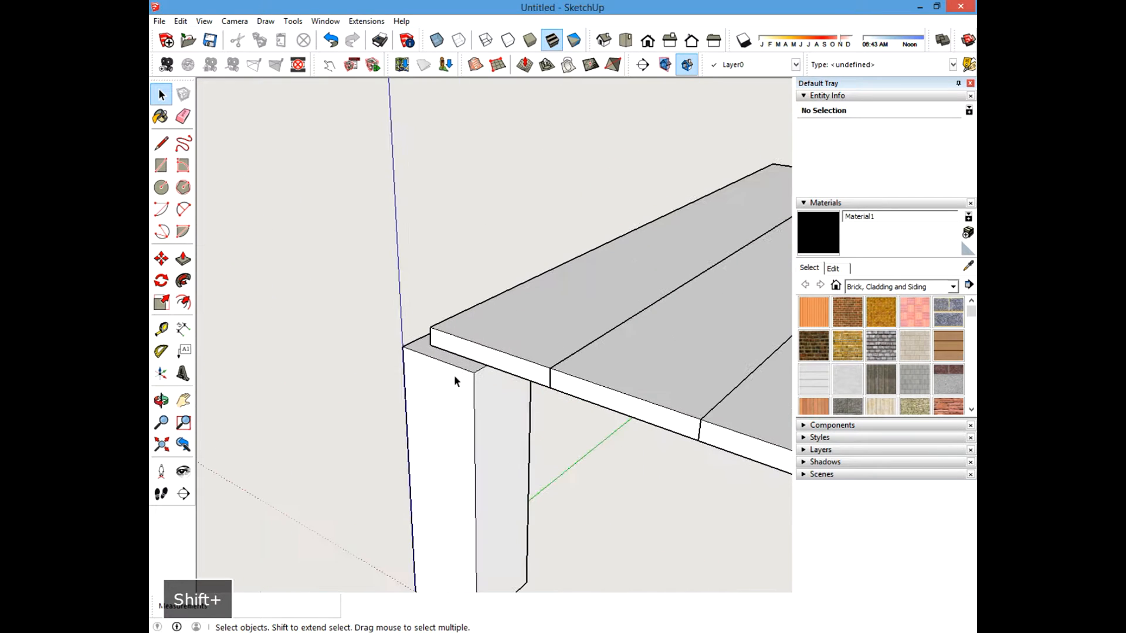
{"action": "left_click", "coordinate": [161, 165]}
{"action": "left_click", "coordinate": [432, 347]}
{"action": "scroll", "coordinate": [405, 305], "scroll_direction": "down", "scroll_amount": 5}
{"action": "middle_click_drag", "start_coordinate": [542, 354], "coordinate": [345, 322], "text": "shift"}
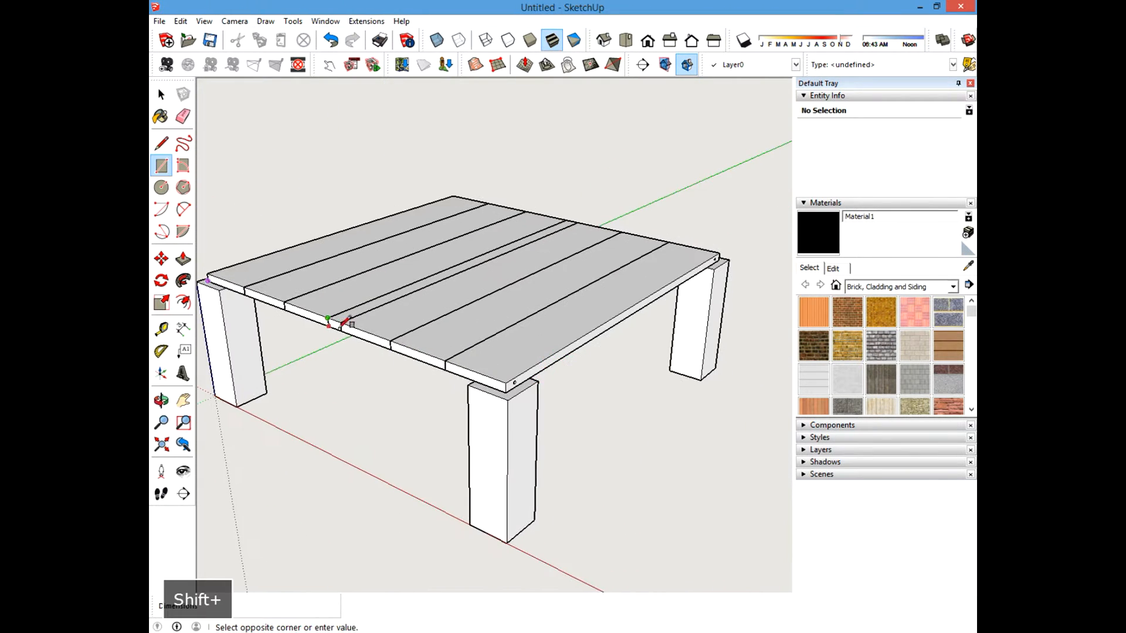
{"action": "scroll", "coordinate": [495, 376], "scroll_direction": "up", "scroll_amount": 5}
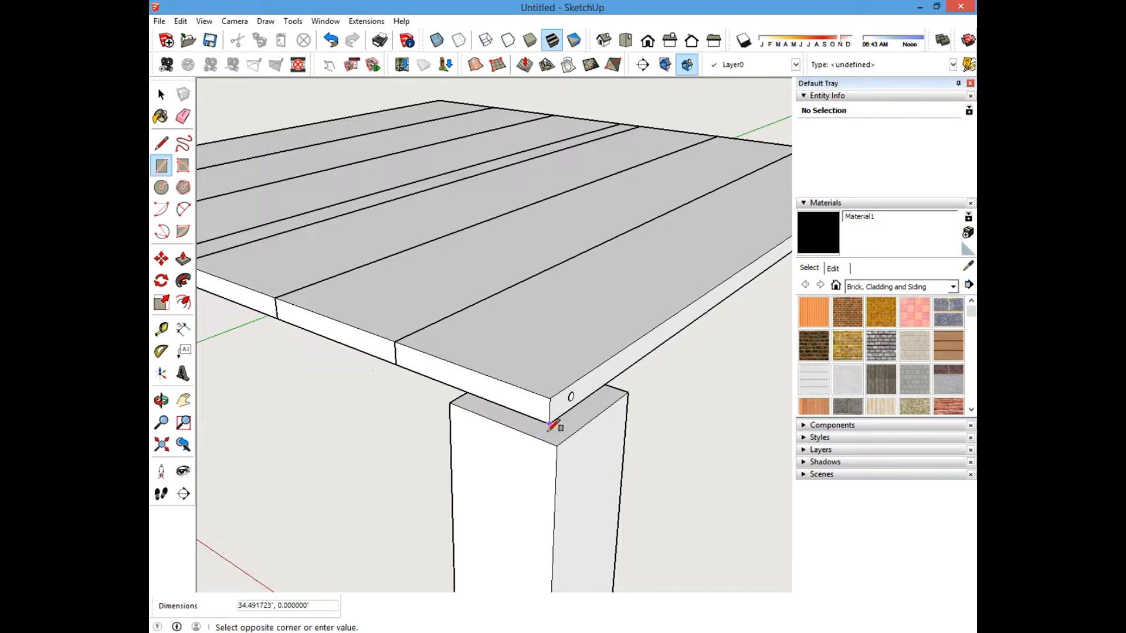
{"action": "scroll", "coordinate": [534, 435], "scroll_direction": "up", "scroll_amount": 4}
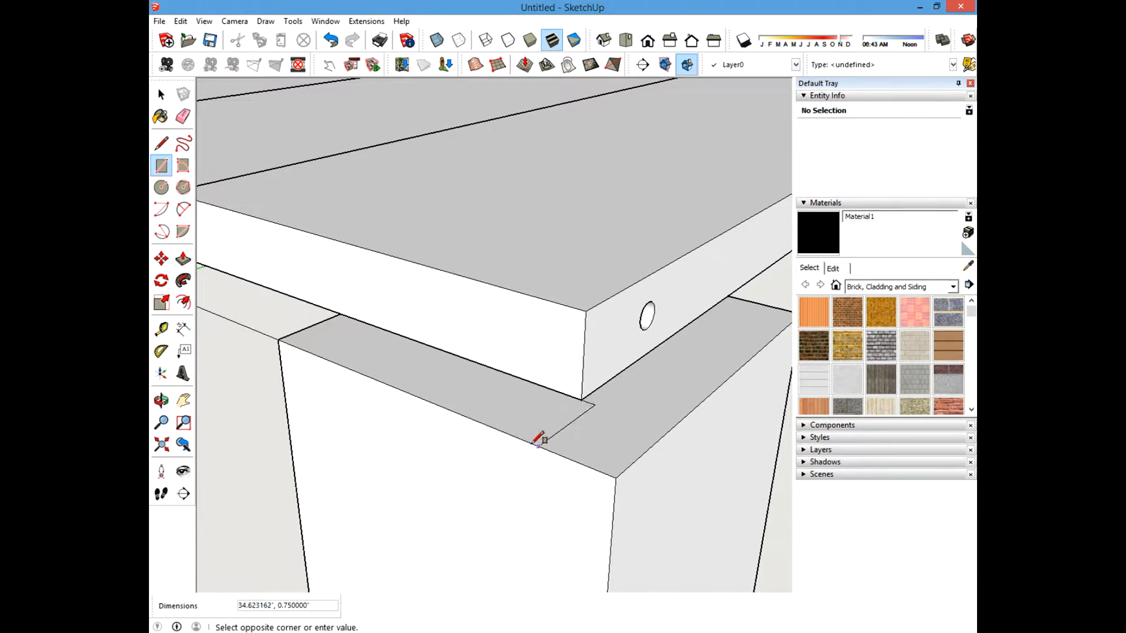
{"action": "key", "text": "Escape"}
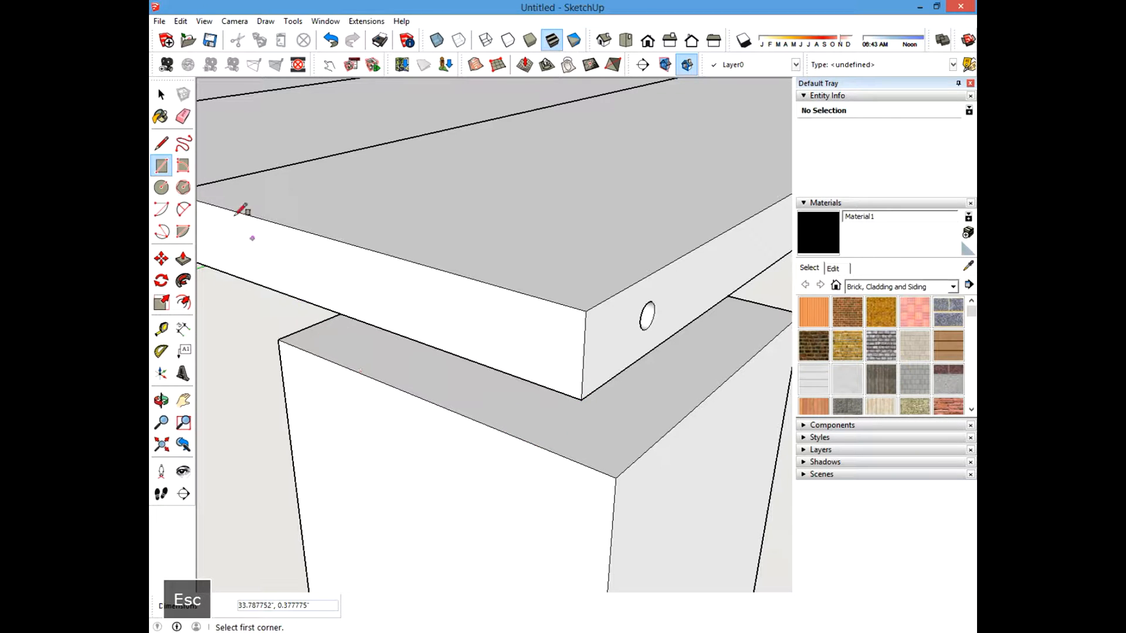
Add a guide 0.75 inch from the post's top edge with the Tape Measure.
{"action": "left_click", "coordinate": [163, 335]}
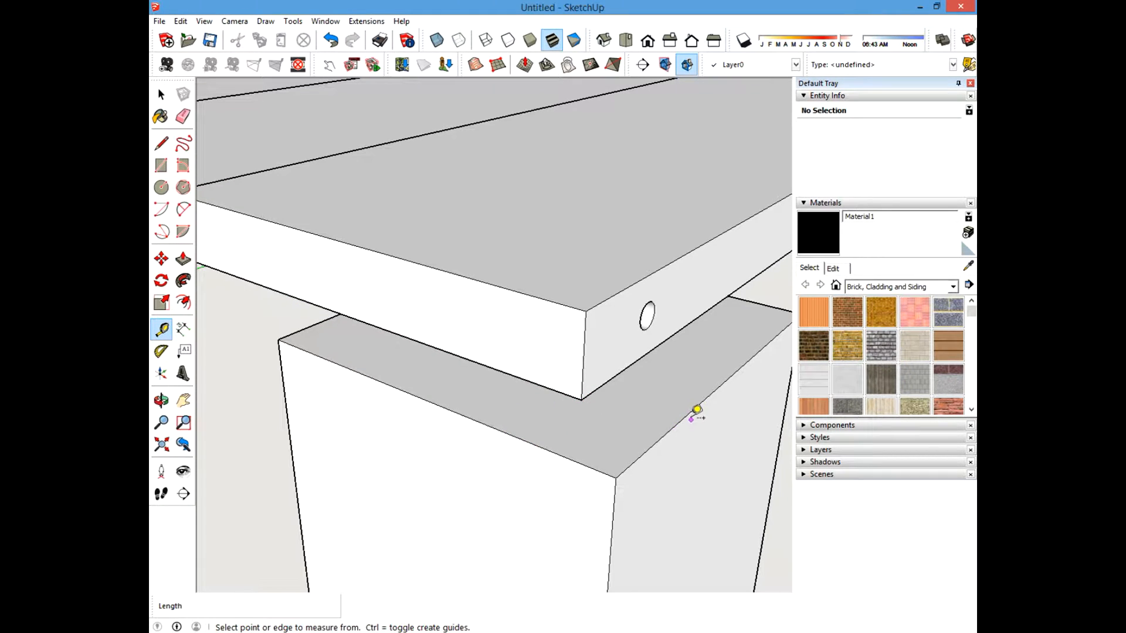
{"action": "left_click", "coordinate": [690, 413]}
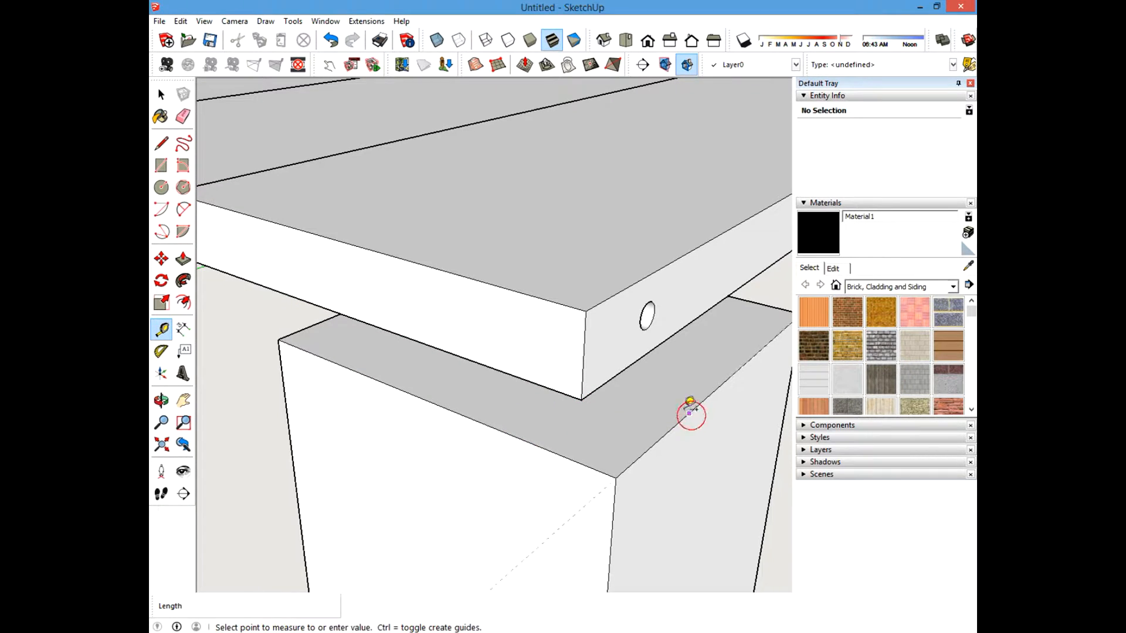
{"action": "left_click", "coordinate": [624, 366]}
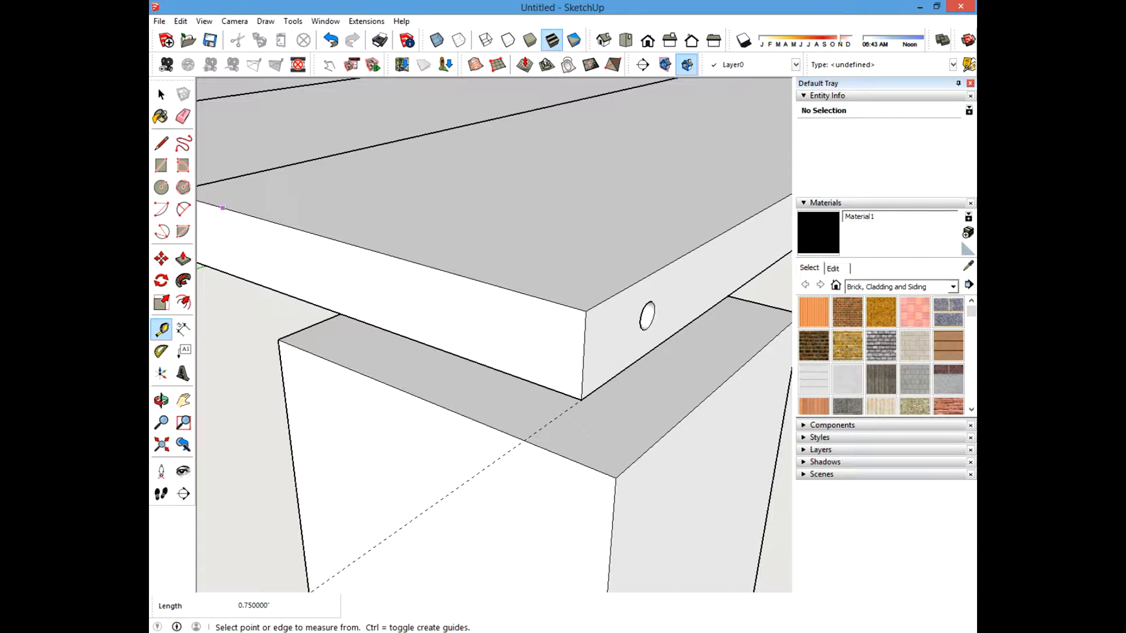
Draw a 34.5 by 0.75 inch rectangle along the post tops beneath the side board for a filler strip.
{"action": "left_click", "coordinate": [161, 165]}
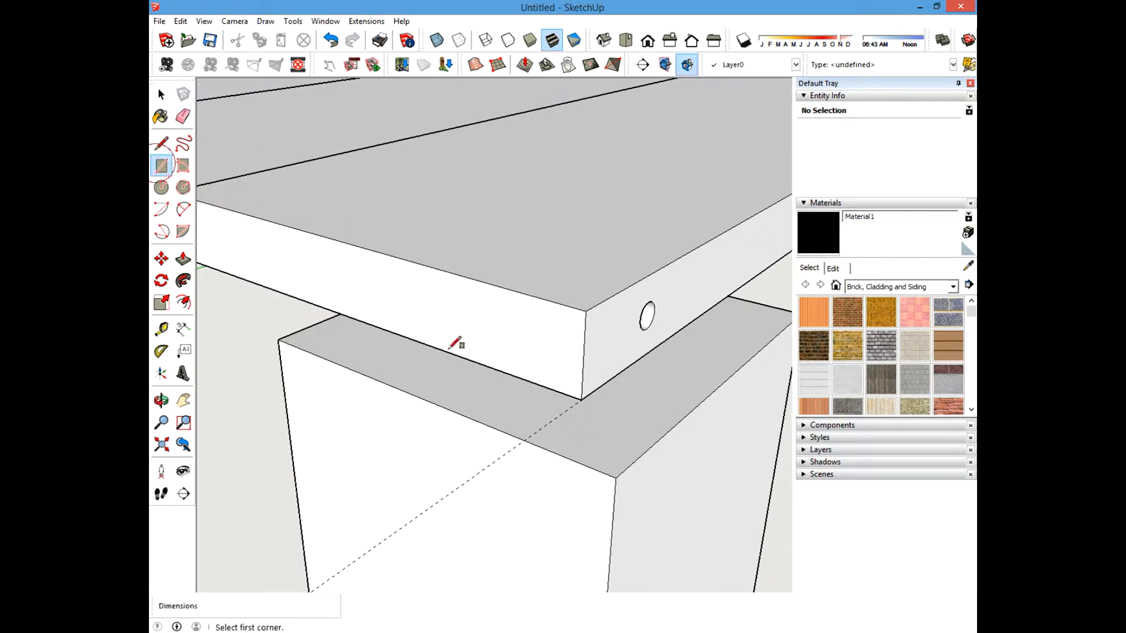
{"action": "scroll", "coordinate": [642, 469], "scroll_direction": "down", "scroll_amount": 3}
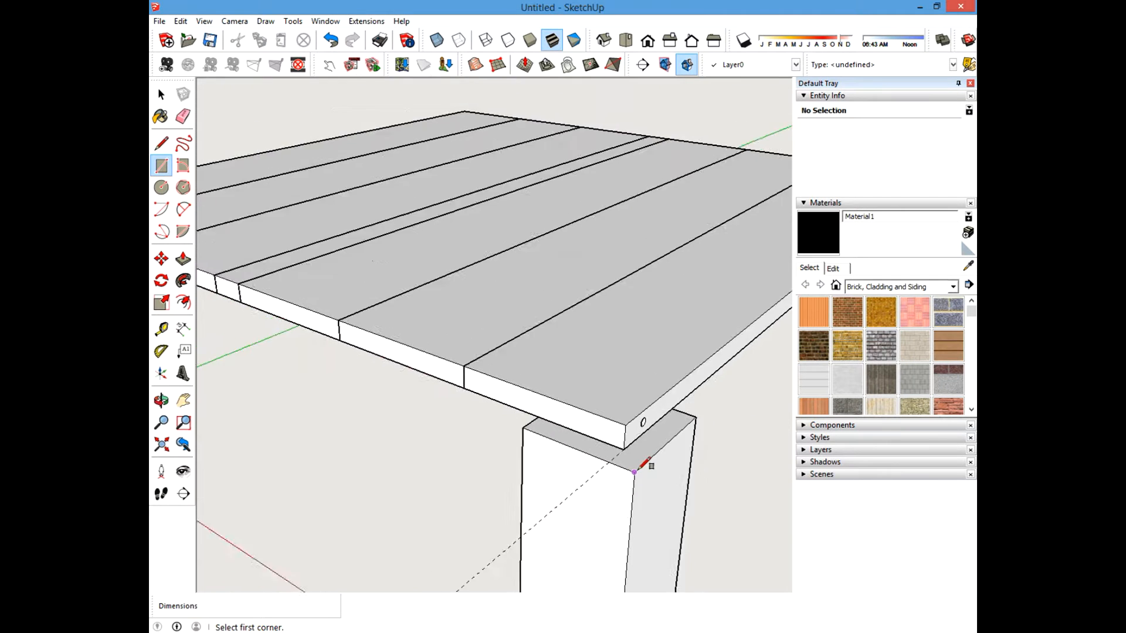
{"action": "middle_click_drag", "start_coordinate": [640, 467], "coordinate": [738, 377]}
{"action": "scroll", "coordinate": [463, 340], "scroll_direction": "up", "scroll_amount": 5}
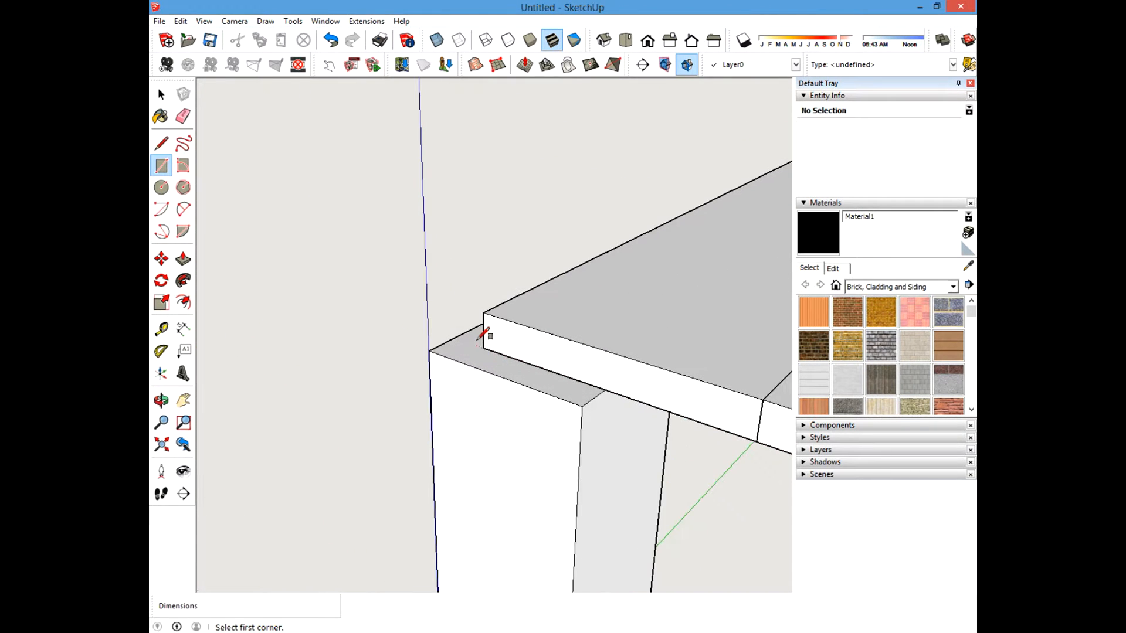
{"action": "left_click", "coordinate": [482, 349]}
{"action": "scroll", "coordinate": [412, 306], "scroll_direction": "down", "scroll_amount": 5}
{"action": "scroll", "coordinate": [548, 352], "scroll_direction": "down", "scroll_amount": 2}
{"action": "middle_click_drag", "start_coordinate": [550, 354], "coordinate": [346, 264], "text": "shift"}
{"action": "scroll", "coordinate": [508, 336], "scroll_direction": "up", "scroll_amount": 3}
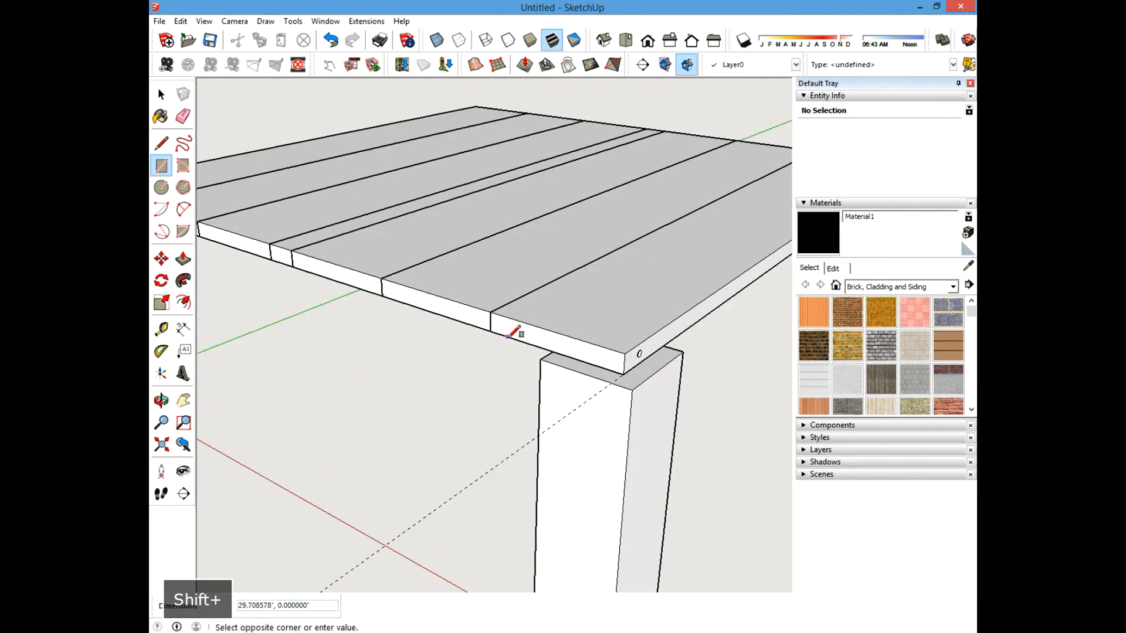
{"action": "scroll", "coordinate": [508, 337], "scroll_direction": "up", "scroll_amount": 3}
{"action": "left_click", "coordinate": [716, 424]}
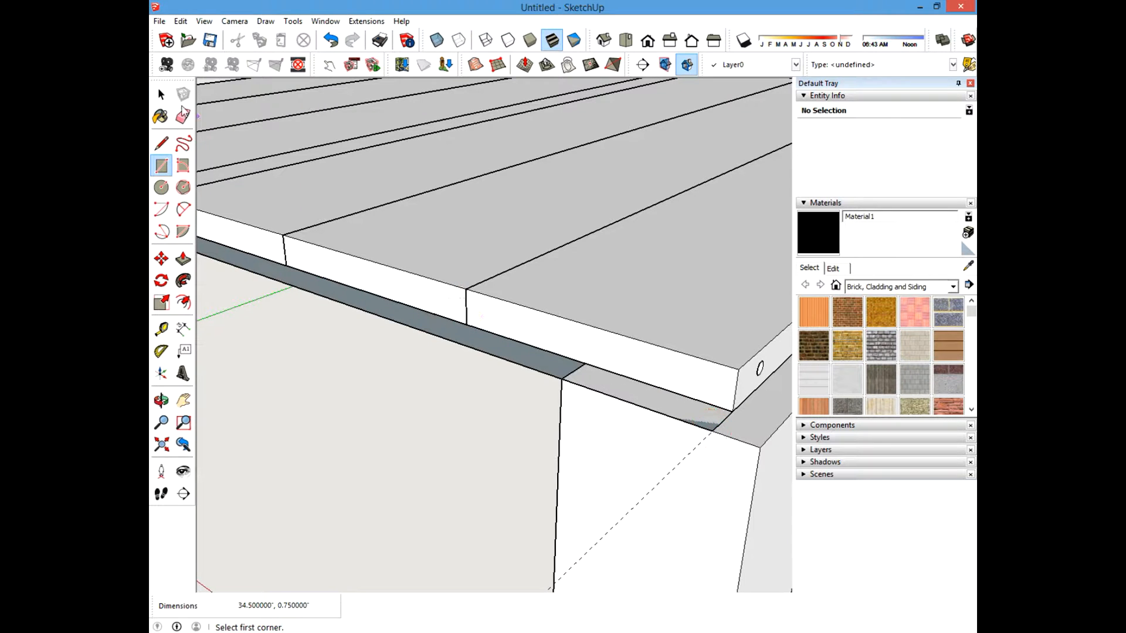
Push/pull the filler rectangle on the post tops 5.5 inches upward into a strip.
{"action": "left_click", "coordinate": [161, 94]}
{"action": "scroll", "coordinate": [536, 329], "scroll_direction": "down", "scroll_amount": 6}
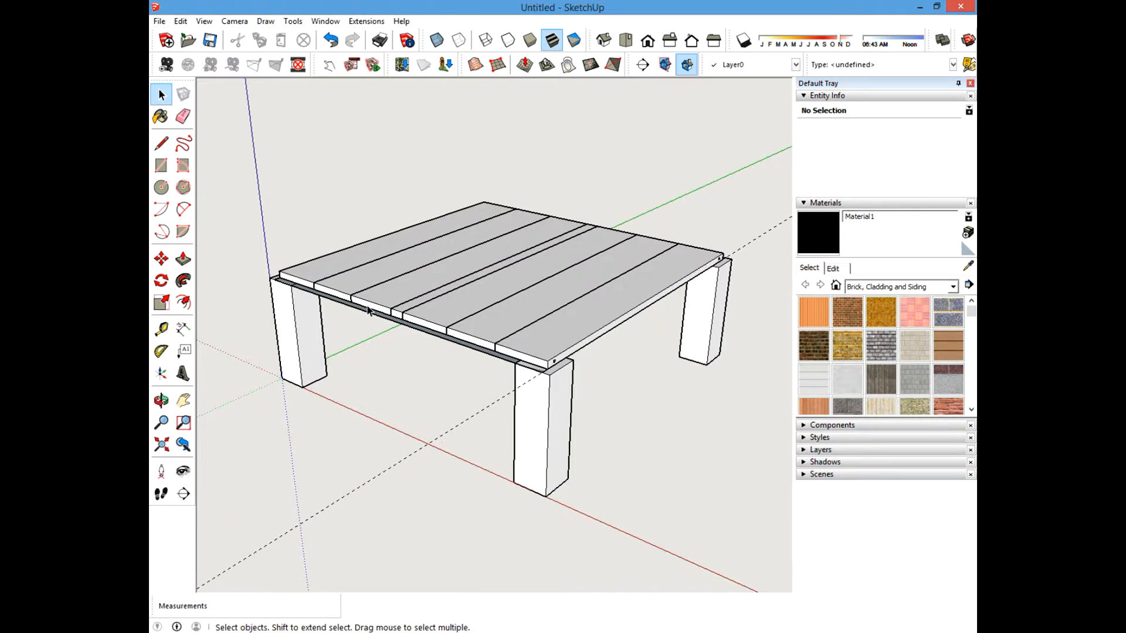
{"action": "scroll", "coordinate": [322, 287], "scroll_direction": "up", "scroll_amount": 3}
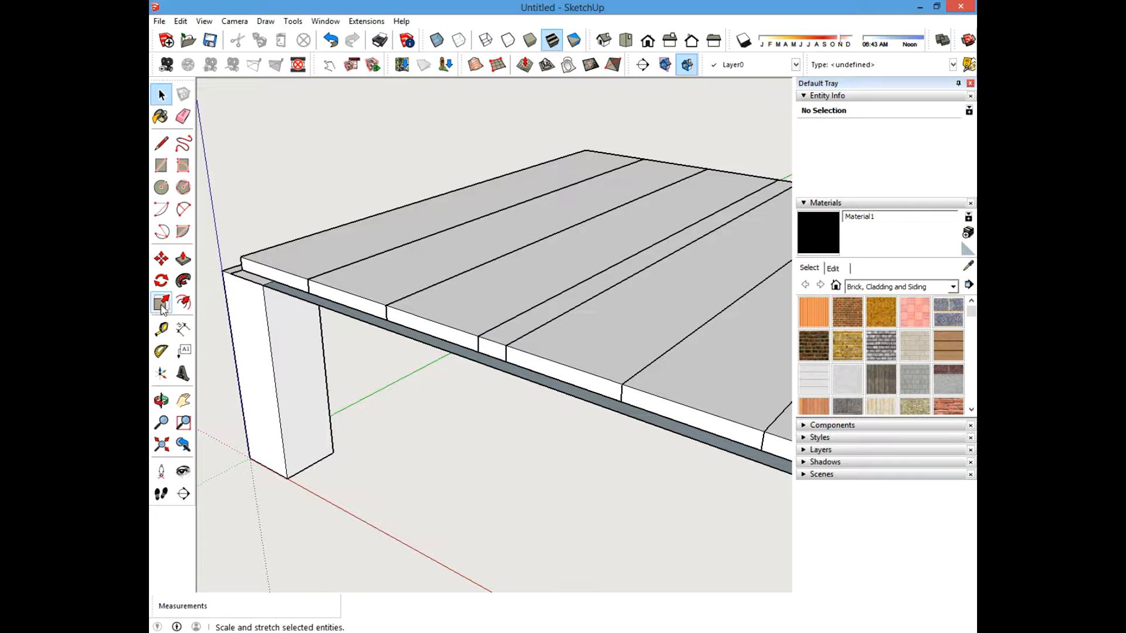
{"action": "left_click", "coordinate": [183, 257]}
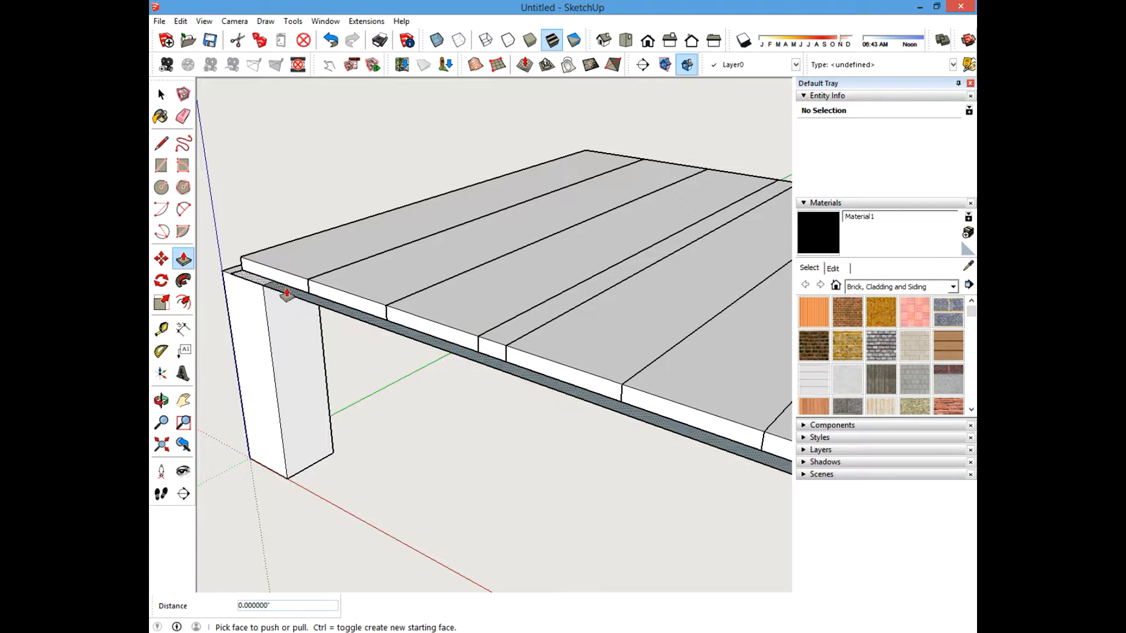
{"action": "left_click", "coordinate": [287, 287]}
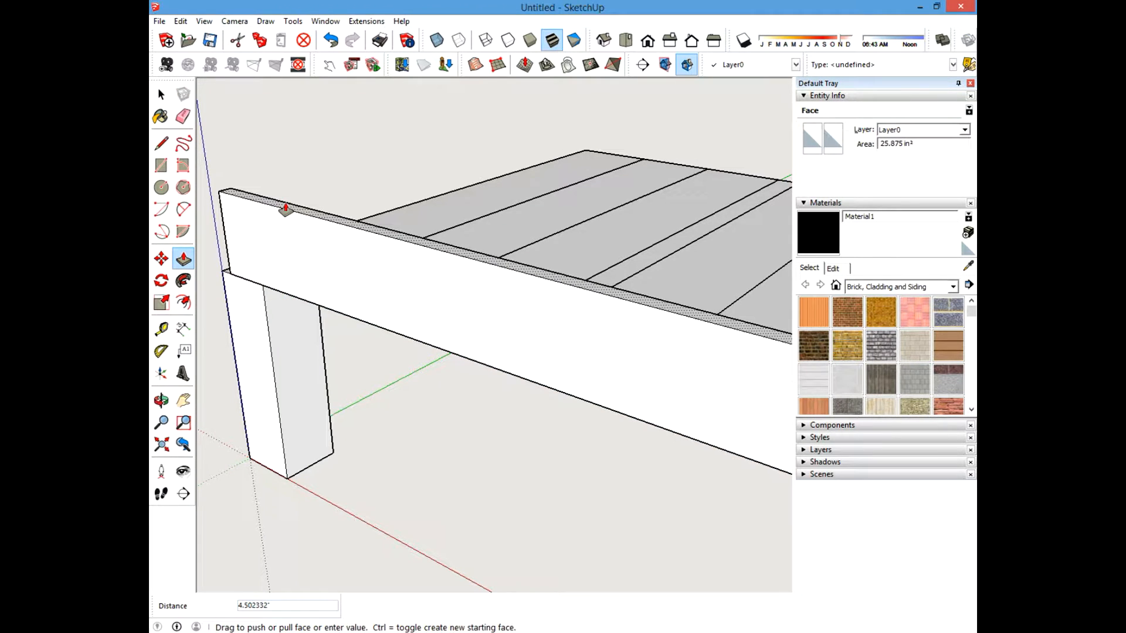
{"action": "type", "text": "5.5"}
{"action": "key", "text": "Return"}
{"action": "left_click", "coordinate": [161, 94]}
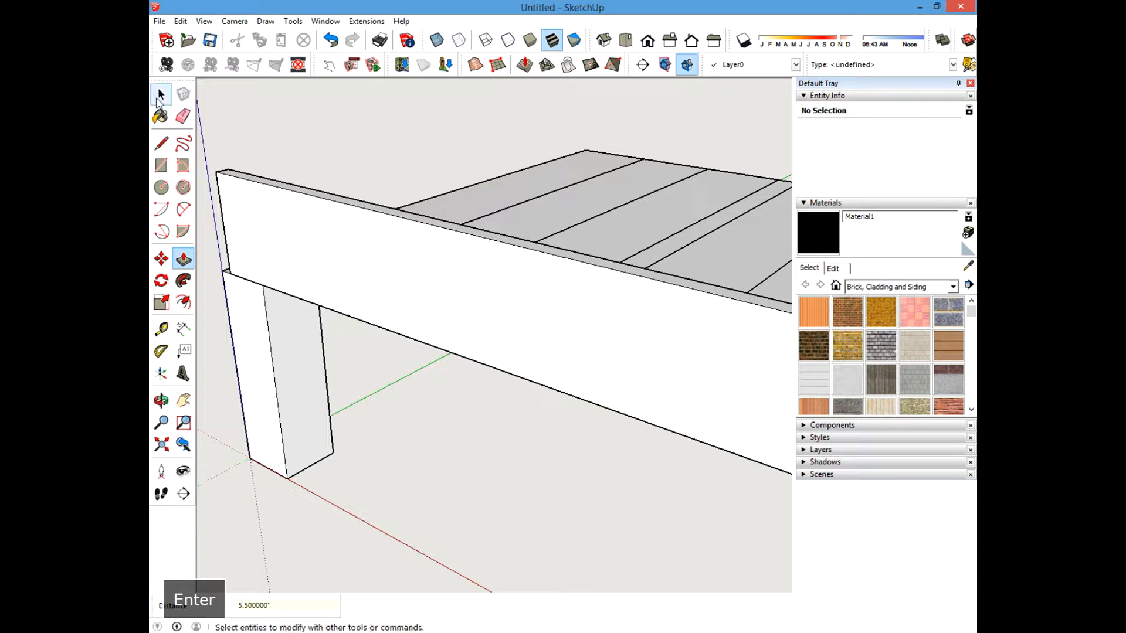
{"action": "mouse_move", "coordinate": [380, 305]}
{"action": "middle_mouse_down"}
{"action": "mouse_move", "coordinate": [509, 366]}
{"action": "mouse_move", "coordinate": [252, 294]}
{"action": "mouse_move", "coordinate": [272, 352]}
{"action": "middle_mouse_up"}
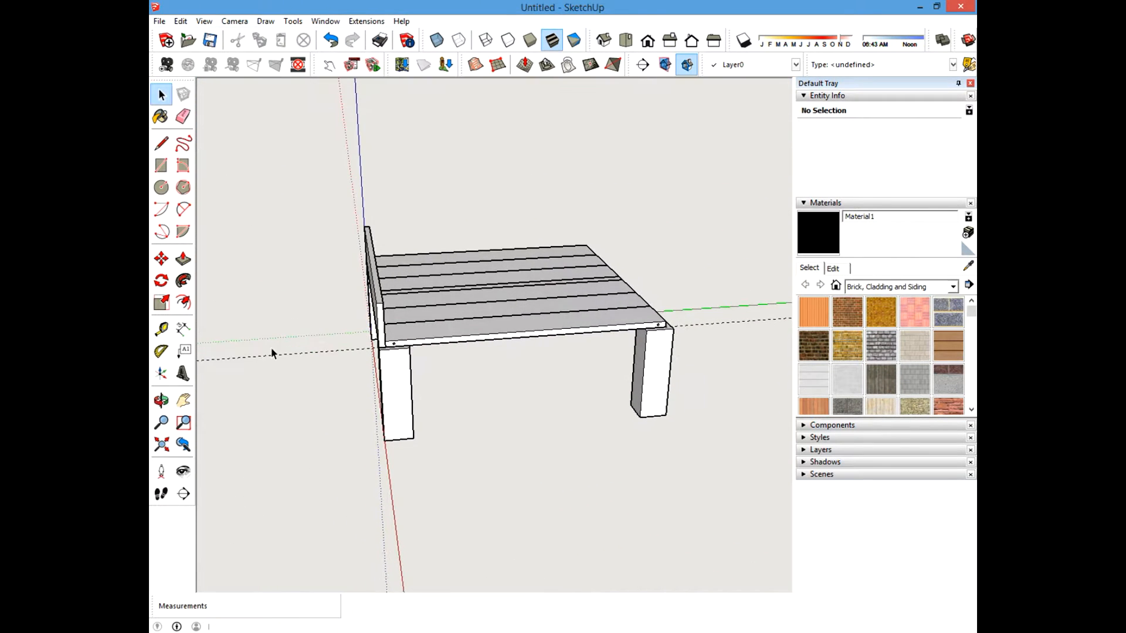
{"action": "left_click", "coordinate": [183, 116]}
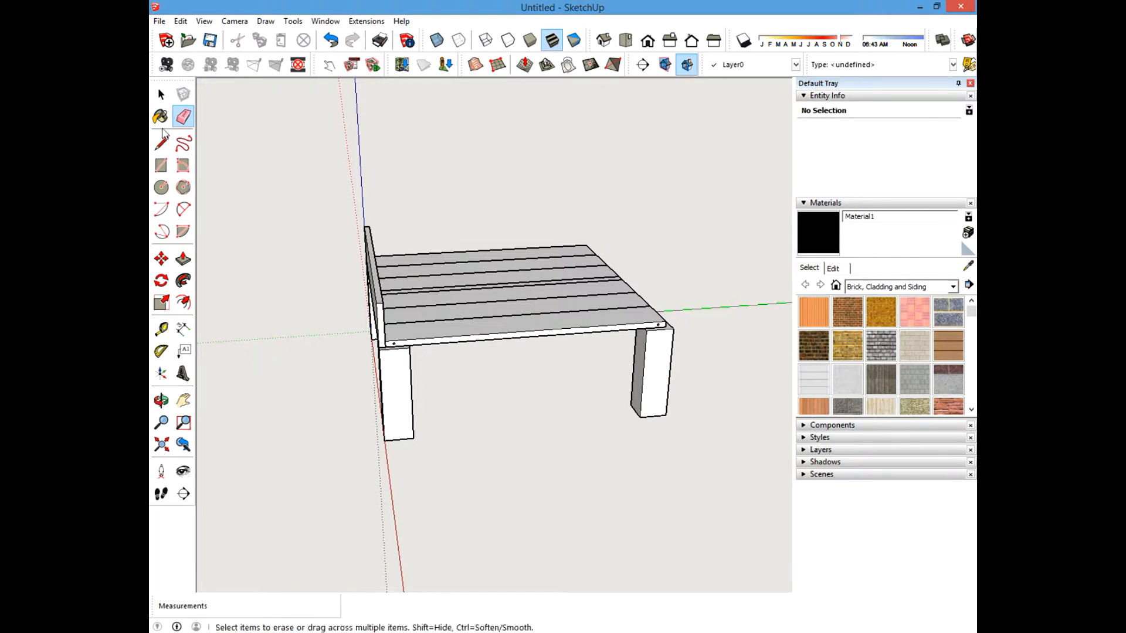
{"action": "key", "text": "space"}
{"action": "middle_click_drag", "start_coordinate": [352, 296], "coordinate": [362, 315]}
{"action": "scroll", "coordinate": [348, 351], "scroll_direction": "up", "scroll_amount": 3}
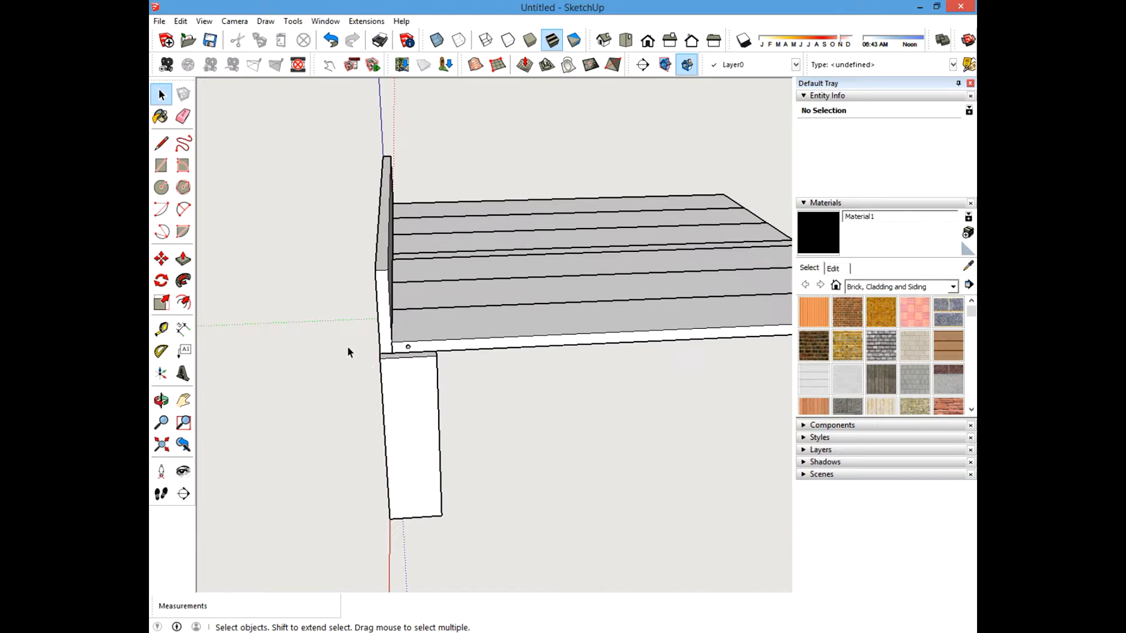
{"action": "right_click", "coordinate": [423, 379]}
{"action": "left_click", "coordinate": [251, 394]}
{"action": "left_click_drag", "start_coordinate": [524, 384], "coordinate": [414, 194]}
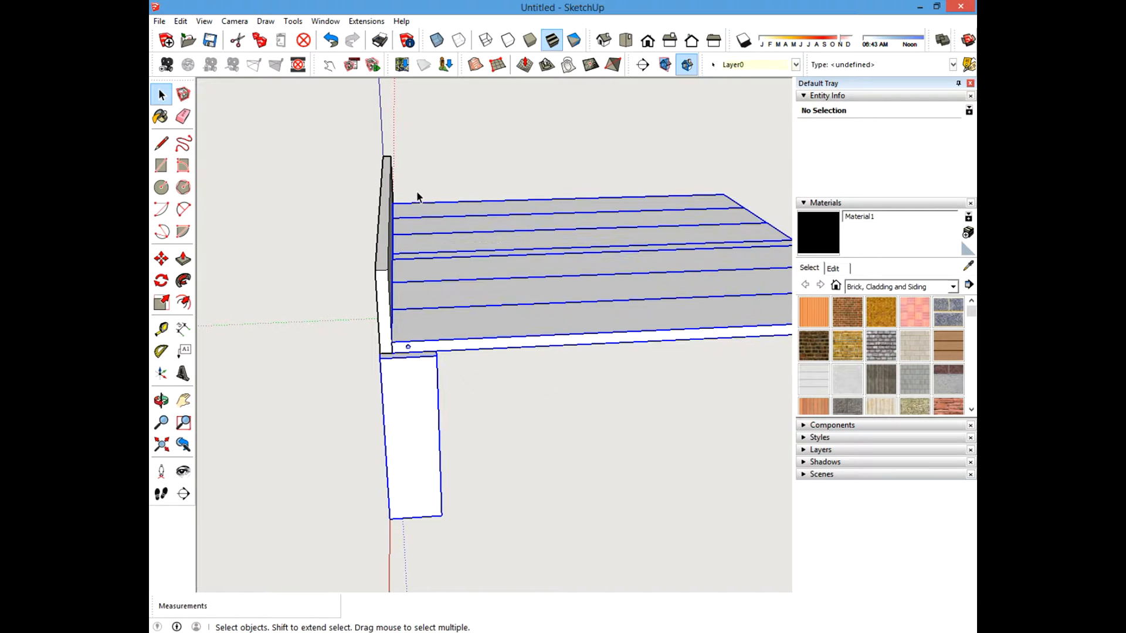
{"action": "left_click", "coordinate": [507, 434]}
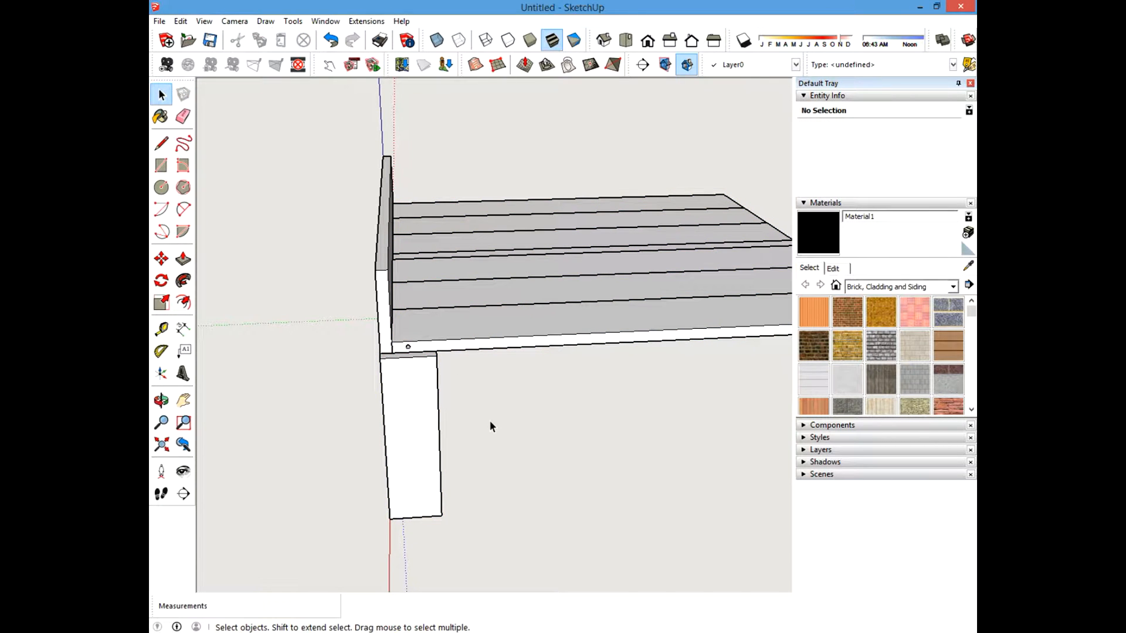
{"action": "left_click_drag", "start_coordinate": [451, 177], "coordinate": [713, 495]}
{"action": "left_click_drag", "start_coordinate": [426, 174], "coordinate": [660, 413]}
{"action": "left_click_drag", "start_coordinate": [309, 127], "coordinate": [480, 379]}
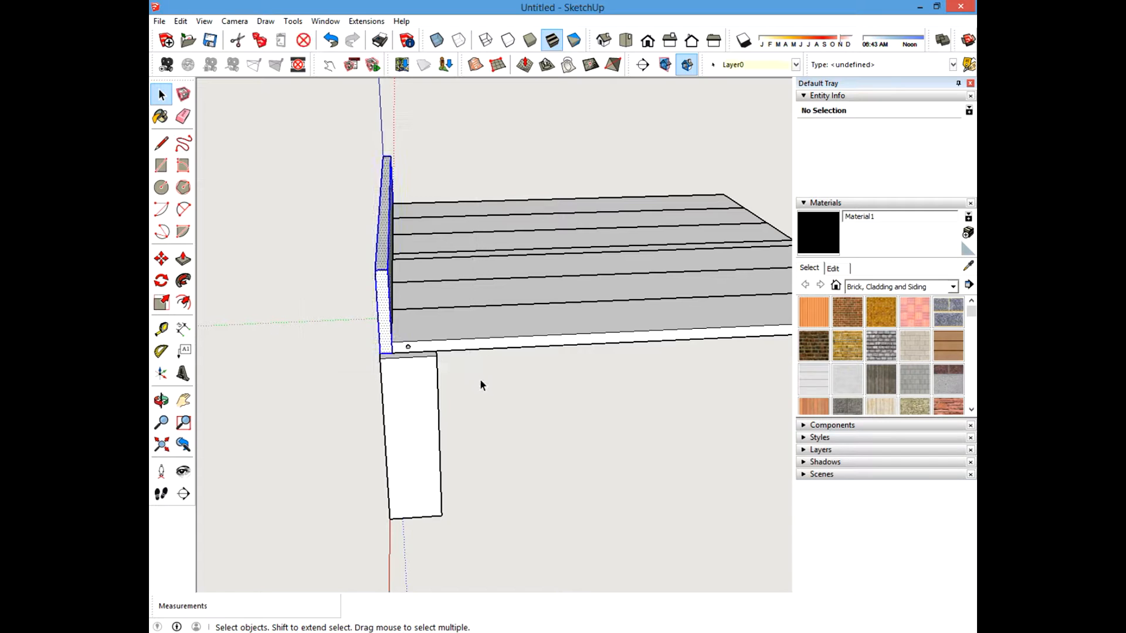
{"action": "left_click", "coordinate": [474, 376]}
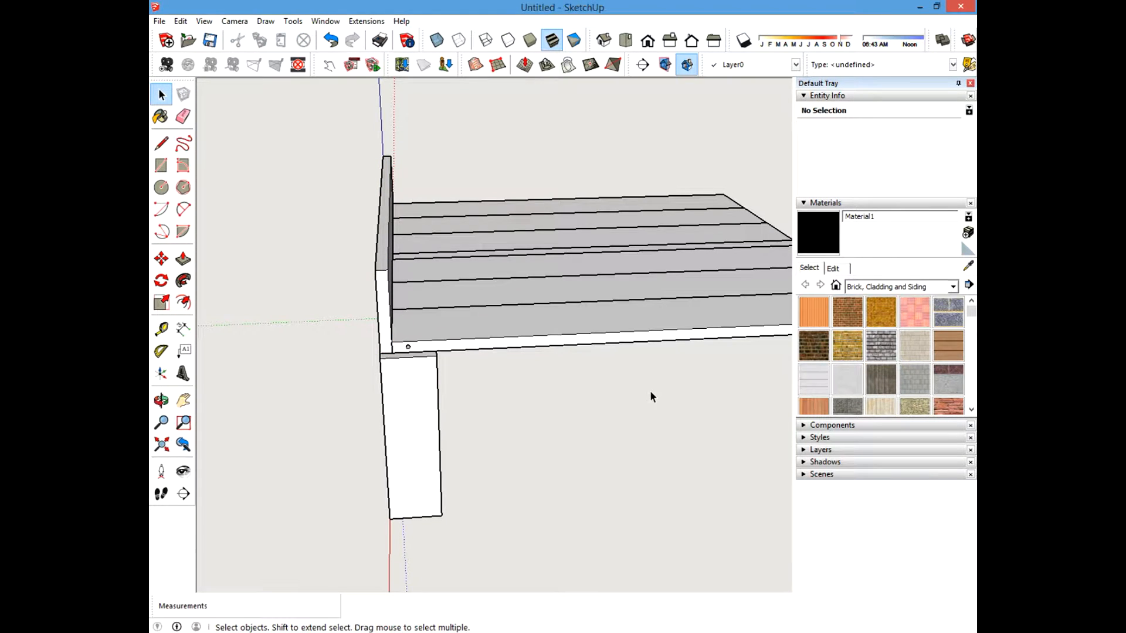
Select all seven top boards and hide them.
{"action": "left_click_drag", "start_coordinate": [650, 390], "coordinate": [436, 179]}
{"action": "left_click_drag", "start_coordinate": [552, 156], "coordinate": [554, 156]}
{"action": "left_click", "coordinate": [610, 425]}
{"action": "left_click_drag", "start_coordinate": [474, 206], "coordinate": [475, 207]}
{"action": "right_click", "coordinate": [486, 274]}
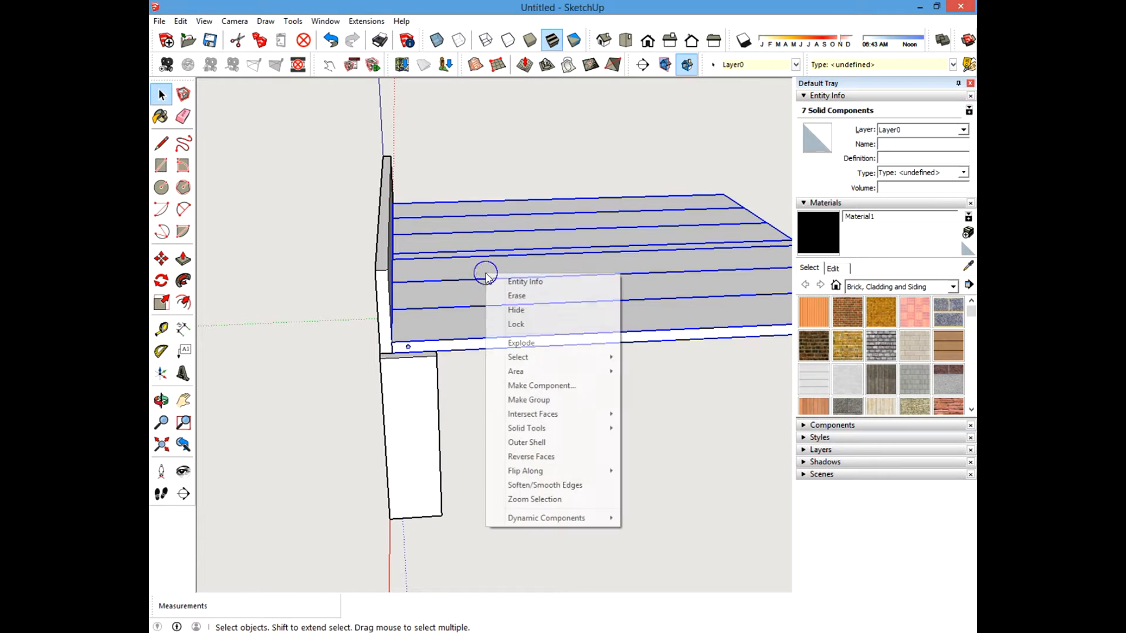
{"action": "left_click", "coordinate": [515, 311]}
Hide the two posts next to the filler strip.
{"action": "left_click", "coordinate": [402, 404]}
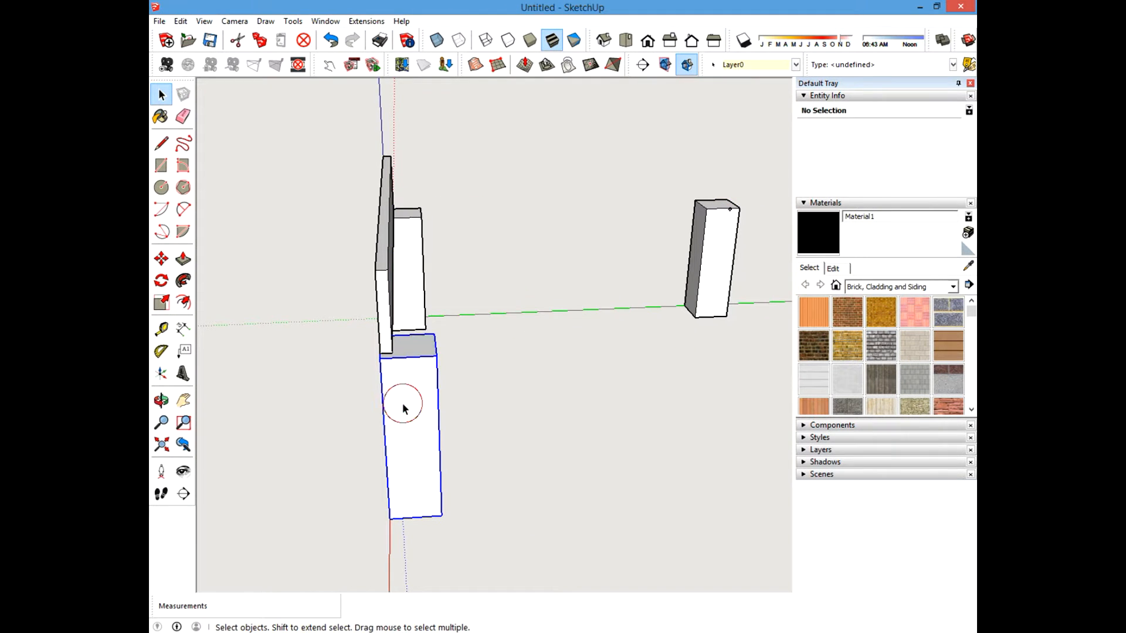
{"action": "right_click", "coordinate": [403, 410]}
{"action": "left_click", "coordinate": [434, 125]}
{"action": "right_click", "coordinate": [406, 231]}
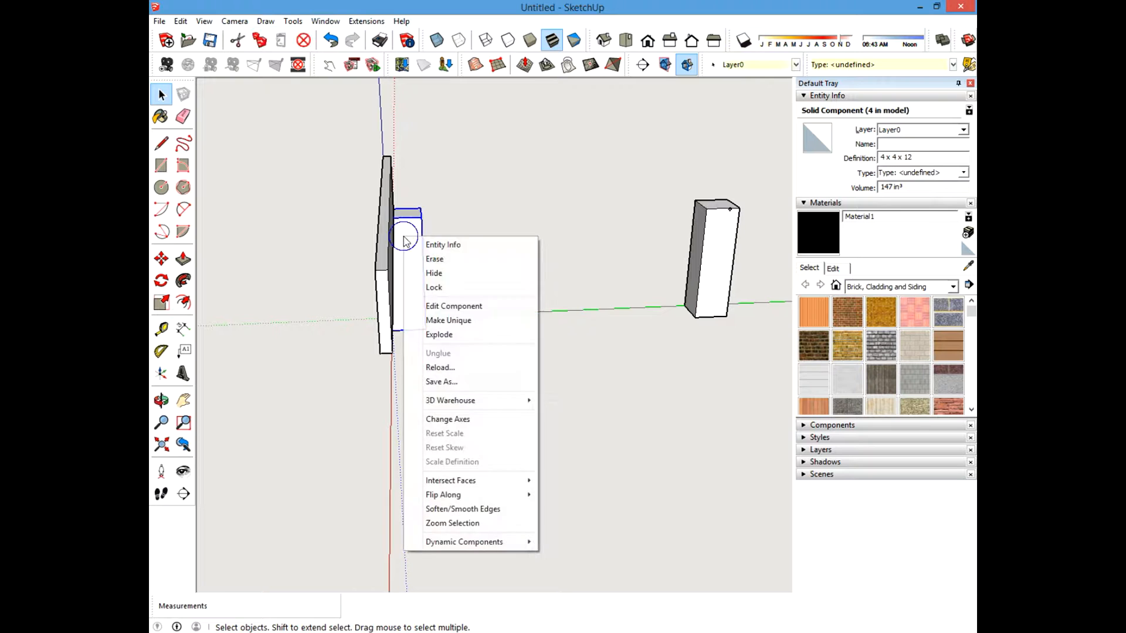
{"action": "left_click", "coordinate": [512, 273]}
Measure the filler strip's top edge length with the Tape Measure.
{"action": "left_click_drag", "start_coordinate": [327, 113], "coordinate": [490, 402]}
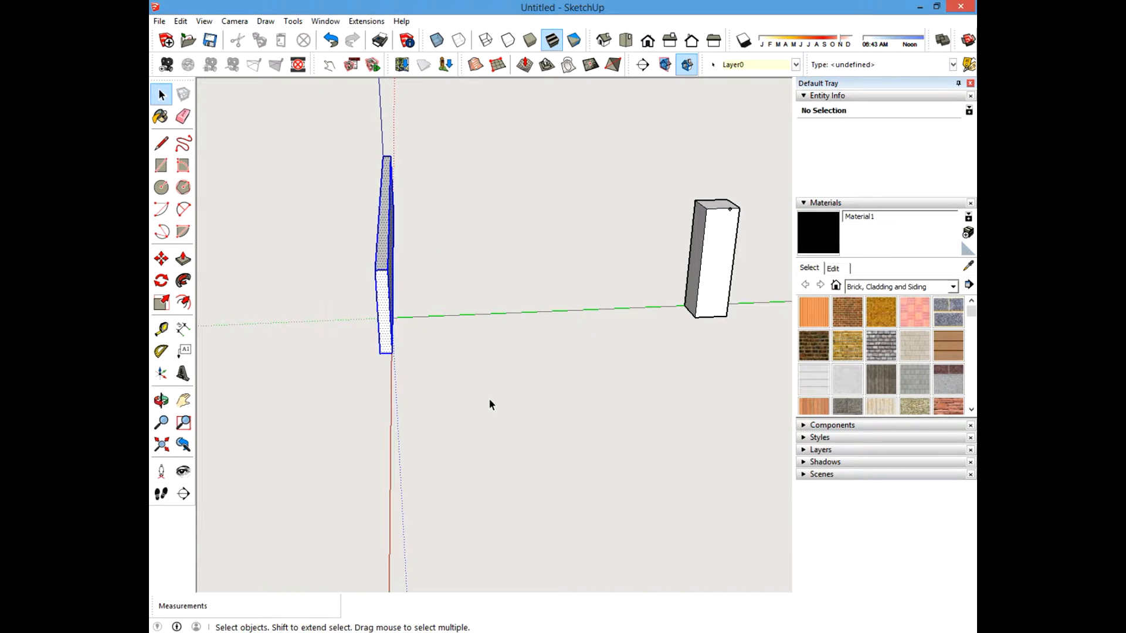
{"action": "middle_click_drag", "start_coordinate": [490, 402], "coordinate": [483, 318]}
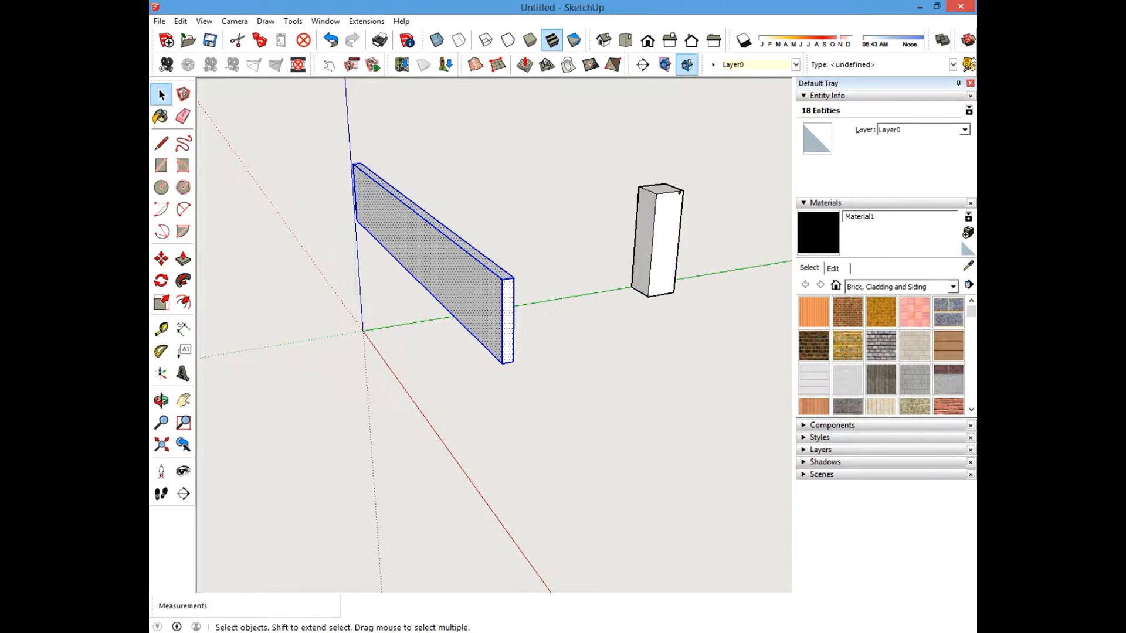
{"action": "left_click", "coordinate": [161, 329]}
{"action": "left_click", "coordinate": [354, 161]}
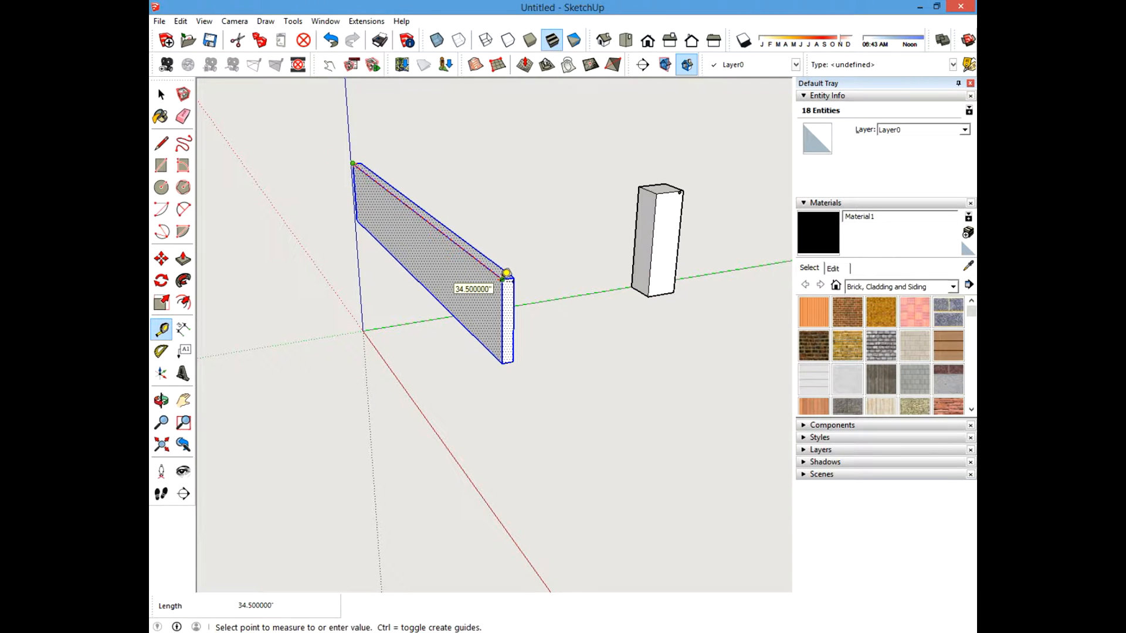
{"action": "key", "text": "Escape"}
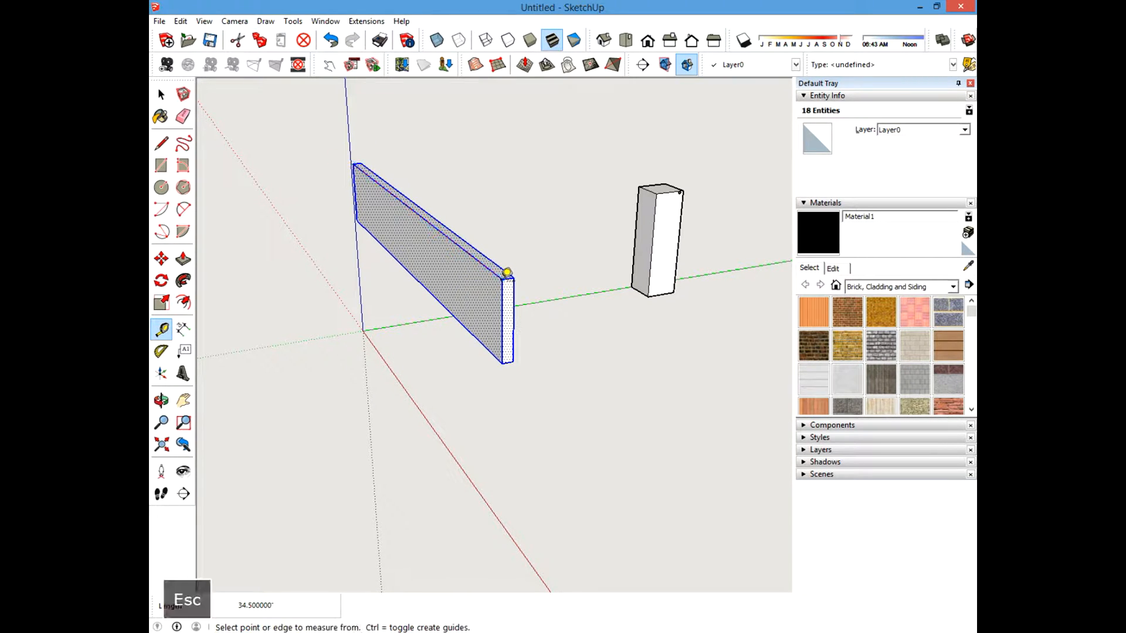
Select the filler strip and delete it.
{"action": "left_click", "coordinate": [161, 94]}
{"action": "left_click", "coordinate": [469, 355]}
{"action": "scroll", "coordinate": [498, 363], "scroll_direction": "down", "scroll_amount": 1}
{"action": "scroll", "coordinate": [469, 327], "scroll_direction": "up", "scroll_amount": 1}
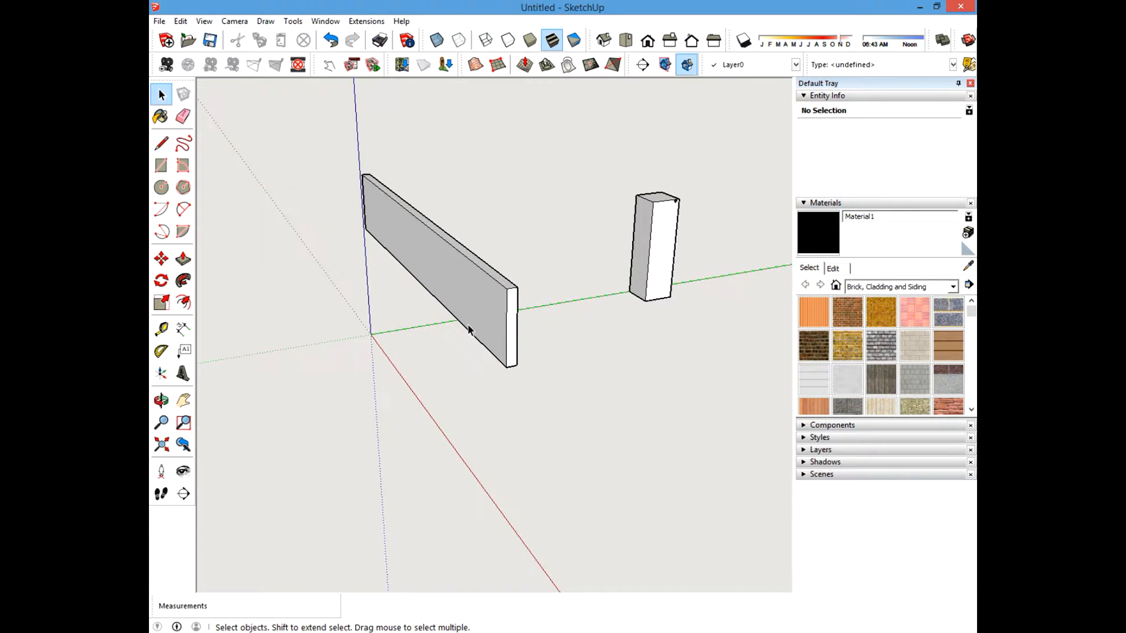
{"action": "left_click", "coordinate": [447, 301]}
{"action": "left_click", "coordinate": [319, 369]}
{"action": "middle_click_drag", "start_coordinate": [432, 352], "coordinate": [314, 140]}
{"action": "left_click_drag", "start_coordinate": [305, 104], "coordinate": [478, 378]}
{"action": "key", "text": "Delete"}
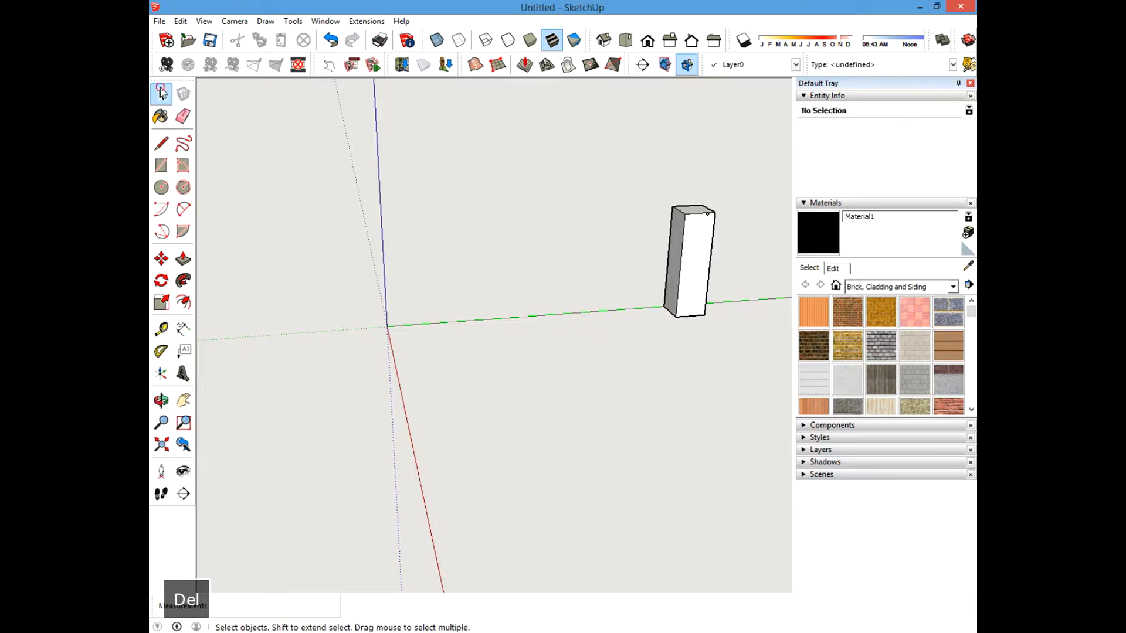
Unhide all hidden geometry in the model.
{"action": "left_click", "coordinate": [180, 21]}
{"action": "mouse_move", "coordinate": [176, 206]}
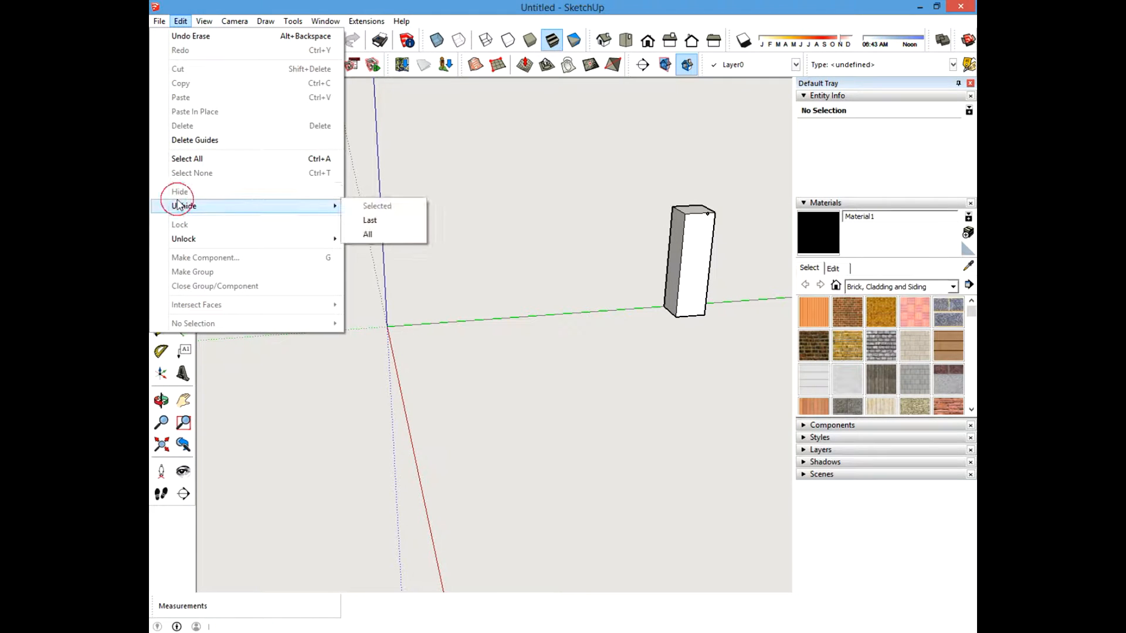
{"action": "left_click", "coordinate": [367, 234]}
Orbit around the table to examine the top boards and post corners.
{"action": "scroll", "coordinate": [462, 328], "scroll_direction": "down", "scroll_amount": 2}
{"action": "middle_click_drag", "start_coordinate": [473, 388], "coordinate": [713, 366]}
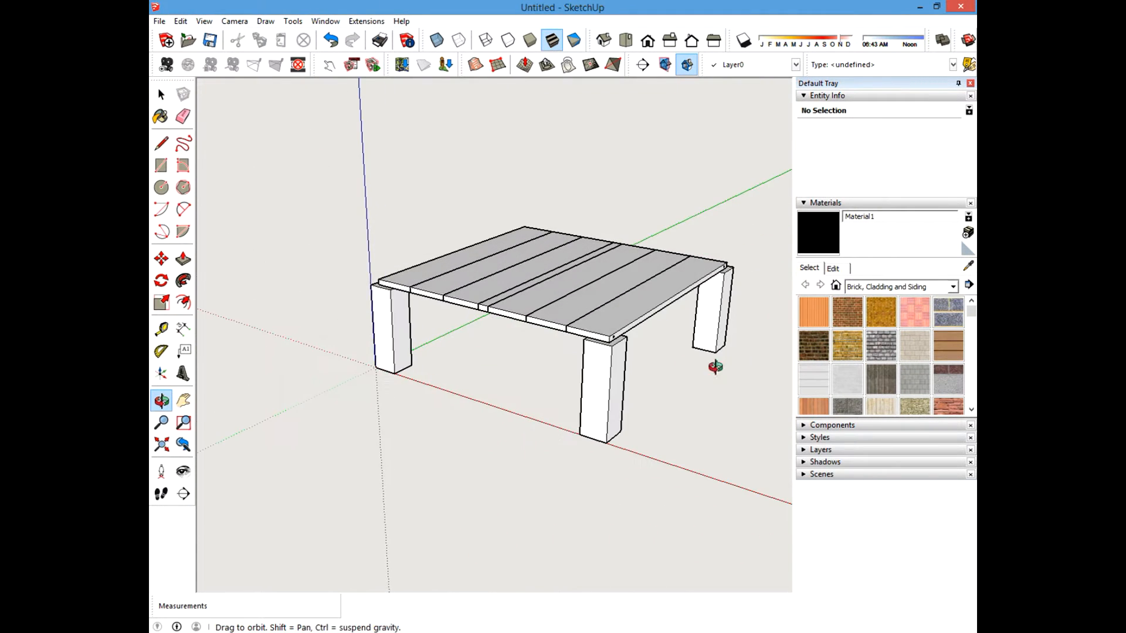
{"action": "middle_click_drag", "start_coordinate": [528, 295], "coordinate": [541, 340], "text": "shift"}
{"action": "key", "text": "space"}
{"action": "scroll", "coordinate": [495, 367], "scroll_direction": "up", "scroll_amount": 3}
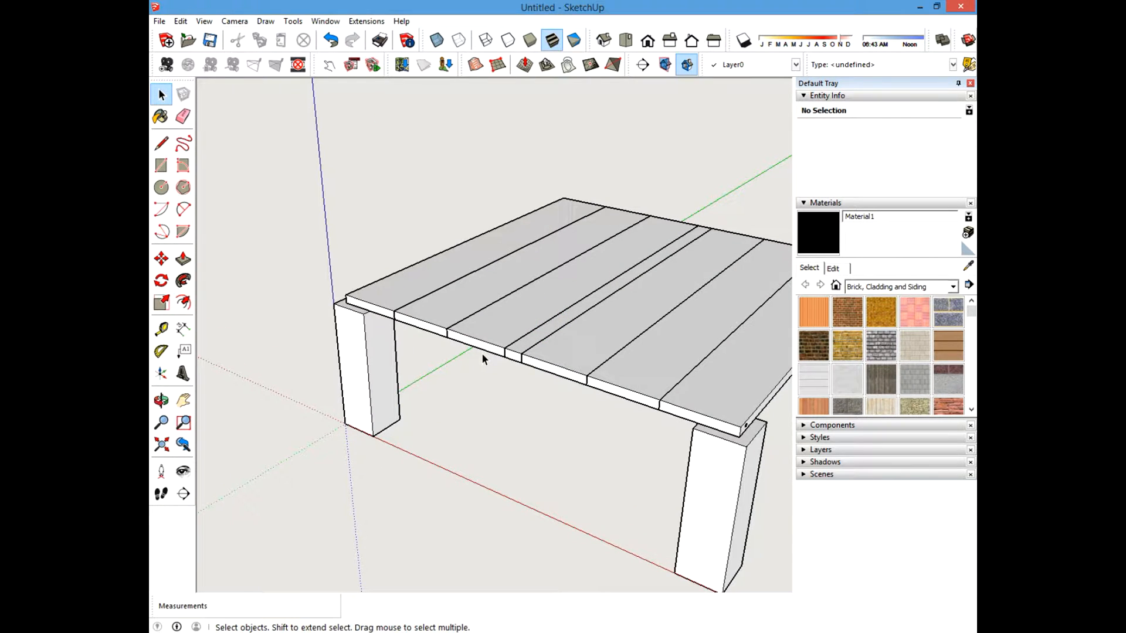
{"action": "middle_click_drag", "start_coordinate": [482, 360], "coordinate": [526, 343]}
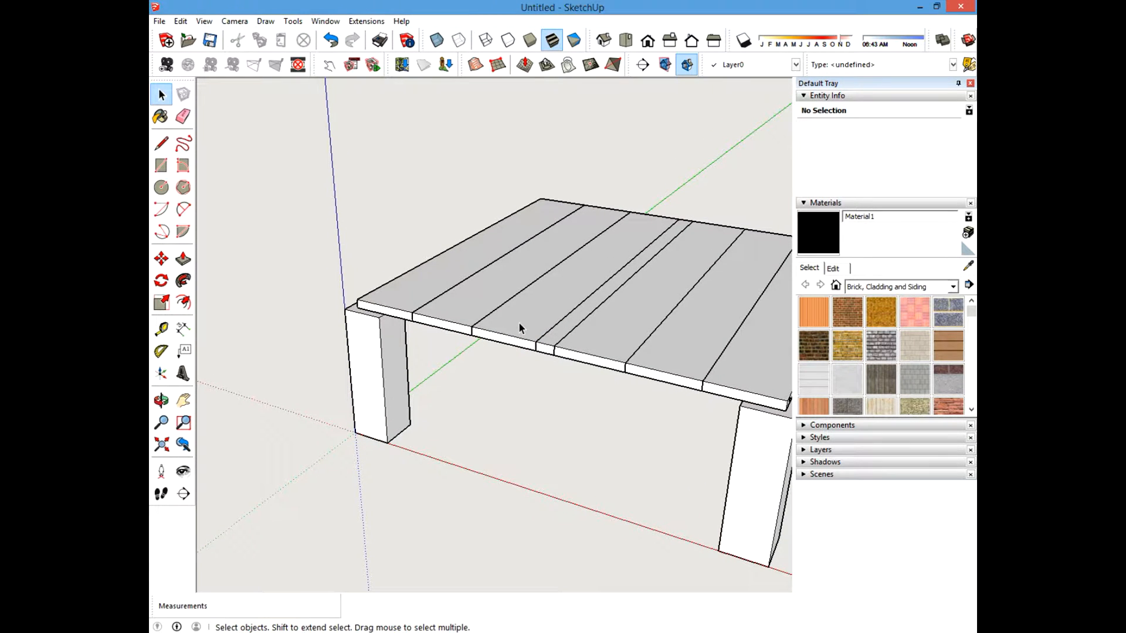
{"action": "middle_click_drag", "start_coordinate": [518, 322], "coordinate": [566, 252], "text": "shift"}
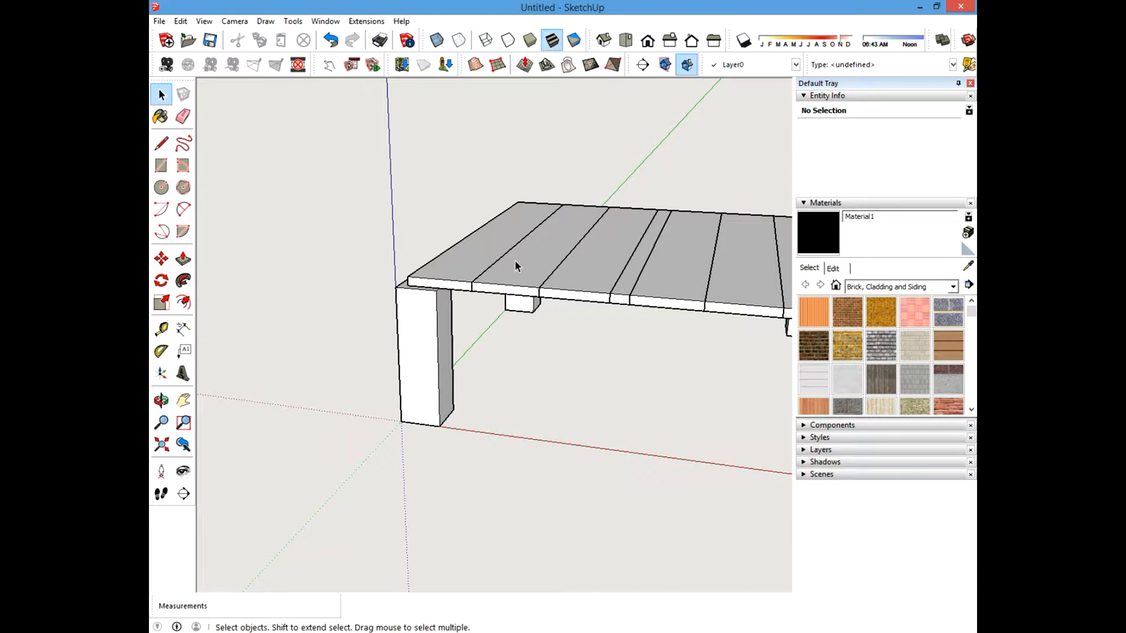
{"action": "middle_click_drag", "start_coordinate": [527, 262], "coordinate": [551, 320]}
{"action": "scroll", "coordinate": [436, 273], "scroll_direction": "up", "scroll_amount": 2}
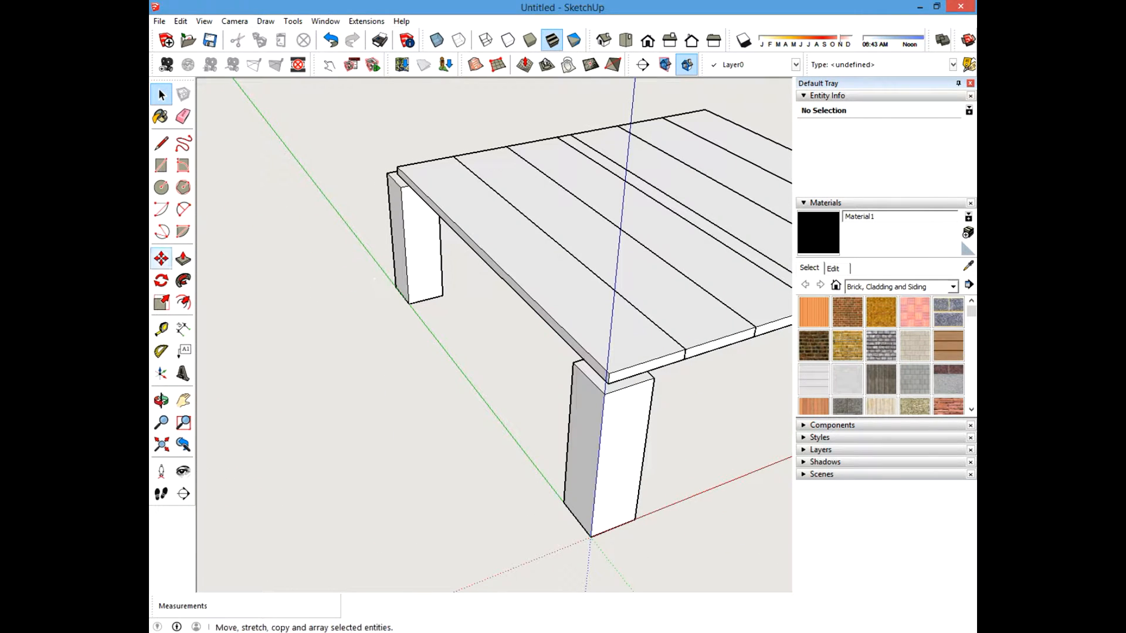
Copy the outer top board to a spot about 13 inches off the table's side.
{"action": "left_click", "coordinate": [162, 259]}
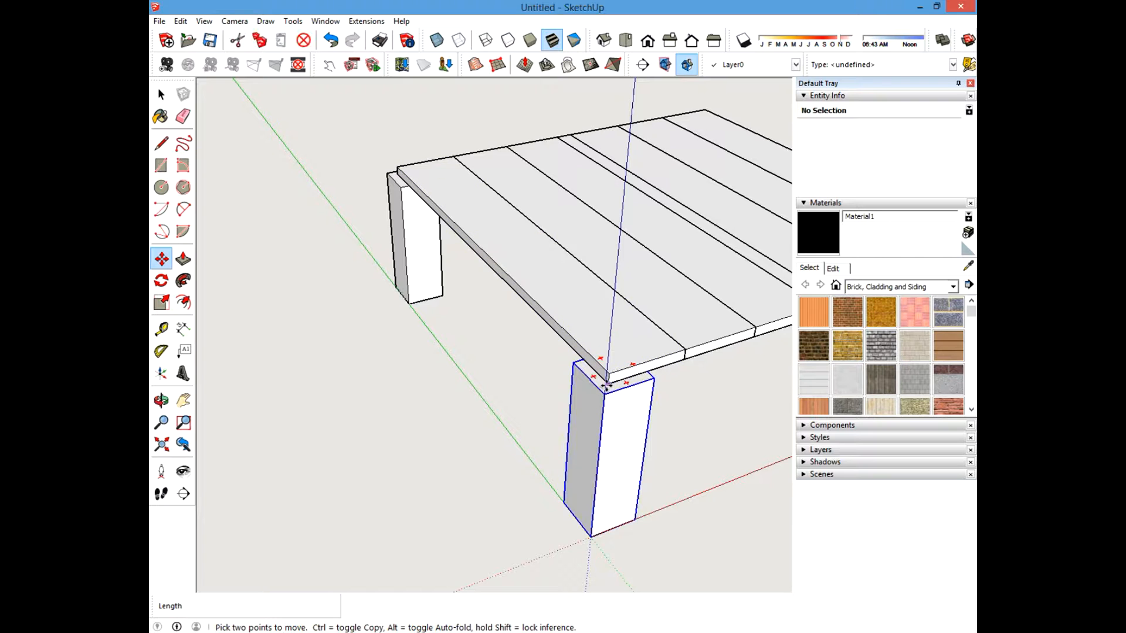
{"action": "left_click", "coordinate": [161, 95]}
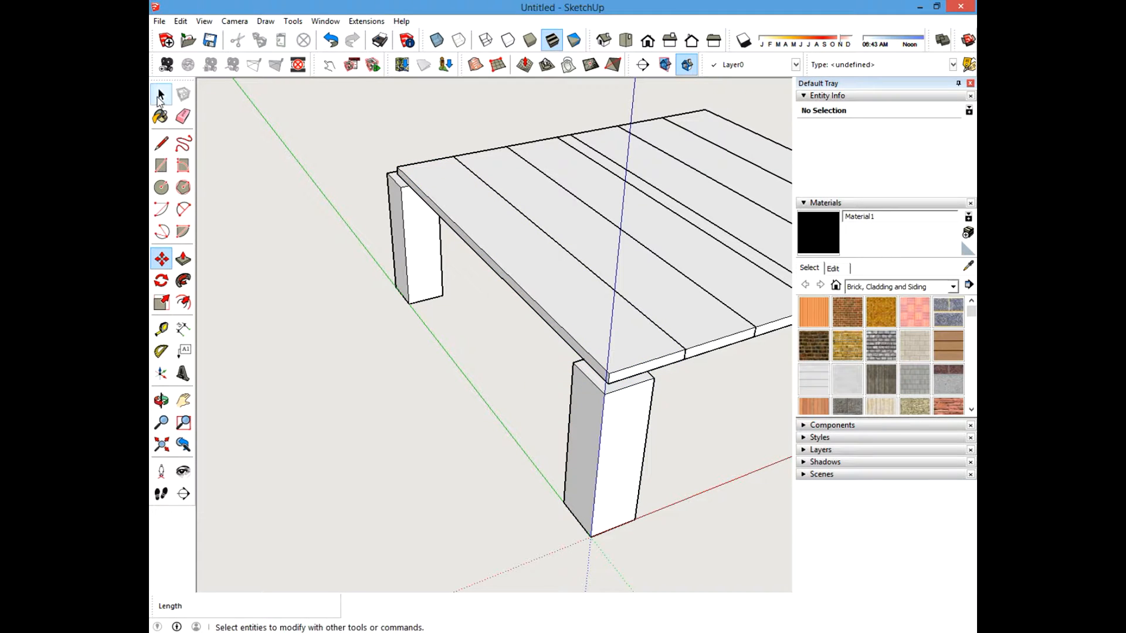
{"action": "left_click", "coordinate": [512, 272]}
{"action": "left_click", "coordinate": [162, 259]}
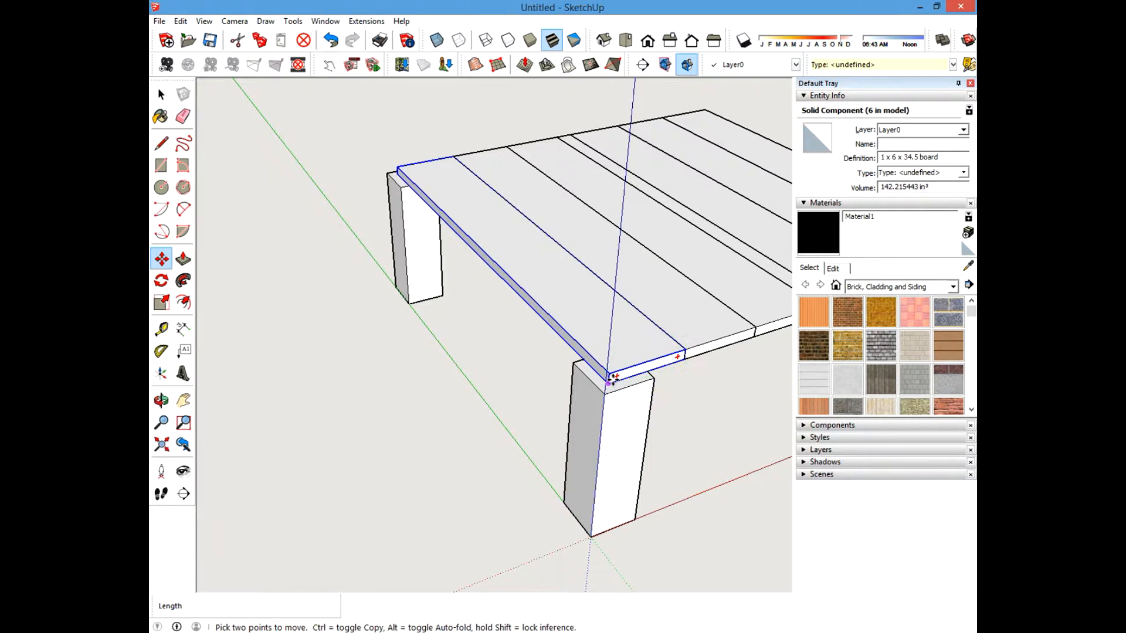
{"action": "left_click", "coordinate": [613, 382]}
{"action": "key", "text": "ctrl"}
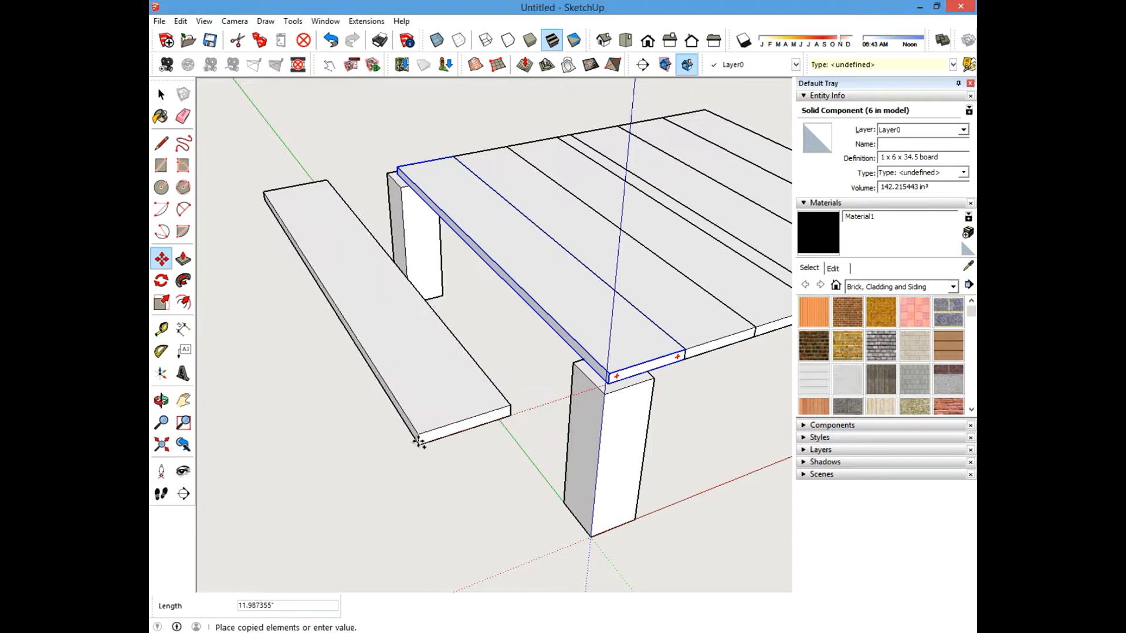
{"action": "left_click", "coordinate": [398, 442]}
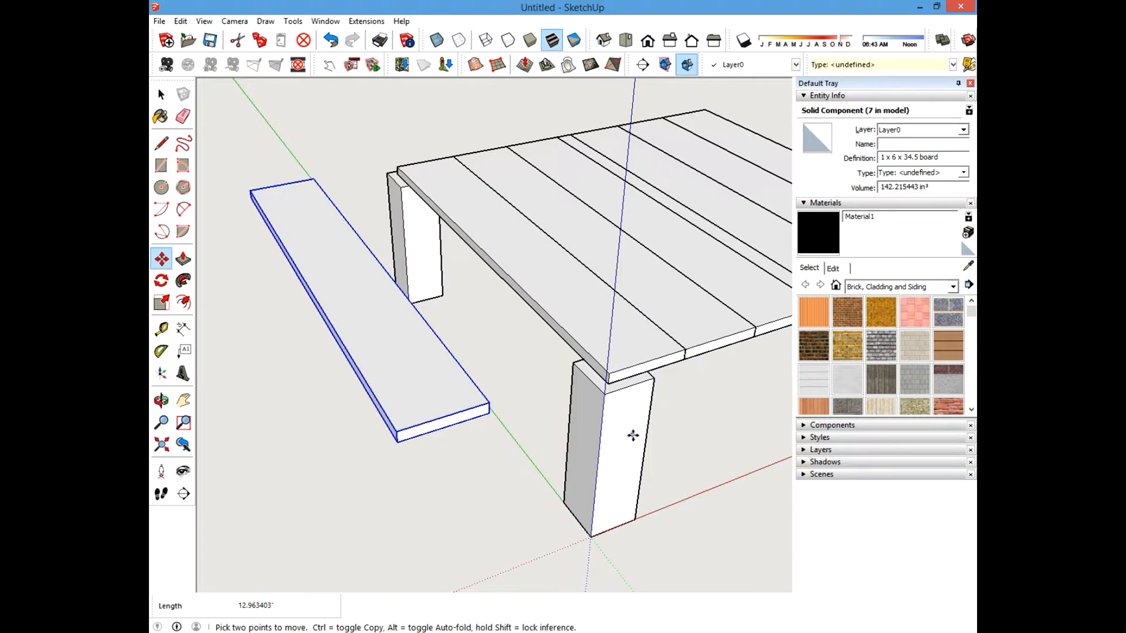
Rotate the copied board 90 degrees about its edge so it stands upright.
{"action": "middle_click_drag", "start_coordinate": [633, 435], "coordinate": [574, 355]}
{"action": "scroll", "coordinate": [409, 299], "scroll_direction": "up", "scroll_amount": 3}
{"action": "middle_click_drag", "start_coordinate": [385, 337], "coordinate": [430, 378], "text": "shift"}
{"action": "middle_click_drag", "start_coordinate": [429, 378], "coordinate": [449, 368]}
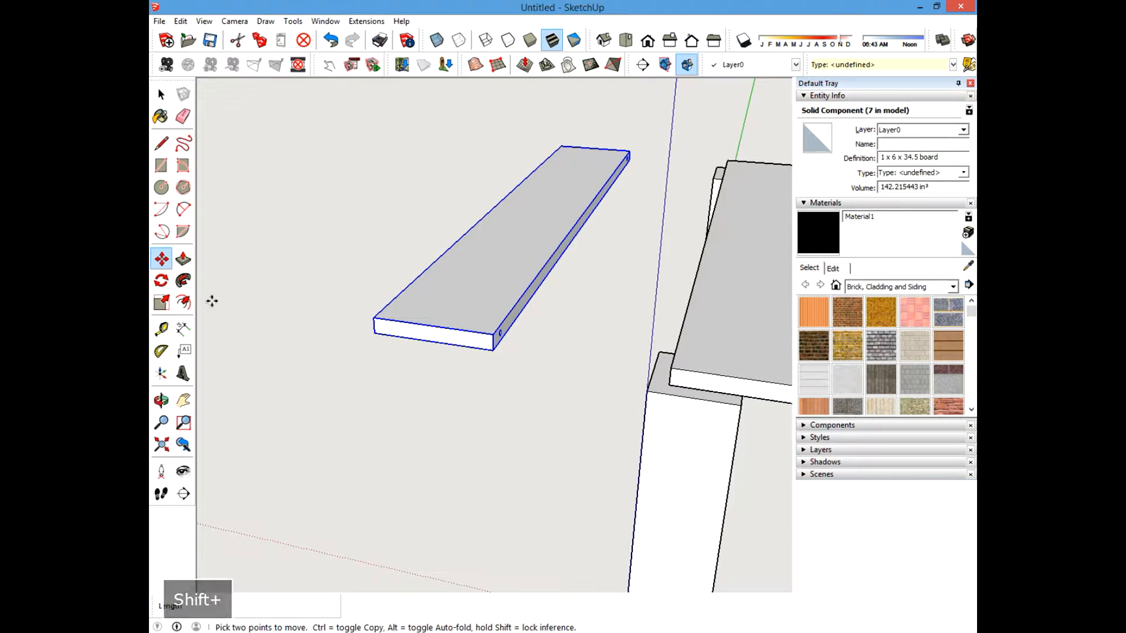
{"action": "left_click", "coordinate": [166, 287]}
{"action": "scroll", "coordinate": [460, 343], "scroll_direction": "up", "scroll_amount": 2}
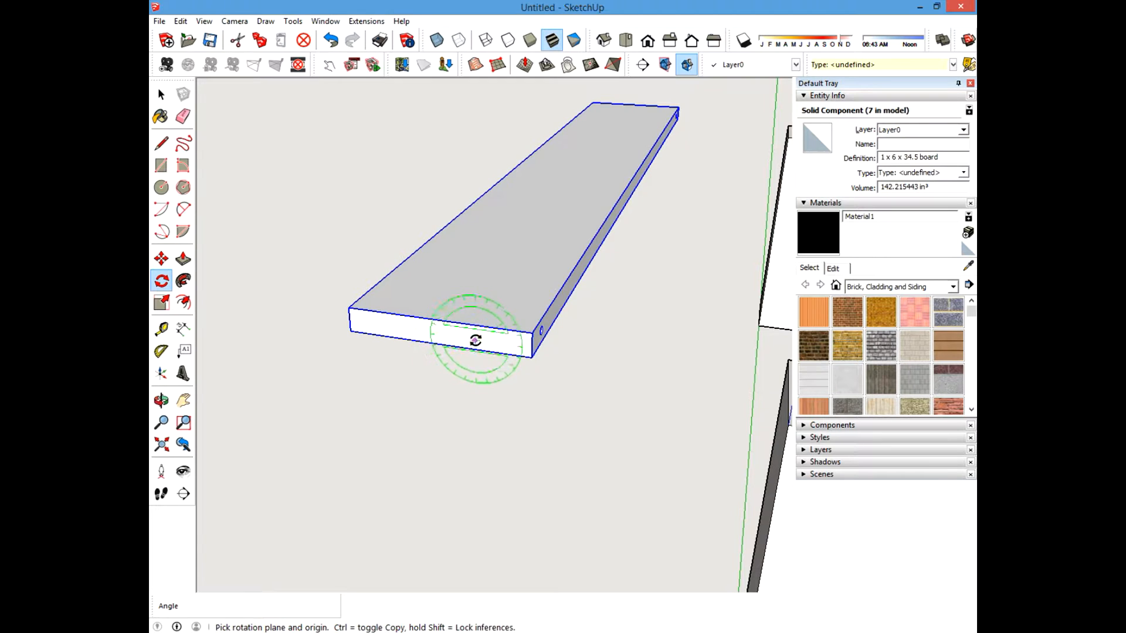
{"action": "scroll", "coordinate": [479, 372], "scroll_direction": "down", "scroll_amount": 3}
{"action": "middle_click_drag", "start_coordinate": [478, 371], "coordinate": [505, 332]}
{"action": "scroll", "coordinate": [506, 332], "scroll_direction": "up", "scroll_amount": 1}
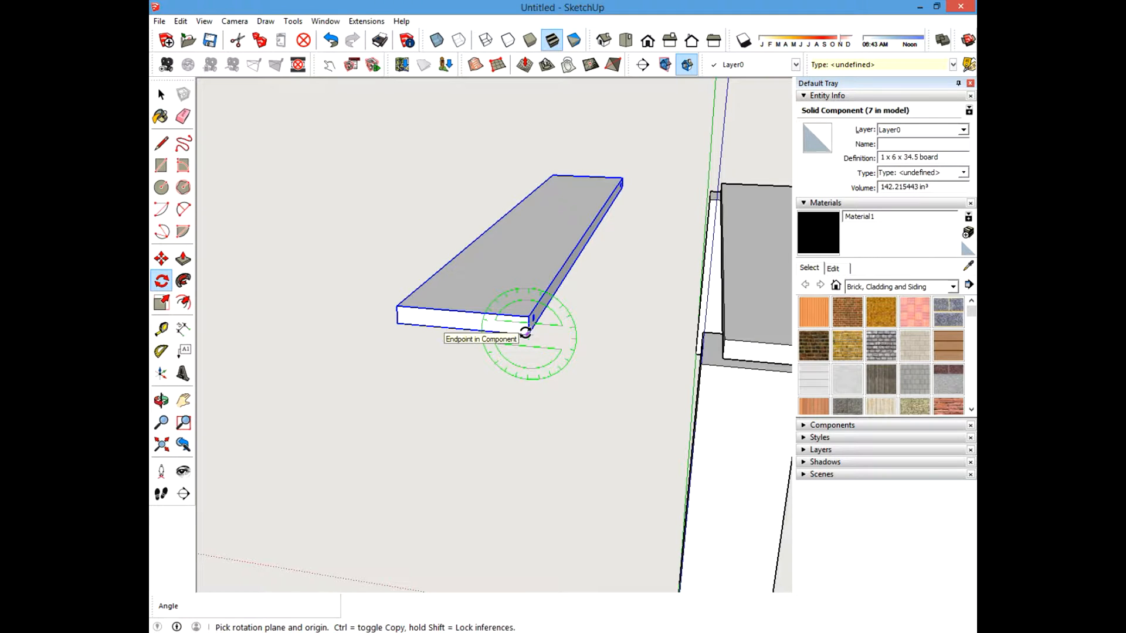
{"action": "left_click", "coordinate": [526, 332]}
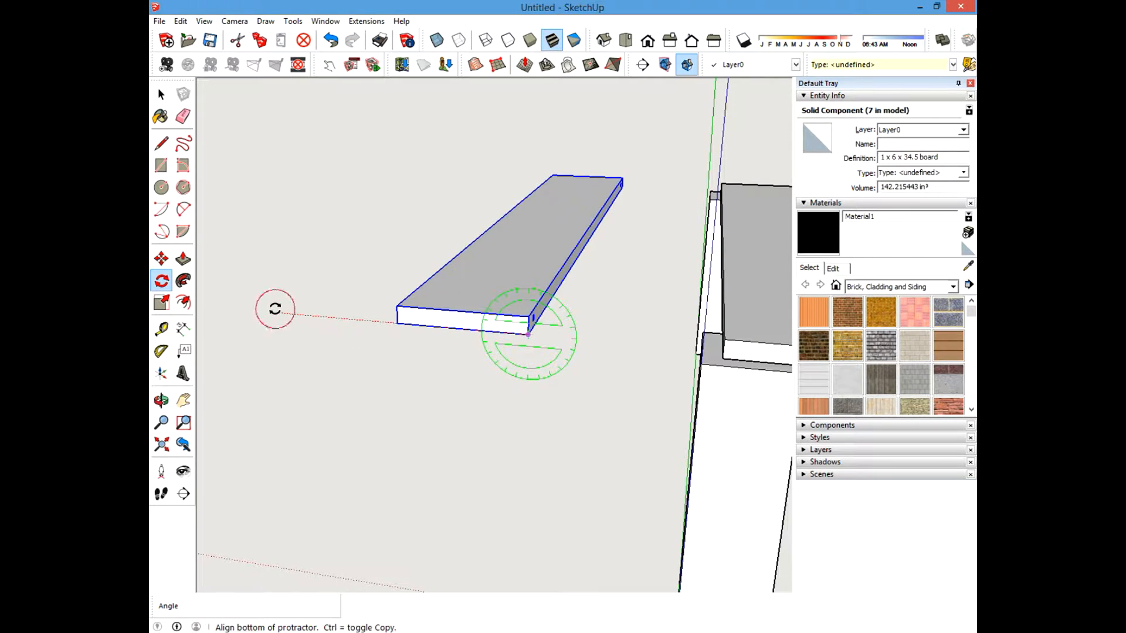
{"action": "left_click", "coordinate": [275, 309]}
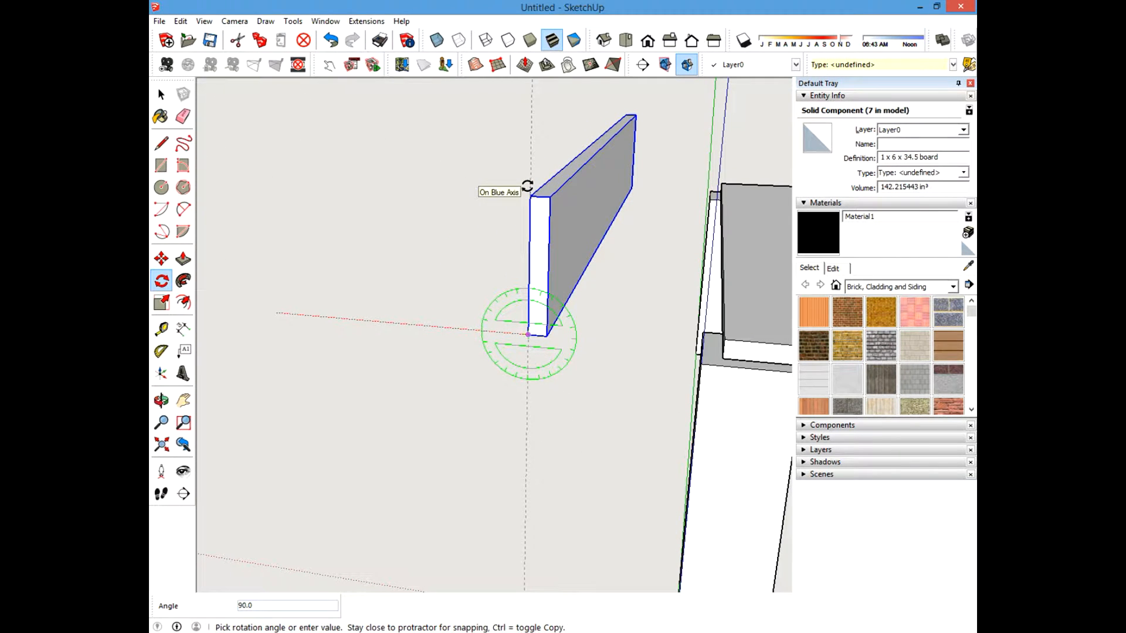
{"action": "left_click", "coordinate": [527, 186]}
Rotate the upright board another 90 degrees about its end so it runs parallel to the table's side.
{"action": "scroll", "coordinate": [446, 457], "scroll_direction": "up", "scroll_amount": 4}
{"action": "scroll", "coordinate": [377, 458], "scroll_direction": "down", "scroll_amount": 5}
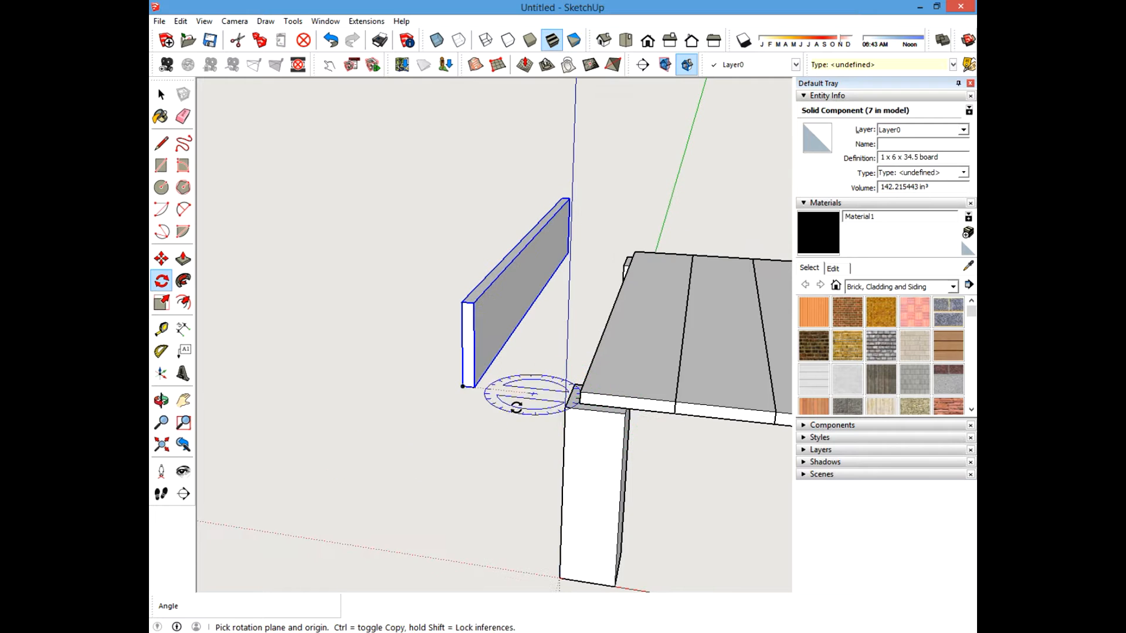
{"action": "middle_click_drag", "start_coordinate": [516, 406], "coordinate": [535, 447]}
{"action": "scroll", "coordinate": [543, 413], "scroll_direction": "up", "scroll_amount": 2}
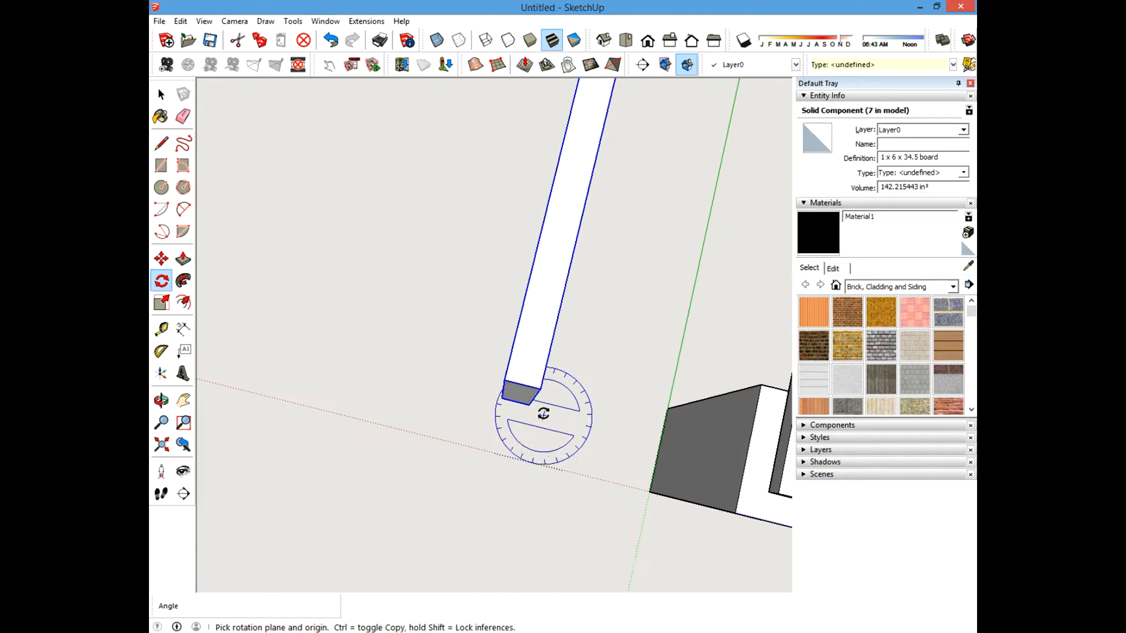
{"action": "left_click", "coordinate": [539, 388]}
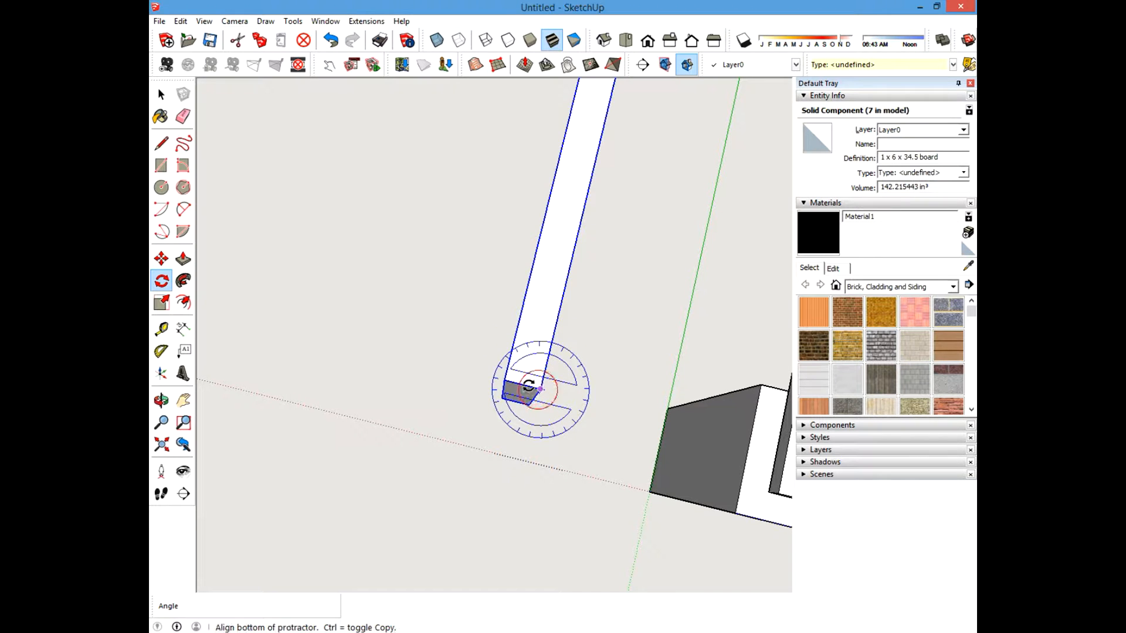
{"action": "left_click", "coordinate": [398, 351]}
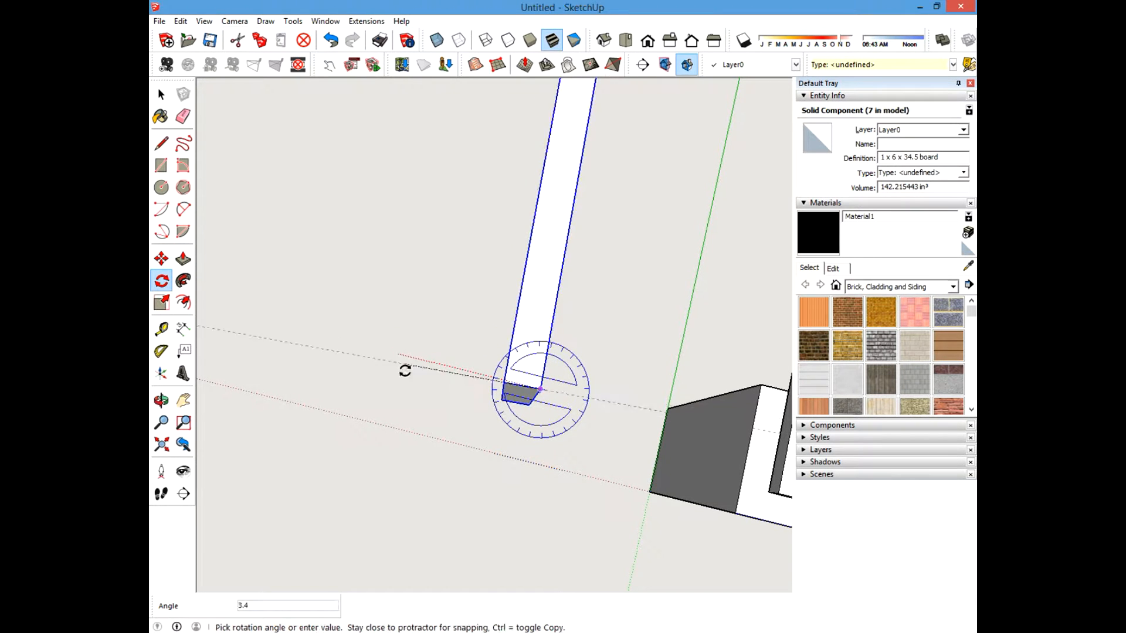
{"action": "left_click", "coordinate": [514, 490]}
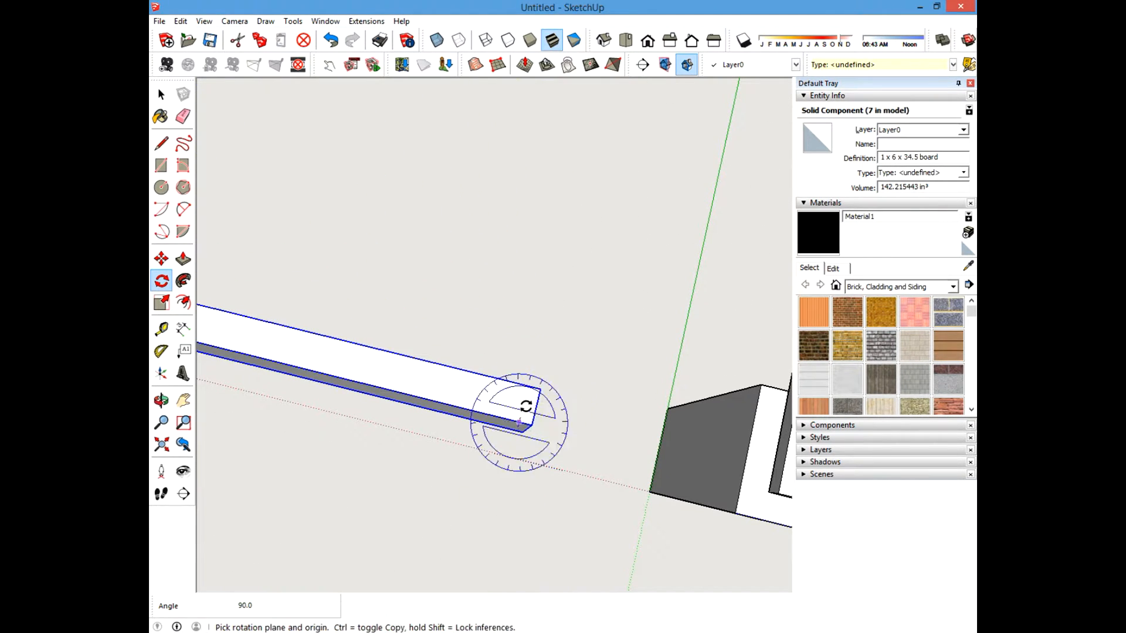
{"action": "middle_click_drag", "start_coordinate": [515, 490], "coordinate": [423, 297]}
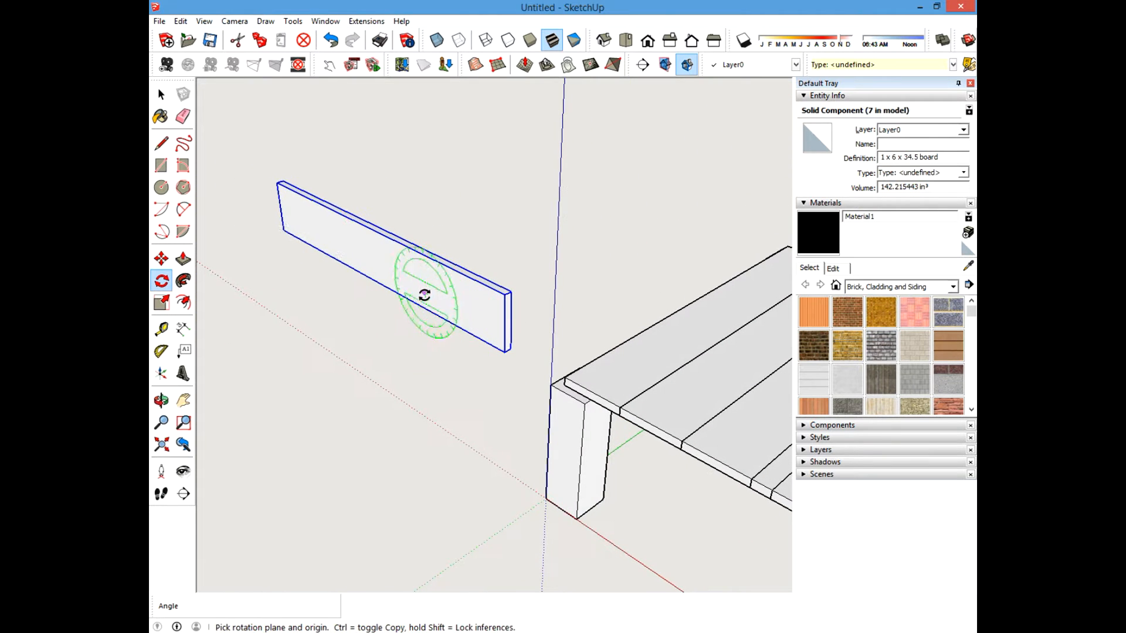
Move the upright board onto the table's edge, snapping its bottom corner to the post's top corner.
{"action": "left_click", "coordinate": [162, 92]}
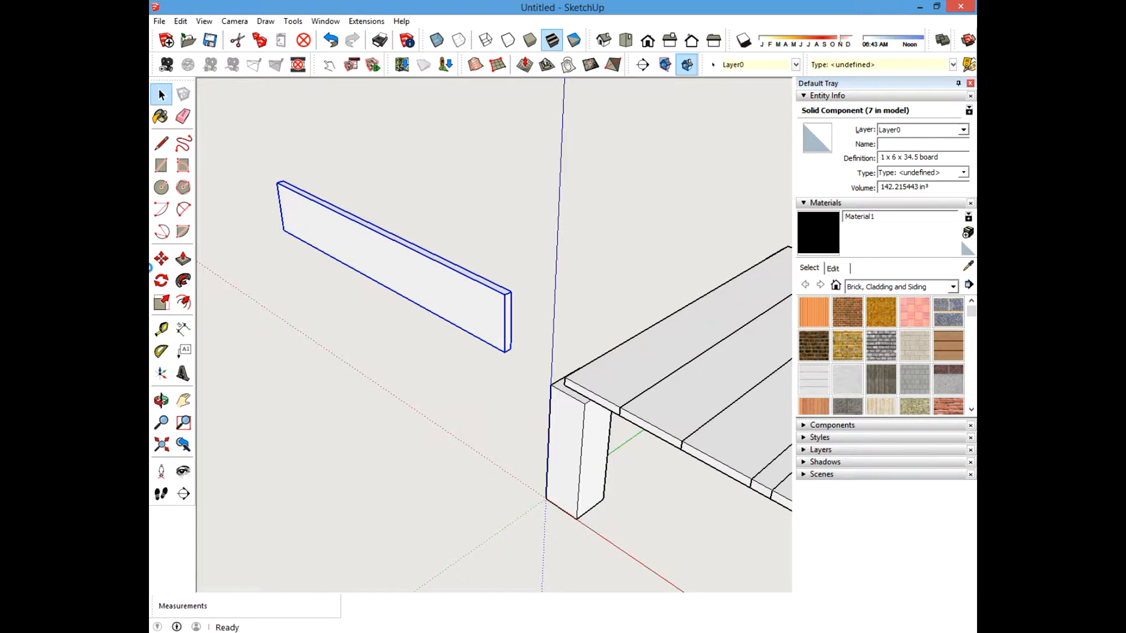
{"action": "left_click", "coordinate": [161, 258]}
{"action": "scroll", "coordinate": [557, 363], "scroll_direction": "up", "scroll_amount": 3}
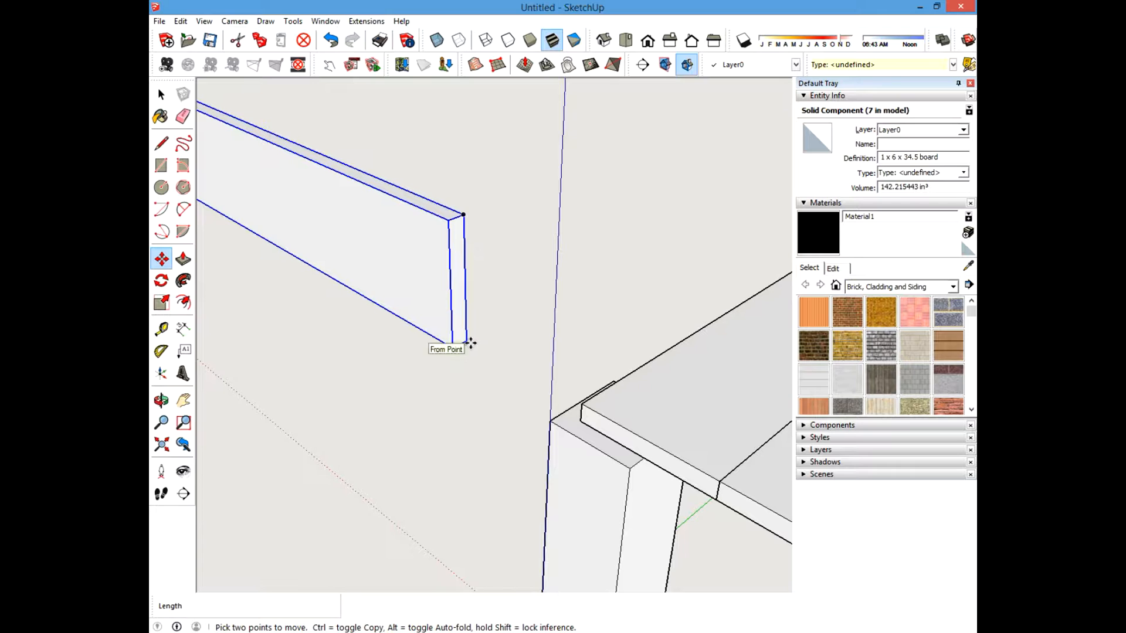
{"action": "left_click", "coordinate": [469, 342]}
{"action": "scroll", "coordinate": [334, 227], "scroll_direction": "down", "scroll_amount": 5}
{"action": "scroll", "coordinate": [612, 382], "scroll_direction": "up", "scroll_amount": 5}
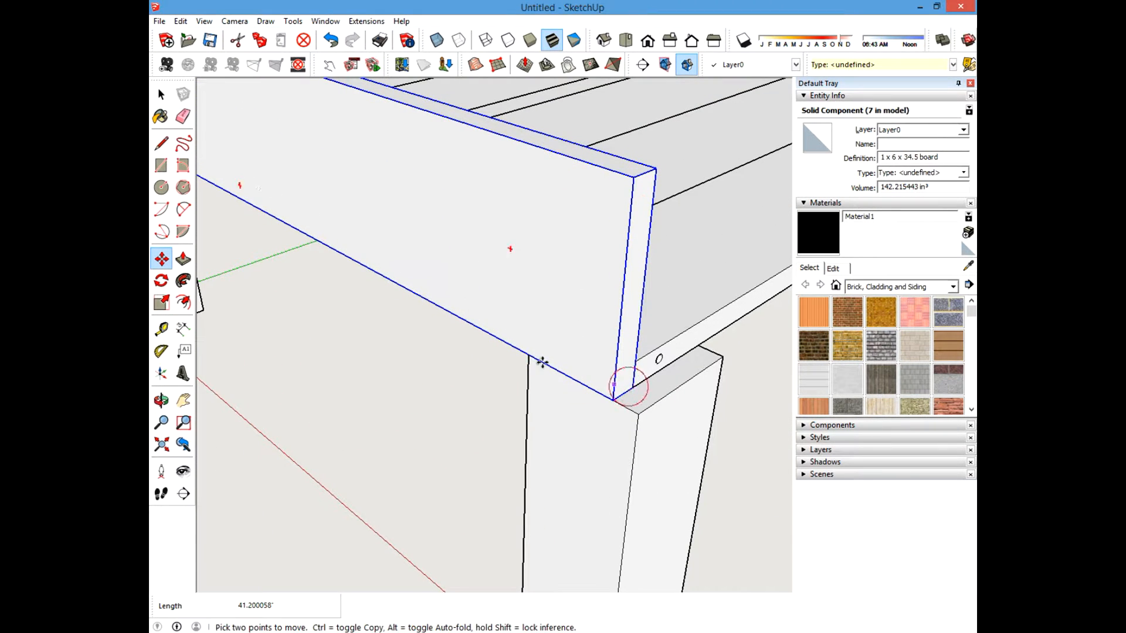
{"action": "left_click", "coordinate": [161, 94]}
{"action": "scroll", "coordinate": [351, 261], "scroll_direction": "down", "scroll_amount": 5}
{"action": "left_click", "coordinate": [292, 403]}
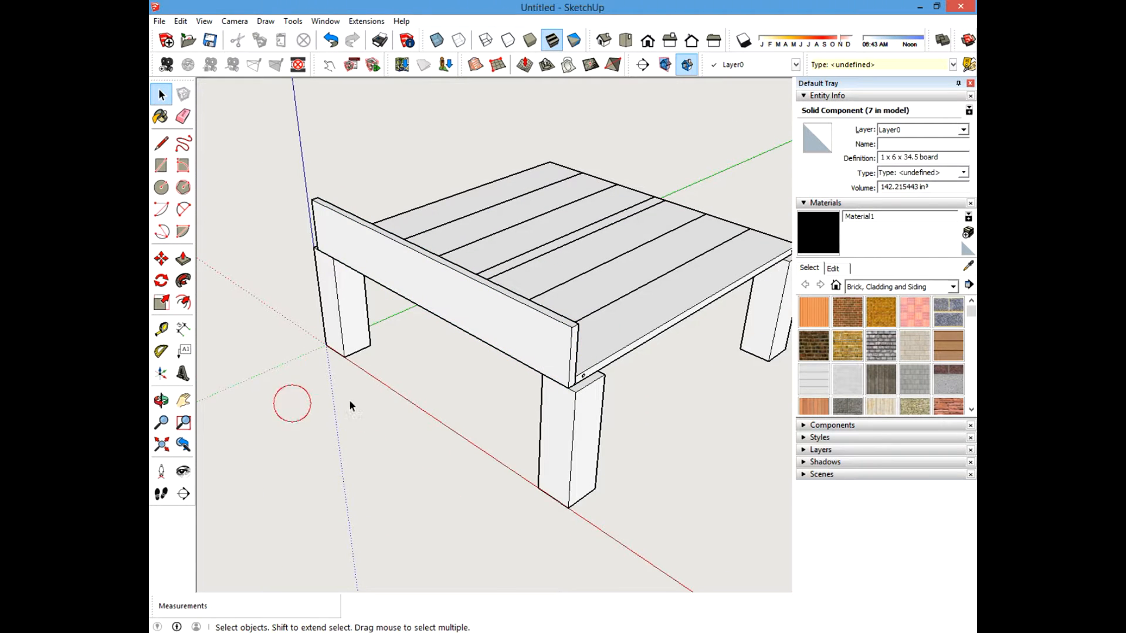
Copy the upright side board 35.25 inches across to the opposite side of the table.
{"action": "middle_click_drag", "start_coordinate": [395, 392], "coordinate": [496, 390]}
{"action": "left_click", "coordinate": [411, 522]}
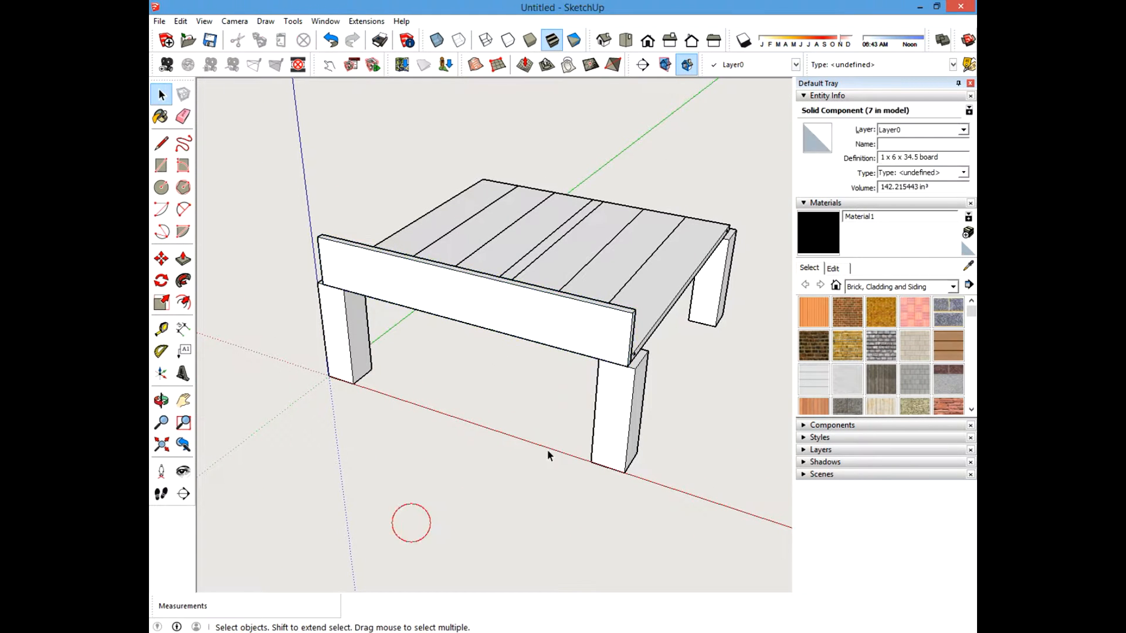
{"action": "middle_click_drag", "start_coordinate": [548, 451], "coordinate": [473, 360]}
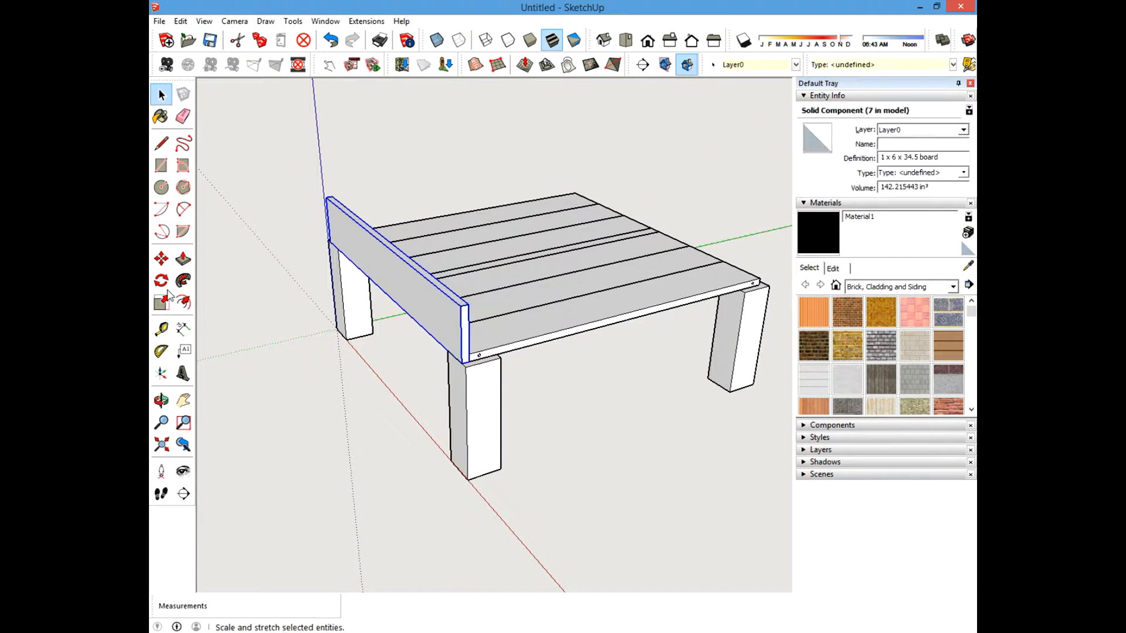
{"action": "left_click", "coordinate": [163, 259]}
{"action": "scroll", "coordinate": [487, 336], "scroll_direction": "up", "scroll_amount": 5}
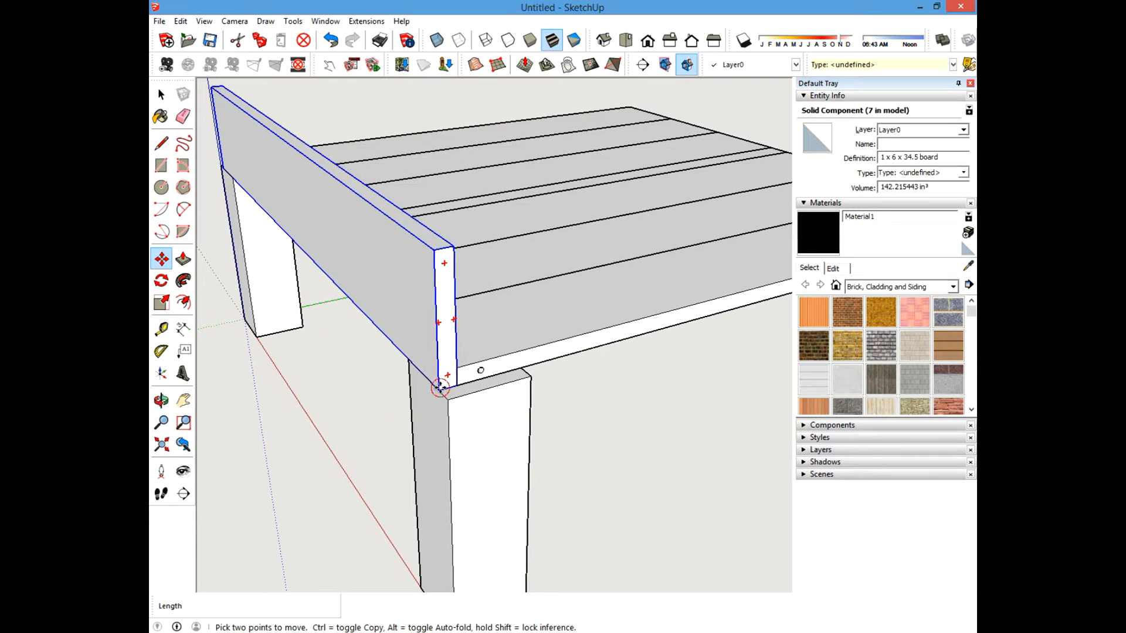
{"action": "middle_click_drag", "start_coordinate": [440, 387], "coordinate": [283, 340]}
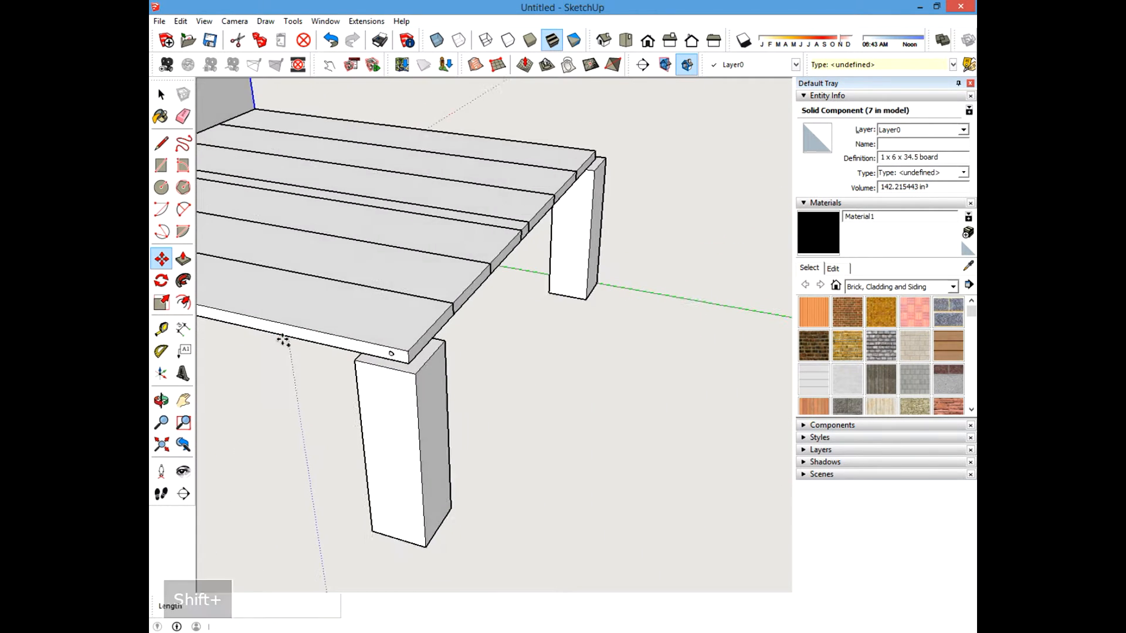
{"action": "scroll", "coordinate": [359, 340], "scroll_direction": "up", "scroll_amount": 3}
{"action": "left_click", "coordinate": [435, 373]}
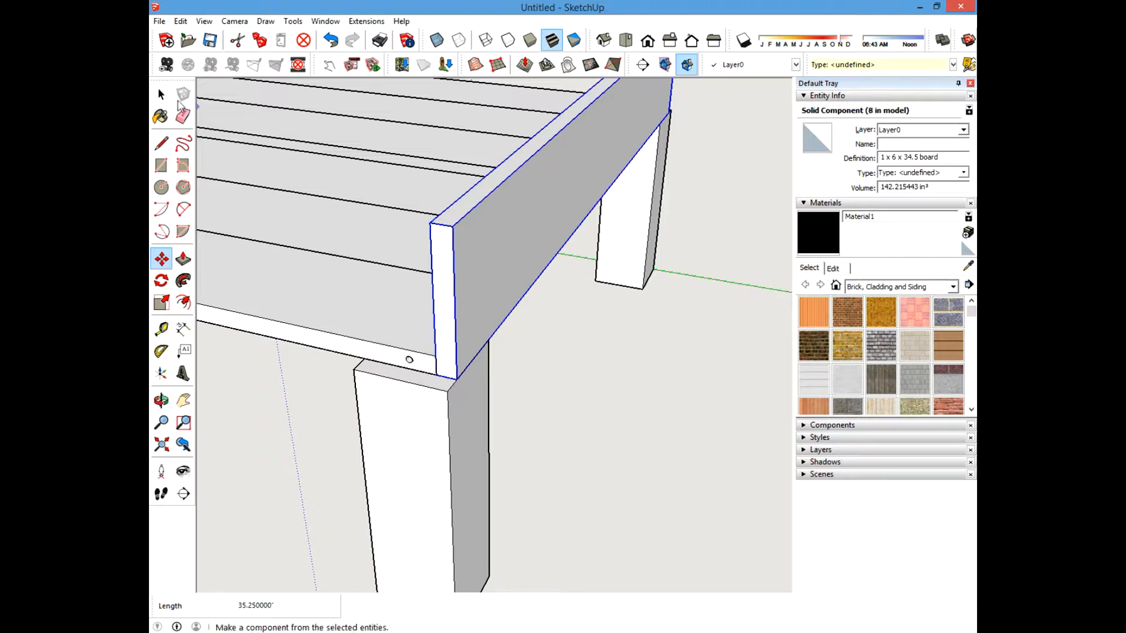
Measure the length of the table's edge between the two post corners.
{"action": "left_click", "coordinate": [161, 96]}
{"action": "left_click", "coordinate": [585, 355]}
{"action": "scroll", "coordinate": [561, 430], "scroll_direction": "down", "scroll_amount": 5}
{"action": "middle_click_drag", "start_coordinate": [417, 384], "coordinate": [516, 362]}
{"action": "scroll", "coordinate": [550, 401], "scroll_direction": "up", "scroll_amount": 3}
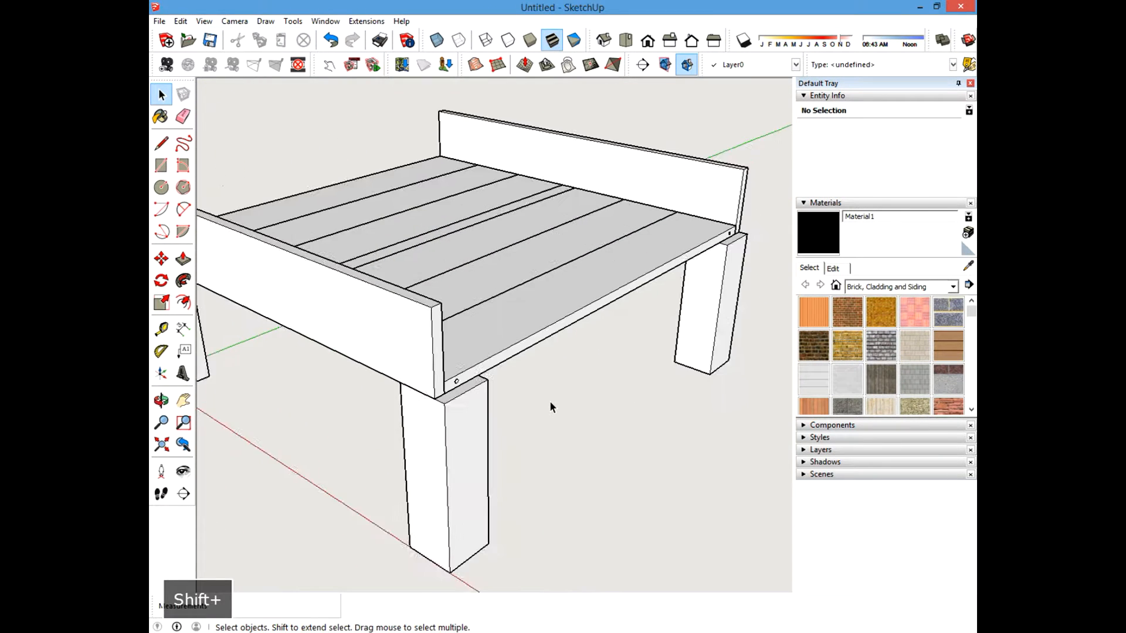
{"action": "scroll", "coordinate": [550, 403], "scroll_direction": "up", "scroll_amount": 1}
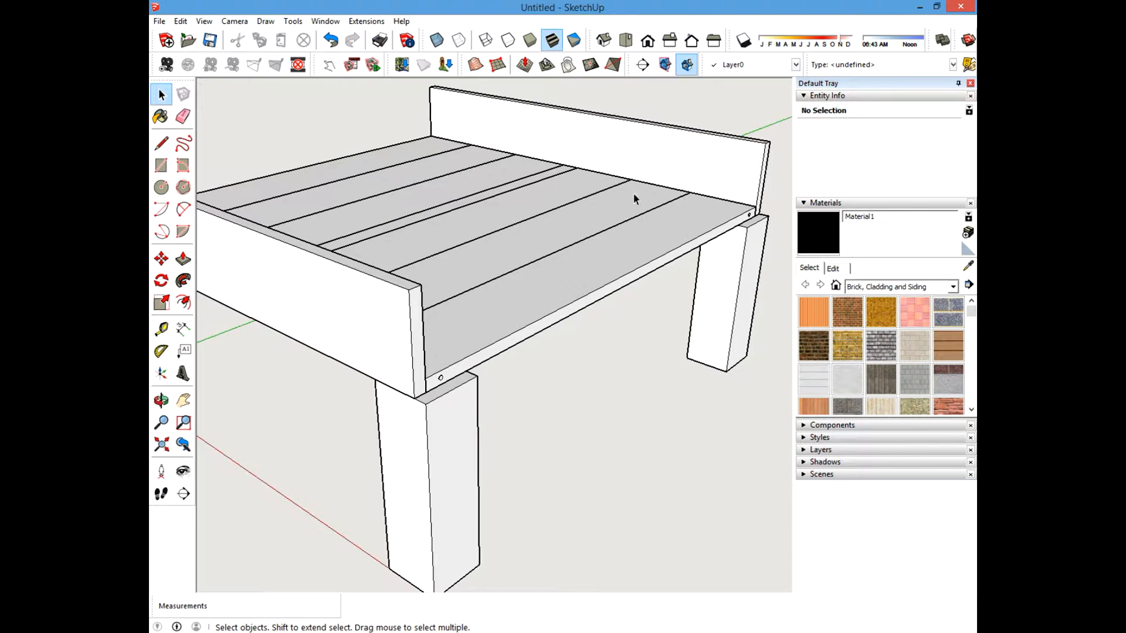
{"action": "left_click", "coordinate": [161, 329]}
{"action": "left_click", "coordinate": [423, 391]}
{"action": "middle_click_drag", "start_coordinate": [423, 391], "coordinate": [526, 319]}
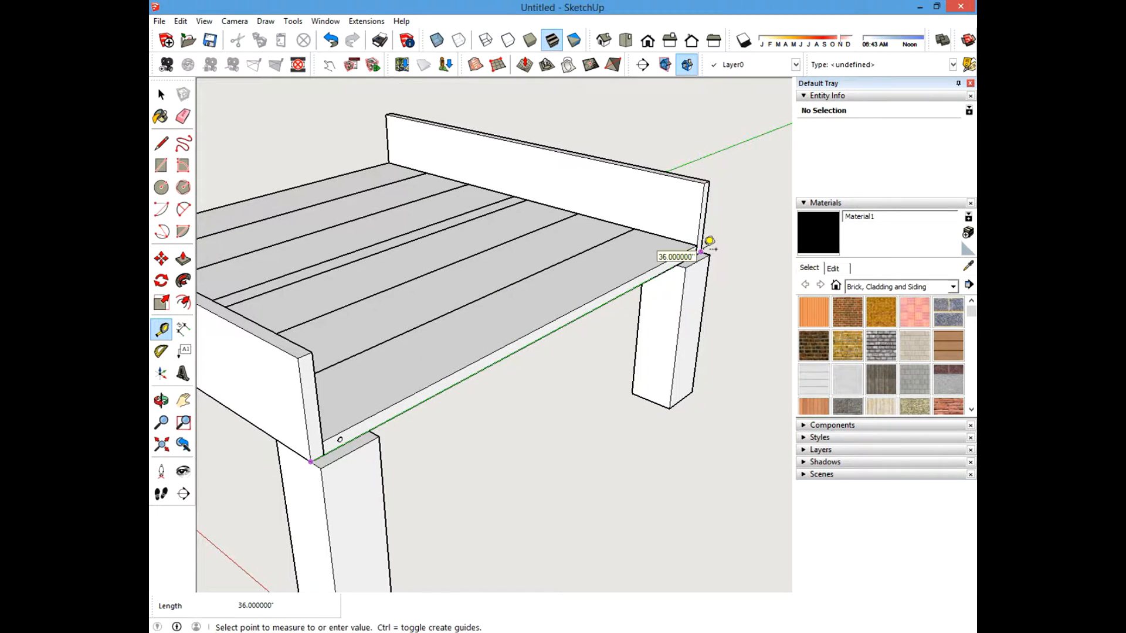
{"action": "key", "text": "Escape"}
{"action": "scroll", "coordinate": [708, 293], "scroll_direction": "down", "scroll_amount": 5}
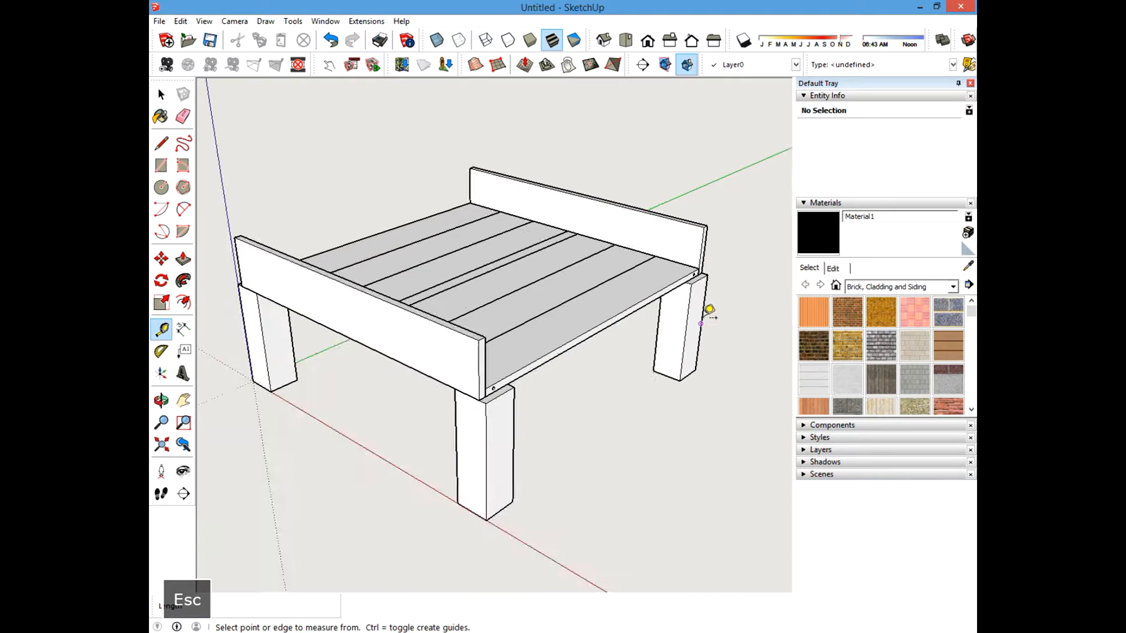
{"action": "left_click", "coordinate": [167, 96]}
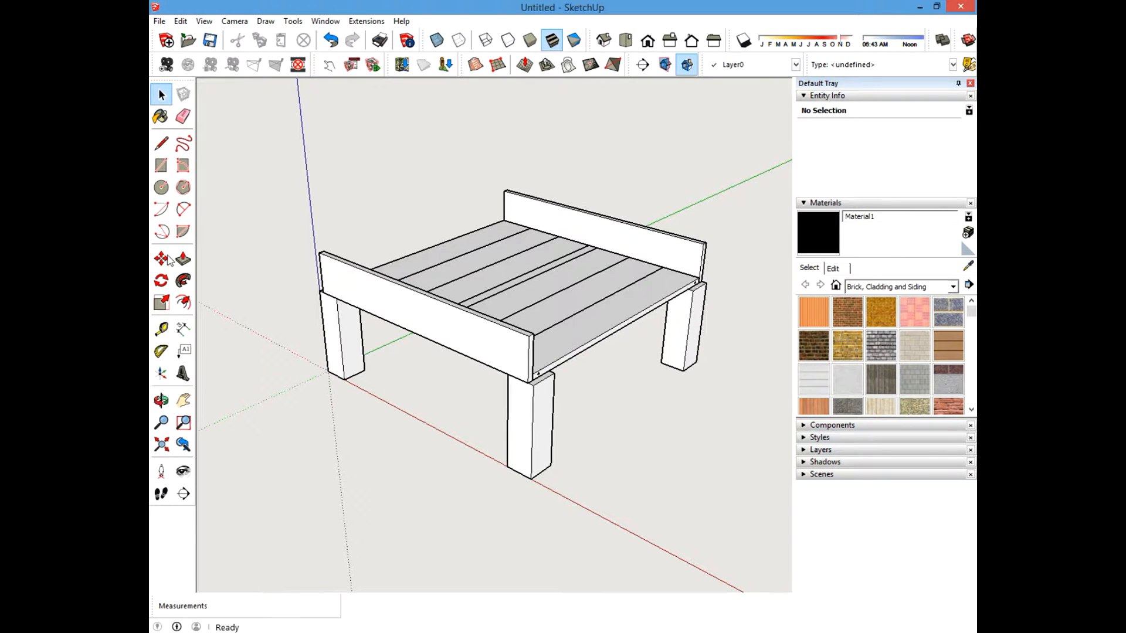
Draw a rectangle about 36 by 0.39 inches filling the gap between the side board and the top boards.
{"action": "left_click", "coordinate": [161, 166]}
{"action": "scroll", "coordinate": [475, 425], "scroll_direction": "up", "scroll_amount": 5}
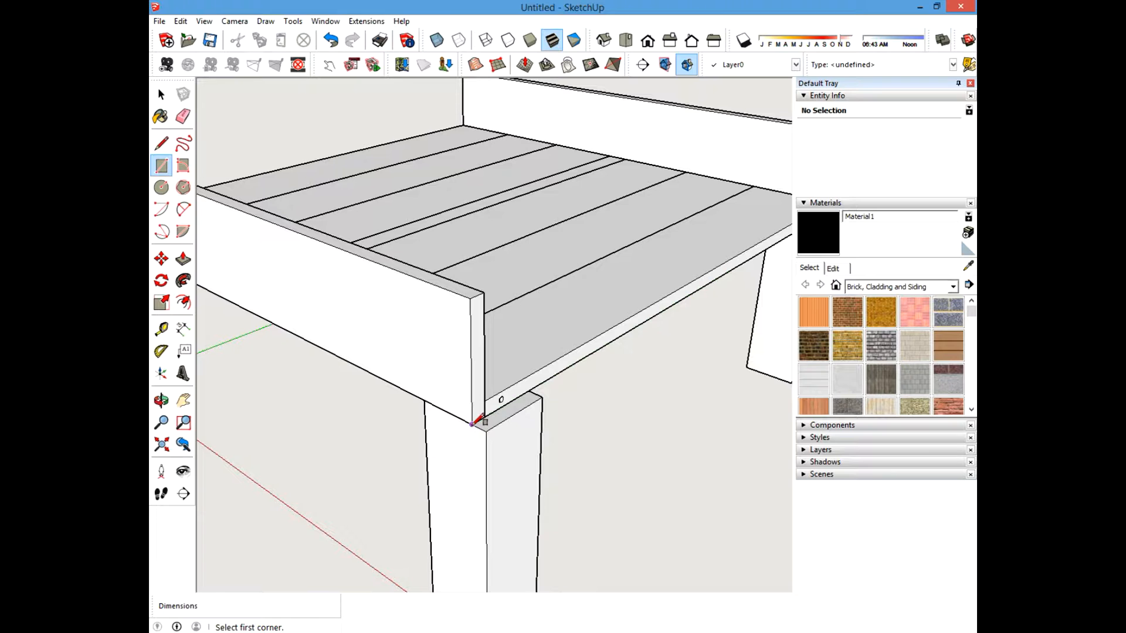
{"action": "middle_click_drag", "start_coordinate": [625, 328], "coordinate": [380, 427], "text": "shift"}
{"action": "scroll", "coordinate": [596, 356], "scroll_direction": "up", "scroll_amount": 4}
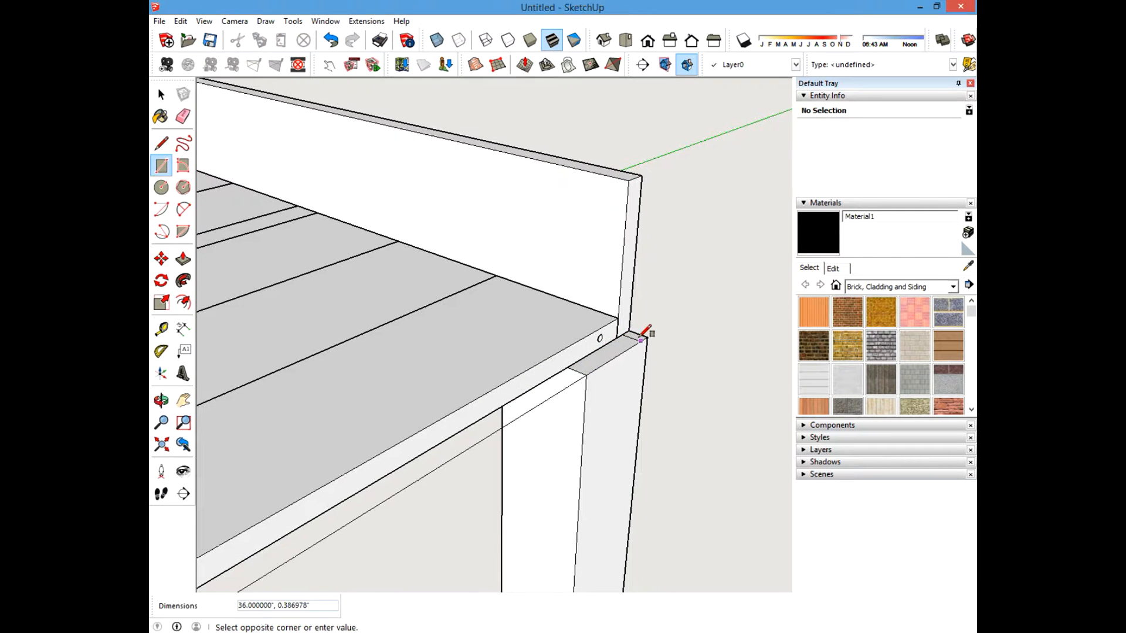
{"action": "left_click", "coordinate": [646, 336]}
{"action": "left_click", "coordinate": [162, 94]}
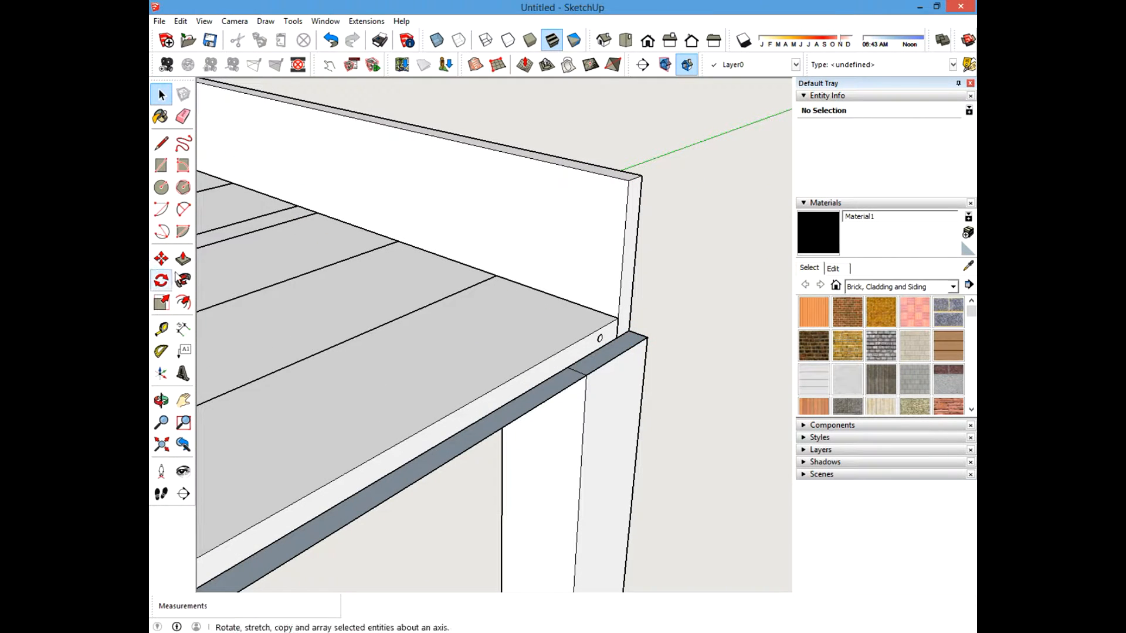
Push/Pull the thin rectangle up to the top edge of the side board.
{"action": "left_click", "coordinate": [183, 258]}
{"action": "left_click_drag", "start_coordinate": [610, 335], "coordinate": [593, 171]}
{"action": "left_click", "coordinate": [162, 94]}
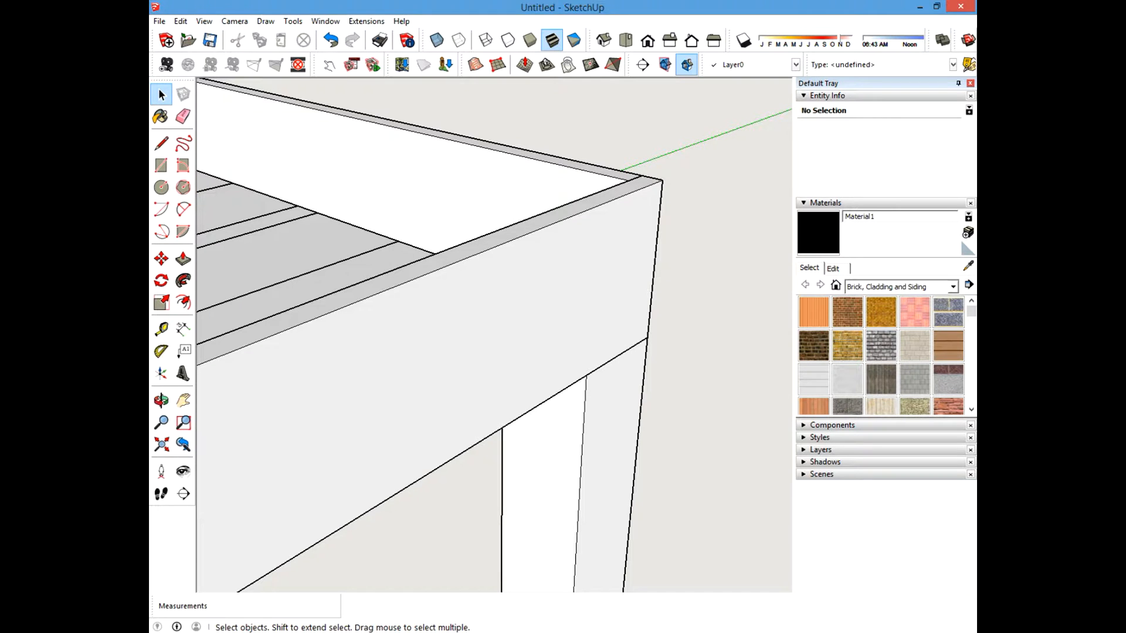
Hide the front post, the side board and the top boards to isolate the new filler strip.
{"action": "scroll", "coordinate": [625, 224], "scroll_direction": "down", "scroll_amount": 3}
{"action": "middle_click_drag", "start_coordinate": [624, 224], "coordinate": [756, 244]}
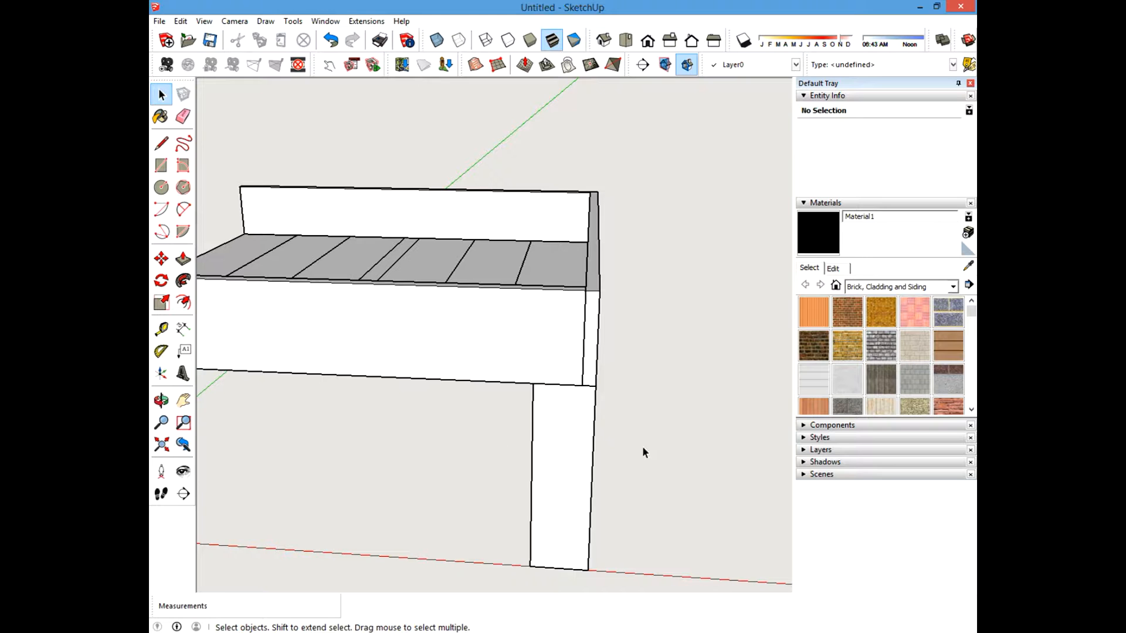
{"action": "right_click", "coordinate": [562, 435]}
{"action": "left_click", "coordinate": [596, 156]}
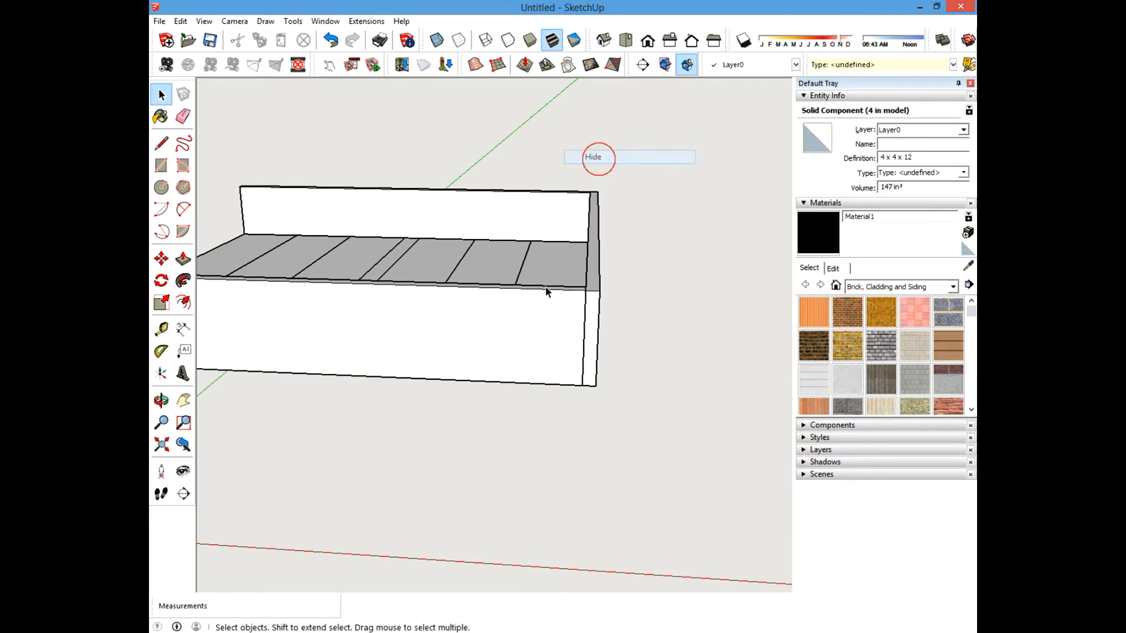
{"action": "left_click", "coordinate": [568, 415]}
{"action": "left_click_drag", "start_coordinate": [502, 170], "coordinate": [503, 174]}
{"action": "right_click", "coordinate": [508, 217]}
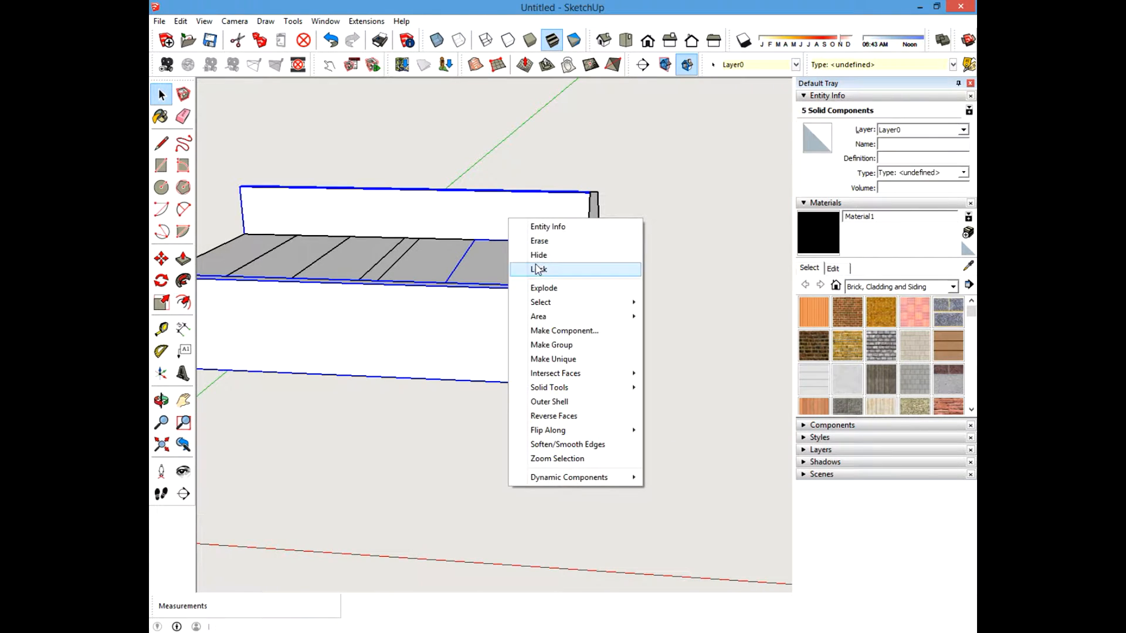
{"action": "left_click", "coordinate": [536, 254]}
Make the filler strip geometry into a component named "1 x 6 x 36".
{"action": "left_click", "coordinate": [540, 151]}
{"action": "left_click_drag", "start_coordinate": [644, 386], "coordinate": [652, 421]}
{"action": "right_click", "coordinate": [592, 328]}
{"action": "left_click", "coordinate": [617, 424]}
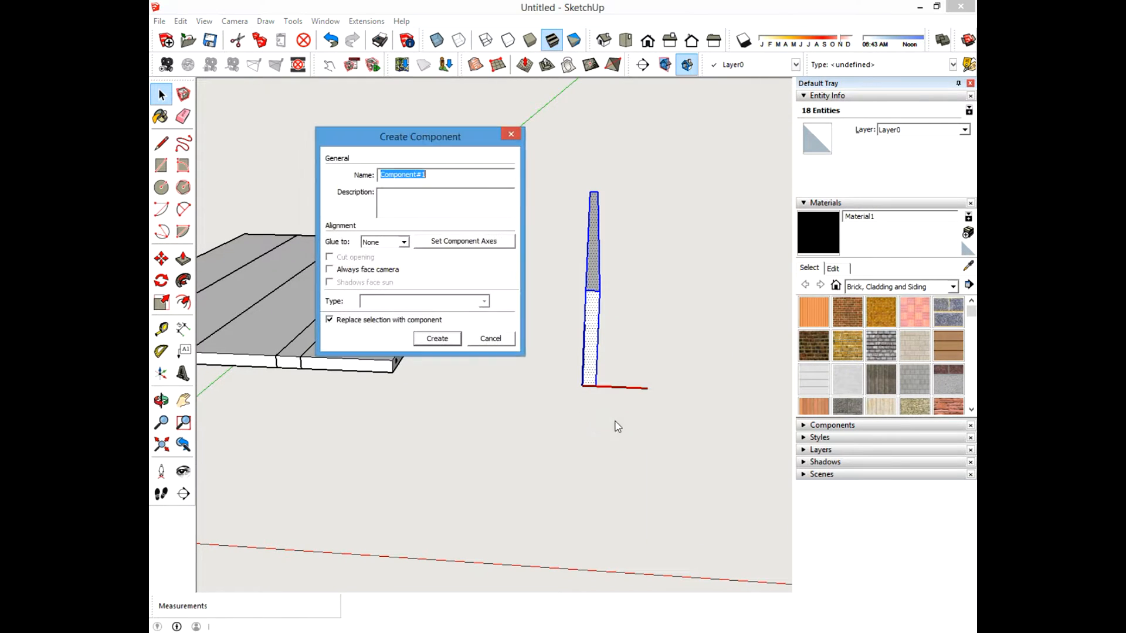
{"action": "type", "text": "1 x "}
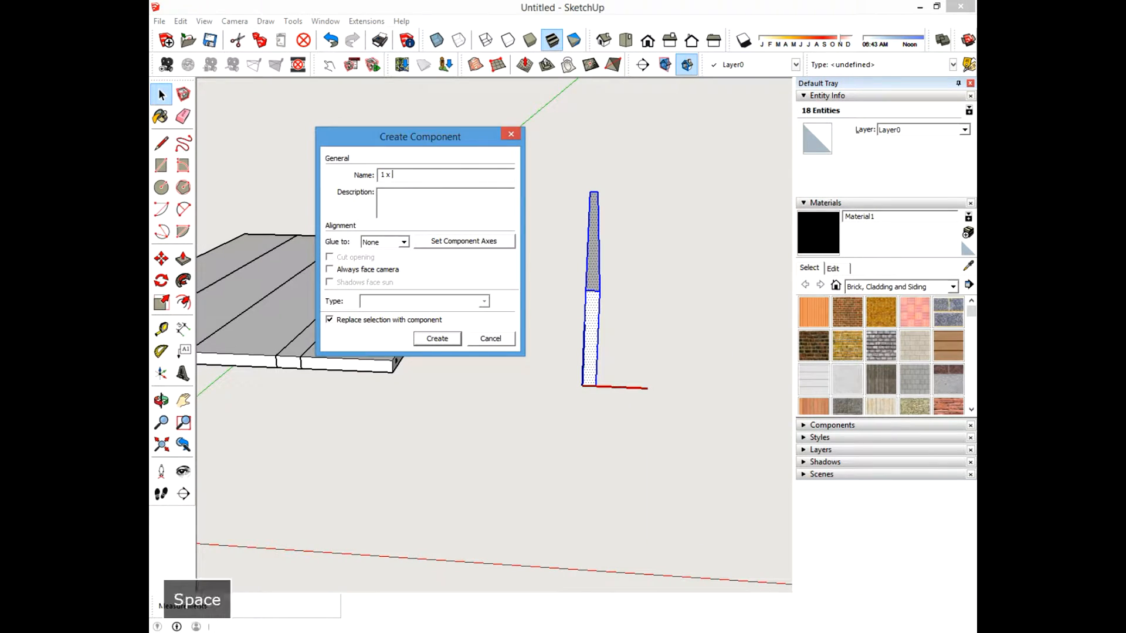
{"action": "type", "text": "6 x 36"}
{"action": "key", "text": "Return"}
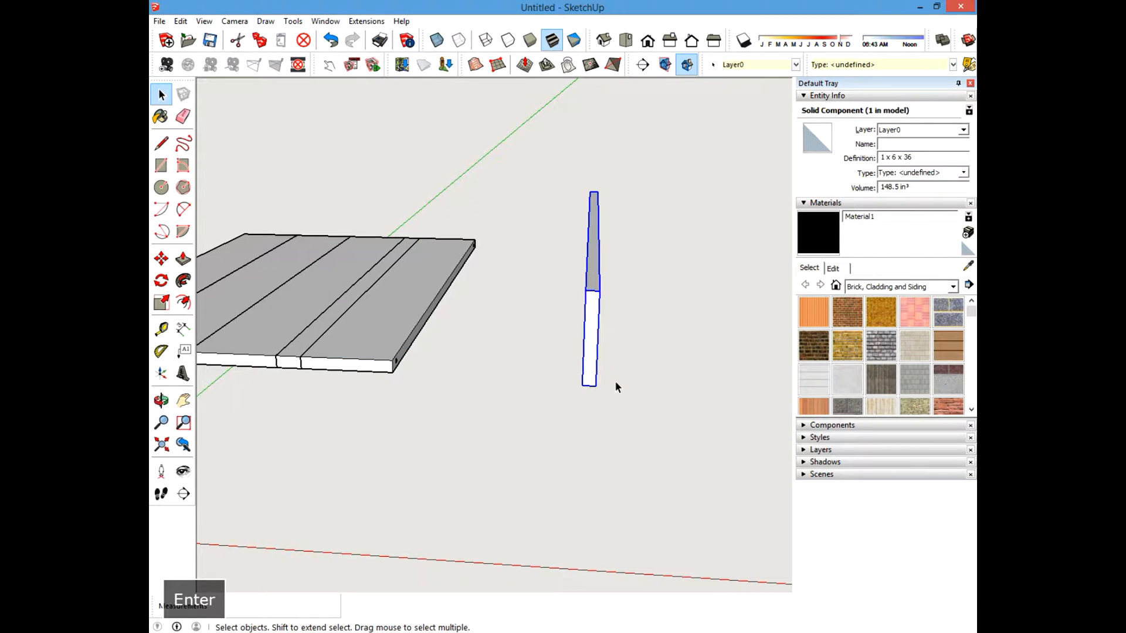
Measure the length of the new filler strip.
{"action": "middle_click_drag", "start_coordinate": [616, 386], "coordinate": [436, 285]}
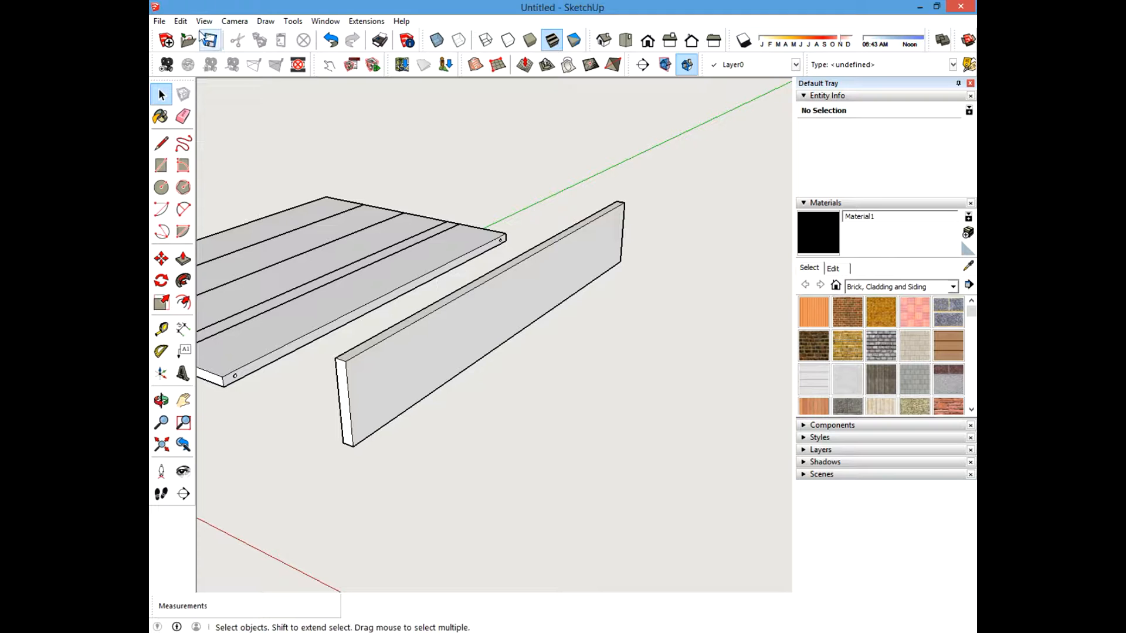
{"action": "left_click", "coordinate": [160, 329]}
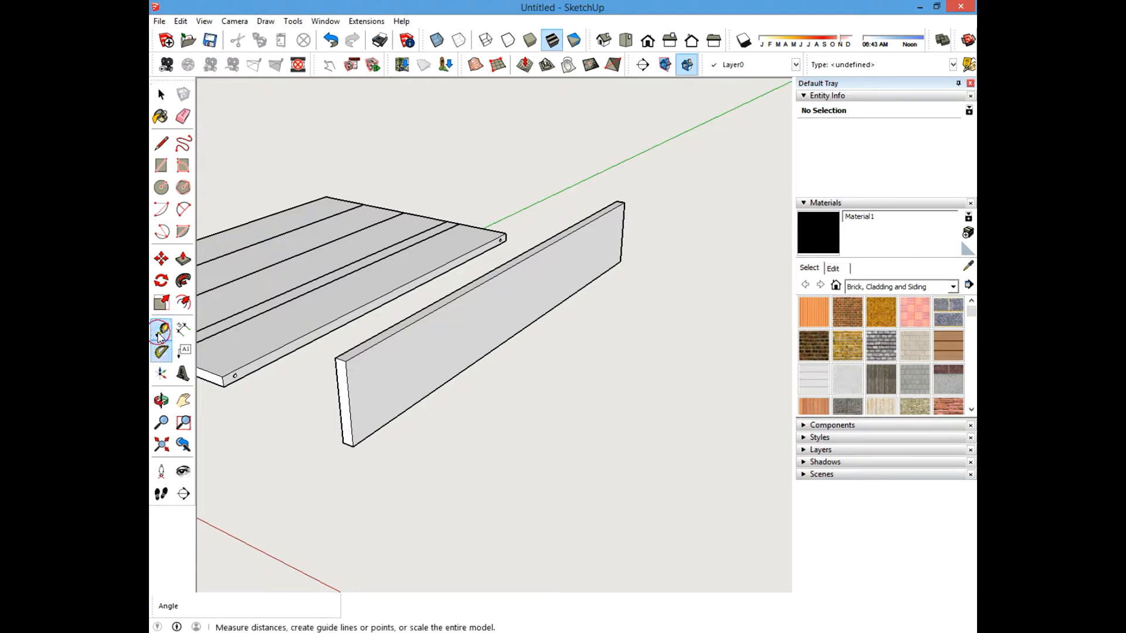
{"action": "left_click", "coordinate": [349, 359]}
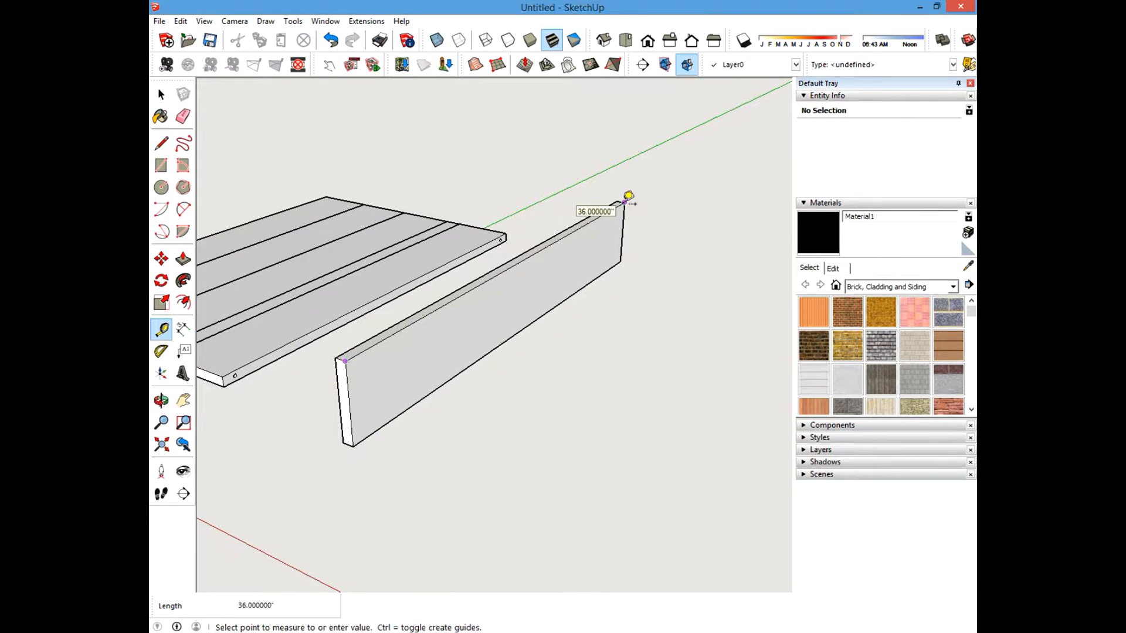
{"action": "key", "text": "Escape"}
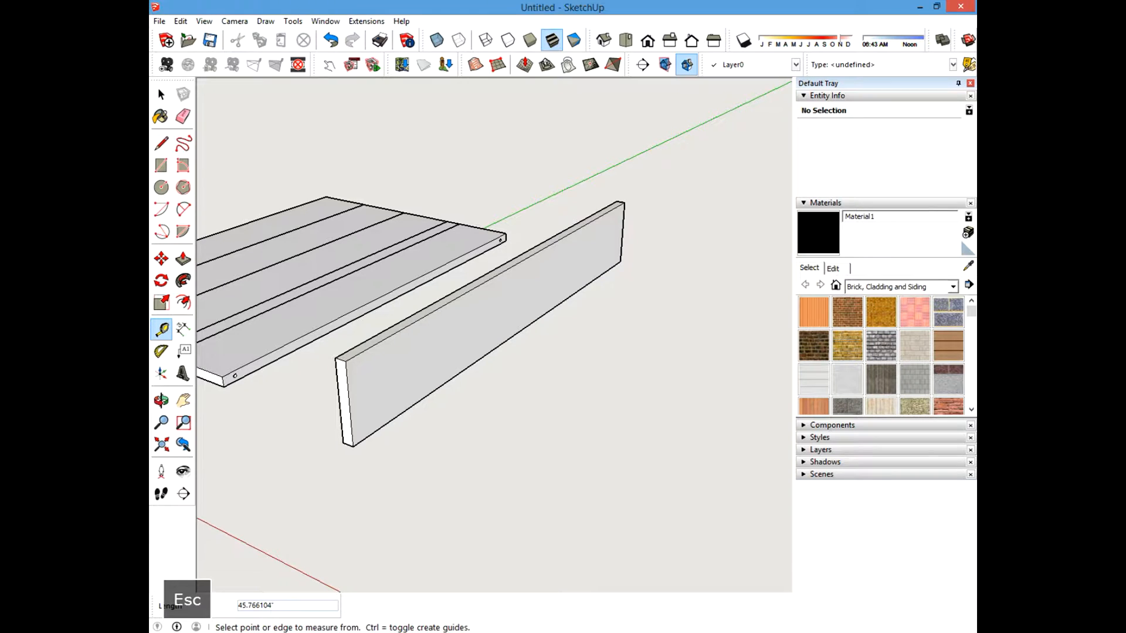
{"action": "left_click", "coordinate": [160, 93]}
Unhide the last hidden objects and then all remaining hidden objects.
{"action": "left_click", "coordinate": [180, 21]}
{"action": "mouse_move", "coordinate": [294, 206]}
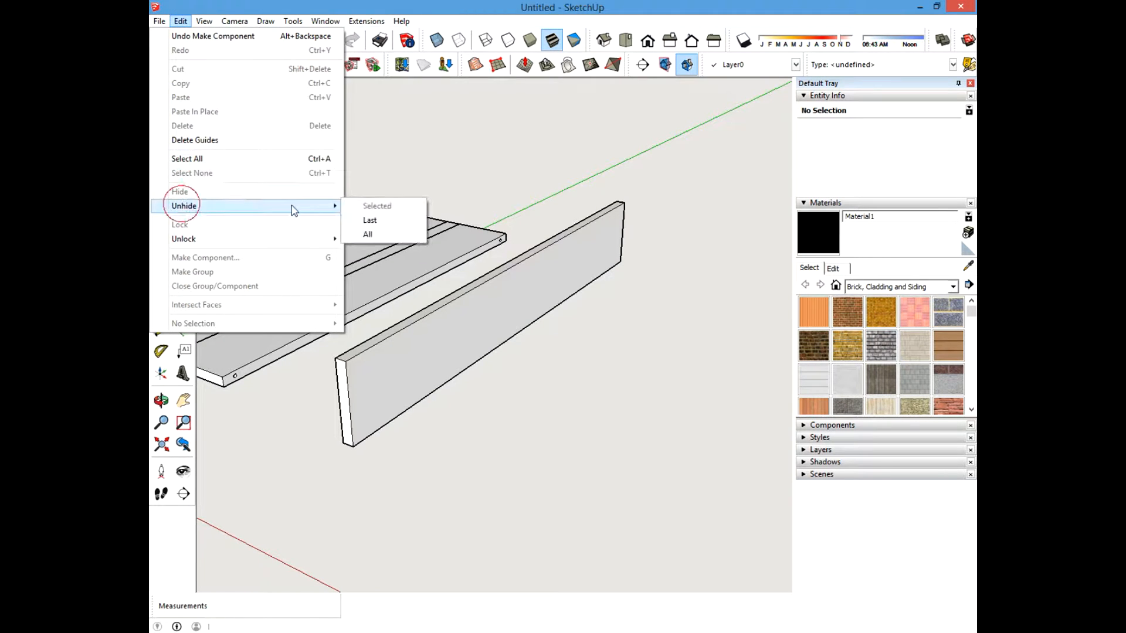
{"action": "left_click", "coordinate": [367, 221]}
{"action": "left_click", "coordinate": [180, 21]}
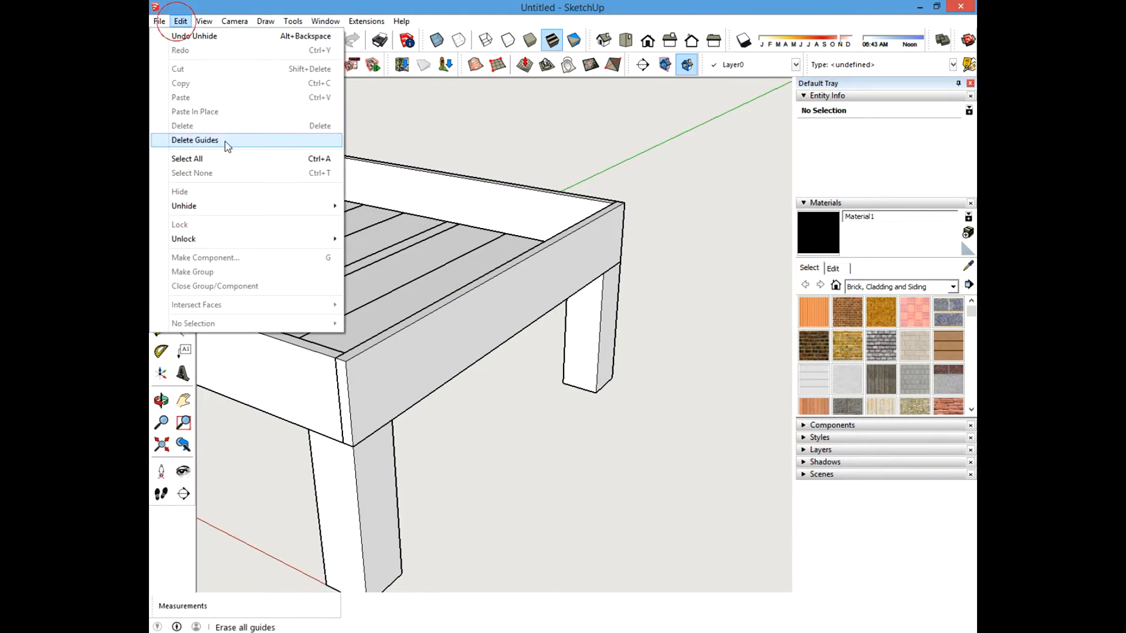
{"action": "mouse_move", "coordinate": [206, 206]}
{"action": "left_click", "coordinate": [389, 231]}
Copy the filler strip to the inside top edge of the opposite side board.
{"action": "middle_click_drag", "start_coordinate": [451, 288], "coordinate": [501, 282], "text": "shift"}
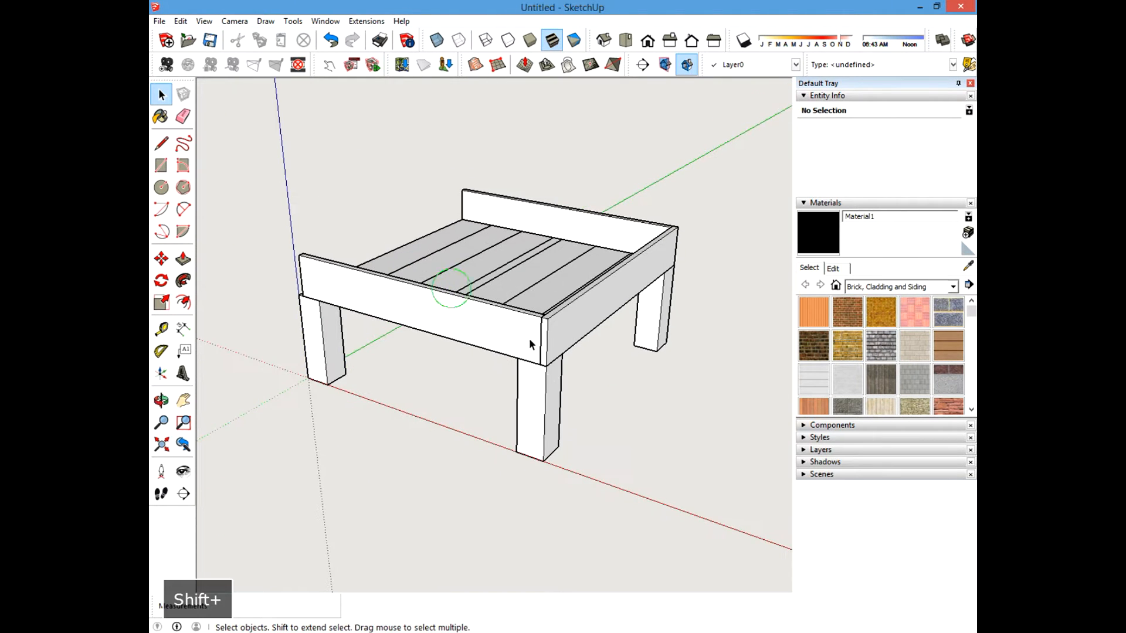
{"action": "scroll", "coordinate": [530, 340], "scroll_direction": "up", "scroll_amount": 3}
{"action": "left_click", "coordinate": [565, 330]}
{"action": "left_click", "coordinate": [161, 258]}
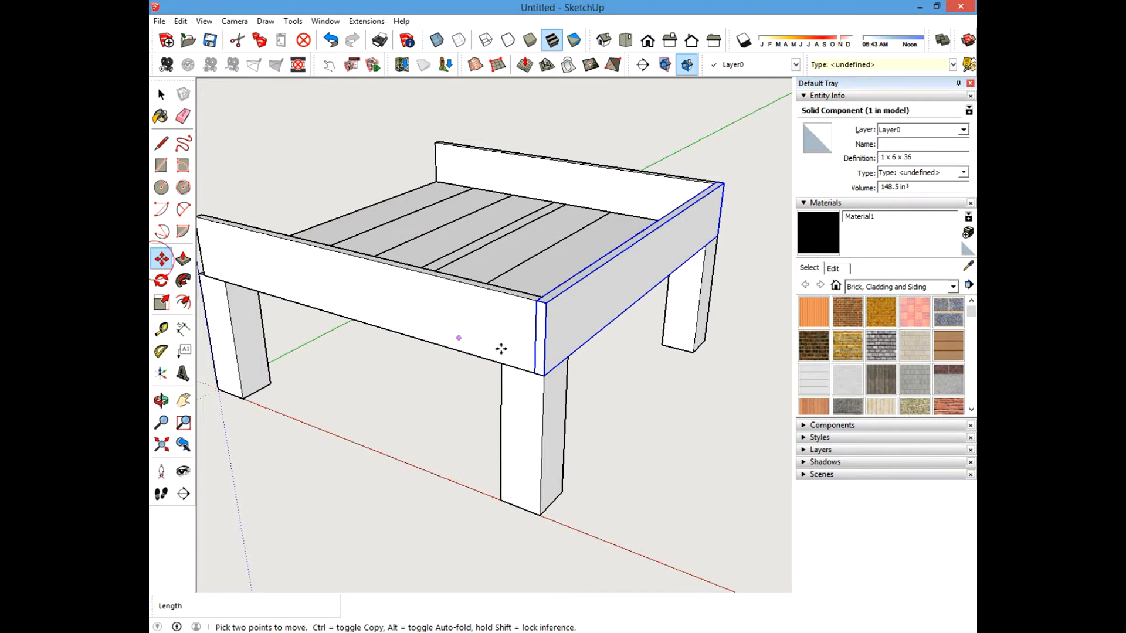
{"action": "scroll", "coordinate": [550, 378], "scroll_direction": "up", "scroll_amount": 2}
{"action": "key", "text": "ctrl"}
{"action": "left_click", "coordinate": [546, 379]}
{"action": "middle_click_drag", "start_coordinate": [397, 277], "coordinate": [593, 317], "text": "shift"}
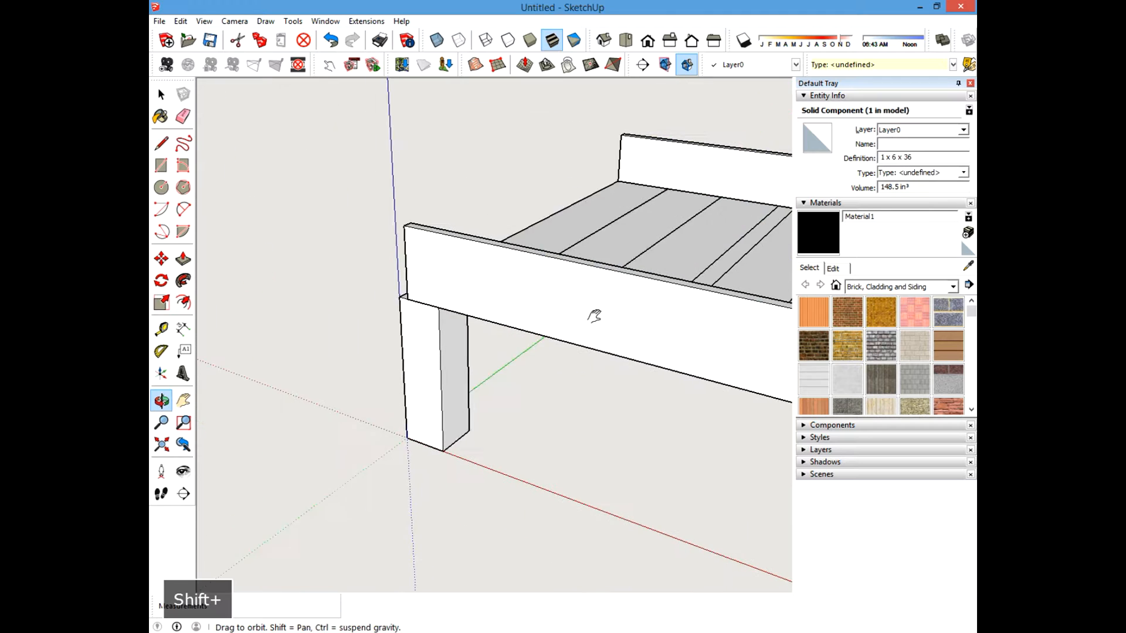
{"action": "left_click", "coordinate": [414, 301]}
{"action": "left_click", "coordinate": [159, 92]}
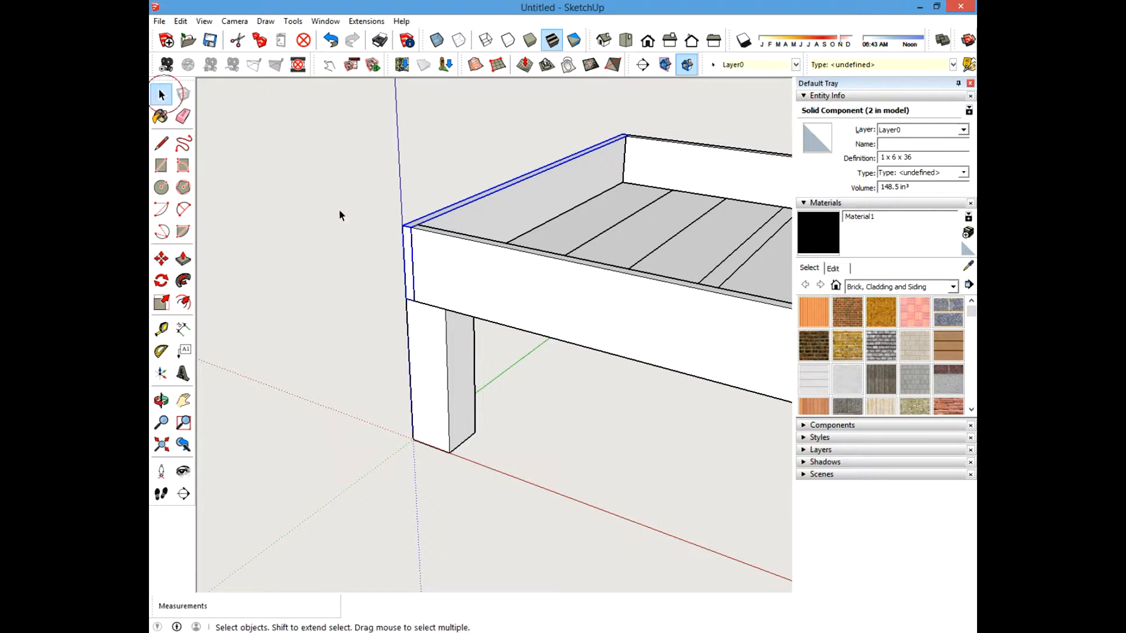
Orbit around the assembled frame to inspect the side boards and filler strips.
{"action": "left_click", "coordinate": [339, 209]}
{"action": "scroll", "coordinate": [337, 252], "scroll_direction": "down", "scroll_amount": 3}
{"action": "middle_click_drag", "start_coordinate": [406, 292], "coordinate": [478, 319]}
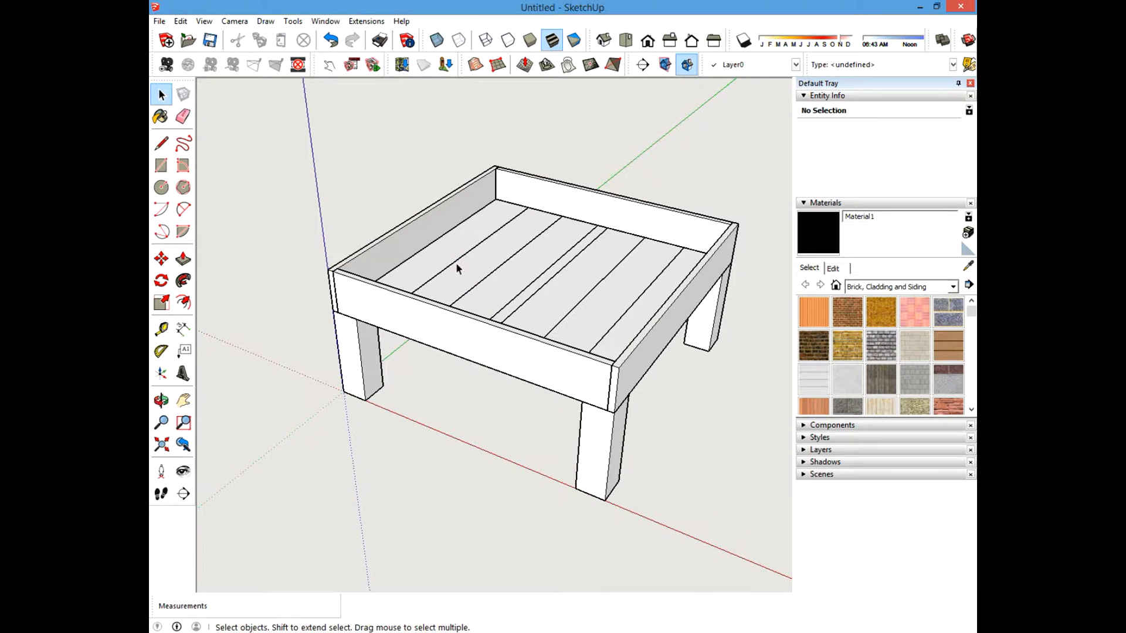
{"action": "middle_click_drag", "start_coordinate": [457, 268], "coordinate": [504, 280], "text": "shift"}
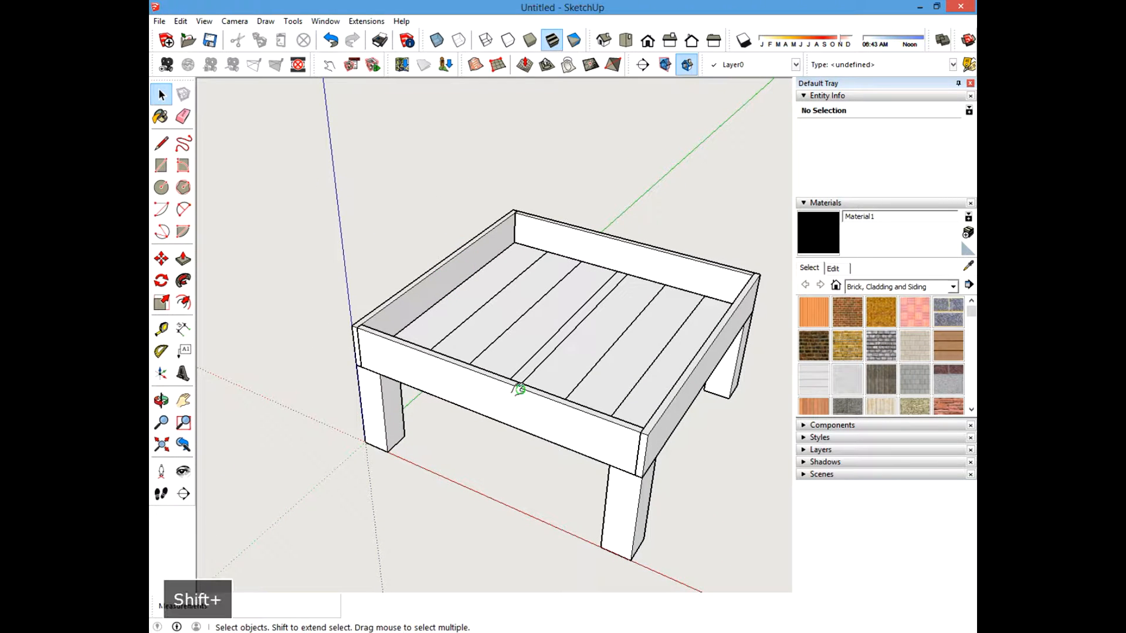
{"action": "middle_click_drag", "start_coordinate": [515, 385], "coordinate": [419, 373]}
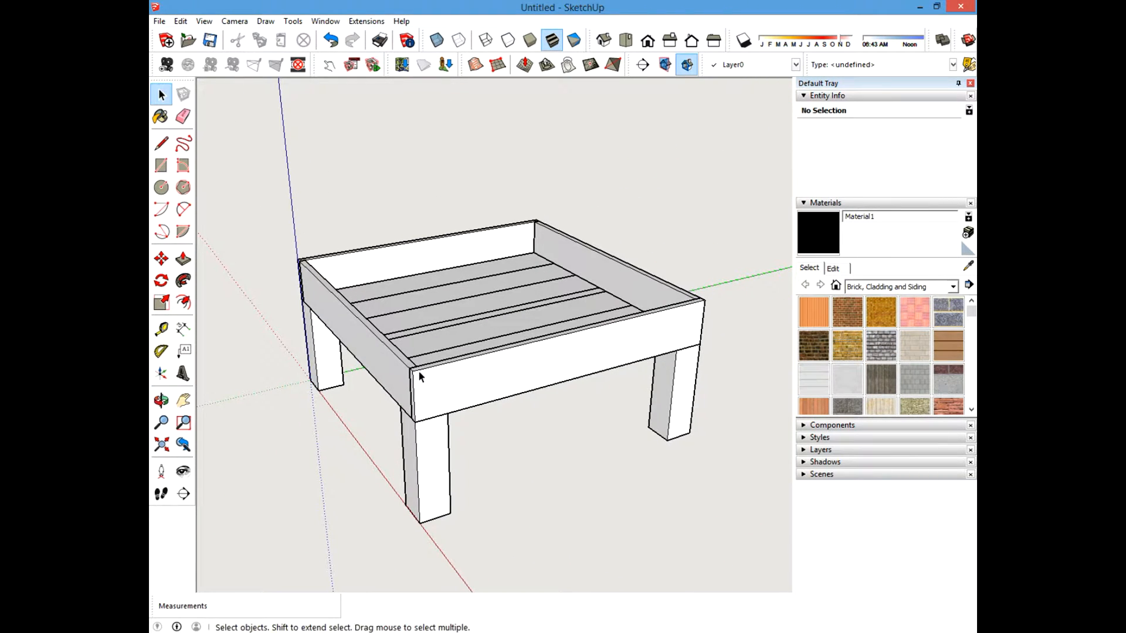
{"action": "middle_click_drag", "start_coordinate": [413, 418], "coordinate": [461, 392]}
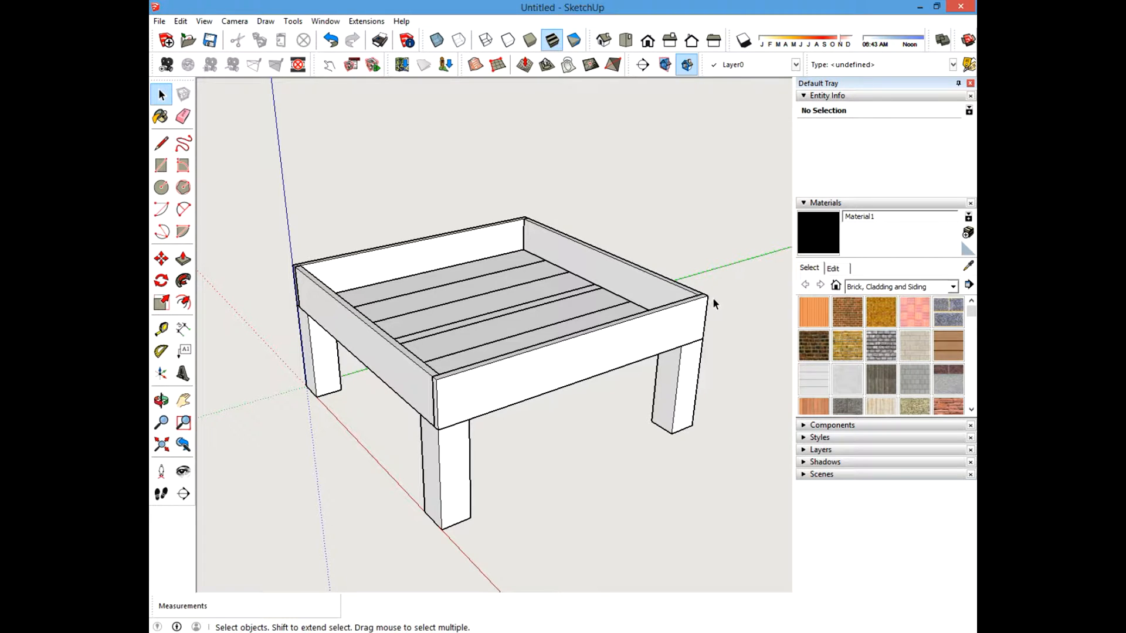
{"action": "mouse_move", "coordinate": [488, 393]}
{"action": "middle_mouse_down"}
{"action": "mouse_move", "coordinate": [417, 384]}
{"action": "mouse_move", "coordinate": [494, 410]}
{"action": "middle_mouse_up"}
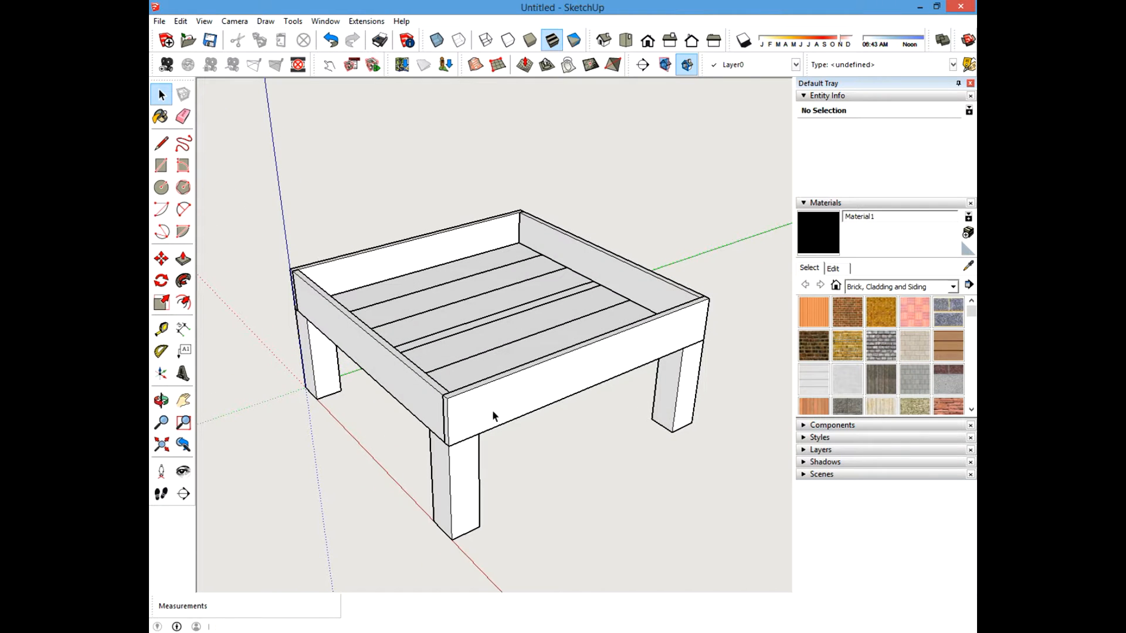
{"action": "scroll", "coordinate": [454, 405], "scroll_direction": "up", "scroll_amount": 3}
{"action": "scroll", "coordinate": [355, 410], "scroll_direction": "down", "scroll_amount": 2}
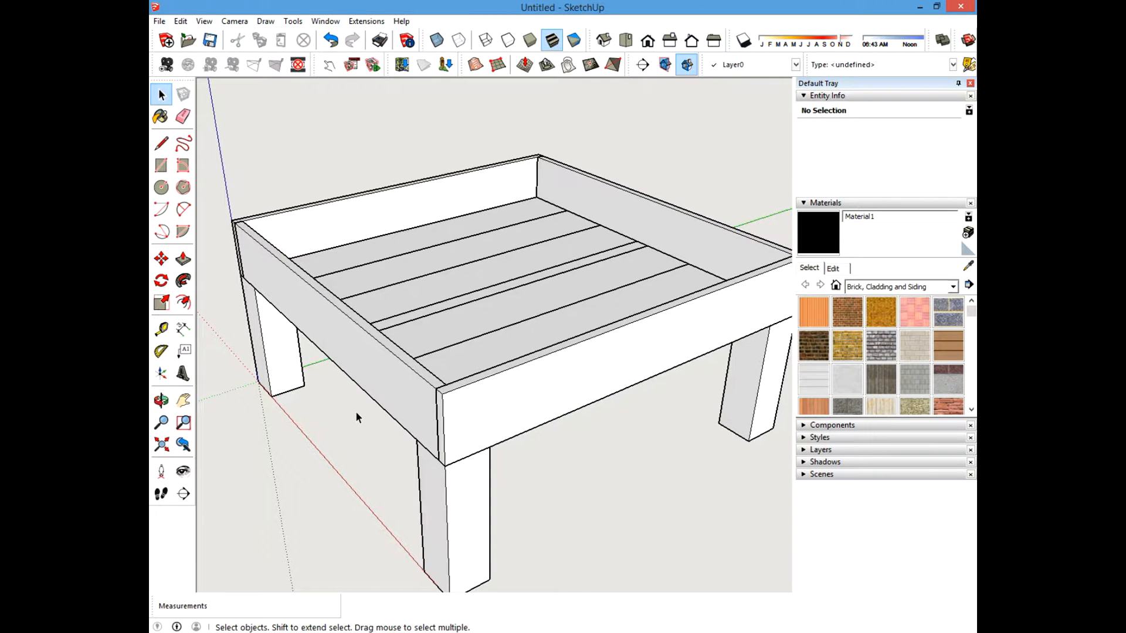
{"action": "scroll", "coordinate": [355, 411], "scroll_direction": "down", "scroll_amount": 2}
{"action": "middle_click_drag", "start_coordinate": [422, 420], "coordinate": [351, 351]}
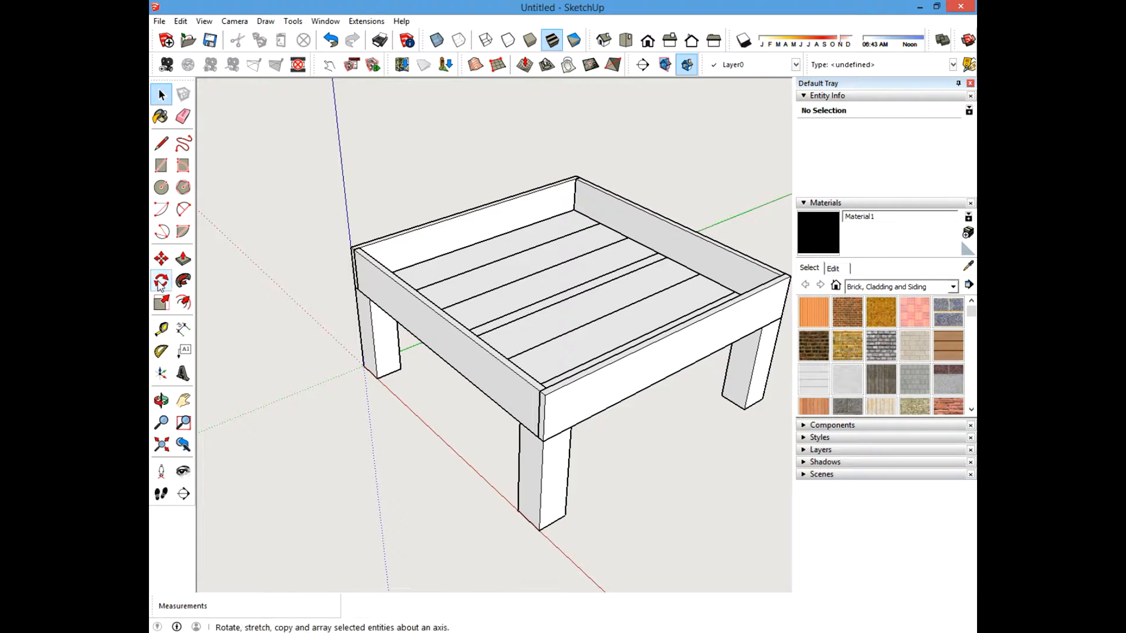
Create a guide line 4 inches below the top edge of the near side board.
{"action": "left_click", "coordinate": [161, 328]}
{"action": "scroll", "coordinate": [550, 416], "scroll_direction": "up", "scroll_amount": 2}
{"action": "scroll", "coordinate": [548, 410], "scroll_direction": "up", "scroll_amount": 1}
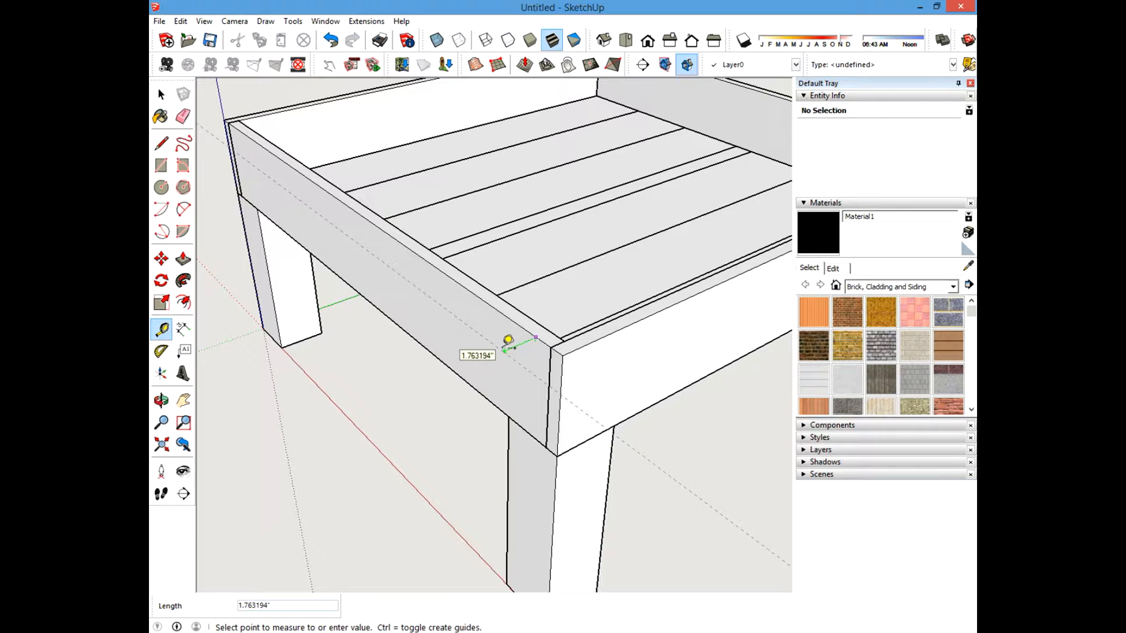
{"action": "type", "text": "4"}
{"action": "key", "text": "Return"}
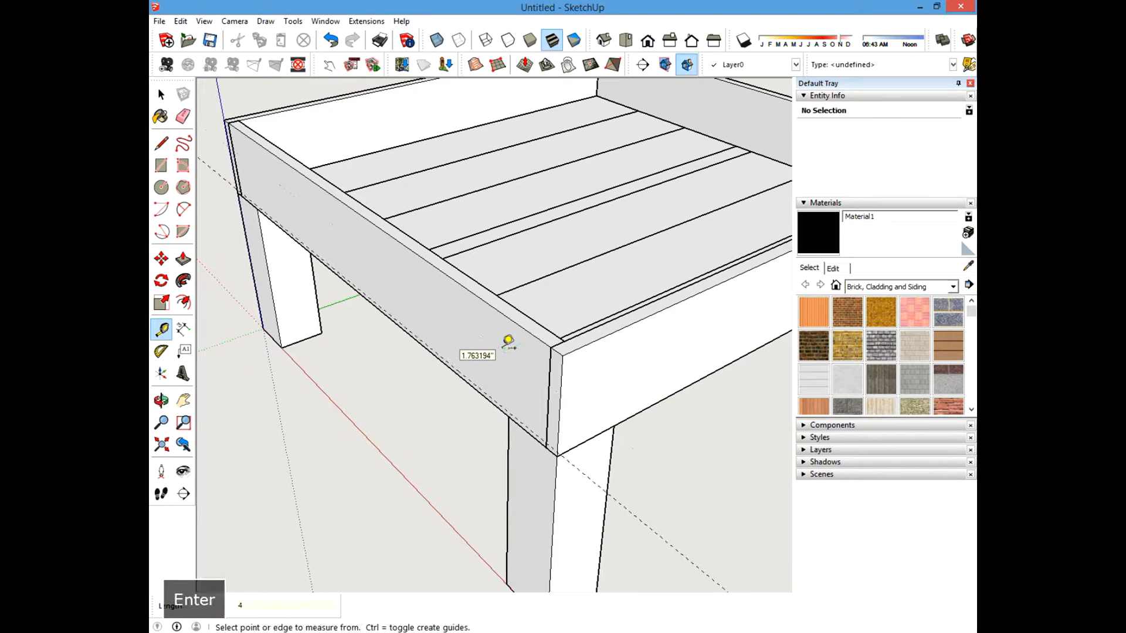
{"action": "key", "text": "z"}
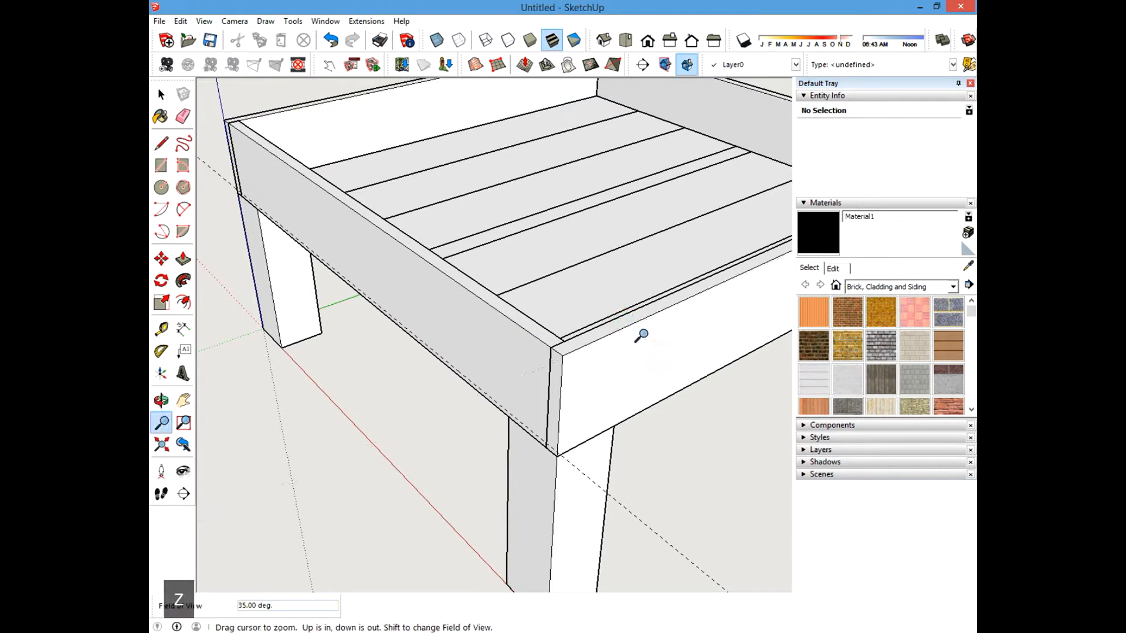
{"action": "key", "text": "Escape"}
{"action": "left_click", "coordinate": [161, 94]}
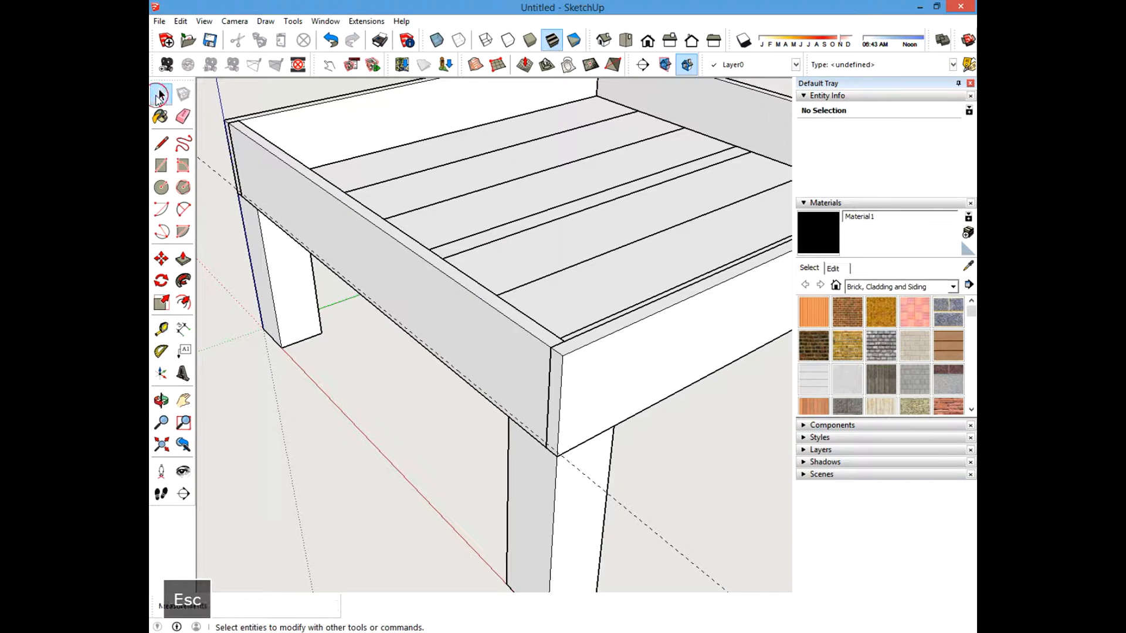
Create a guide line 4 inches below the top edge of the adjoining front board.
{"action": "left_click", "coordinate": [161, 329]}
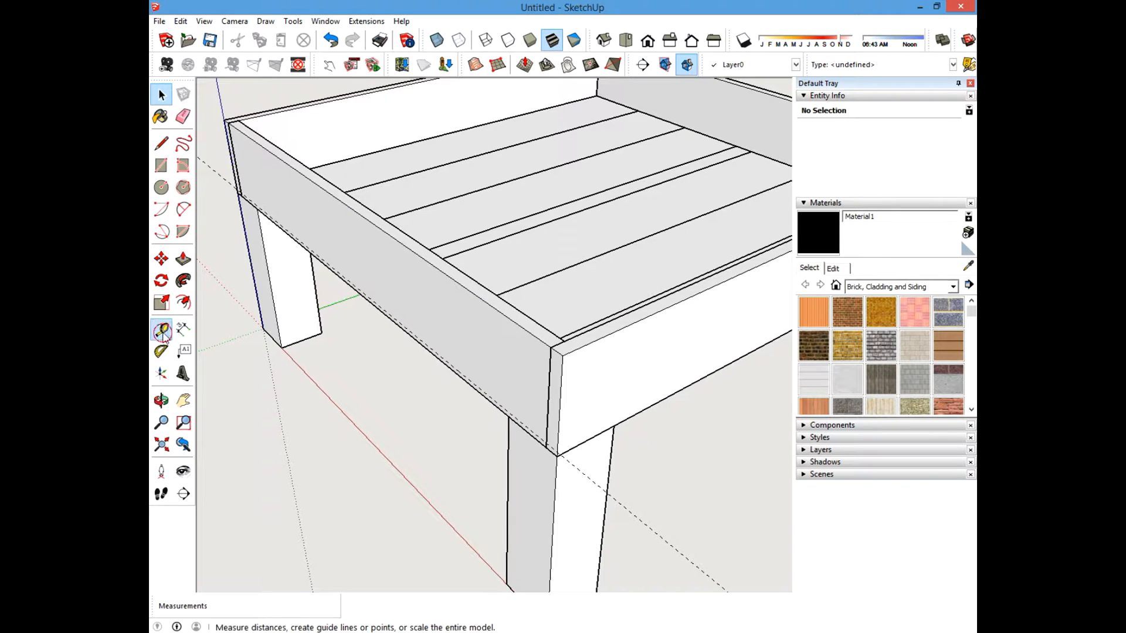
{"action": "left_click", "coordinate": [631, 324]}
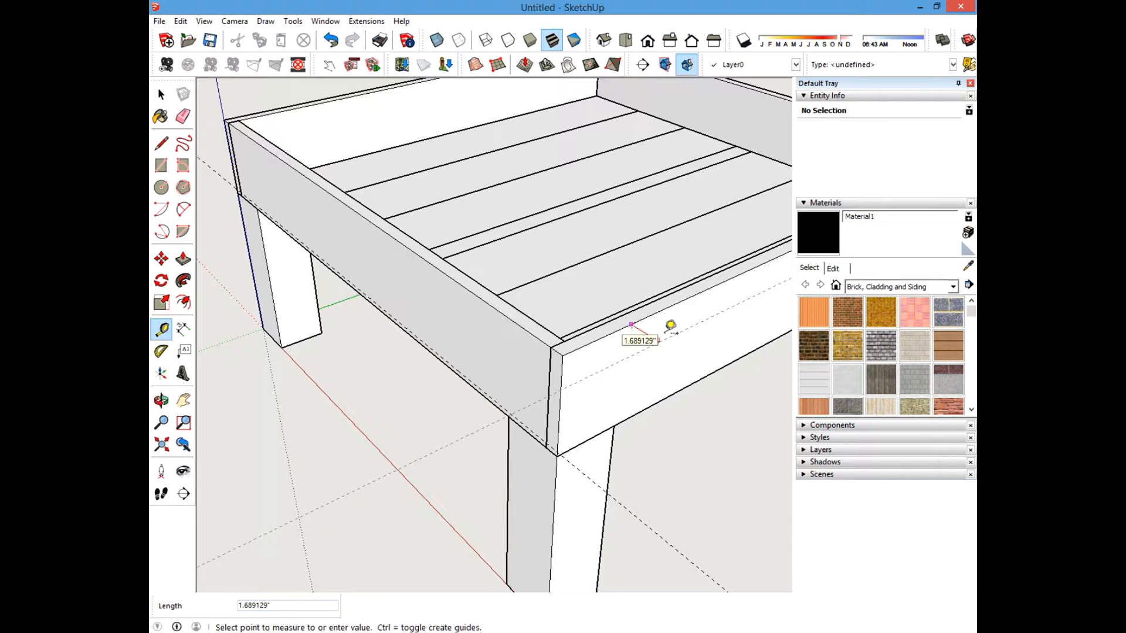
{"action": "type", "text": "4"}
{"action": "key", "text": "Return"}
Create a guide line 4 inches from the top edge of the opposite side board.
{"action": "scroll", "coordinate": [556, 421], "scroll_direction": "down", "scroll_amount": 3}
{"action": "middle_click_drag", "start_coordinate": [647, 404], "coordinate": [555, 359], "text": "shift"}
{"action": "scroll", "coordinate": [557, 353], "scroll_direction": "up", "scroll_amount": 4}
{"action": "left_click", "coordinate": [592, 347]}
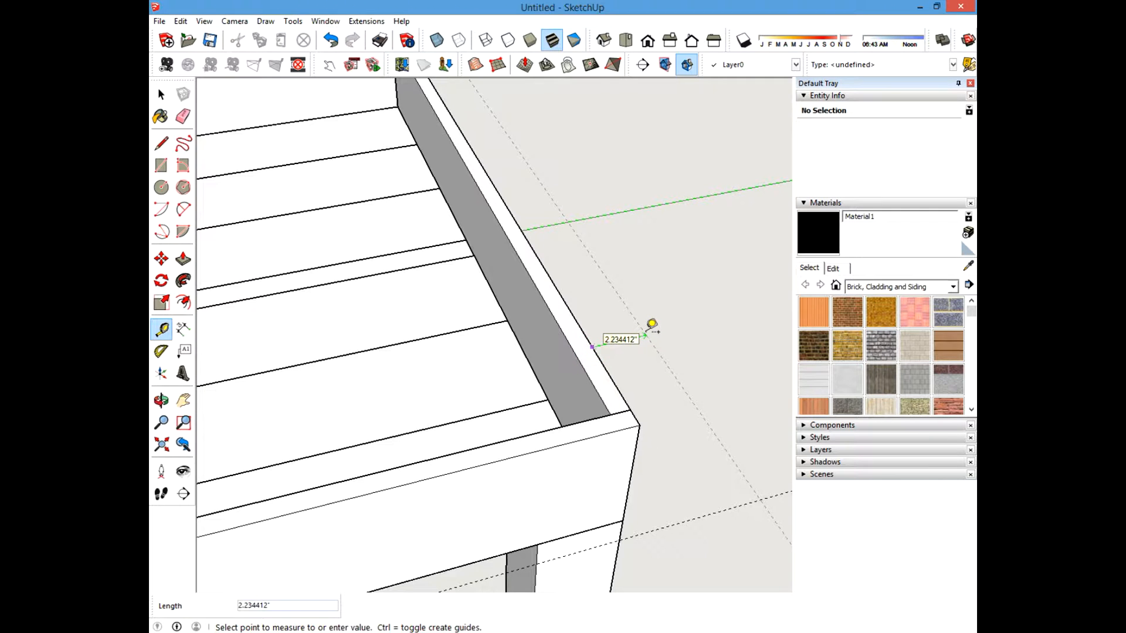
{"action": "type", "text": "4"}
{"action": "key", "text": "Return"}
Create a guide line 4 inches from the top edge of the back board.
{"action": "scroll", "coordinate": [667, 420], "scroll_direction": "down", "scroll_amount": 4}
{"action": "mouse_move", "coordinate": [503, 503]}
{"action": "middle_mouse_down"}
{"action": "mouse_move", "coordinate": [568, 467]}
{"action": "mouse_move", "coordinate": [674, 446]}
{"action": "middle_mouse_up"}
{"action": "mouse_move", "coordinate": [340, 329]}
{"action": "middle_mouse_down", "text": "shift"}
{"action": "mouse_move", "coordinate": [568, 352]}
{"action": "mouse_move", "coordinate": [727, 352]}
{"action": "middle_mouse_up", "text": "shift"}
{"action": "scroll", "coordinate": [599, 278], "scroll_direction": "up", "scroll_amount": 4}
{"action": "left_click", "coordinate": [603, 316]}
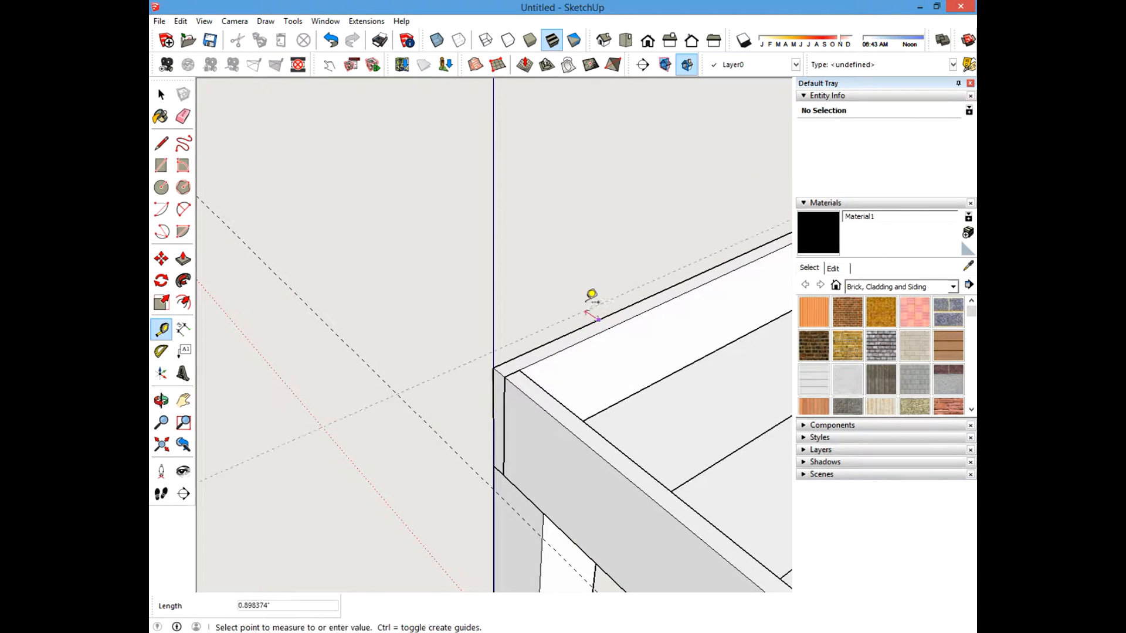
{"action": "type", "text": "4"}
{"action": "key", "text": "Return"}
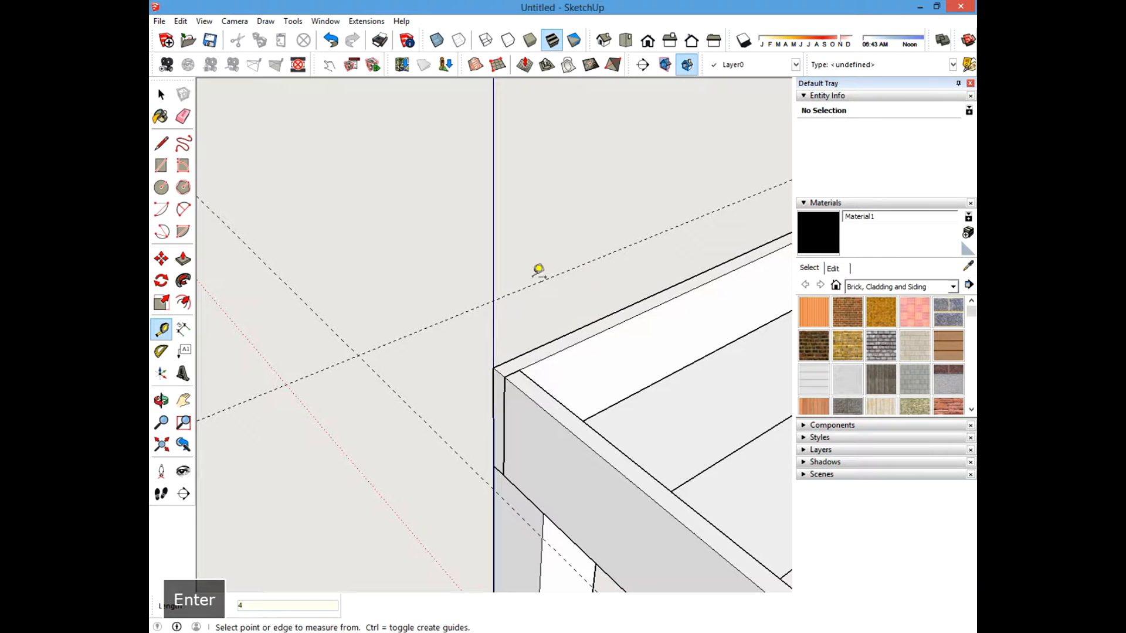
{"action": "left_click", "coordinate": [162, 94]}
{"action": "scroll", "coordinate": [367, 251], "scroll_direction": "down", "scroll_amount": 4}
{"action": "middle_click_drag", "start_coordinate": [575, 327], "coordinate": [498, 282]}
{"action": "middle_click_drag", "start_coordinate": [498, 282], "coordinate": [279, 158], "text": "shift"}
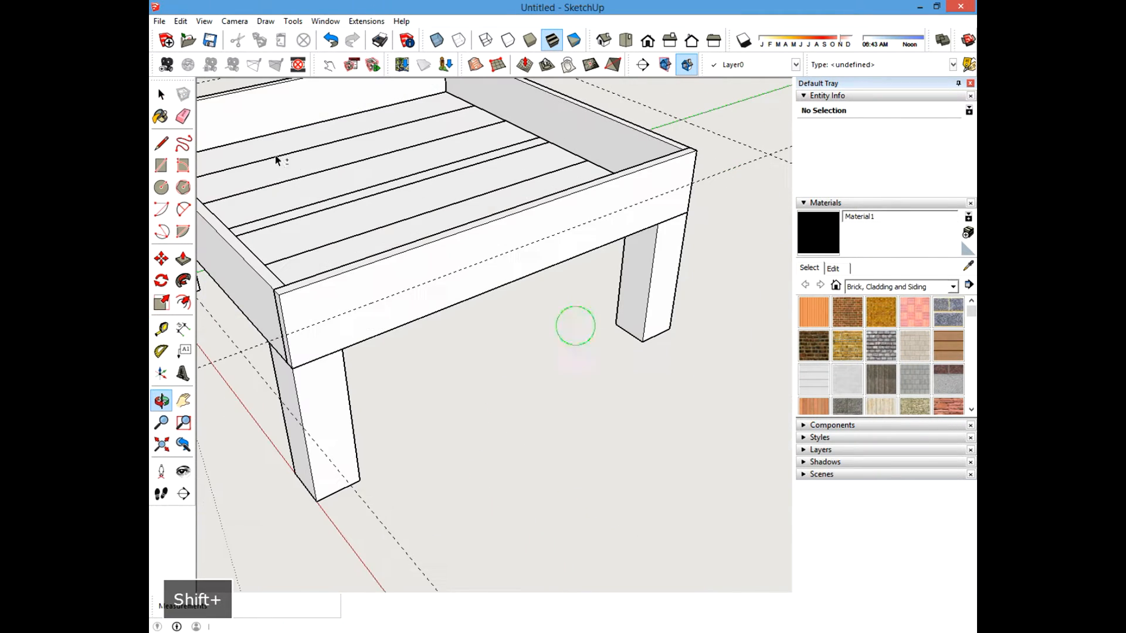
{"action": "middle_click_drag", "start_coordinate": [382, 294], "coordinate": [513, 316]}
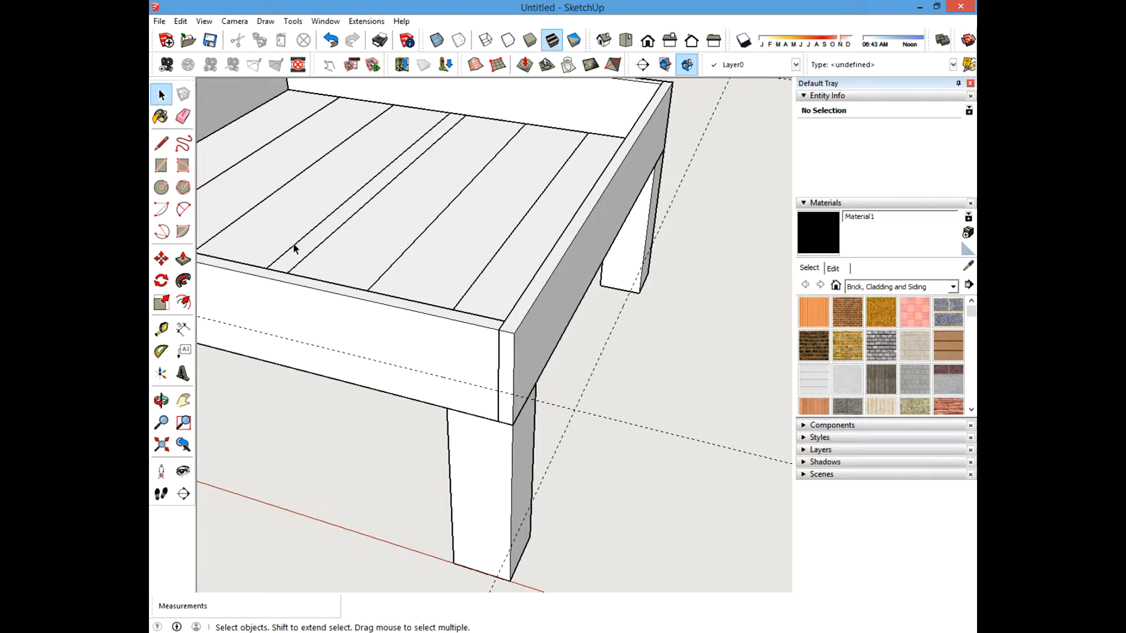
{"action": "middle_click_drag", "start_coordinate": [395, 293], "coordinate": [387, 330]}
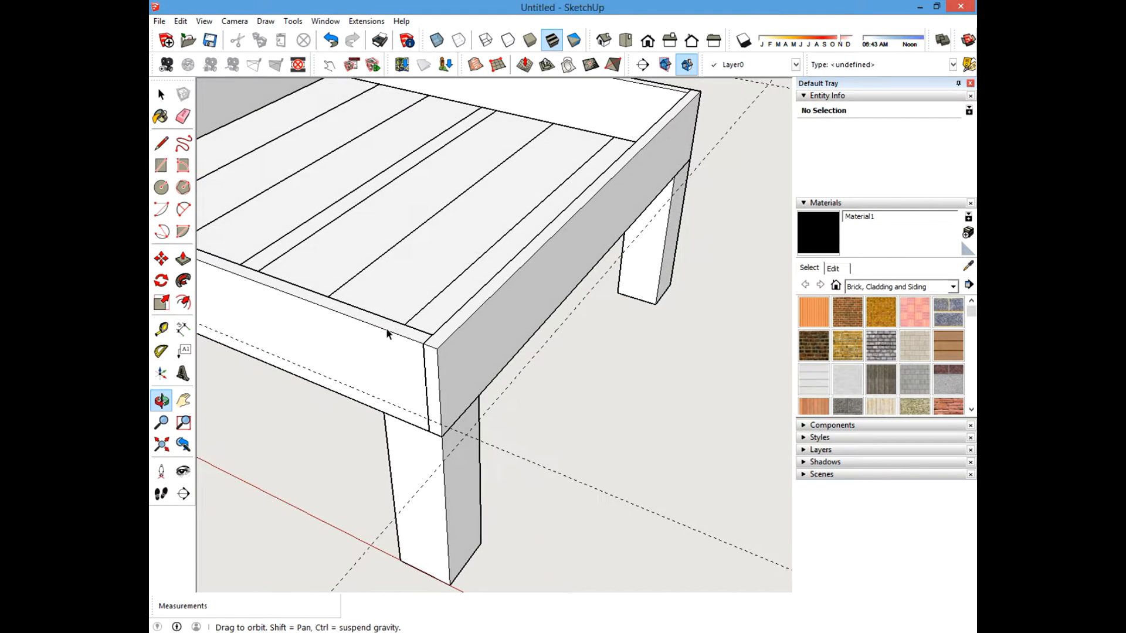
{"action": "left_click", "coordinate": [161, 165]}
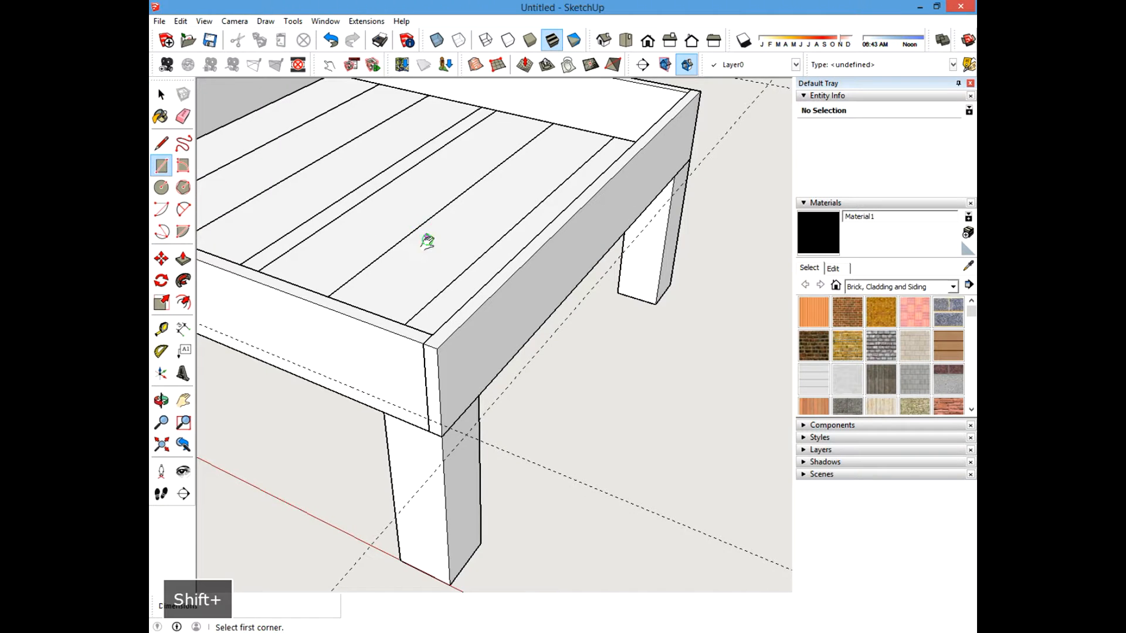
{"action": "middle_click_drag", "start_coordinate": [428, 241], "coordinate": [430, 308], "text": "shift"}
{"action": "left_click", "coordinate": [159, 95]}
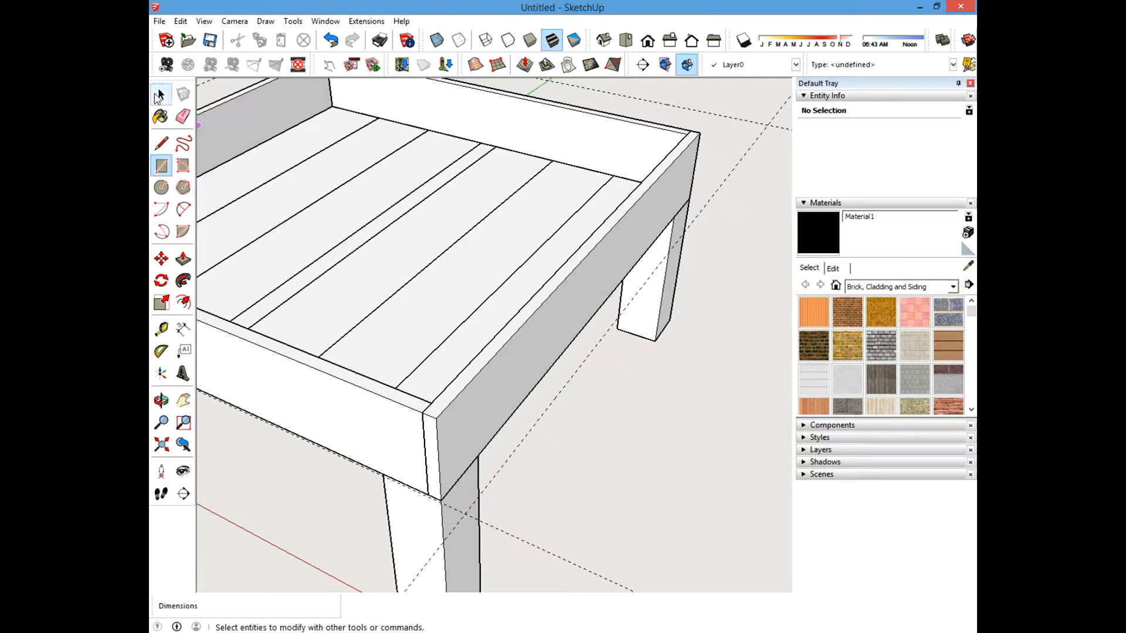
Create a guide 5.5 inches inward from the vertical corner guide line.
{"action": "middle_click_drag", "start_coordinate": [543, 376], "coordinate": [623, 347]}
{"action": "left_click", "coordinate": [162, 329]}
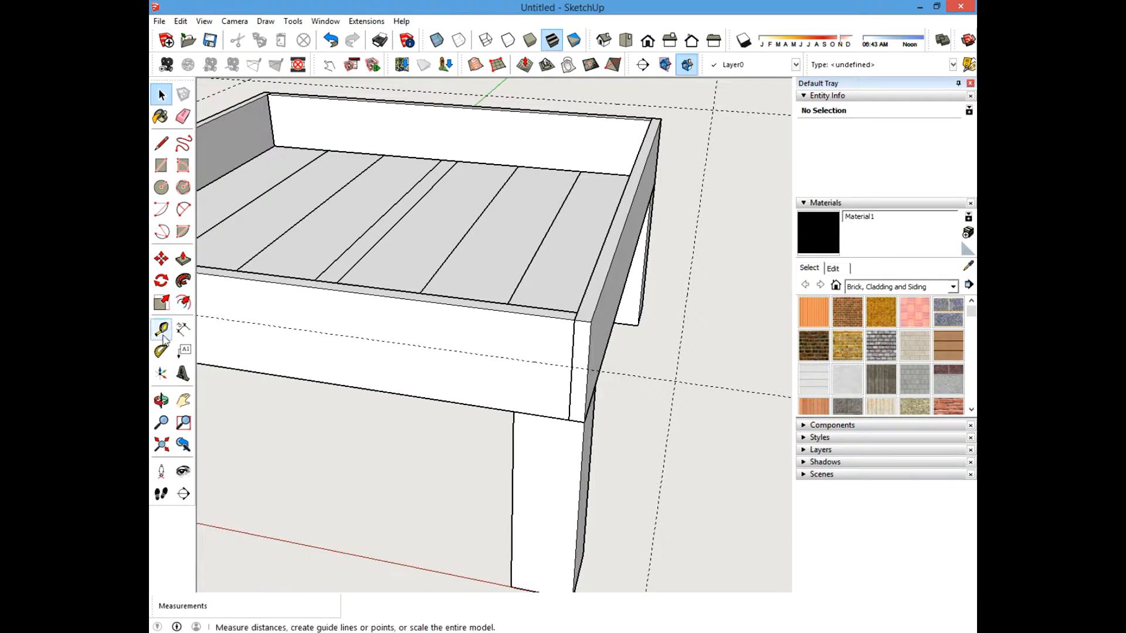
{"action": "left_click", "coordinate": [162, 332]}
{"action": "left_click", "coordinate": [696, 228]}
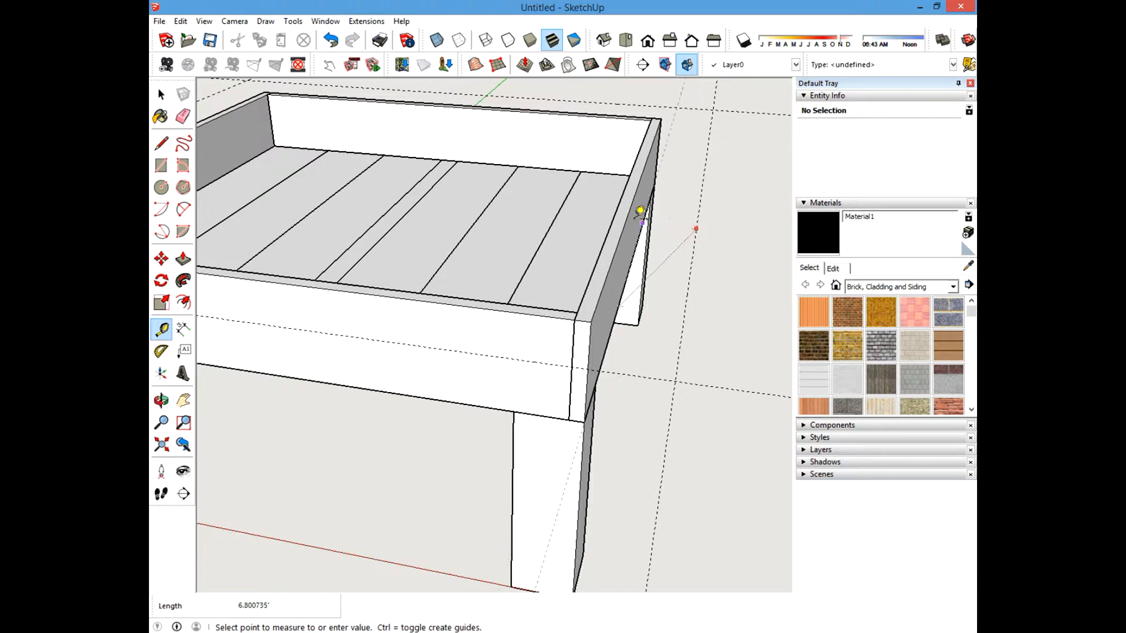
{"action": "type", "text": "5.5"}
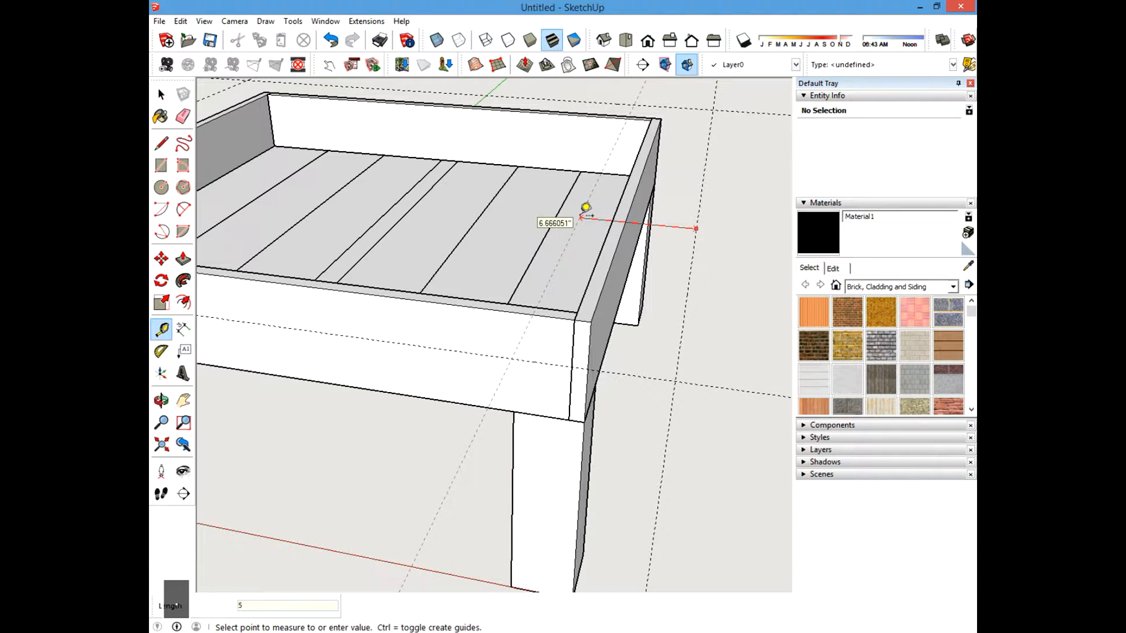
{"action": "key", "text": "Return"}
{"action": "left_click", "coordinate": [162, 94]}
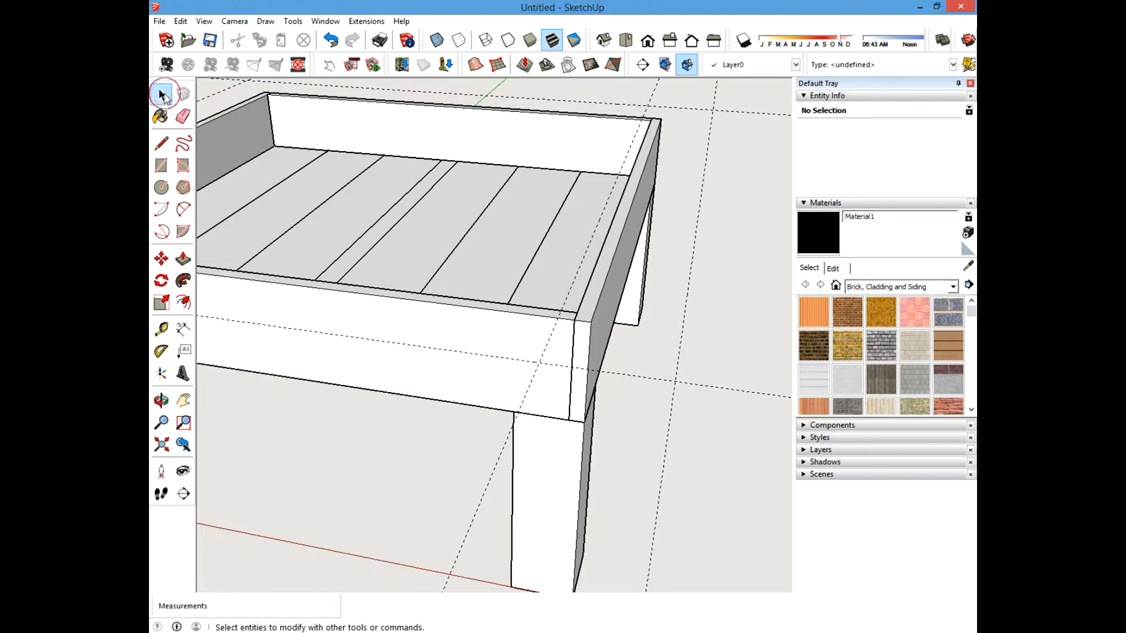
Draw a 5.5 by 44 inch rectangle along the guides on top of the side board.
{"action": "left_click", "coordinate": [159, 169]}
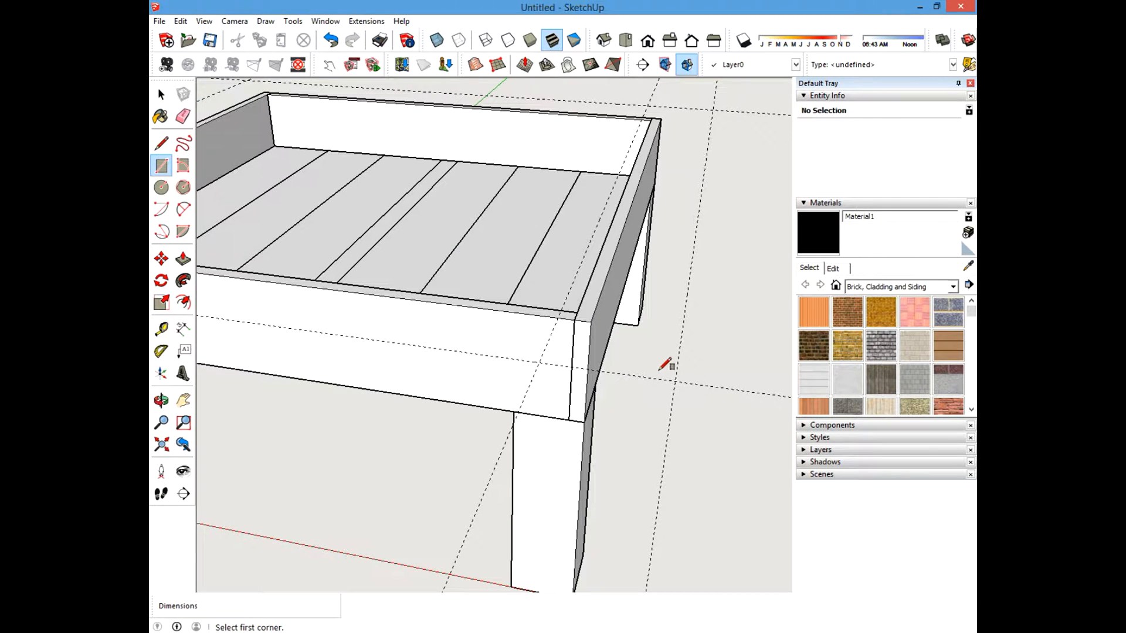
{"action": "left_click", "coordinate": [675, 380]}
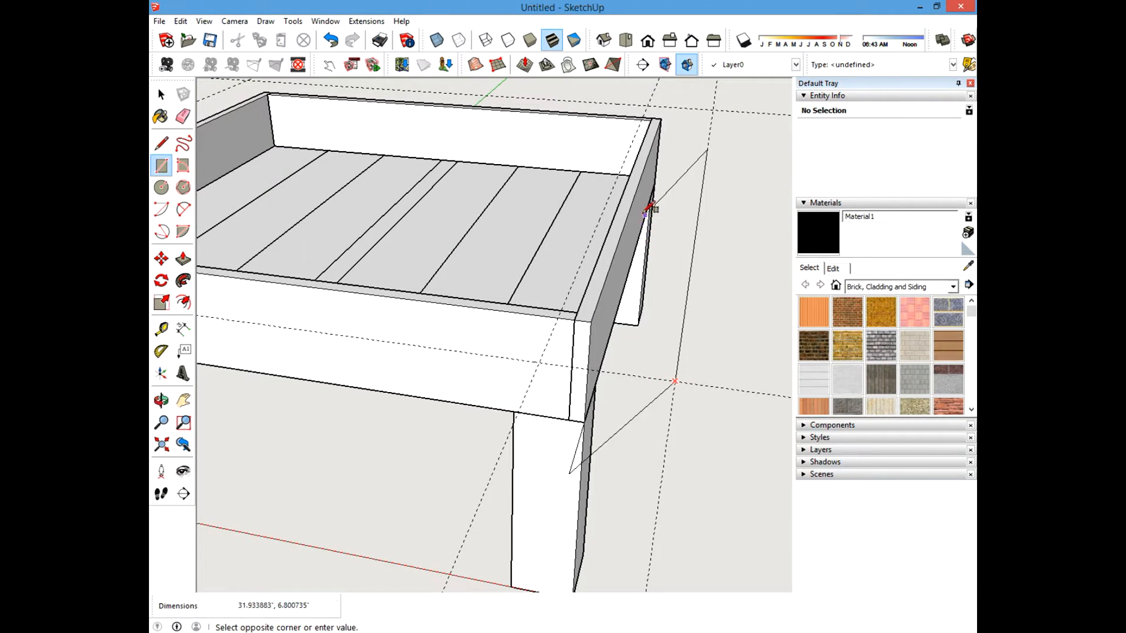
{"action": "middle_click_drag", "start_coordinate": [651, 205], "coordinate": [648, 347], "text": "shift"}
{"action": "left_click", "coordinate": [639, 253]}
{"action": "key", "text": "space"}
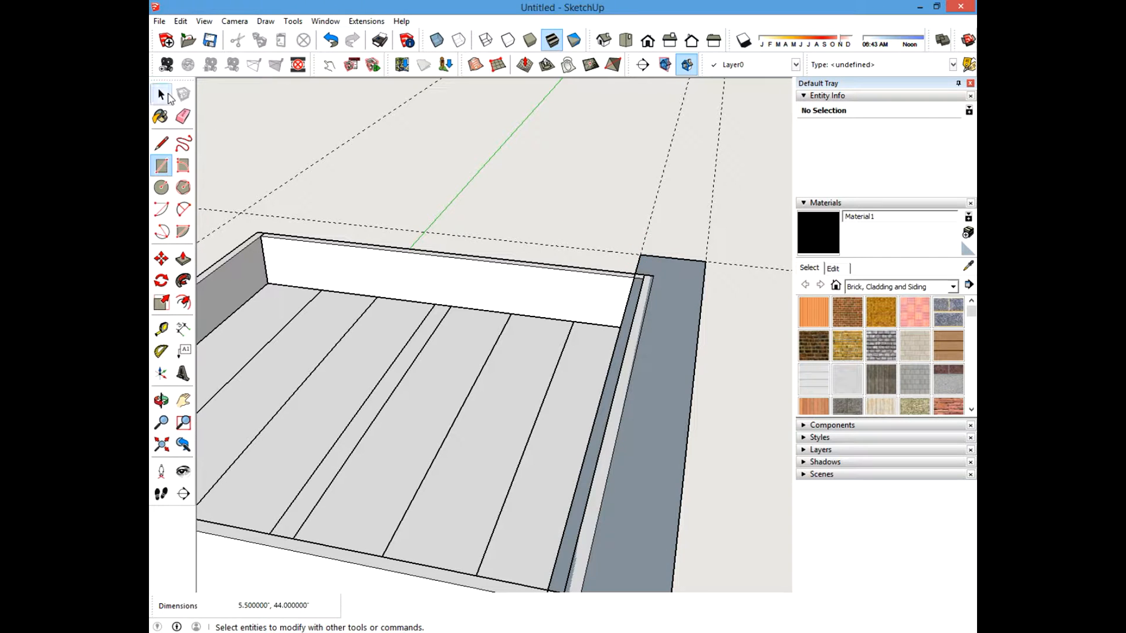
Push/pull the rectangle up 0.75 inches to form a top board.
{"action": "left_click", "coordinate": [183, 258]}
{"action": "left_click", "coordinate": [675, 355]}
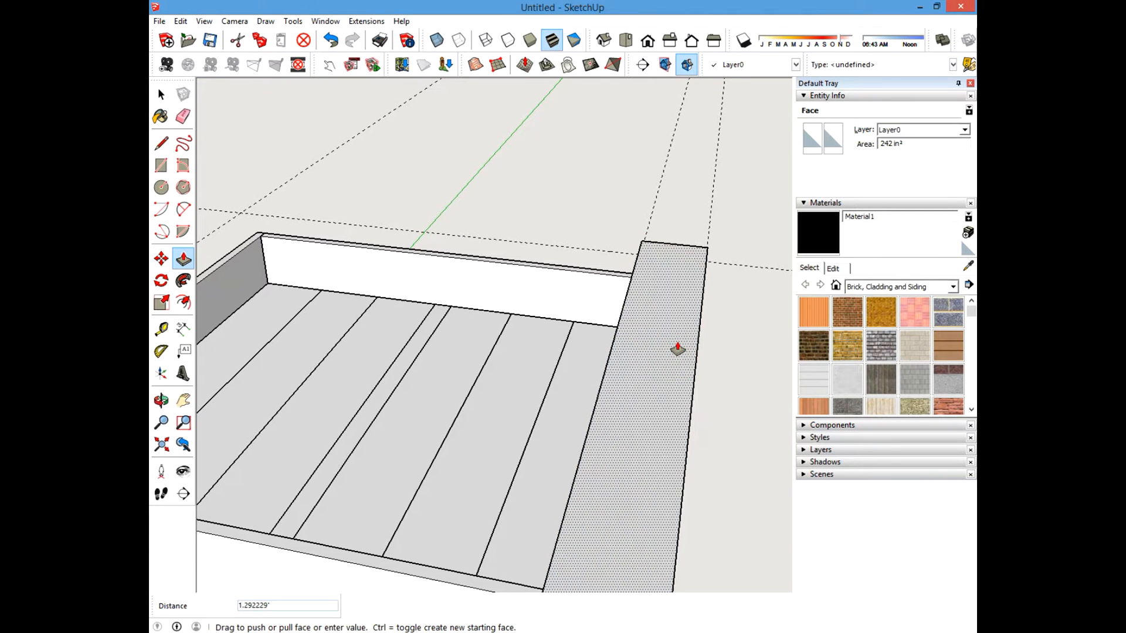
{"action": "type", "text": ".75"}
{"action": "key", "text": "Return"}
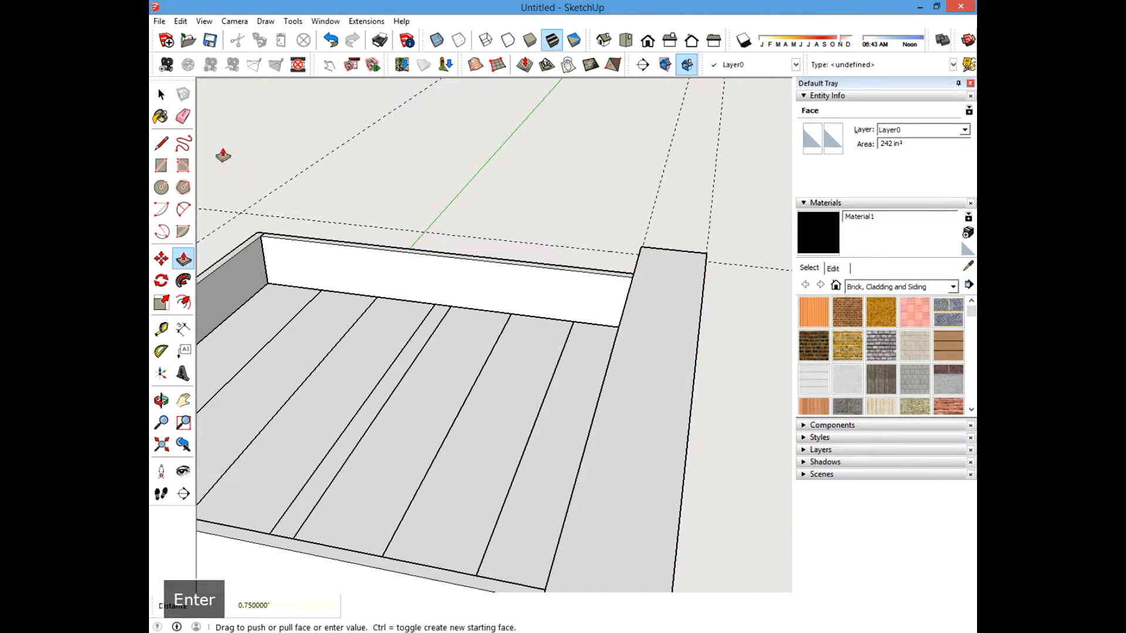
{"action": "left_click", "coordinate": [162, 94]}
Hide the front post and the frame parts to isolate the new top board.
{"action": "scroll", "coordinate": [357, 219], "scroll_direction": "down", "scroll_amount": 3}
{"action": "middle_click_drag", "start_coordinate": [517, 337], "coordinate": [346, 214]}
{"action": "middle_click_drag", "start_coordinate": [435, 284], "coordinate": [504, 246]}
{"action": "right_click", "coordinate": [572, 486]}
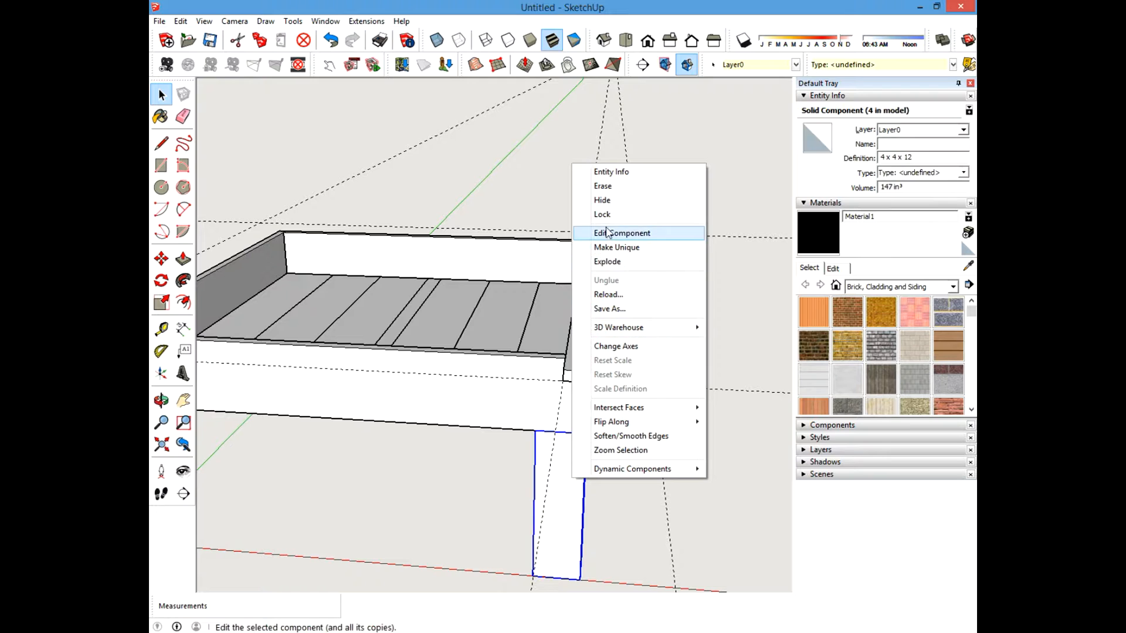
{"action": "left_click", "coordinate": [589, 202]}
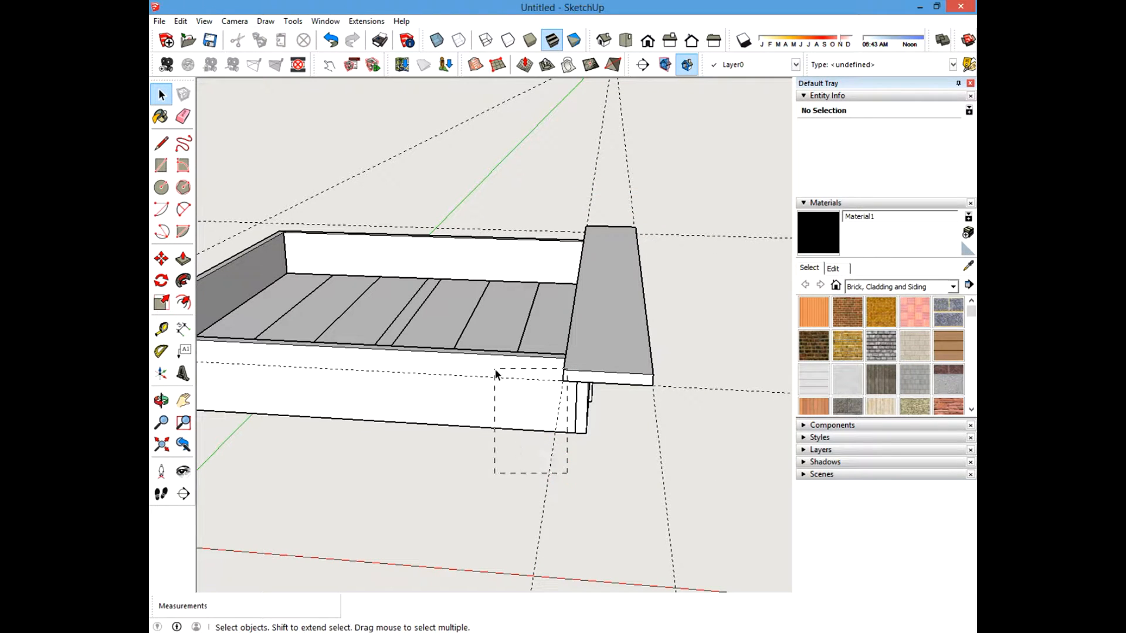
{"action": "middle_click_drag", "start_coordinate": [415, 540], "coordinate": [533, 454]}
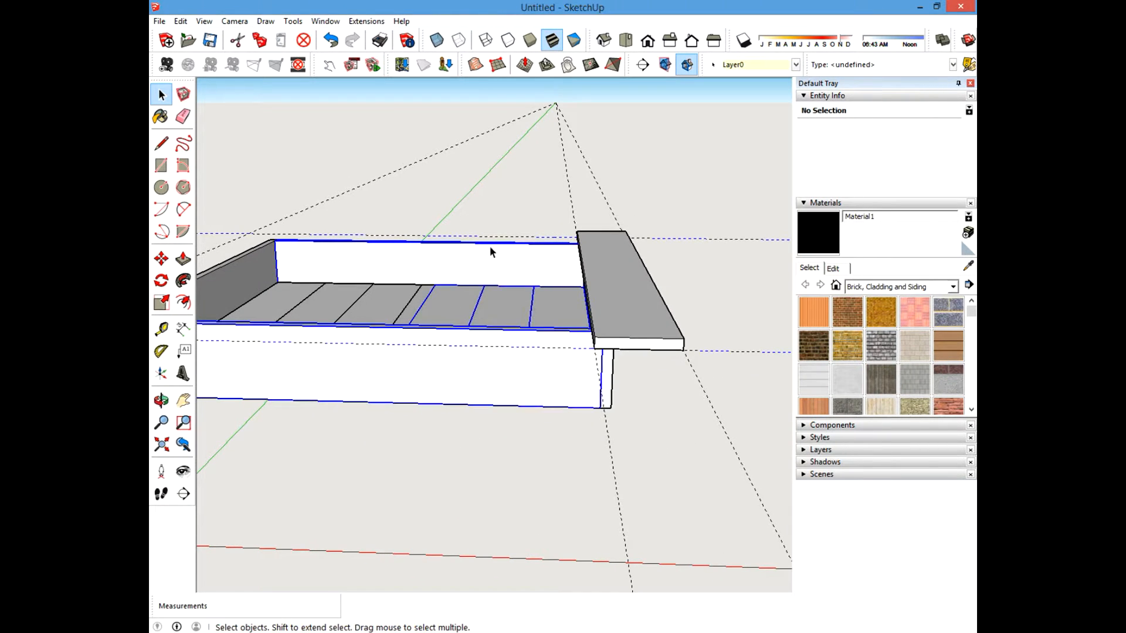
{"action": "right_click", "coordinate": [499, 256]}
{"action": "left_click", "coordinate": [527, 296]}
{"action": "middle_click_drag", "start_coordinate": [528, 297], "coordinate": [554, 271]}
{"action": "right_click", "coordinate": [596, 297]}
{"action": "left_click", "coordinate": [606, 329]}
{"action": "left_click_drag", "start_coordinate": [641, 304], "coordinate": [642, 305]}
Make the board a component named 1 x 6 x 44 Table Top.
{"action": "right_click", "coordinate": [607, 256]}
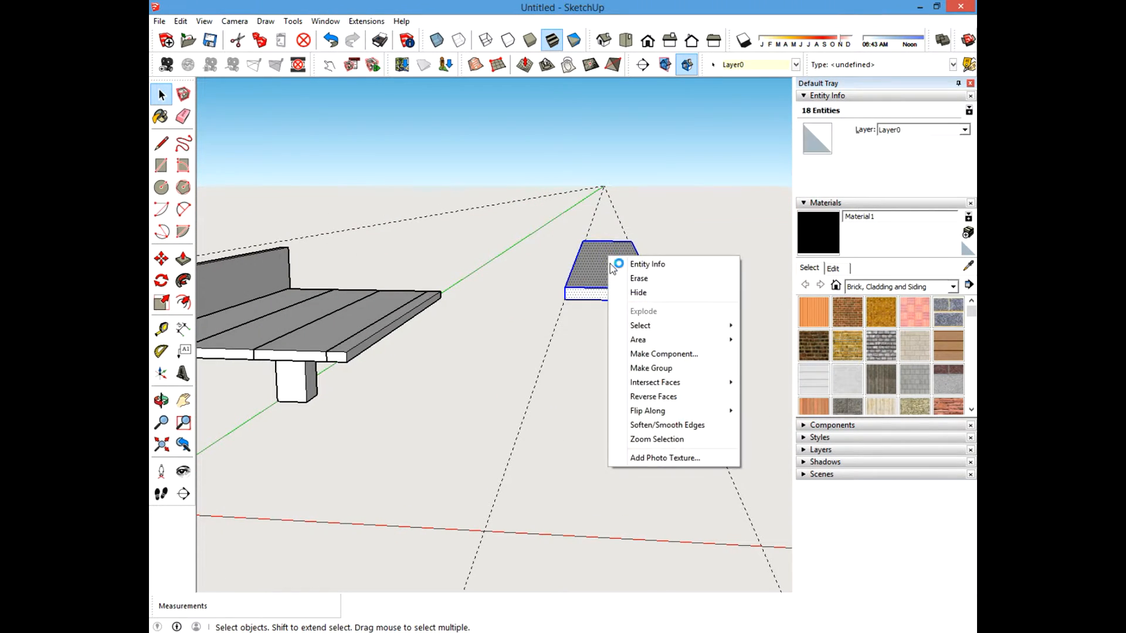
{"action": "left_click", "coordinate": [662, 354]}
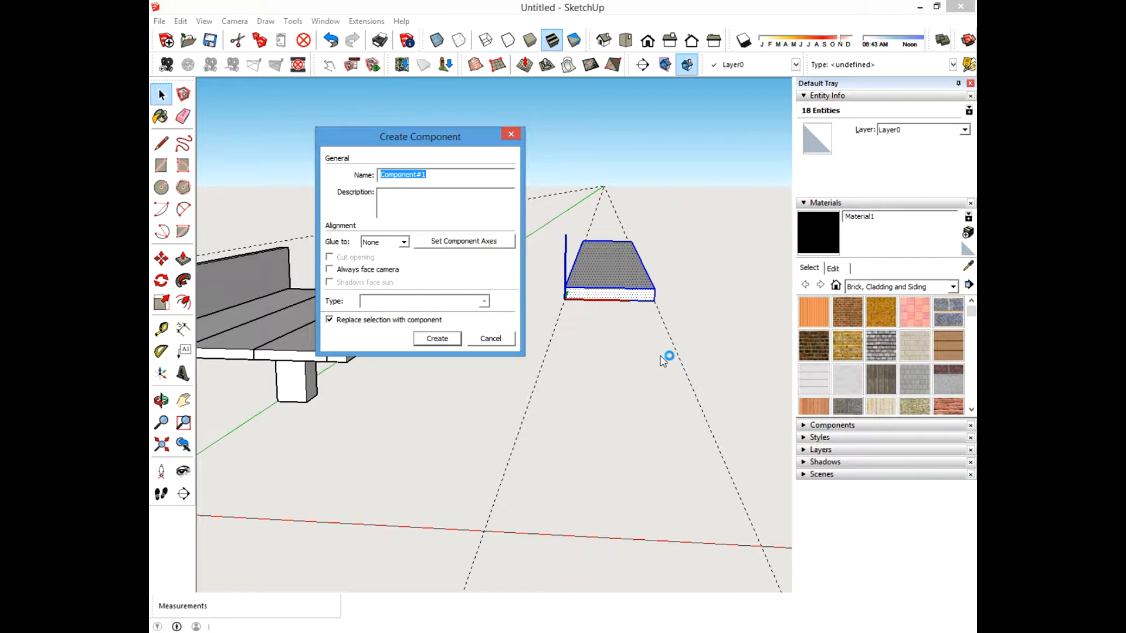
{"action": "type", "text": "1 x "}
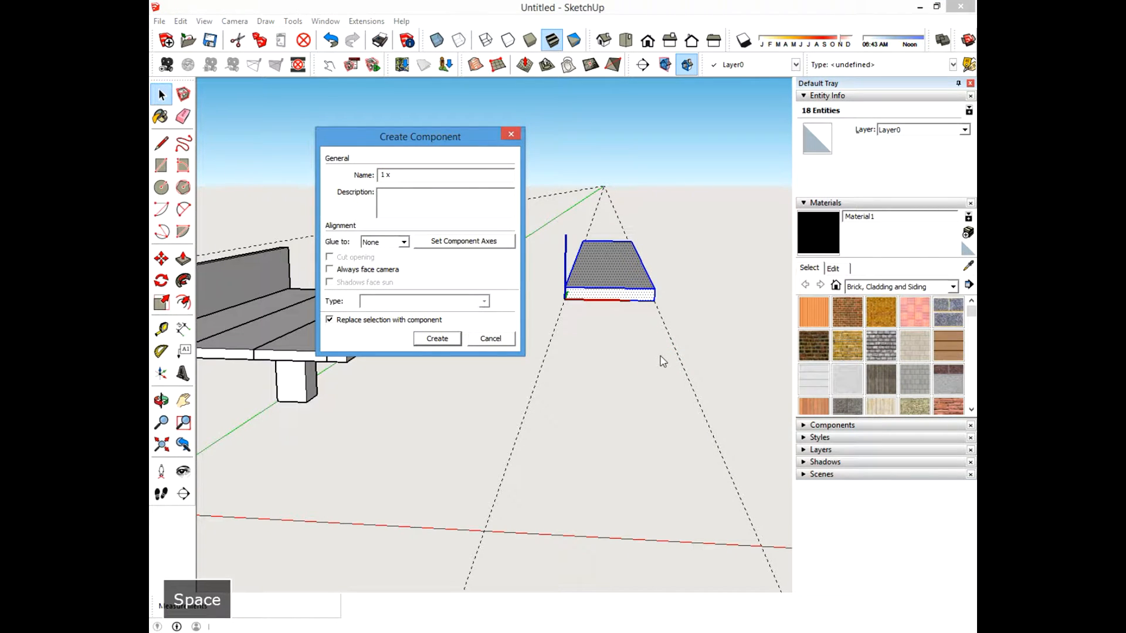
{"action": "type", "text": "6 x 44"}
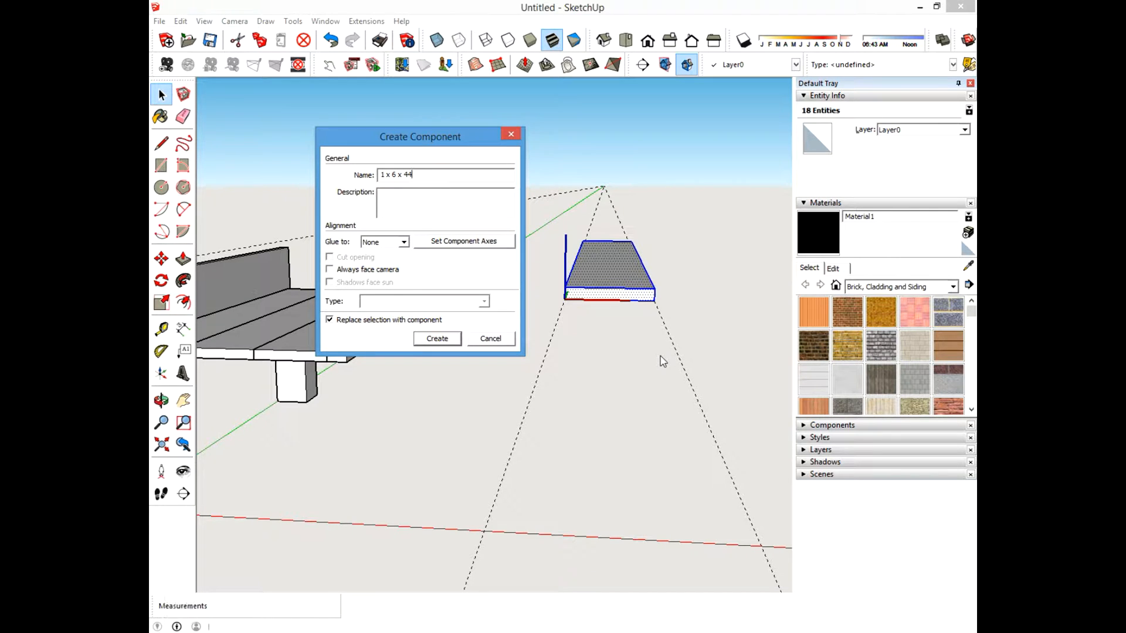
{"action": "type", "text": " Table Top"}
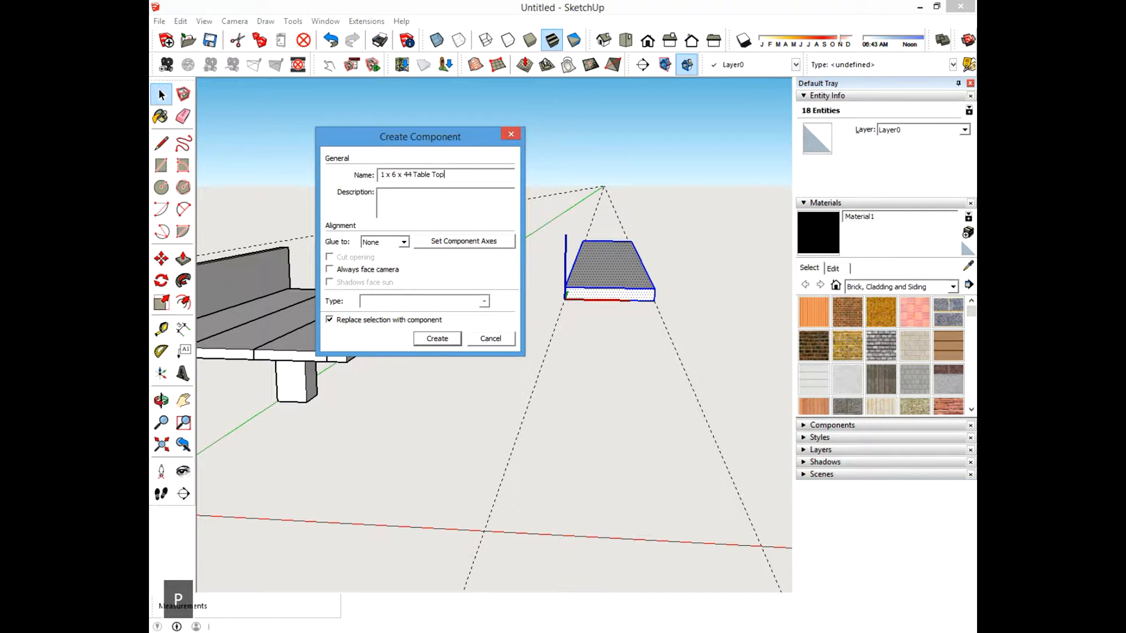
{"action": "key", "text": "Return"}
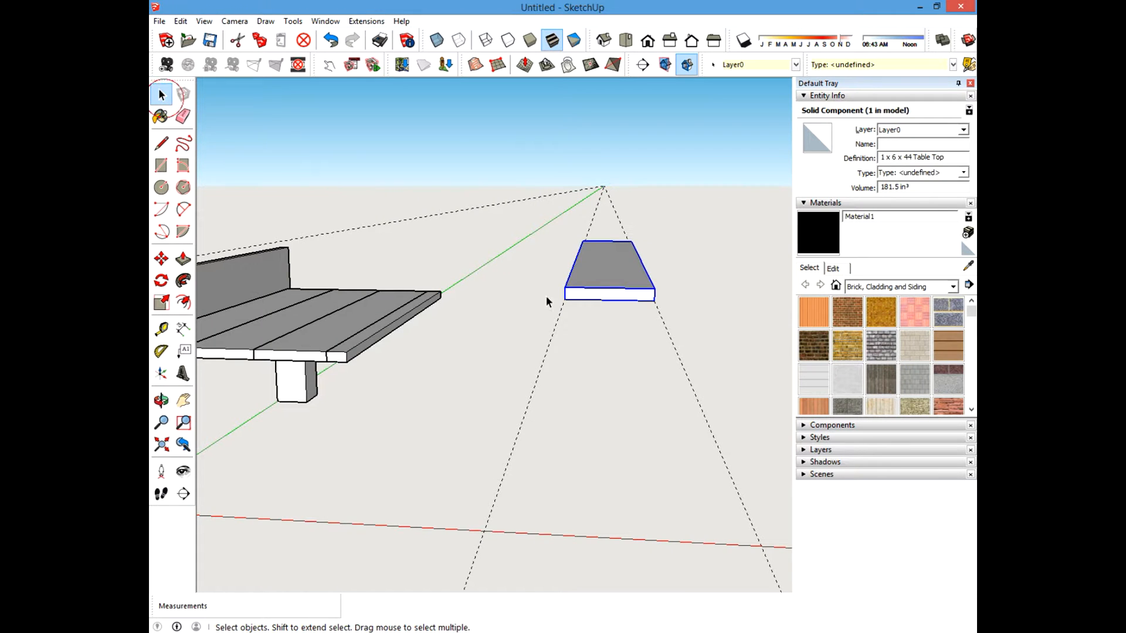
Measure the length of the table top board with the Tape Measure.
{"action": "middle_click_drag", "start_coordinate": [546, 299], "coordinate": [426, 325]}
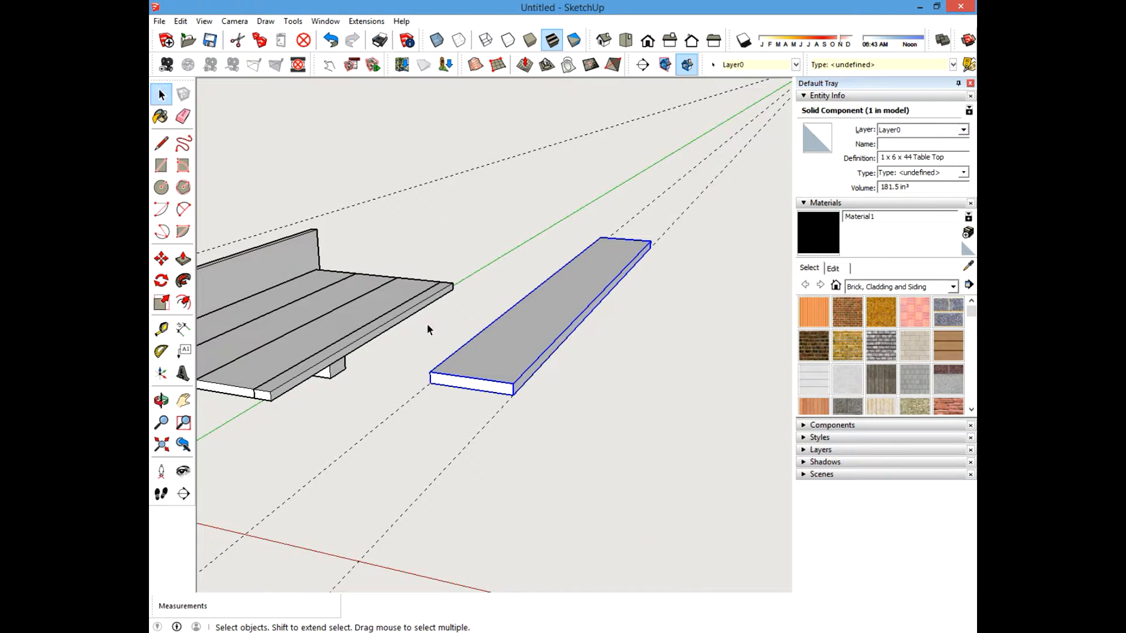
{"action": "left_click", "coordinate": [161, 329]}
{"action": "left_click", "coordinate": [514, 381]}
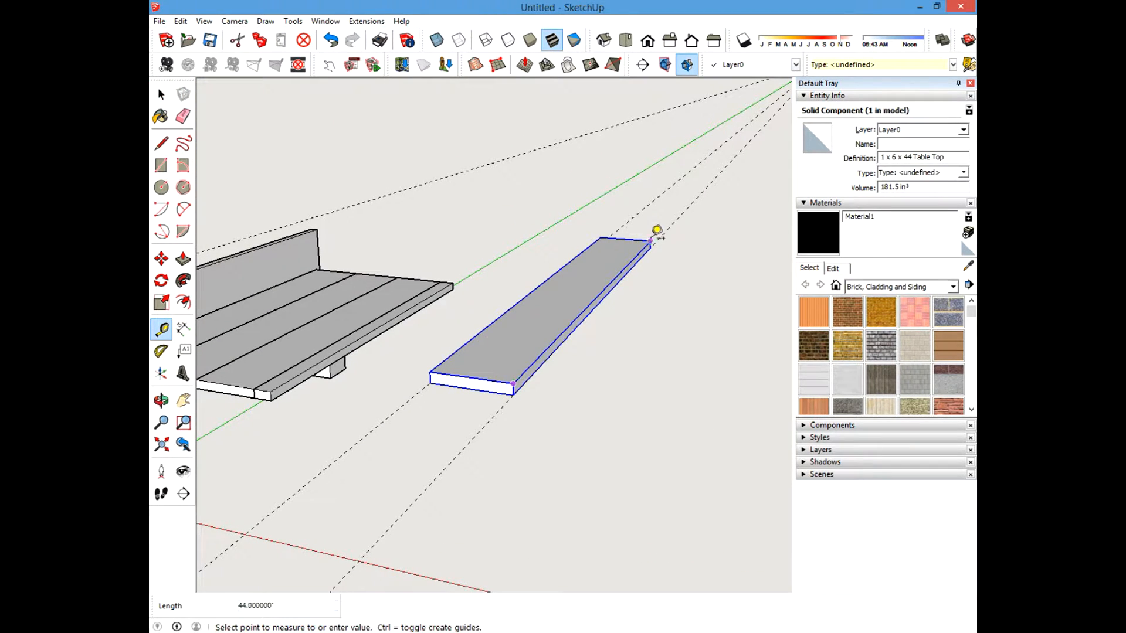
{"action": "key", "text": "Escape"}
{"action": "left_click", "coordinate": [162, 94]}
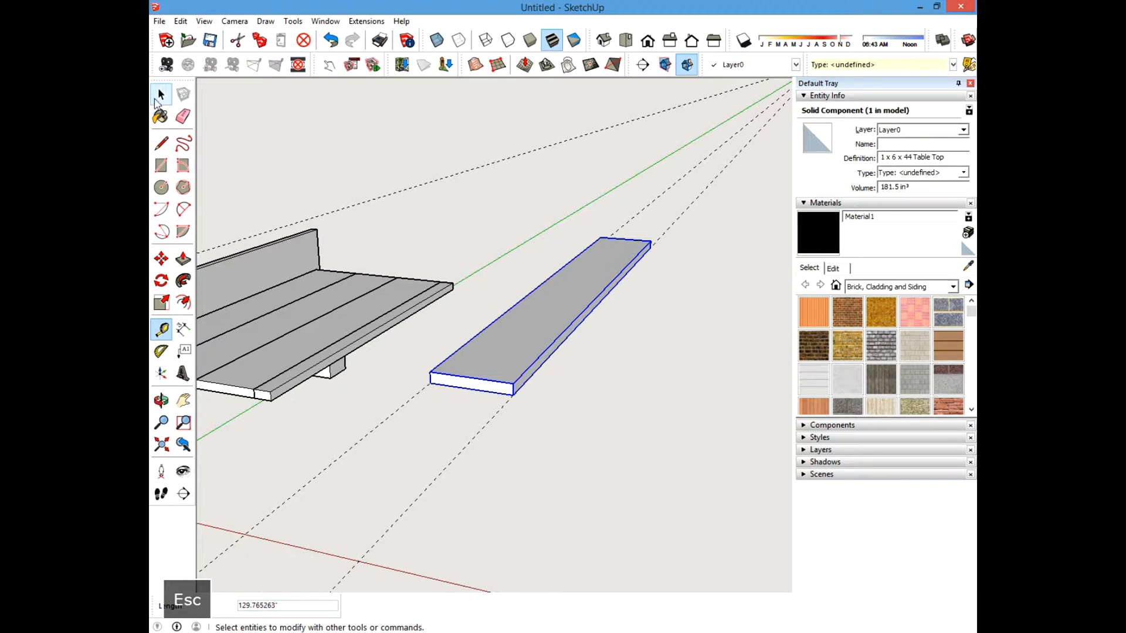
Unhide all hidden geometry.
{"action": "left_click", "coordinate": [180, 21]}
{"action": "mouse_move", "coordinate": [214, 205]}
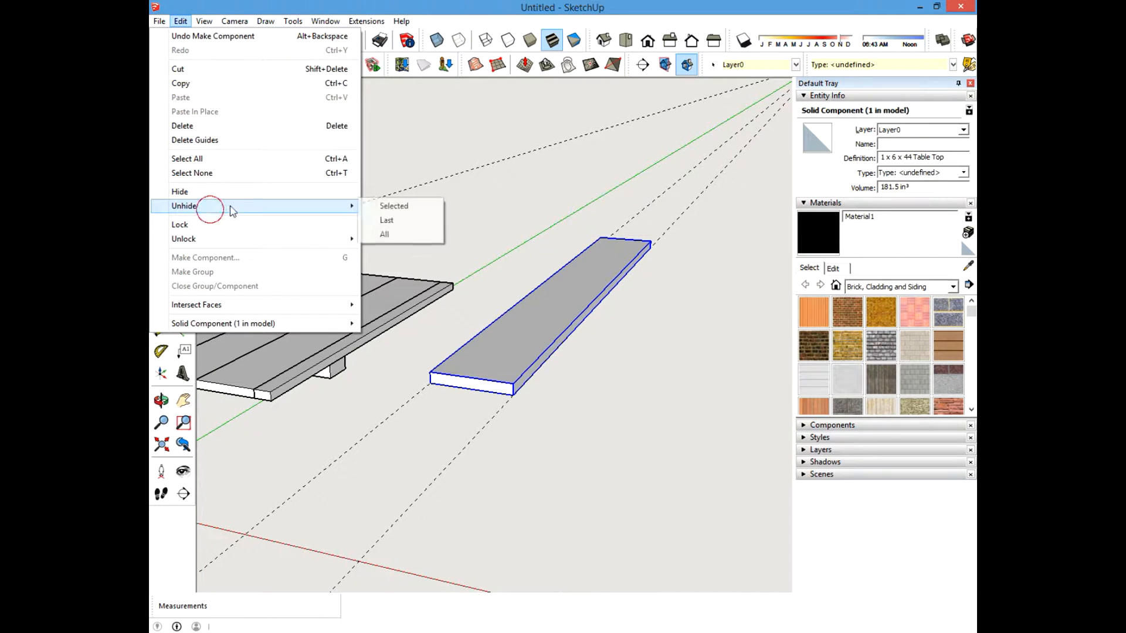
{"action": "left_click", "coordinate": [386, 235]}
{"action": "scroll", "coordinate": [551, 330], "scroll_direction": "down", "scroll_amount": 2}
{"action": "middle_click_drag", "start_coordinate": [550, 340], "coordinate": [550, 407]}
{"action": "left_click", "coordinate": [549, 430]}
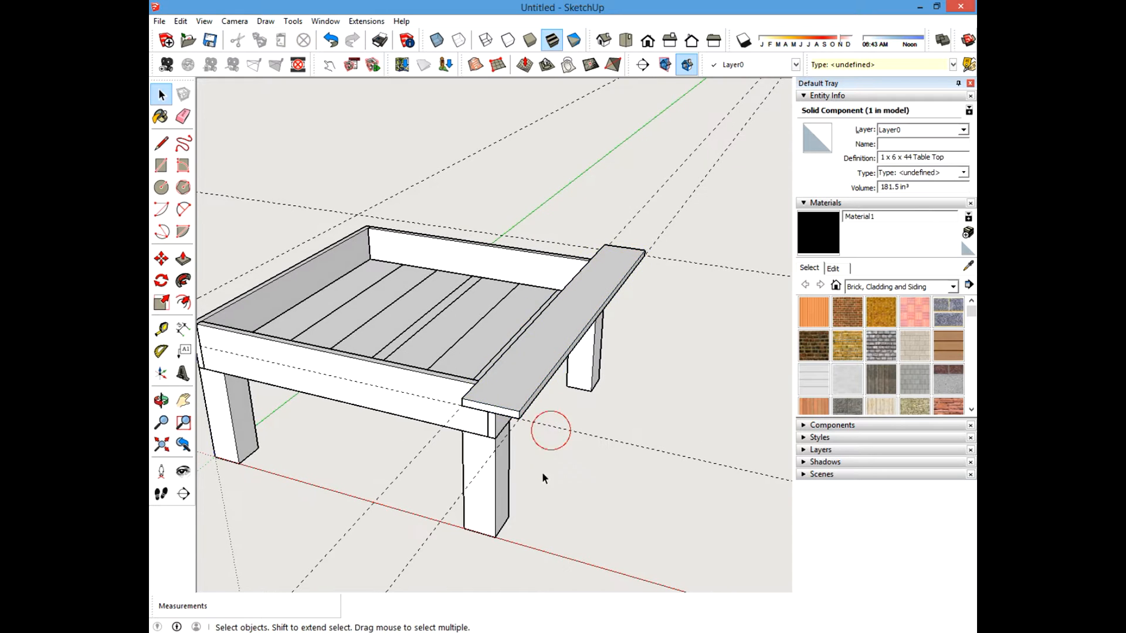
Copy the table top board to the opposite side of the frame with Move.
{"action": "middle_click_drag", "start_coordinate": [454, 375], "coordinate": [529, 346], "text": "shift"}
{"action": "key", "text": "space"}
{"action": "left_click", "coordinate": [601, 337]}
{"action": "key", "text": "m"}
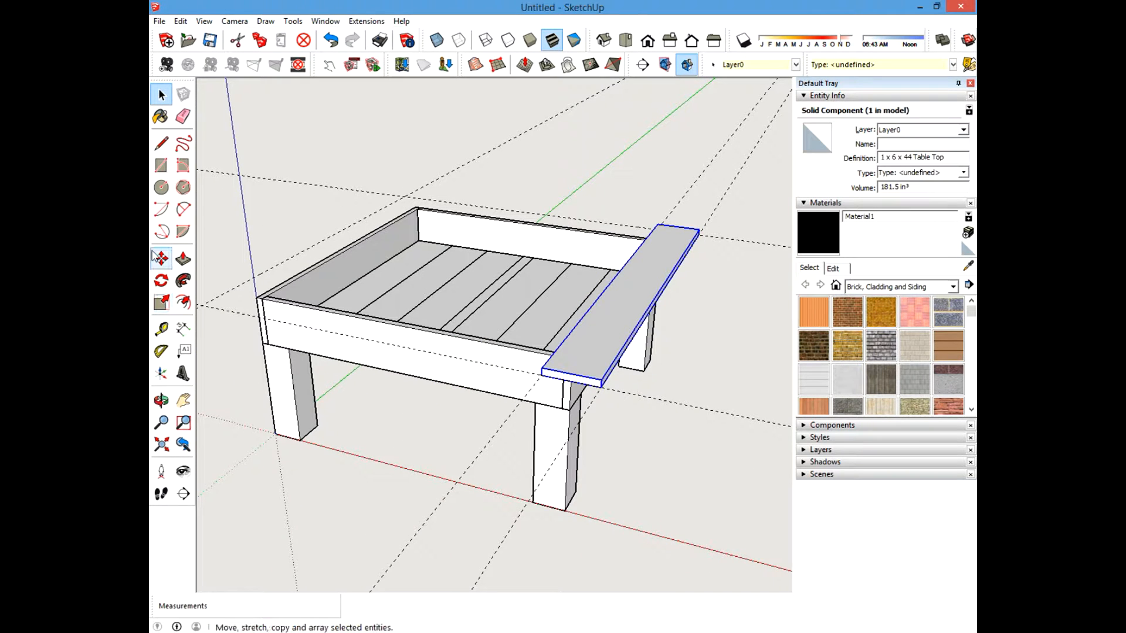
{"action": "left_click", "coordinate": [539, 377]}
{"action": "key", "text": "ctrl"}
{"action": "middle_click_drag", "start_coordinate": [346, 319], "coordinate": [513, 347], "text": "shift"}
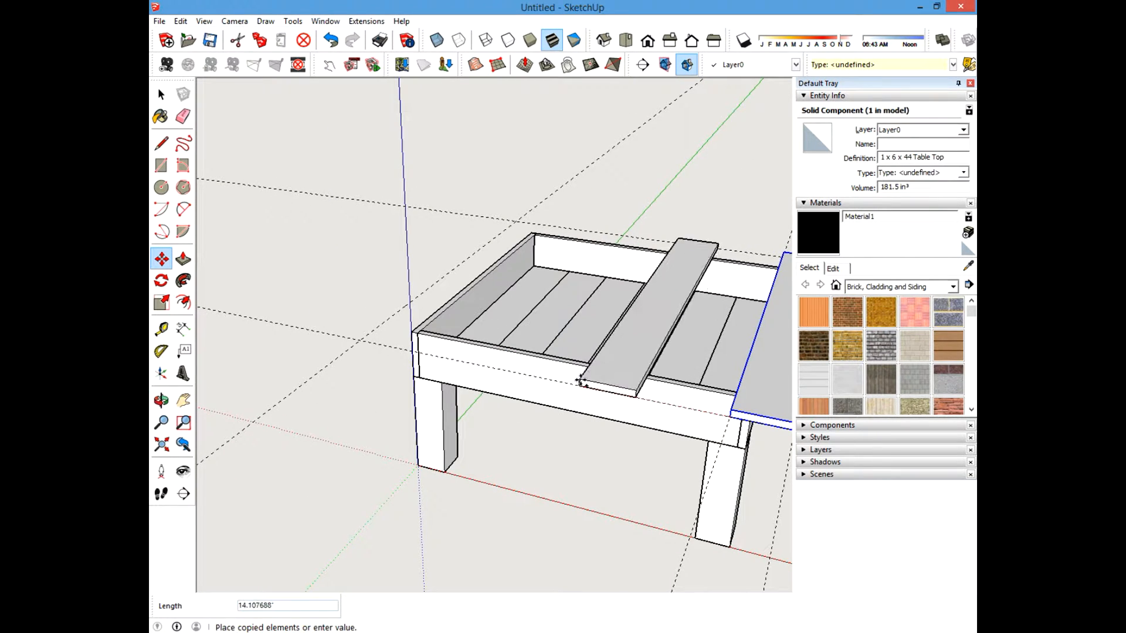
{"action": "left_click", "coordinate": [359, 338]}
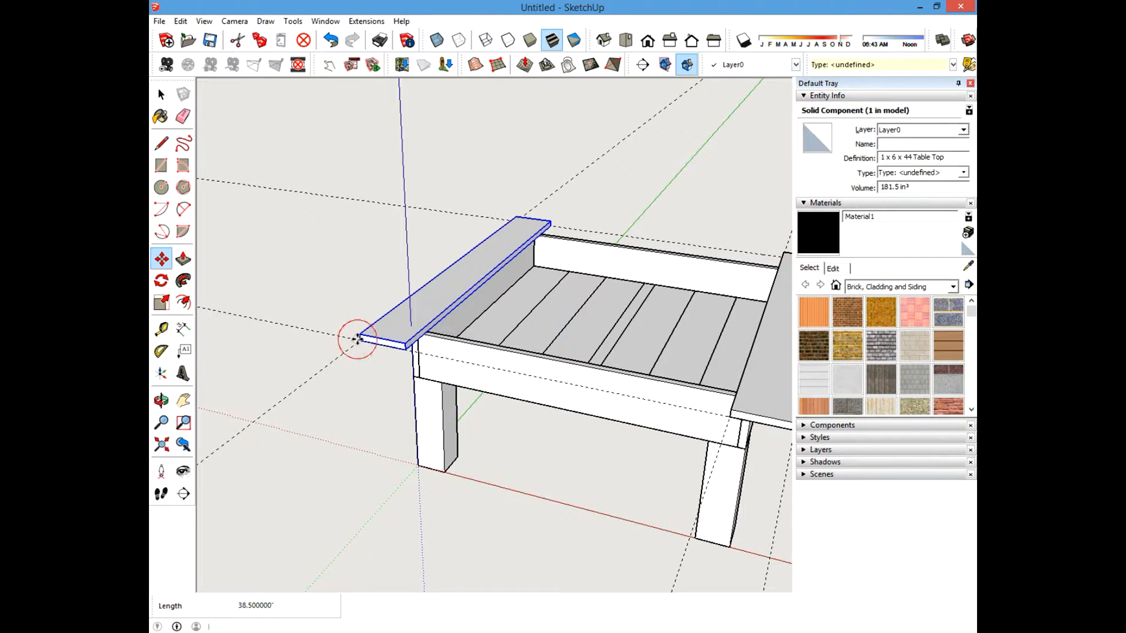
Copy a table top board inward alongside the first edge board.
{"action": "scroll", "coordinate": [382, 343], "scroll_direction": "up", "scroll_amount": 2}
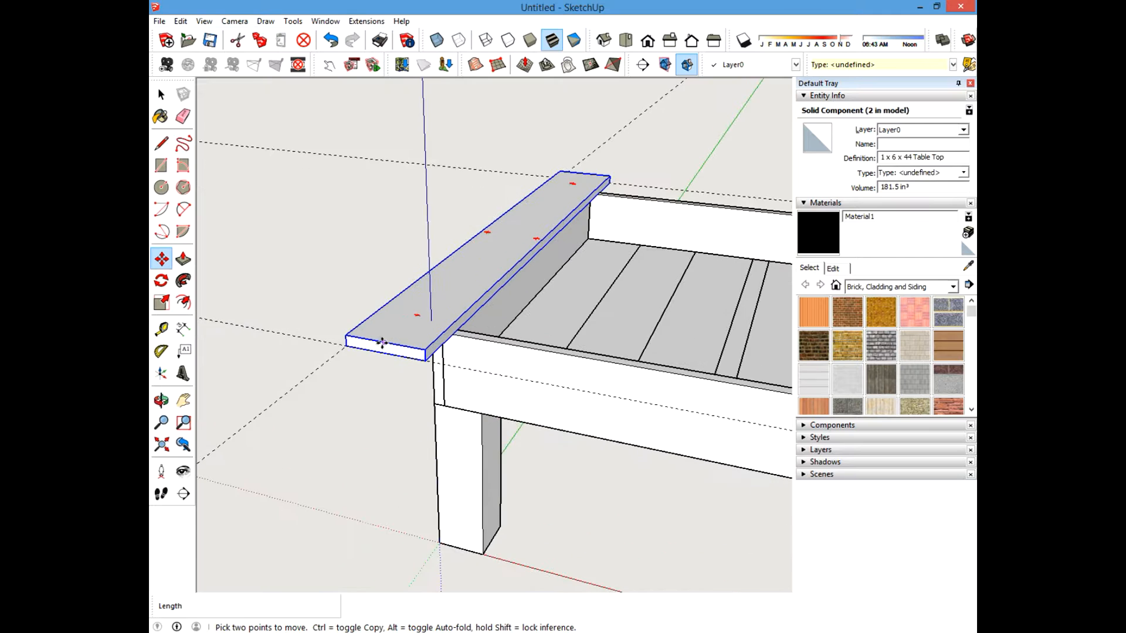
{"action": "key", "text": "ctrl"}
{"action": "left_click", "coordinate": [346, 339]}
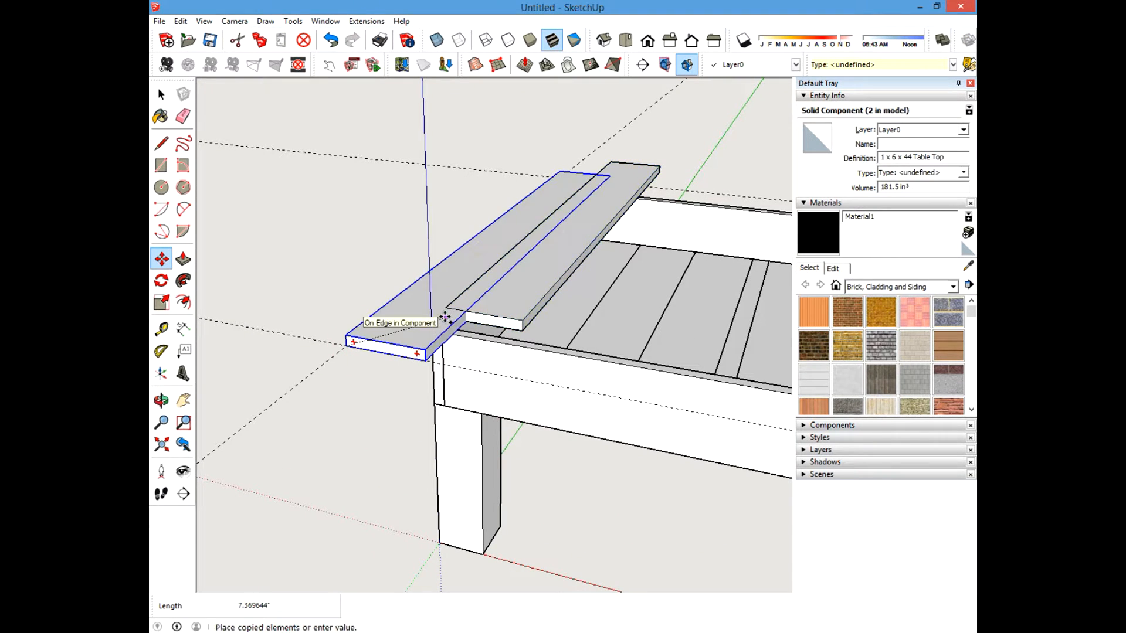
{"action": "left_click", "coordinate": [425, 351]}
Copy two table top boards inward alongside the opposite edge board.
{"action": "middle_click_drag", "start_coordinate": [480, 393], "coordinate": [422, 390], "text": "shift"}
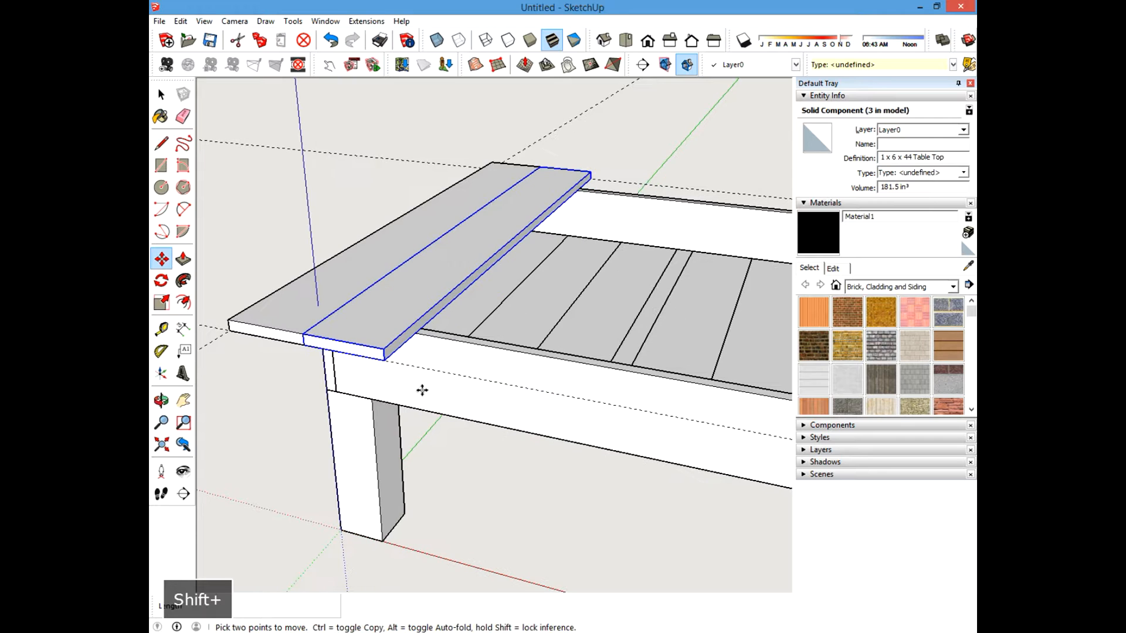
{"action": "left_click", "coordinate": [386, 362]}
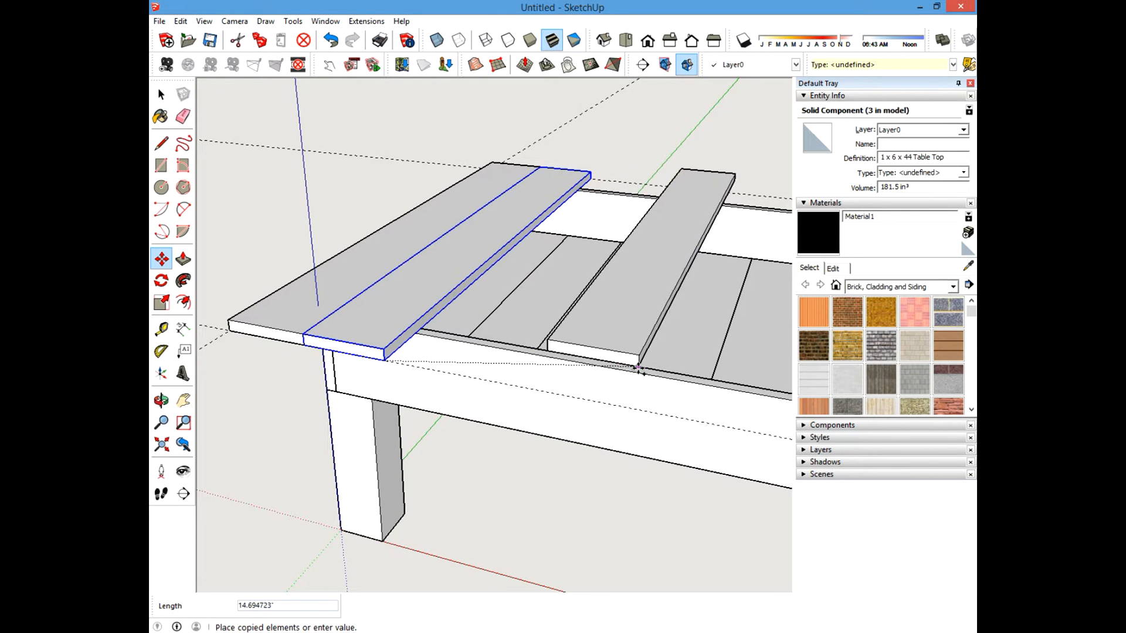
{"action": "key", "text": "shift"}
{"action": "scroll", "coordinate": [669, 371], "scroll_direction": "up", "scroll_amount": 3}
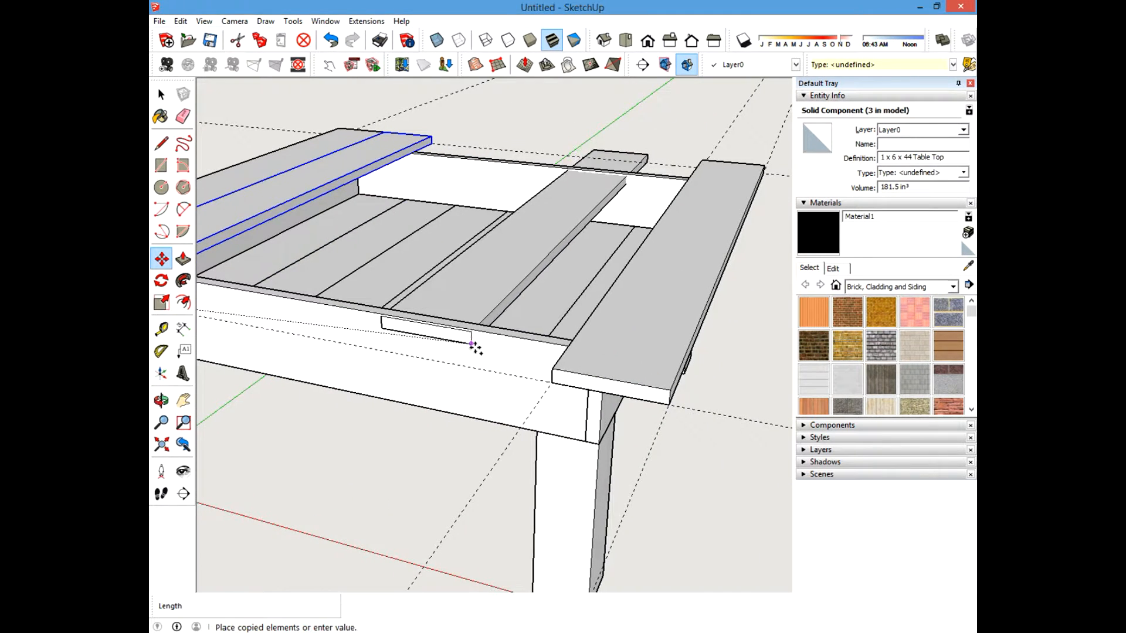
{"action": "left_click", "coordinate": [552, 382]}
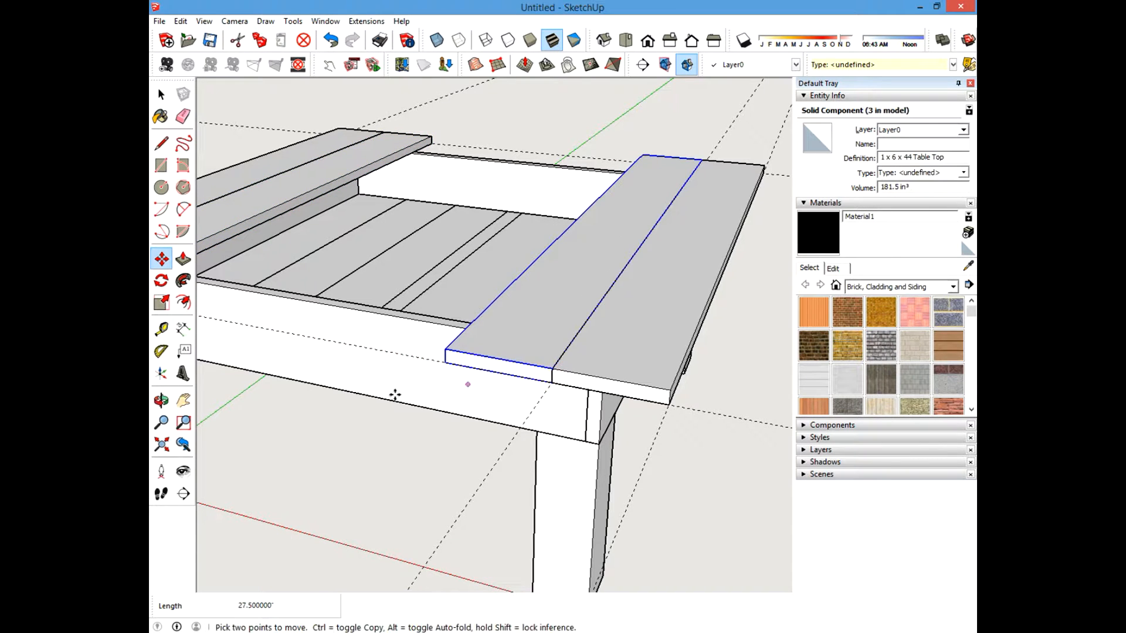
{"action": "scroll", "coordinate": [508, 395], "scroll_direction": "down", "scroll_amount": 3}
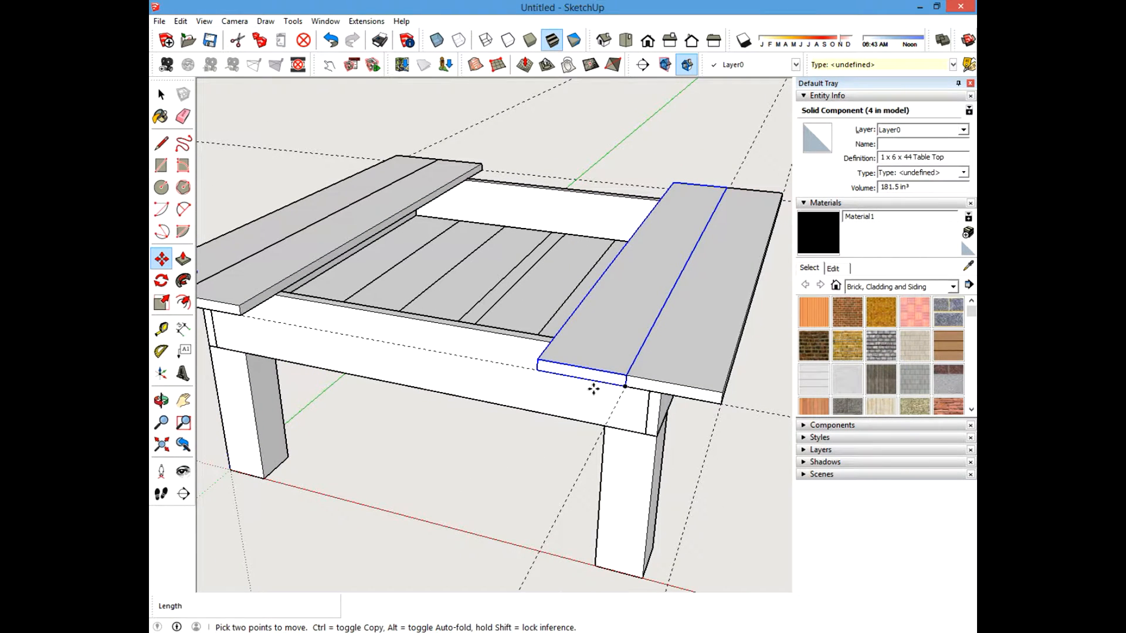
{"action": "left_click", "coordinate": [627, 388]}
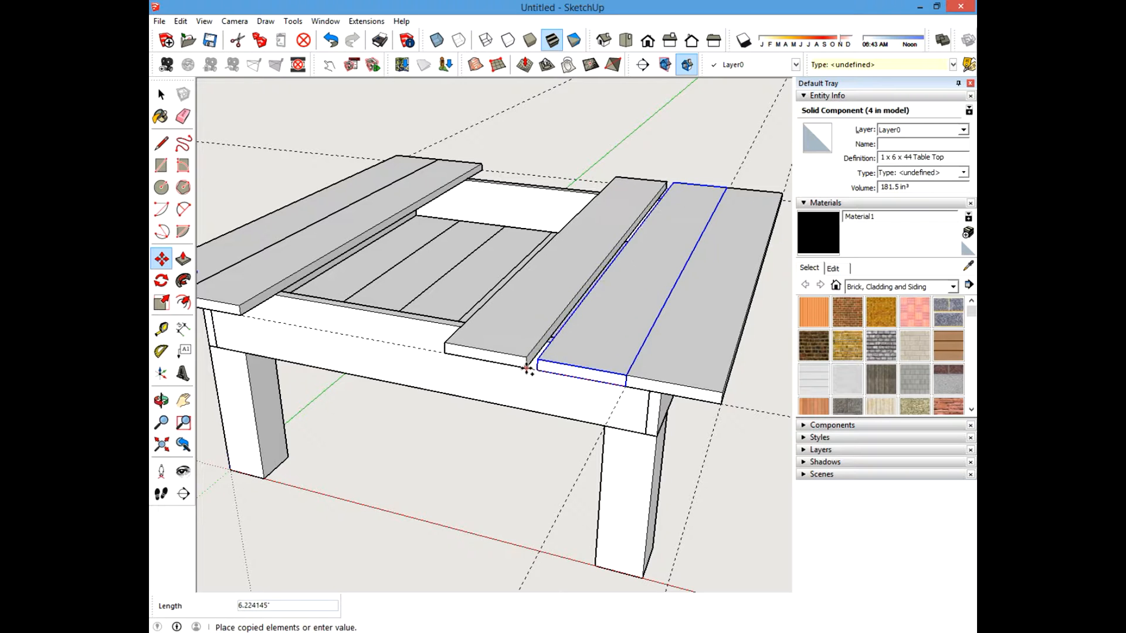
{"action": "left_click", "coordinate": [538, 370]}
Copy more table top boards to fill the remaining gap and shift the last one into place.
{"action": "middle_click_drag", "start_coordinate": [415, 407], "coordinate": [467, 396]}
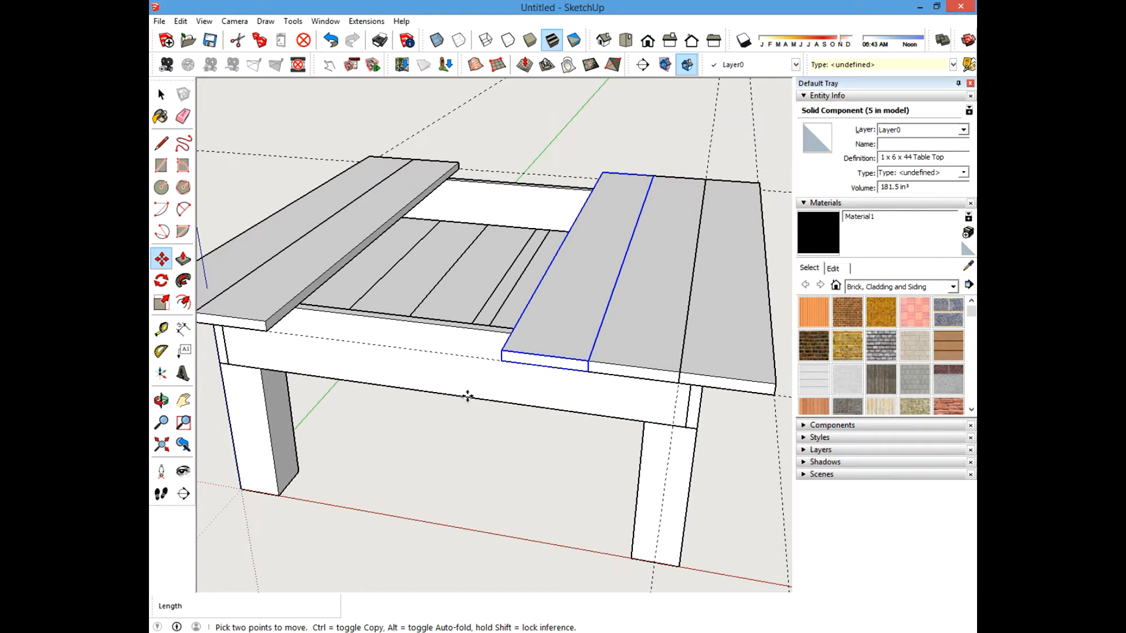
{"action": "left_click", "coordinate": [494, 359]}
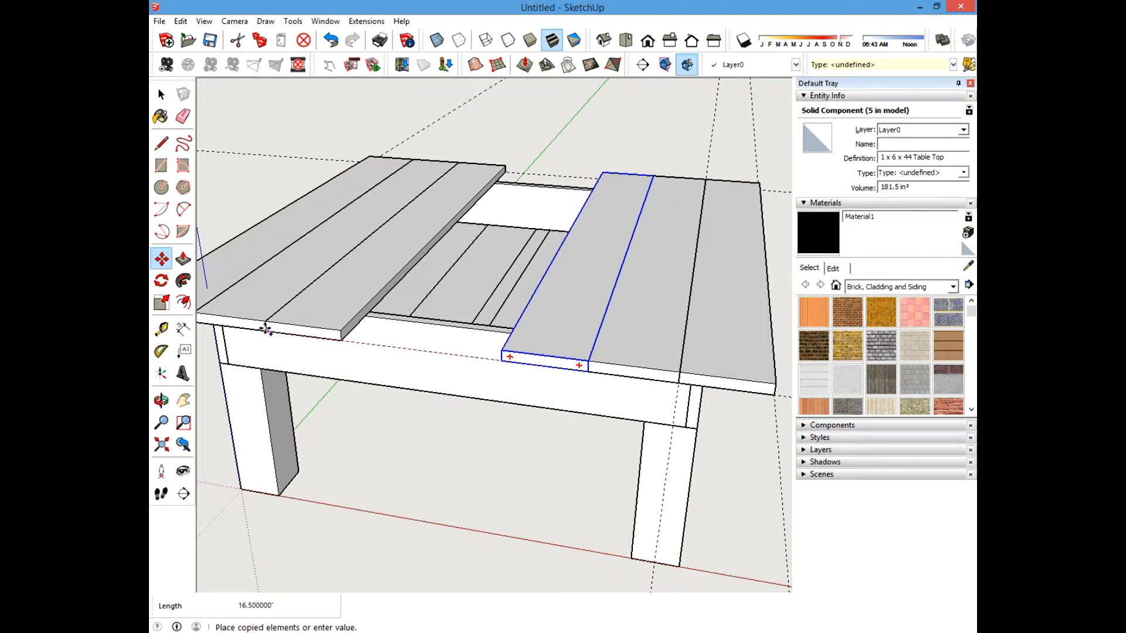
{"action": "left_click", "coordinate": [263, 328]}
{"action": "middle_click_drag", "start_coordinate": [350, 370], "coordinate": [399, 374]}
{"action": "left_click", "coordinate": [317, 358]}
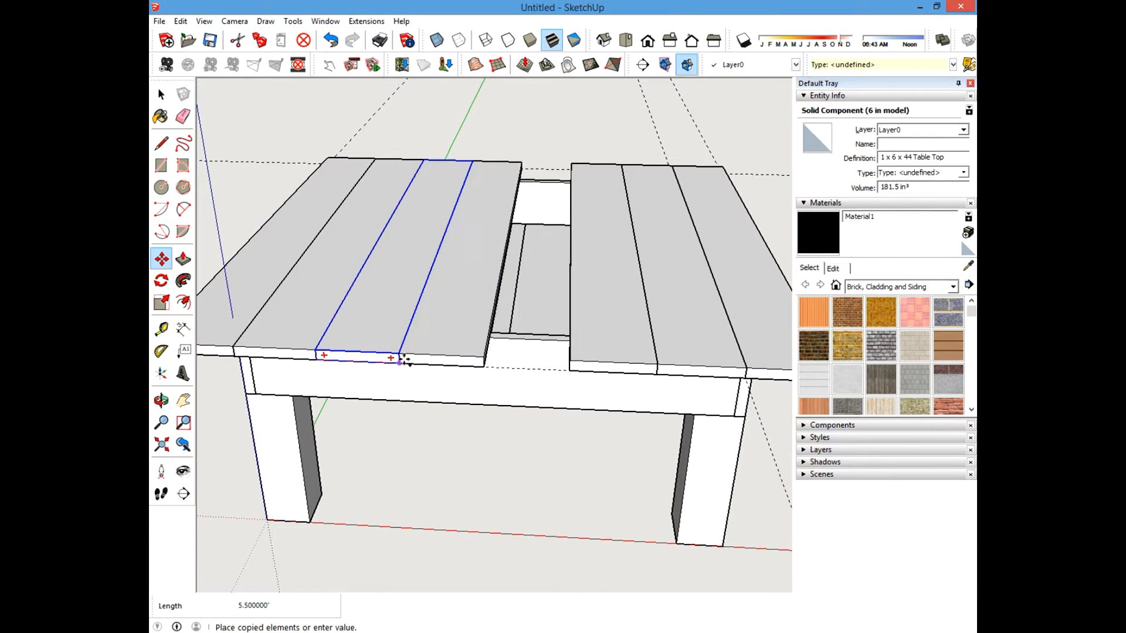
{"action": "left_click", "coordinate": [399, 359]}
{"action": "left_click", "coordinate": [480, 367]}
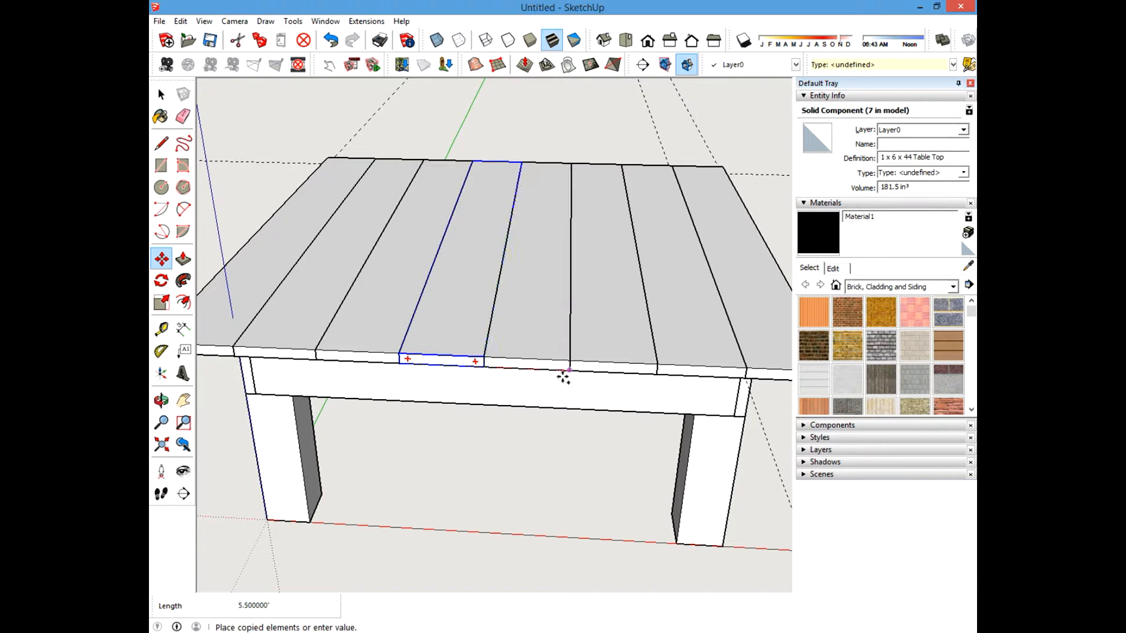
{"action": "left_click", "coordinate": [569, 371]}
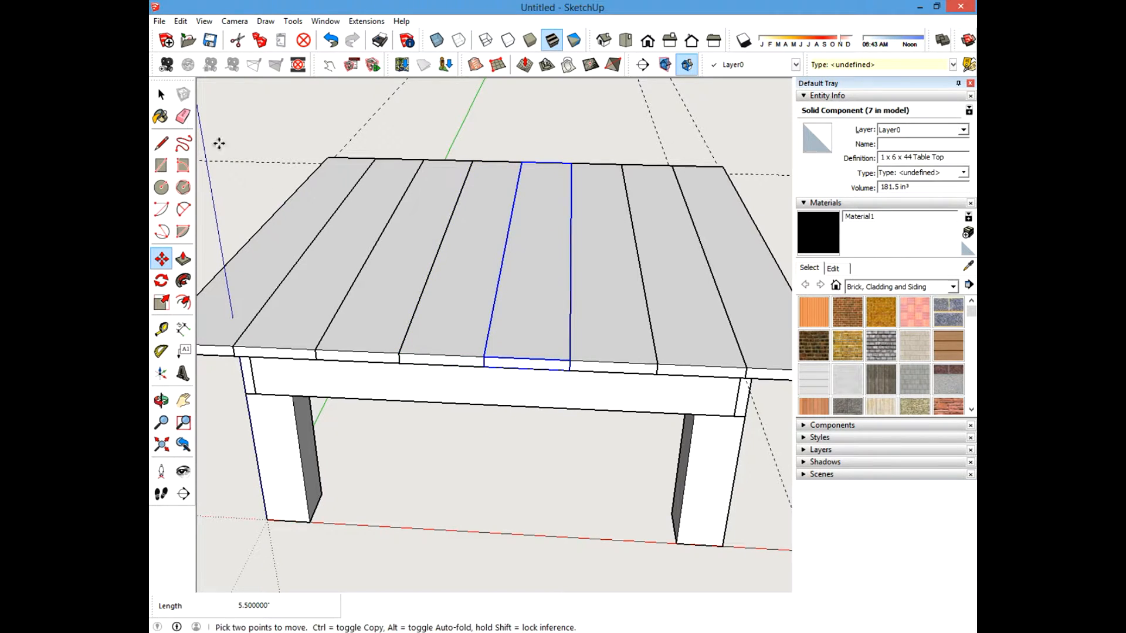
Erase the leftover guide lines around the table top.
{"action": "left_click", "coordinate": [161, 95]}
{"action": "scroll", "coordinate": [495, 463], "scroll_direction": "down", "scroll_amount": 3}
{"action": "left_click", "coordinate": [482, 446]}
{"action": "middle_click_drag", "start_coordinate": [482, 445], "coordinate": [332, 317]}
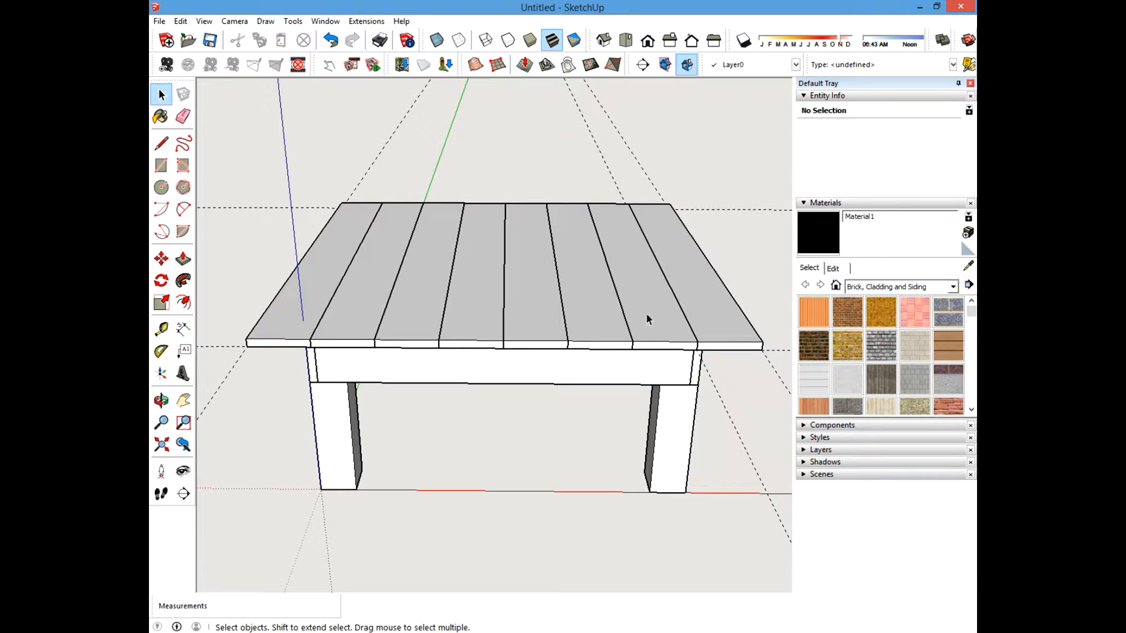
{"action": "middle_click_drag", "start_coordinate": [704, 313], "coordinate": [634, 421]}
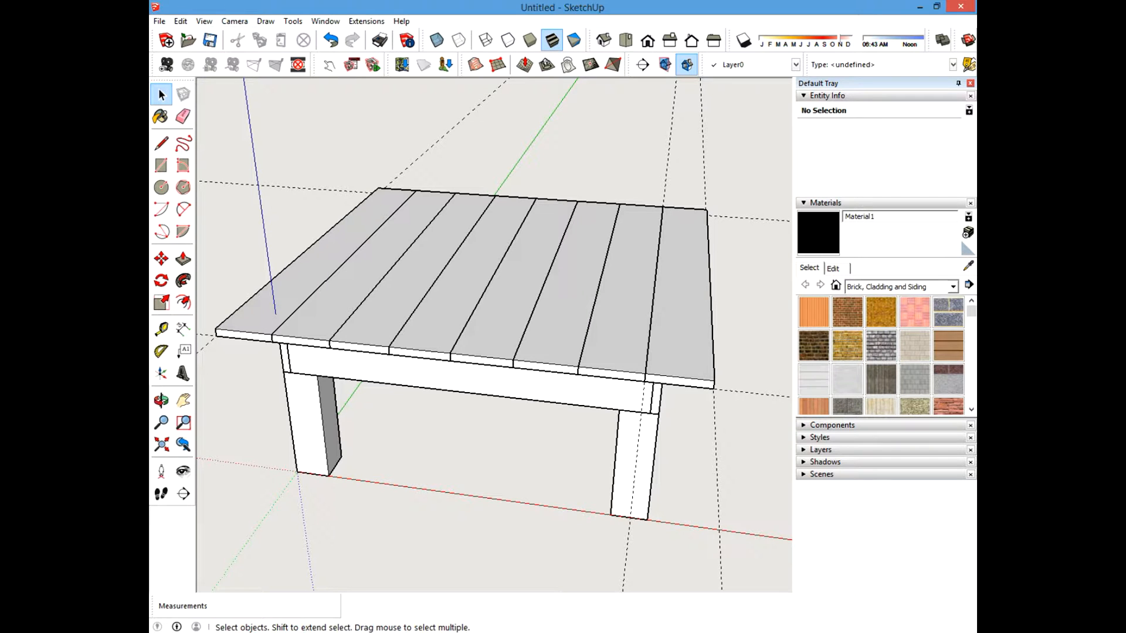
{"action": "key", "text": "8"}
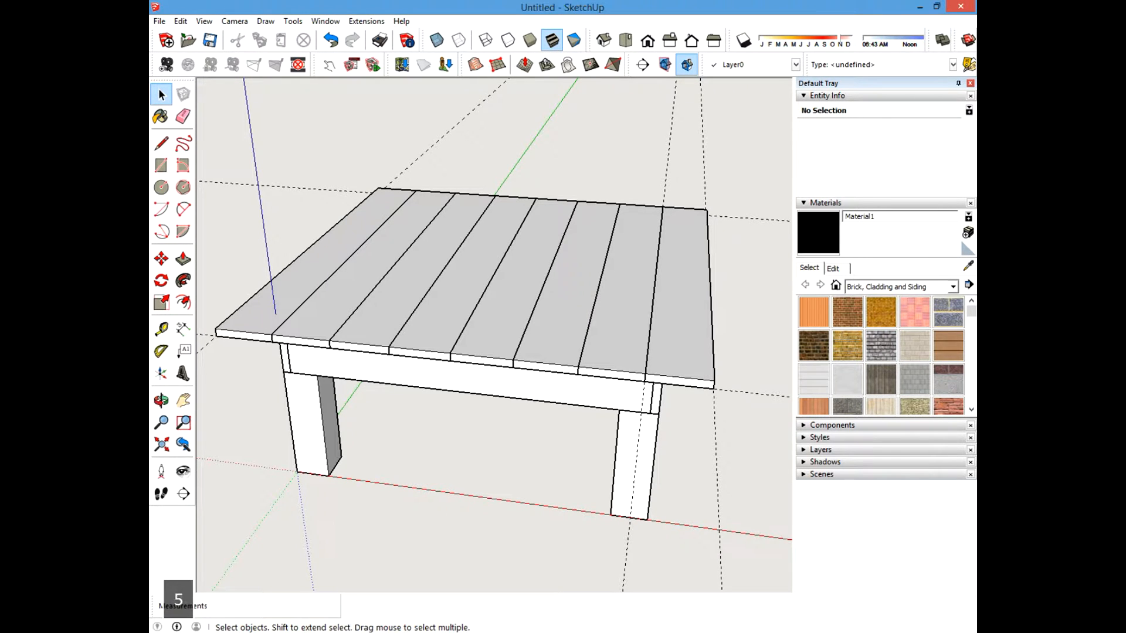
{"action": "key", "text": "Return"}
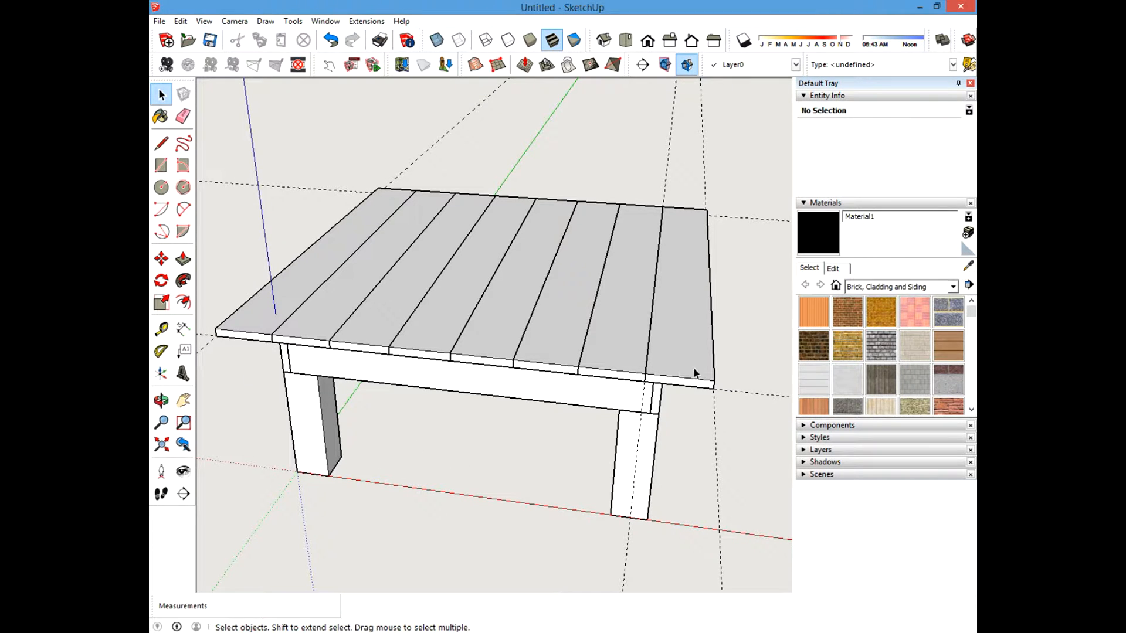
{"action": "middle_click_drag", "start_coordinate": [395, 350], "coordinate": [508, 333]}
{"action": "scroll", "coordinate": [508, 333], "scroll_direction": "down", "scroll_amount": 2}
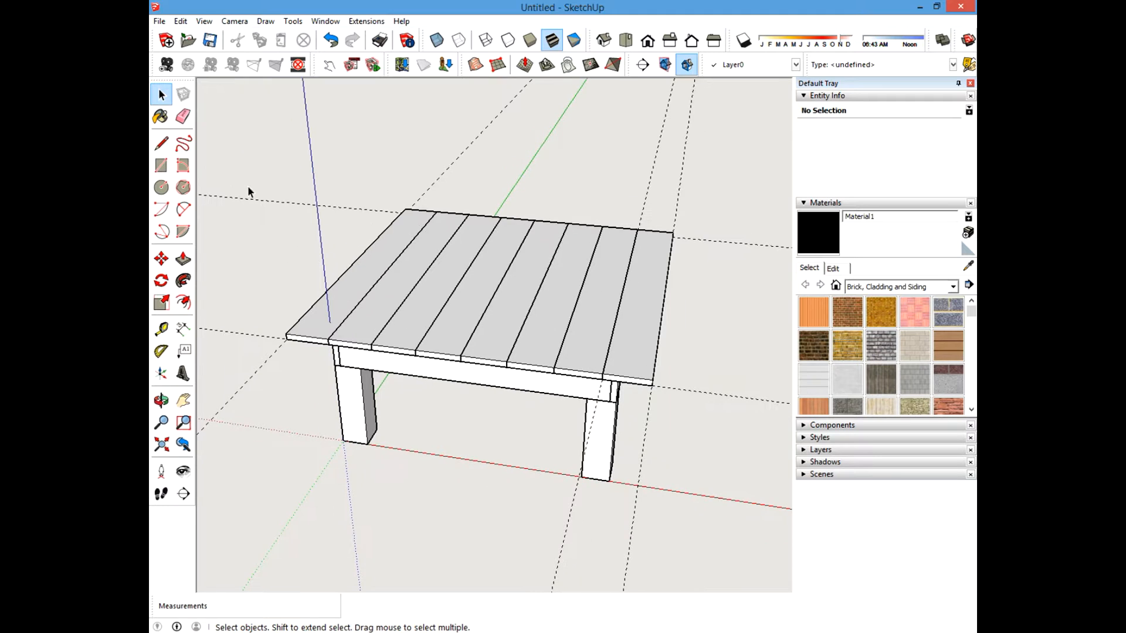
{"action": "left_click", "coordinate": [184, 117]}
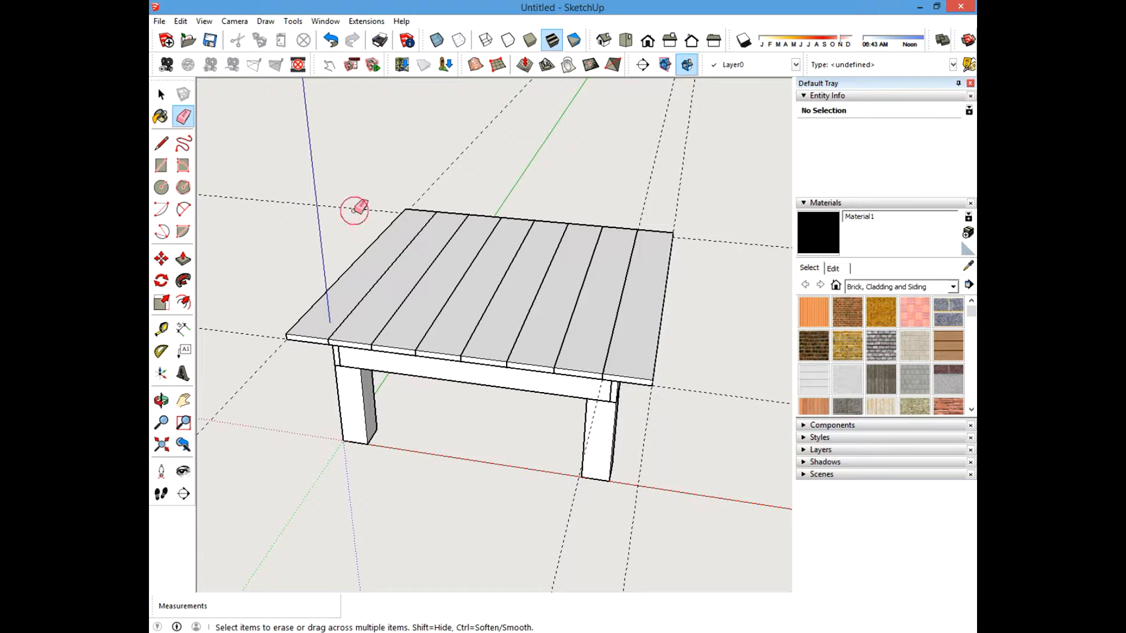
{"action": "mouse_move", "coordinate": [355, 210]}
{"action": "left_mouse_down"}
{"action": "mouse_move", "coordinate": [511, 158]}
{"action": "mouse_move", "coordinate": [644, 179]}
{"action": "left_mouse_up"}
{"action": "mouse_move", "coordinate": [733, 180]}
{"action": "left_mouse_down"}
{"action": "mouse_move", "coordinate": [510, 196]}
{"action": "mouse_move", "coordinate": [746, 329]}
{"action": "left_mouse_up"}
Create guide lines on the front leg's inner face 1.75 inches in from its edge and 2 inches above the floor.
{"action": "left_click", "coordinate": [162, 92]}
{"action": "middle_click_drag", "start_coordinate": [480, 293], "coordinate": [342, 345]}
{"action": "scroll", "coordinate": [342, 346], "scroll_direction": "up", "scroll_amount": 6, "text": "shift"}
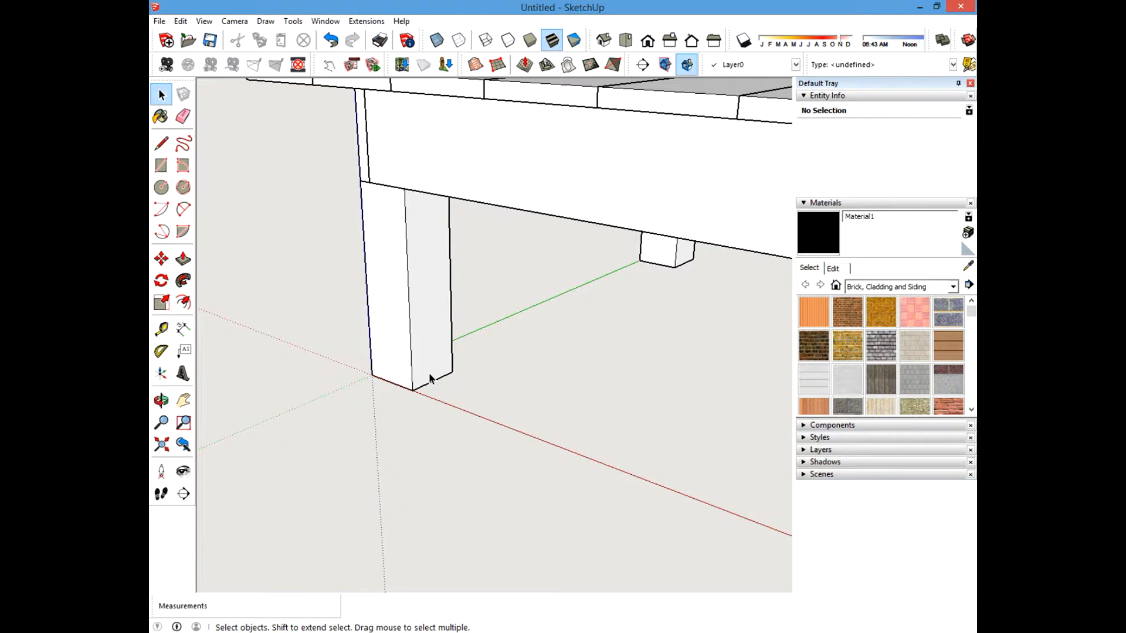
{"action": "scroll", "coordinate": [431, 377], "scroll_direction": "up", "scroll_amount": 2}
{"action": "middle_click_drag", "start_coordinate": [459, 372], "coordinate": [431, 377], "text": "shift"}
{"action": "scroll", "coordinate": [458, 393], "scroll_direction": "down", "scroll_amount": 4}
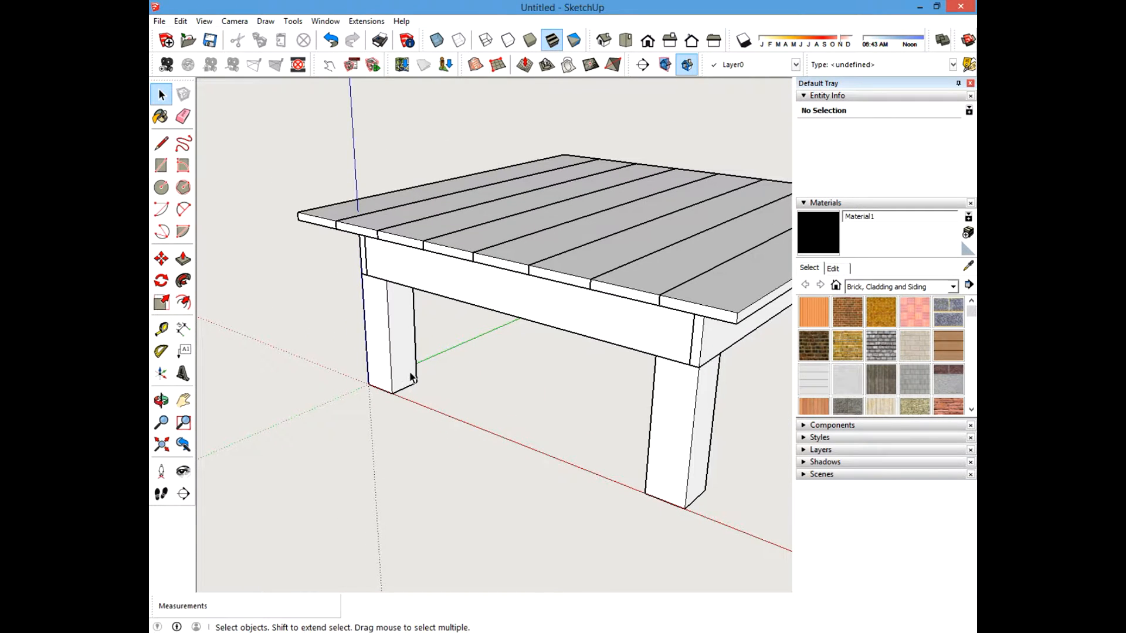
{"action": "scroll", "coordinate": [434, 394], "scroll_direction": "up", "scroll_amount": 5}
{"action": "middle_click_drag", "start_coordinate": [435, 395], "coordinate": [461, 423]}
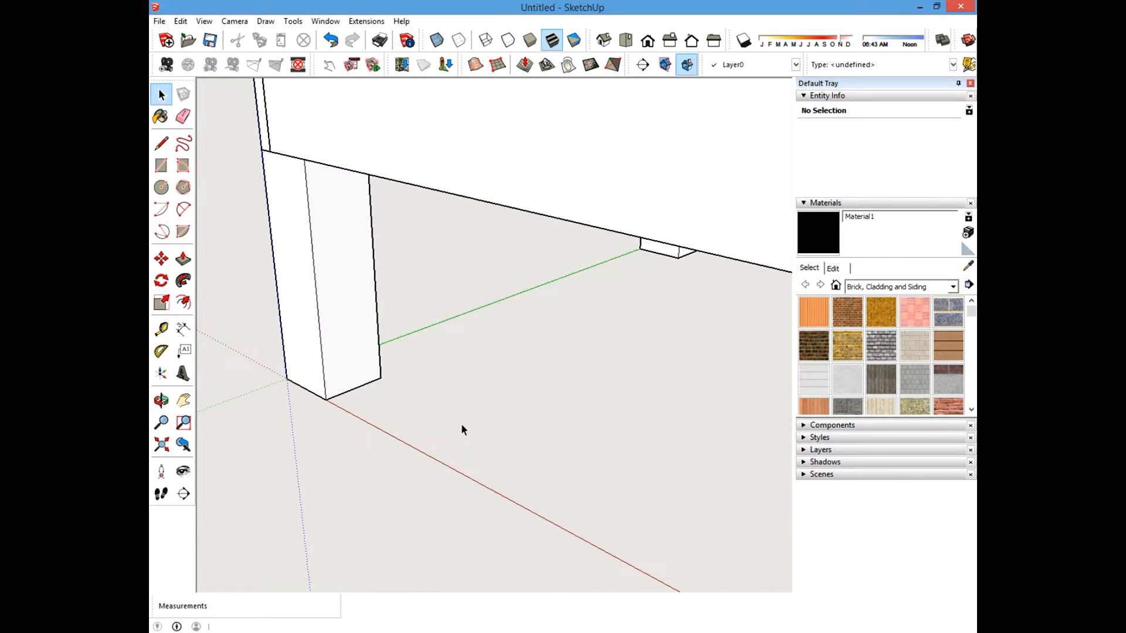
{"action": "left_click", "coordinate": [161, 331]}
{"action": "scroll", "coordinate": [252, 359], "scroll_direction": "up", "scroll_amount": 2}
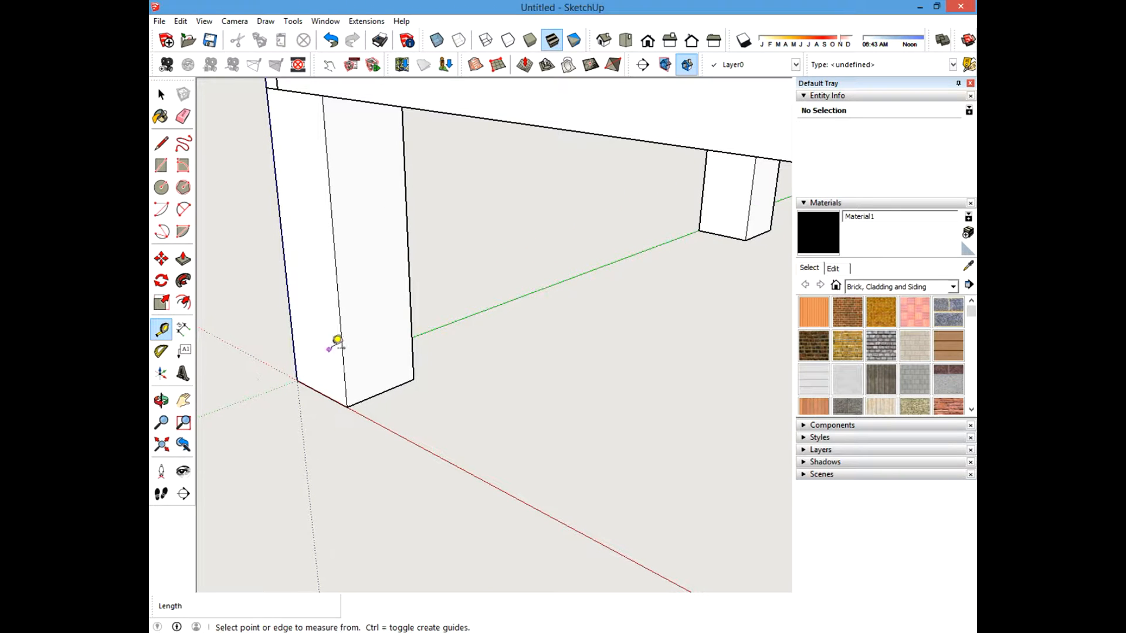
{"action": "left_click", "coordinate": [342, 342]}
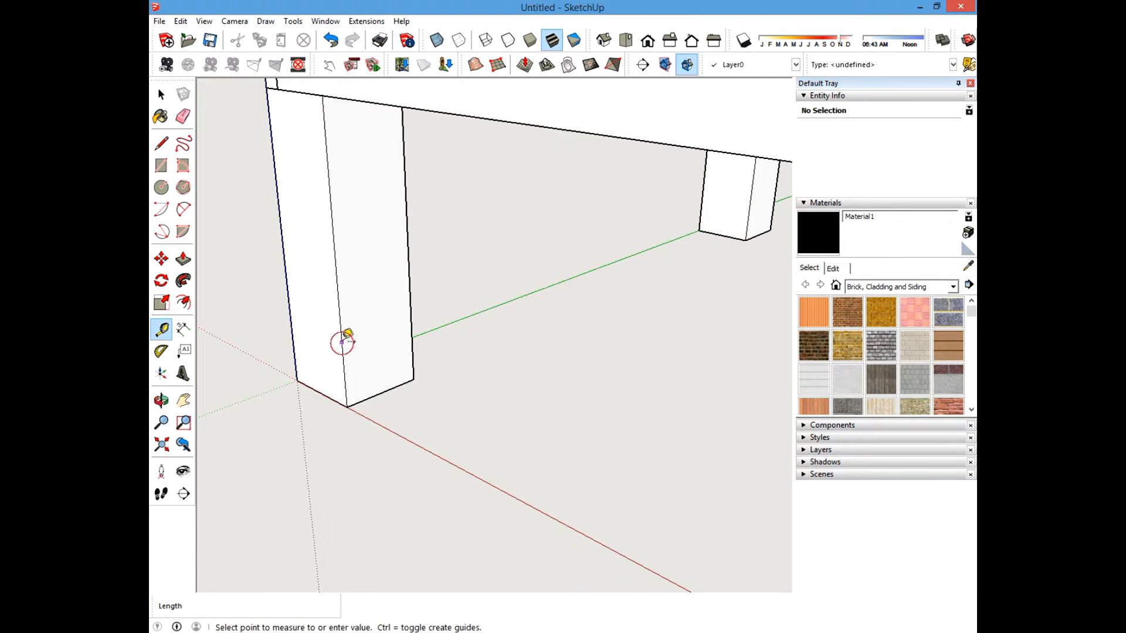
{"action": "left_click", "coordinate": [387, 385]}
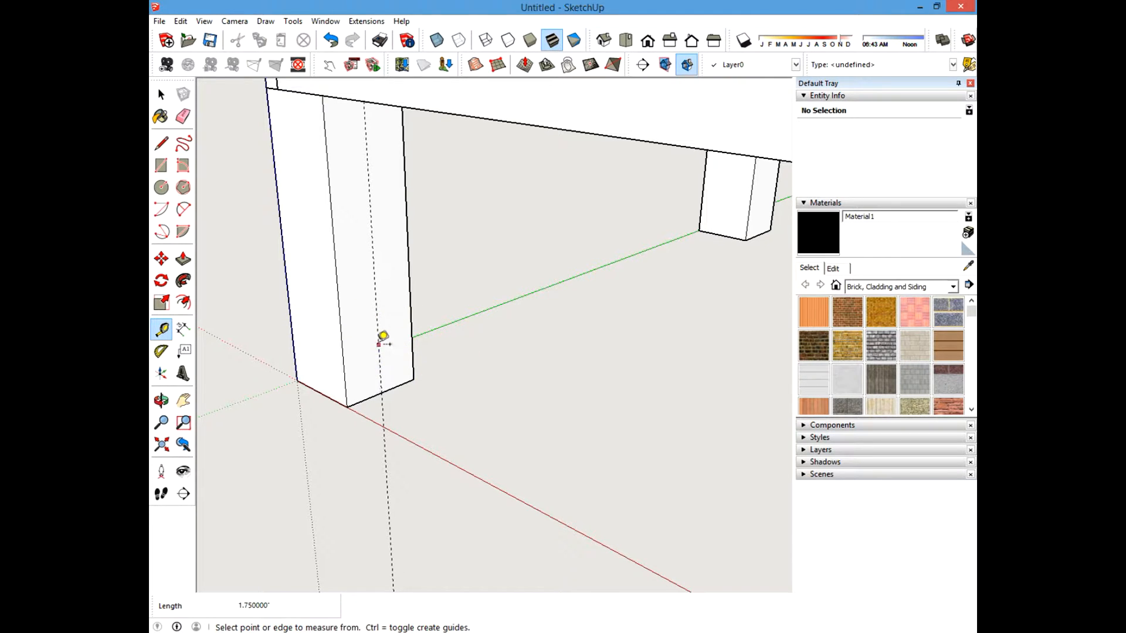
{"action": "left_click", "coordinate": [365, 399]}
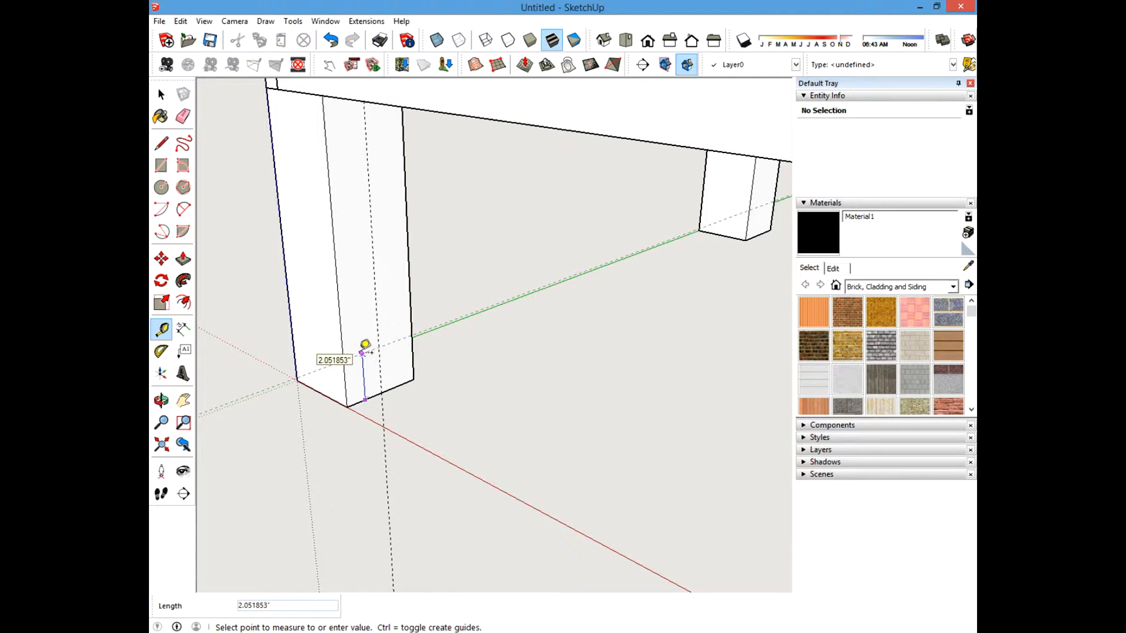
{"action": "type", "text": "2"}
{"action": "key", "text": "Return"}
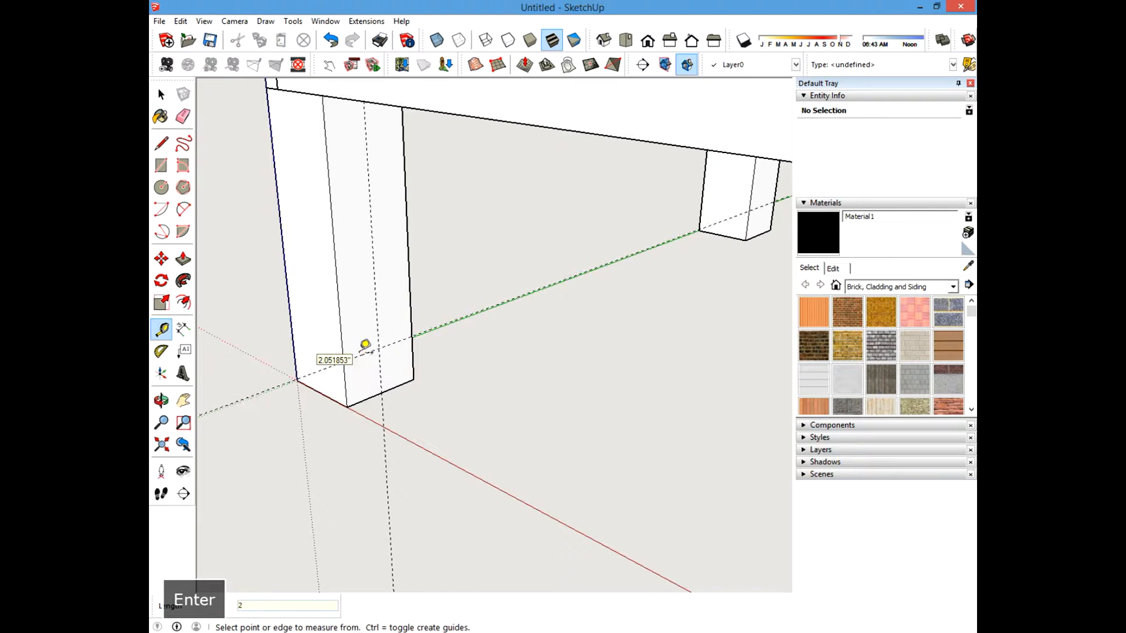
Add more guide lines at 0.75-inch offsets on the leg face to outline a square.
{"action": "left_click", "coordinate": [378, 312]}
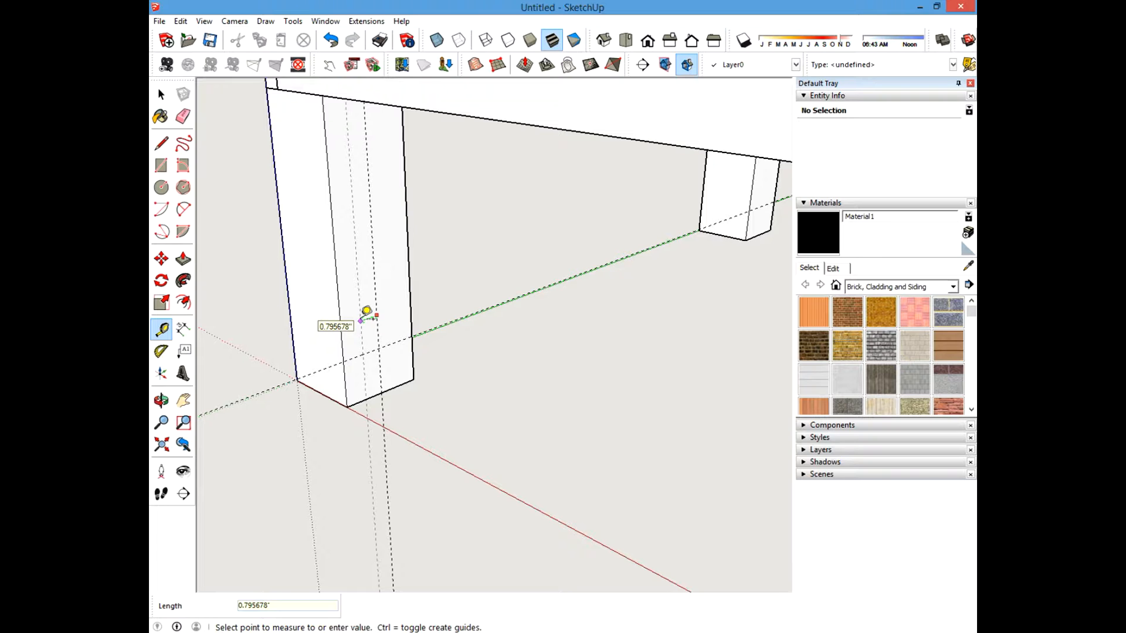
{"action": "type", "text": ".75"}
{"action": "key", "text": "Return"}
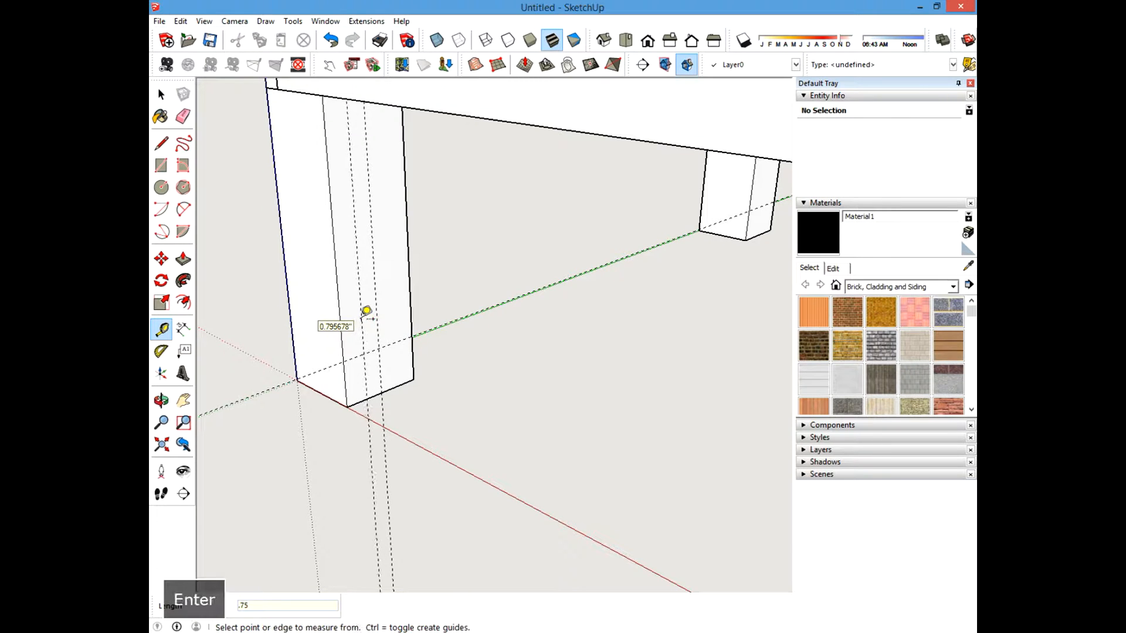
{"action": "left_click", "coordinate": [379, 321]}
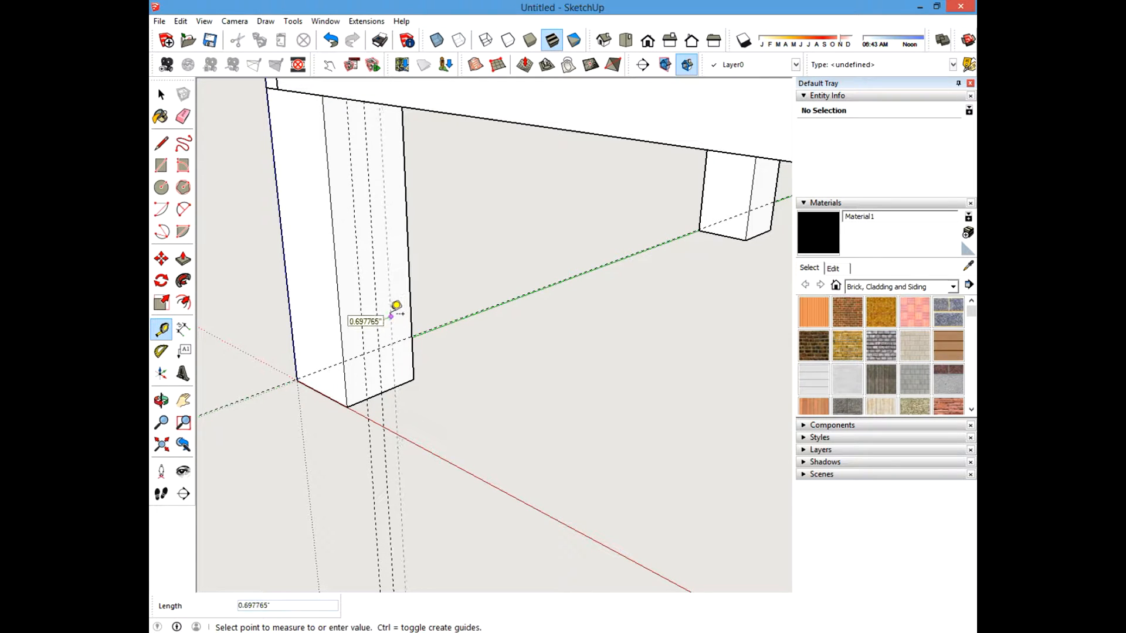
{"action": "type", "text": ".75"}
{"action": "key", "text": "Return"}
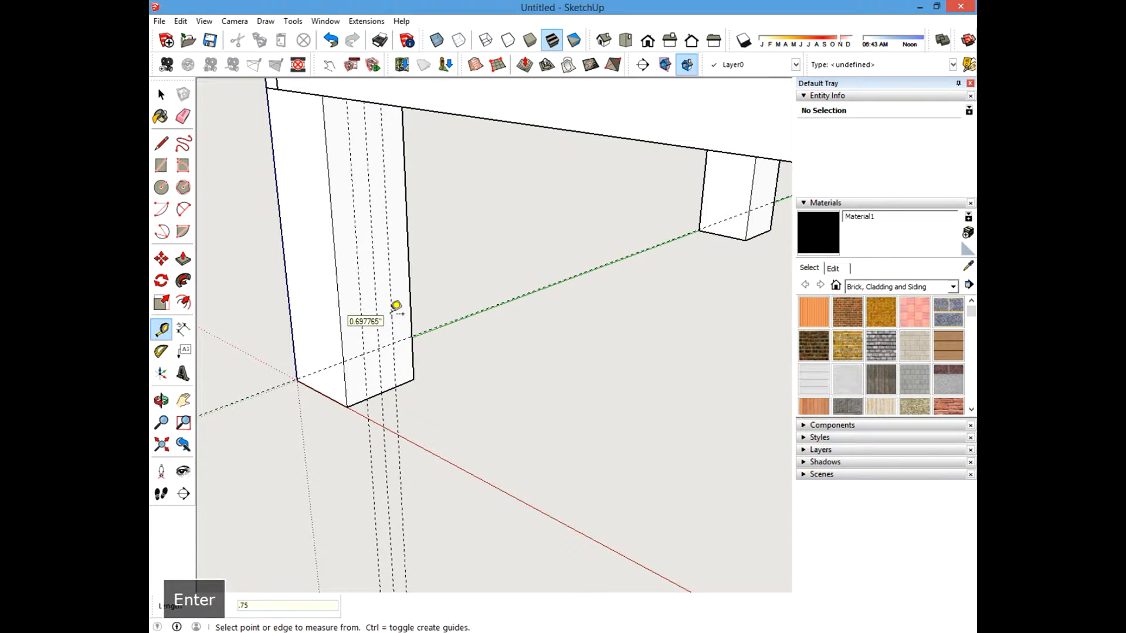
{"action": "scroll", "coordinate": [397, 306], "scroll_direction": "up", "scroll_amount": 4}
{"action": "left_click", "coordinate": [431, 322]}
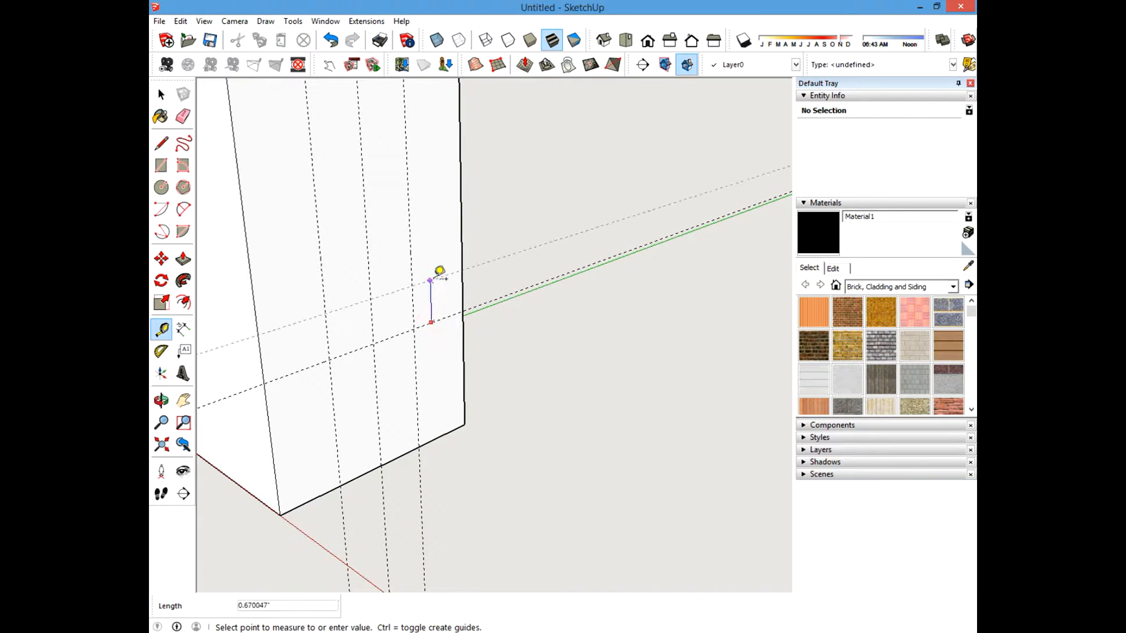
{"action": "type", "text": ".75"}
{"action": "key", "text": "Return"}
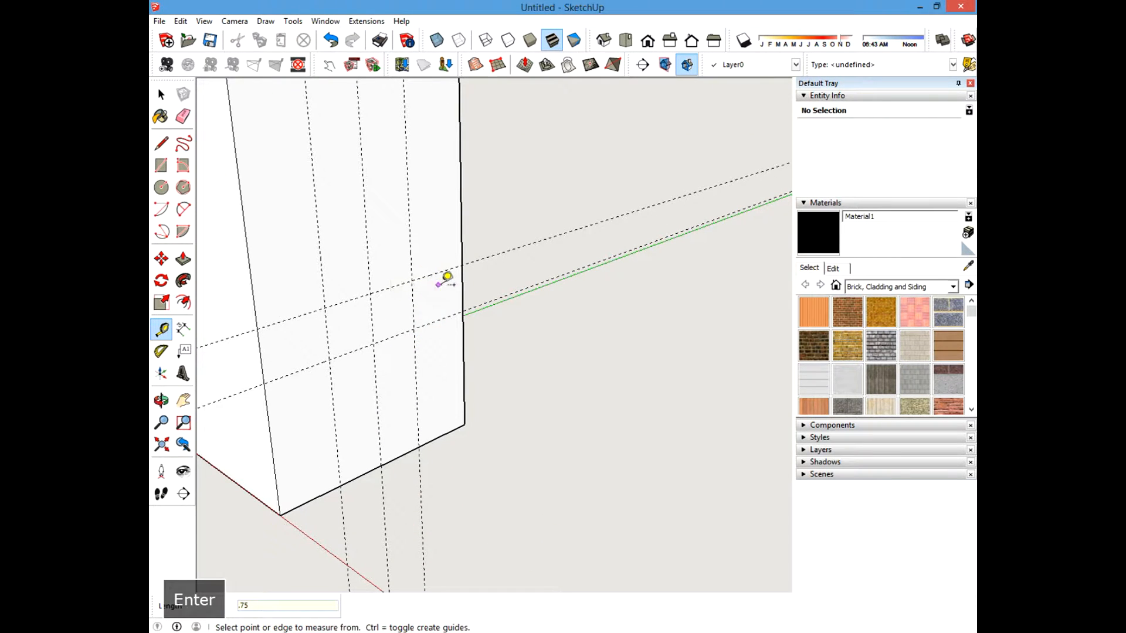
{"action": "left_click", "coordinate": [428, 323]}
{"action": "type", "text": ".75"}
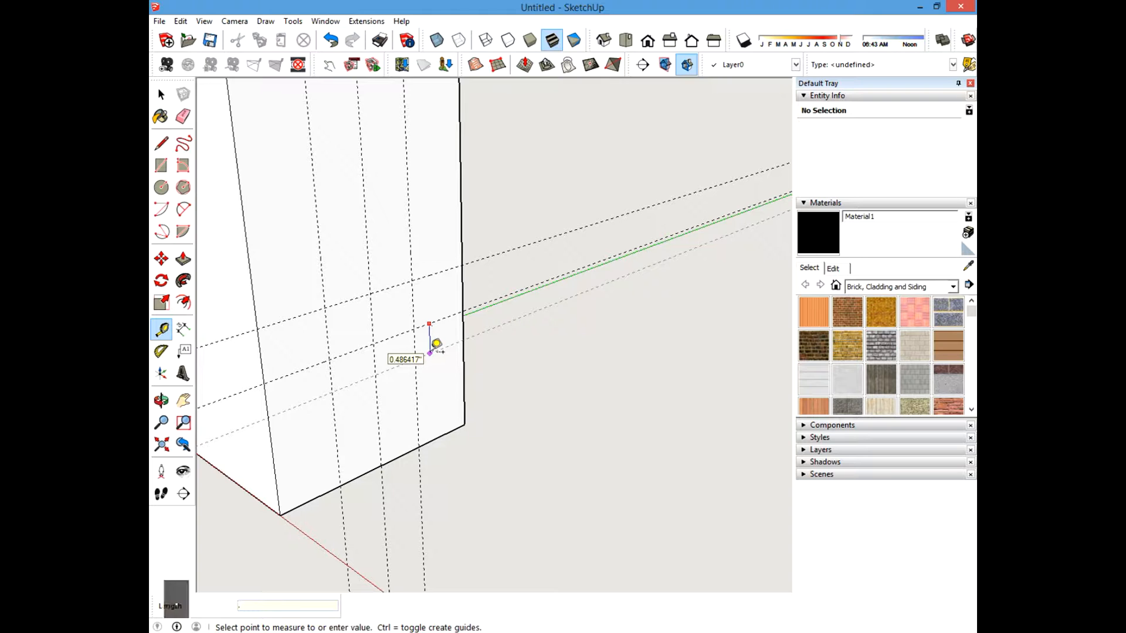
{"action": "key", "text": "Return"}
Draw a 1.5 x 1.5 inch square on the leg face between the guide lines.
{"action": "key", "text": "r"}
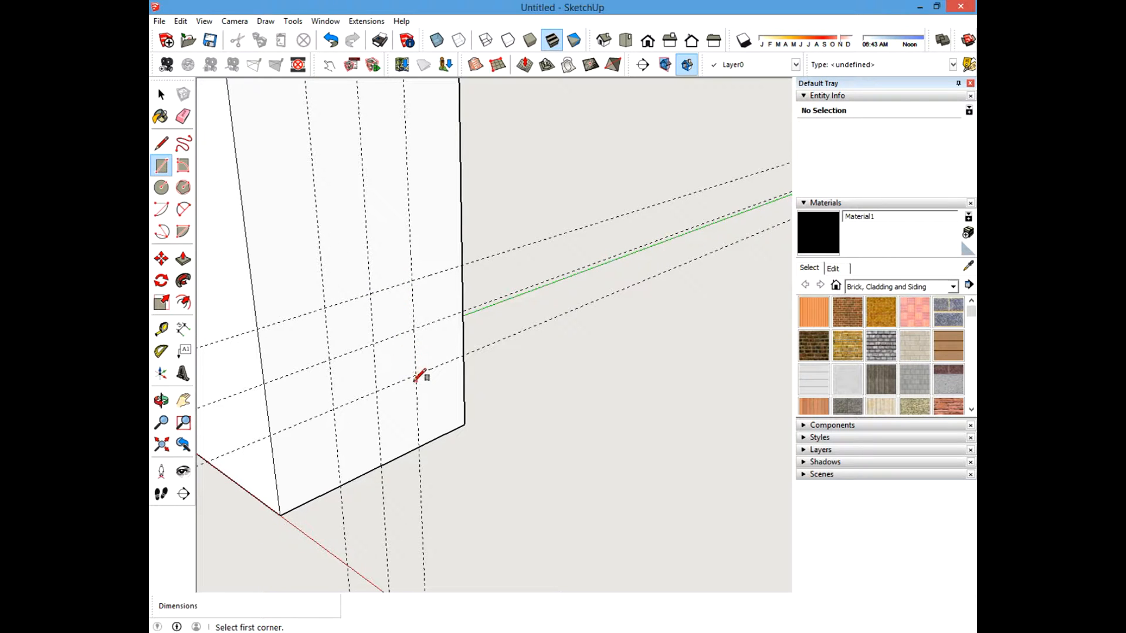
{"action": "left_click", "coordinate": [162, 329]}
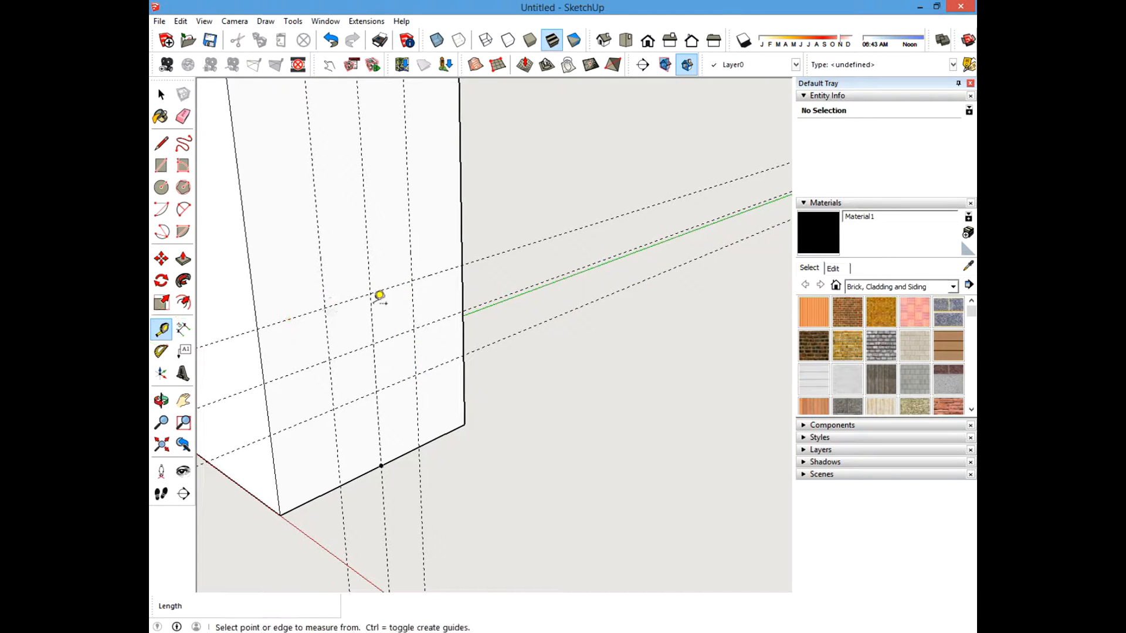
{"action": "left_click", "coordinate": [418, 278]}
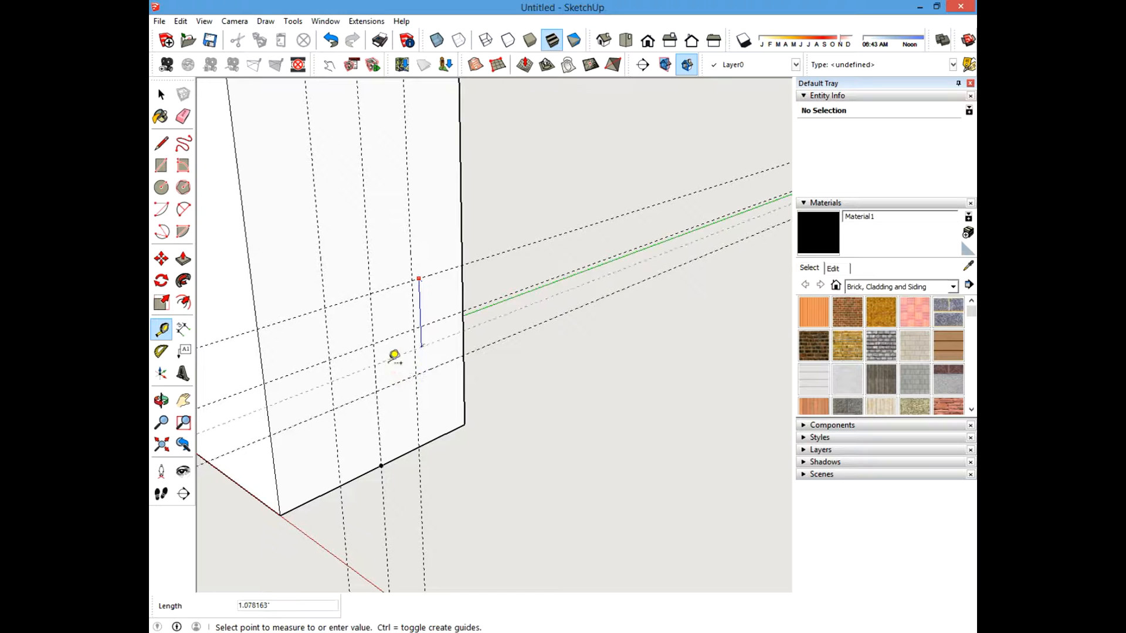
{"action": "key", "text": "Escape"}
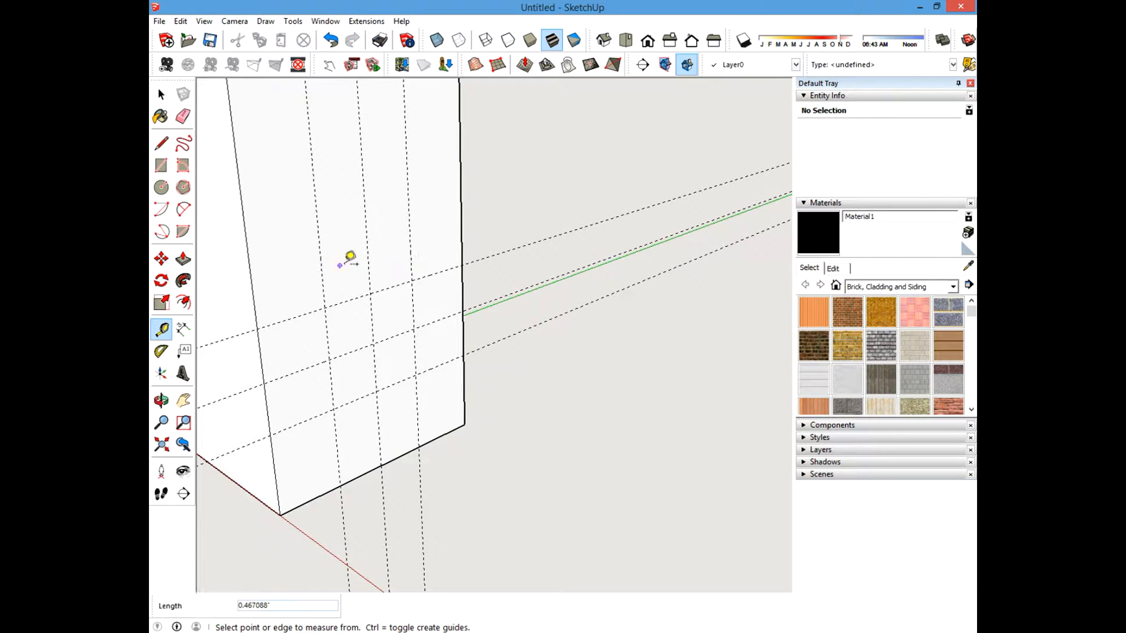
{"action": "left_click", "coordinate": [161, 165]}
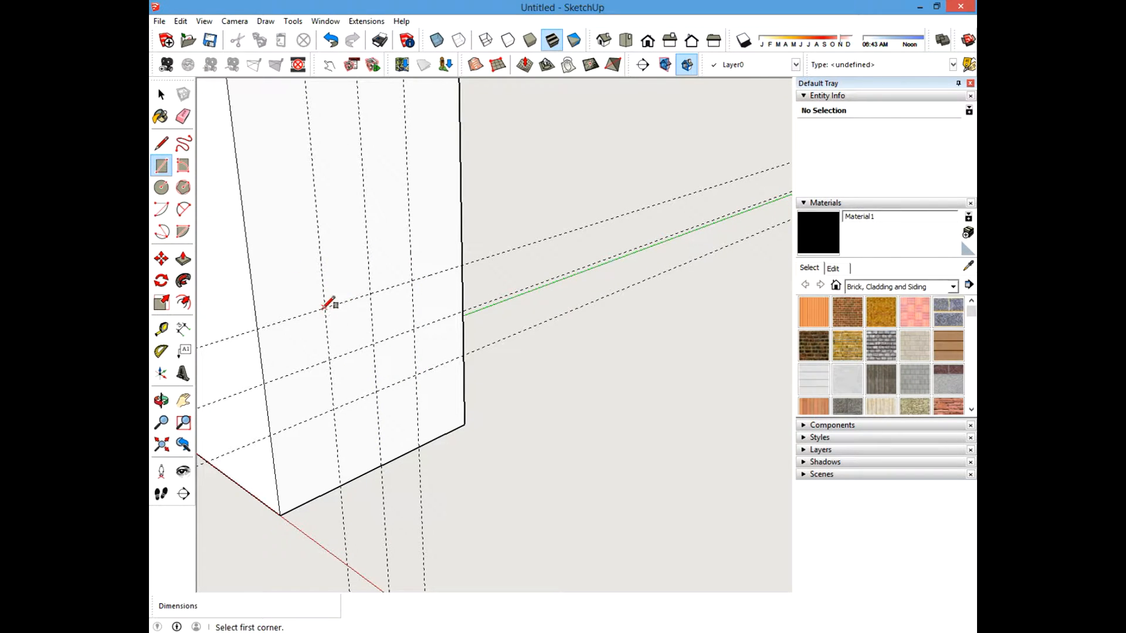
{"action": "left_click", "coordinate": [324, 307]}
{"action": "left_click", "coordinate": [416, 374]}
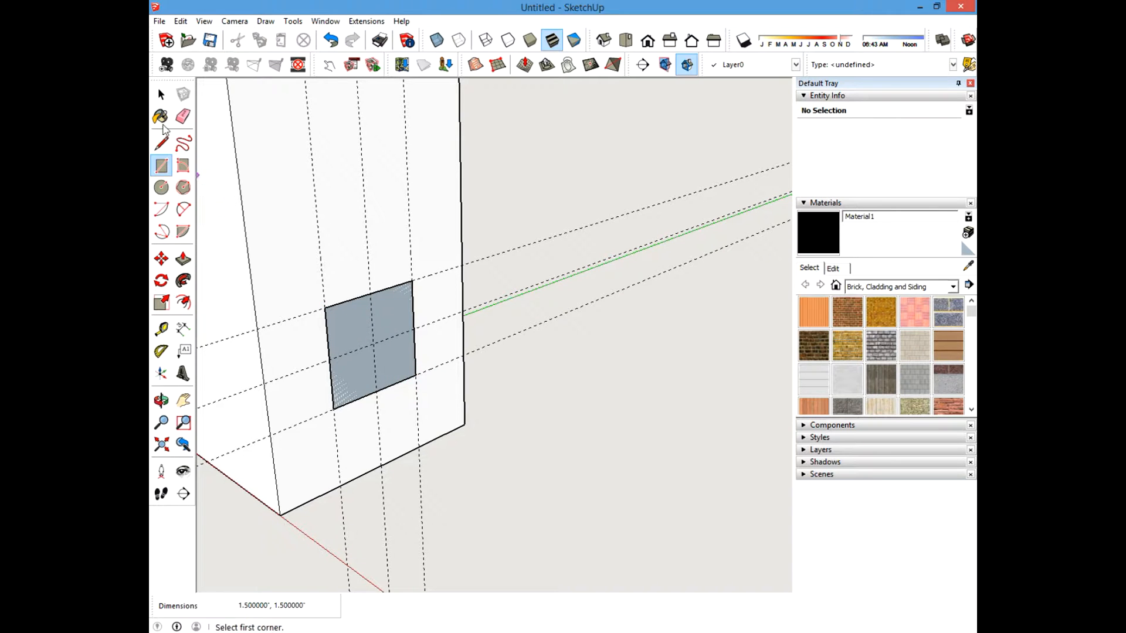
Push/pull the square 29 inches across to the opposite leg to form a stretcher.
{"action": "left_click", "coordinate": [161, 93]}
{"action": "scroll", "coordinate": [303, 347], "scroll_direction": "down", "scroll_amount": 3}
{"action": "middle_click_drag", "start_coordinate": [303, 347], "coordinate": [339, 304]}
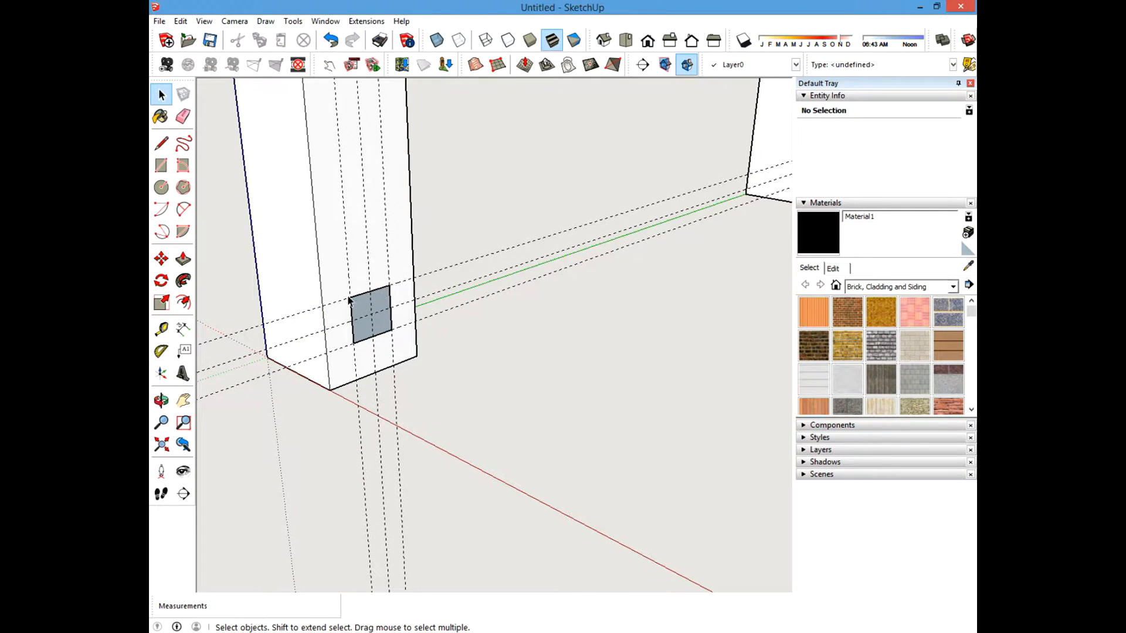
{"action": "left_click", "coordinate": [183, 258]}
{"action": "left_click_drag", "start_coordinate": [370, 314], "coordinate": [563, 414]}
{"action": "scroll", "coordinate": [472, 375], "scroll_direction": "down", "scroll_amount": 5}
{"action": "middle_click_drag", "start_coordinate": [563, 413], "coordinate": [776, 312], "text": "shift"}
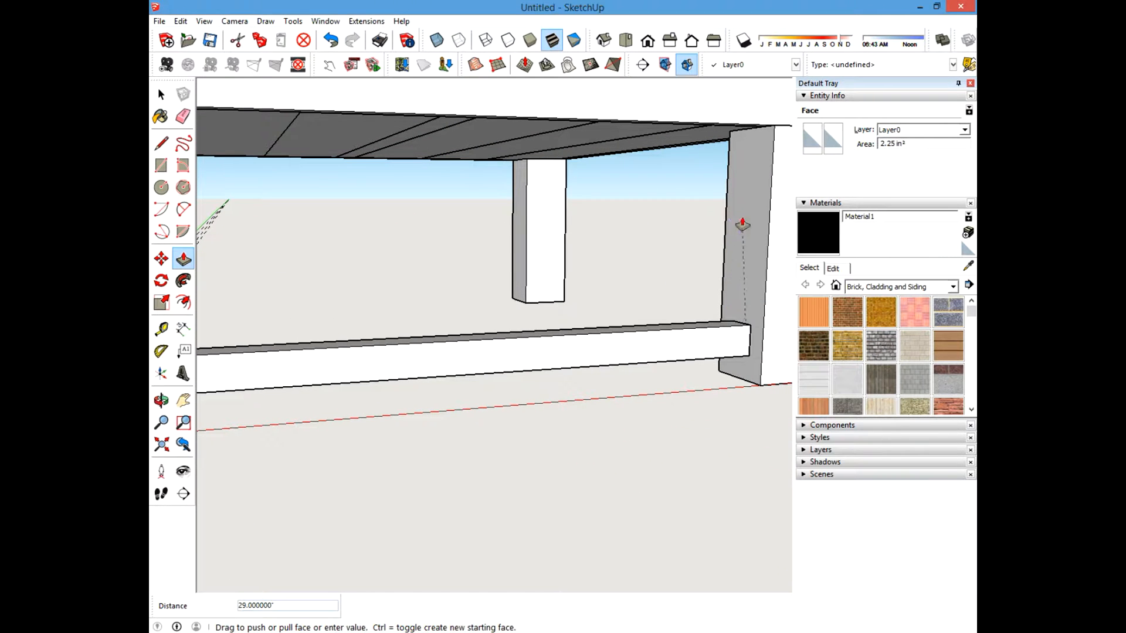
{"action": "left_click", "coordinate": [745, 271]}
{"action": "middle_click_drag", "start_coordinate": [746, 271], "coordinate": [688, 408]}
Erase the guide lines around the leg and stretcher.
{"action": "left_click", "coordinate": [161, 95]}
{"action": "middle_click_drag", "start_coordinate": [322, 309], "coordinate": [559, 297], "text": "shift"}
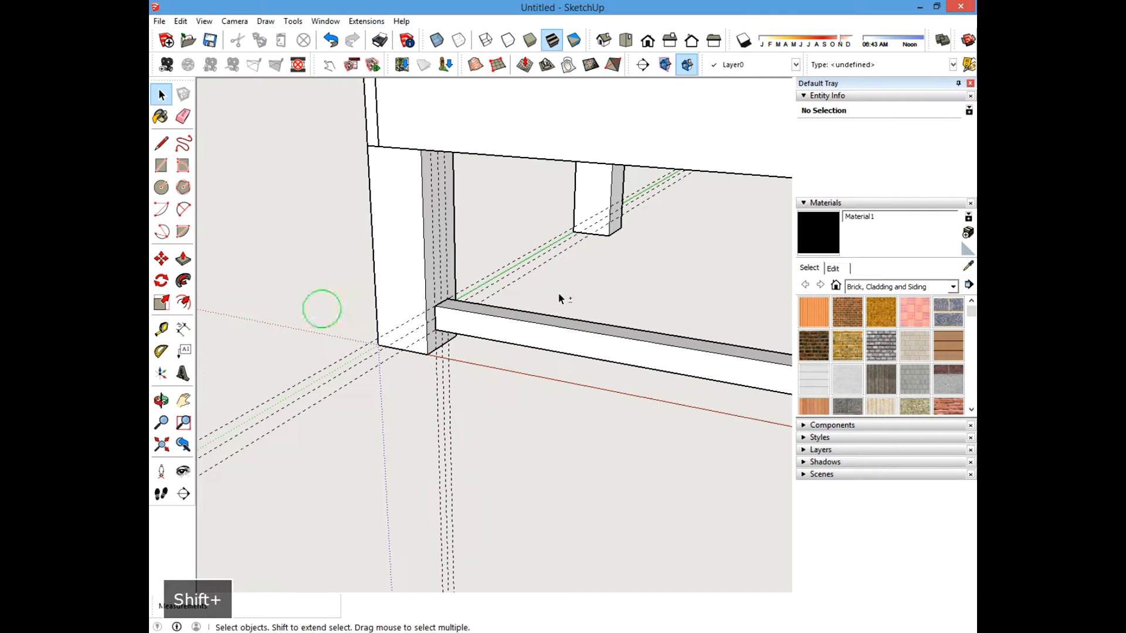
{"action": "left_click", "coordinate": [183, 116]}
{"action": "mouse_move", "coordinate": [344, 334]}
{"action": "left_mouse_down"}
{"action": "mouse_move", "coordinate": [402, 440]}
{"action": "mouse_move", "coordinate": [463, 446]}
{"action": "left_mouse_up"}
{"action": "middle_click_drag", "start_coordinate": [456, 449], "coordinate": [448, 466]}
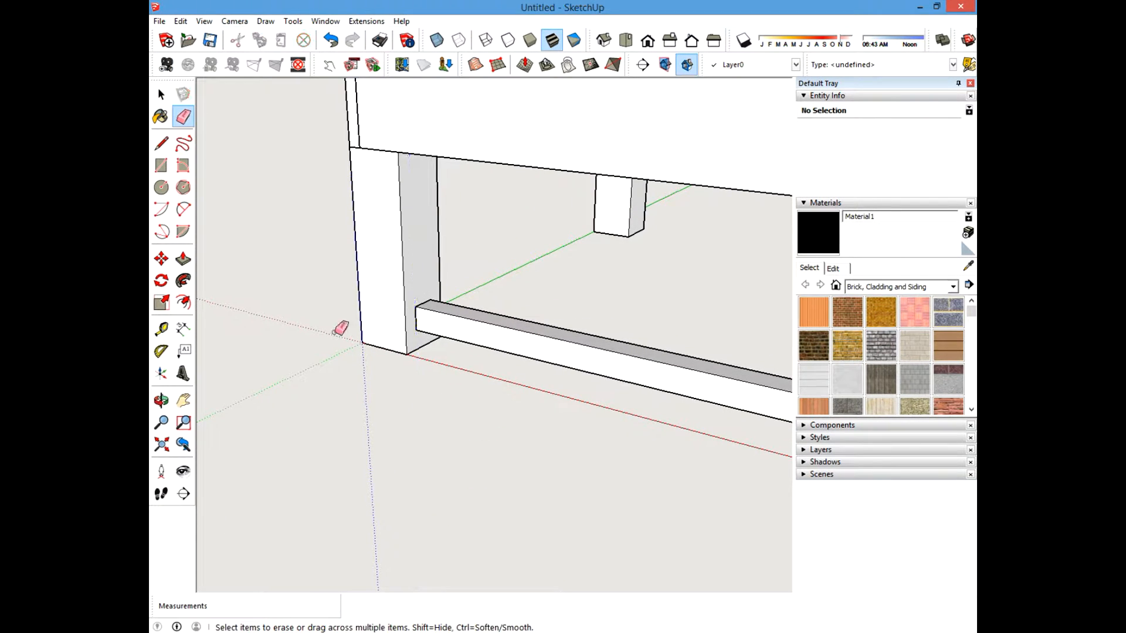
{"action": "key", "text": "space"}
Hide the two legs at the stretcher's ends to expose the stretcher.
{"action": "scroll", "coordinate": [268, 380], "scroll_direction": "down", "scroll_amount": 5}
{"action": "scroll", "coordinate": [347, 318], "scroll_direction": "up", "scroll_amount": 3}
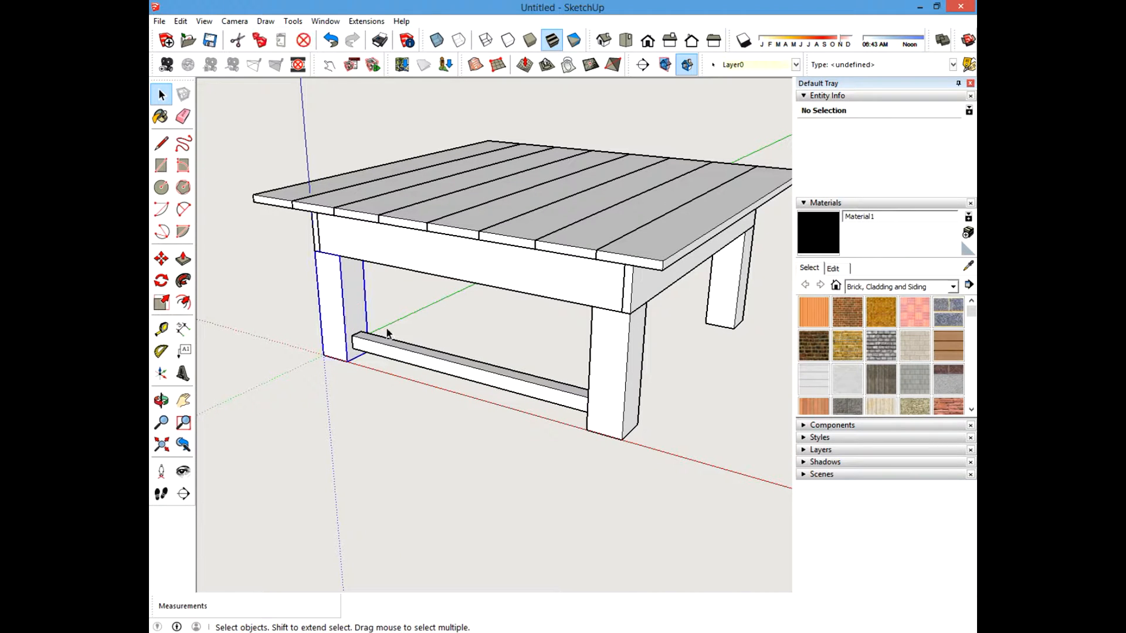
{"action": "left_click", "coordinate": [612, 372], "text": "ctrl"}
{"action": "right_click", "coordinate": [620, 352]}
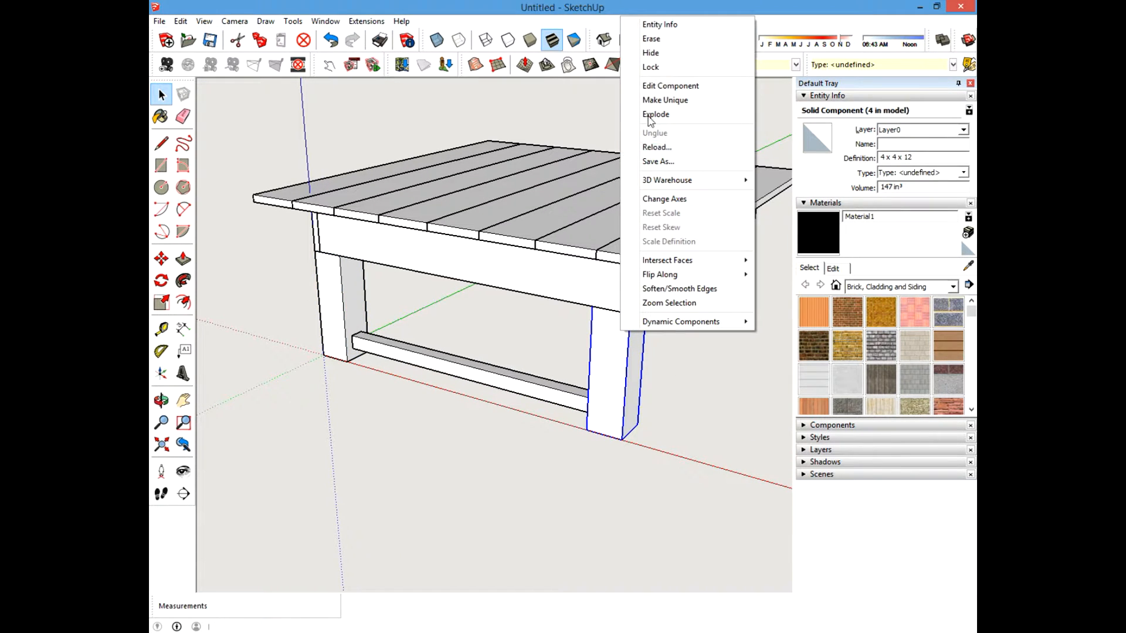
{"action": "left_click", "coordinate": [649, 53]}
{"action": "middle_click_drag", "start_coordinate": [555, 374], "coordinate": [364, 372]}
{"action": "right_click", "coordinate": [370, 285]}
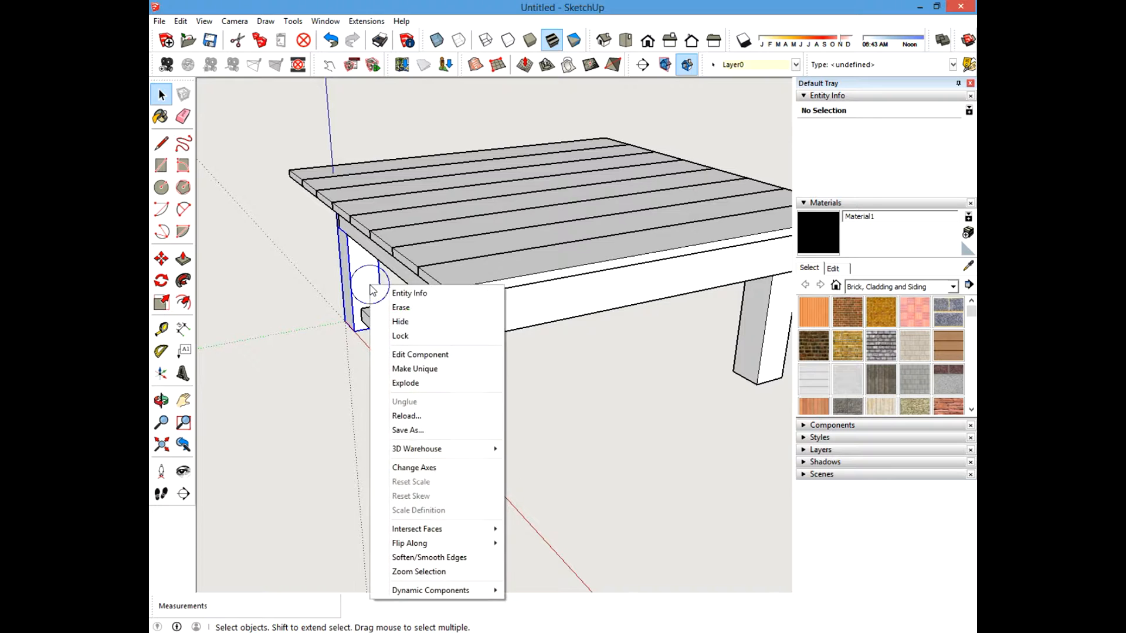
{"action": "left_click", "coordinate": [400, 321]}
{"action": "middle_click_drag", "start_coordinate": [400, 321], "coordinate": [356, 307]}
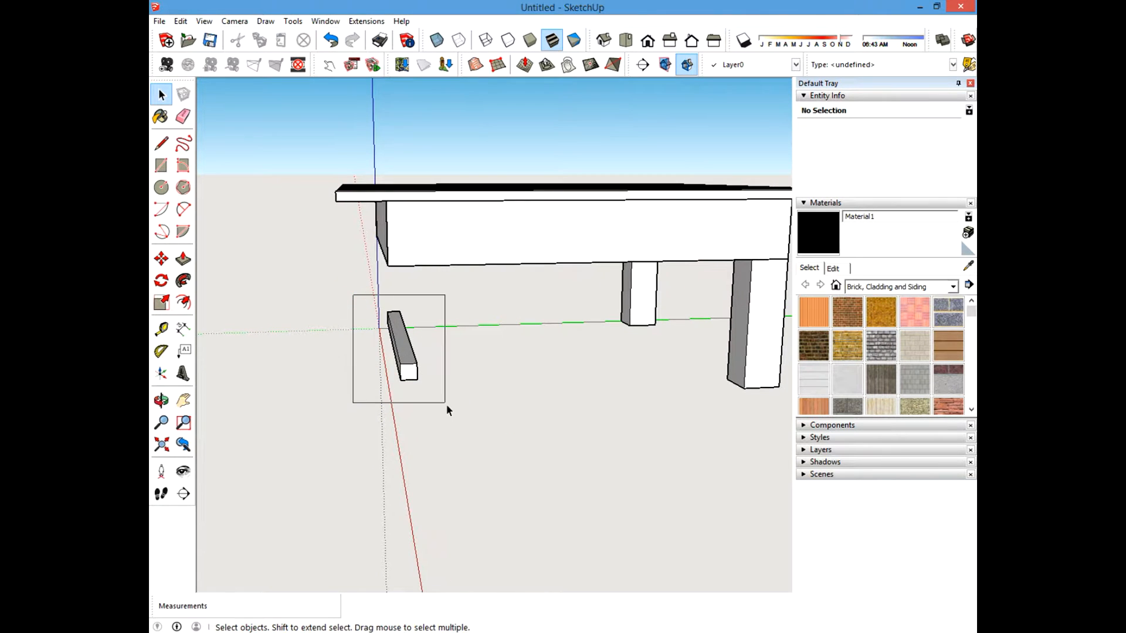
Measure the stretcher's length with the Tape Measure.
{"action": "left_click_drag", "start_coordinate": [447, 410], "coordinate": [447, 409]}
{"action": "middle_click_drag", "start_coordinate": [317, 442], "coordinate": [448, 455]}
{"action": "left_click", "coordinate": [447, 455]}
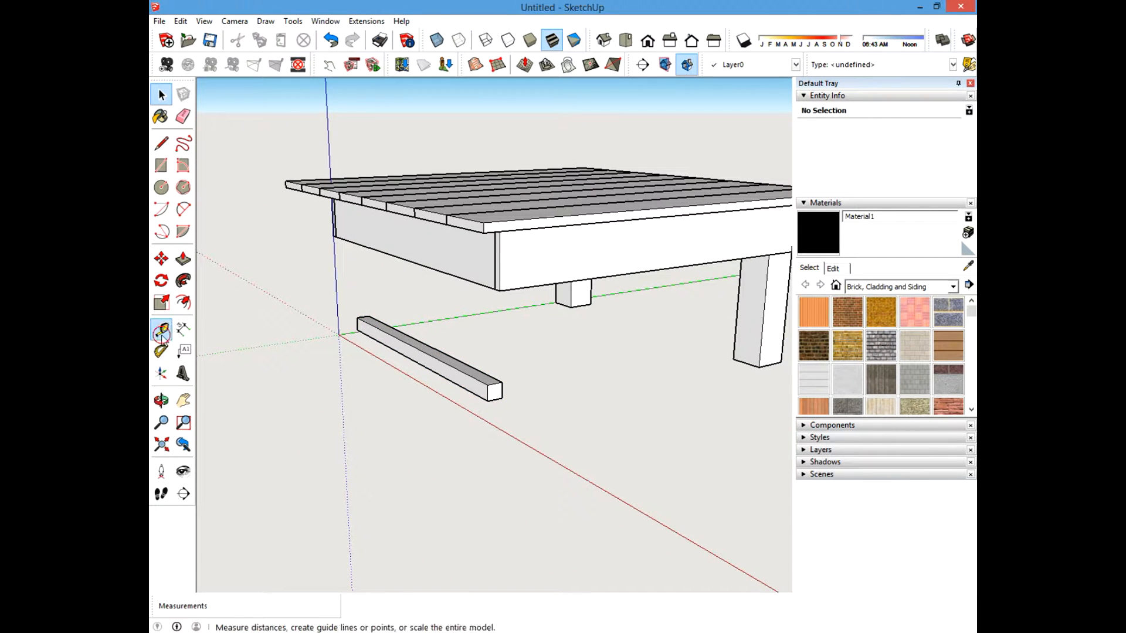
{"action": "left_click", "coordinate": [162, 332]}
{"action": "left_click", "coordinate": [359, 315]}
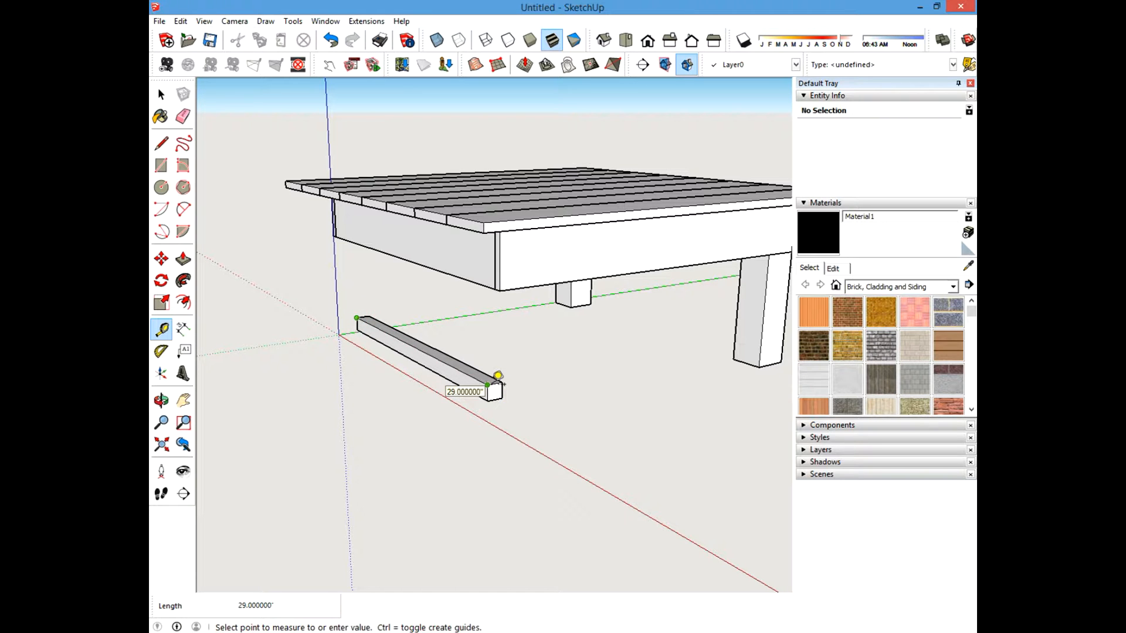
{"action": "key", "text": "Escape"}
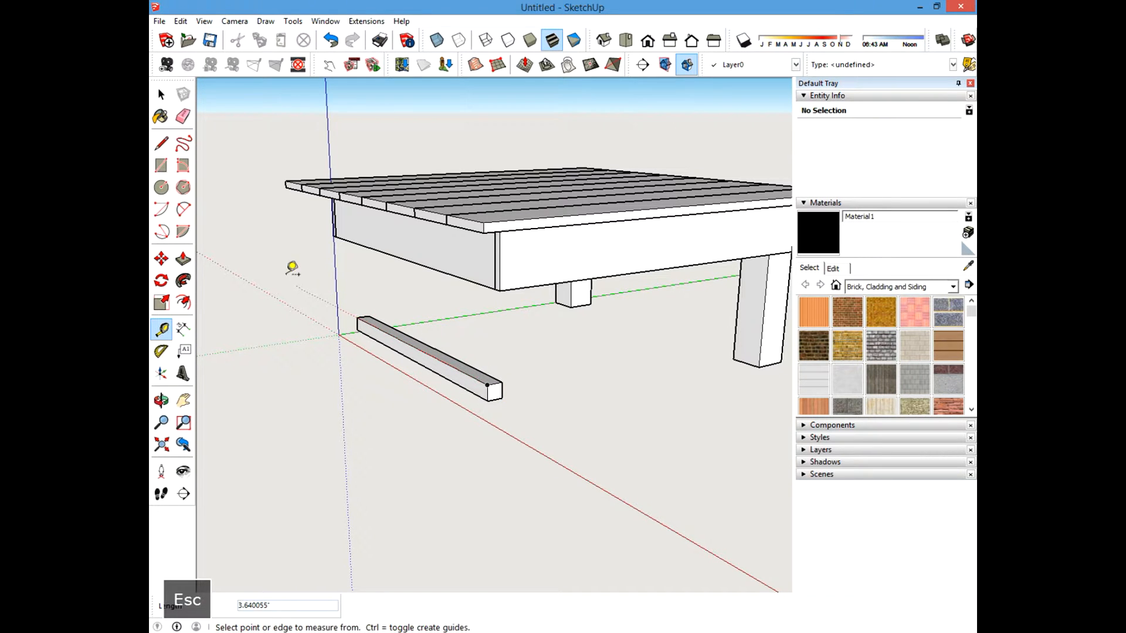
Select the stretcher geometry and make it a component named 2 x 2 x 29 Trim Bar.
{"action": "left_click", "coordinate": [161, 95]}
{"action": "middle_click_drag", "start_coordinate": [351, 339], "coordinate": [327, 314]}
{"action": "left_click_drag", "start_coordinate": [334, 296], "coordinate": [467, 449]}
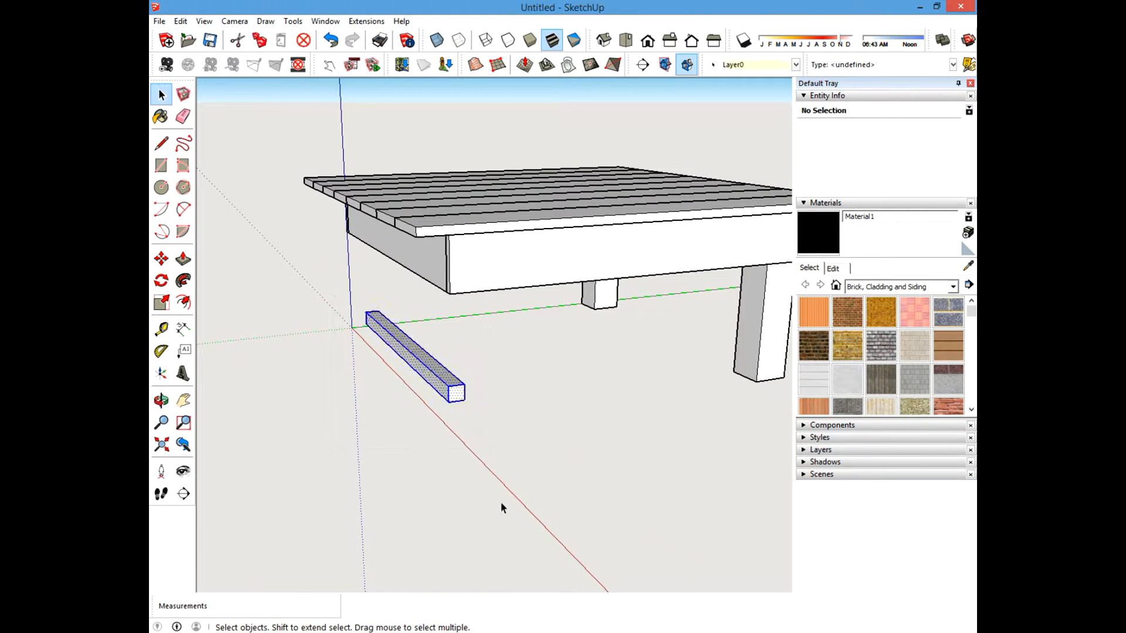
{"action": "middle_click_drag", "start_coordinate": [501, 503], "coordinate": [502, 404]}
{"action": "left_click", "coordinate": [502, 404]}
{"action": "left_click_drag", "start_coordinate": [342, 293], "coordinate": [472, 413]}
{"action": "right_click", "coordinate": [402, 338]}
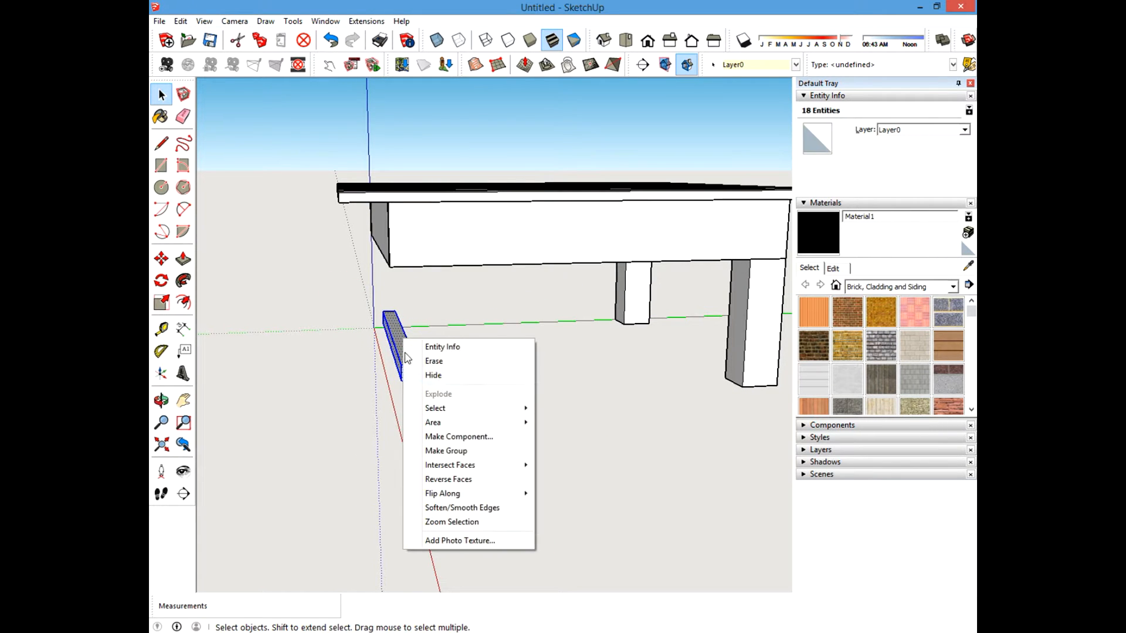
{"action": "left_click", "coordinate": [446, 436]}
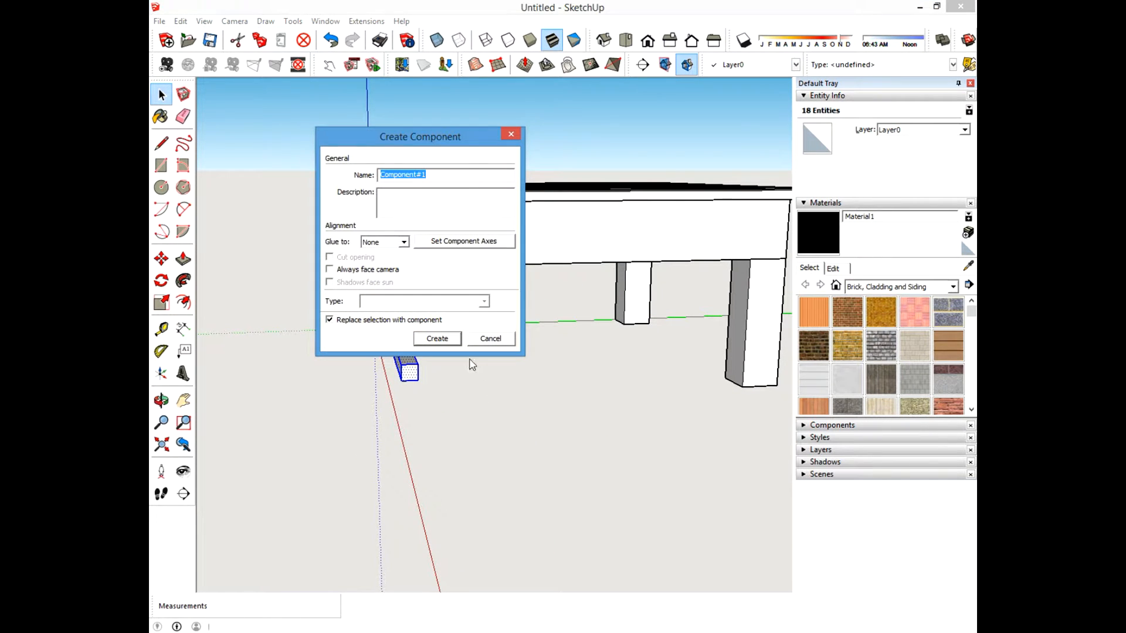
{"action": "type", "text": "2 x 2 "}
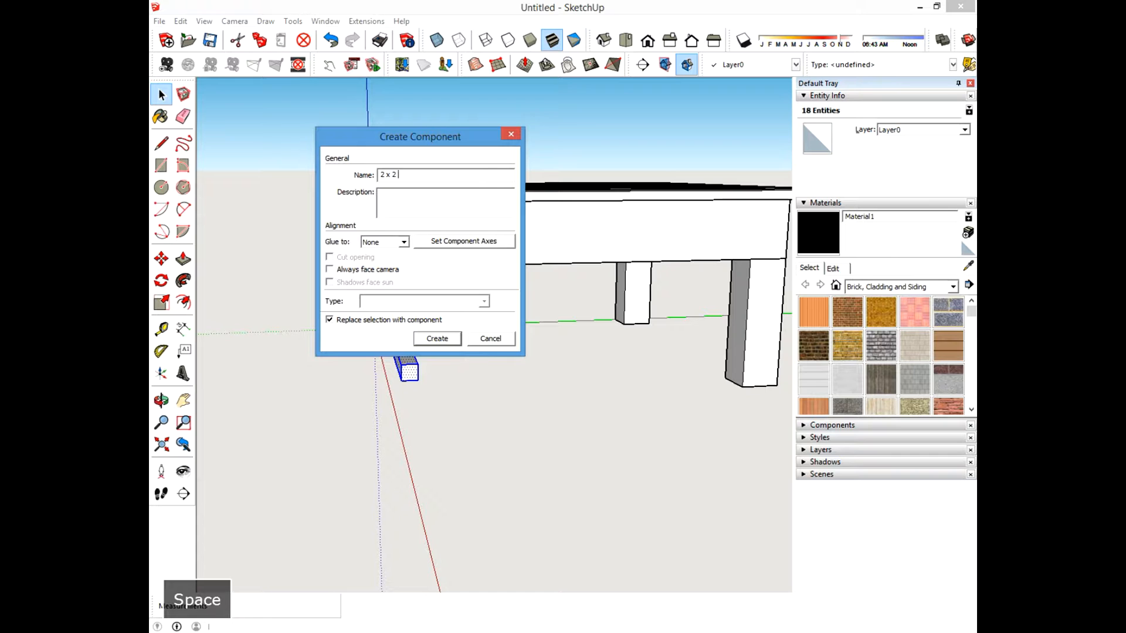
{"action": "type", "text": "x 29 "}
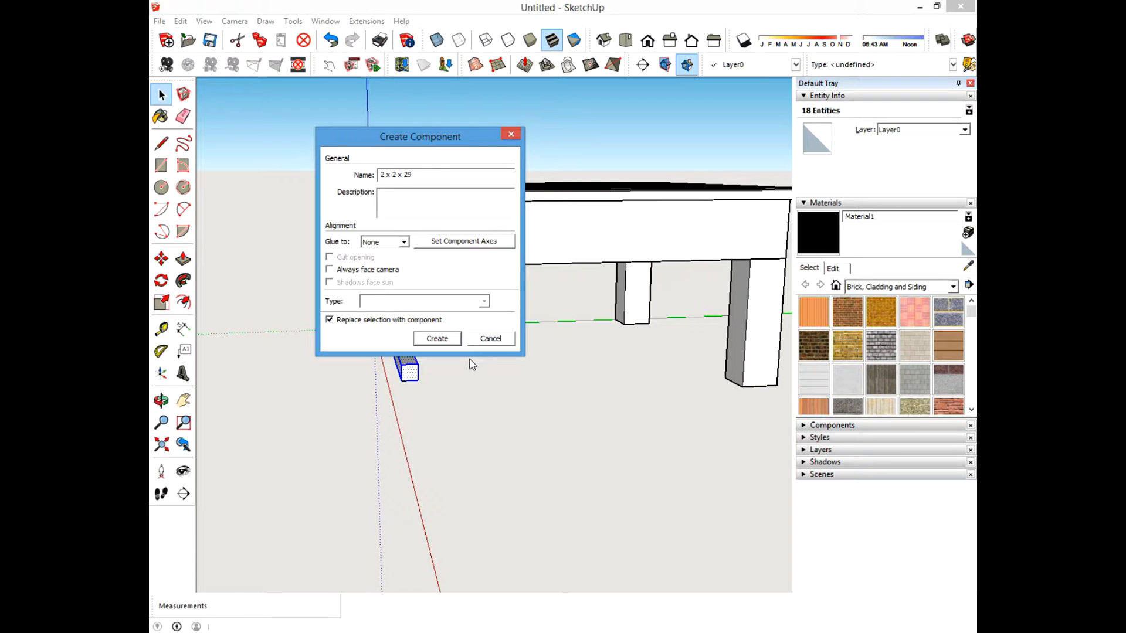
{"action": "type", "text": "Trim piece"}
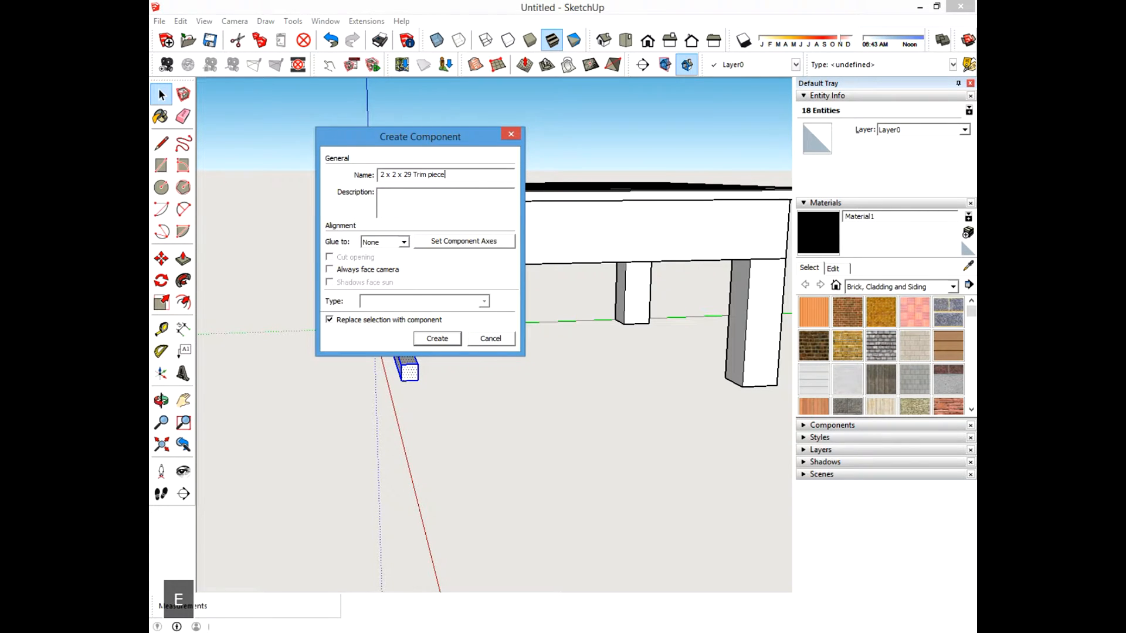
{"action": "key", "text": "BackSpace"}
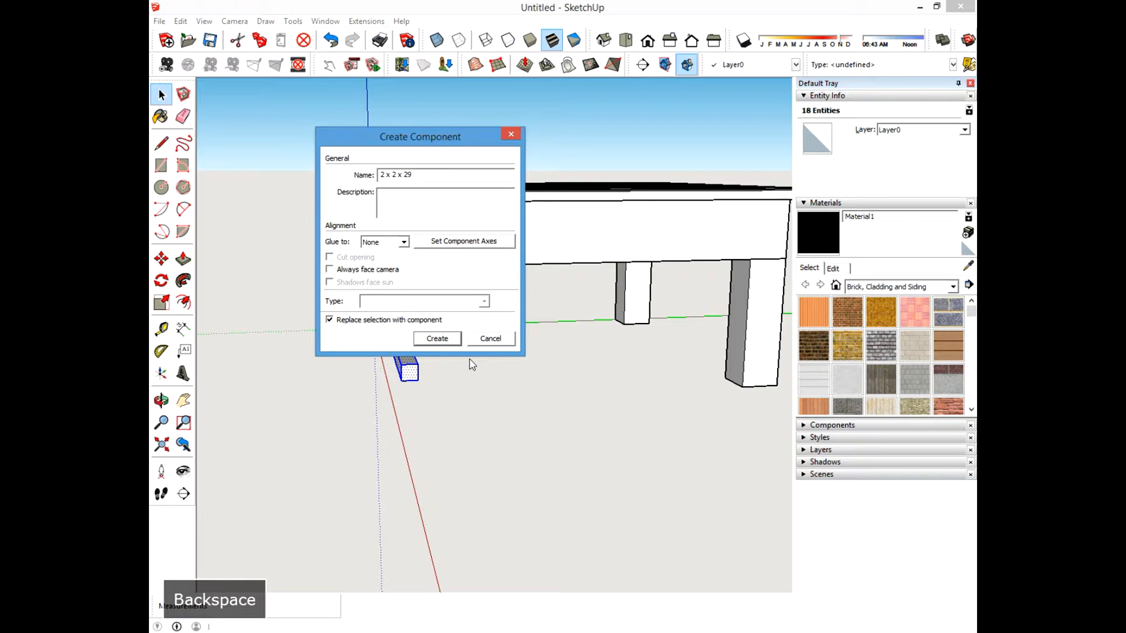
{"action": "type", "text": "Trim Bar"}
{"action": "key", "text": "Return"}
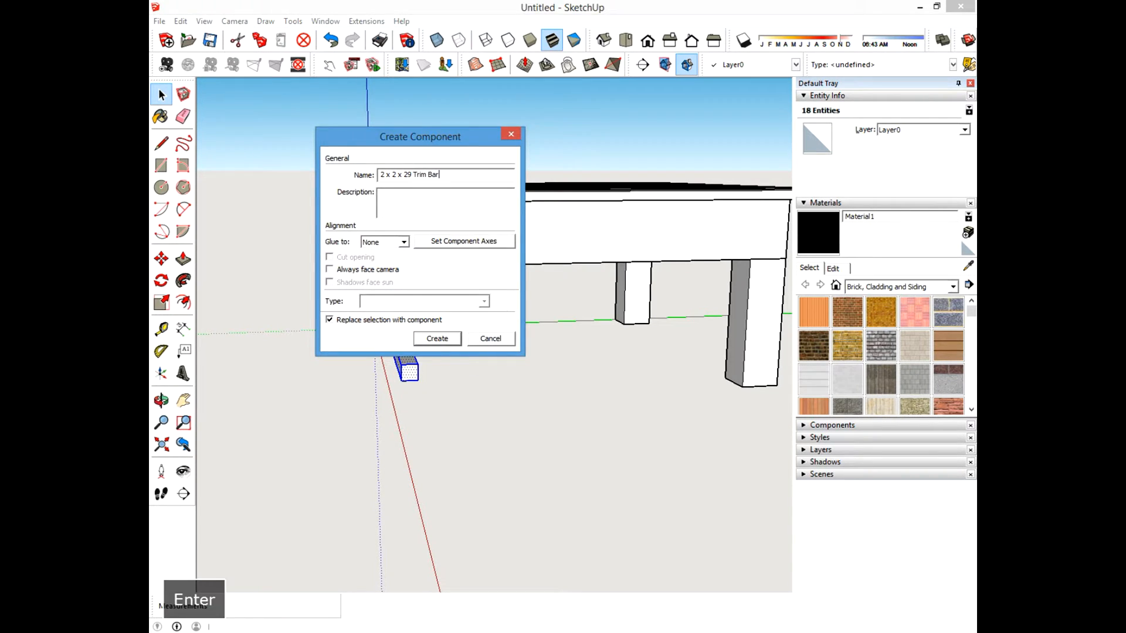
Unhide all hidden geometry to bring back the legs.
{"action": "left_click", "coordinate": [166, 98]}
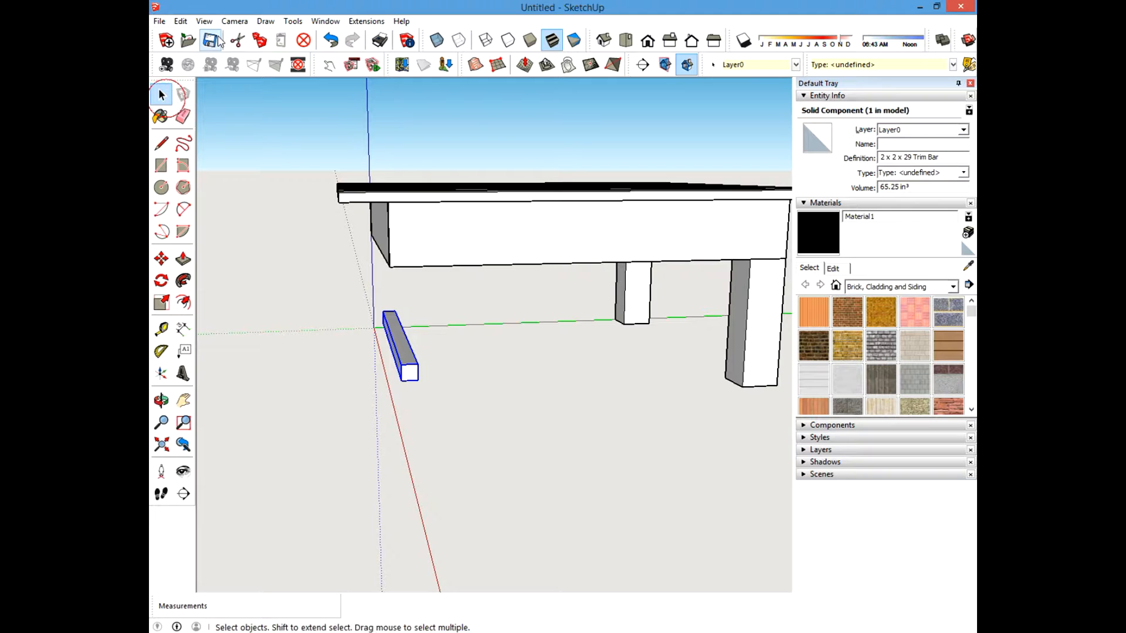
{"action": "left_click", "coordinate": [181, 21]}
{"action": "mouse_move", "coordinate": [328, 206]}
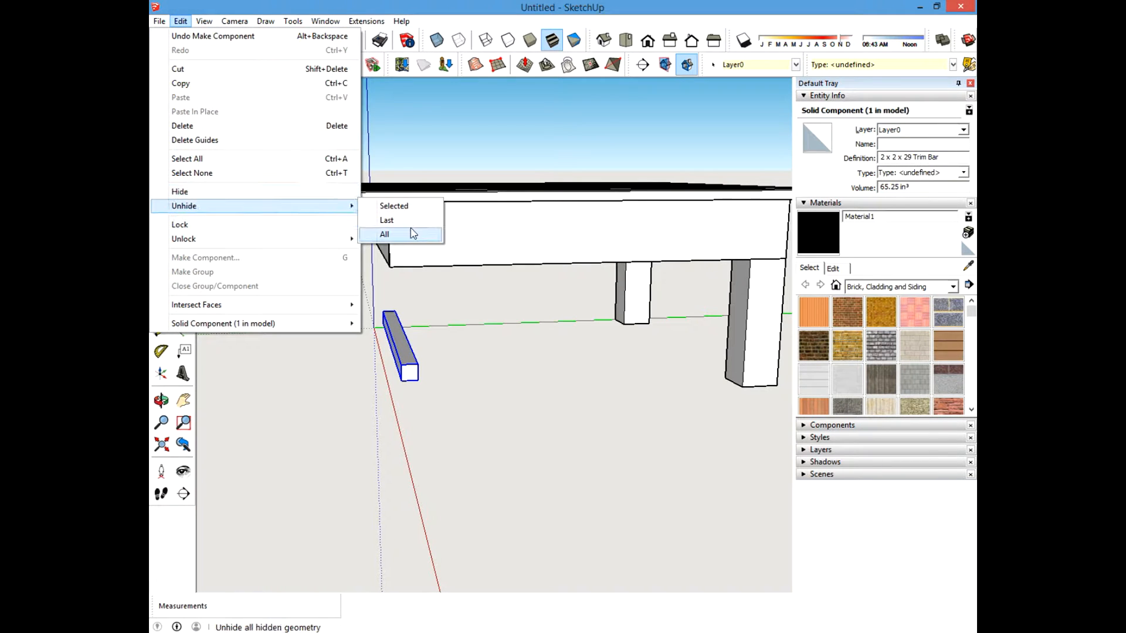
{"action": "left_click", "coordinate": [414, 233]}
Orbit around the table to examine the trim bar between the legs.
{"action": "scroll", "coordinate": [441, 408], "scroll_direction": "up", "scroll_amount": 2}
{"action": "scroll", "coordinate": [383, 395], "scroll_direction": "down", "scroll_amount": 3}
{"action": "middle_click_drag", "start_coordinate": [405, 368], "coordinate": [525, 390]}
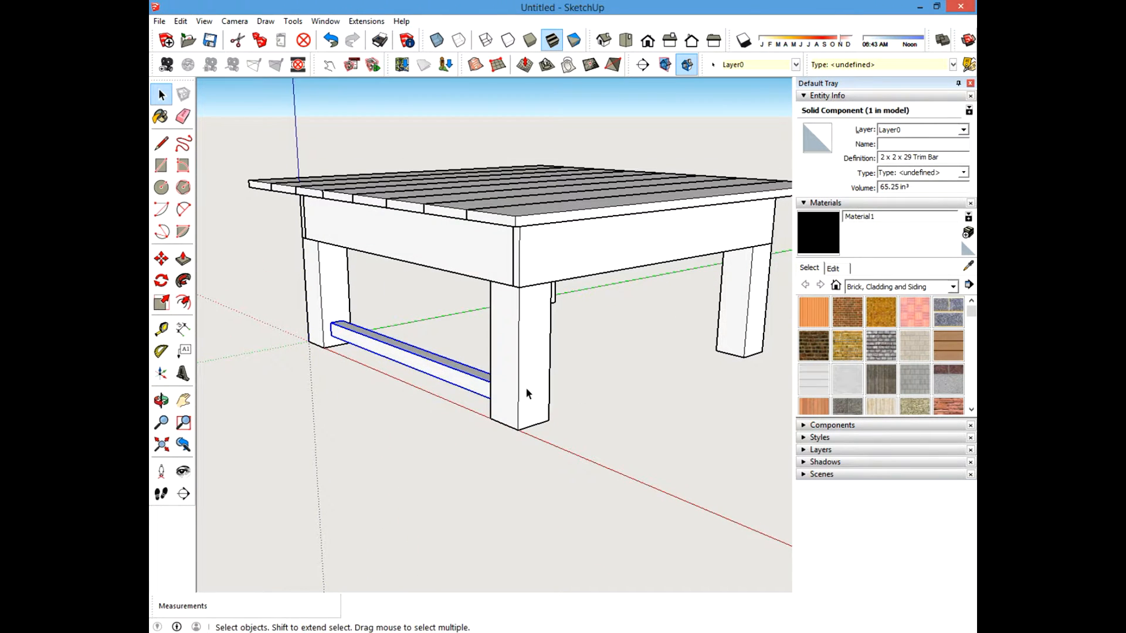
{"action": "left_click", "coordinate": [425, 421]}
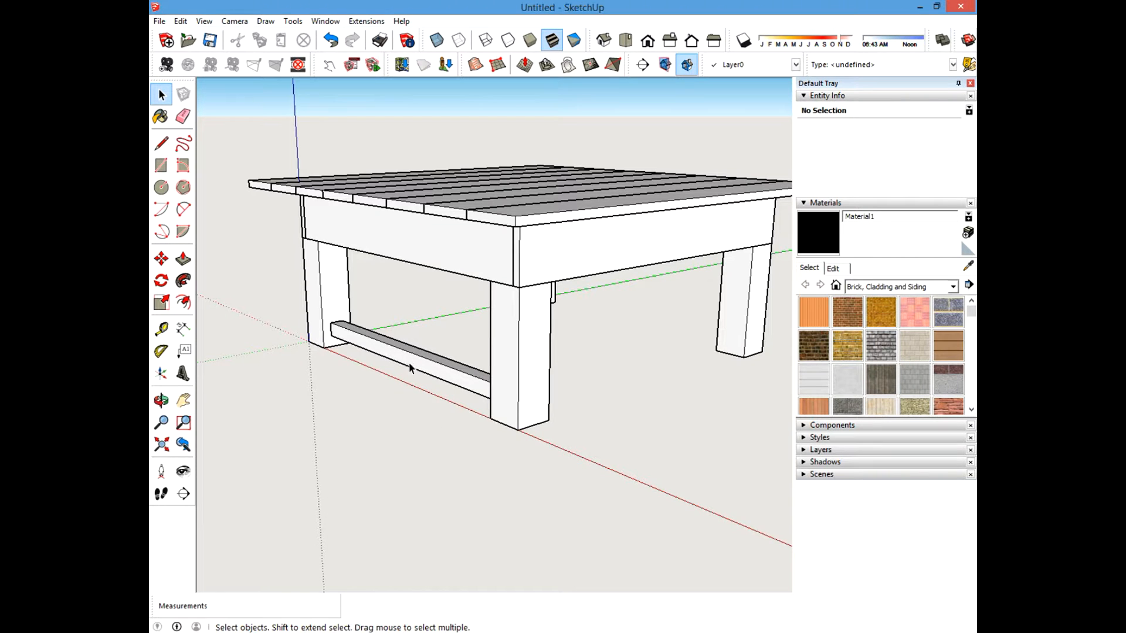
{"action": "mouse_move", "coordinate": [410, 368]}
{"action": "middle_mouse_down"}
{"action": "mouse_move", "coordinate": [505, 420]}
{"action": "mouse_move", "coordinate": [487, 405]}
{"action": "middle_mouse_up"}
{"action": "left_click", "coordinate": [428, 387]}
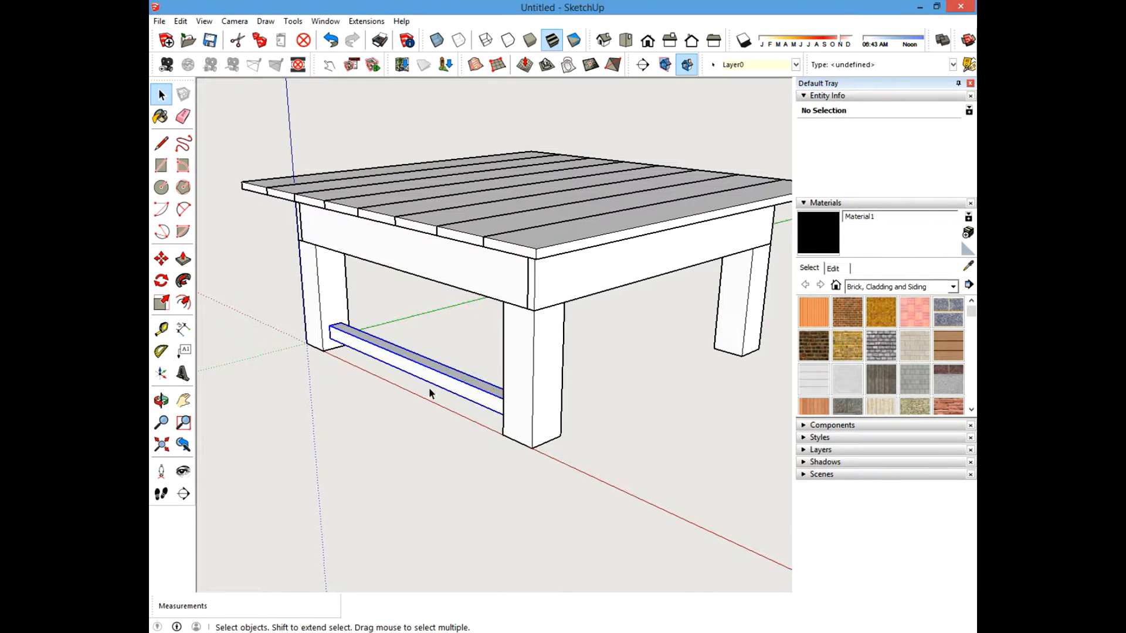
{"action": "left_click", "coordinate": [399, 429]}
{"action": "left_click", "coordinate": [161, 95]}
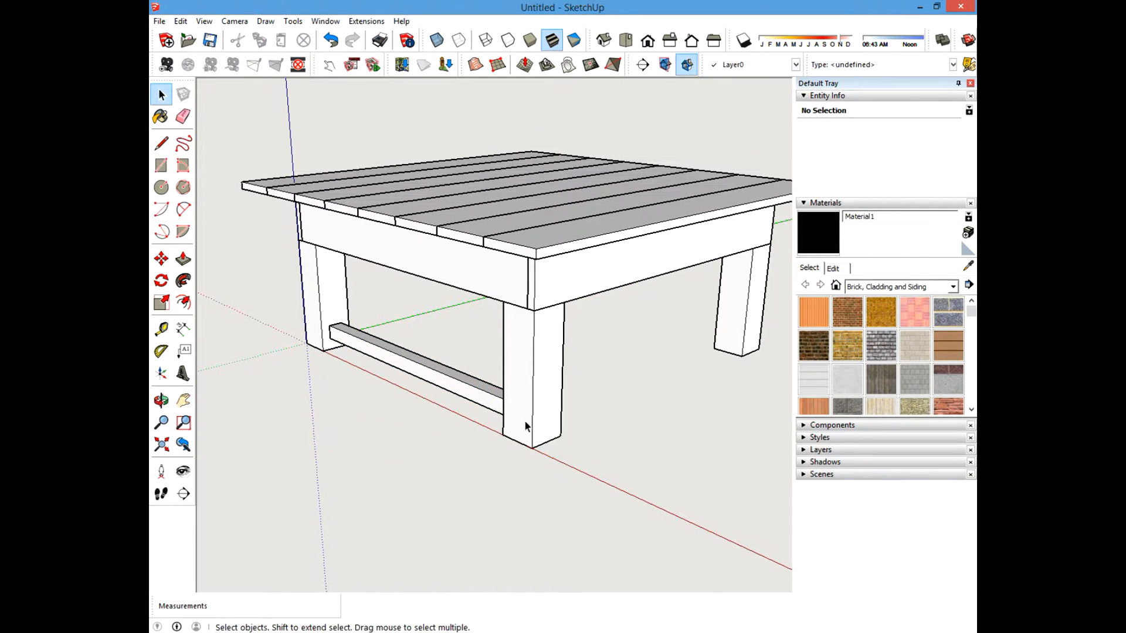
{"action": "left_click", "coordinate": [161, 258]}
{"action": "middle_click_drag", "start_coordinate": [491, 462], "coordinate": [623, 352]}
{"action": "scroll", "coordinate": [560, 423], "scroll_direction": "up", "scroll_amount": 4}
{"action": "left_click", "coordinate": [617, 346]}
{"action": "key", "text": "Escape"}
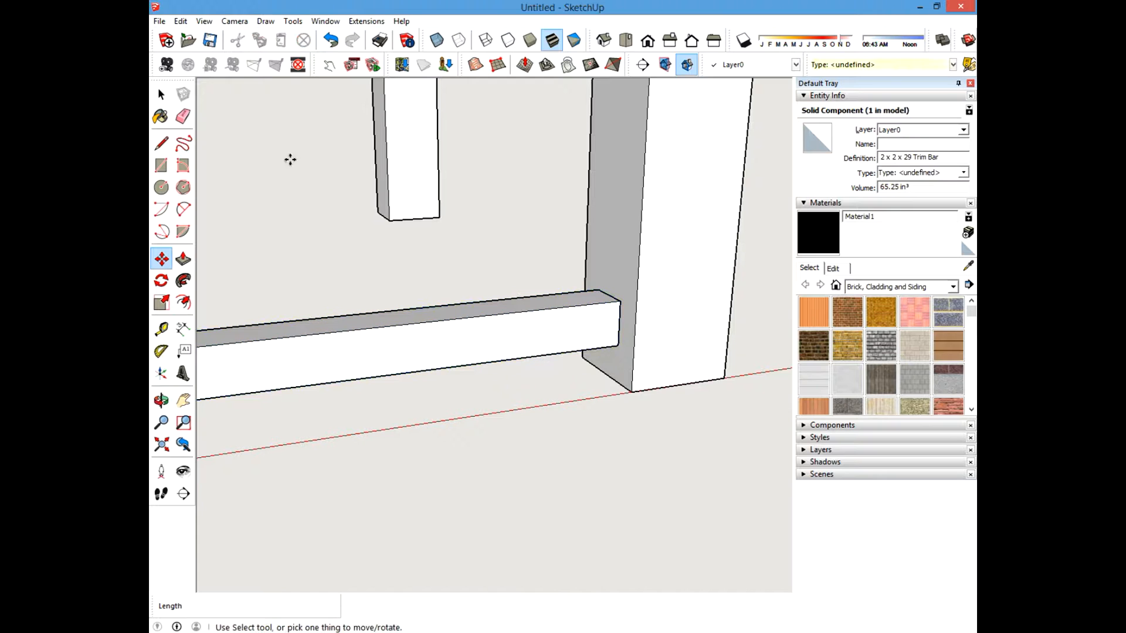
Copy the trim bar with Move, placing the copy on the ground in front of the table.
{"action": "key", "text": "space"}
{"action": "left_click", "coordinate": [573, 345]}
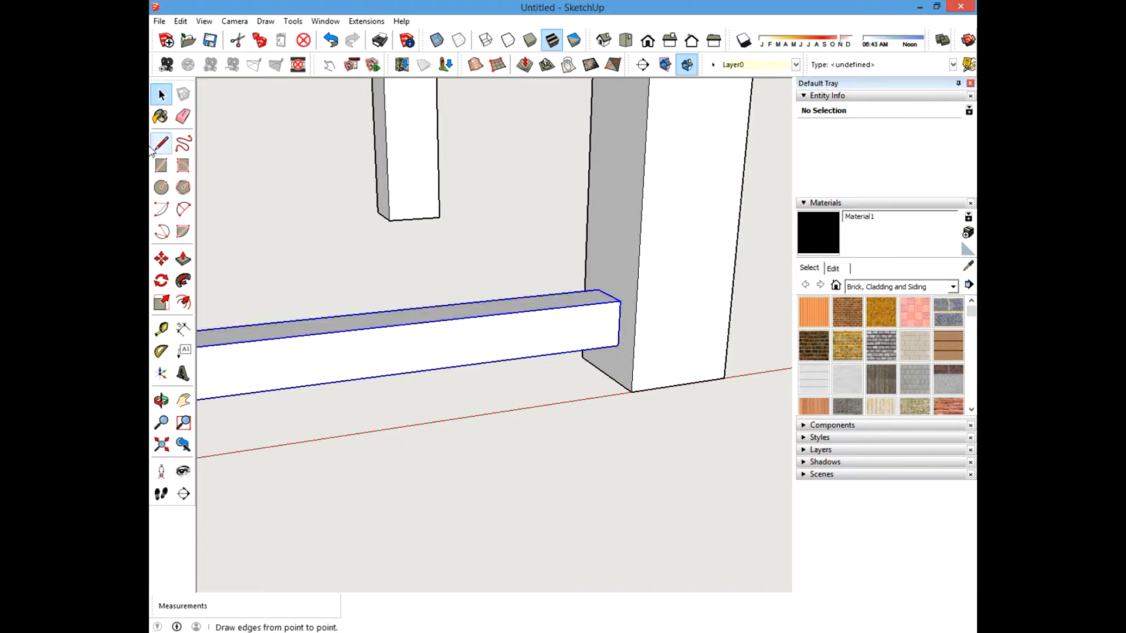
{"action": "left_click", "coordinate": [162, 259]}
{"action": "scroll", "coordinate": [612, 491], "scroll_direction": "down", "scroll_amount": 3}
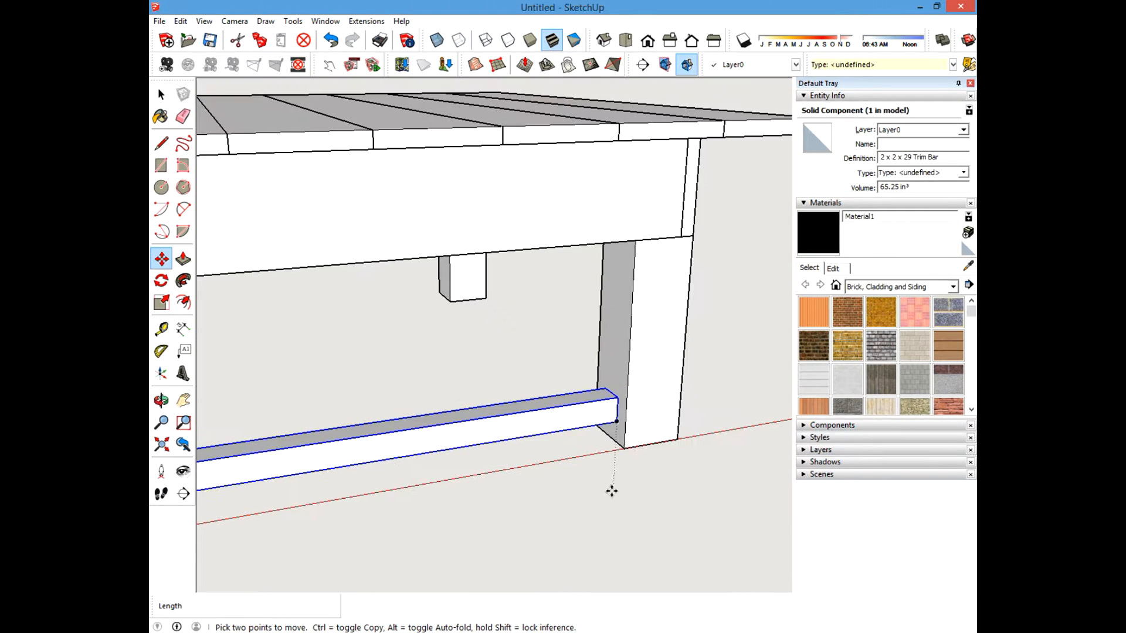
{"action": "left_click", "coordinate": [616, 422]}
{"action": "key", "text": "ctrl"}
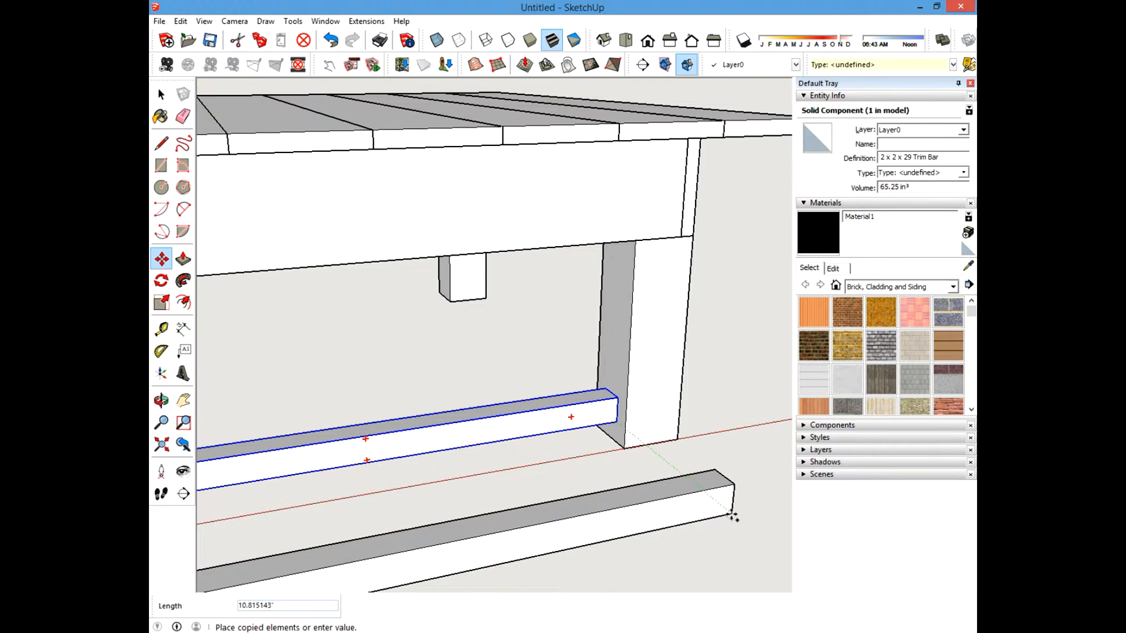
{"action": "left_click", "coordinate": [732, 516]}
Rotate the copied trim bar about its end.
{"action": "middle_click_drag", "start_coordinate": [731, 515], "coordinate": [568, 333]}
{"action": "middle_click_drag", "start_coordinate": [625, 389], "coordinate": [550, 463]}
{"action": "scroll", "coordinate": [595, 401], "scroll_direction": "down", "scroll_amount": 3}
{"action": "key", "text": "m"}
{"action": "scroll", "coordinate": [515, 477], "scroll_direction": "up", "scroll_amount": 5}
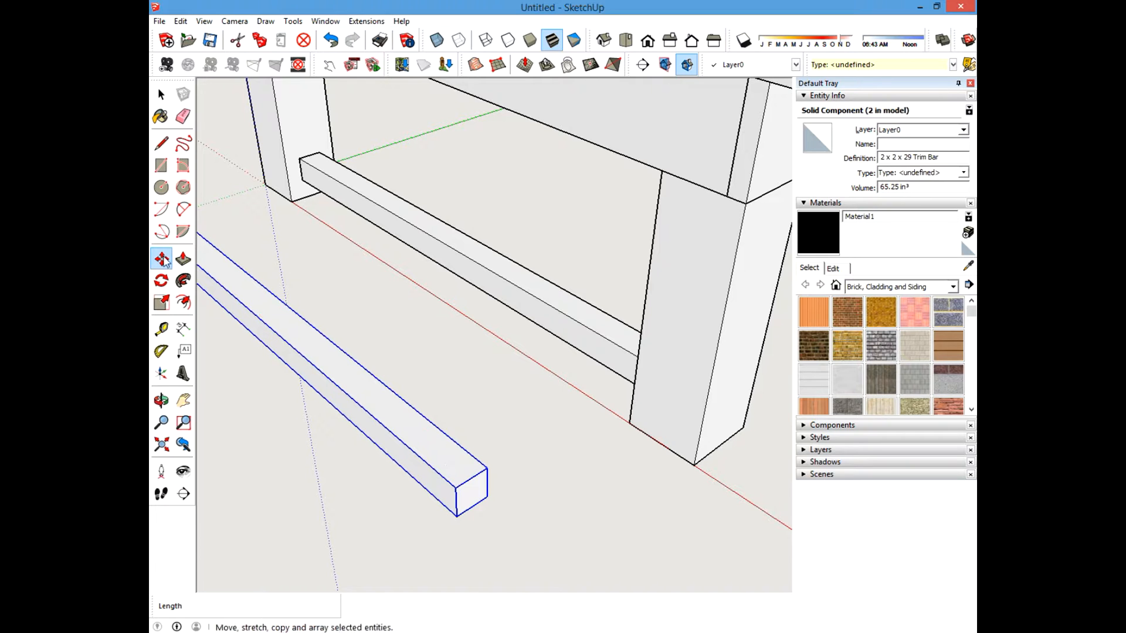
{"action": "left_click", "coordinate": [161, 280]}
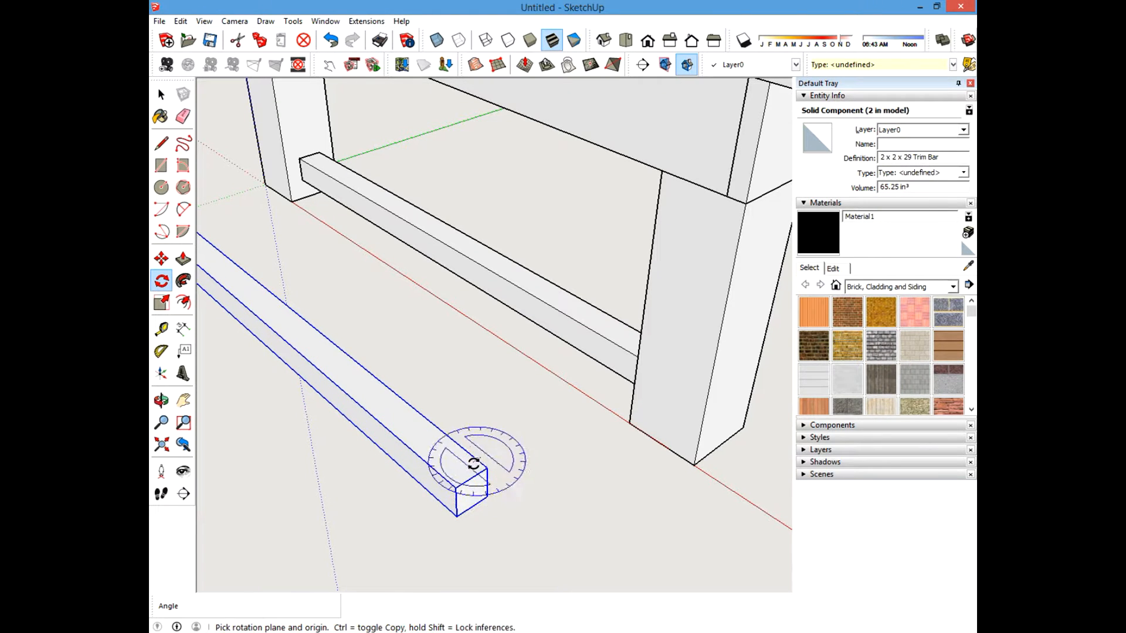
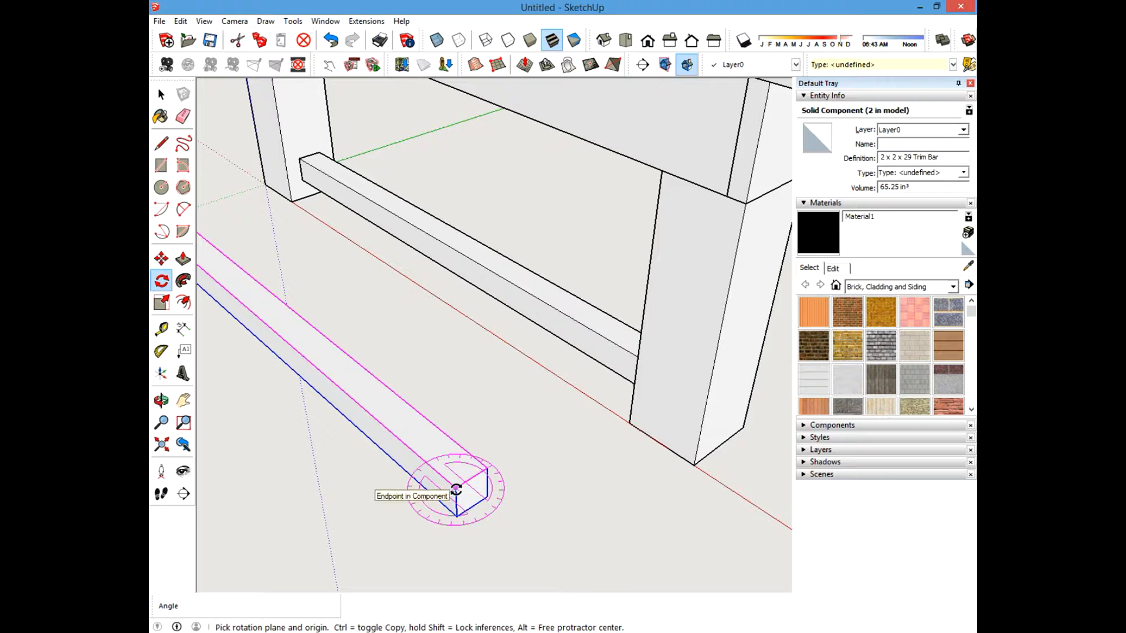
Finish rotating the copied trim bar so it lies flat on the ground along the table's side.
{"action": "left_click_drag", "start_coordinate": [456, 489], "coordinate": [465, 496], "text": "shift"}
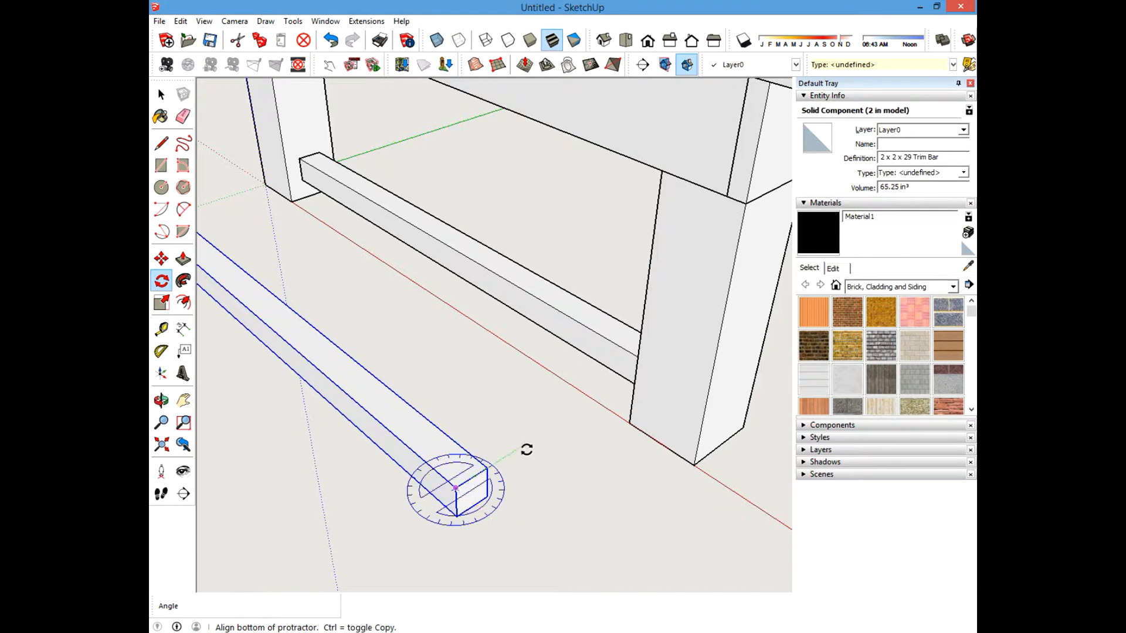
{"action": "left_click", "coordinate": [558, 423]}
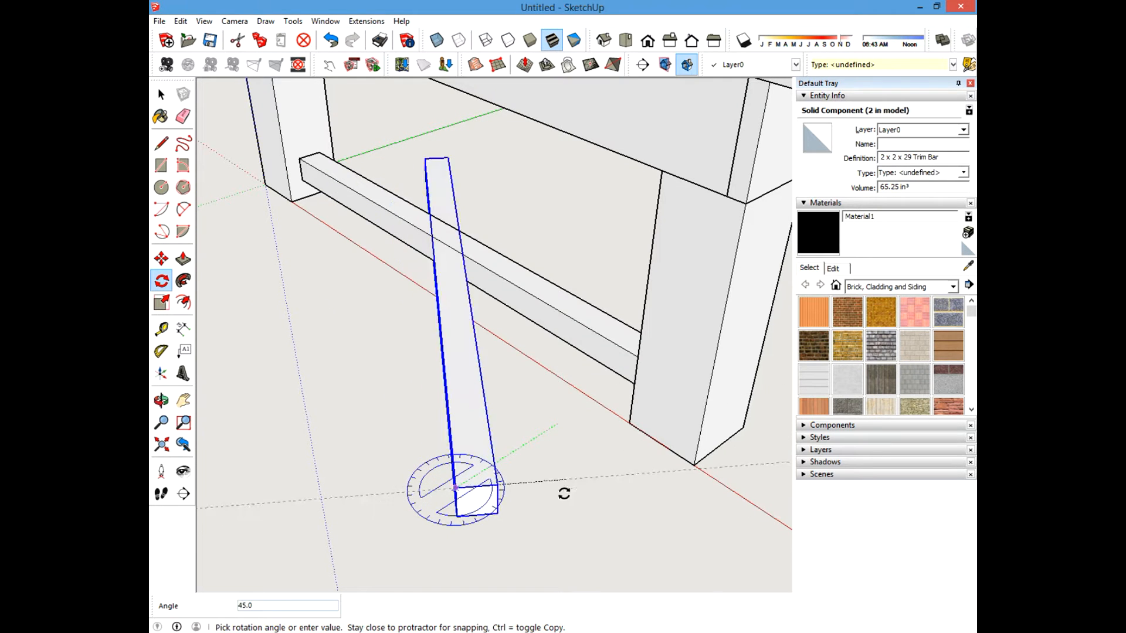
{"action": "left_click", "coordinate": [530, 552]}
{"action": "middle_click_drag", "start_coordinate": [515, 515], "coordinate": [578, 446]}
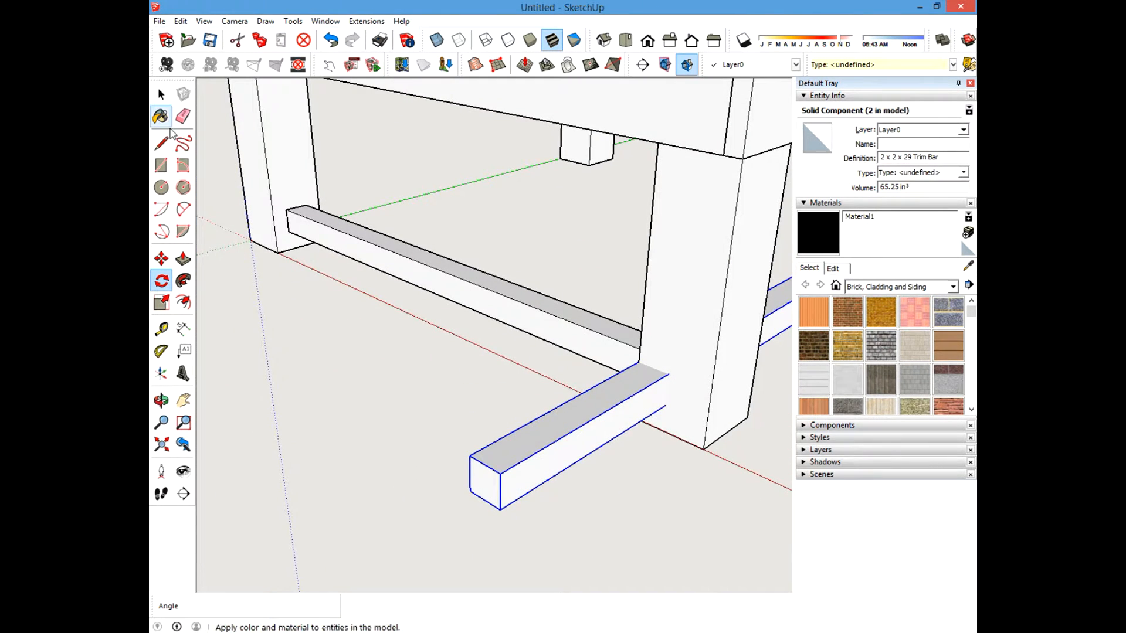
Add a tape-measure guide 0.75 inch in from the front leg's outer edge.
{"action": "left_click", "coordinate": [162, 94]}
{"action": "middle_click_drag", "start_coordinate": [616, 241], "coordinate": [234, 350], "text": "shift"}
{"action": "middle_click_drag", "start_coordinate": [633, 372], "coordinate": [484, 405], "text": "shift"}
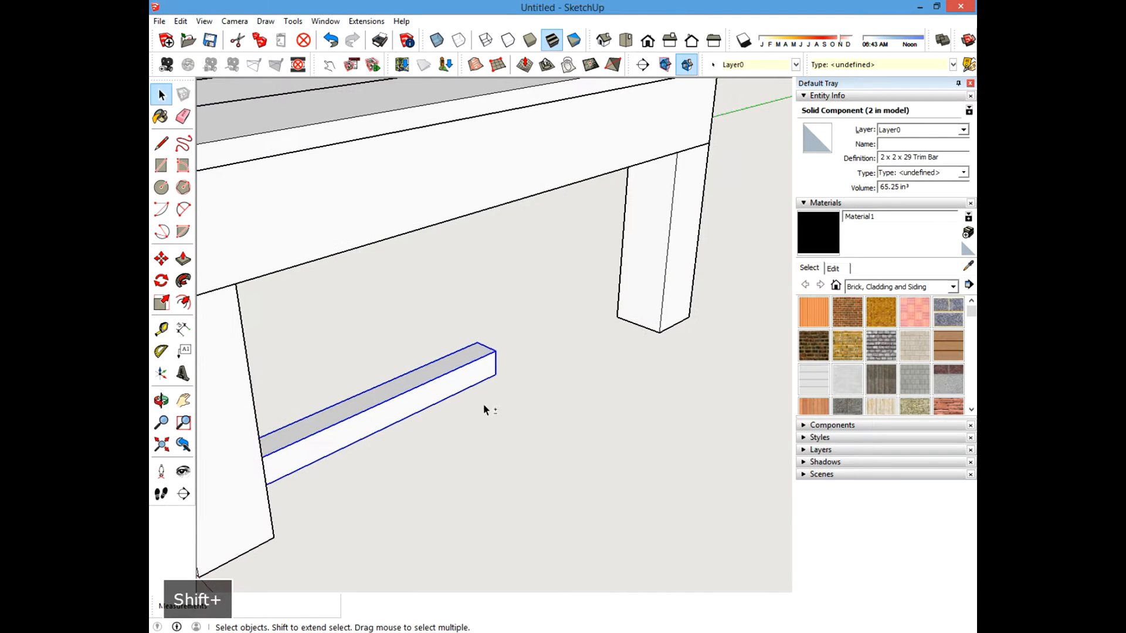
{"action": "scroll", "coordinate": [644, 340], "scroll_direction": "up", "scroll_amount": 3}
{"action": "middle_click_drag", "start_coordinate": [646, 340], "coordinate": [569, 381], "text": "shift"}
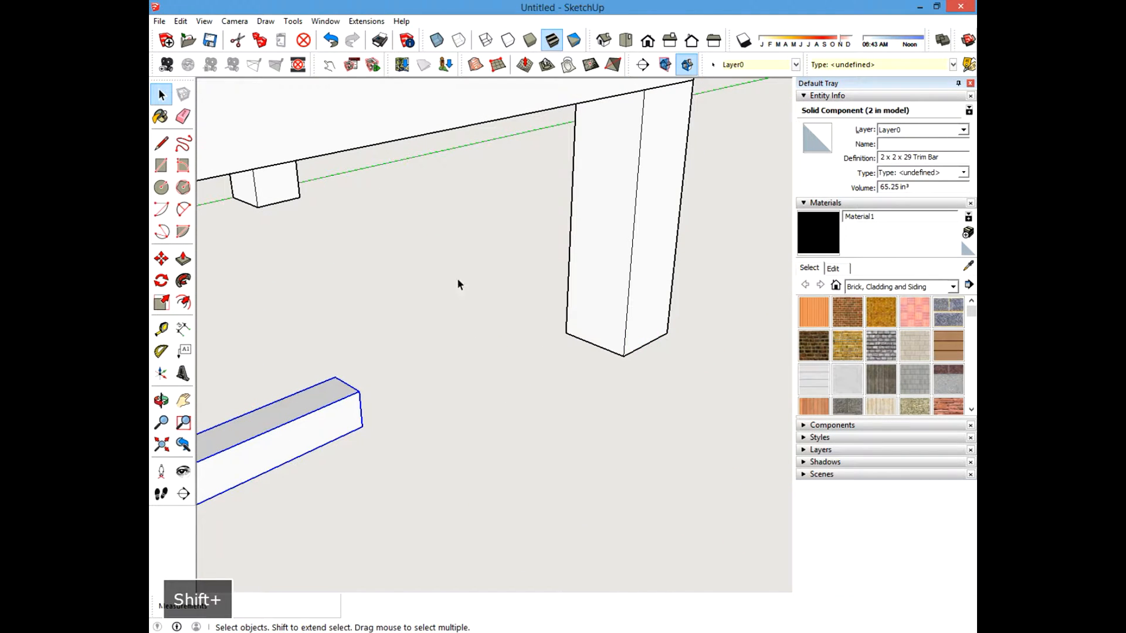
{"action": "left_click", "coordinate": [161, 329]}
{"action": "left_click", "coordinate": [627, 316]}
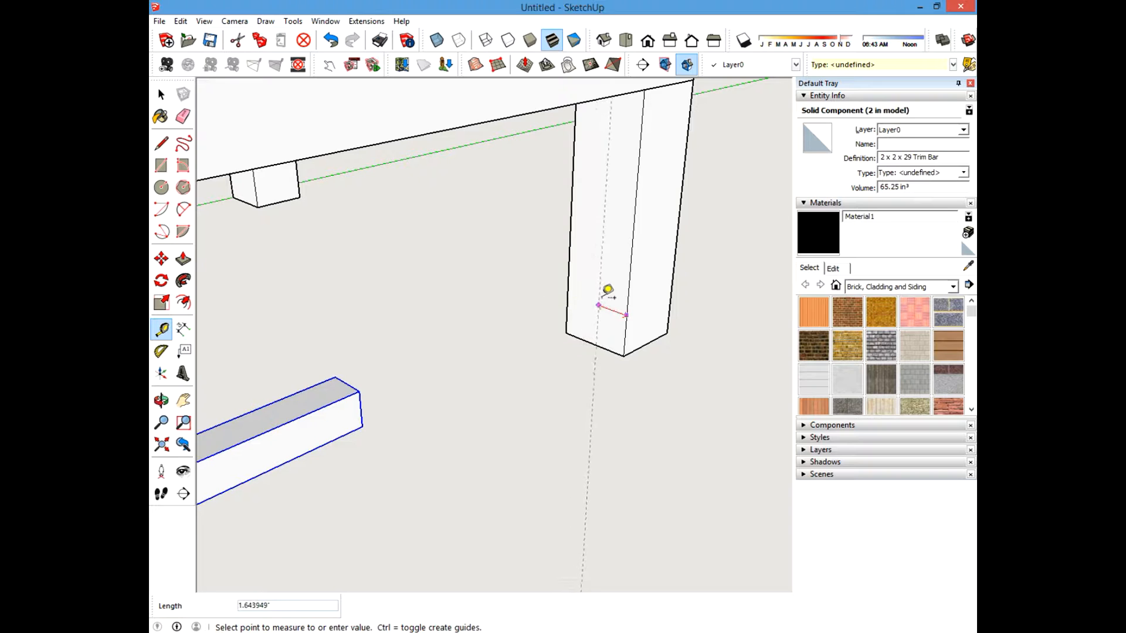
{"action": "left_click", "coordinate": [604, 338]}
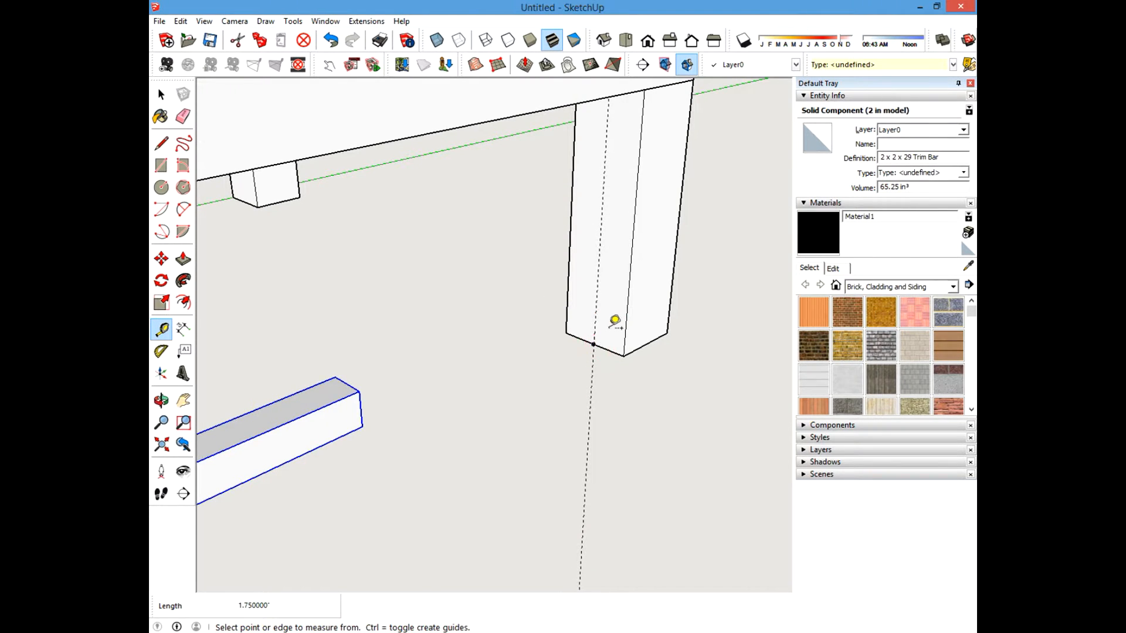
{"action": "scroll", "coordinate": [611, 319], "scroll_direction": "up", "scroll_amount": 1}
{"action": "left_click", "coordinate": [593, 290]}
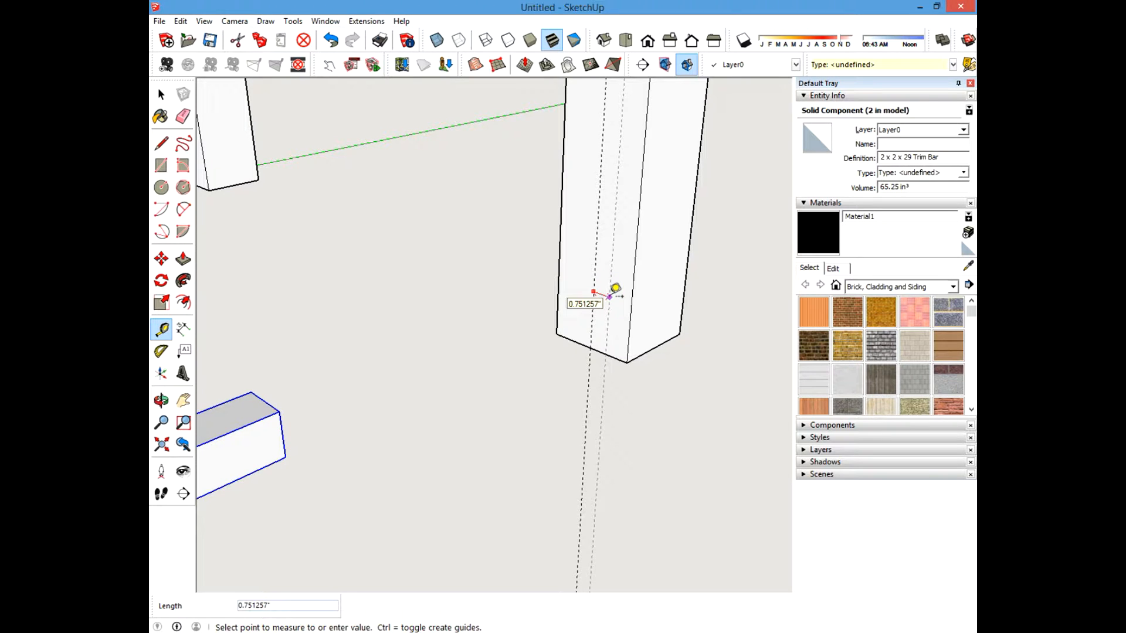
{"action": "type", "text": ".75"}
{"action": "key", "text": "Return"}
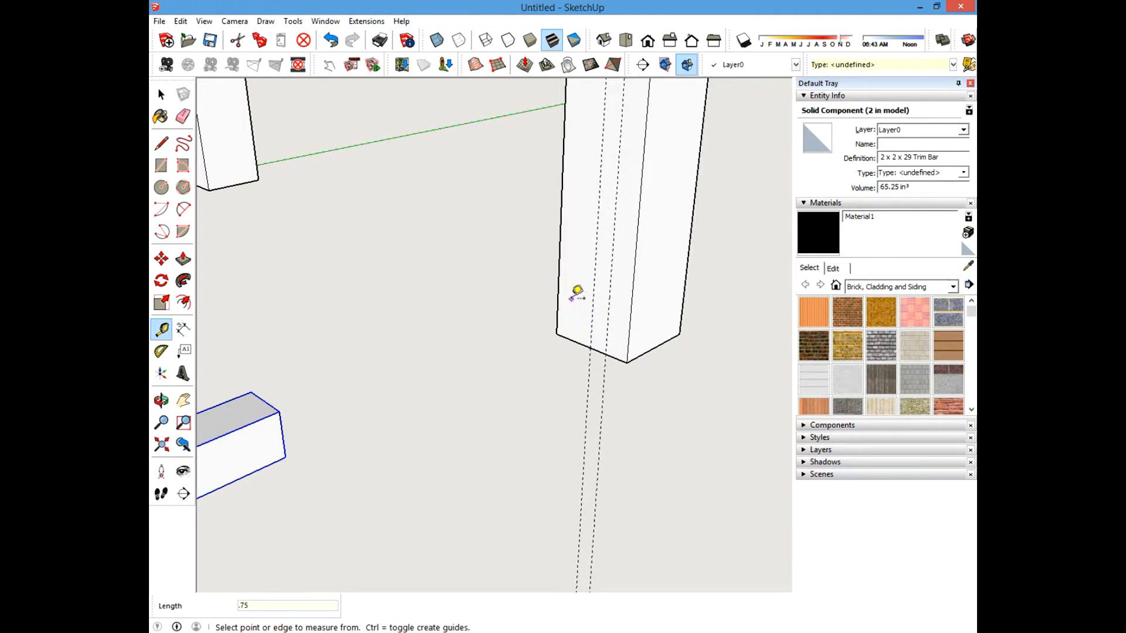
Add guides on the leg 2 inches above its bottom and 0.75 inch above that.
{"action": "left_click", "coordinate": [574, 340]}
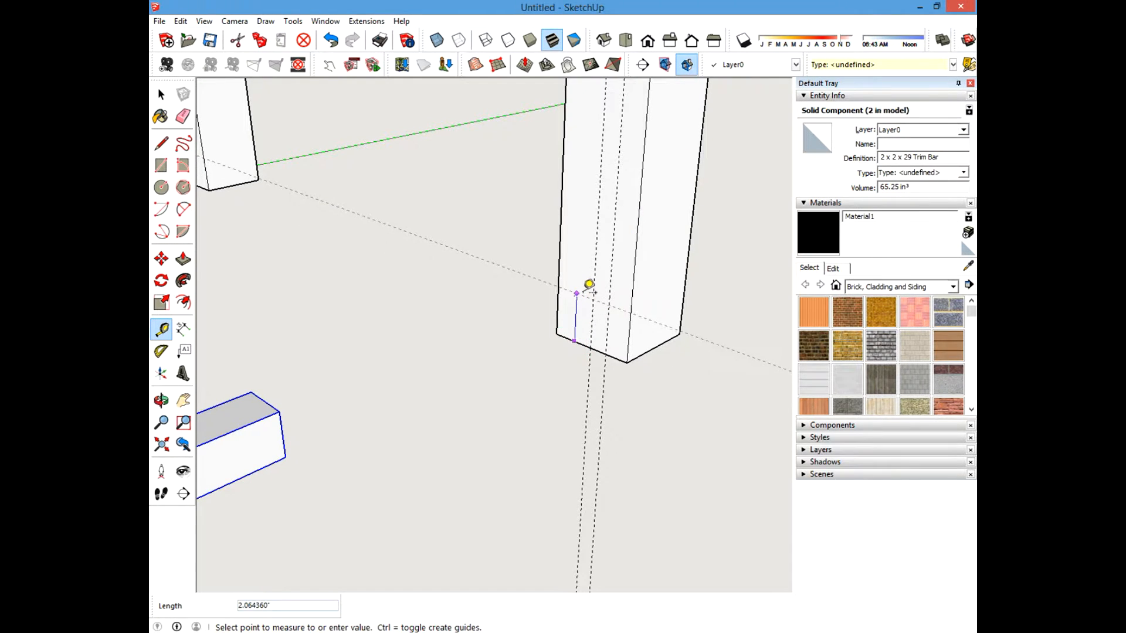
{"action": "type", "text": "2"}
{"action": "key", "text": "Return"}
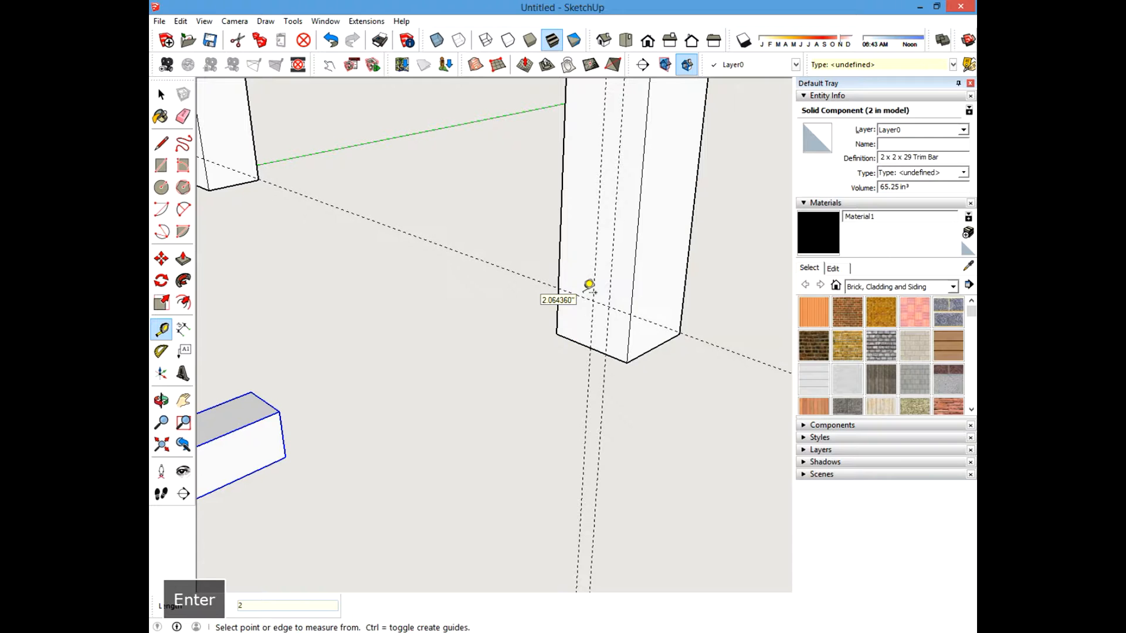
{"action": "left_click", "coordinate": [580, 296]}
{"action": "type", "text": ".75"}
{"action": "key", "text": "Return"}
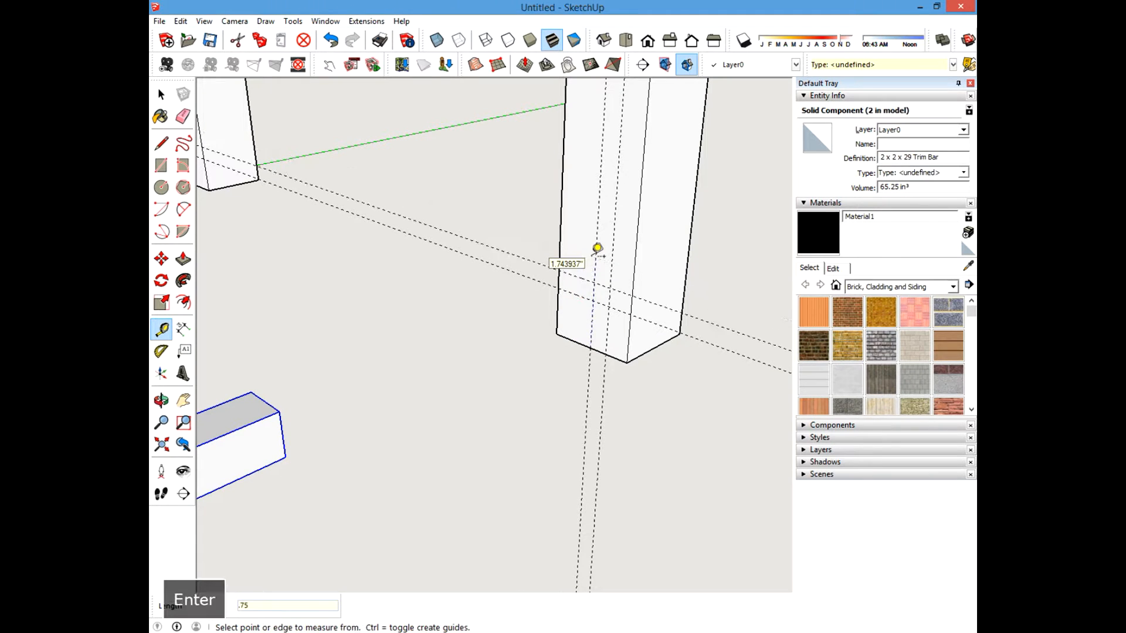
Move the trim bar so its corner snaps to the guide intersection on the front leg.
{"action": "left_click", "coordinate": [162, 93]}
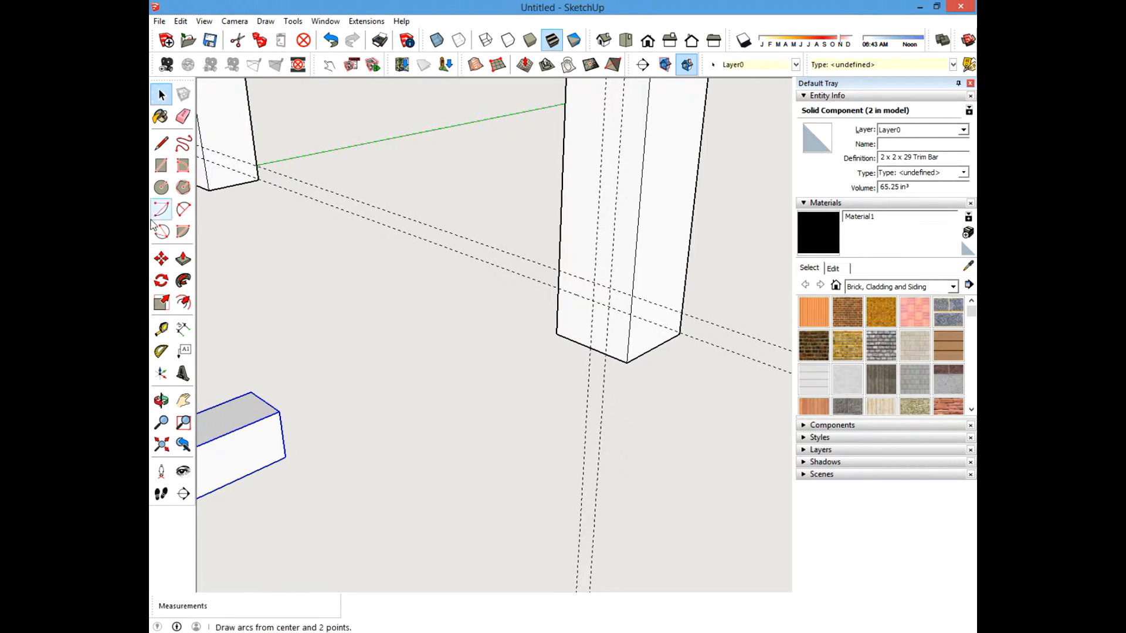
{"action": "left_click", "coordinate": [162, 258]}
{"action": "left_click", "coordinate": [280, 407]}
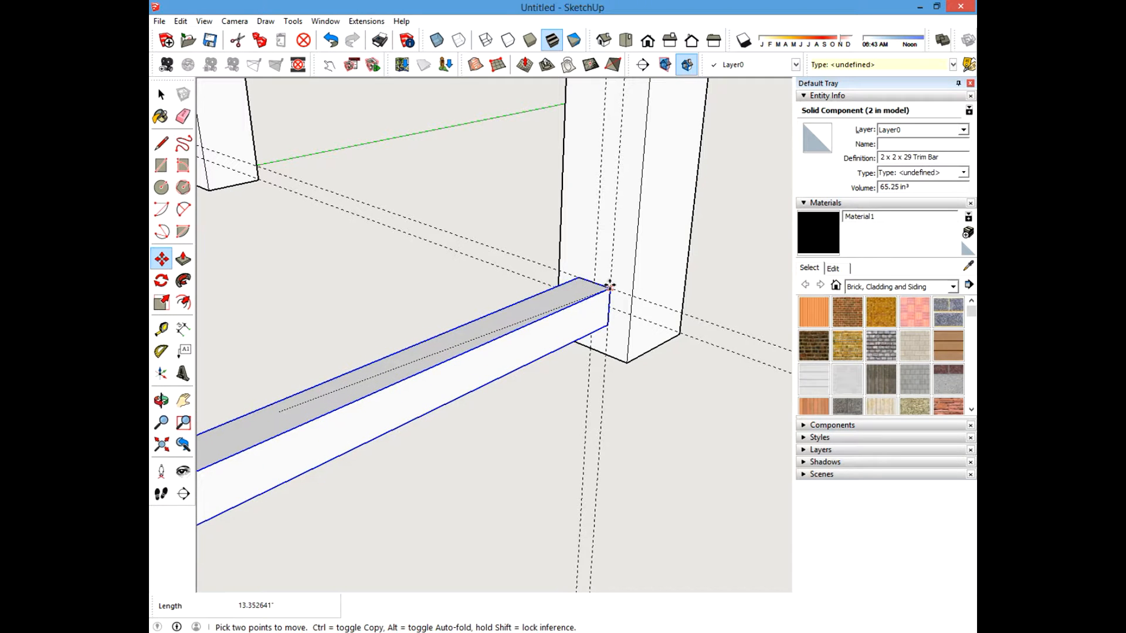
{"action": "left_click", "coordinate": [609, 286]}
Erase the construction guides around the front leg.
{"action": "left_click", "coordinate": [162, 94]}
{"action": "scroll", "coordinate": [425, 279], "scroll_direction": "down", "scroll_amount": 5}
{"action": "middle_click_drag", "start_coordinate": [271, 394], "coordinate": [475, 311], "text": "shift"}
{"action": "scroll", "coordinate": [651, 304], "scroll_direction": "up", "scroll_amount": 3}
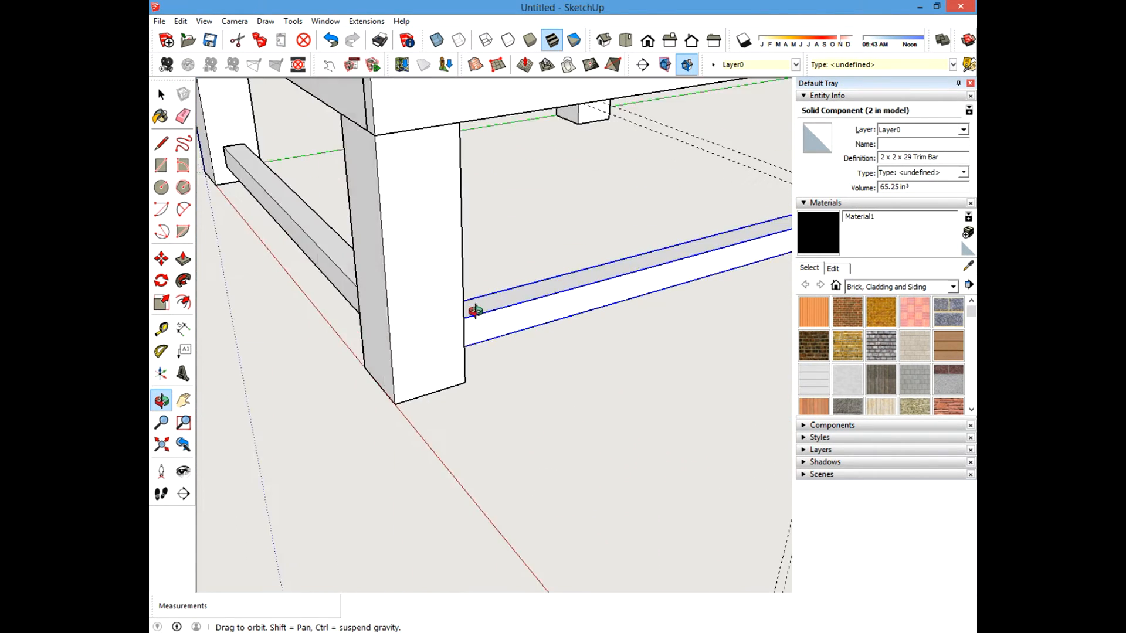
{"action": "scroll", "coordinate": [476, 311], "scroll_direction": "down", "scroll_amount": 4}
{"action": "middle_click_drag", "start_coordinate": [540, 322], "coordinate": [319, 344], "text": "shift"}
{"action": "left_click", "coordinate": [183, 116]}
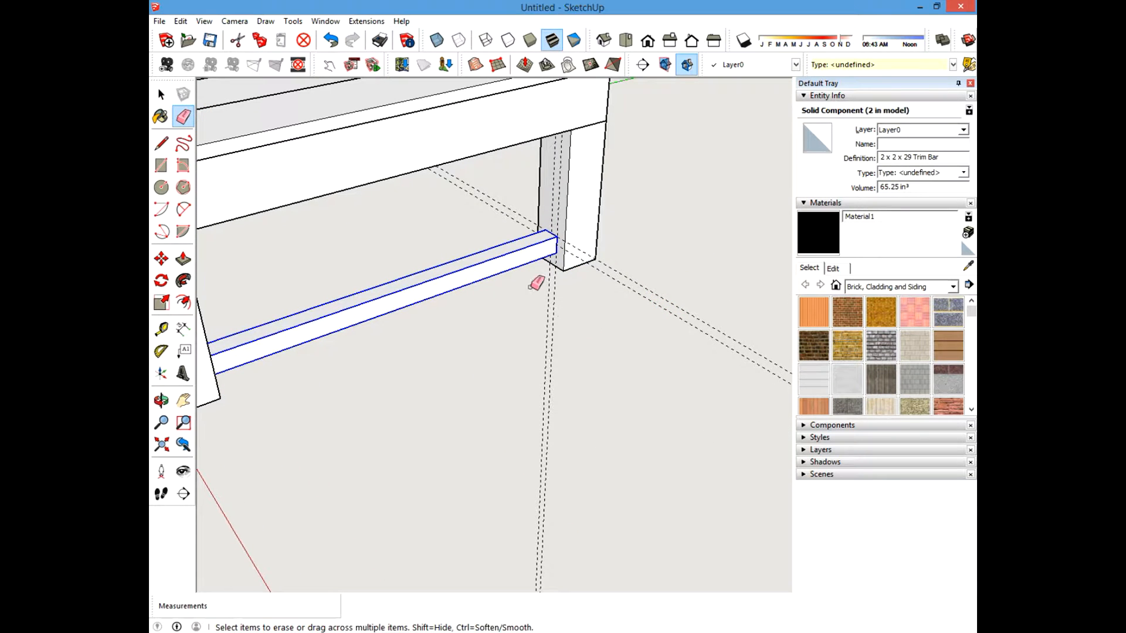
{"action": "mouse_move", "coordinate": [529, 287]}
{"action": "left_mouse_down"}
{"action": "mouse_move", "coordinate": [638, 266]}
{"action": "mouse_move", "coordinate": [639, 256]}
{"action": "left_mouse_up"}
Add a guide 0.75 inch in from the edge of the leg on the far side of the table.
{"action": "left_click", "coordinate": [162, 94]}
{"action": "scroll", "coordinate": [506, 377], "scroll_direction": "down", "scroll_amount": 4}
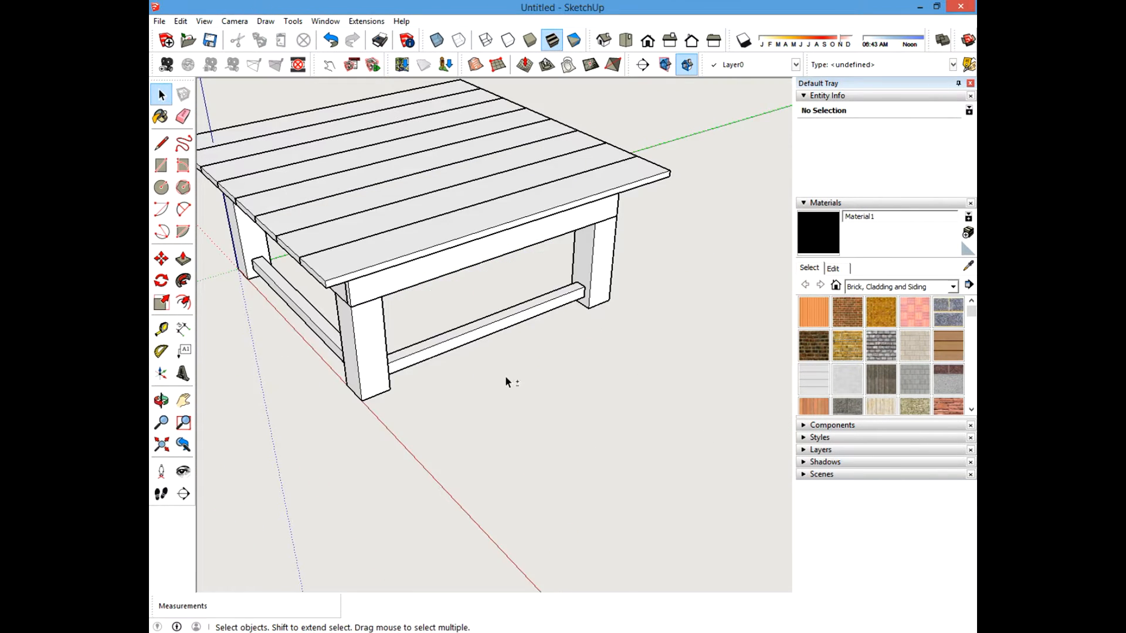
{"action": "middle_click_drag", "start_coordinate": [508, 383], "coordinate": [577, 339]}
{"action": "left_click_drag", "start_coordinate": [758, 339], "coordinate": [696, 351]}
{"action": "key", "text": "space"}
{"action": "middle_click_drag", "start_coordinate": [696, 352], "coordinate": [523, 365]}
{"action": "scroll", "coordinate": [534, 323], "scroll_direction": "up", "scroll_amount": 10}
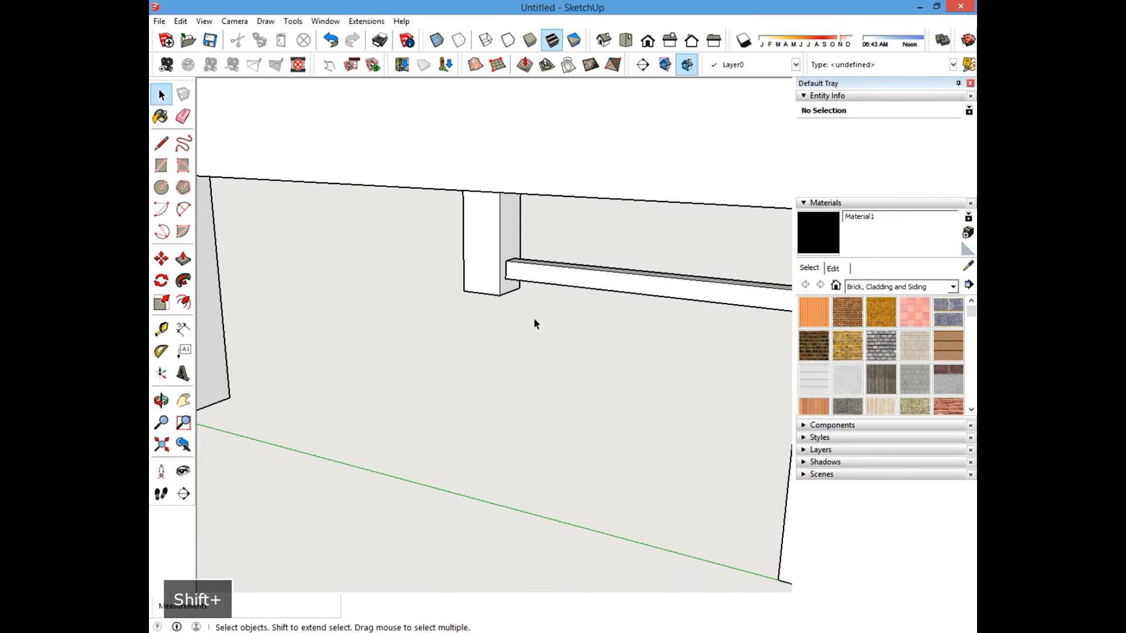
{"action": "left_click", "coordinate": [162, 329]}
{"action": "scroll", "coordinate": [378, 259], "scroll_direction": "up", "scroll_amount": 2}
{"action": "left_click", "coordinate": [489, 266]}
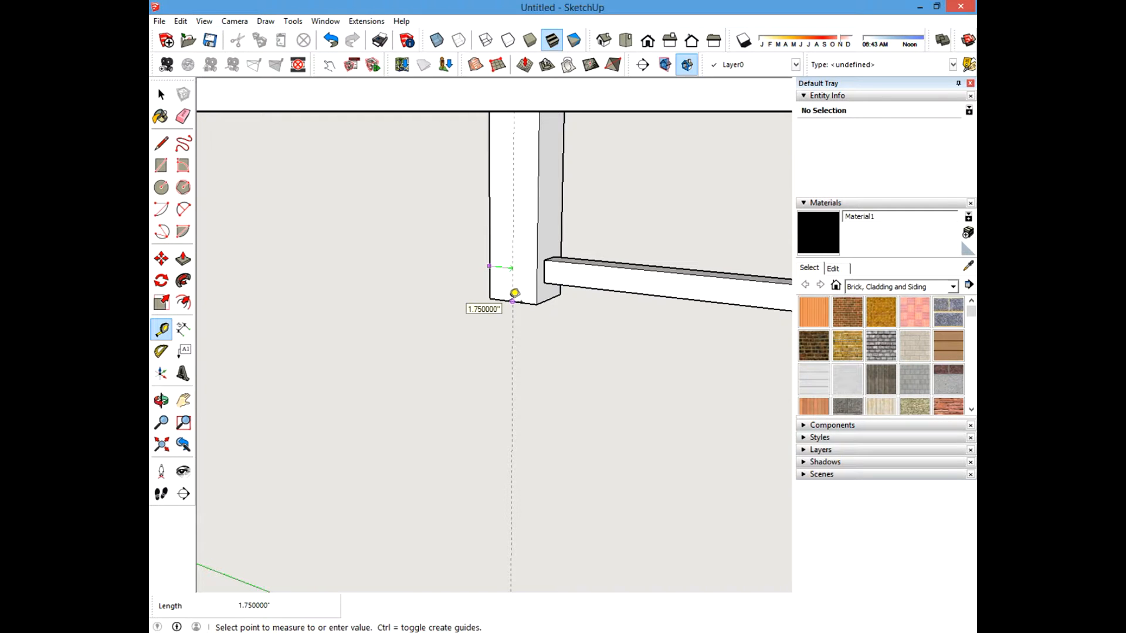
{"action": "left_click", "coordinate": [514, 293]}
{"action": "left_click", "coordinate": [512, 268]}
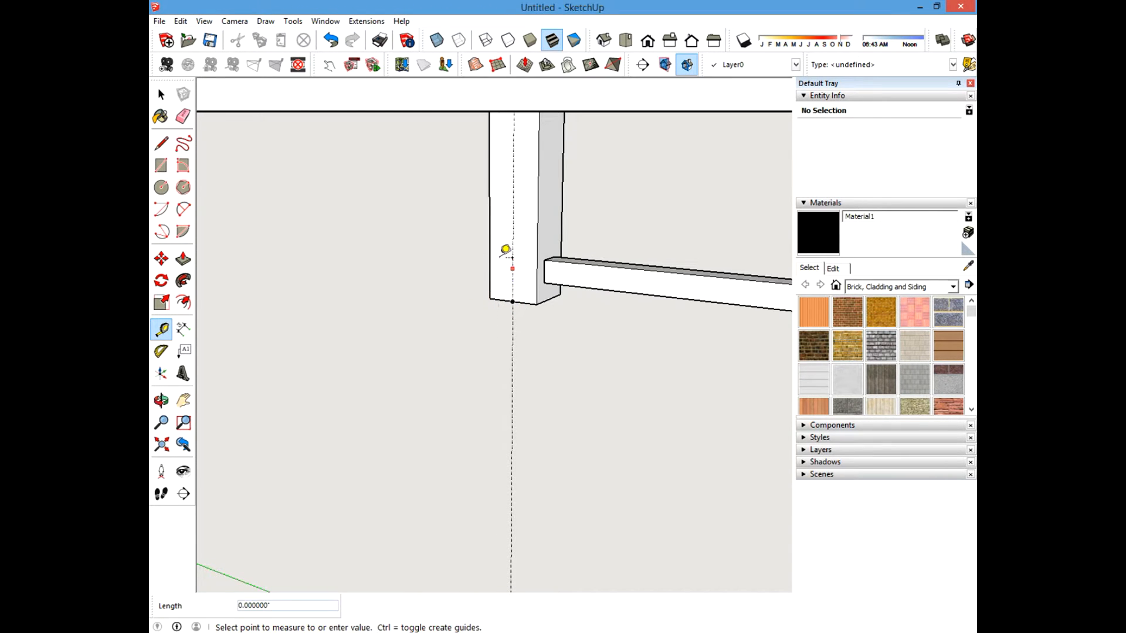
{"action": "type", "text": ".75"}
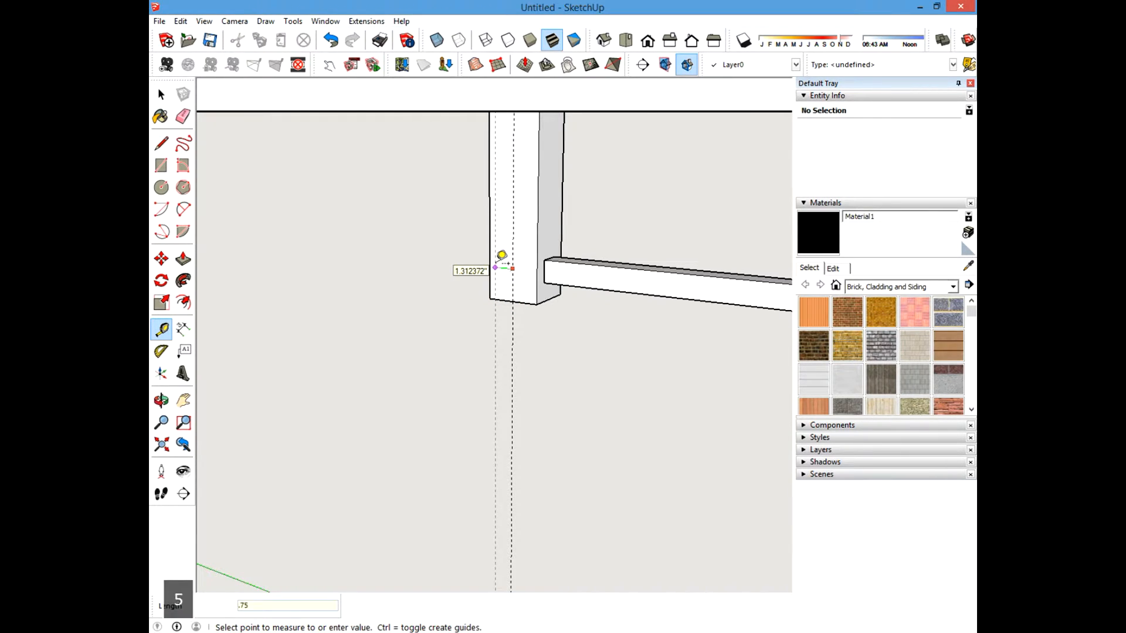
{"action": "key", "text": "Return"}
Copy the side trim bar across to the opposite pair of legs, snapping its end to the guide on the leg.
{"action": "left_click", "coordinate": [161, 94]}
{"action": "scroll", "coordinate": [451, 333], "scroll_direction": "down", "scroll_amount": 5}
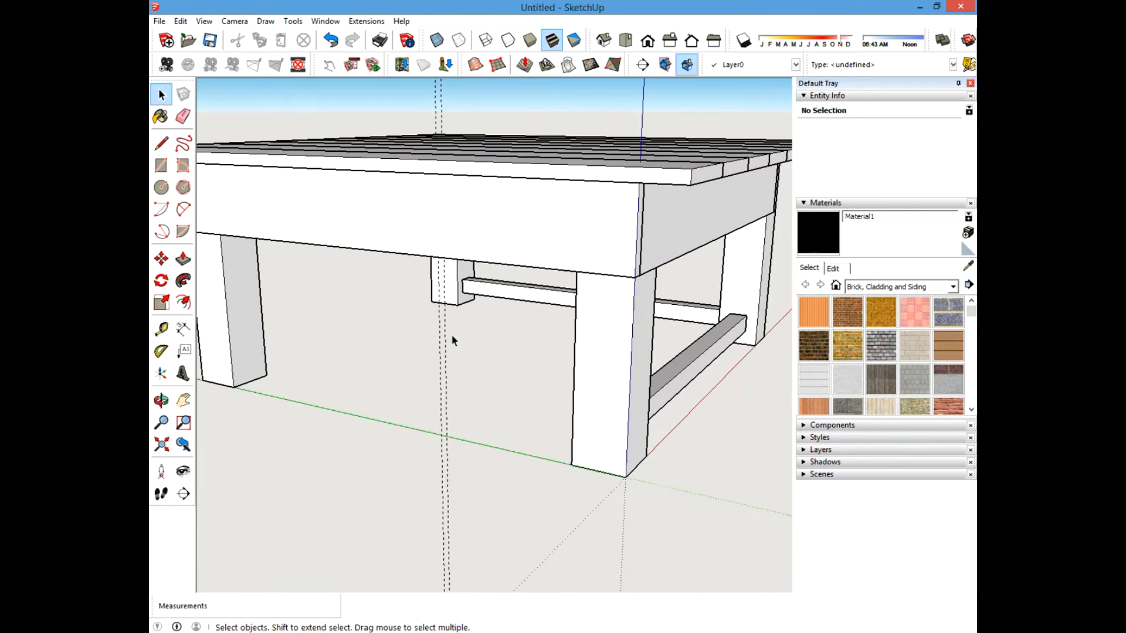
{"action": "scroll", "coordinate": [393, 341], "scroll_direction": "up", "scroll_amount": 1}
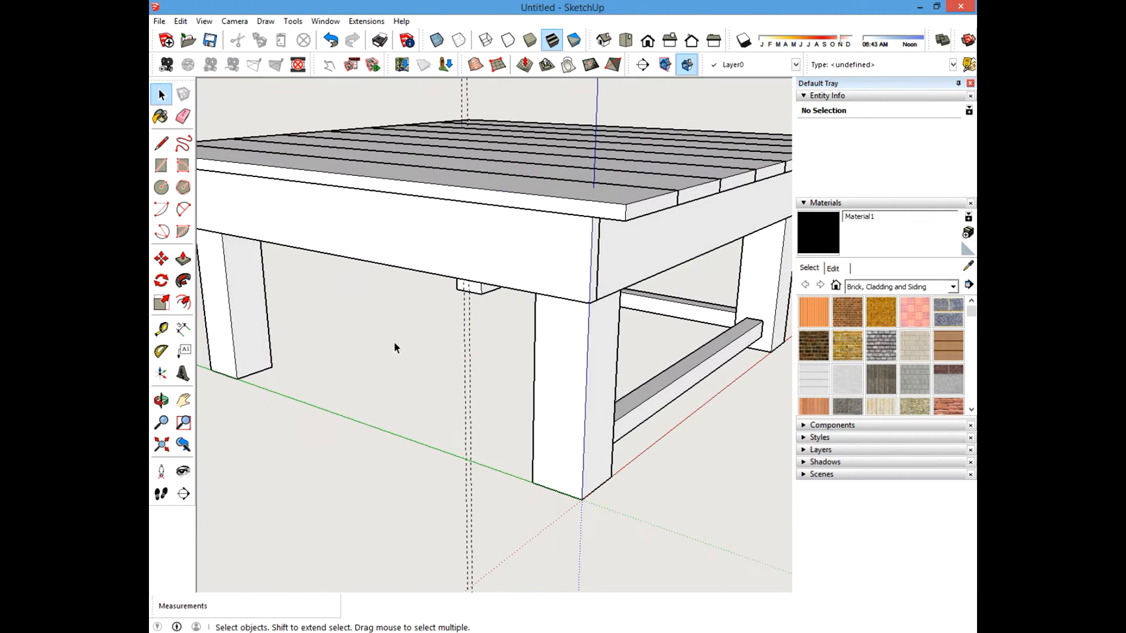
{"action": "left_click", "coordinate": [161, 259]}
{"action": "left_click", "coordinate": [161, 94]}
{"action": "left_click", "coordinate": [681, 368]}
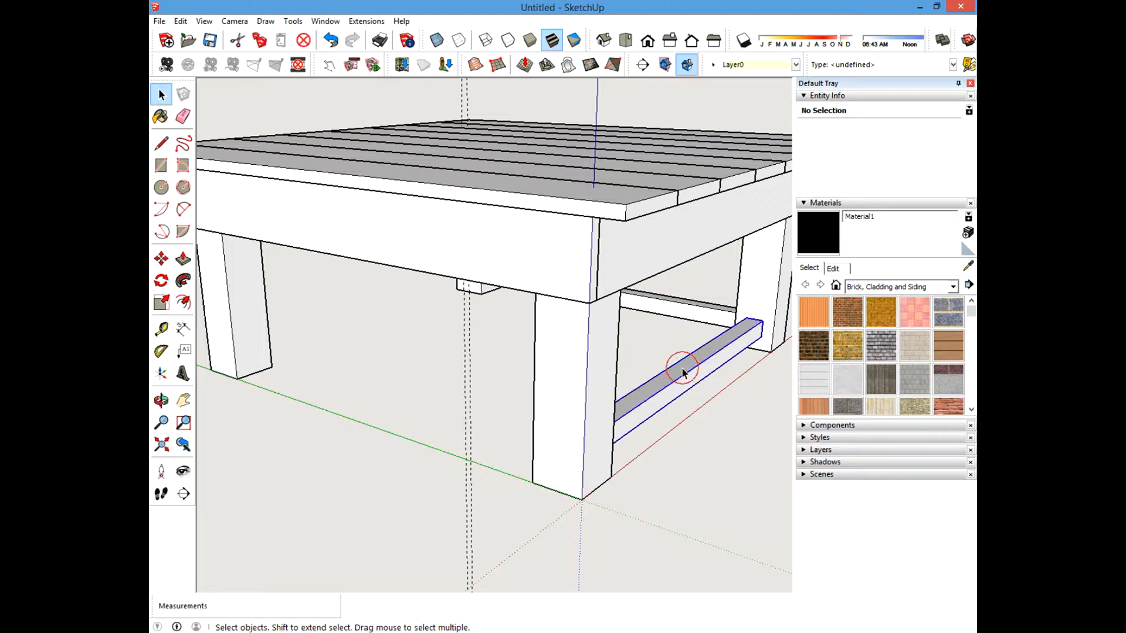
{"action": "left_click", "coordinate": [161, 258]}
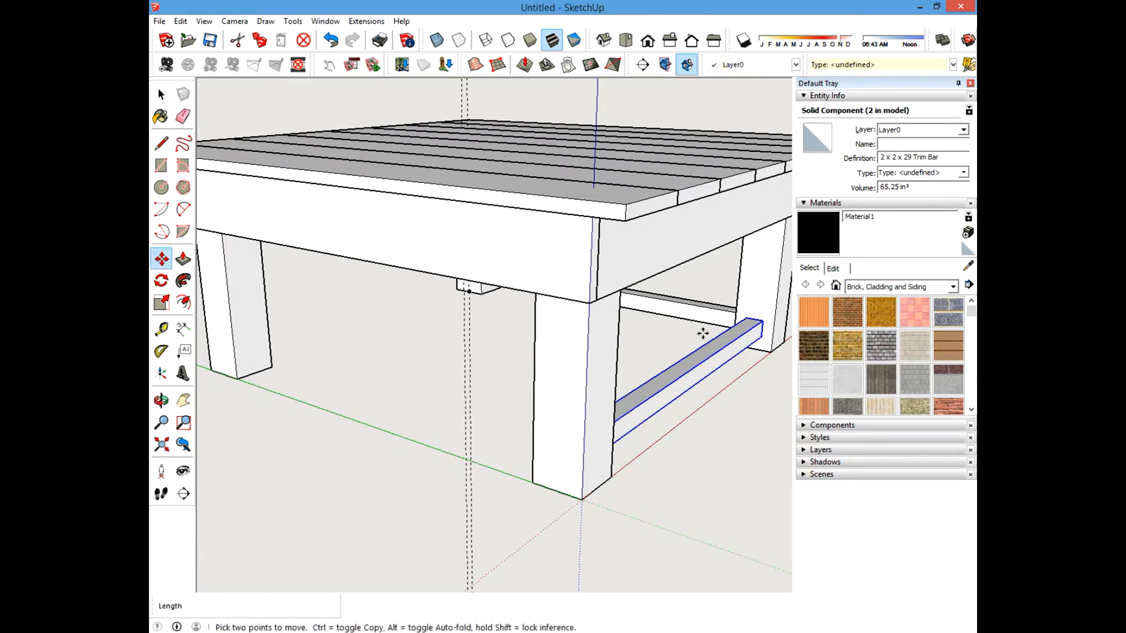
{"action": "key", "text": "ctrl"}
{"action": "left_click", "coordinate": [747, 320]}
{"action": "scroll", "coordinate": [674, 381], "scroll_direction": "up", "scroll_amount": 4}
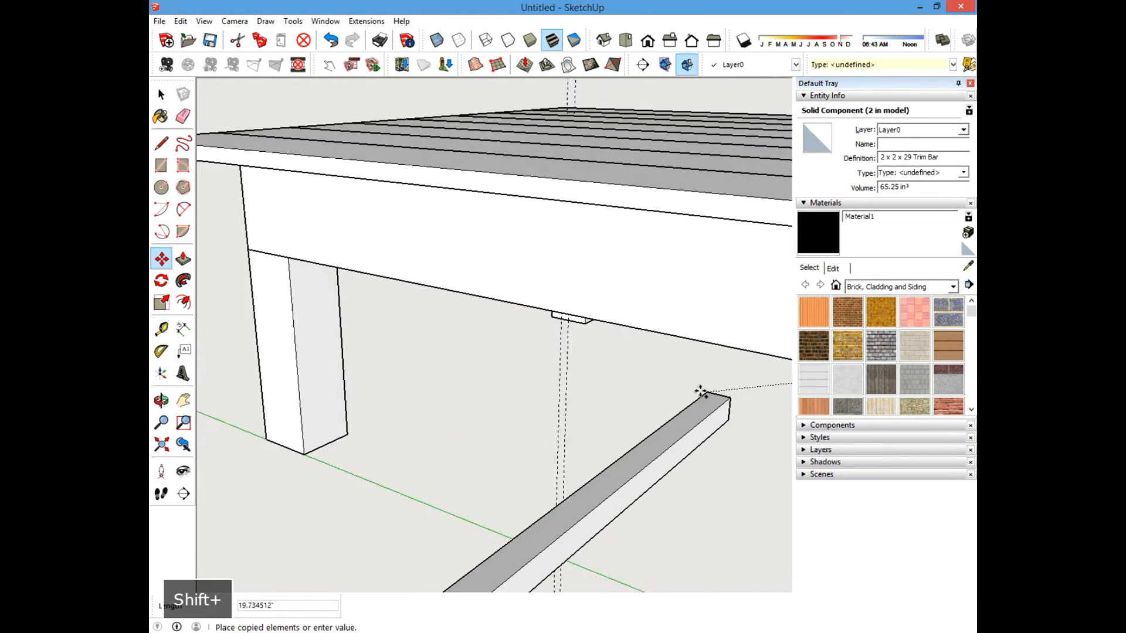
{"action": "middle_click_drag", "start_coordinate": [701, 392], "coordinate": [657, 346]}
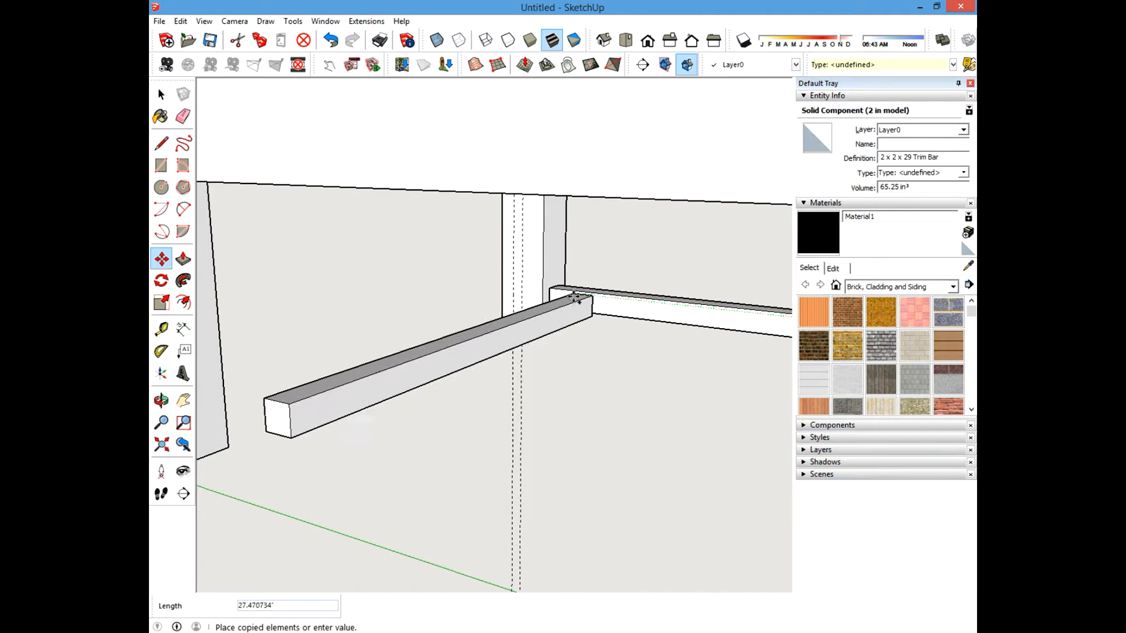
{"action": "middle_click_drag", "start_coordinate": [528, 291], "coordinate": [612, 313]}
{"action": "middle_click_drag", "start_coordinate": [707, 319], "coordinate": [458, 307]}
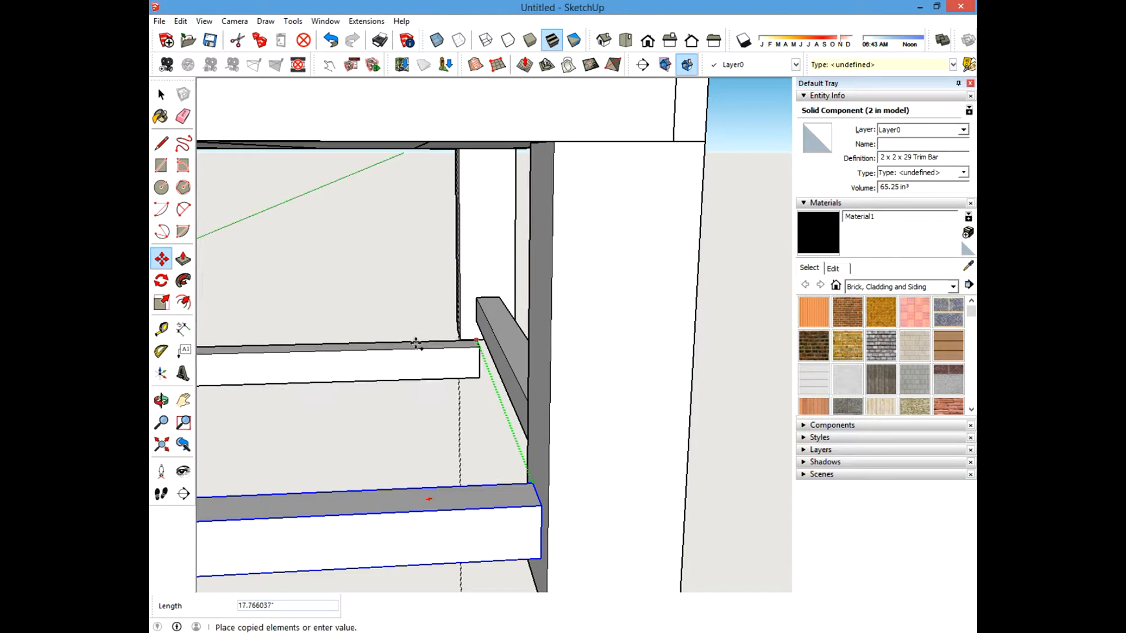
{"action": "middle_click_drag", "start_coordinate": [397, 334], "coordinate": [502, 334], "text": "shift"}
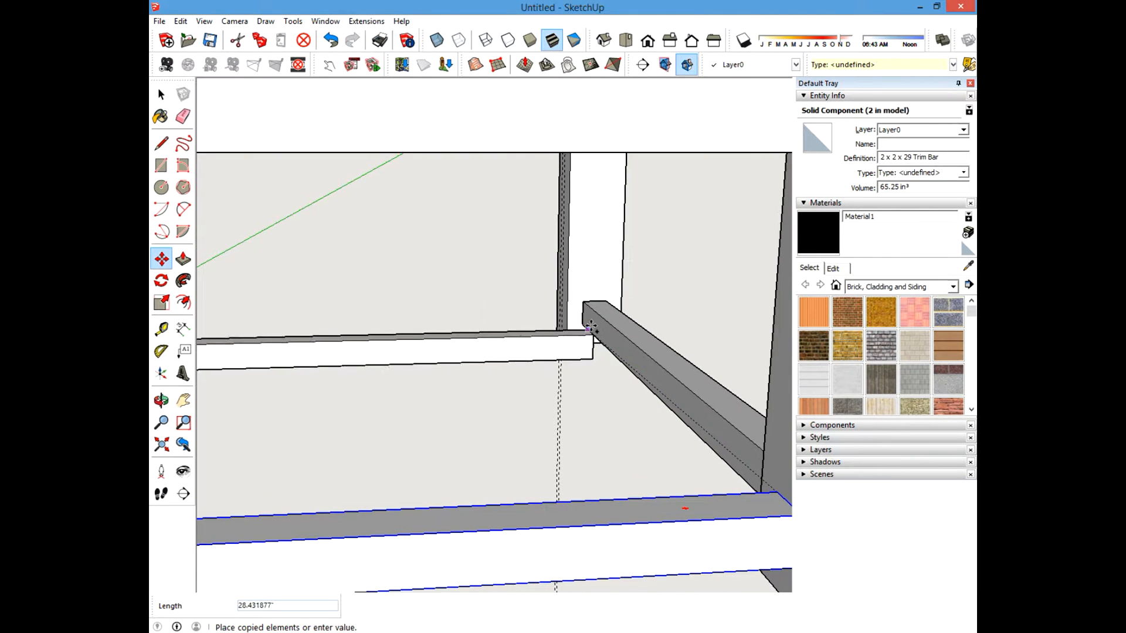
{"action": "middle_click_drag", "start_coordinate": [588, 322], "coordinate": [721, 351]}
{"action": "scroll", "coordinate": [571, 330], "scroll_direction": "up", "scroll_amount": 3}
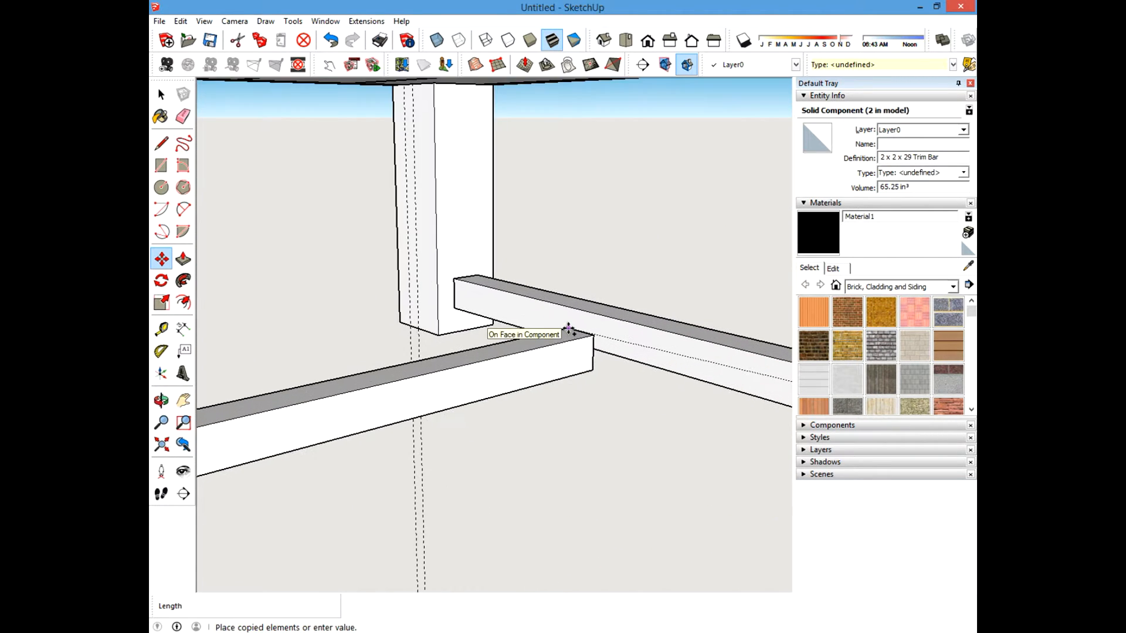
{"action": "scroll", "coordinate": [569, 329], "scroll_direction": "up", "scroll_amount": 1}
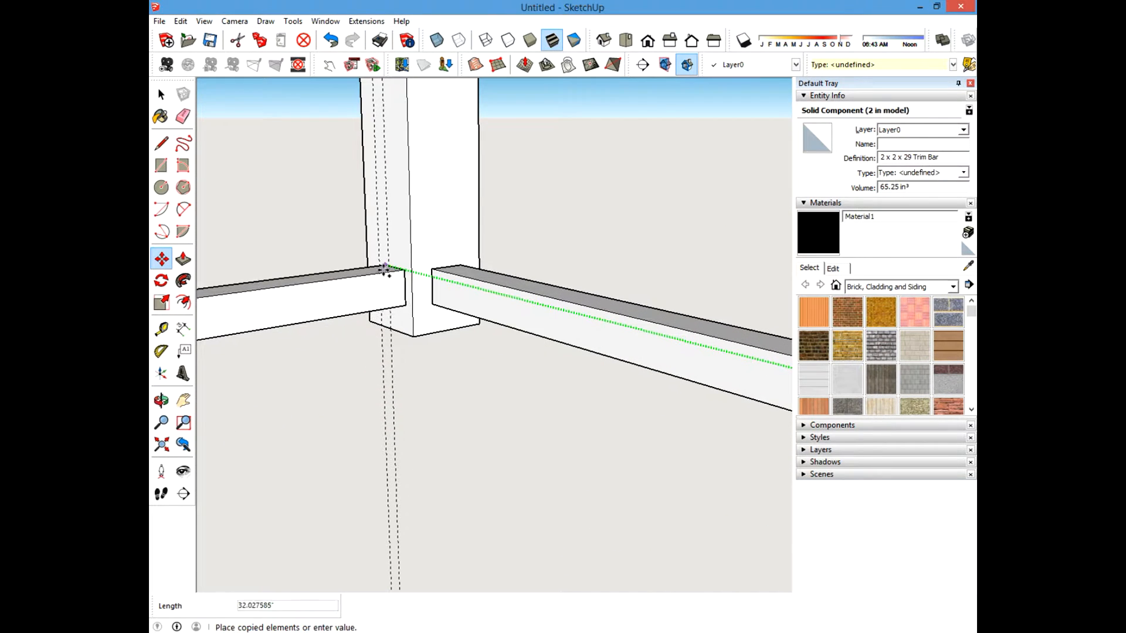
{"action": "scroll", "coordinate": [380, 261], "scroll_direction": "up", "scroll_amount": 2}
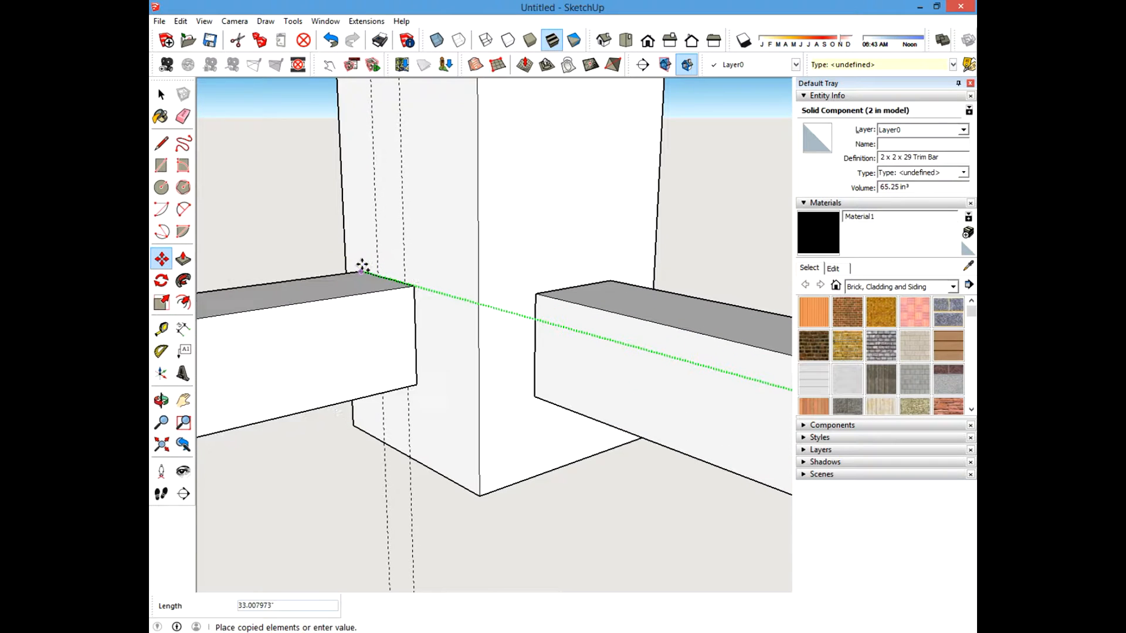
{"action": "left_click", "coordinate": [377, 258]}
{"action": "scroll", "coordinate": [430, 285], "scroll_direction": "down", "scroll_amount": 2}
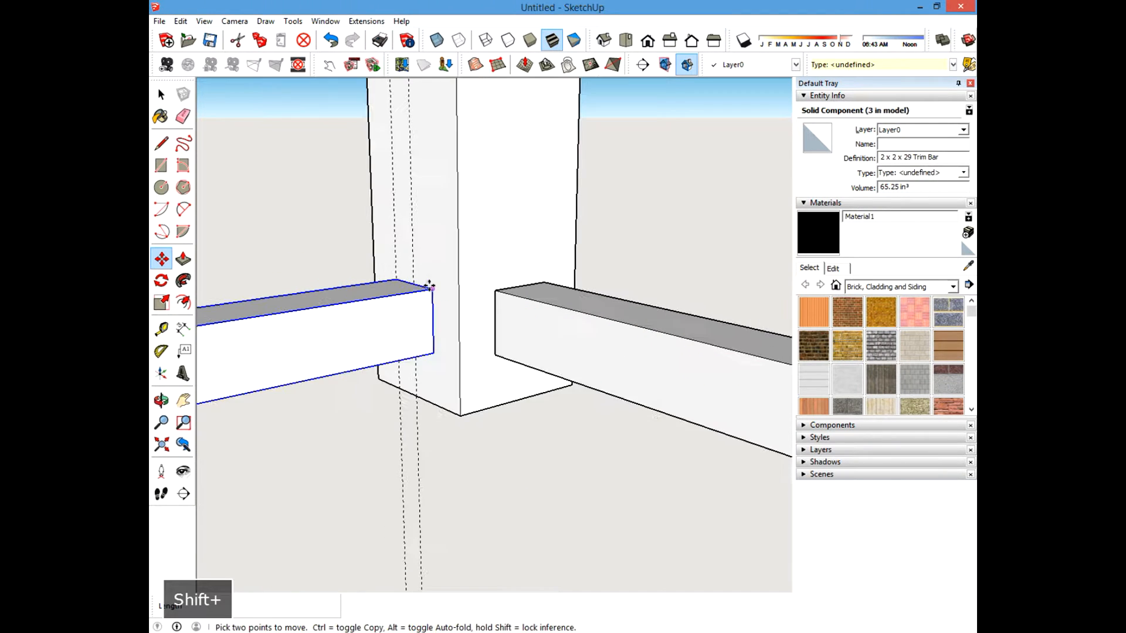
Erase the construction guides on the far-side leg.
{"action": "left_click", "coordinate": [161, 93]}
{"action": "middle_click_drag", "start_coordinate": [510, 226], "coordinate": [580, 227]}
{"action": "scroll", "coordinate": [450, 293], "scroll_direction": "down", "scroll_amount": 4}
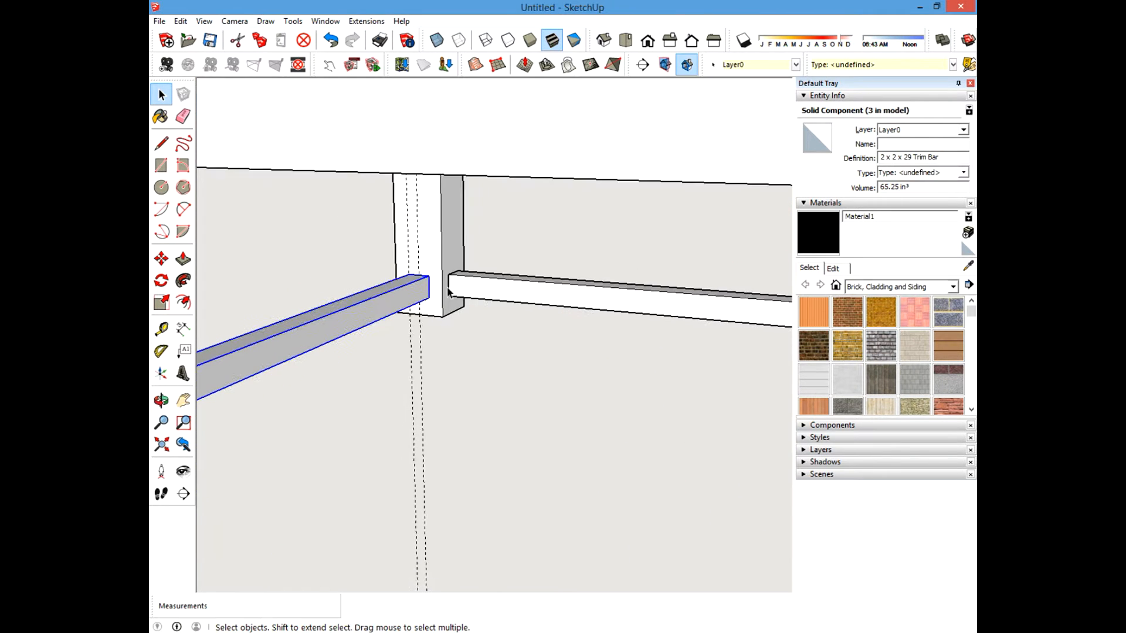
{"action": "scroll", "coordinate": [448, 291], "scroll_direction": "down", "scroll_amount": 1}
{"action": "left_click", "coordinate": [183, 116]}
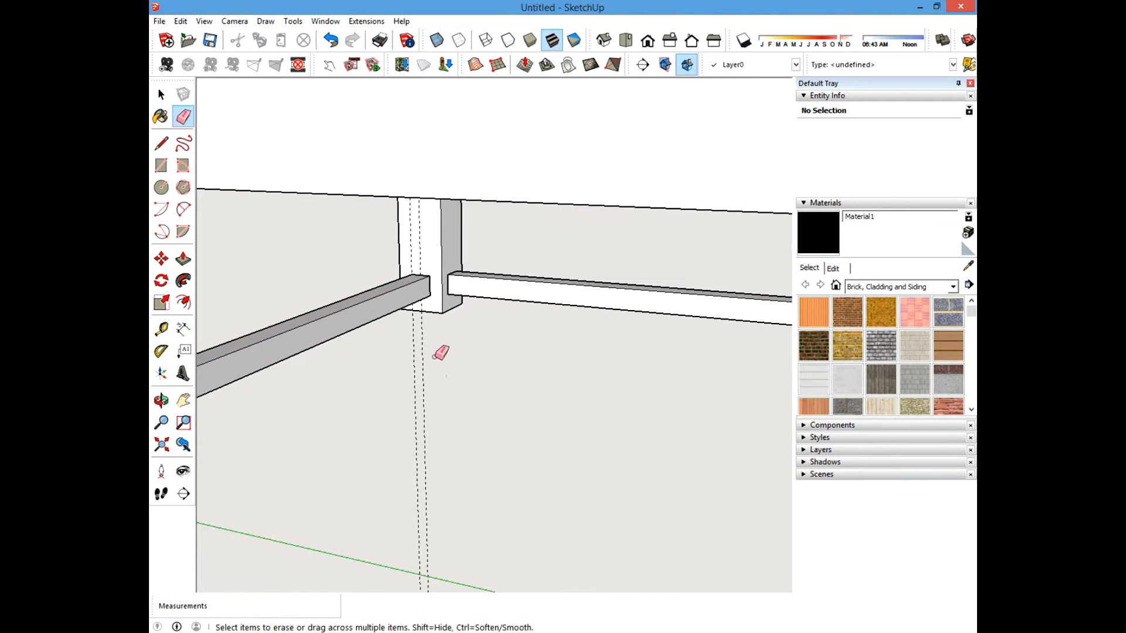
{"action": "left_click_drag", "start_coordinate": [435, 356], "coordinate": [408, 346]}
{"action": "scroll", "coordinate": [440, 331], "scroll_direction": "down", "scroll_amount": 6}
{"action": "middle_click_drag", "start_coordinate": [444, 330], "coordinate": [378, 387]}
{"action": "middle_click_drag", "start_coordinate": [263, 376], "coordinate": [389, 422], "text": "shift"}
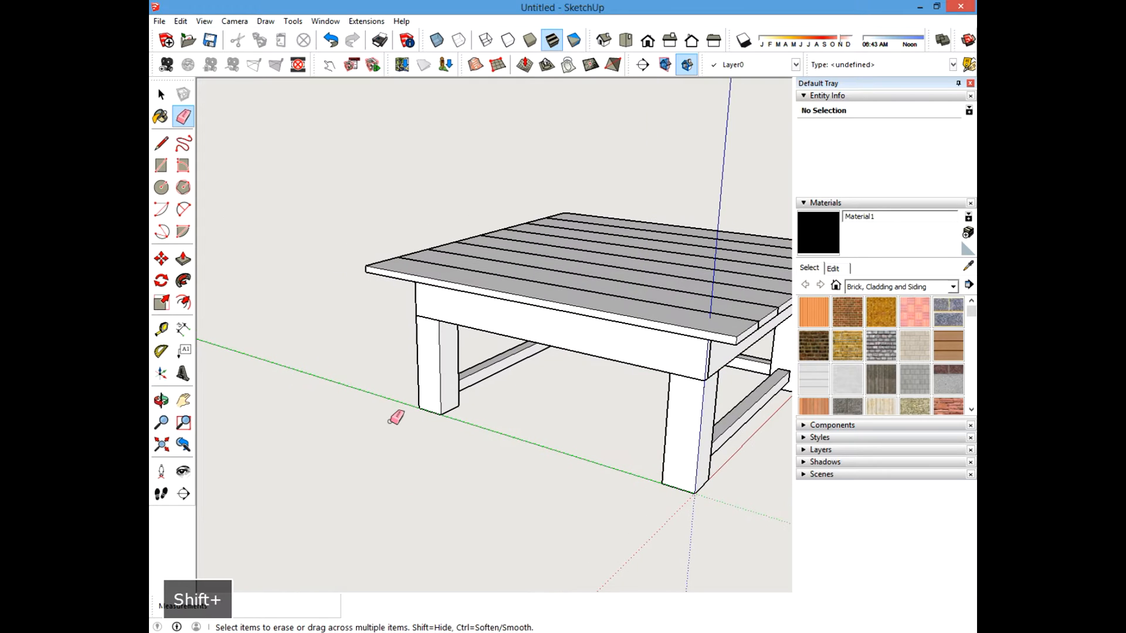
{"action": "key", "text": "t"}
{"action": "scroll", "coordinate": [533, 452], "scroll_direction": "up", "scroll_amount": 5}
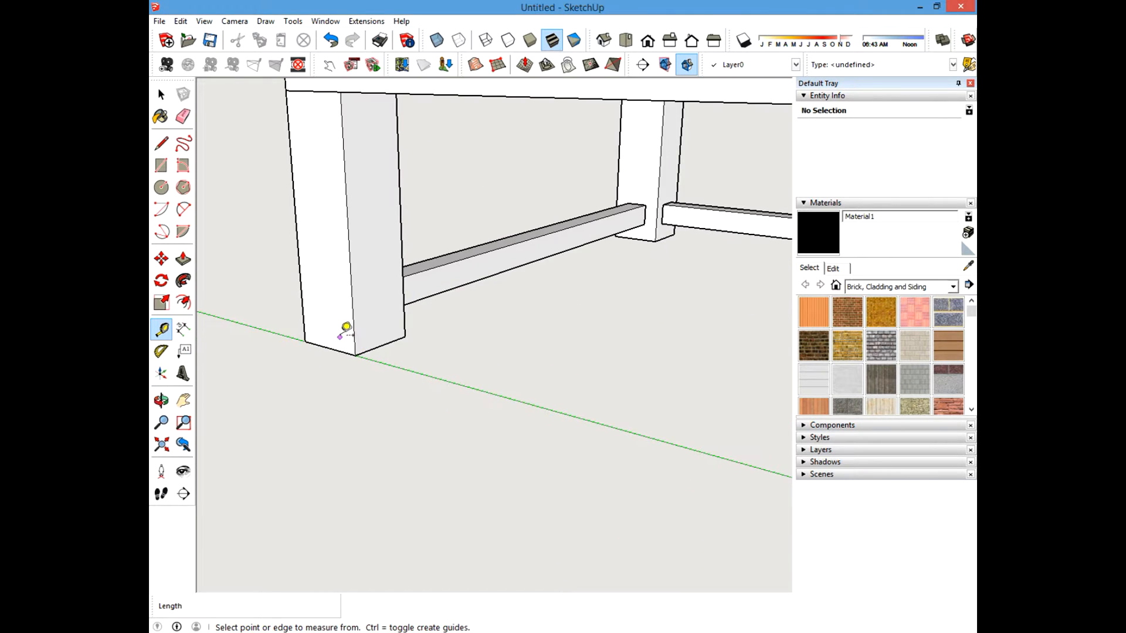
{"action": "left_click", "coordinate": [353, 328]}
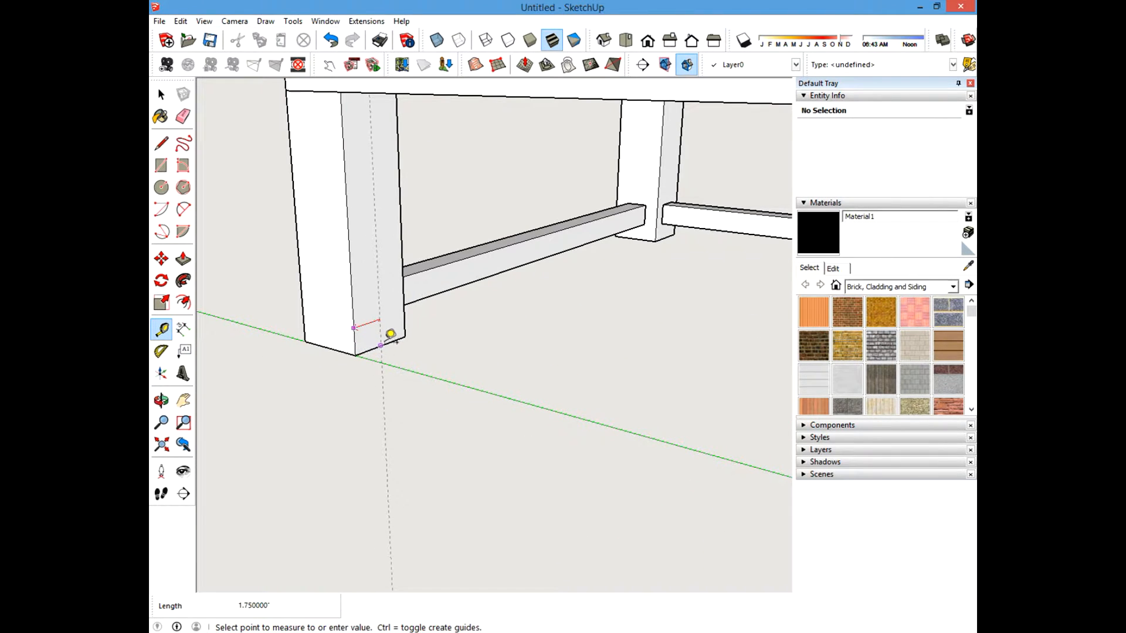
{"action": "left_click", "coordinate": [382, 335]}
{"action": "key", "text": "ctrl+z"}
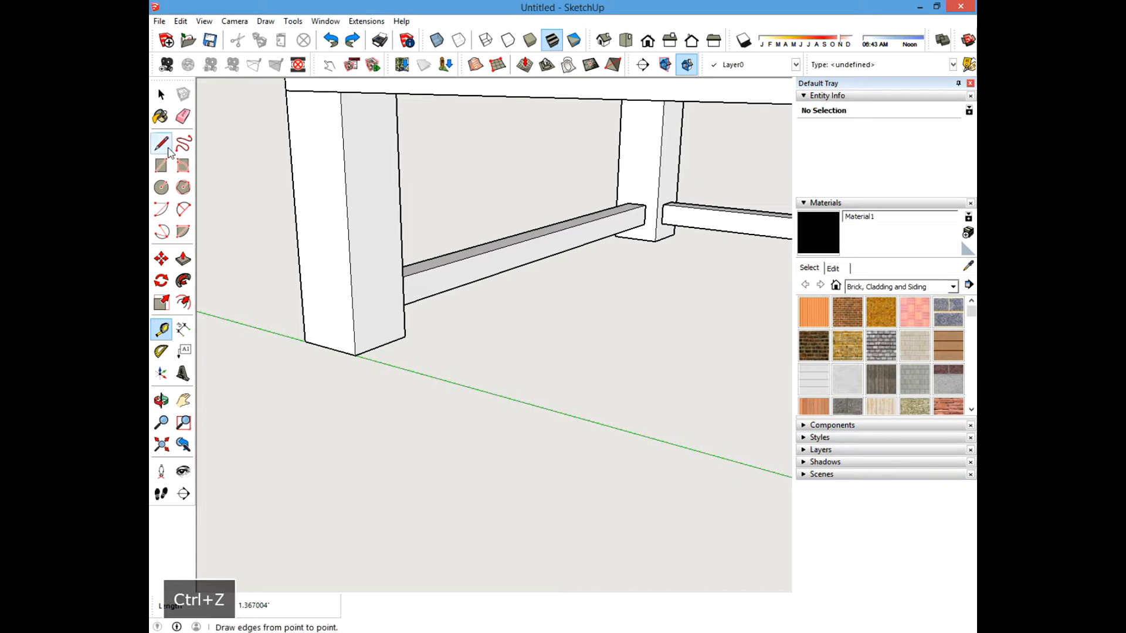
Add a guide 1.75 inches in from the front leg's edge and a second guide 0.75 inch beyond it.
{"action": "left_click", "coordinate": [353, 328]}
{"action": "type", "text": "1.750000\""}
{"action": "key", "text": "Return"}
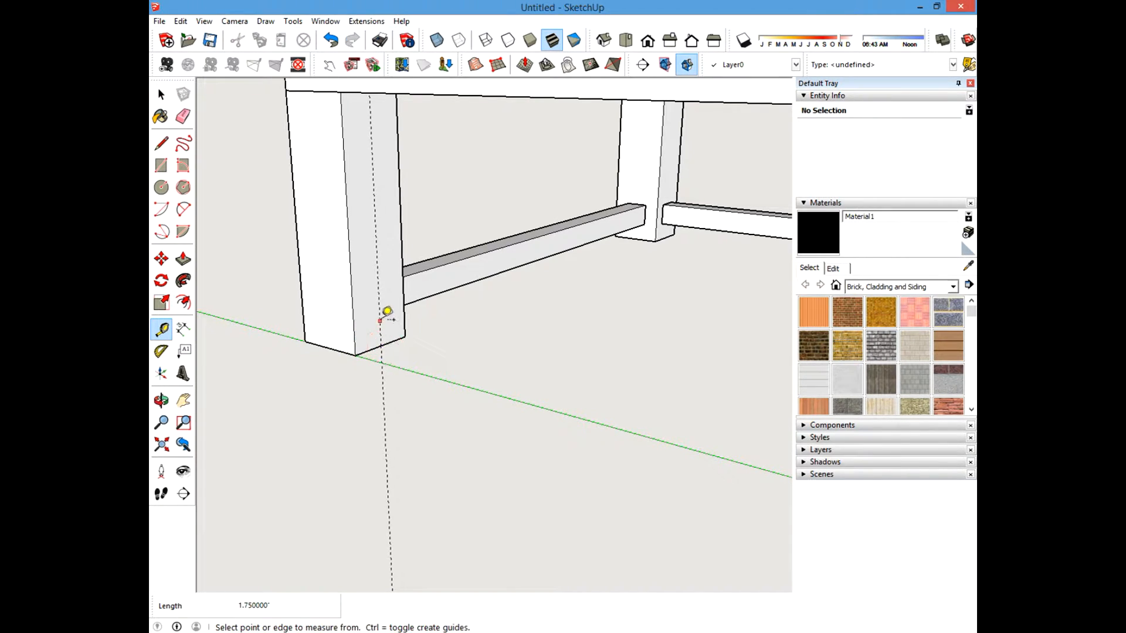
{"action": "left_click", "coordinate": [380, 320]}
{"action": "type", "text": ".75"}
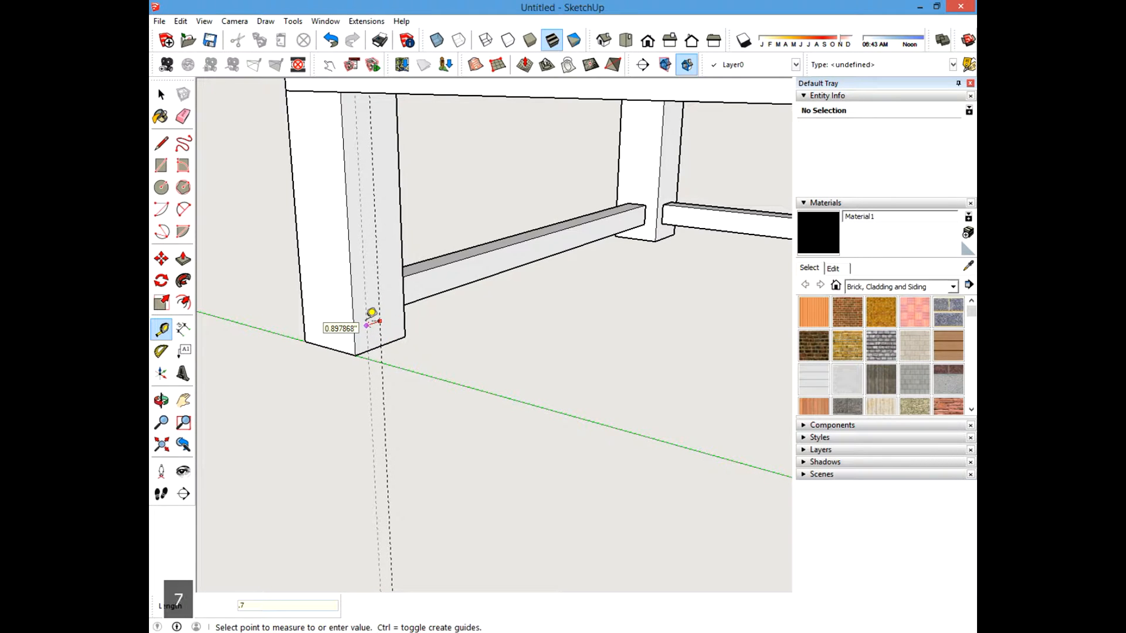
{"action": "key", "text": "Return"}
Copy the side trim bar to the front pair of legs, snapping its end to the new guide on the leg.
{"action": "left_click", "coordinate": [161, 94]}
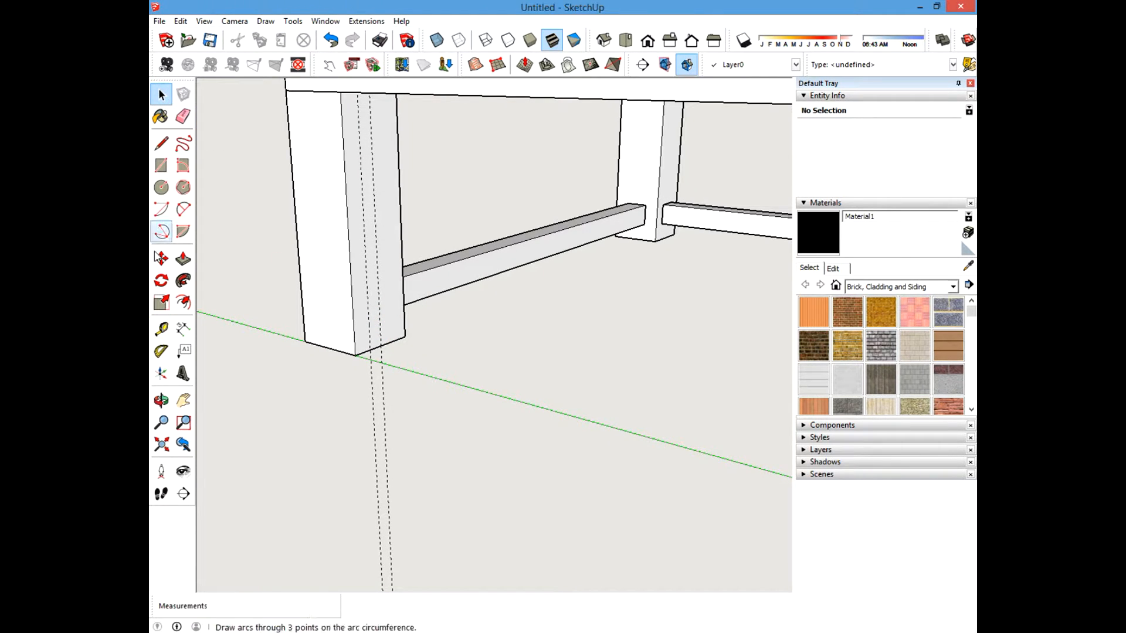
{"action": "left_click", "coordinate": [161, 258]}
{"action": "middle_click_drag", "start_coordinate": [607, 272], "coordinate": [587, 270]}
{"action": "left_click", "coordinate": [682, 205]}
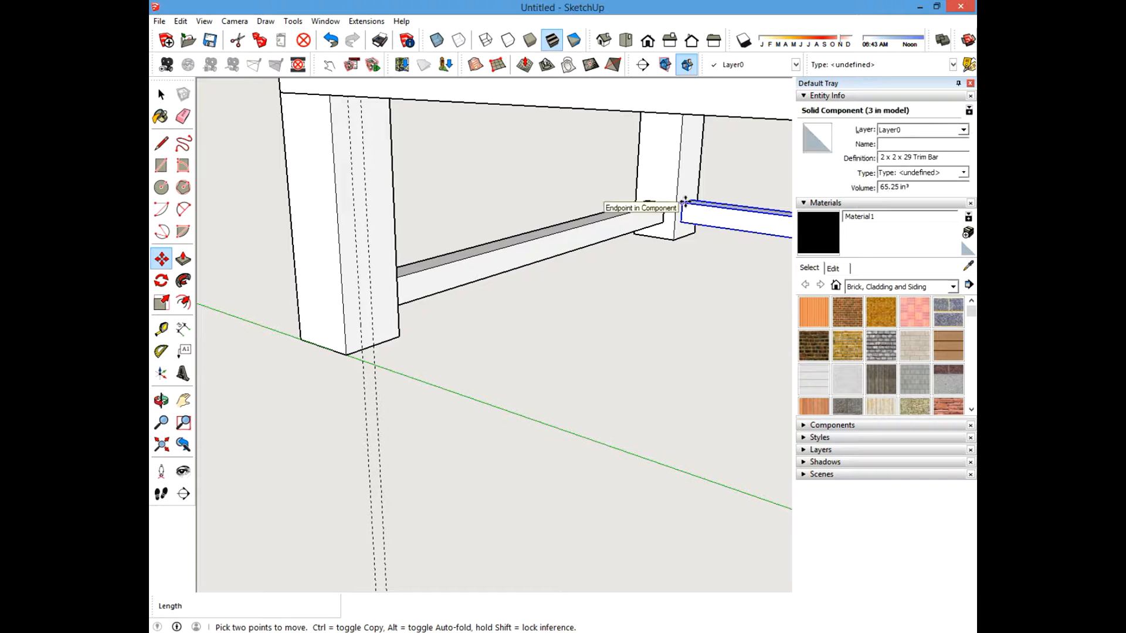
{"action": "key", "text": "ctrl"}
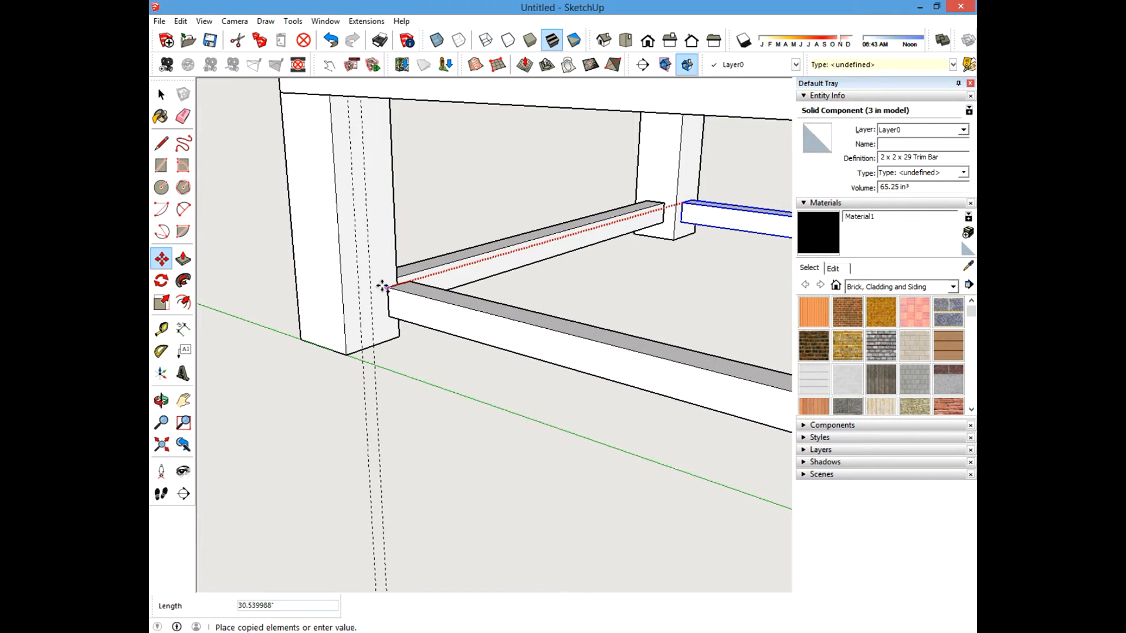
{"action": "left_click", "coordinate": [359, 282]}
{"action": "key", "text": "space"}
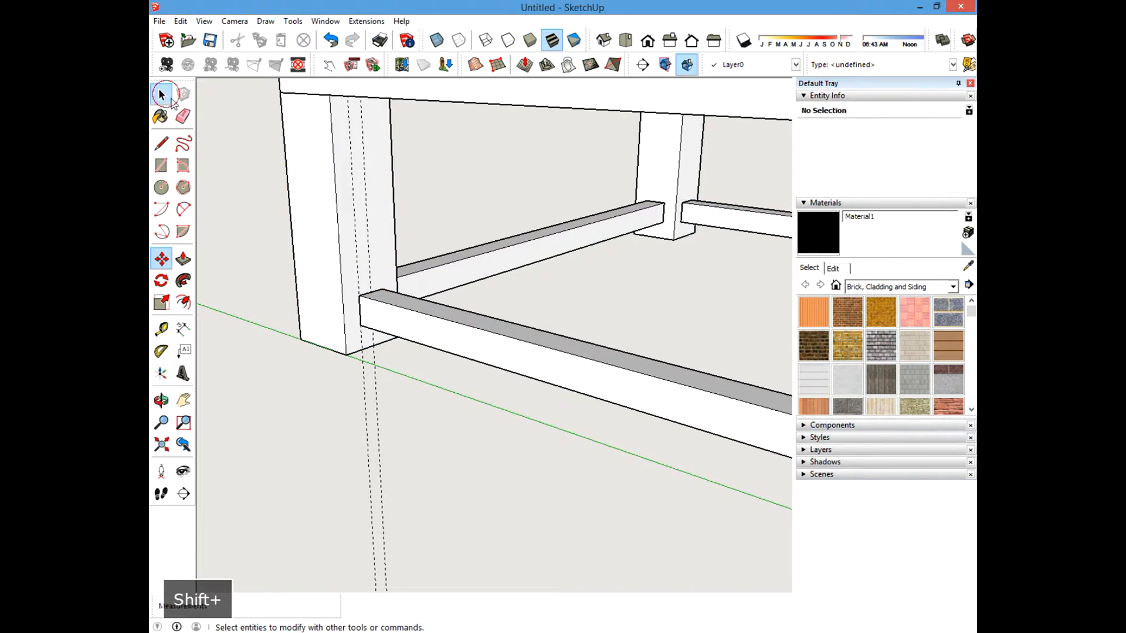
Remove the two construction guides from the front leg.
{"action": "key", "text": "e"}
{"action": "left_click_drag", "start_coordinate": [392, 396], "coordinate": [358, 399]}
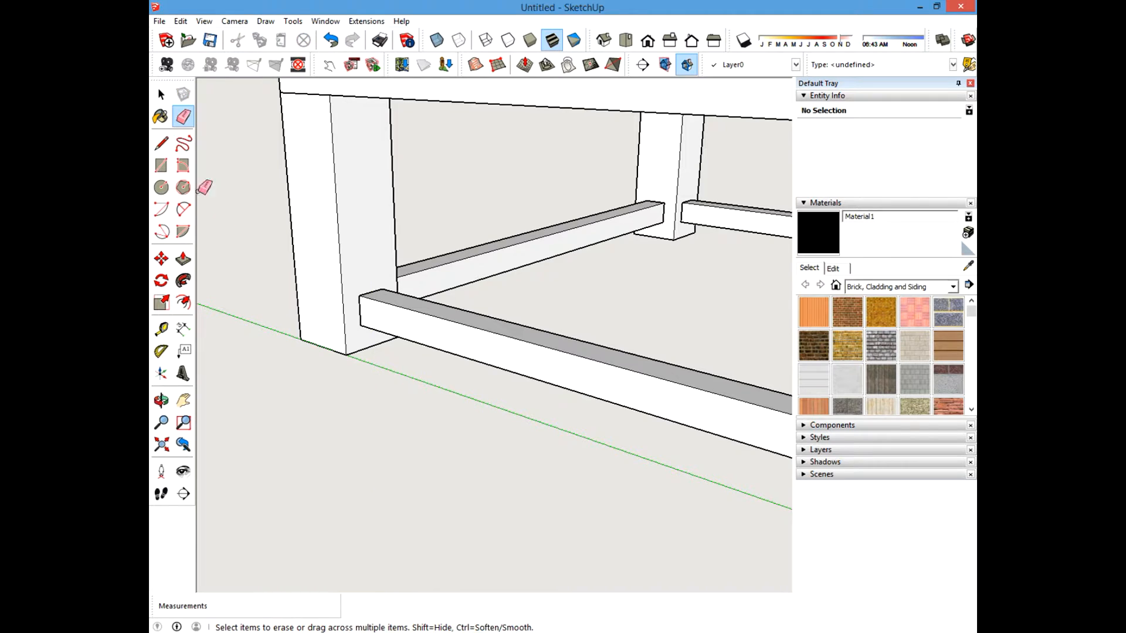
{"action": "left_click", "coordinate": [161, 95]}
Hide four of the top boards to expose the frame and stretchers below.
{"action": "scroll", "coordinate": [365, 444], "scroll_direction": "down", "scroll_amount": 4}
{"action": "scroll", "coordinate": [447, 428], "scroll_direction": "down", "scroll_amount": 3}
{"action": "middle_click_drag", "start_coordinate": [497, 448], "coordinate": [475, 382], "text": "shift"}
{"action": "middle_click_drag", "start_coordinate": [544, 386], "coordinate": [472, 397]}
{"action": "scroll", "coordinate": [468, 385], "scroll_direction": "up", "scroll_amount": 2}
{"action": "scroll", "coordinate": [467, 381], "scroll_direction": "up", "scroll_amount": 2}
{"action": "middle_click_drag", "start_coordinate": [430, 352], "coordinate": [508, 384]}
{"action": "middle_click_drag", "start_coordinate": [423, 317], "coordinate": [487, 361], "text": "shift"}
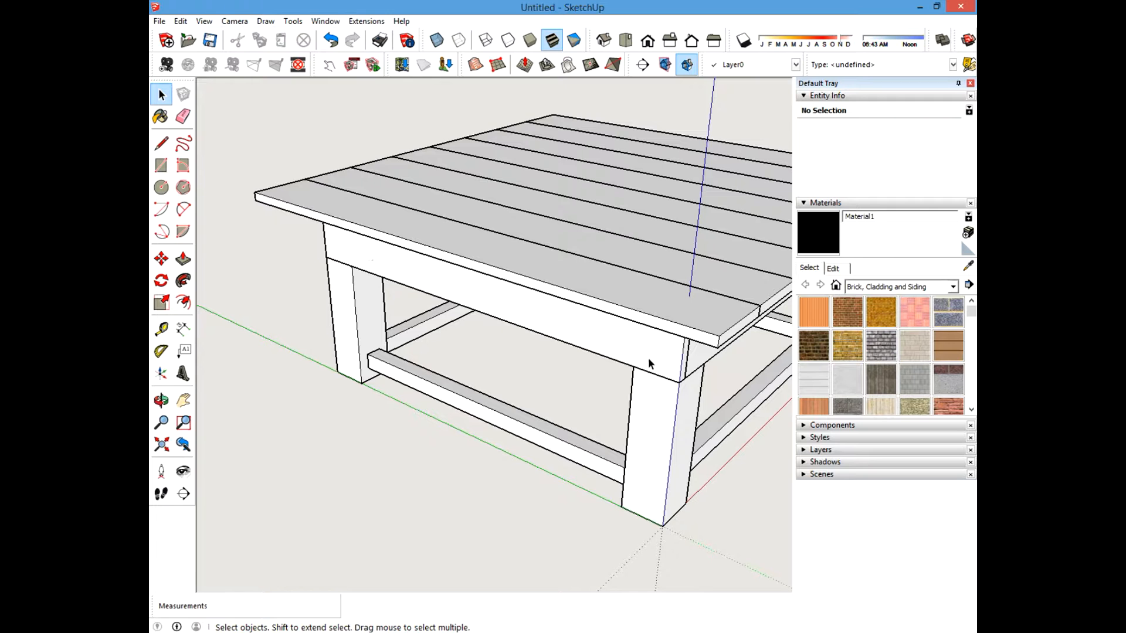
{"action": "middle_click_drag", "start_coordinate": [566, 315], "coordinate": [569, 343]}
{"action": "left_click", "coordinate": [460, 258]}
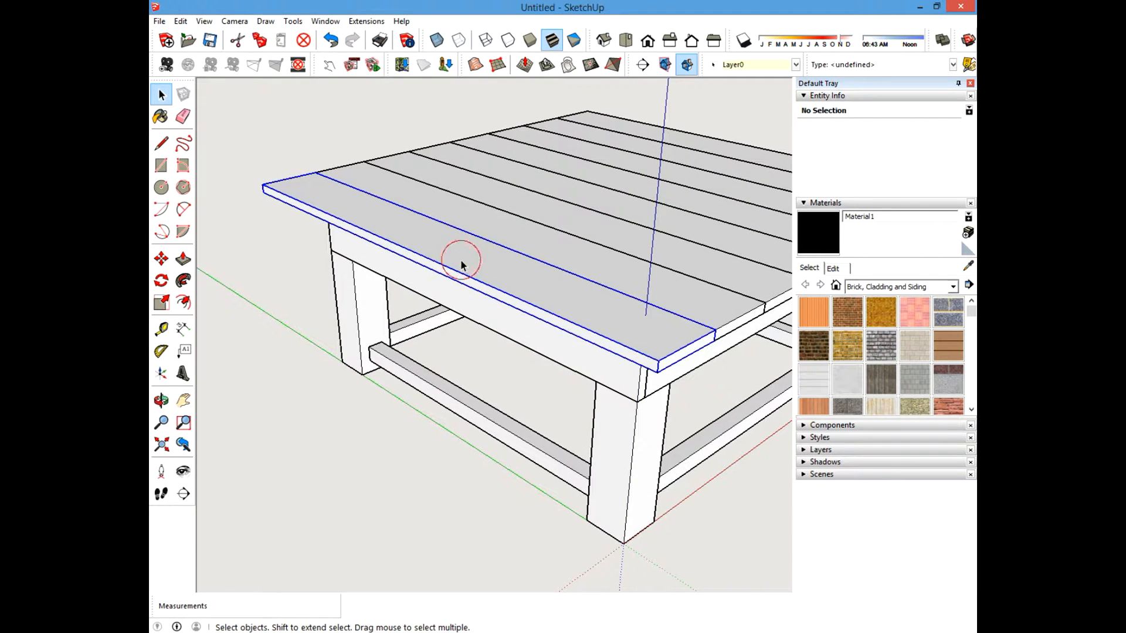
{"action": "left_click", "coordinate": [510, 226], "text": "ctrl"}
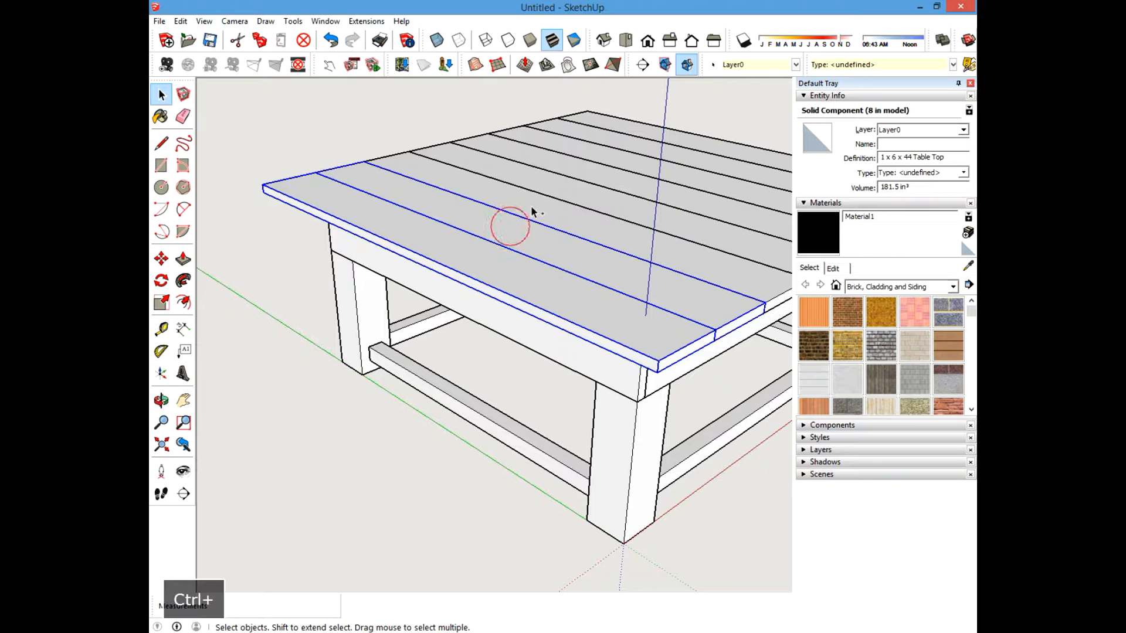
{"action": "left_click", "coordinate": [558, 188], "text": "ctrl"}
{"action": "right_click", "coordinate": [558, 188]}
{"action": "left_click", "coordinate": [587, 223]}
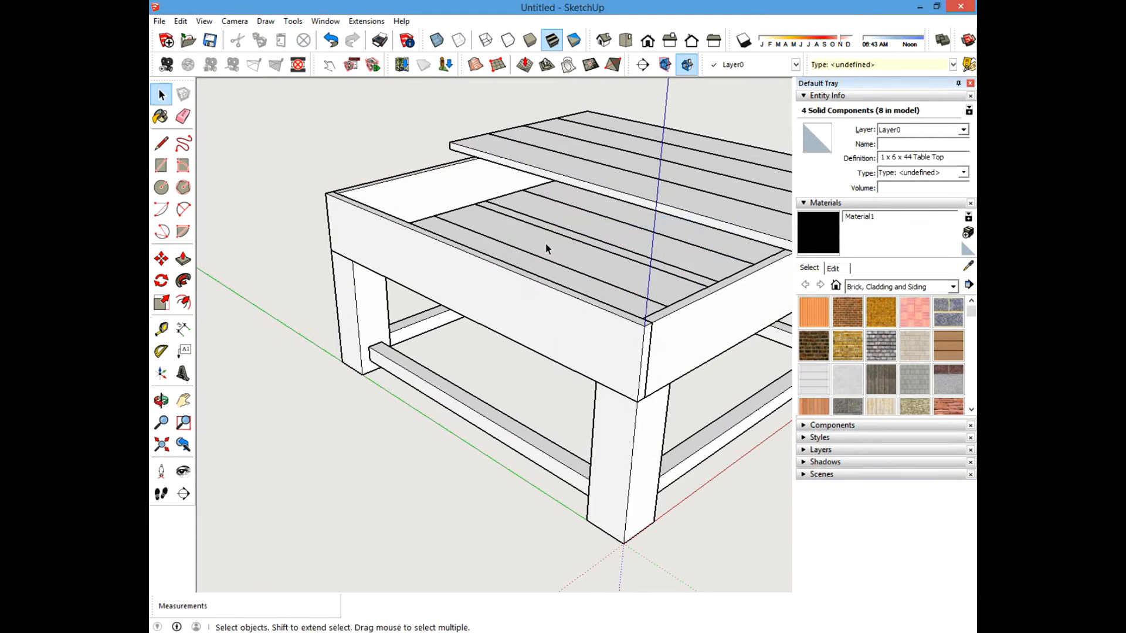
Orbit and zoom around the table to inspect the trim bar stretchers beneath the top.
{"action": "middle_click_drag", "start_coordinate": [491, 308], "coordinate": [497, 291]}
{"action": "scroll", "coordinate": [461, 266], "scroll_direction": "up", "scroll_amount": 3}
{"action": "scroll", "coordinate": [461, 266], "scroll_direction": "down", "scroll_amount": 3}
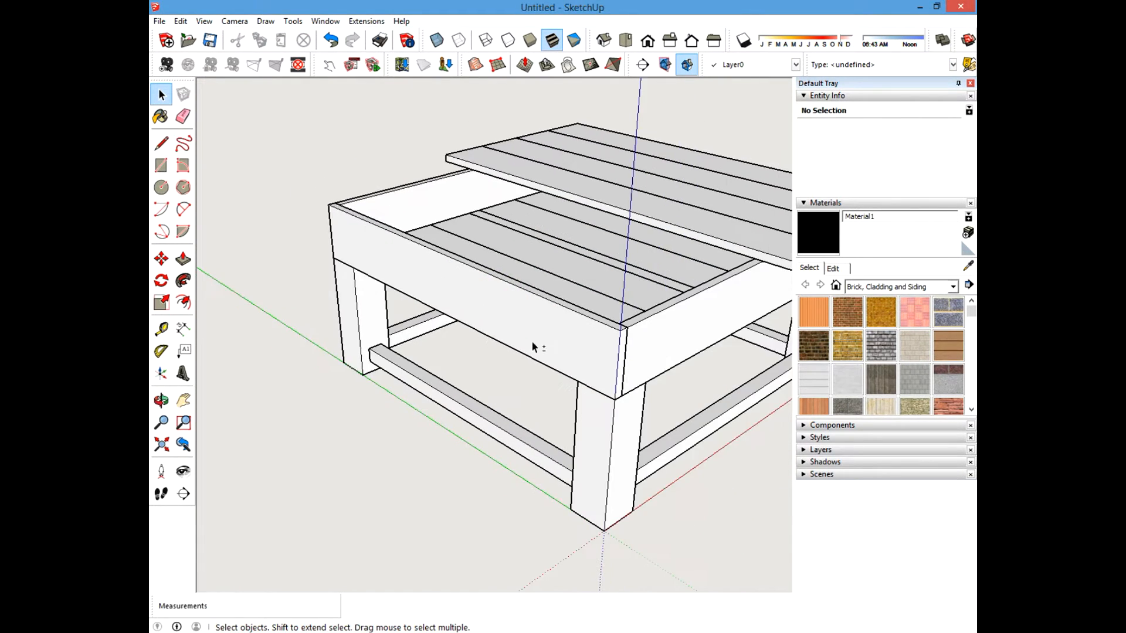
{"action": "middle_click_drag", "start_coordinate": [531, 340], "coordinate": [434, 271]}
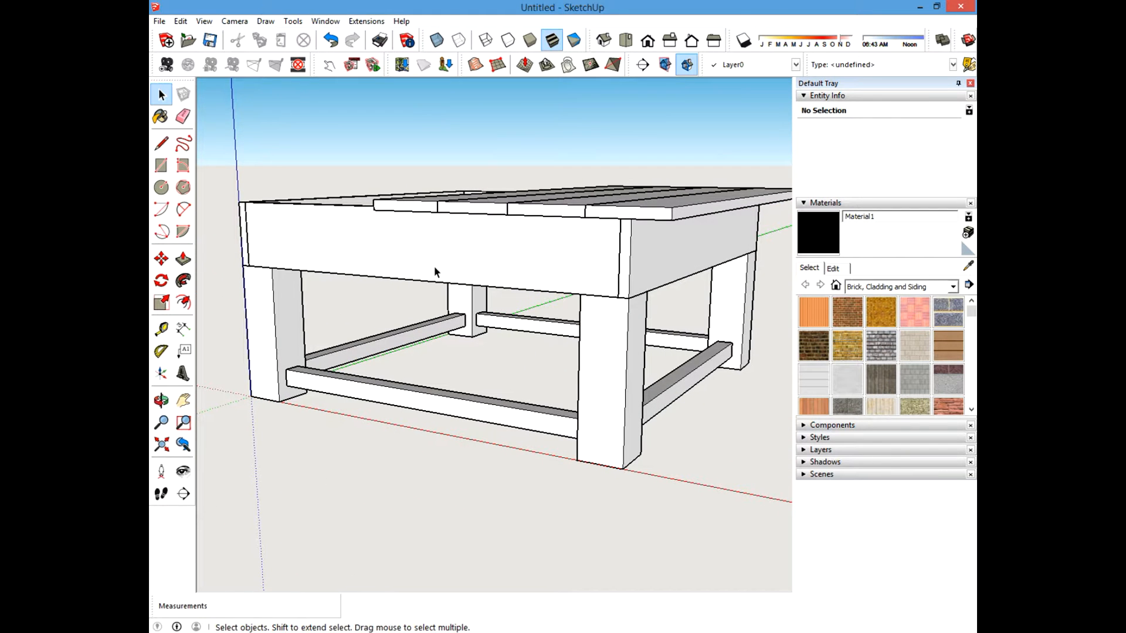
{"action": "left_click", "coordinate": [689, 257]}
{"action": "middle_click_drag", "start_coordinate": [688, 258], "coordinate": [703, 302]}
{"action": "middle_click_drag", "start_coordinate": [336, 249], "coordinate": [415, 293]}
{"action": "left_click", "coordinate": [318, 531]}
{"action": "key", "text": "z"}
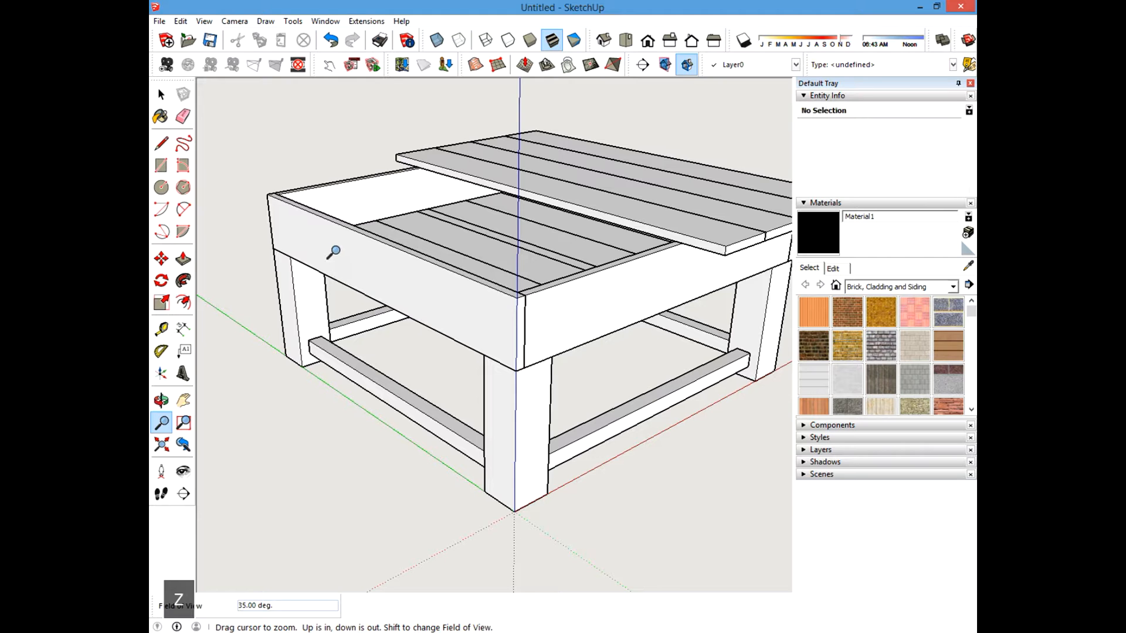
{"action": "key", "text": "Escape"}
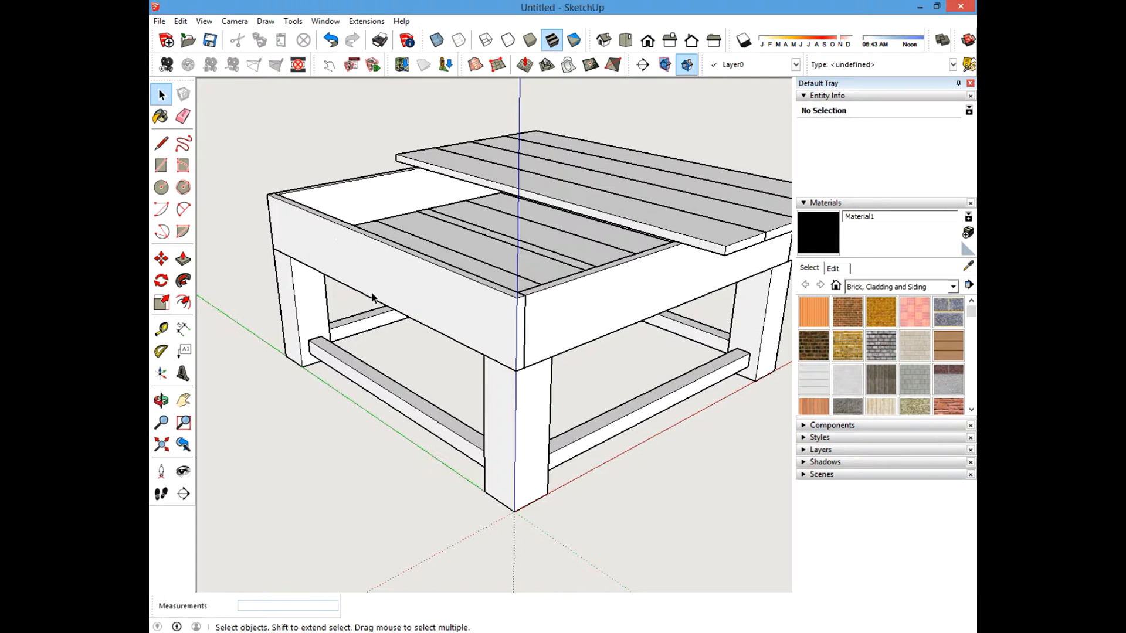
{"action": "middle_click_drag", "start_coordinate": [643, 325], "coordinate": [664, 303]}
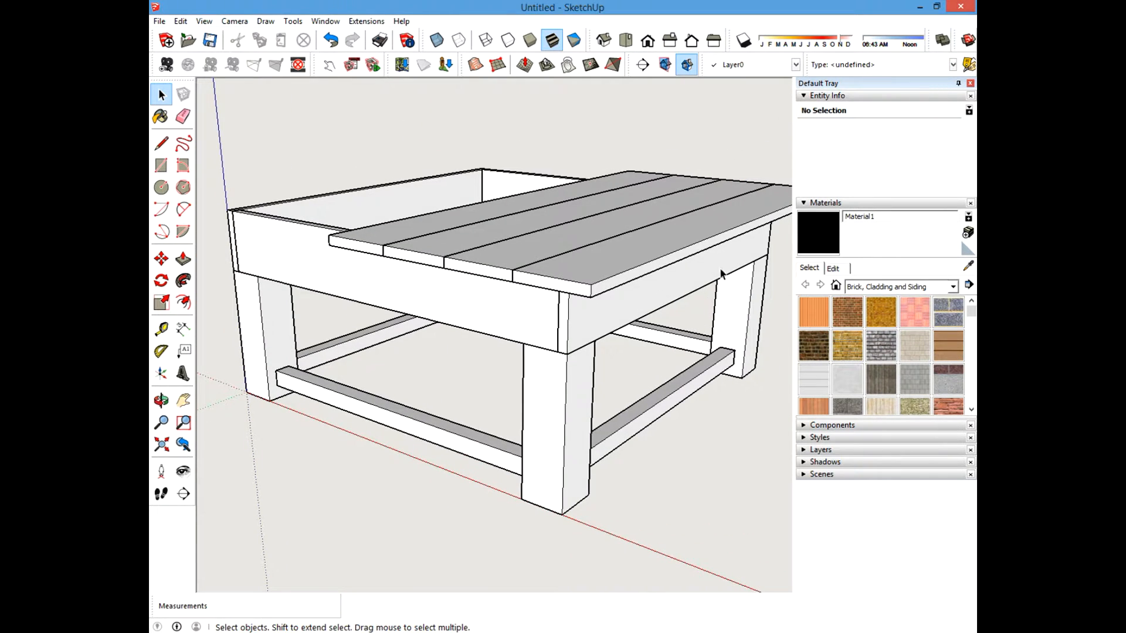
{"action": "middle_click_drag", "start_coordinate": [721, 273], "coordinate": [402, 259]}
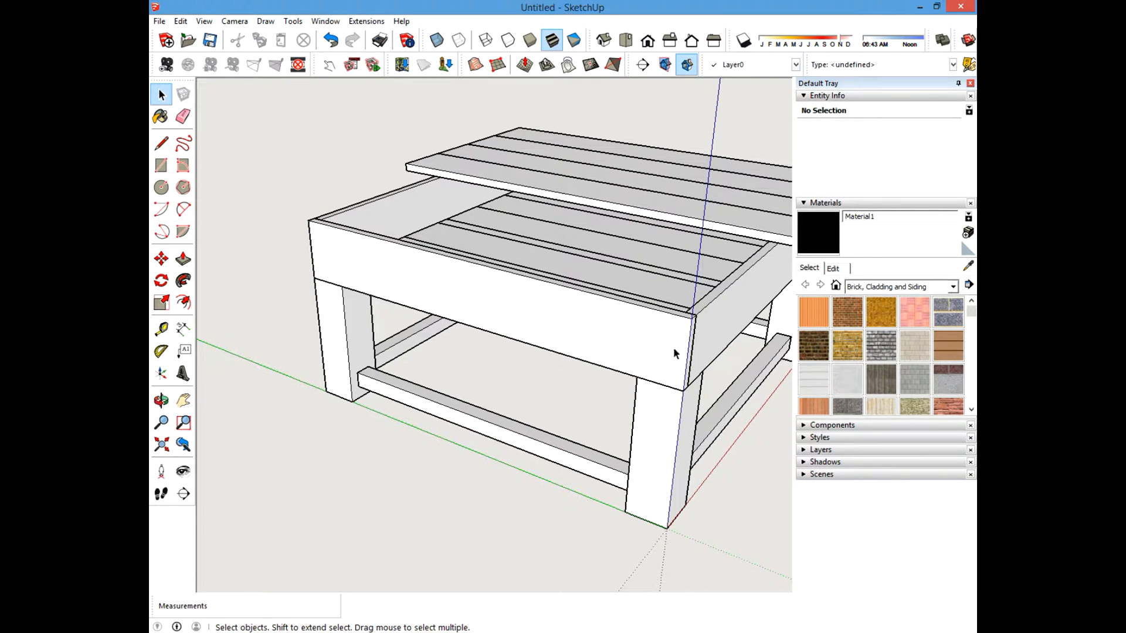
{"action": "middle_click_drag", "start_coordinate": [663, 340], "coordinate": [491, 293]}
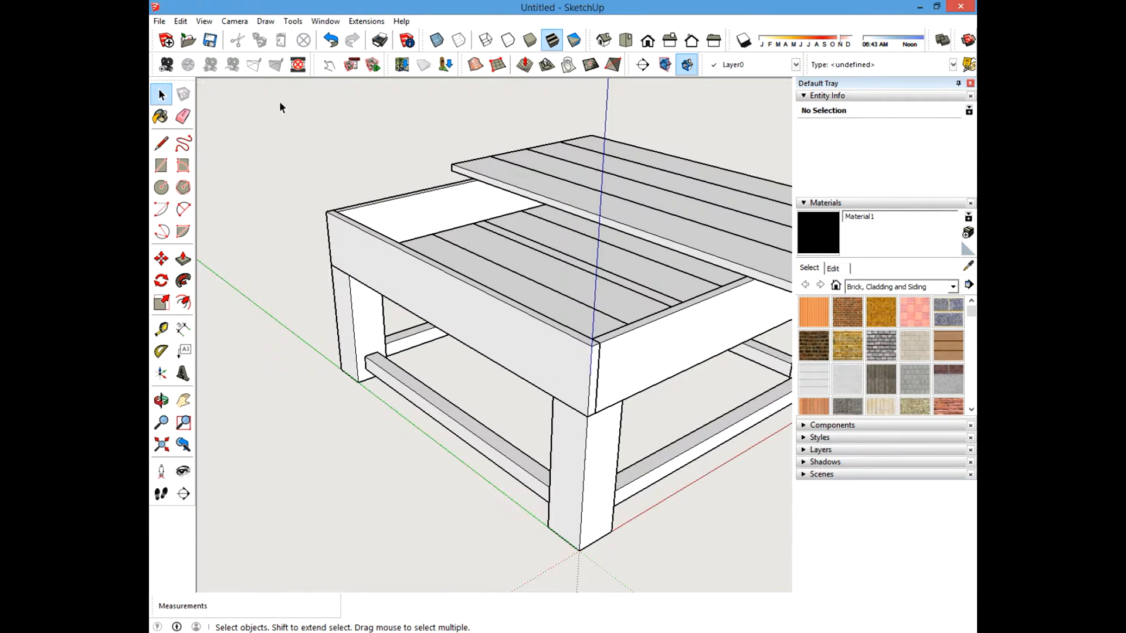
Unhide all hidden top boards.
{"action": "left_click", "coordinate": [180, 21]}
{"action": "mouse_move", "coordinate": [203, 206]}
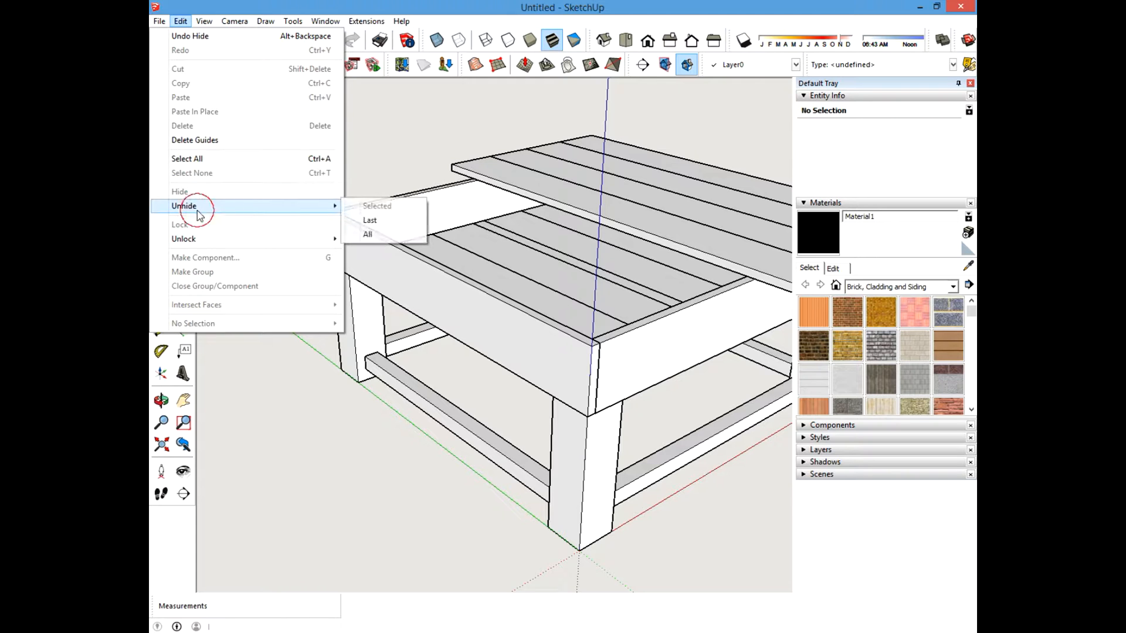
{"action": "left_click", "coordinate": [367, 232]}
{"action": "scroll", "coordinate": [419, 260], "scroll_direction": "down", "scroll_amount": 3}
{"action": "middle_click_drag", "start_coordinate": [392, 252], "coordinate": [500, 326]}
{"action": "middle_click_drag", "start_coordinate": [527, 273], "coordinate": [493, 318], "text": "shift"}
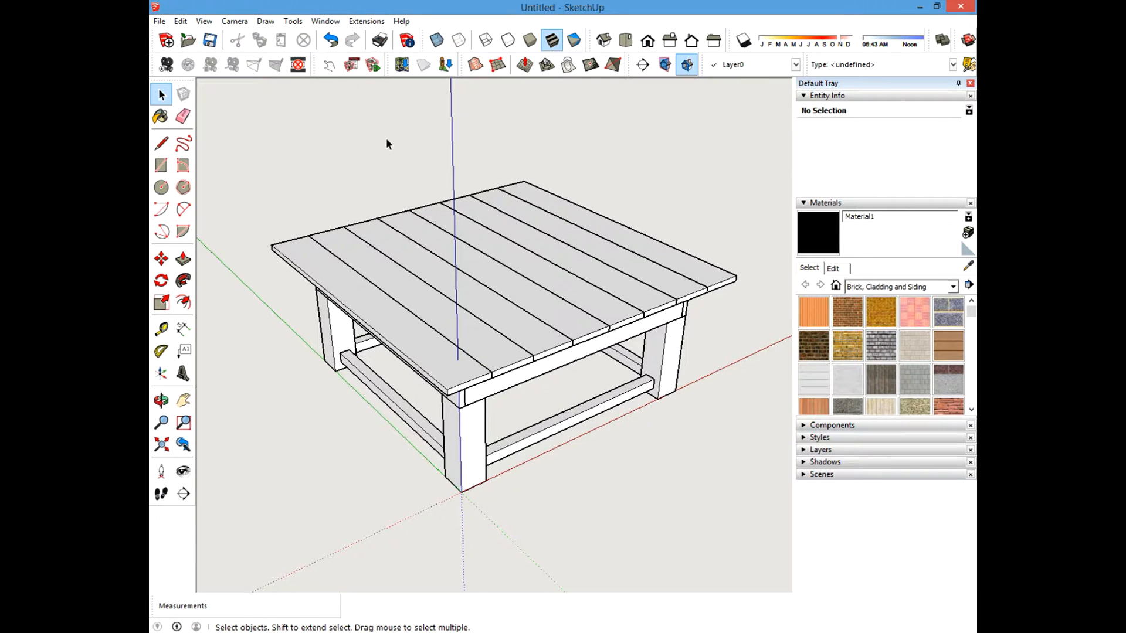
Open Model Info statistics and list only components to review the part counts.
{"action": "left_click", "coordinate": [326, 22]}
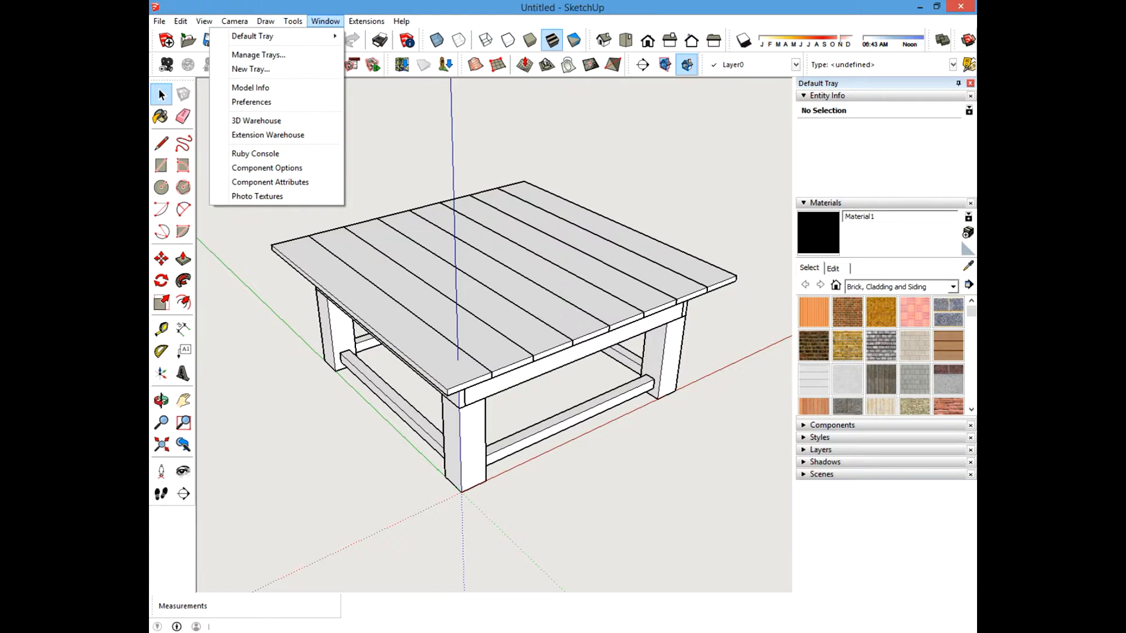
{"action": "key", "text": "Escape"}
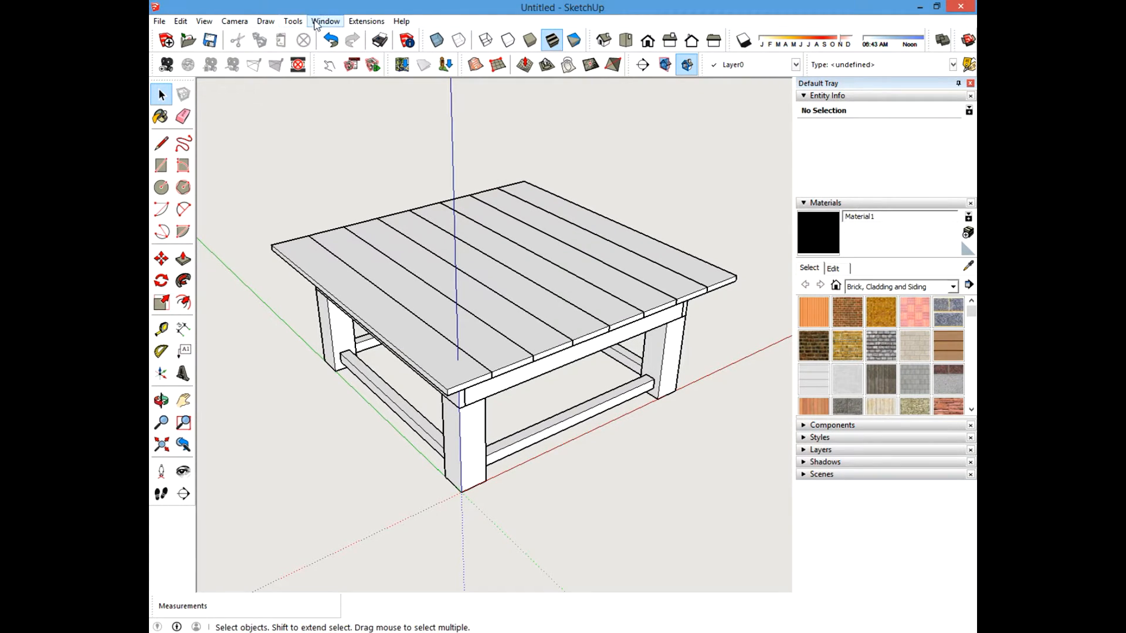
{"action": "left_click", "coordinate": [322, 22]}
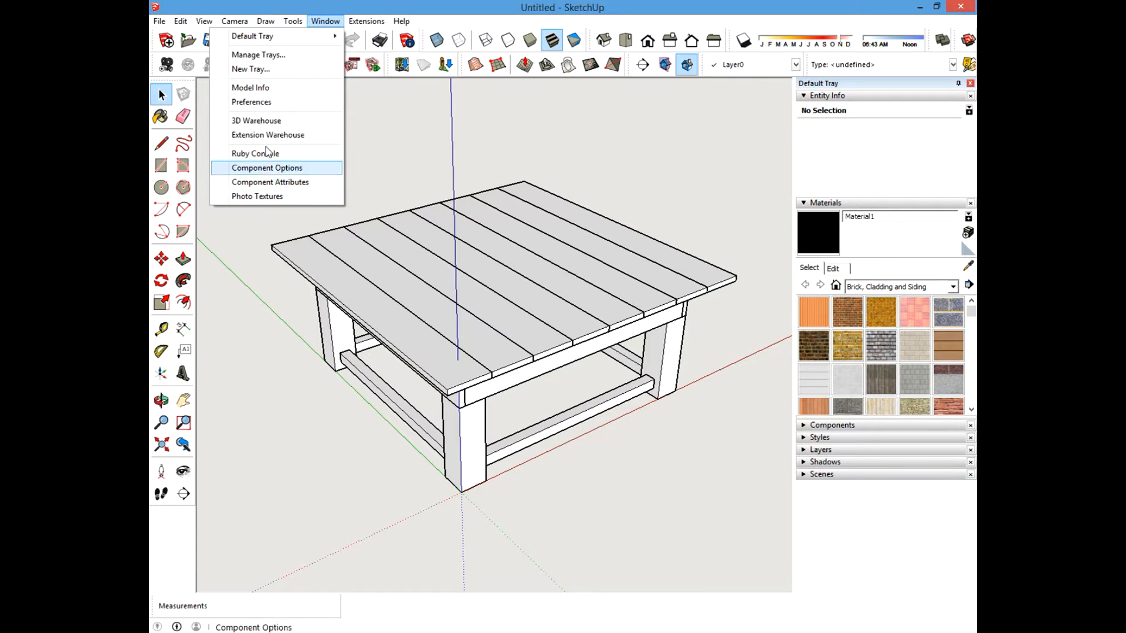
{"action": "left_click", "coordinate": [260, 90]}
{"action": "left_click", "coordinate": [414, 147]}
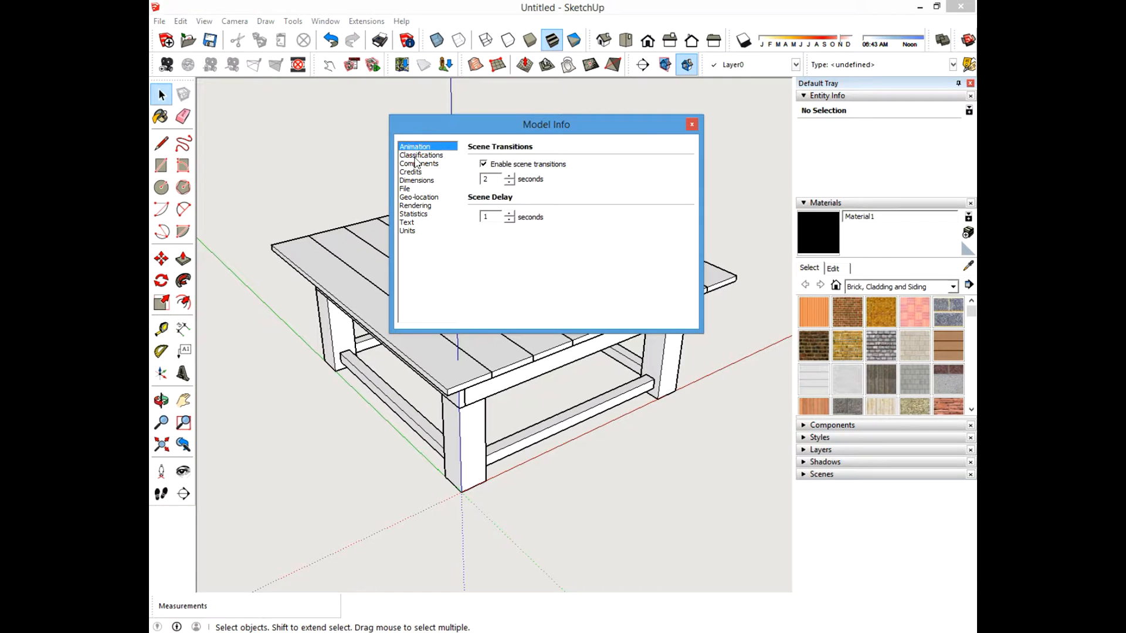
{"action": "left_click", "coordinate": [419, 155]}
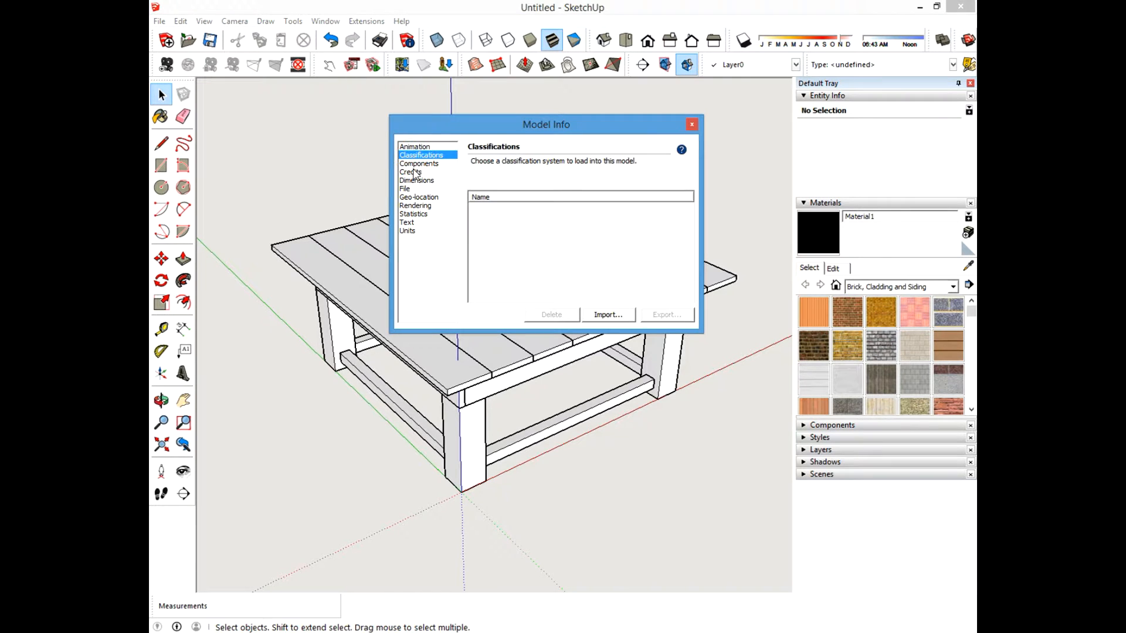
{"action": "left_click", "coordinate": [418, 214]}
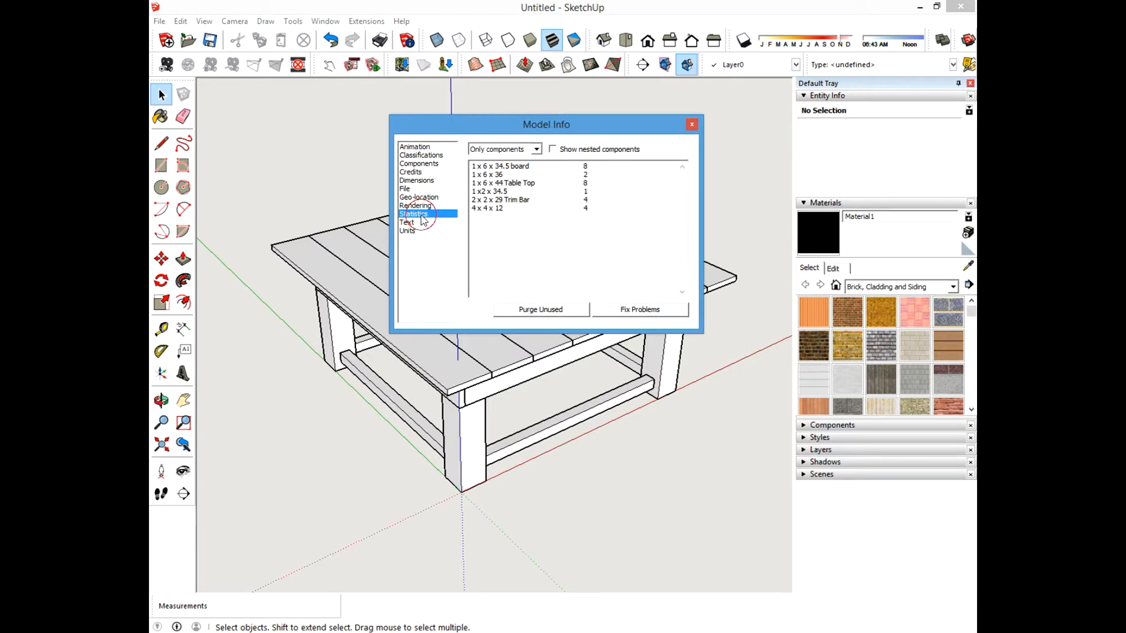
{"action": "left_click", "coordinate": [536, 150]}
{"action": "left_click", "coordinate": [515, 160]}
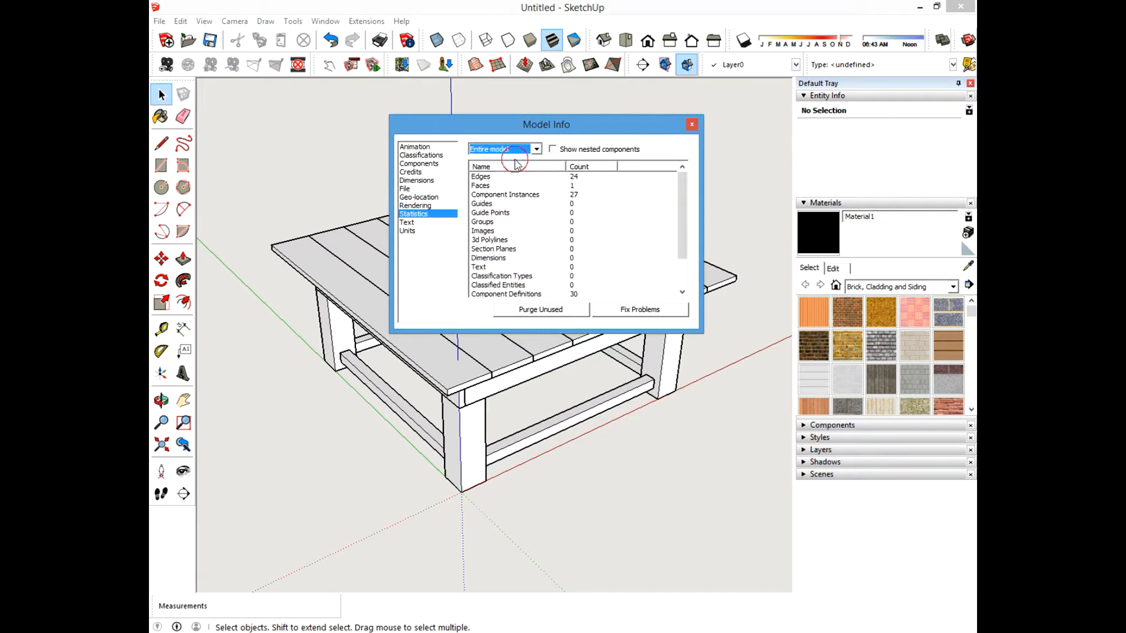
{"action": "left_click", "coordinate": [537, 150]}
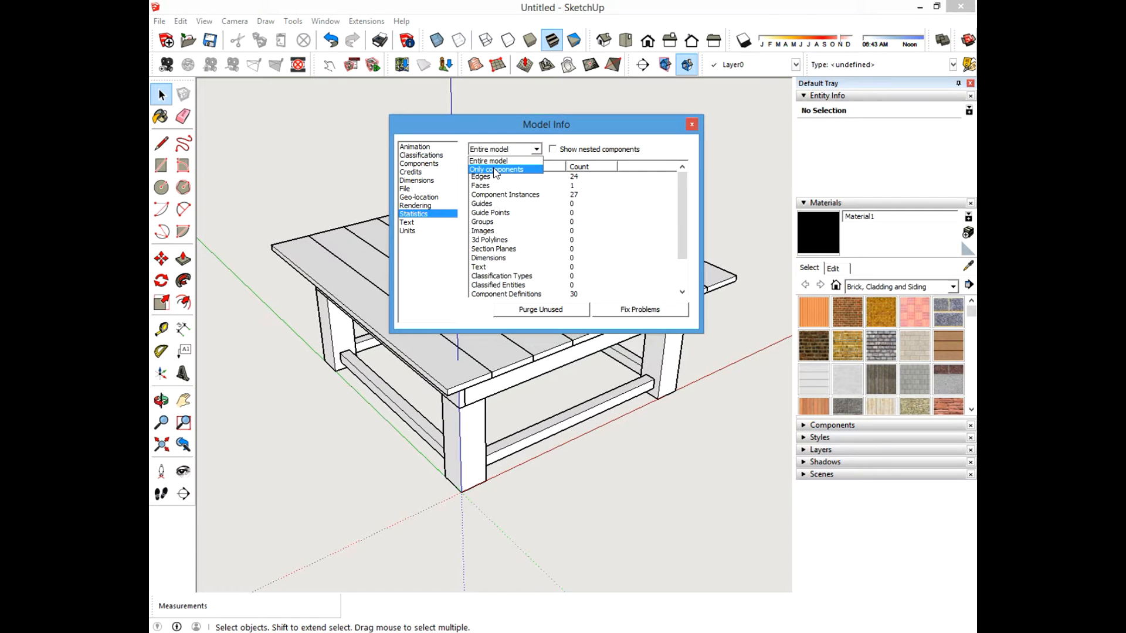
{"action": "left_click", "coordinate": [496, 169]}
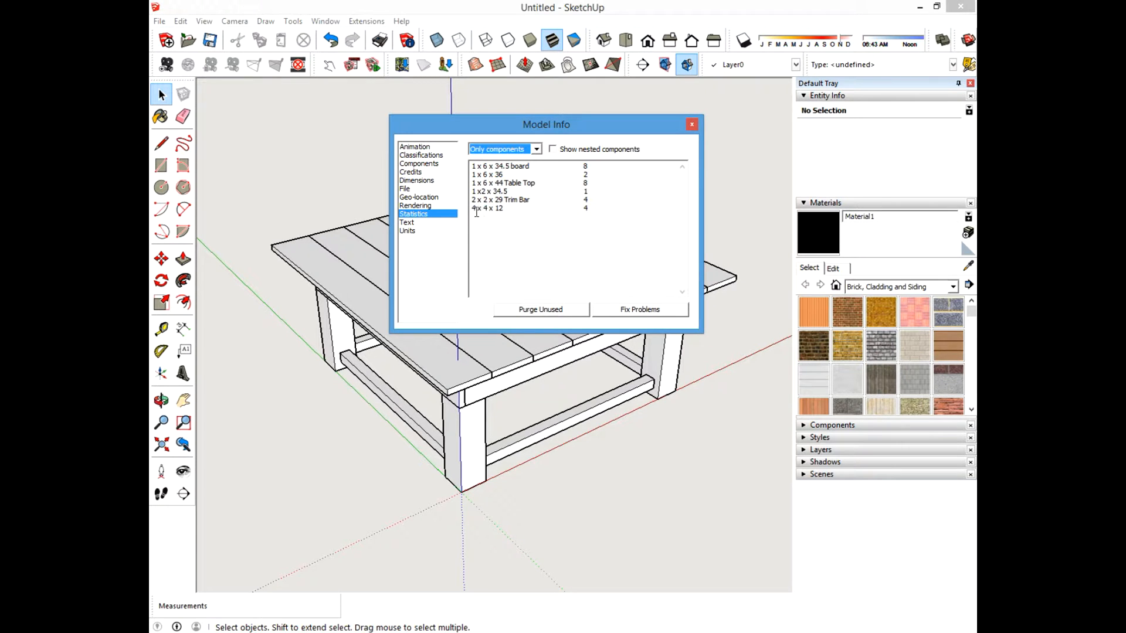
Review the component statistics list in Model Info, reopening it with only components listed.
{"action": "left_click_drag", "start_coordinate": [473, 209], "coordinate": [526, 191]}
{"action": "left_click", "coordinate": [493, 227]}
{"action": "left_click", "coordinate": [505, 226]}
{"action": "left_click", "coordinate": [511, 226]}
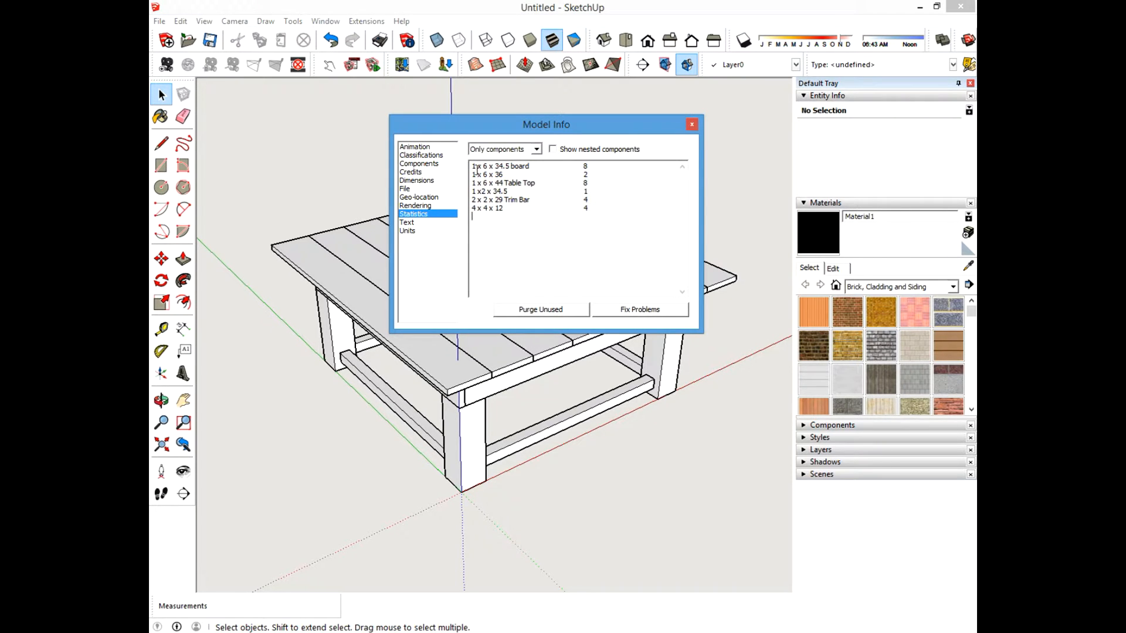
{"action": "left_click_drag", "start_coordinate": [474, 168], "coordinate": [537, 169]}
{"action": "left_click", "coordinate": [514, 192]}
{"action": "left_click", "coordinate": [483, 222]}
{"action": "left_click", "coordinate": [535, 221]}
{"action": "left_click_drag", "start_coordinate": [472, 209], "coordinate": [494, 210]}
{"action": "left_click", "coordinate": [500, 236]}
{"action": "left_click", "coordinate": [498, 229]}
{"action": "left_click_drag", "start_coordinate": [472, 183], "coordinate": [488, 184]}
{"action": "left_click", "coordinate": [700, 111]}
{"action": "left_click", "coordinate": [690, 126]}
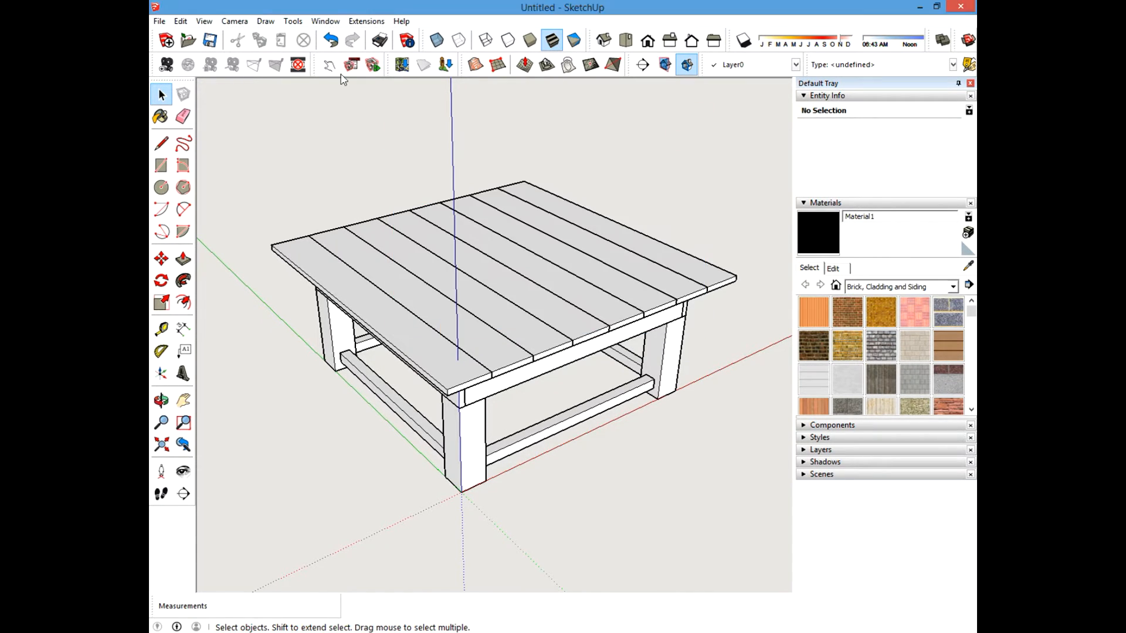
{"action": "left_click", "coordinate": [326, 22]}
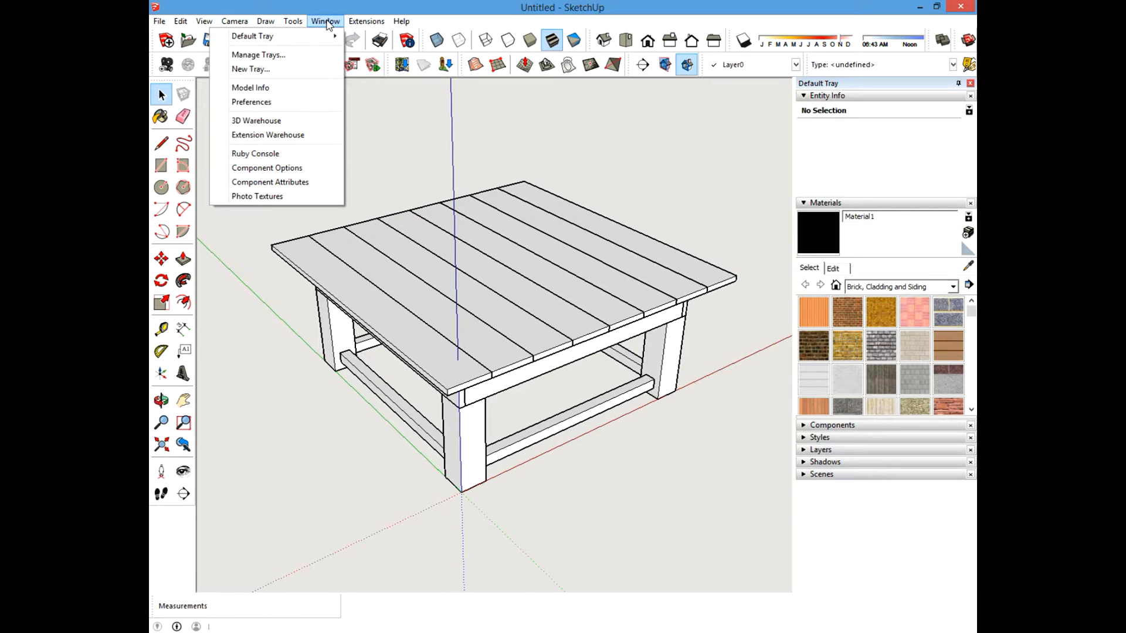
{"action": "left_click", "coordinate": [256, 90]}
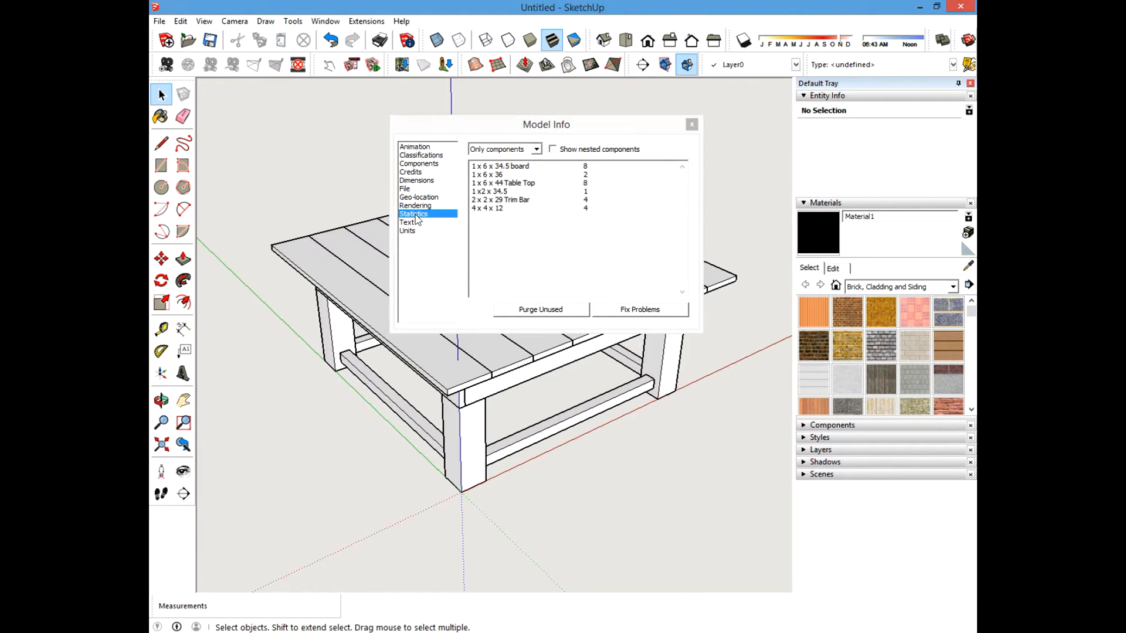
{"action": "left_click", "coordinate": [536, 149]}
{"action": "left_click", "coordinate": [505, 169]}
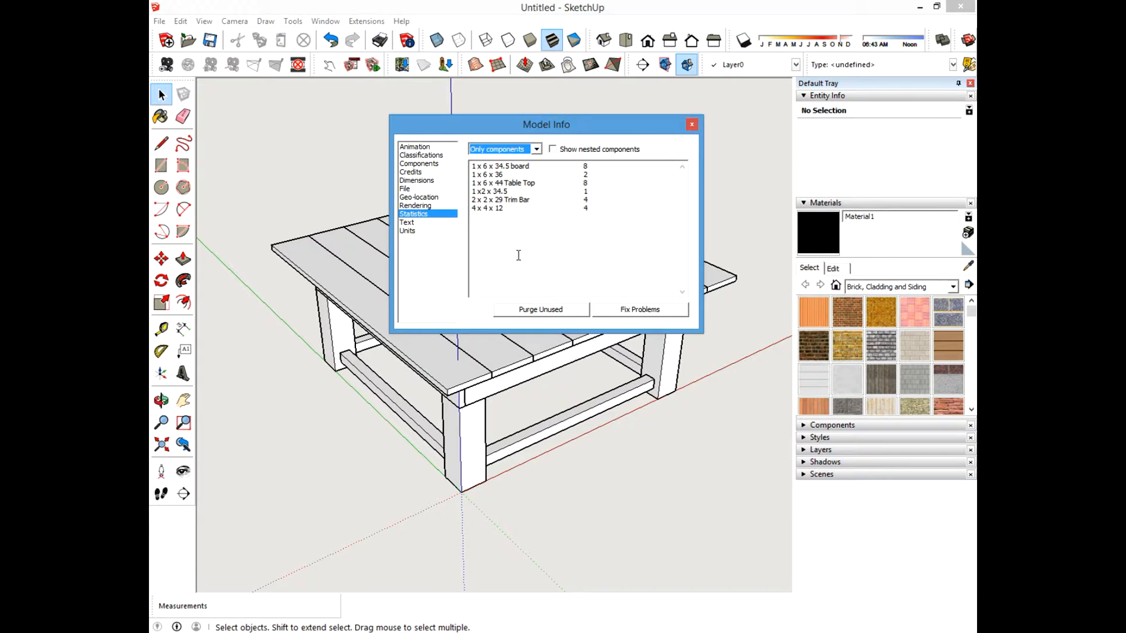
{"action": "left_click", "coordinate": [691, 124]}
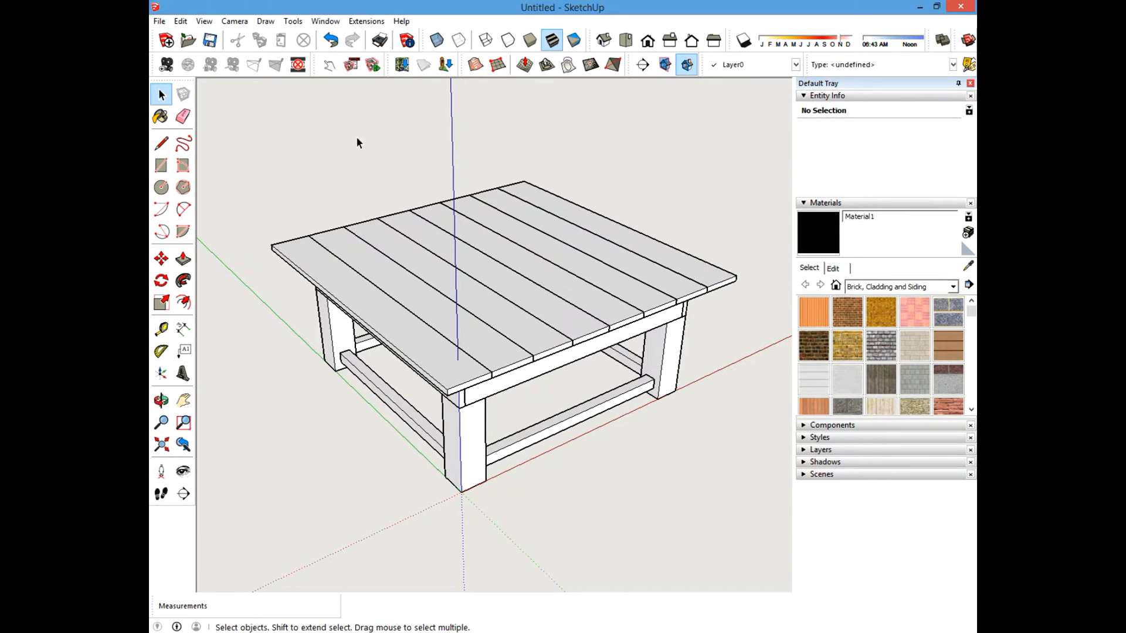
Select four of the top boards and lock them.
{"action": "middle_click_drag", "start_coordinate": [416, 265], "coordinate": [455, 259]}
{"action": "middle_click_drag", "start_coordinate": [586, 319], "coordinate": [314, 279]}
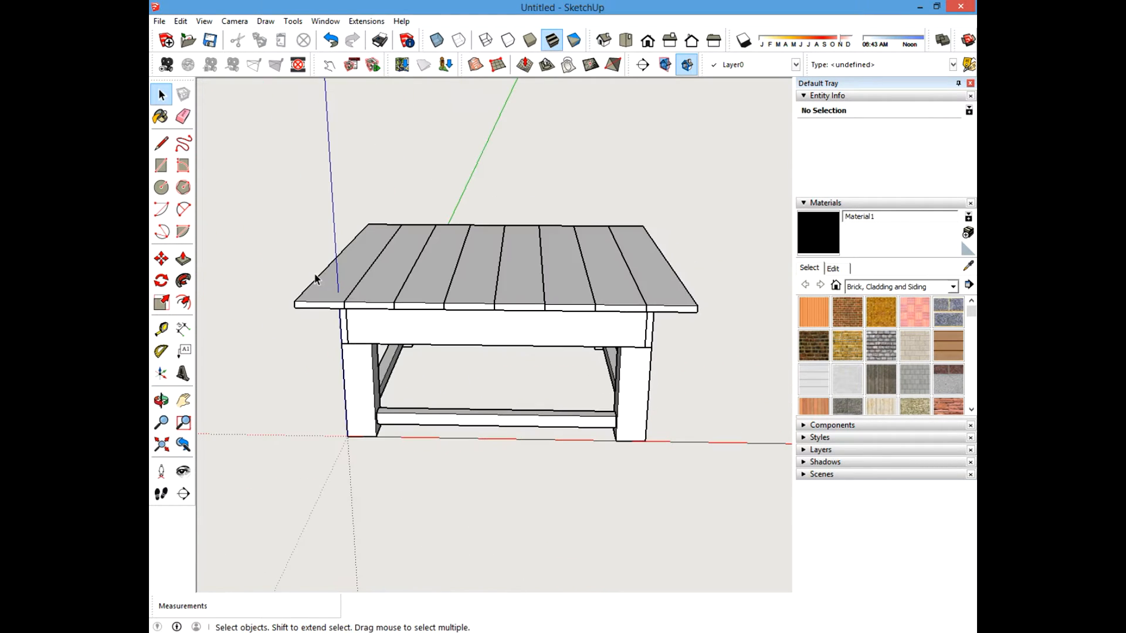
{"action": "middle_click_drag", "start_coordinate": [530, 291], "coordinate": [375, 296]}
{"action": "middle_click_drag", "start_coordinate": [376, 297], "coordinate": [425, 276], "text": "shift"}
{"action": "middle_click_drag", "start_coordinate": [440, 283], "coordinate": [387, 273]}
{"action": "middle_click_drag", "start_coordinate": [496, 296], "coordinate": [472, 320]}
{"action": "scroll", "coordinate": [393, 307], "scroll_direction": "up", "scroll_amount": 5}
{"action": "scroll", "coordinate": [399, 317], "scroll_direction": "up", "scroll_amount": 2}
{"action": "scroll", "coordinate": [391, 332], "scroll_direction": "down", "scroll_amount": 4}
{"action": "middle_click_drag", "start_coordinate": [391, 334], "coordinate": [420, 259]}
{"action": "left_click", "coordinate": [420, 258]}
{"action": "left_click", "coordinate": [438, 269], "text": "ctrl"}
{"action": "left_click", "coordinate": [514, 281], "text": "ctrl"}
{"action": "left_click", "coordinate": [574, 298], "text": "ctrl"}
{"action": "right_click", "coordinate": [519, 276]}
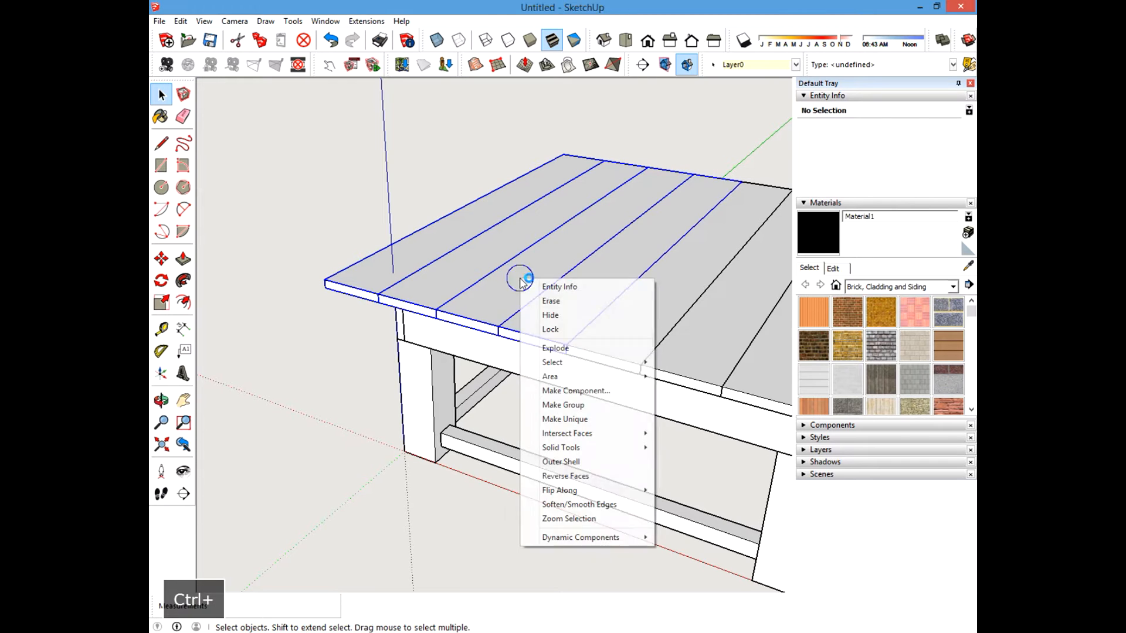
{"action": "left_click", "coordinate": [544, 324]}
Unlock the four selected top boards and hide them.
{"action": "right_click", "coordinate": [503, 293]}
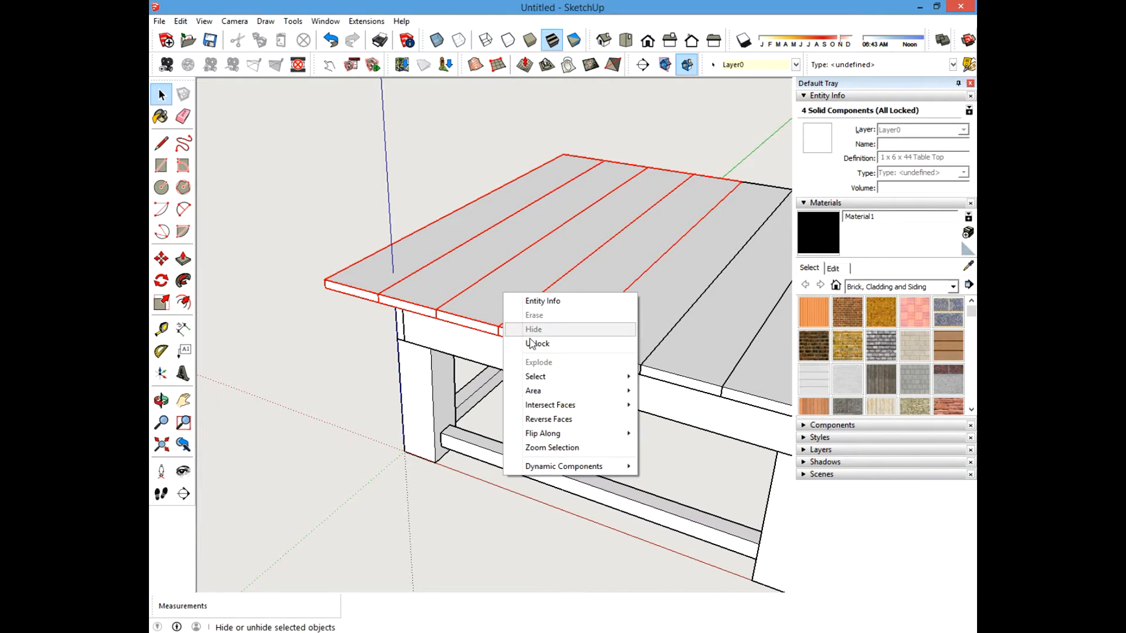
{"action": "left_click", "coordinate": [535, 343]}
{"action": "right_click", "coordinate": [501, 290]}
{"action": "left_click", "coordinate": [518, 329]}
Select three more top boards and hide them.
{"action": "middle_click_drag", "start_coordinate": [467, 347], "coordinate": [494, 332]}
{"action": "left_click", "coordinate": [474, 315]}
{"action": "left_click", "coordinate": [475, 258], "text": "ctrl"}
{"action": "left_click", "coordinate": [593, 197], "text": "ctrl"}
{"action": "right_click", "coordinate": [647, 197]}
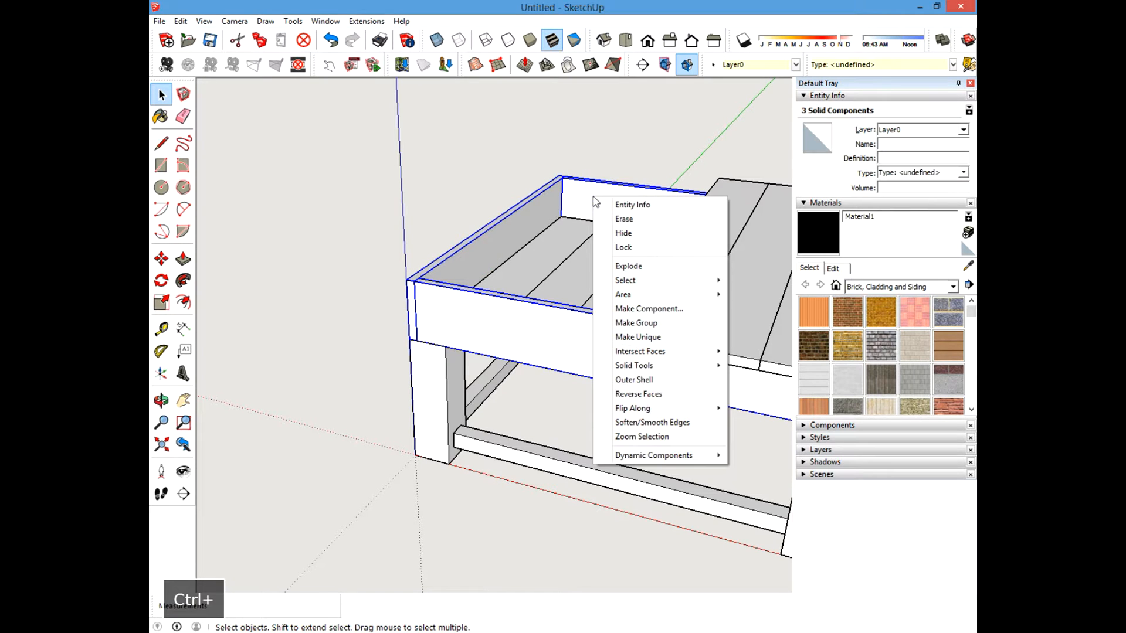
{"action": "left_click", "coordinate": [691, 231]}
Hide the remaining top board resting over the corner post.
{"action": "scroll", "coordinate": [401, 346], "scroll_direction": "down", "scroll_amount": 3}
{"action": "scroll", "coordinate": [401, 346], "scroll_direction": "up", "scroll_amount": 4}
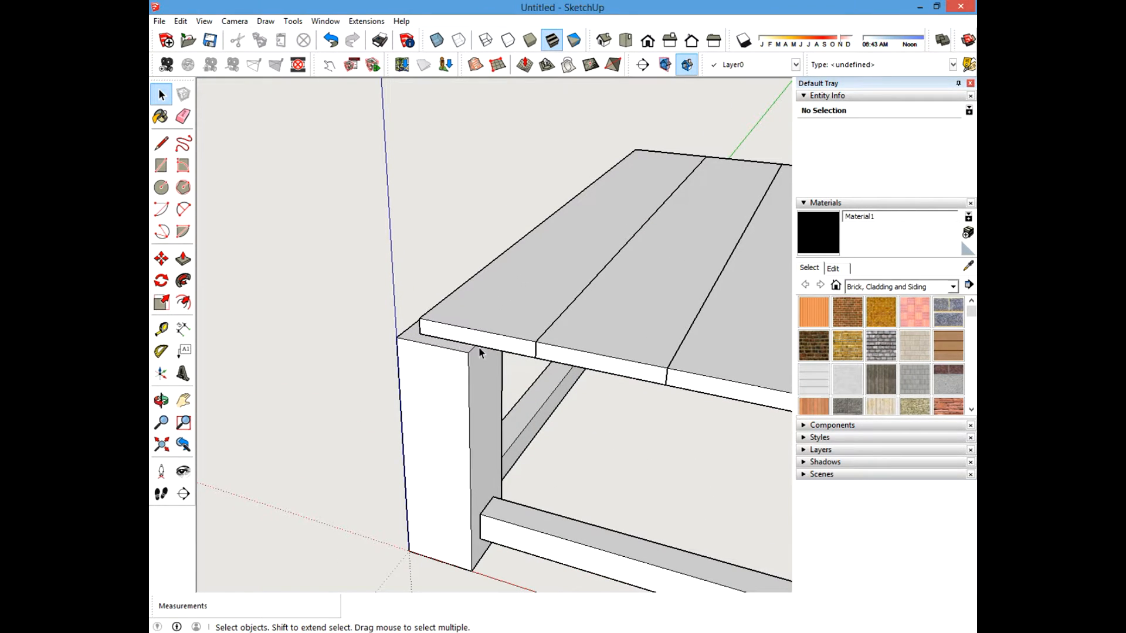
{"action": "scroll", "coordinate": [427, 359], "scroll_direction": "down", "scroll_amount": 3}
{"action": "scroll", "coordinate": [440, 339], "scroll_direction": "up", "scroll_amount": 4}
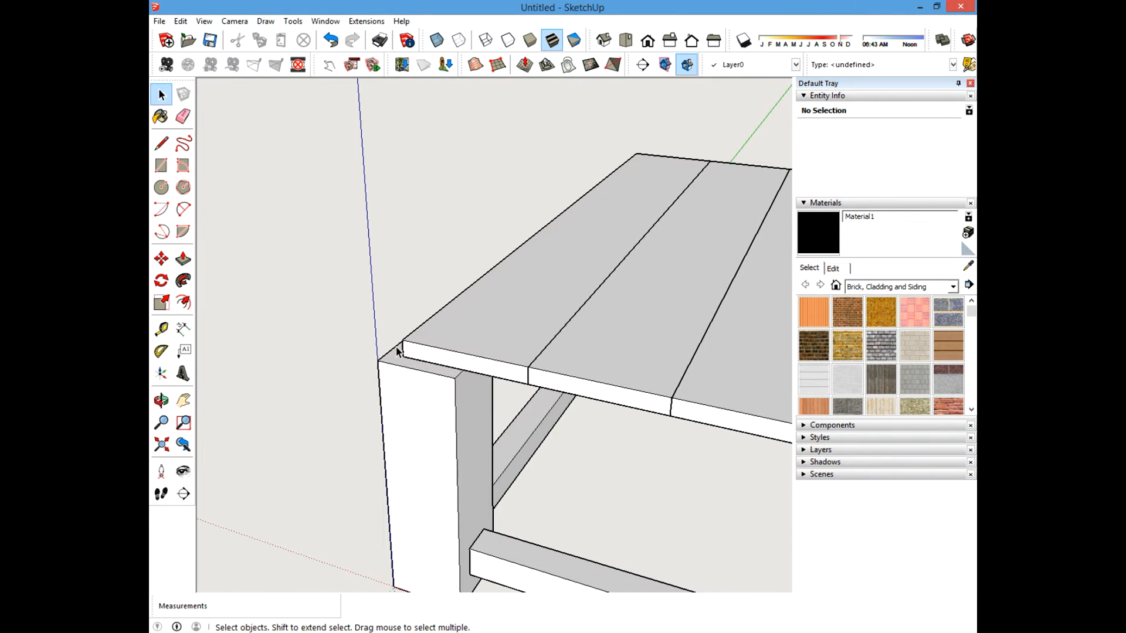
{"action": "scroll", "coordinate": [396, 351], "scroll_direction": "down", "scroll_amount": 3}
{"action": "scroll", "coordinate": [402, 352], "scroll_direction": "up", "scroll_amount": 3}
{"action": "scroll", "coordinate": [485, 335], "scroll_direction": "up", "scroll_amount": 1}
{"action": "right_click", "coordinate": [539, 283]}
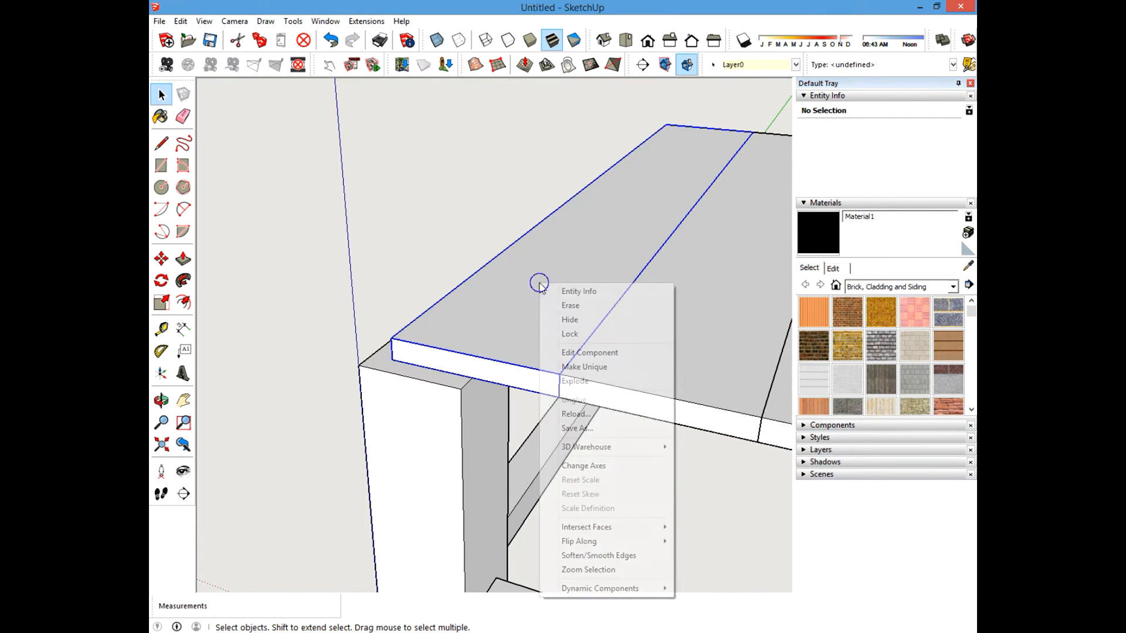
{"action": "left_click", "coordinate": [570, 319]}
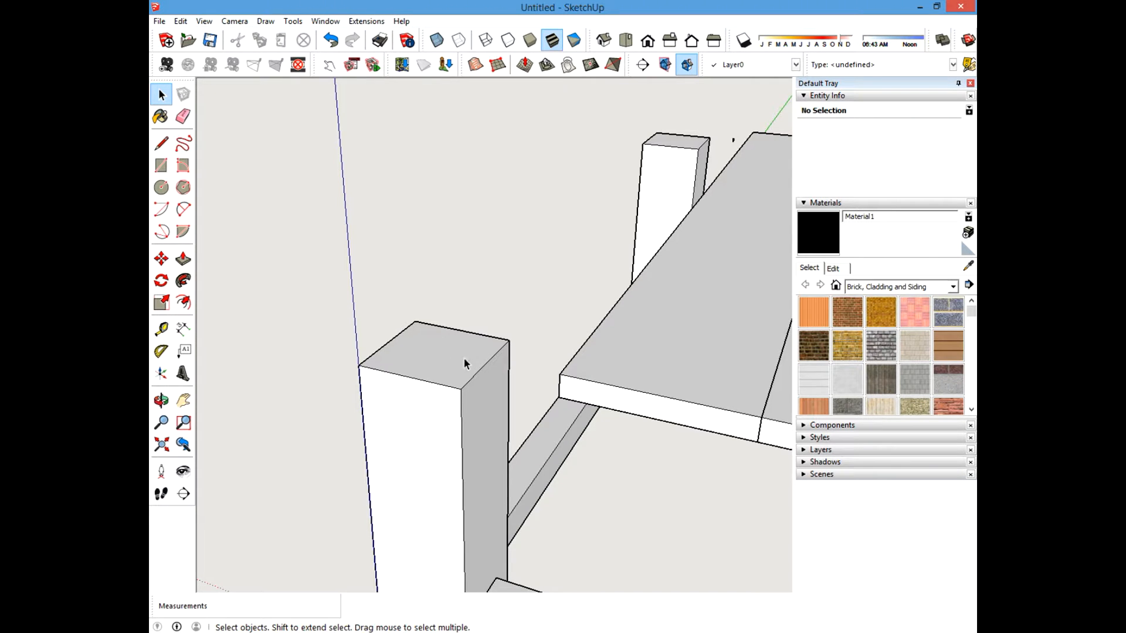
Add guide lines 1.75 inches in from two edges of the corner post's top with the Tape Measure.
{"action": "scroll", "coordinate": [446, 346], "scroll_direction": "down", "scroll_amount": 4}
{"action": "scroll", "coordinate": [493, 335], "scroll_direction": "up", "scroll_amount": 4}
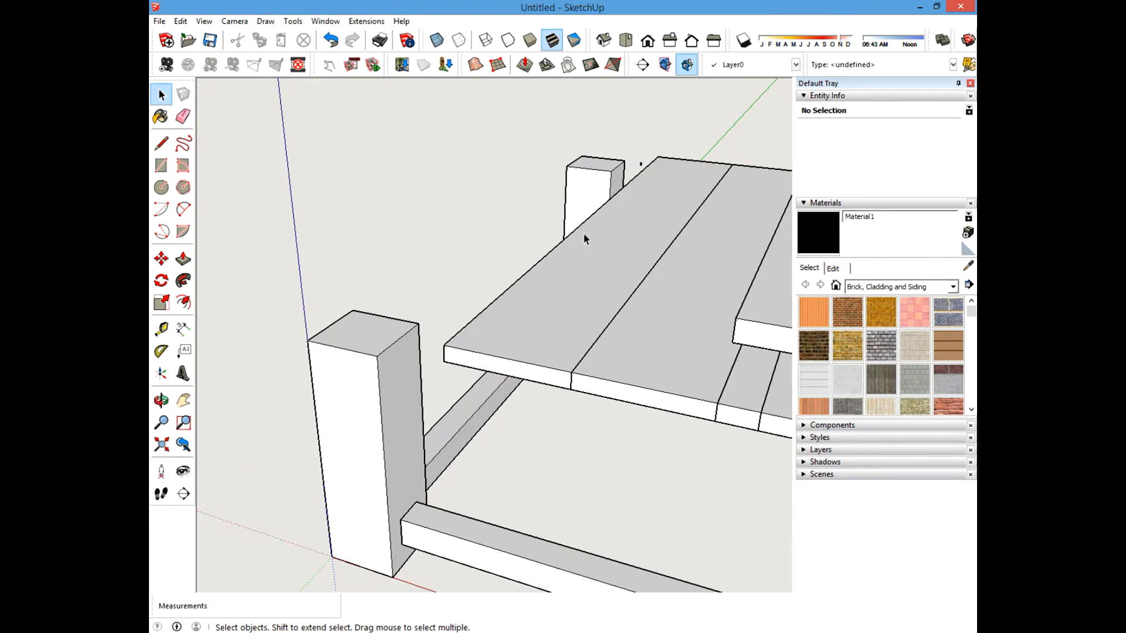
{"action": "scroll", "coordinate": [382, 287], "scroll_direction": "down", "scroll_amount": 3}
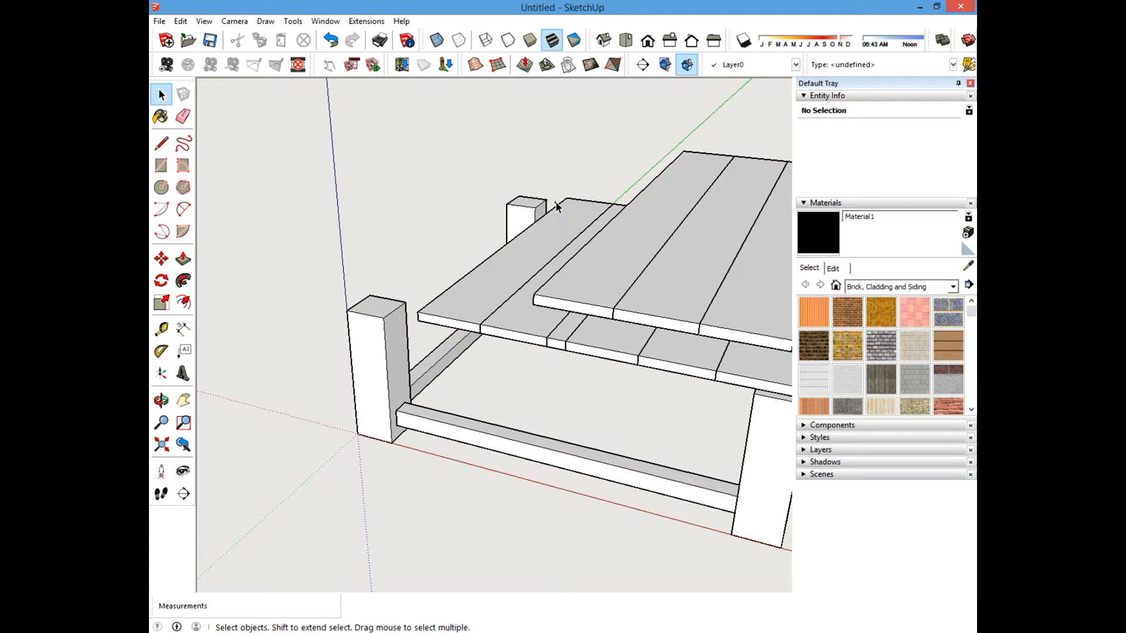
{"action": "scroll", "coordinate": [372, 307], "scroll_direction": "up", "scroll_amount": 4}
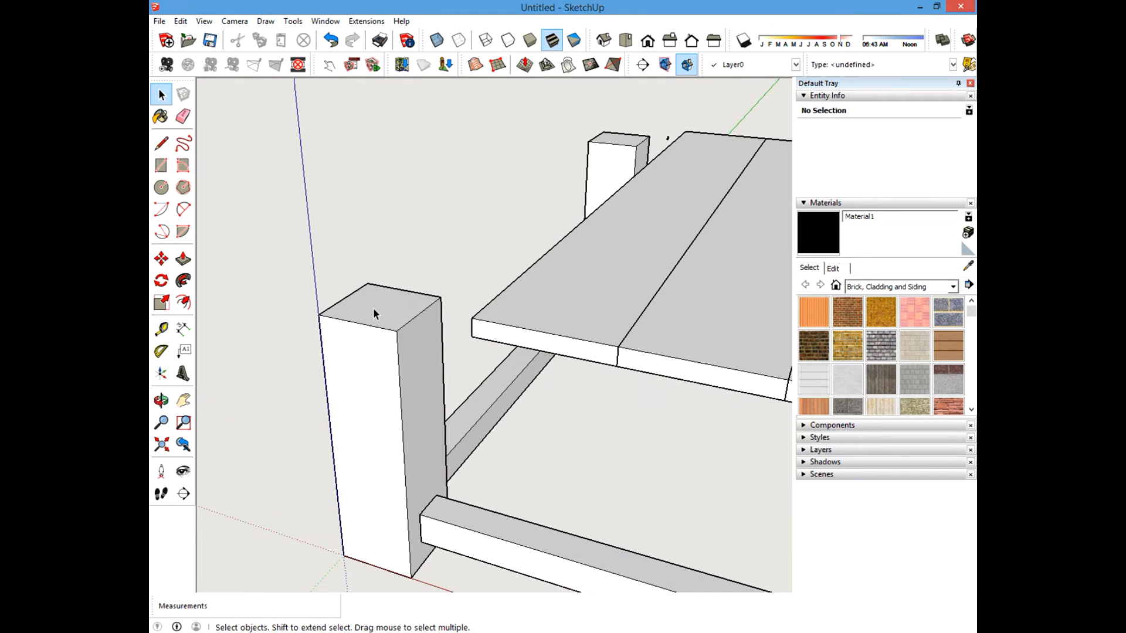
{"action": "scroll", "coordinate": [480, 337], "scroll_direction": "down", "scroll_amount": 3}
{"action": "scroll", "coordinate": [503, 346], "scroll_direction": "up", "scroll_amount": 4}
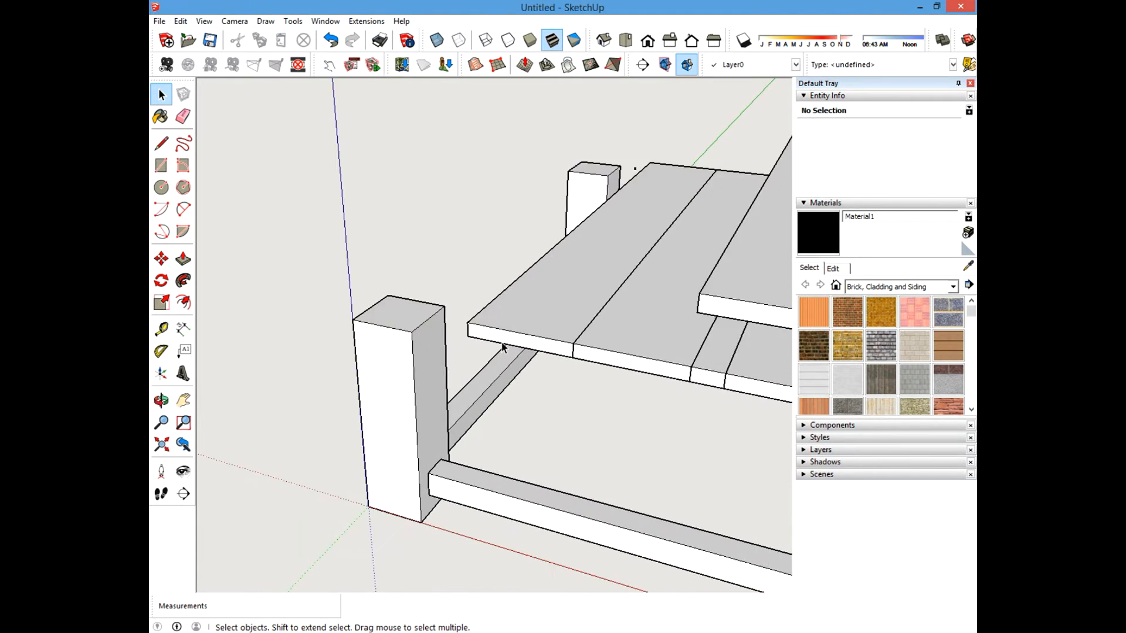
{"action": "middle_click_drag", "start_coordinate": [387, 273], "coordinate": [520, 264], "text": "shift"}
{"action": "scroll", "coordinate": [526, 322], "scroll_direction": "up", "scroll_amount": 3}
{"action": "left_click", "coordinate": [504, 252]}
{"action": "key", "text": "a"}
{"action": "key", "text": "t"}
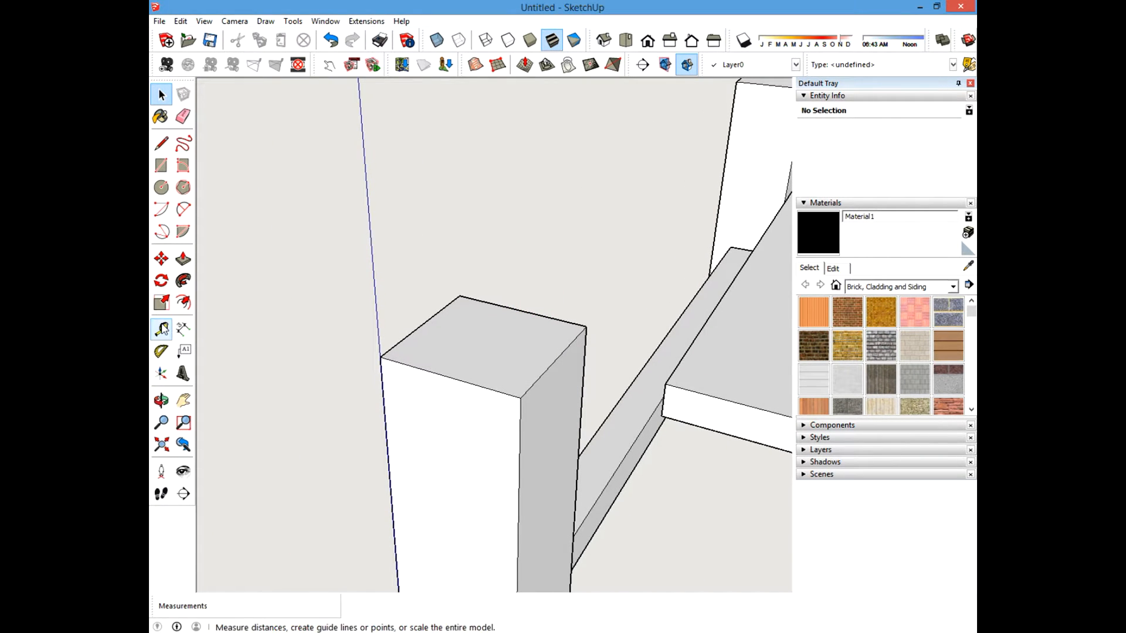
{"action": "left_click", "coordinate": [433, 317]}
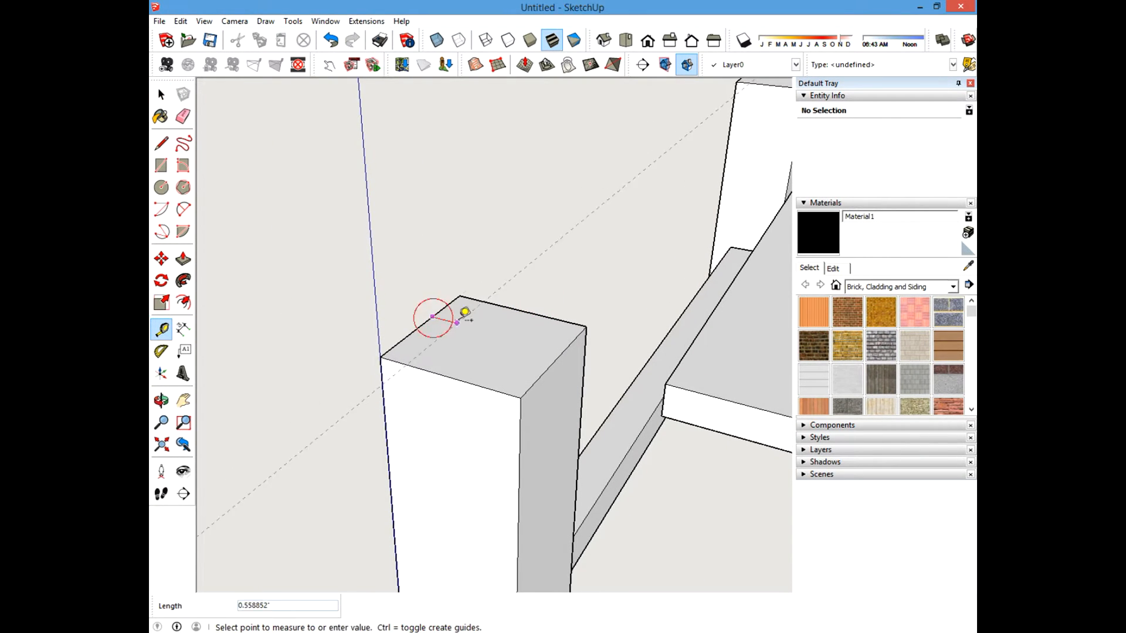
{"action": "left_click", "coordinate": [524, 302]}
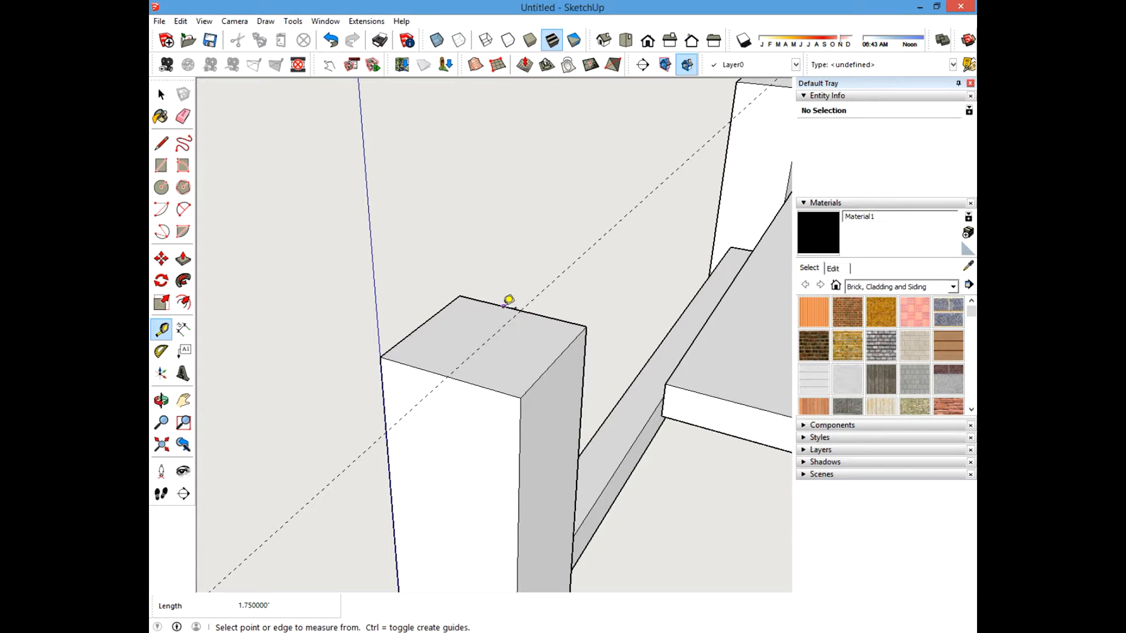
{"action": "left_click", "coordinate": [502, 306]}
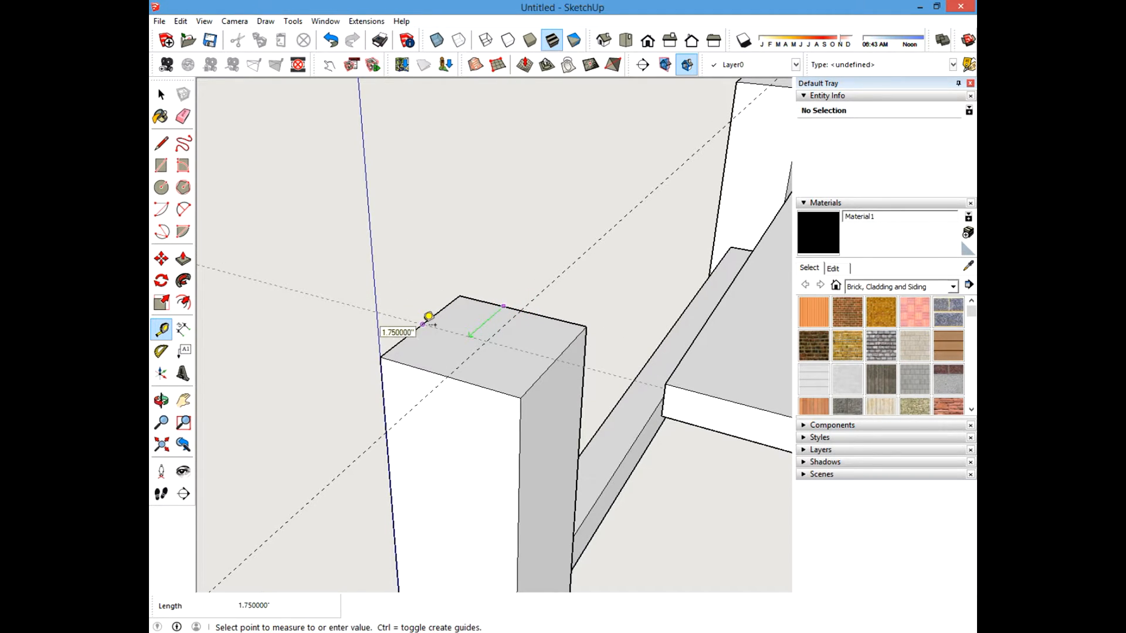
{"action": "left_click", "coordinate": [414, 310]}
Erase the guide lines from the corner post's top.
{"action": "left_click", "coordinate": [161, 187]}
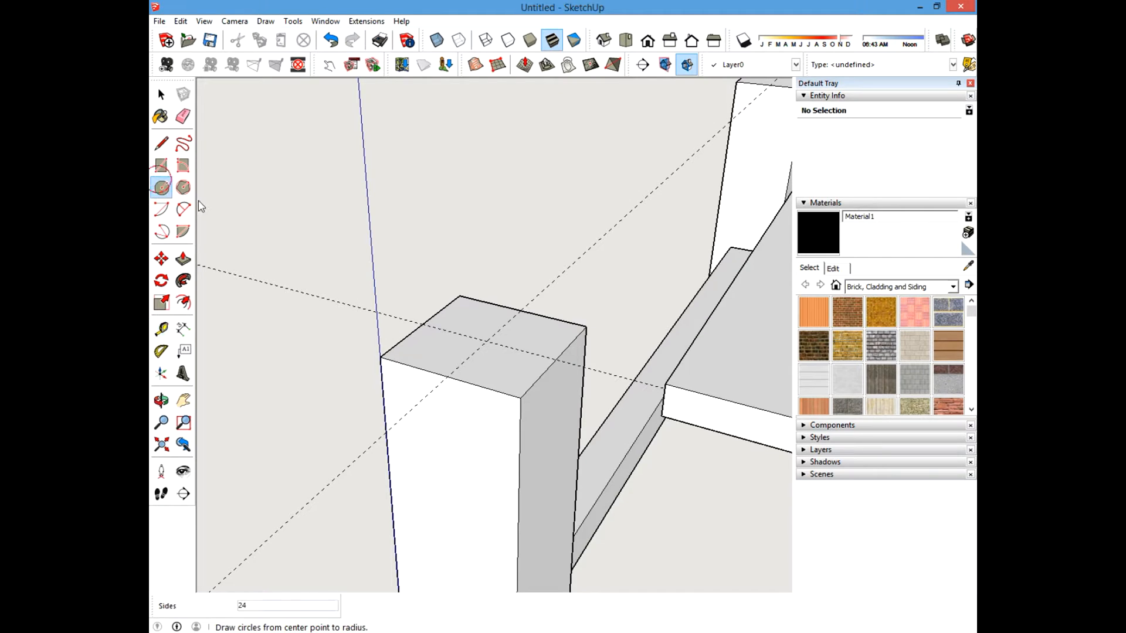
{"action": "left_click", "coordinate": [486, 340]}
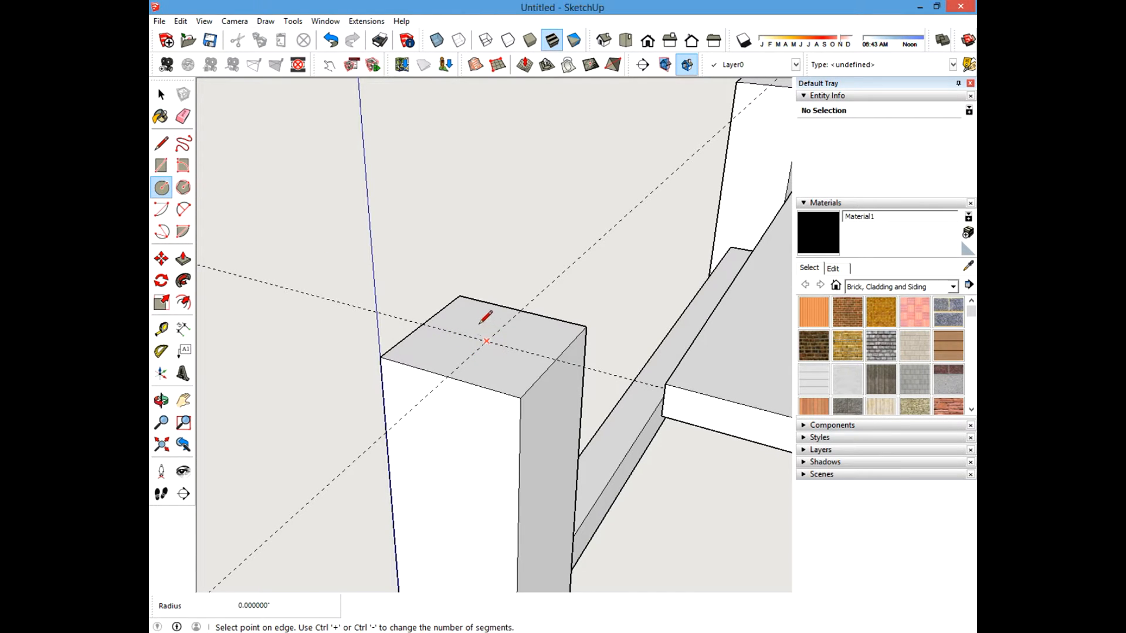
{"action": "key", "text": "Escape"}
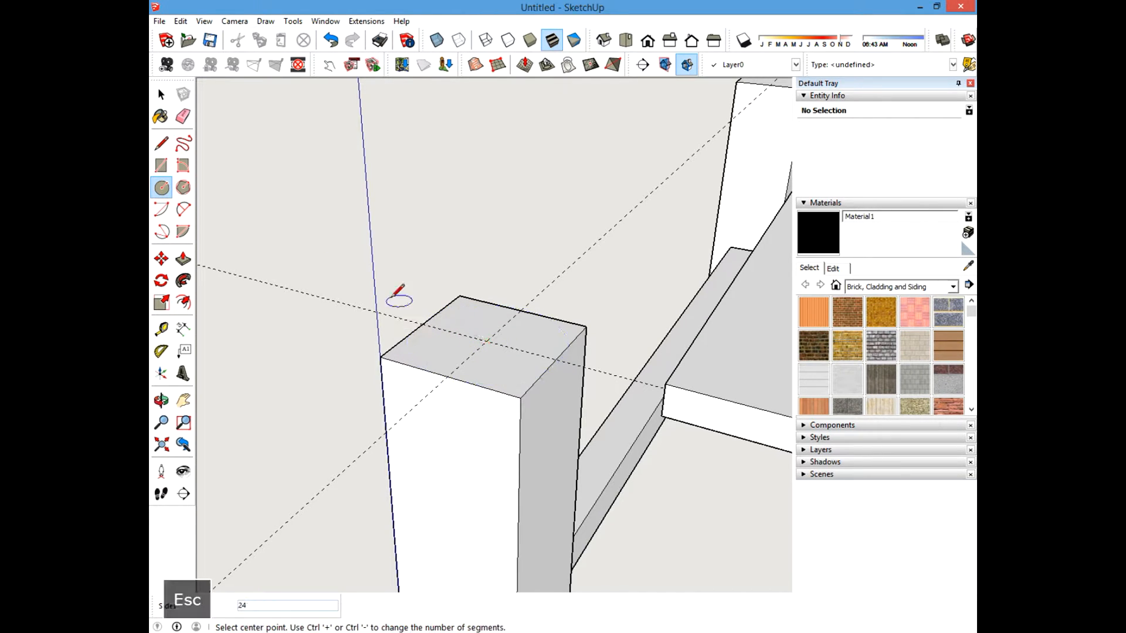
{"action": "left_click", "coordinate": [190, 112]}
{"action": "left_click_drag", "start_coordinate": [361, 308], "coordinate": [567, 270]}
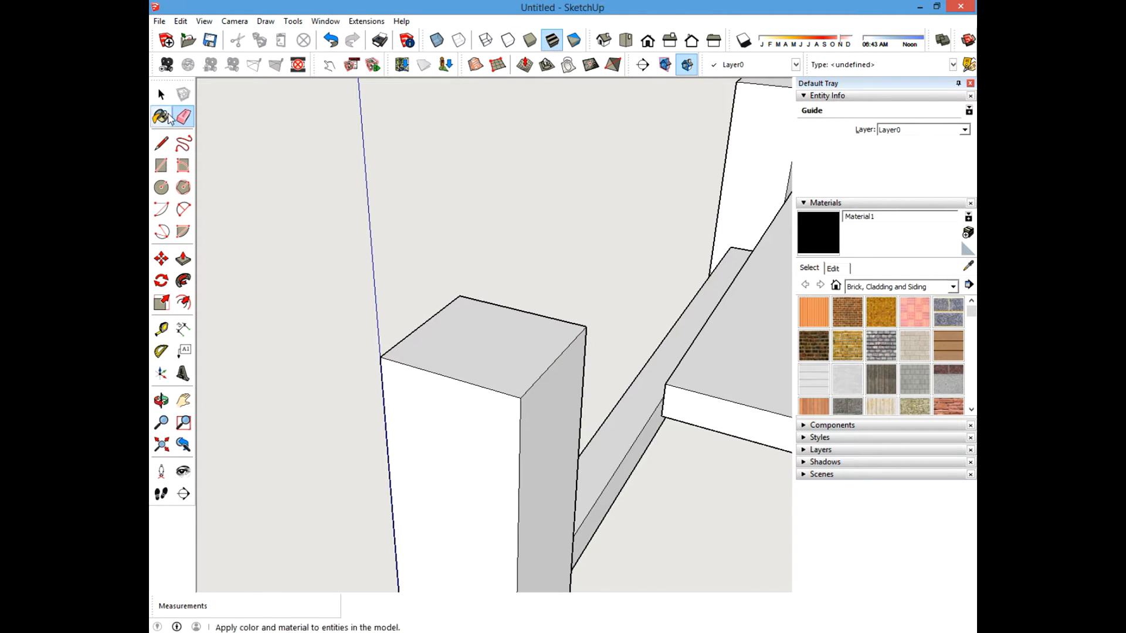
Open the corner post for editing and add guides 1.75 inches in from two adjacent edges of its top.
{"action": "left_click", "coordinate": [161, 95]}
{"action": "double_click", "coordinate": [496, 342]}
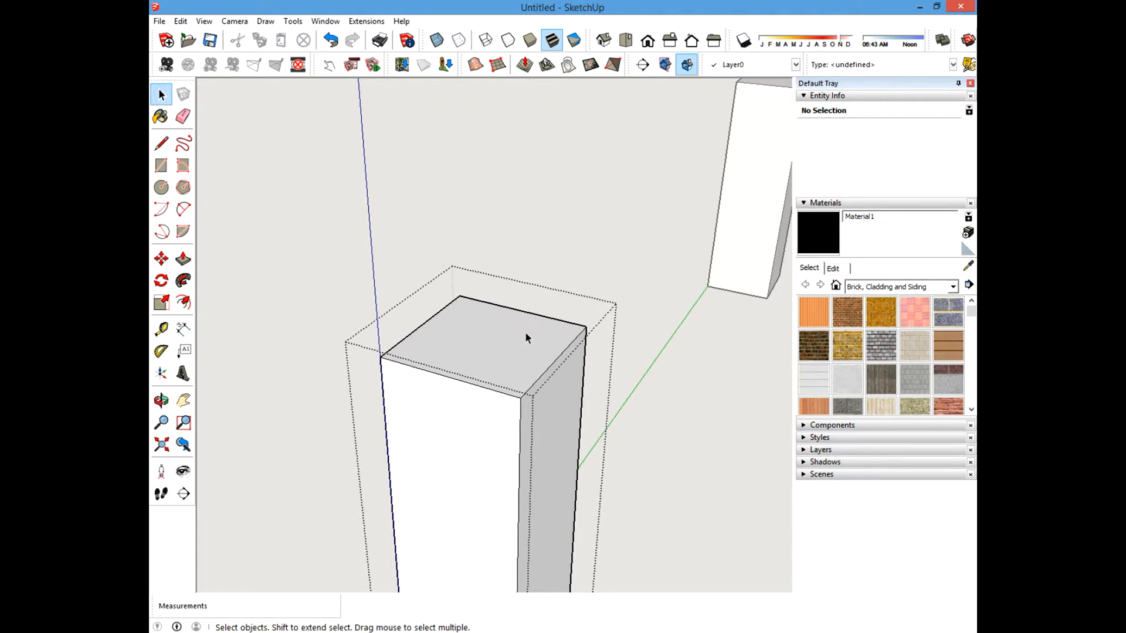
{"action": "left_click", "coordinate": [162, 329]}
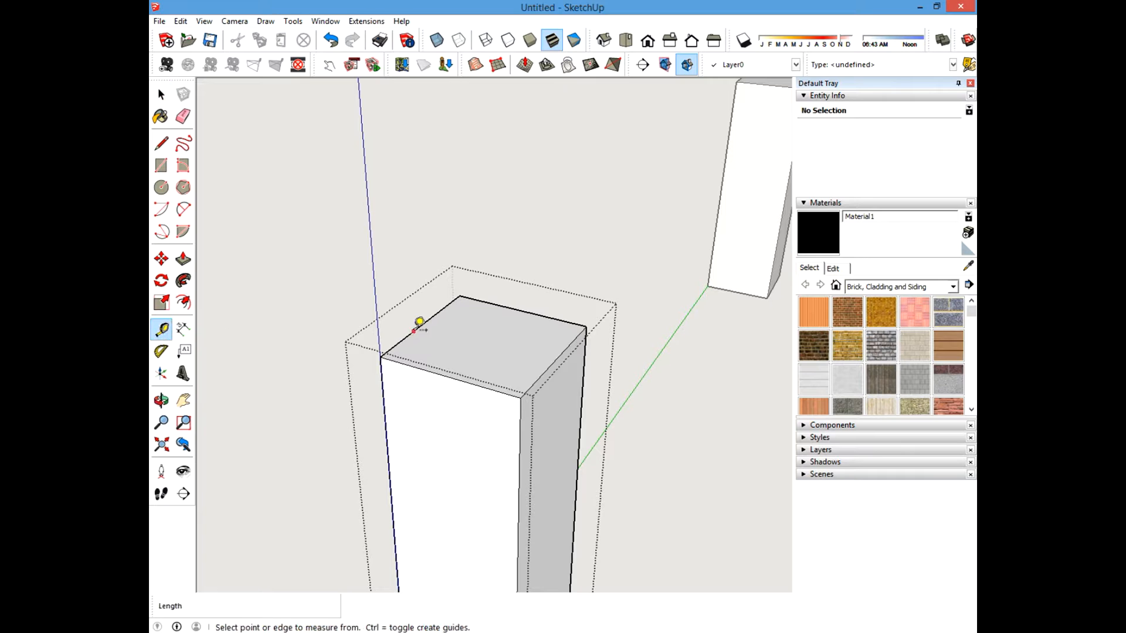
{"action": "left_click", "coordinate": [521, 300]}
{"action": "left_click", "coordinate": [498, 306]}
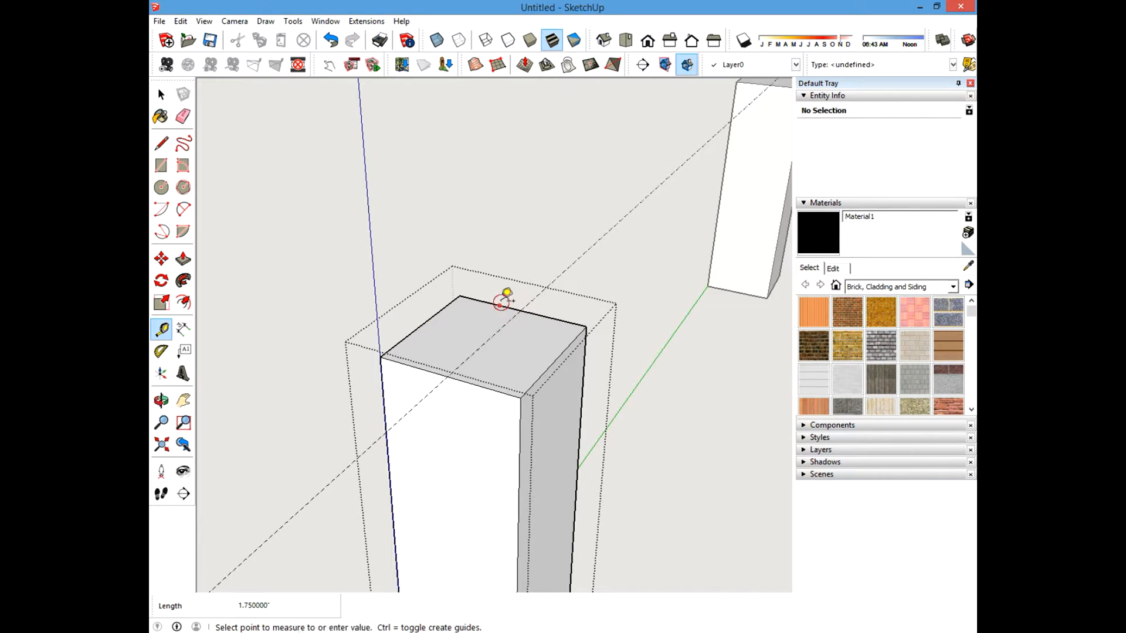
{"action": "left_click", "coordinate": [423, 322]}
Draw a circle of radius .125 at the guides' intersection on the post top.
{"action": "left_click", "coordinate": [161, 187]}
{"action": "scroll", "coordinate": [469, 339], "scroll_direction": "up", "scroll_amount": 2}
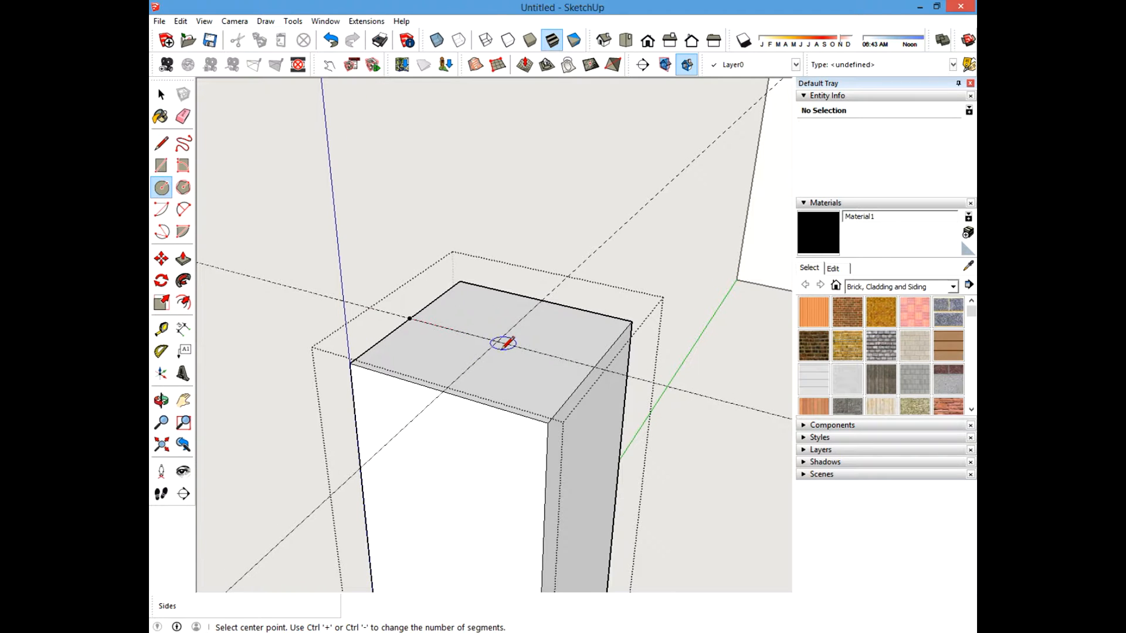
{"action": "left_click", "coordinate": [497, 341]}
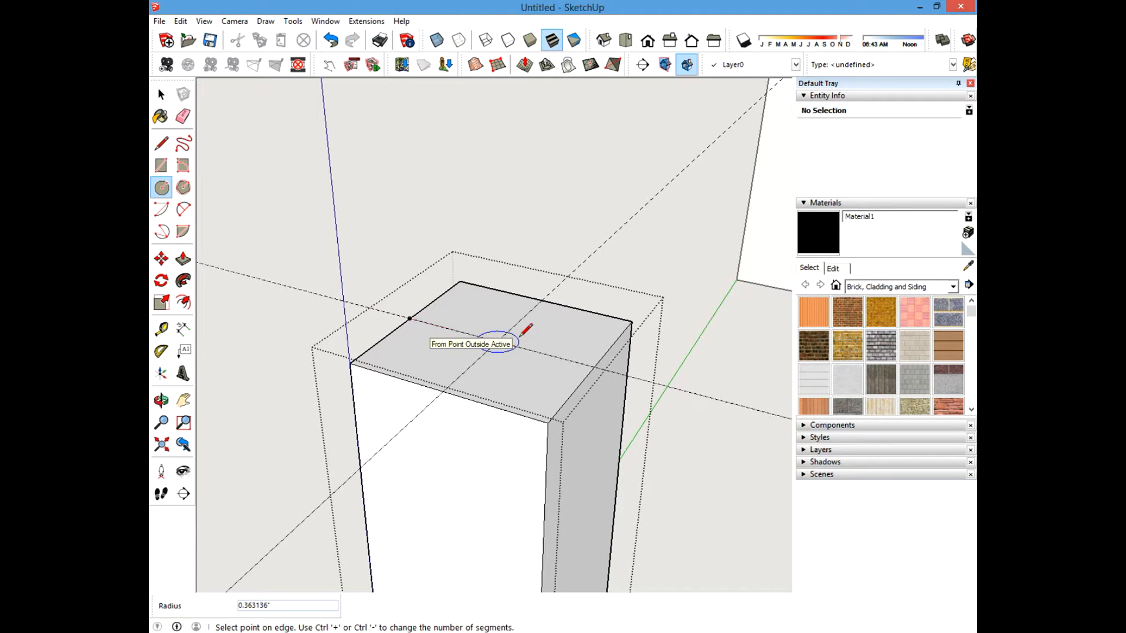
{"action": "type", "text": ".125"}
{"action": "key", "text": "Return"}
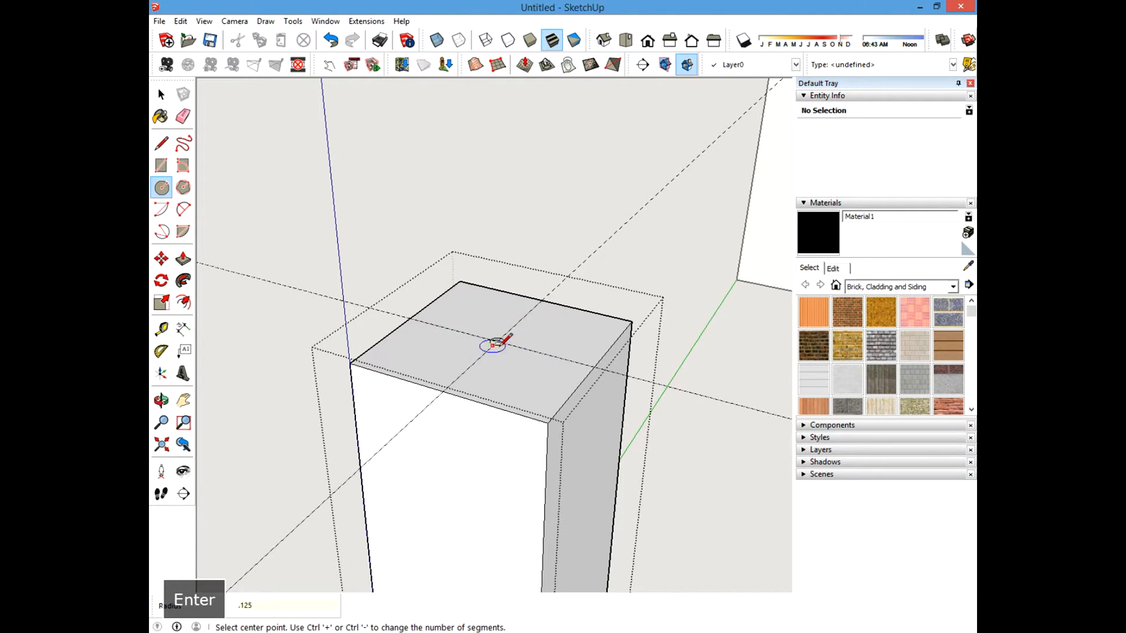
Push the small circle 0.5 inch down into the corner post's top to form a hole.
{"action": "scroll", "coordinate": [487, 337], "scroll_direction": "up", "scroll_amount": 3}
{"action": "key", "text": "space"}
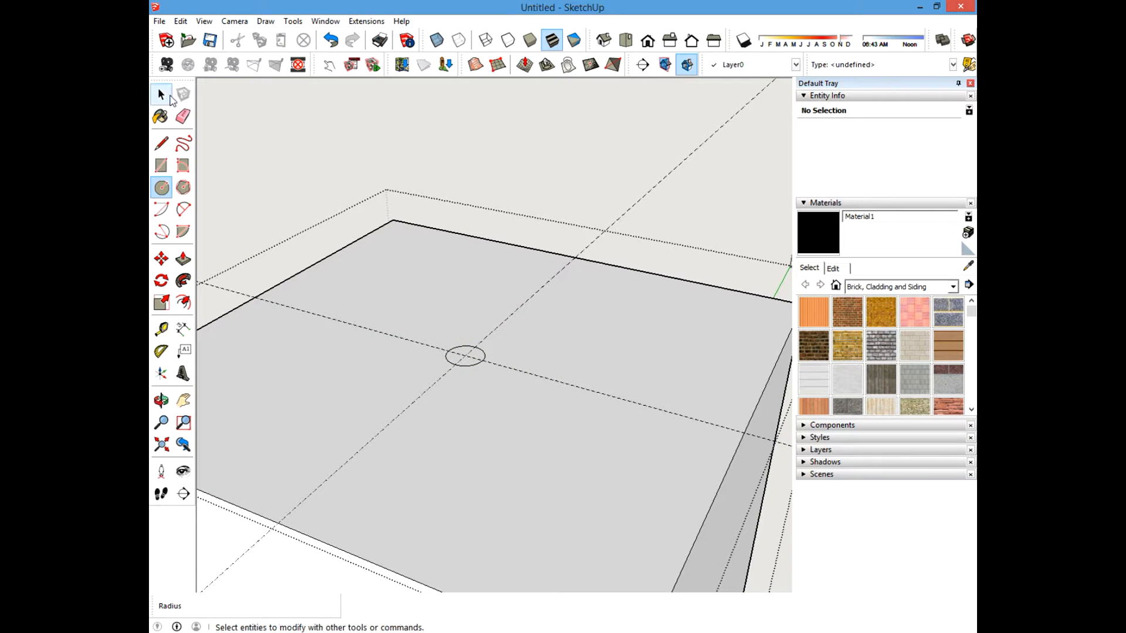
{"action": "key", "text": "p"}
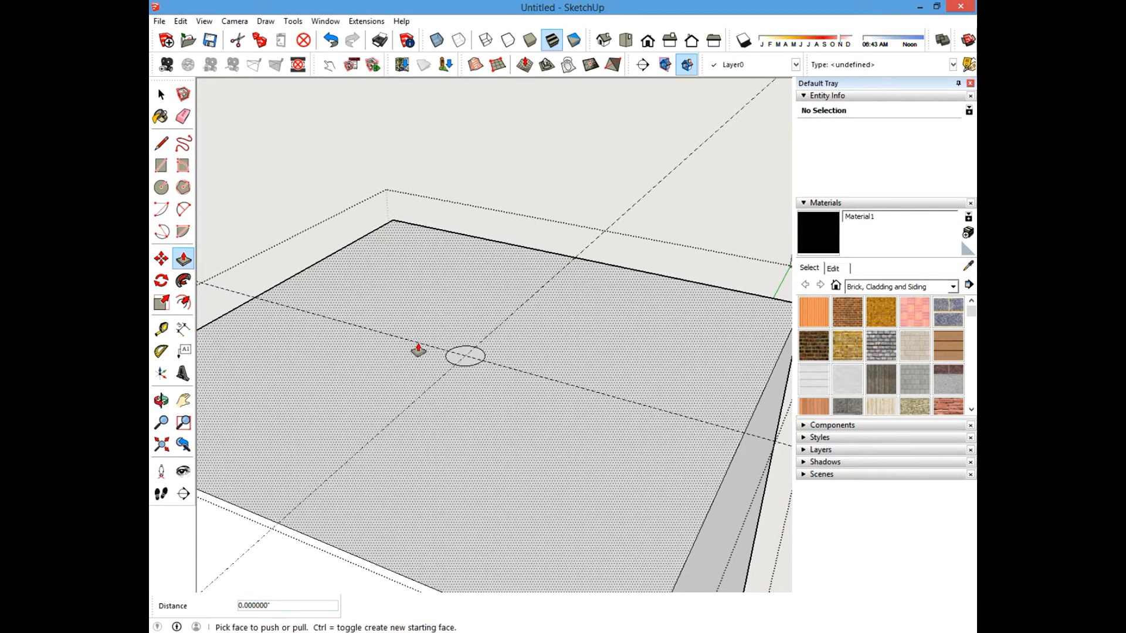
{"action": "left_click", "coordinate": [458, 356]}
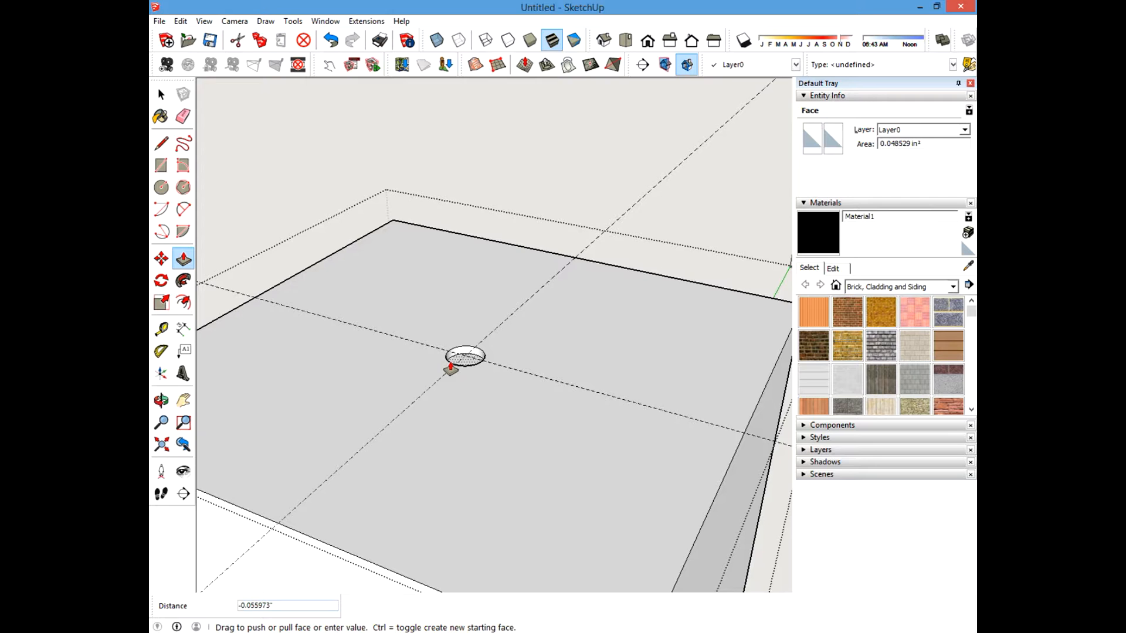
{"action": "key", "text": "Return"}
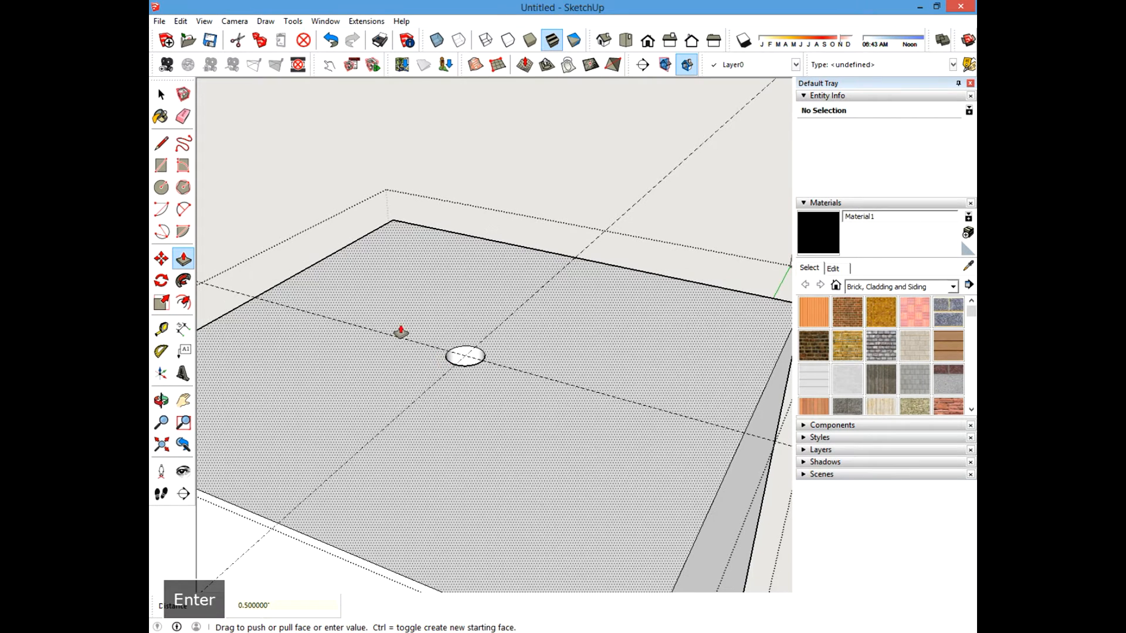
Erase both guide lines from the post top and close the post component.
{"action": "key", "text": "space"}
{"action": "scroll", "coordinate": [400, 266], "scroll_direction": "down", "scroll_amount": 3}
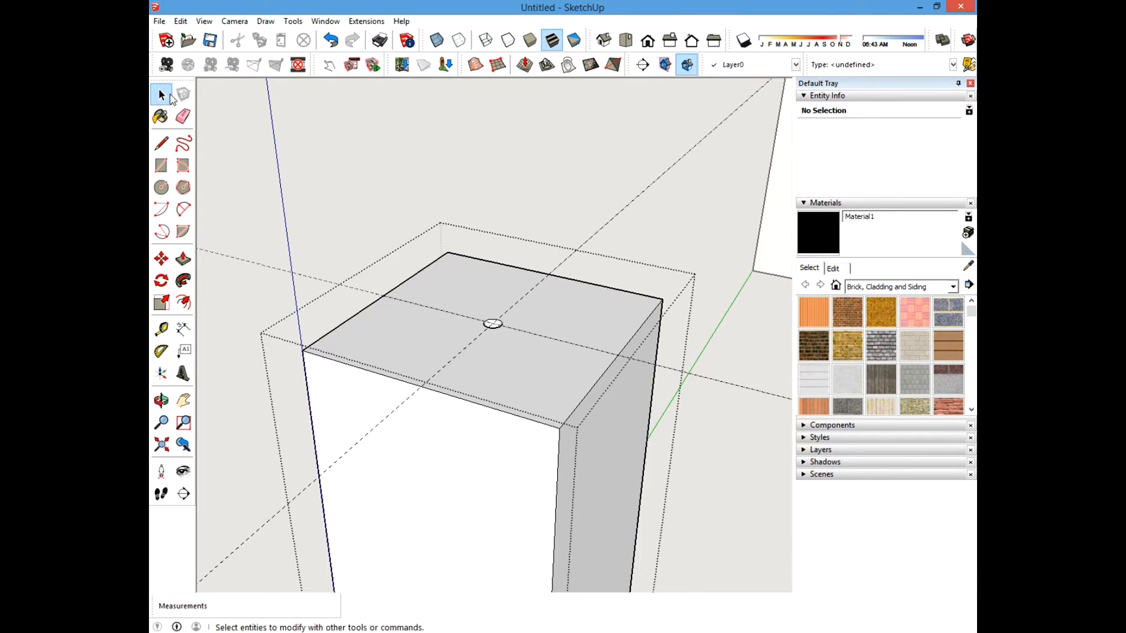
{"action": "left_click", "coordinate": [183, 116]}
{"action": "left_click", "coordinate": [632, 206]}
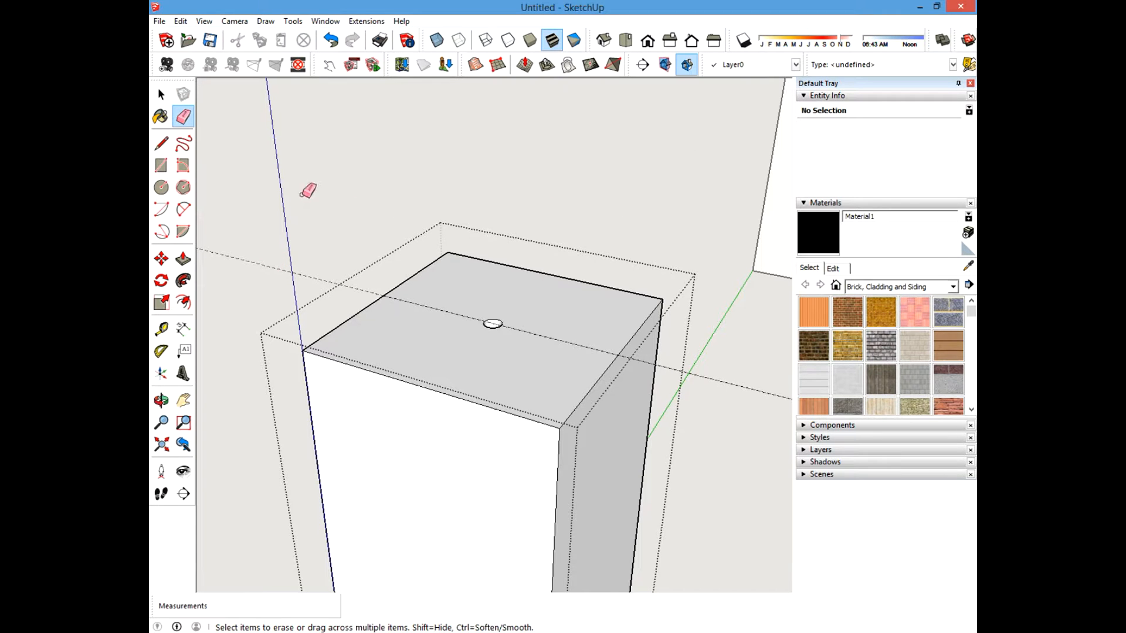
{"action": "left_click", "coordinate": [246, 262]}
{"action": "left_click", "coordinate": [161, 94]}
{"action": "left_click", "coordinate": [345, 161]}
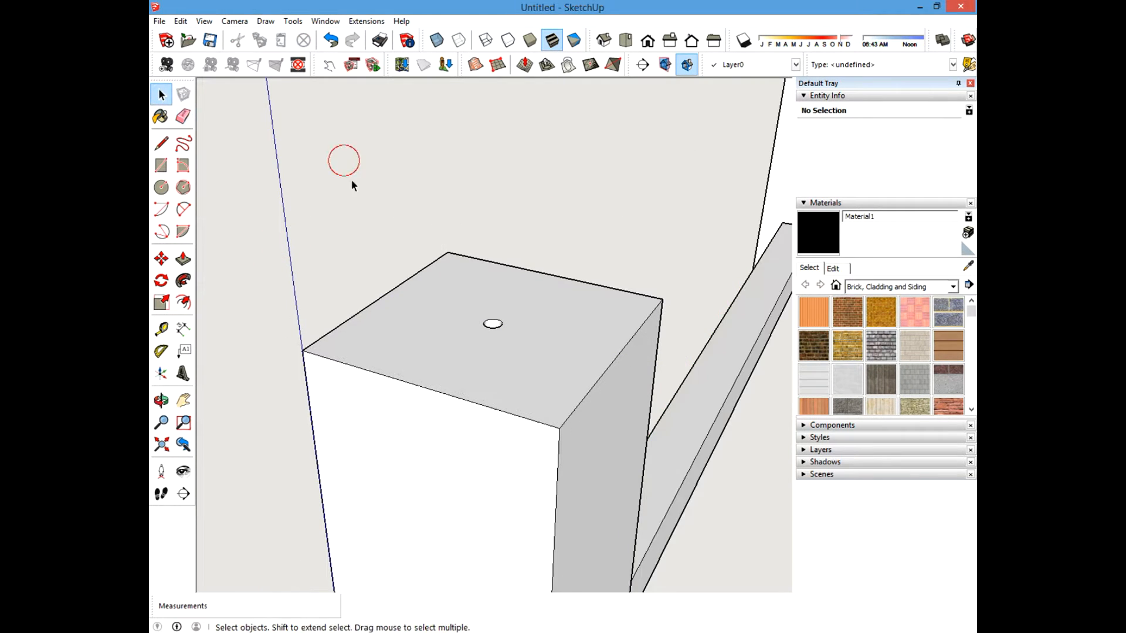
Hide the table top boards to expose the frame board above the corner post.
{"action": "scroll", "coordinate": [389, 368], "scroll_direction": "down", "scroll_amount": 5}
{"action": "middle_click_drag", "start_coordinate": [435, 391], "coordinate": [516, 381]}
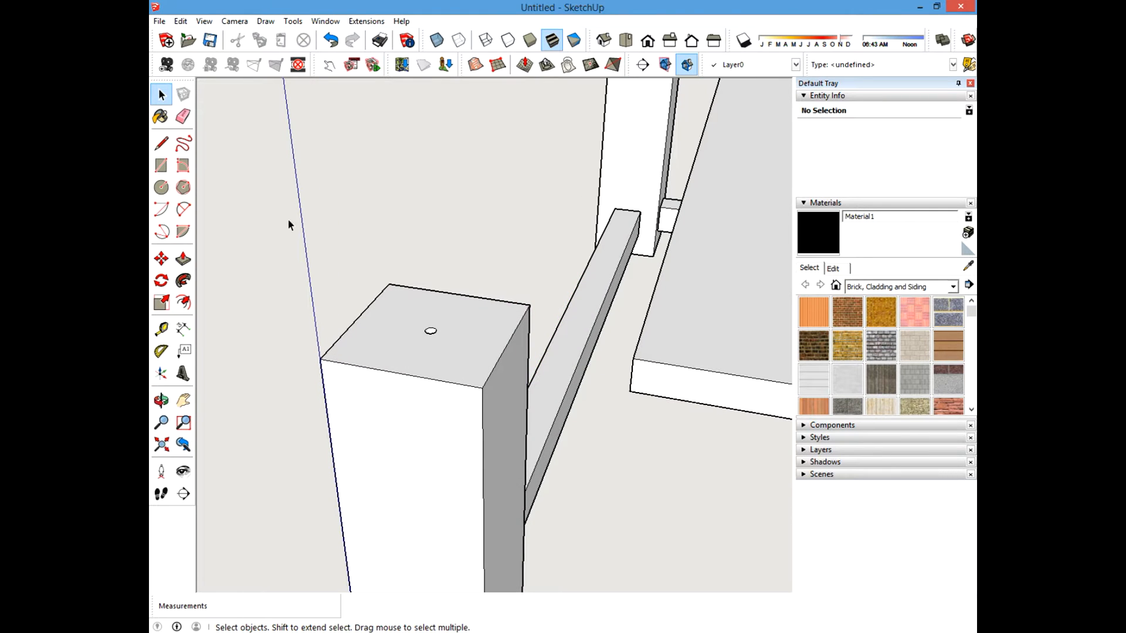
{"action": "left_click", "coordinate": [180, 21]}
{"action": "mouse_move", "coordinate": [205, 208]}
{"action": "left_click", "coordinate": [394, 238]}
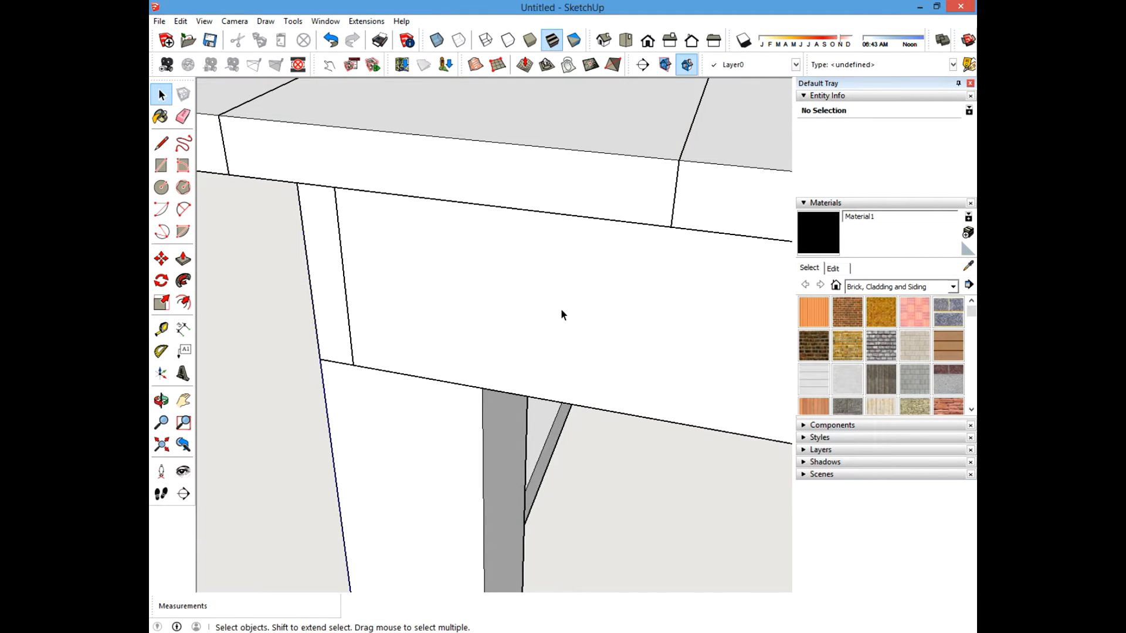
{"action": "scroll", "coordinate": [416, 384], "scroll_direction": "up", "scroll_amount": 2}
{"action": "scroll", "coordinate": [417, 384], "scroll_direction": "down", "scroll_amount": 5}
{"action": "left_click", "coordinate": [434, 256]}
{"action": "left_click", "coordinate": [286, 201], "text": "ctrl"}
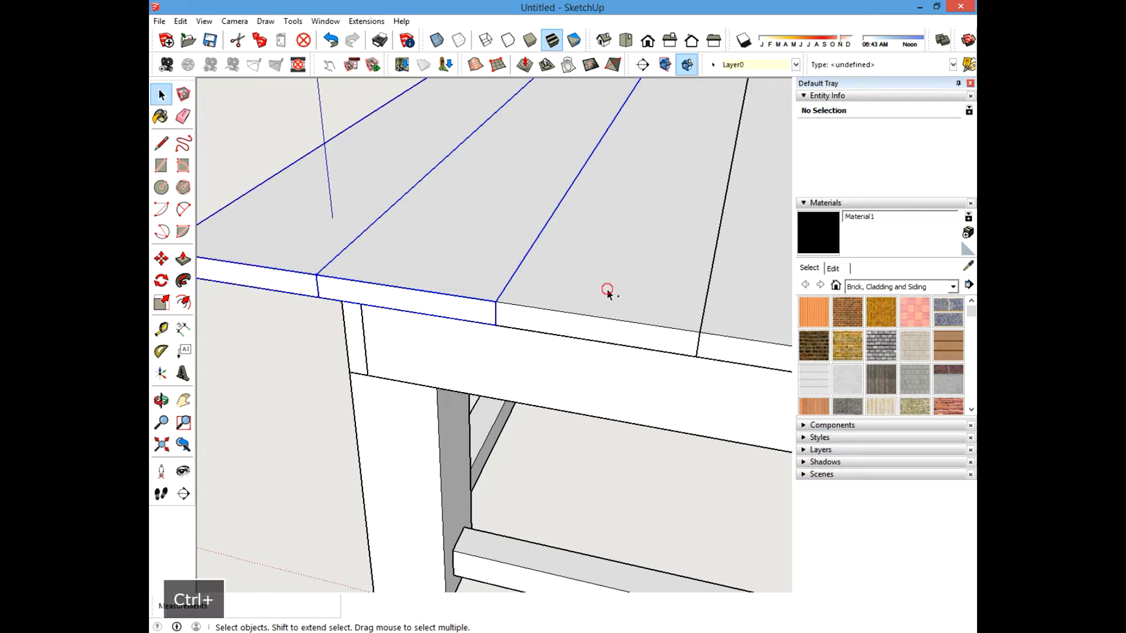
{"action": "left_click", "coordinate": [606, 292], "text": "ctrl"}
{"action": "right_click", "coordinate": [606, 287]}
{"action": "left_click", "coordinate": [624, 326]}
{"action": "left_click", "coordinate": [402, 316]}
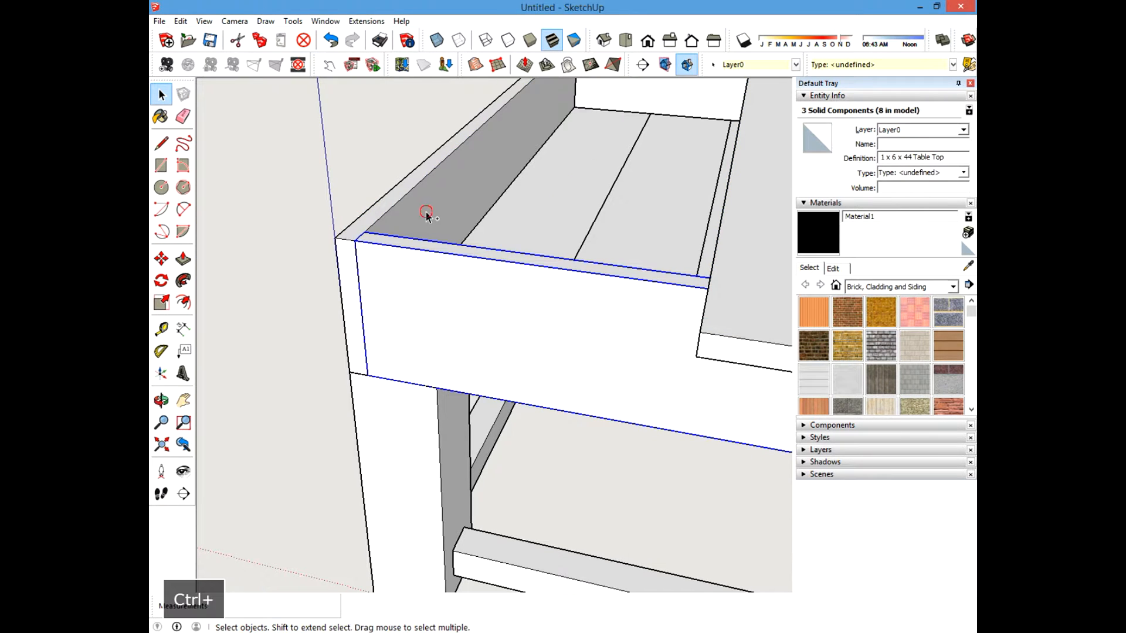
{"action": "left_click", "coordinate": [426, 212], "text": "ctrl"}
{"action": "right_click", "coordinate": [427, 213]}
{"action": "left_click", "coordinate": [452, 248]}
Open the 1 x 6 x 34.5 board above the post for editing and hide its faces to reveal the hole beneath.
{"action": "middle_click_drag", "start_coordinate": [444, 253], "coordinate": [445, 313]}
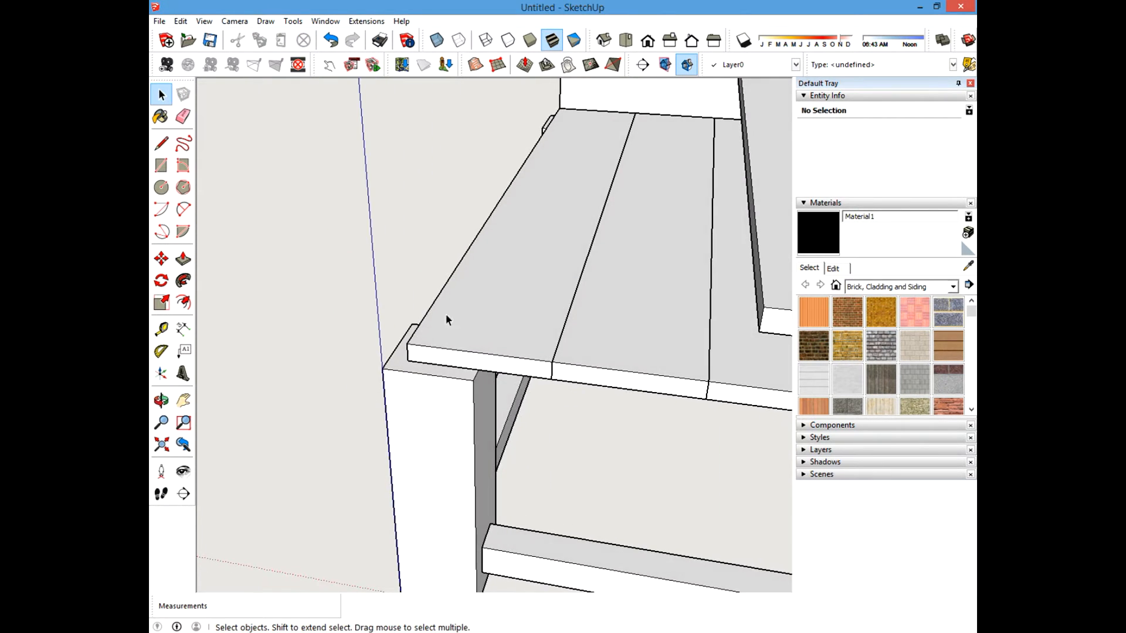
{"action": "scroll", "coordinate": [418, 371], "scroll_direction": "up", "scroll_amount": 2}
{"action": "middle_click_drag", "start_coordinate": [417, 370], "coordinate": [364, 382]}
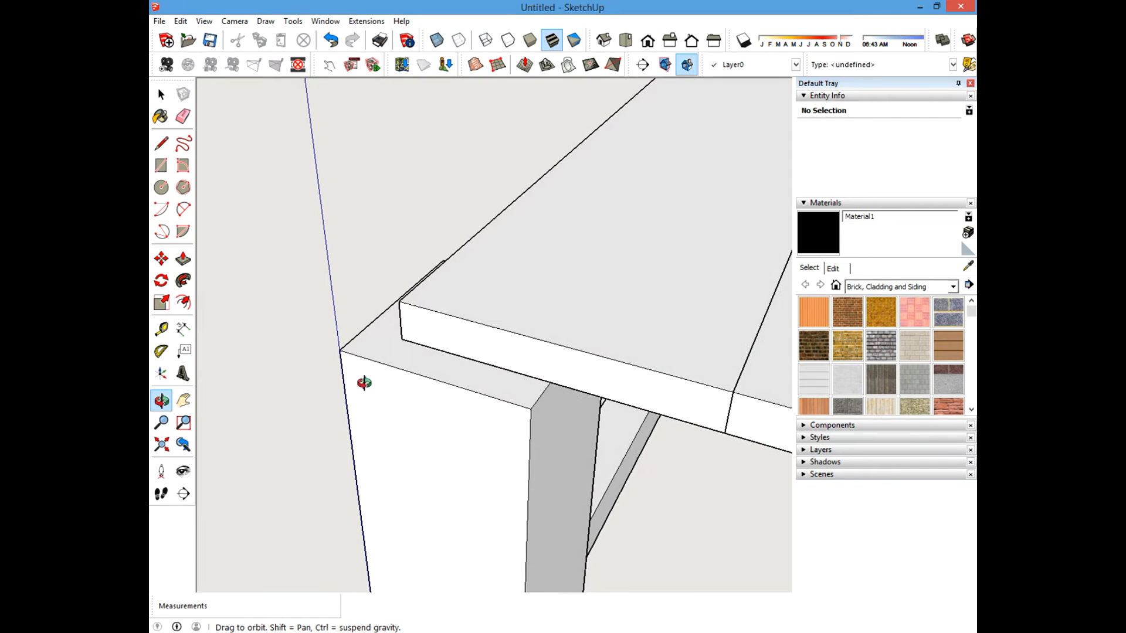
{"action": "scroll", "coordinate": [422, 329], "scroll_direction": "up", "scroll_amount": 2}
{"action": "scroll", "coordinate": [401, 368], "scroll_direction": "down", "scroll_amount": 4}
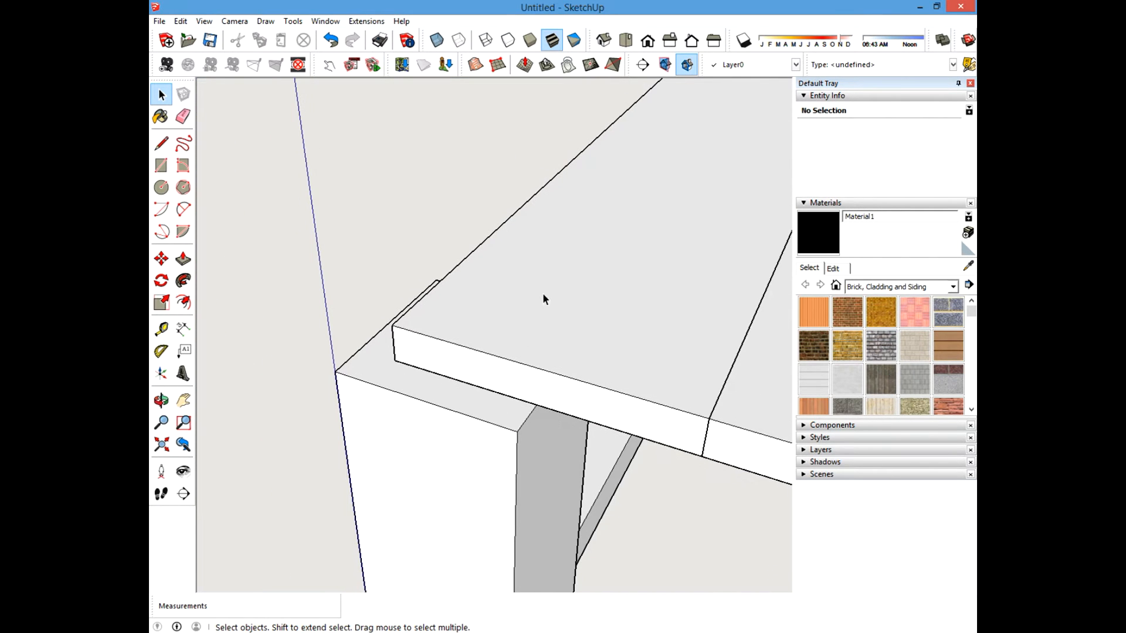
{"action": "left_click", "coordinate": [529, 287]}
{"action": "left_click", "coordinate": [263, 251]}
{"action": "scroll", "coordinate": [431, 402], "scroll_direction": "down", "scroll_amount": 2}
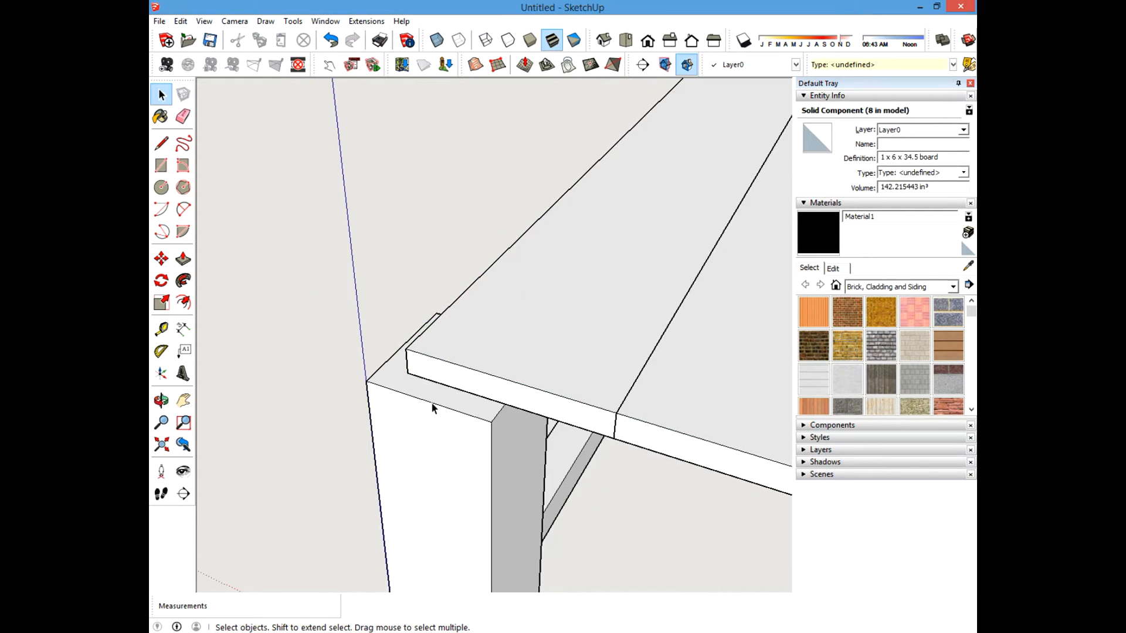
{"action": "scroll", "coordinate": [431, 400], "scroll_direction": "up", "scroll_amount": 3}
{"action": "scroll", "coordinate": [371, 334], "scroll_direction": "down", "scroll_amount": 2}
{"action": "double_click", "coordinate": [487, 296]}
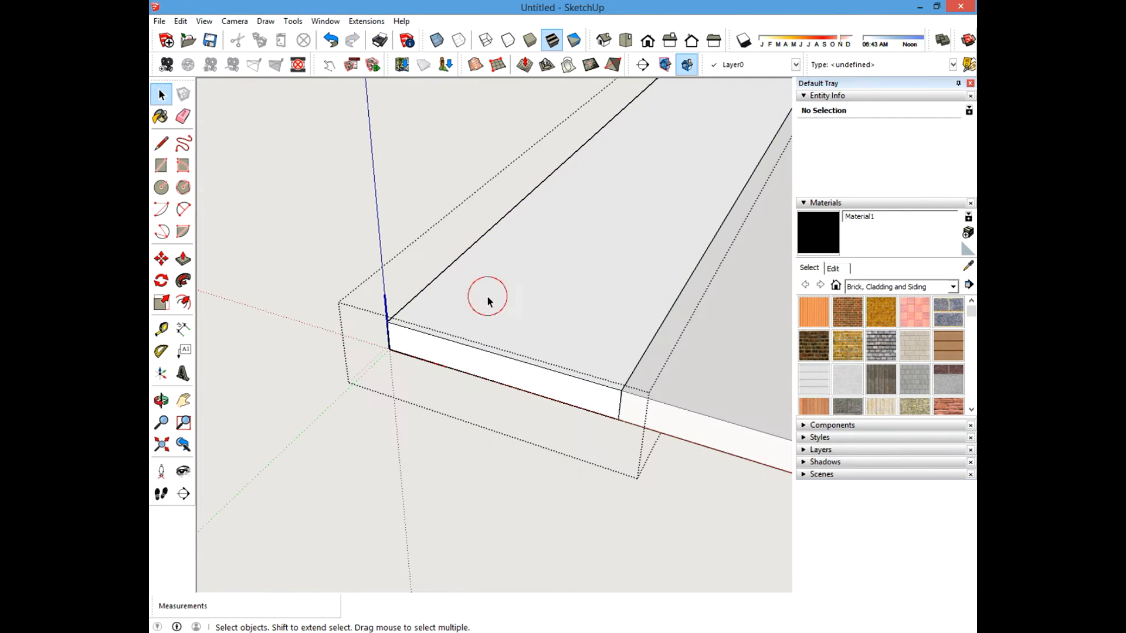
{"action": "scroll", "coordinate": [520, 276], "scroll_direction": "up", "scroll_amount": 1}
{"action": "left_click", "coordinate": [520, 277]}
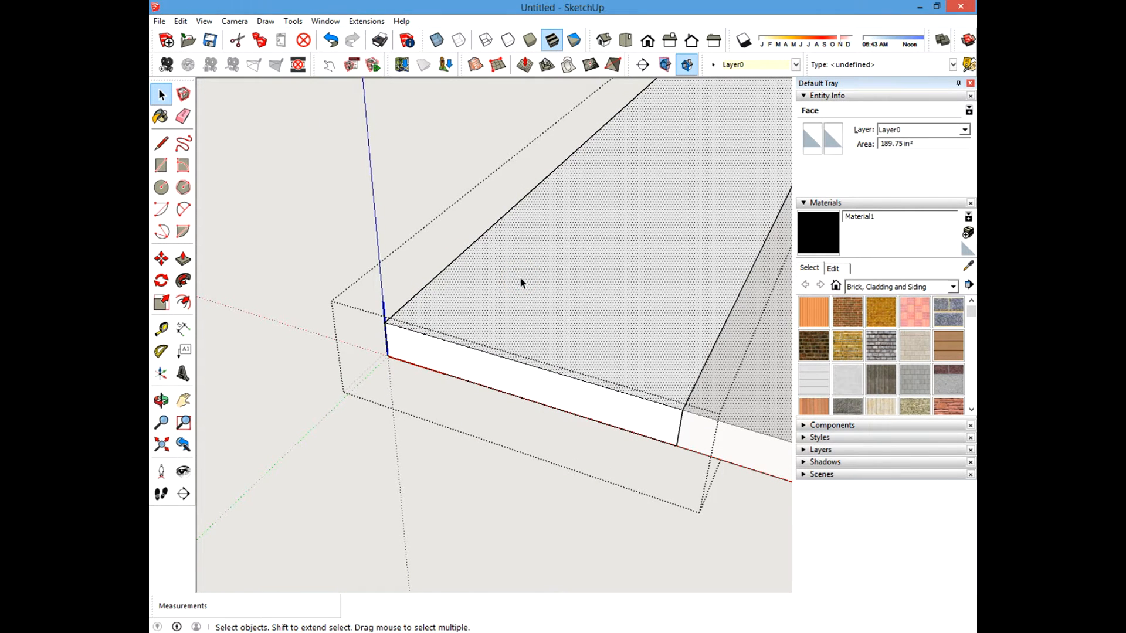
{"action": "right_click", "coordinate": [521, 280]}
{"action": "left_click", "coordinate": [538, 314]}
{"action": "middle_click_drag", "start_coordinate": [537, 312], "coordinate": [478, 319]}
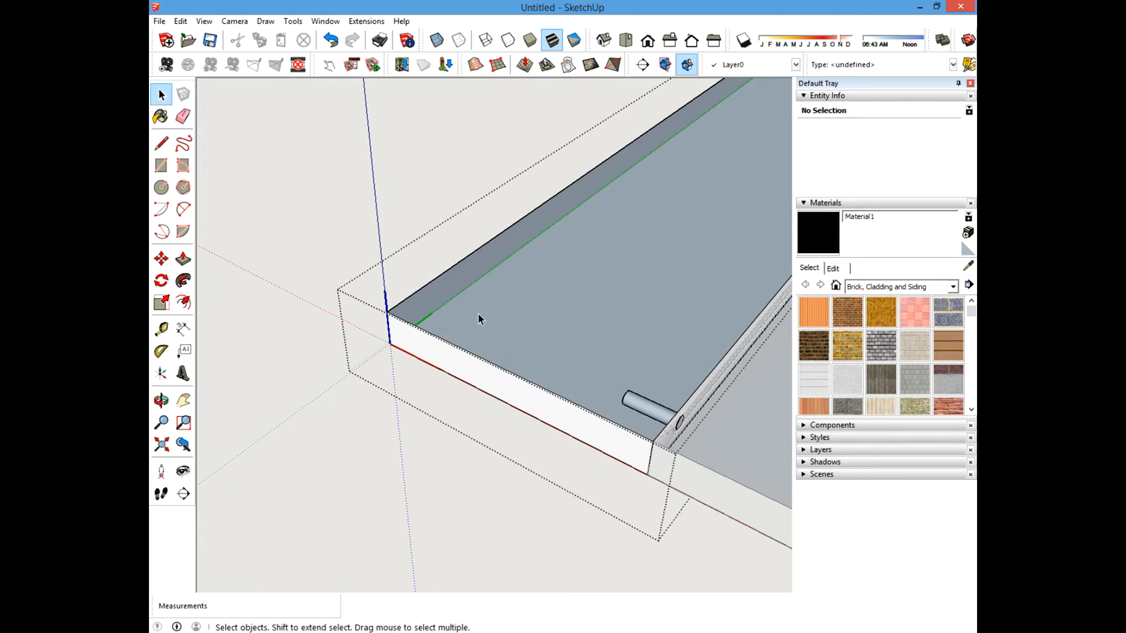
{"action": "right_click", "coordinate": [510, 299]}
{"action": "left_click", "coordinate": [538, 330]}
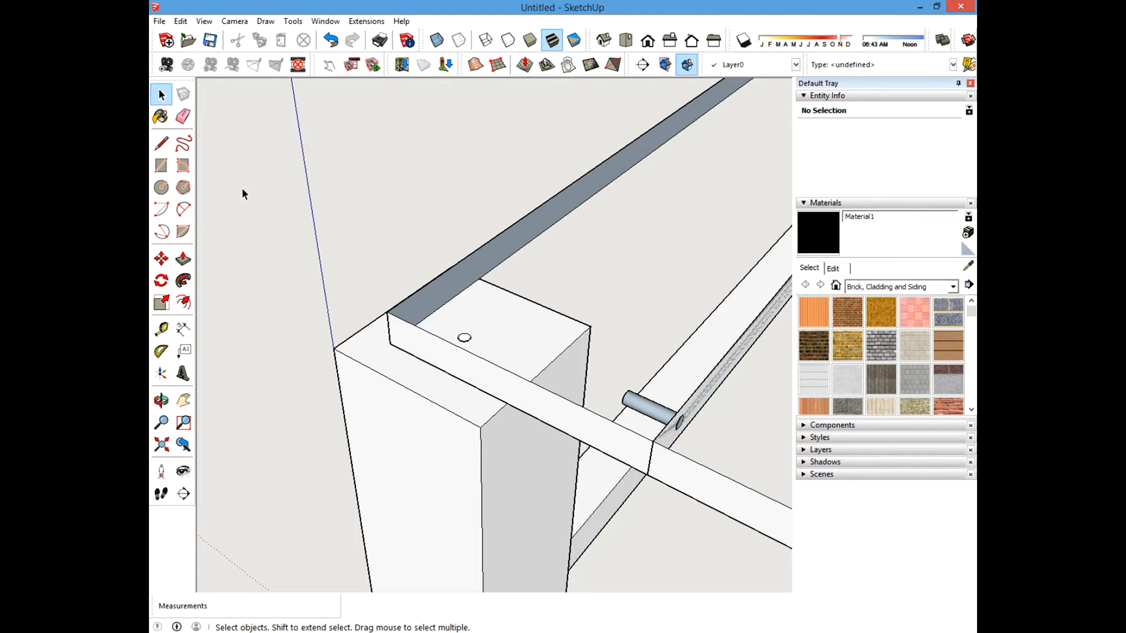
Measure from the hole's center to the board's inner edge with the Tape Measure.
{"action": "middle_click_drag", "start_coordinate": [498, 246], "coordinate": [206, 194]}
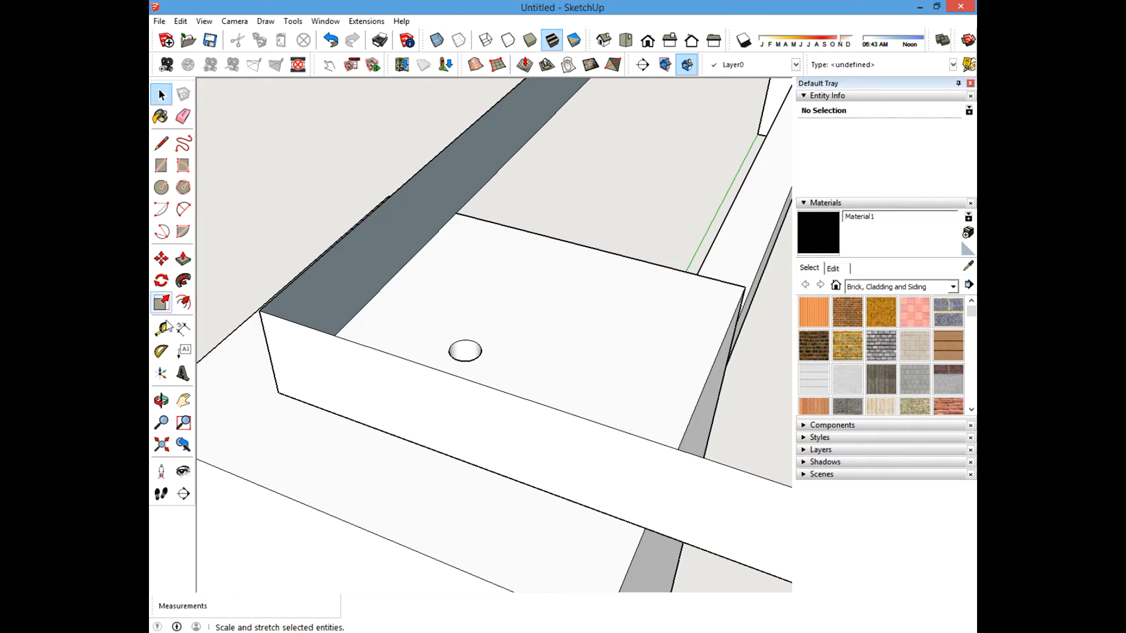
{"action": "left_click", "coordinate": [161, 331]}
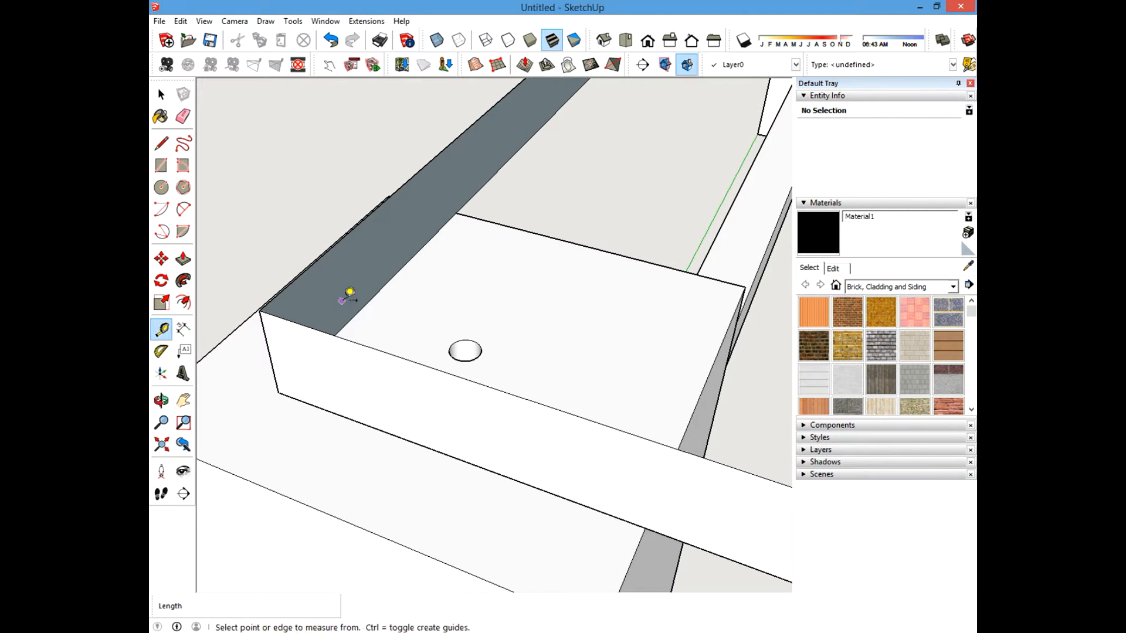
{"action": "left_click", "coordinate": [464, 350]}
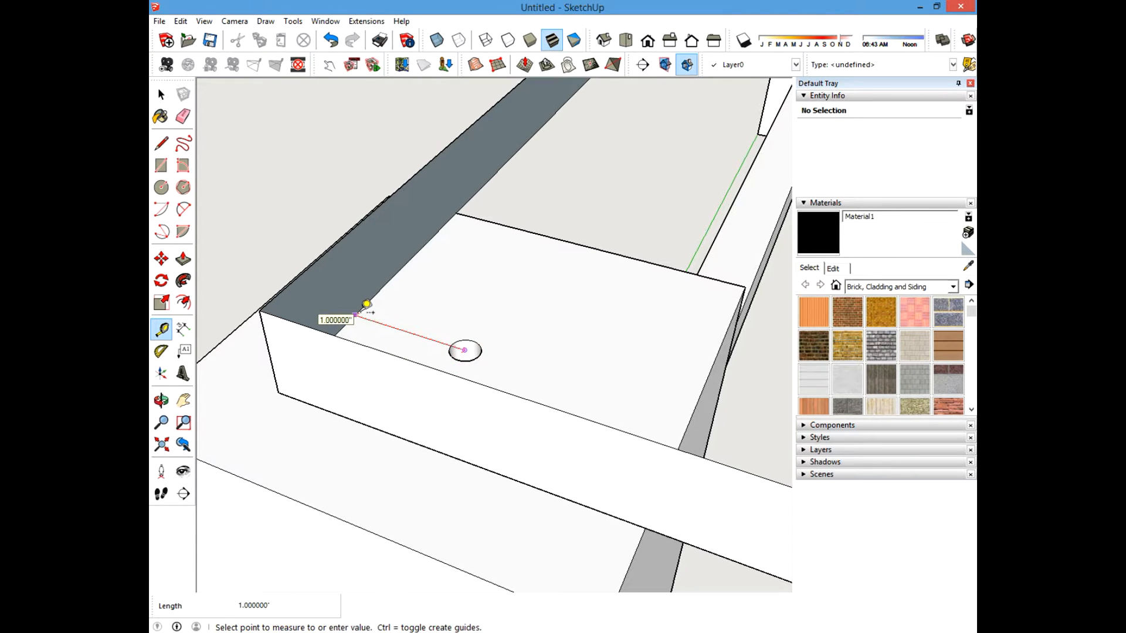
{"action": "middle_click_drag", "start_coordinate": [515, 311], "coordinate": [395, 294]}
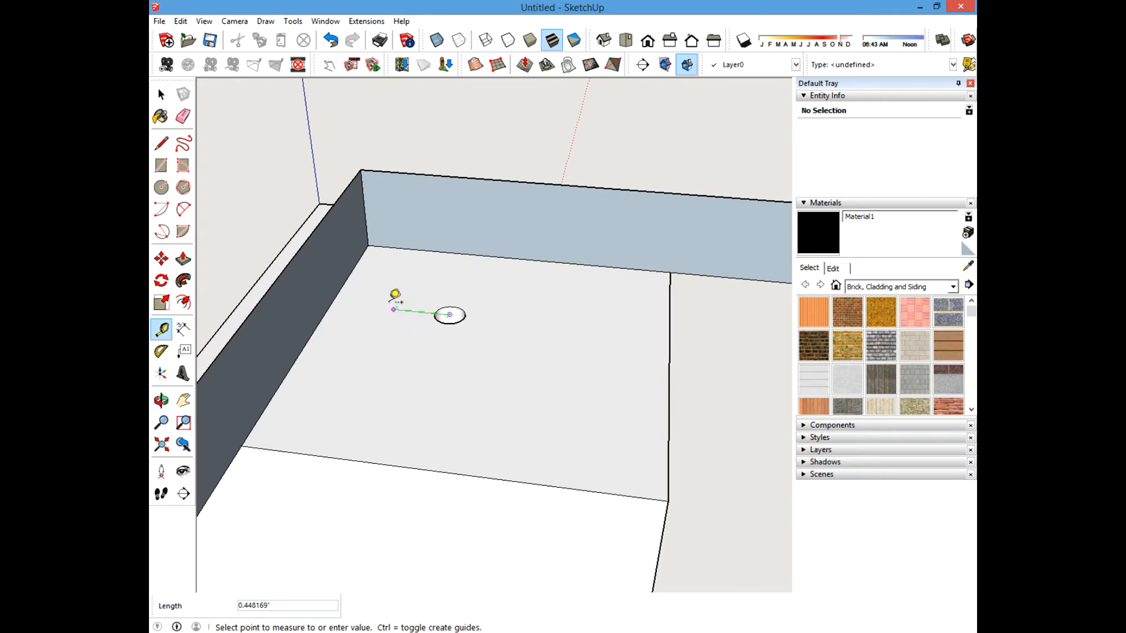
{"action": "key", "text": "Escape"}
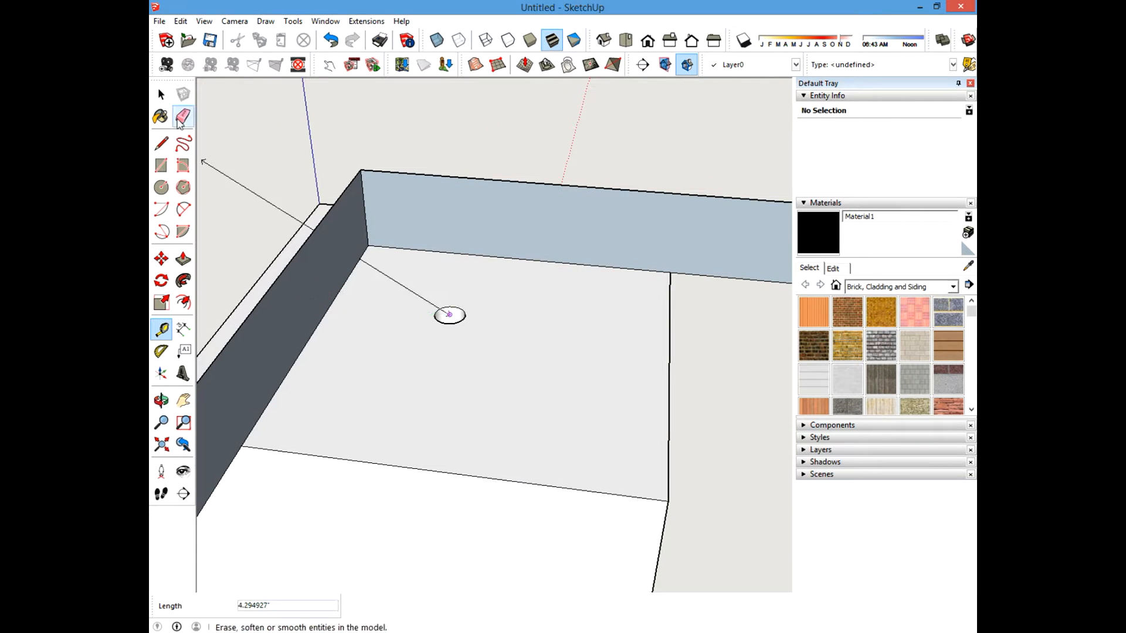
{"action": "key", "text": "space"}
Open the board for editing and add guides on its underside from two adjacent edges, the second 1 inch in.
{"action": "middle_click_drag", "start_coordinate": [369, 344], "coordinate": [341, 205]}
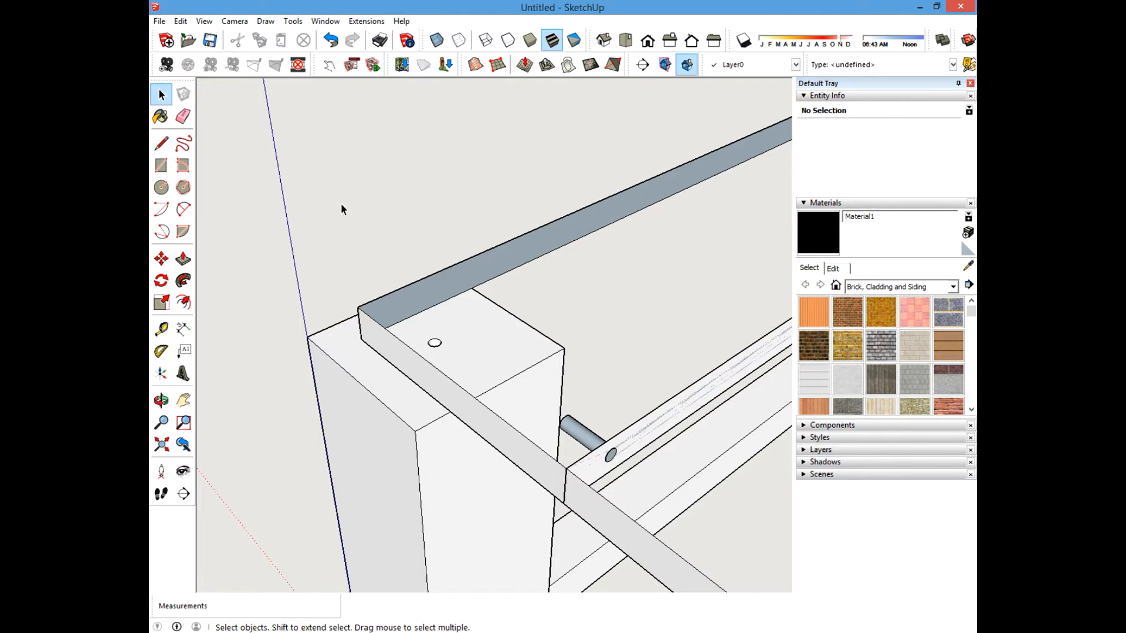
{"action": "double_click", "coordinate": [516, 258]}
{"action": "middle_click_drag", "start_coordinate": [394, 349], "coordinate": [410, 313]}
{"action": "left_click", "coordinate": [180, 21]}
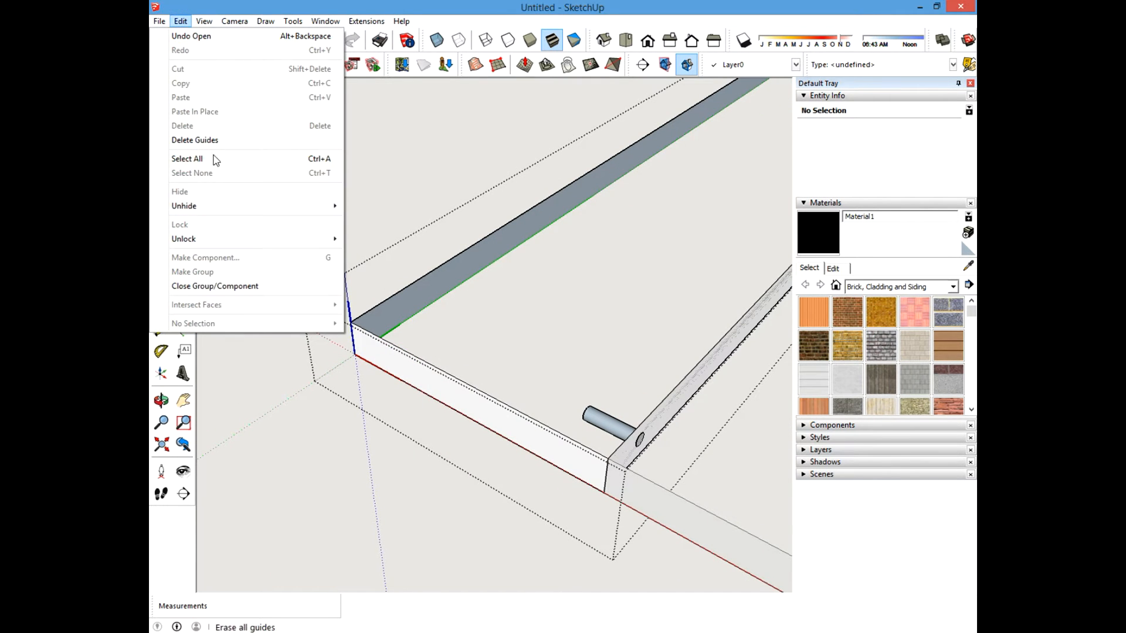
{"action": "mouse_move", "coordinate": [188, 223]}
{"action": "left_click", "coordinate": [368, 235]}
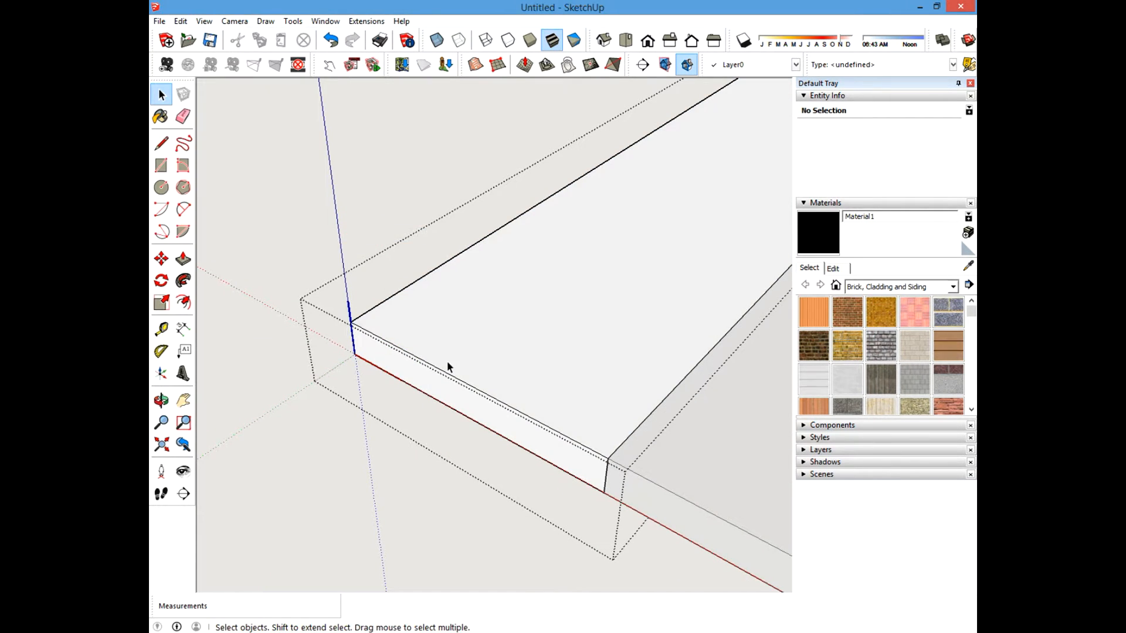
{"action": "middle_click_drag", "start_coordinate": [447, 361], "coordinate": [494, 318]}
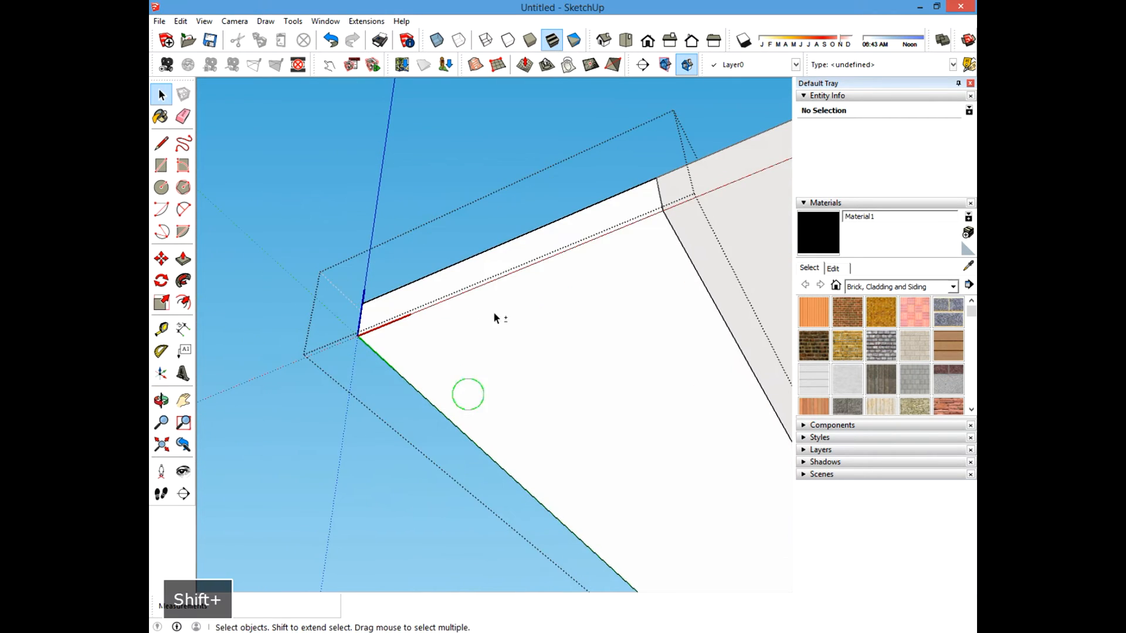
{"action": "middle_click_drag", "start_coordinate": [468, 394], "coordinate": [427, 313]}
{"action": "scroll", "coordinate": [427, 316], "scroll_direction": "up", "scroll_amount": 2}
{"action": "left_click", "coordinate": [164, 330]}
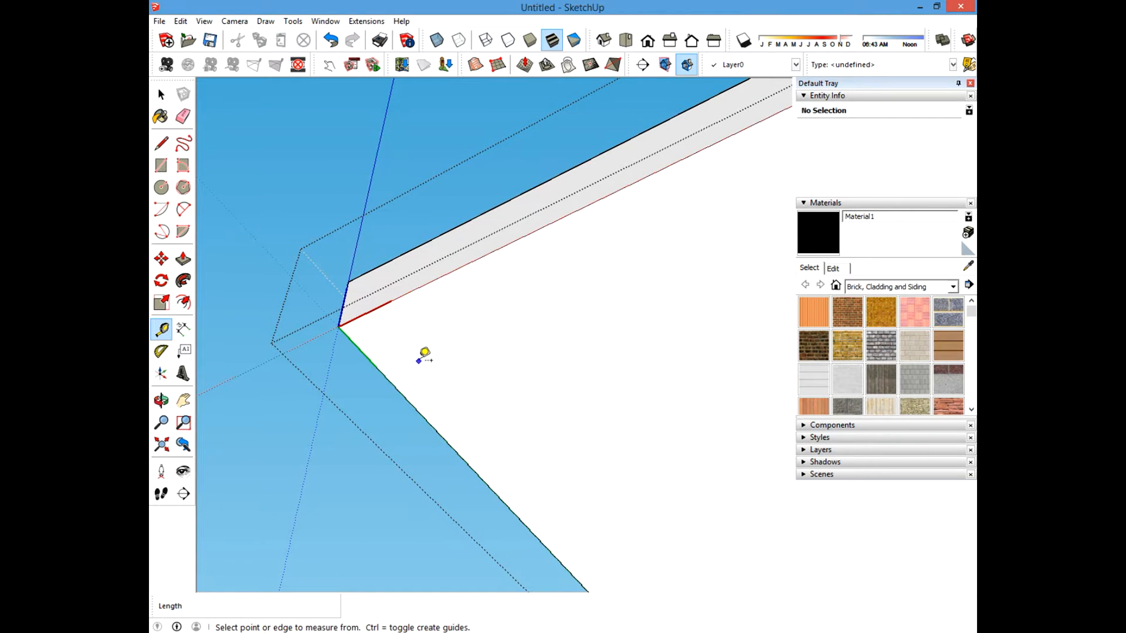
{"action": "left_click", "coordinate": [380, 370]}
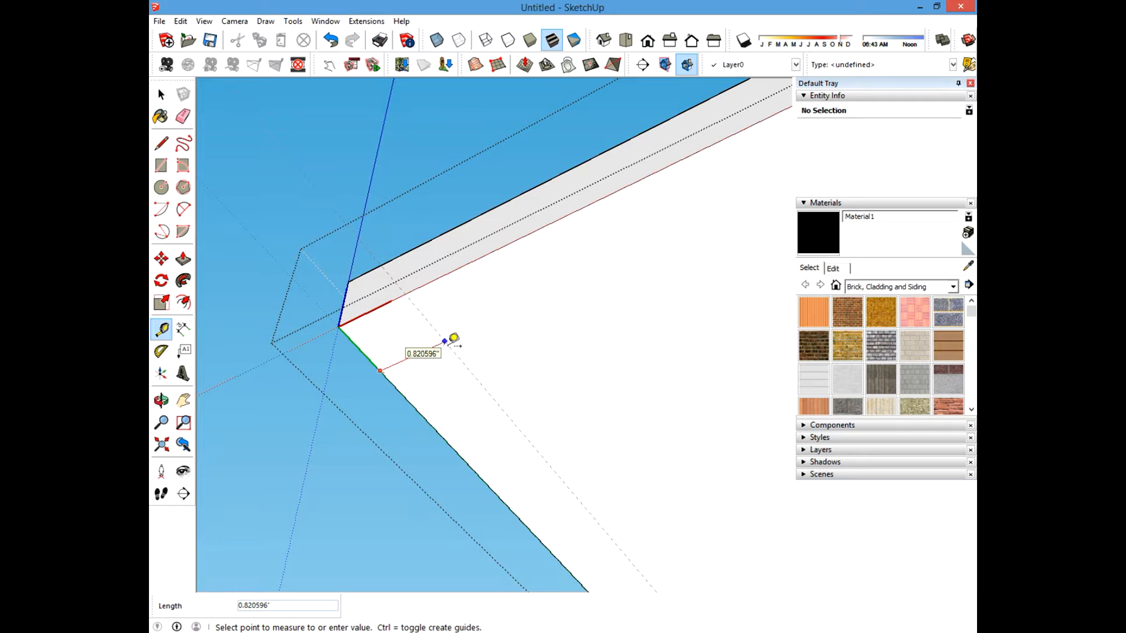
{"action": "key", "text": "Return"}
{"action": "left_click", "coordinate": [466, 265]}
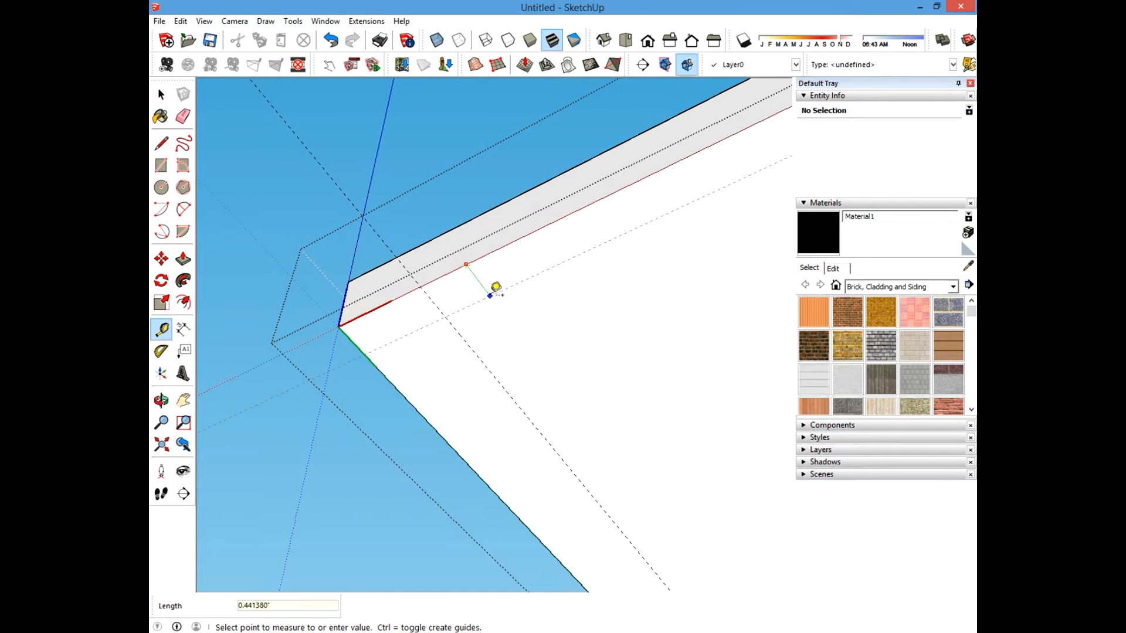
{"action": "type", "text": "1"}
{"action": "key", "text": "Return"}
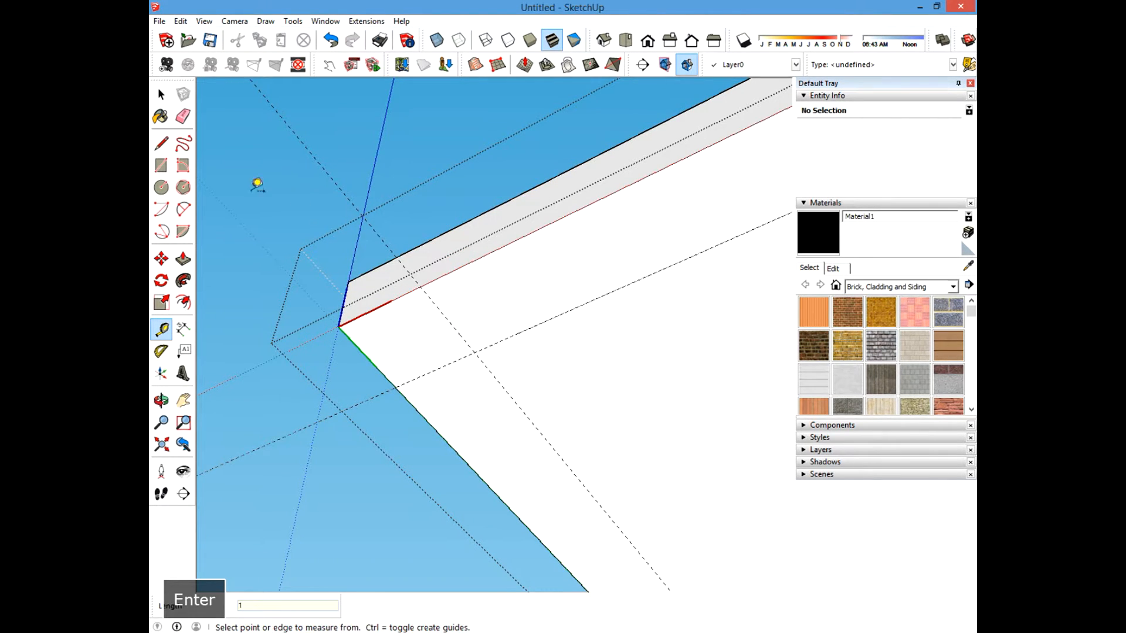
Draw a circle of radius .125 at the guides' intersection on the board's underside.
{"action": "left_click", "coordinate": [161, 187]}
{"action": "left_click", "coordinate": [474, 352]}
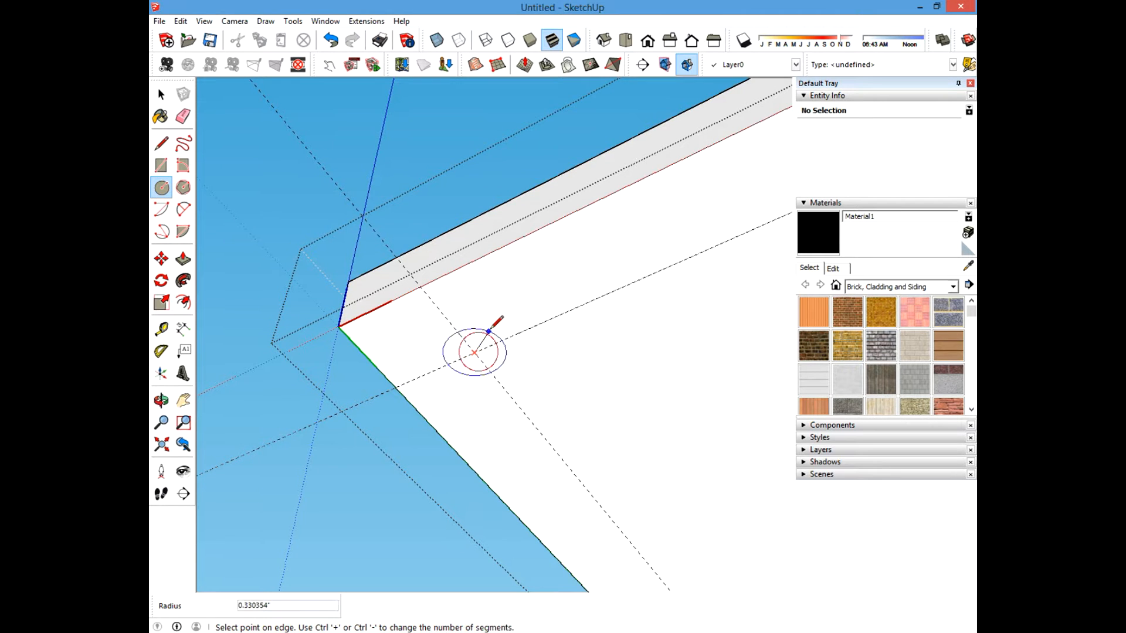
{"action": "type", "text": ".125"}
{"action": "key", "text": "Return"}
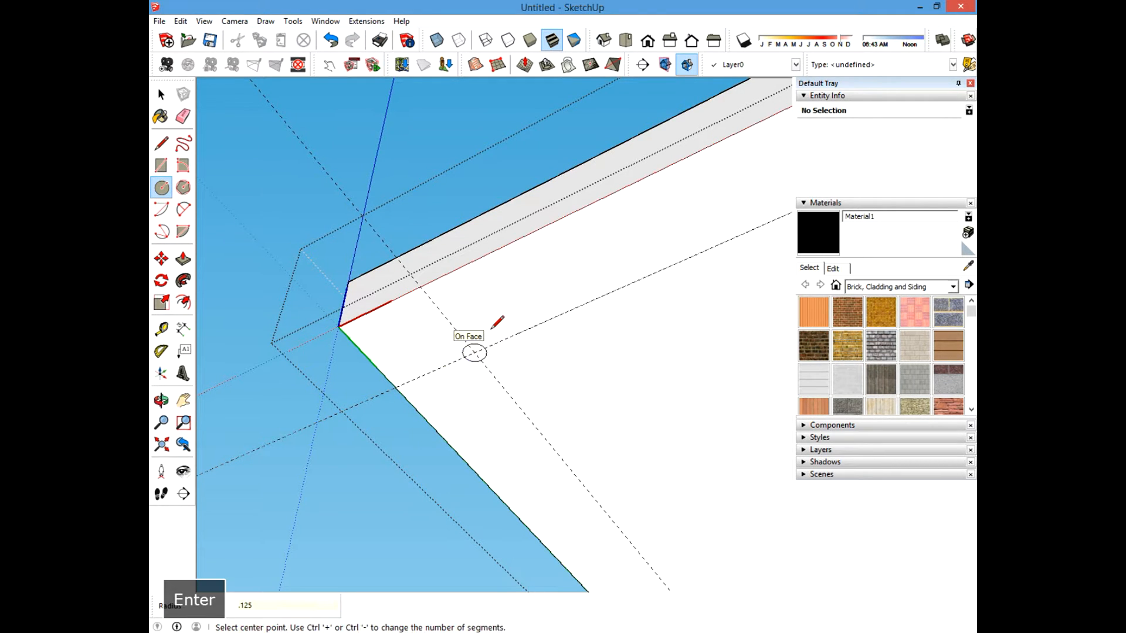
{"action": "left_click", "coordinate": [183, 259]}
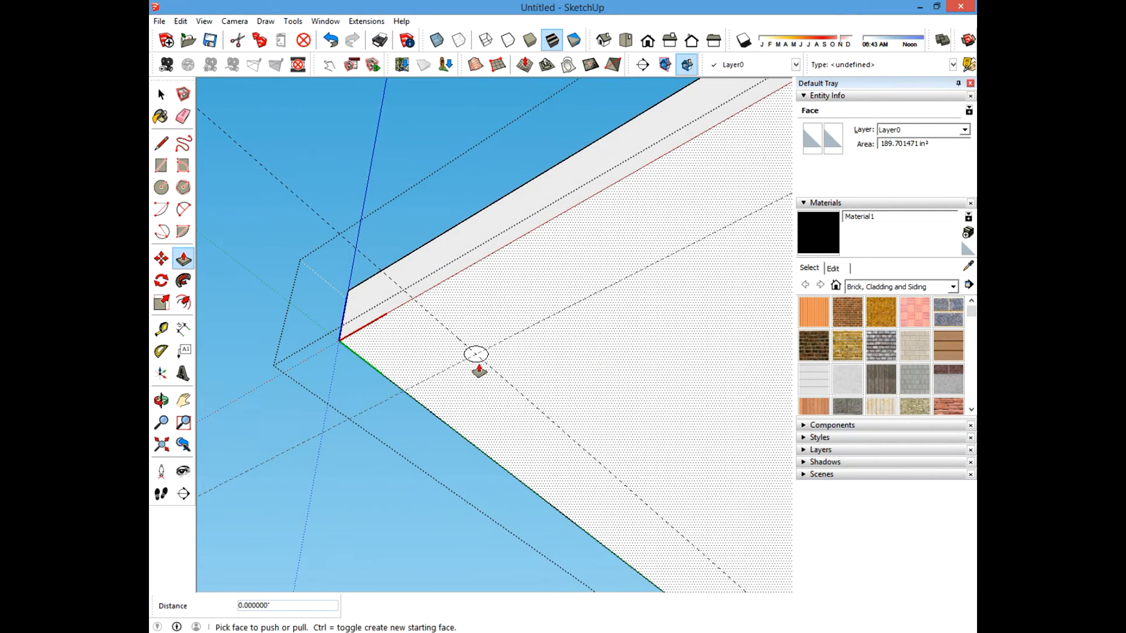
Push the circle through the board to cut the hole, then erase the guide lines.
{"action": "left_click", "coordinate": [477, 355]}
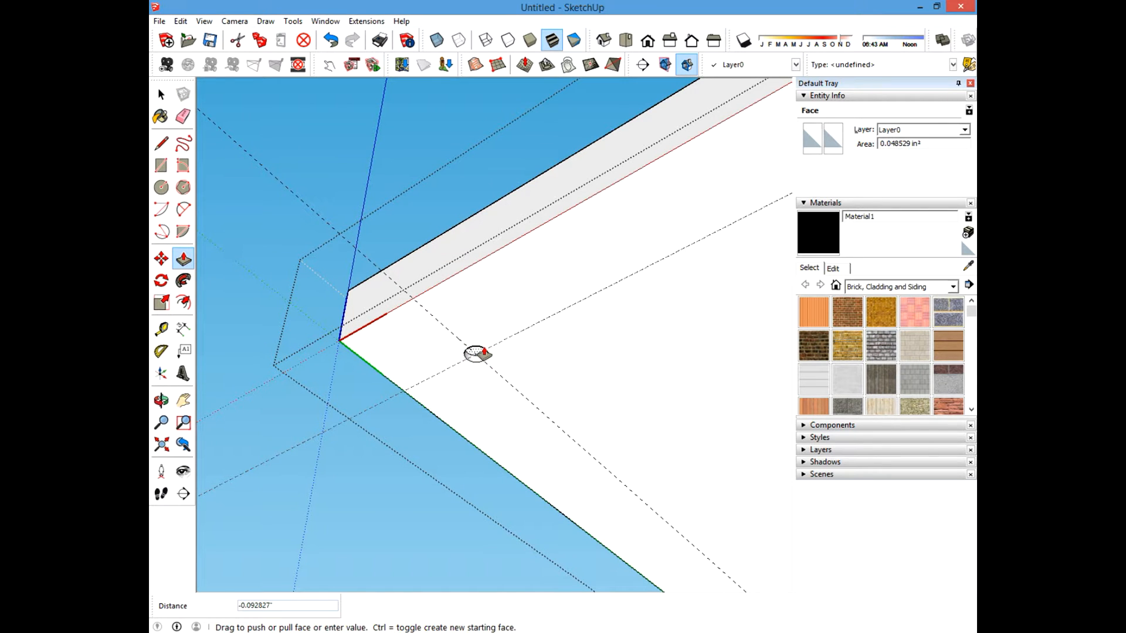
{"action": "key", "text": "Return"}
{"action": "left_click", "coordinate": [162, 94]}
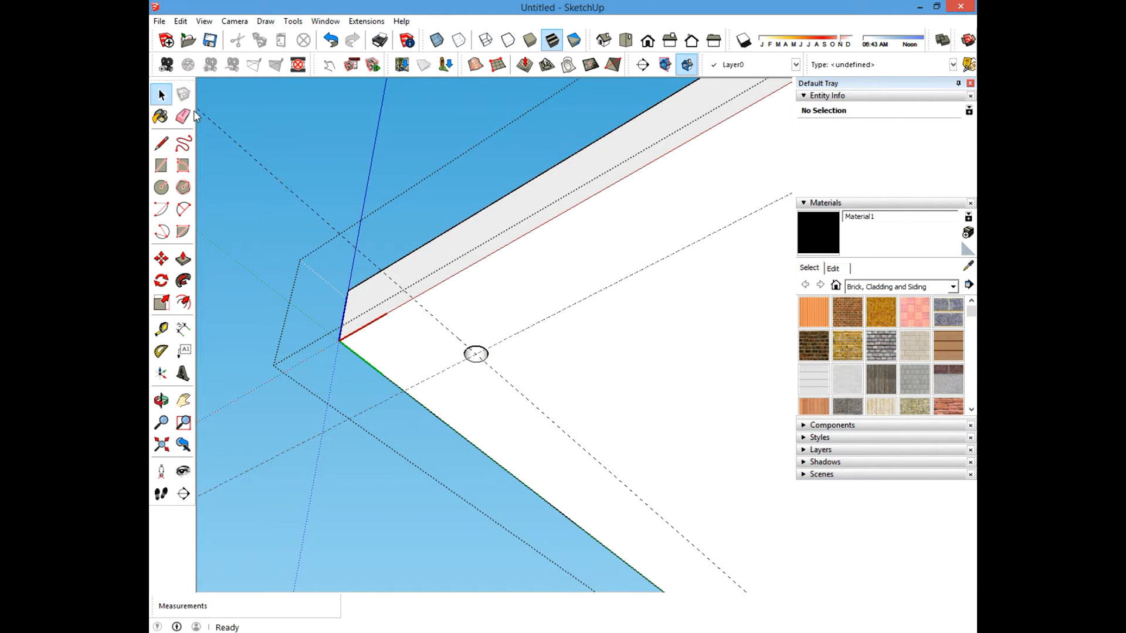
{"action": "left_click", "coordinate": [183, 116]}
{"action": "left_click_drag", "start_coordinate": [307, 389], "coordinate": [324, 458]}
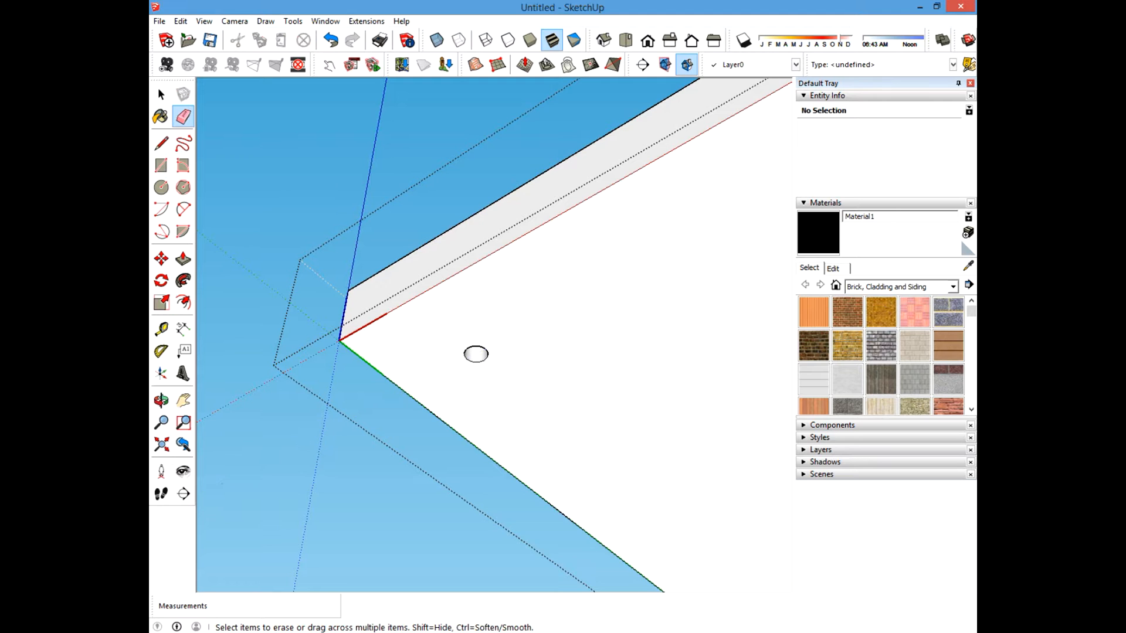
{"action": "left_click", "coordinate": [161, 95]}
Hide the board's top face and the hole's wall to inspect the hole against the post beneath.
{"action": "scroll", "coordinate": [484, 320], "scroll_direction": "down", "scroll_amount": 2}
{"action": "mouse_move", "coordinate": [488, 312]}
{"action": "middle_mouse_down"}
{"action": "mouse_move", "coordinate": [491, 375]}
{"action": "mouse_move", "coordinate": [463, 381]}
{"action": "middle_mouse_up"}
{"action": "middle_click_drag", "start_coordinate": [336, 317], "coordinate": [340, 231]}
{"action": "left_click", "coordinate": [514, 192]}
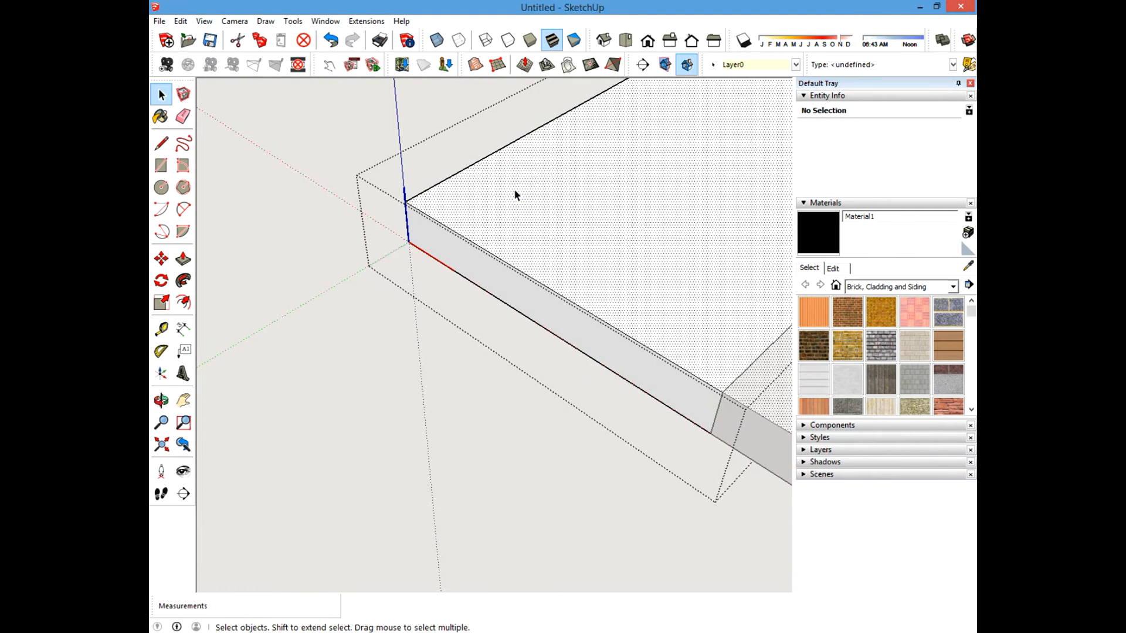
{"action": "right_click", "coordinate": [521, 194]}
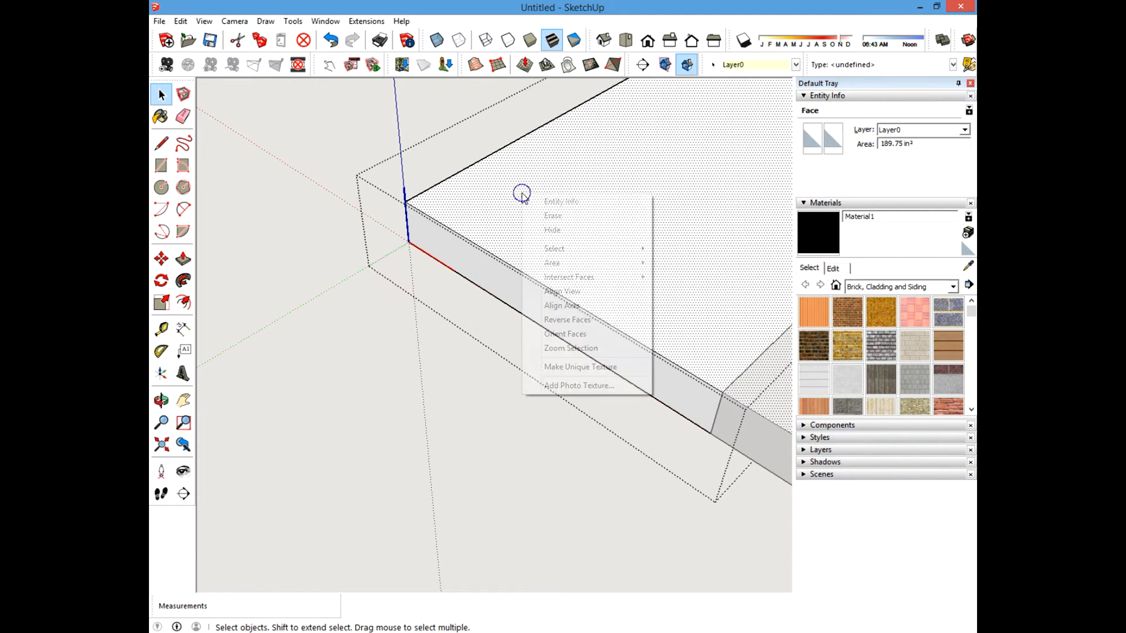
{"action": "left_click", "coordinate": [557, 234]}
{"action": "middle_click_drag", "start_coordinate": [562, 213], "coordinate": [536, 308], "text": "shift"}
{"action": "scroll", "coordinate": [502, 294], "scroll_direction": "up", "scroll_amount": 4}
{"action": "left_click", "coordinate": [478, 312]}
{"action": "right_click", "coordinate": [478, 312]}
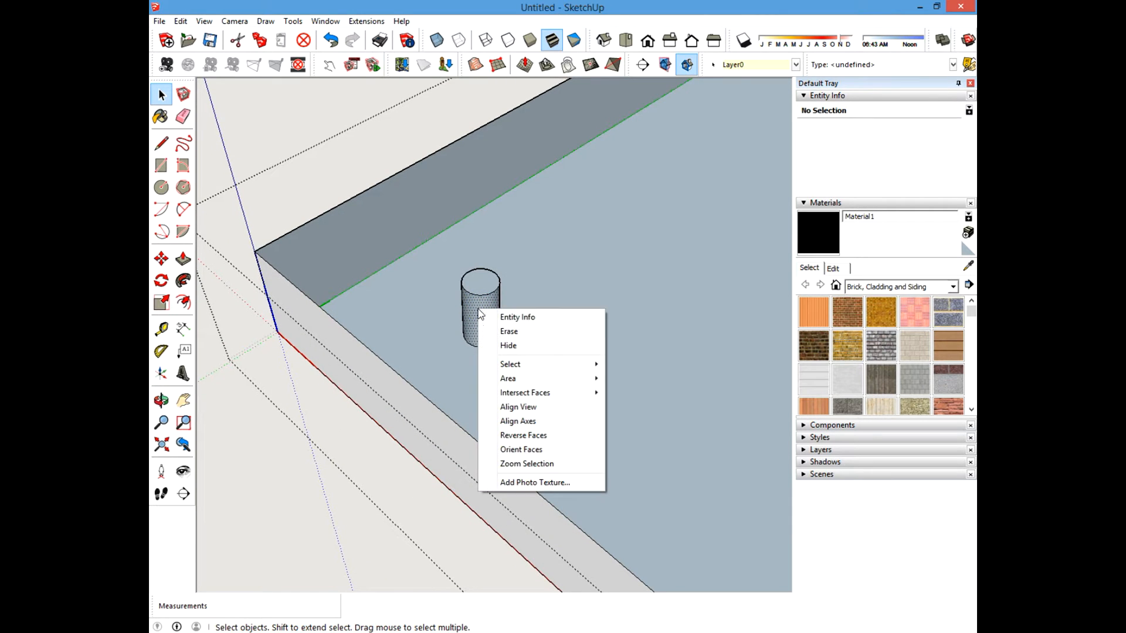
{"action": "left_click", "coordinate": [501, 345]}
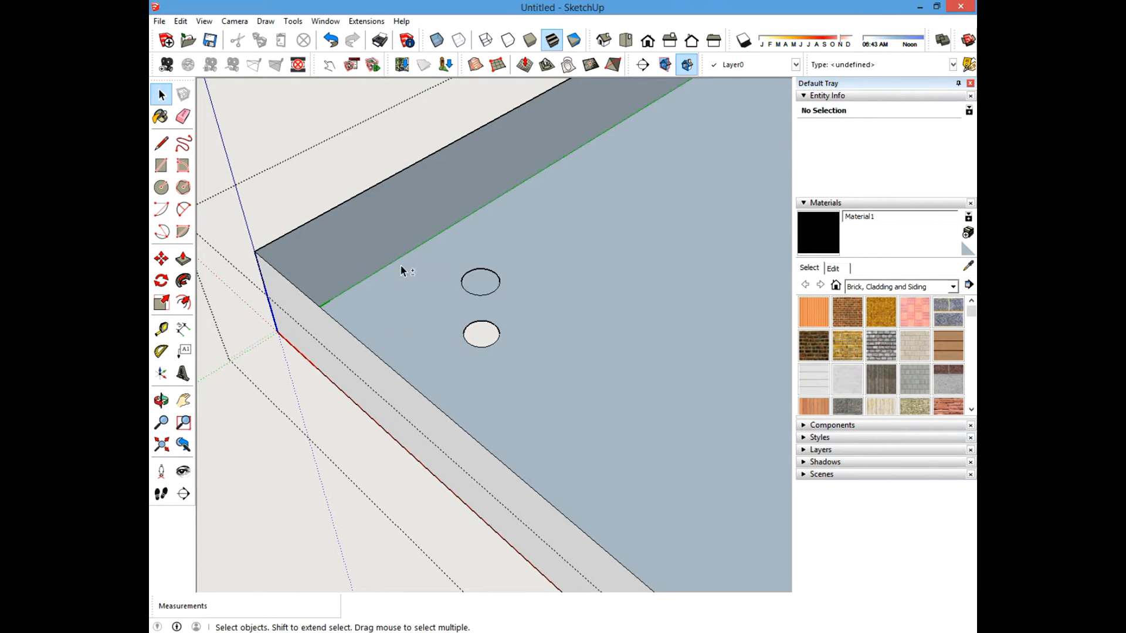
Unhide all hidden geometry and close the board's editing.
{"action": "middle_click_drag", "start_coordinate": [400, 265], "coordinate": [449, 319], "text": "shift"}
{"action": "left_click", "coordinate": [344, 120]}
{"action": "middle_click_drag", "start_coordinate": [344, 125], "coordinate": [417, 258]}
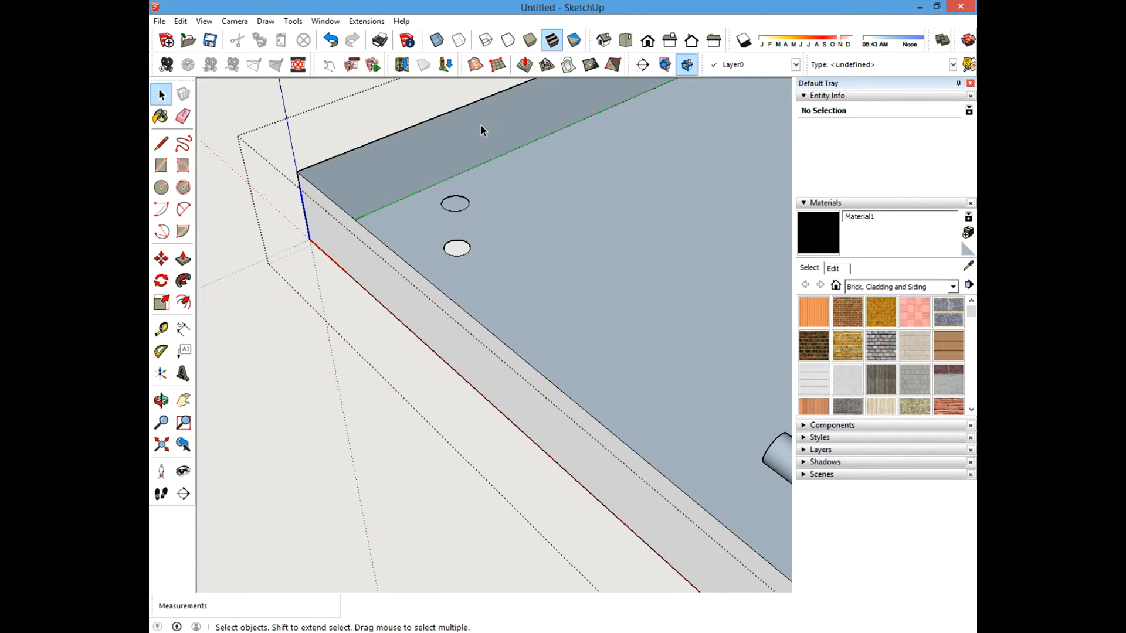
{"action": "left_click", "coordinate": [181, 21]}
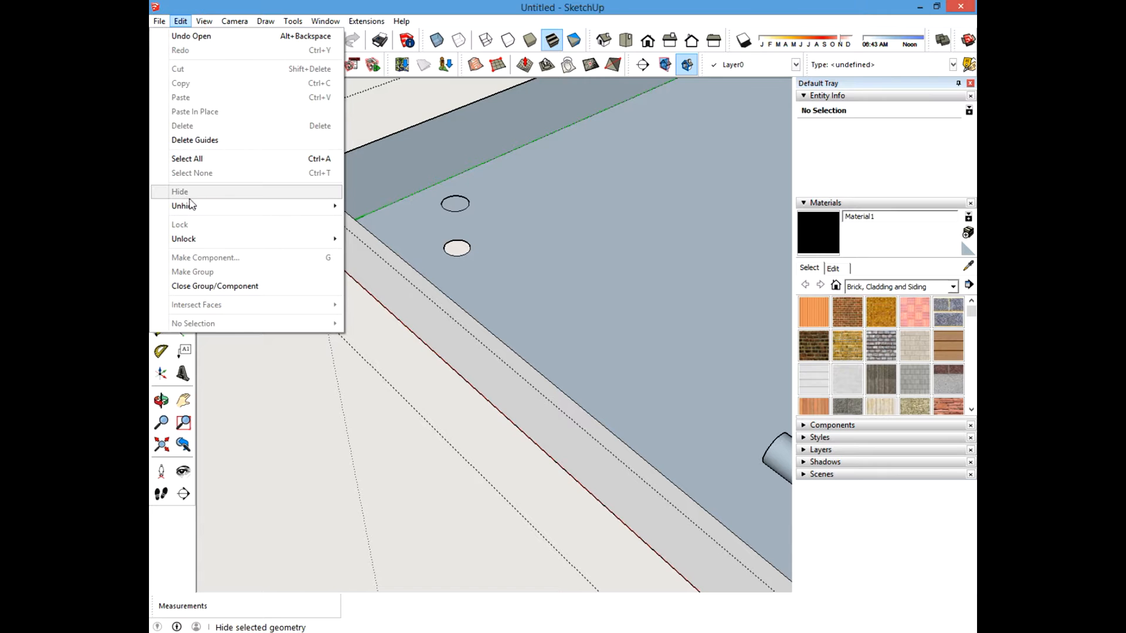
{"action": "mouse_move", "coordinate": [281, 205]}
{"action": "left_click", "coordinate": [419, 227]}
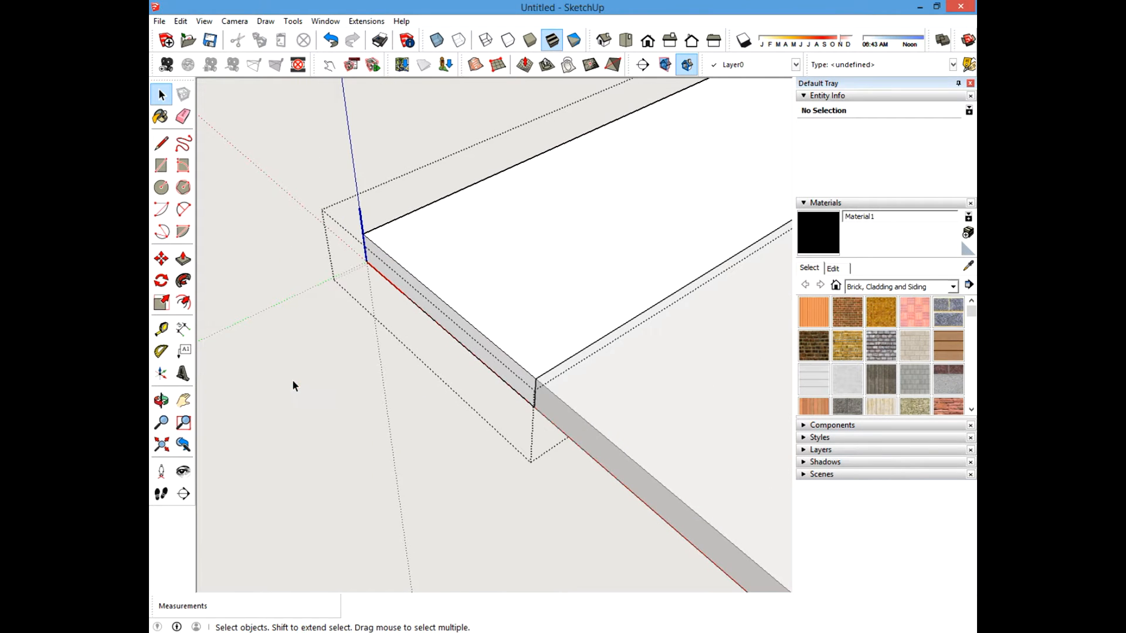
{"action": "left_click", "coordinate": [293, 381]}
Hide the board above the front post to reveal the post's top.
{"action": "middle_click_drag", "start_coordinate": [474, 338], "coordinate": [481, 382]}
{"action": "right_click", "coordinate": [511, 327]}
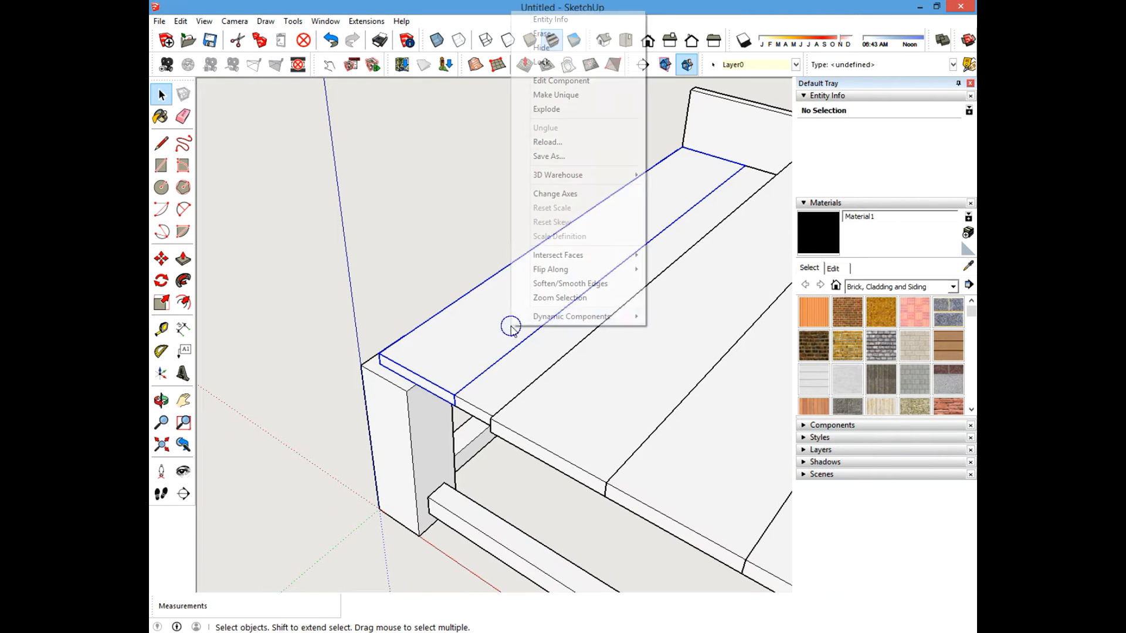
{"action": "left_click", "coordinate": [542, 48]}
Examine the holes in the post top and in the undersides of the tabletop boards.
{"action": "middle_click_drag", "start_coordinate": [557, 153], "coordinate": [609, 166]}
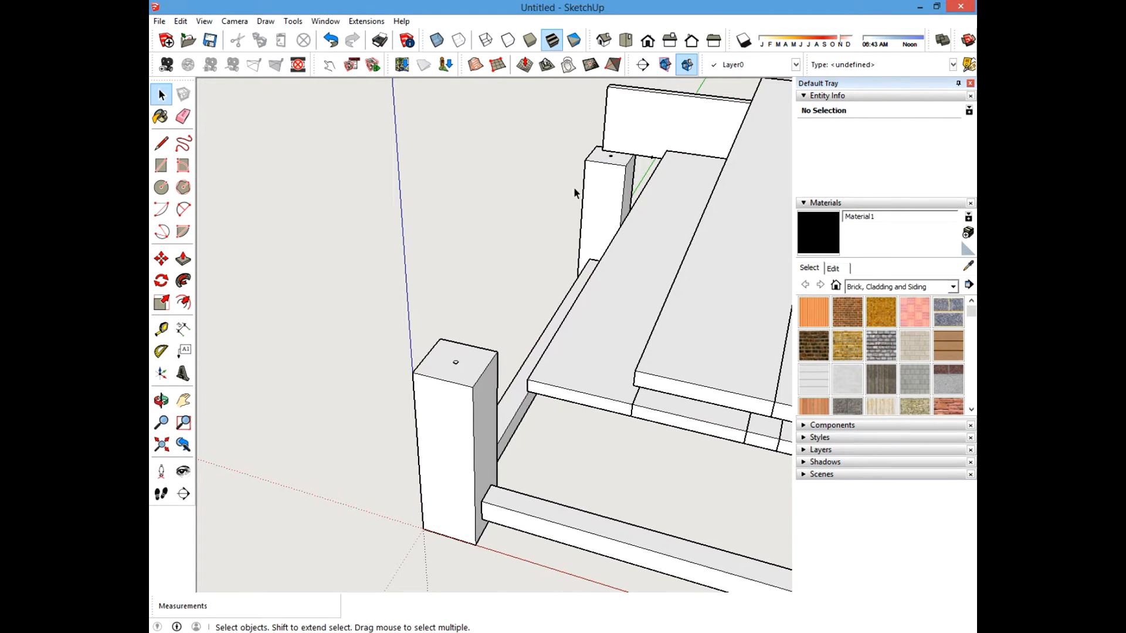
{"action": "middle_click_drag", "start_coordinate": [529, 261], "coordinate": [426, 322]}
{"action": "scroll", "coordinate": [426, 321], "scroll_direction": "down", "scroll_amount": 6}
{"action": "scroll", "coordinate": [408, 241], "scroll_direction": "up", "scroll_amount": 7}
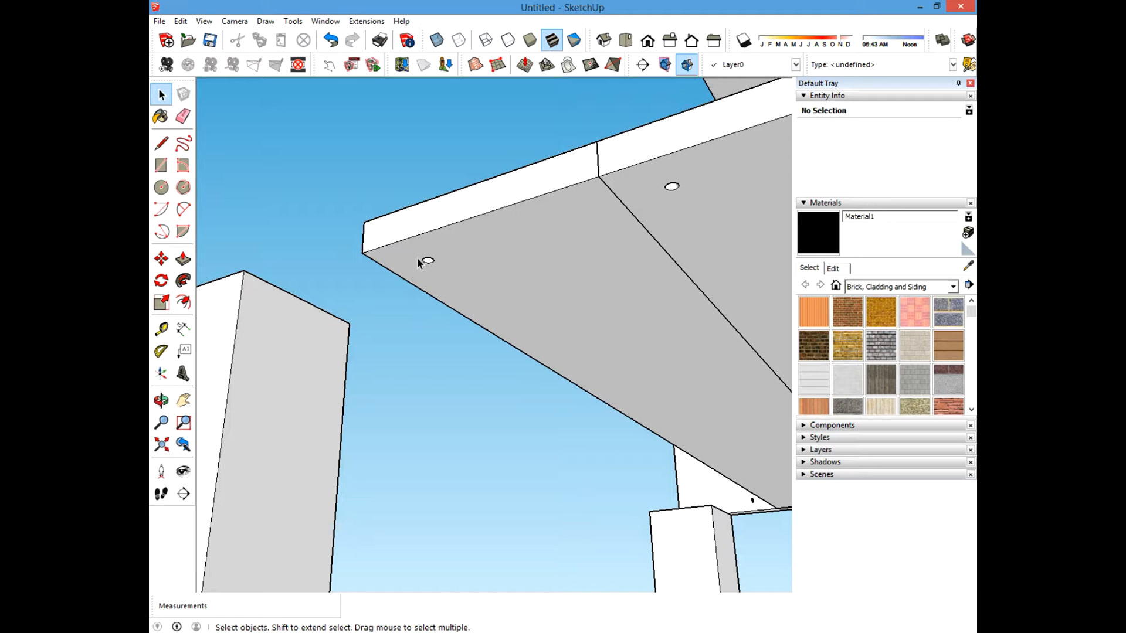
{"action": "scroll", "coordinate": [382, 307], "scroll_direction": "down", "scroll_amount": 4}
{"action": "scroll", "coordinate": [390, 302], "scroll_direction": "up", "scroll_amount": 5}
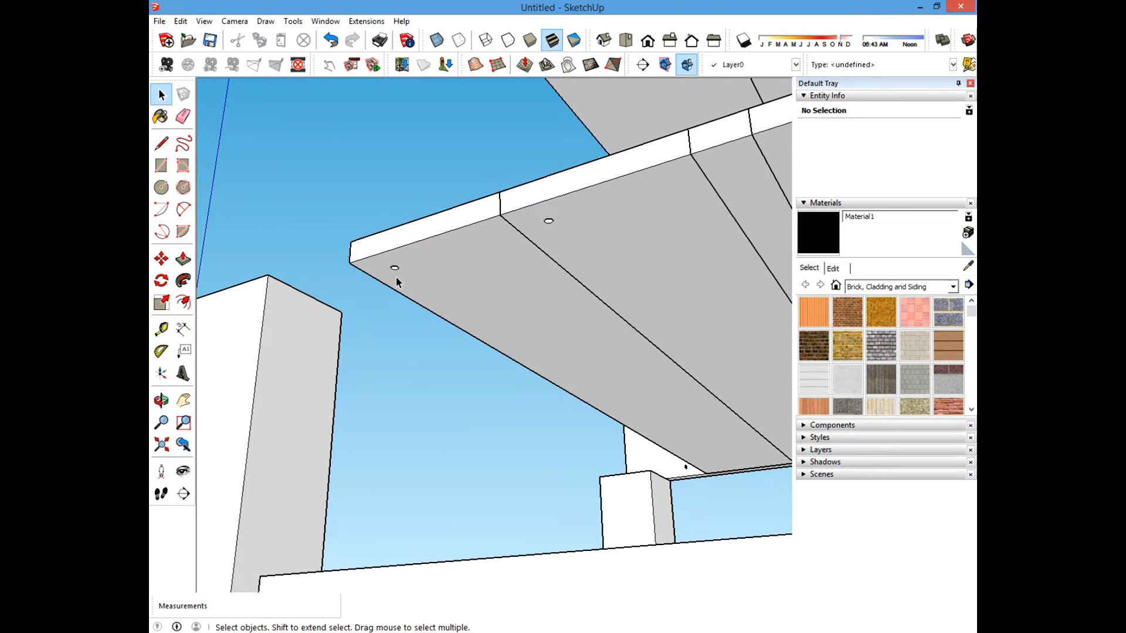
{"action": "middle_click_drag", "start_coordinate": [566, 230], "coordinate": [488, 267], "text": "shift"}
{"action": "middle_click_drag", "start_coordinate": [586, 258], "coordinate": [445, 306]}
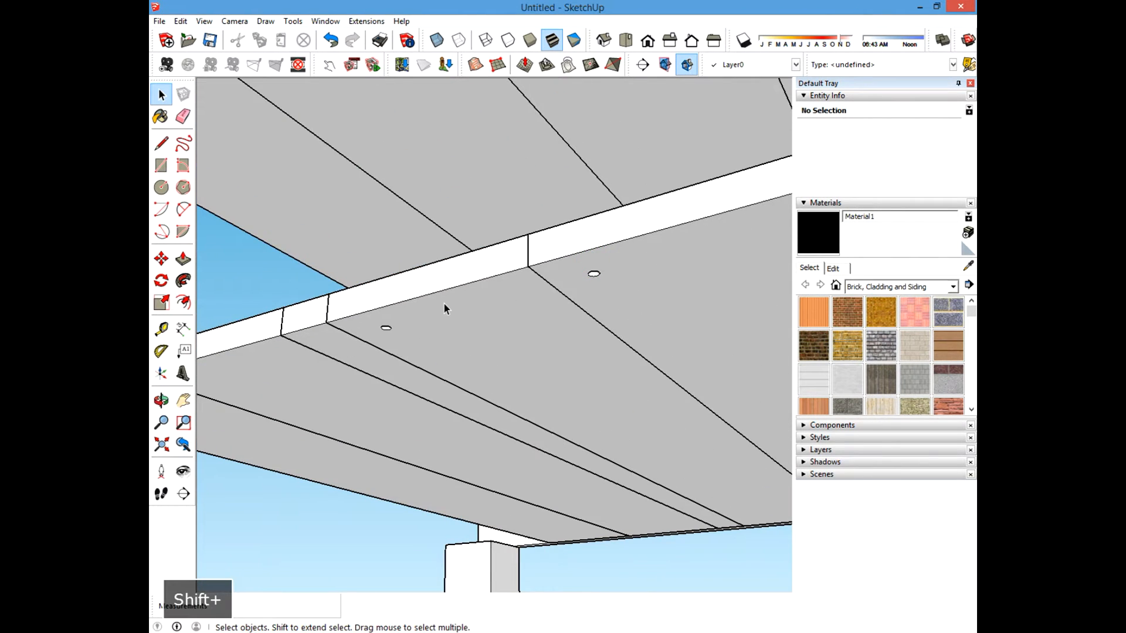
{"action": "scroll", "coordinate": [544, 278], "scroll_direction": "down", "scroll_amount": 6}
{"action": "middle_click_drag", "start_coordinate": [583, 272], "coordinate": [499, 301], "text": "shift"}
{"action": "scroll", "coordinate": [498, 301], "scroll_direction": "up", "scroll_amount": 5}
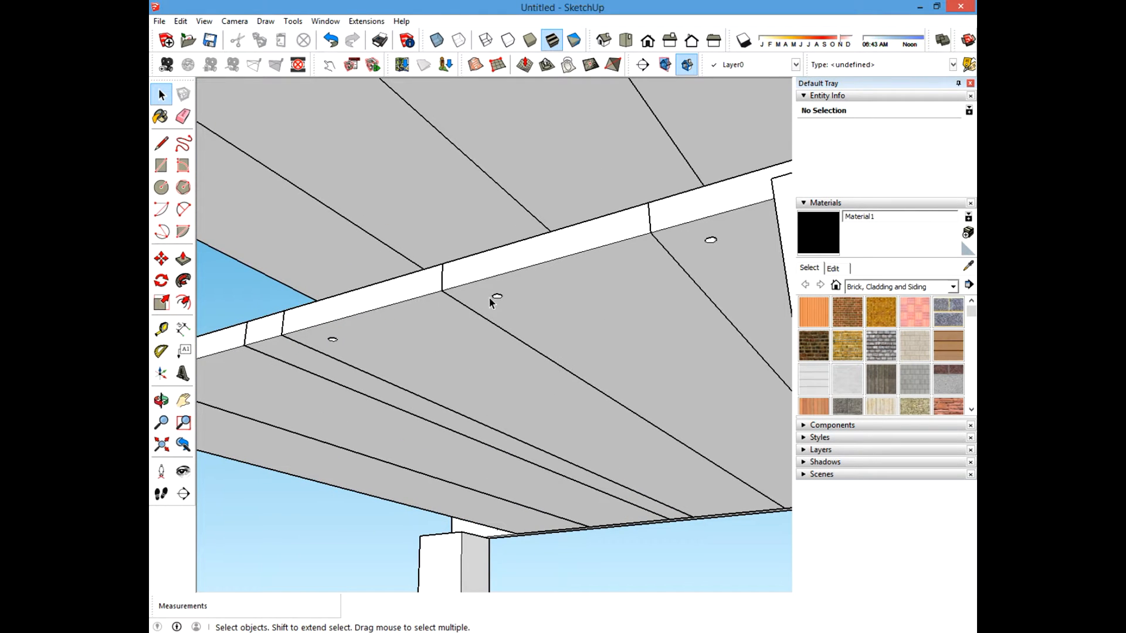
{"action": "middle_click_drag", "start_coordinate": [489, 298], "coordinate": [544, 345], "text": "shift"}
{"action": "scroll", "coordinate": [551, 334], "scroll_direction": "down", "scroll_amount": 2}
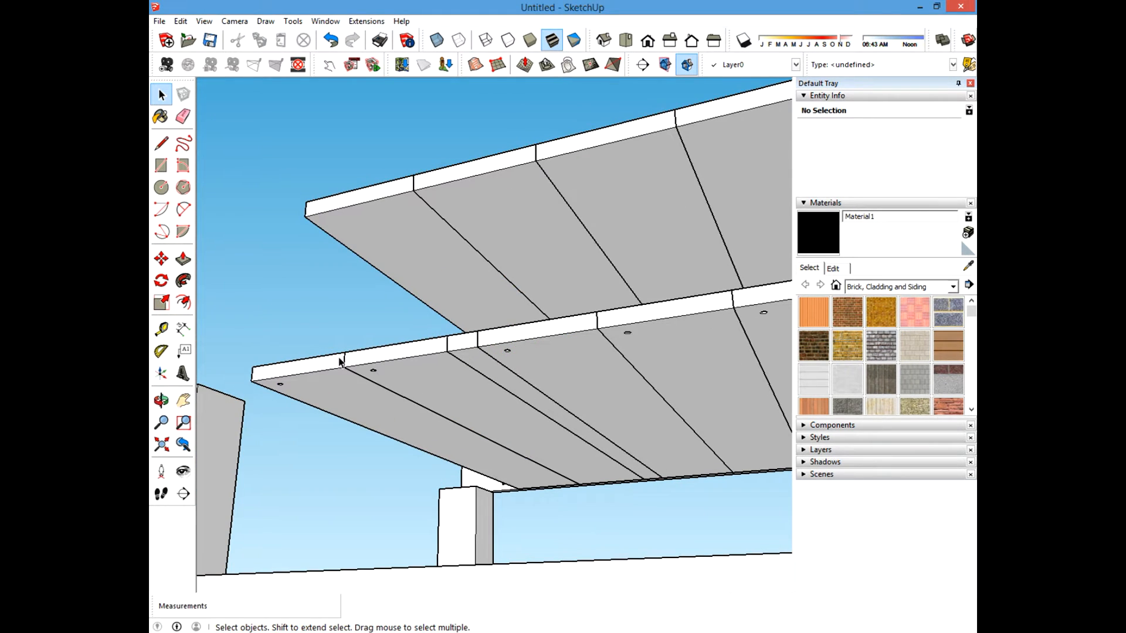
{"action": "middle_click_drag", "start_coordinate": [258, 384], "coordinate": [434, 302], "text": "shift"}
{"action": "scroll", "coordinate": [463, 296], "scroll_direction": "up", "scroll_amount": 3}
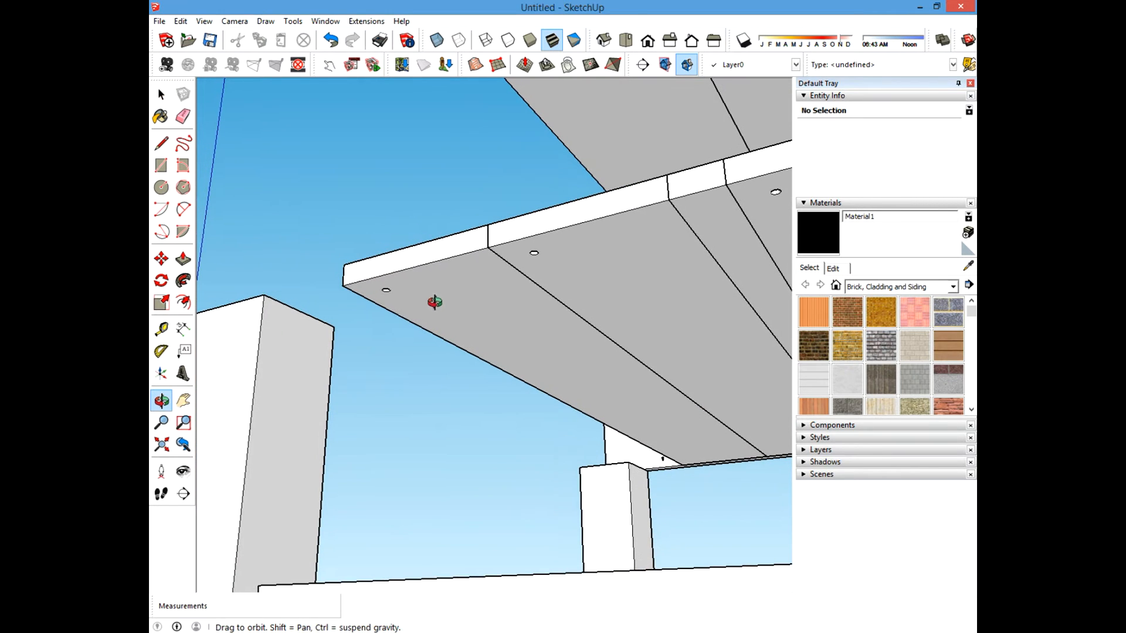
{"action": "middle_click_drag", "start_coordinate": [327, 309], "coordinate": [578, 252], "text": "shift"}
{"action": "middle_click_drag", "start_coordinate": [578, 252], "coordinate": [547, 480]}
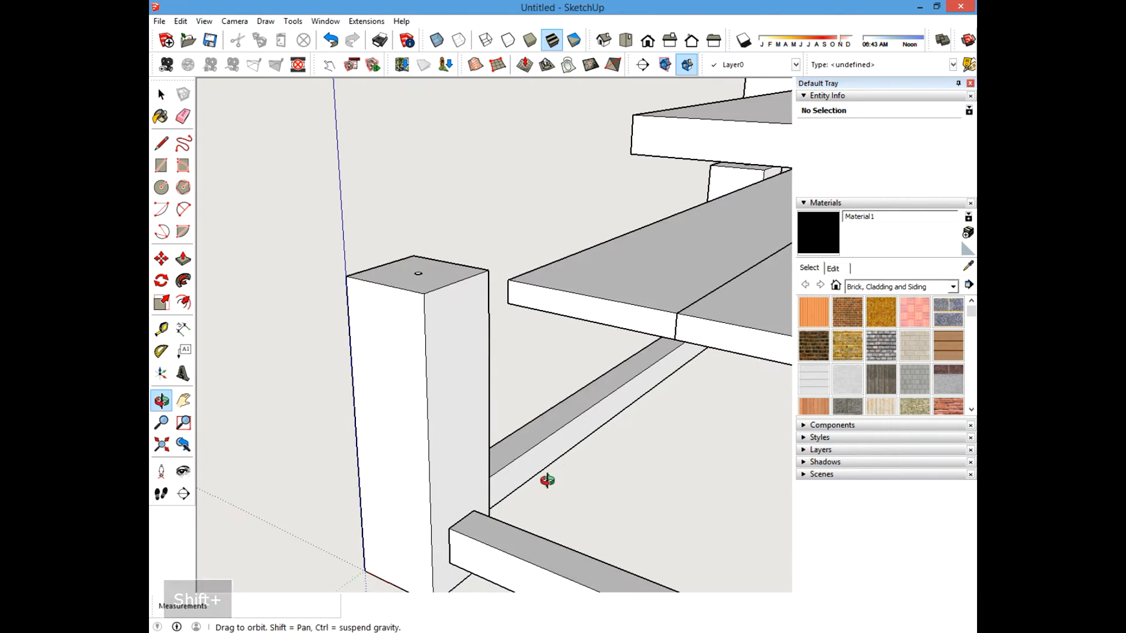
{"action": "middle_click_drag", "start_coordinate": [570, 319], "coordinate": [462, 279]}
Unhide the hidden board.
{"action": "left_click", "coordinate": [183, 21]}
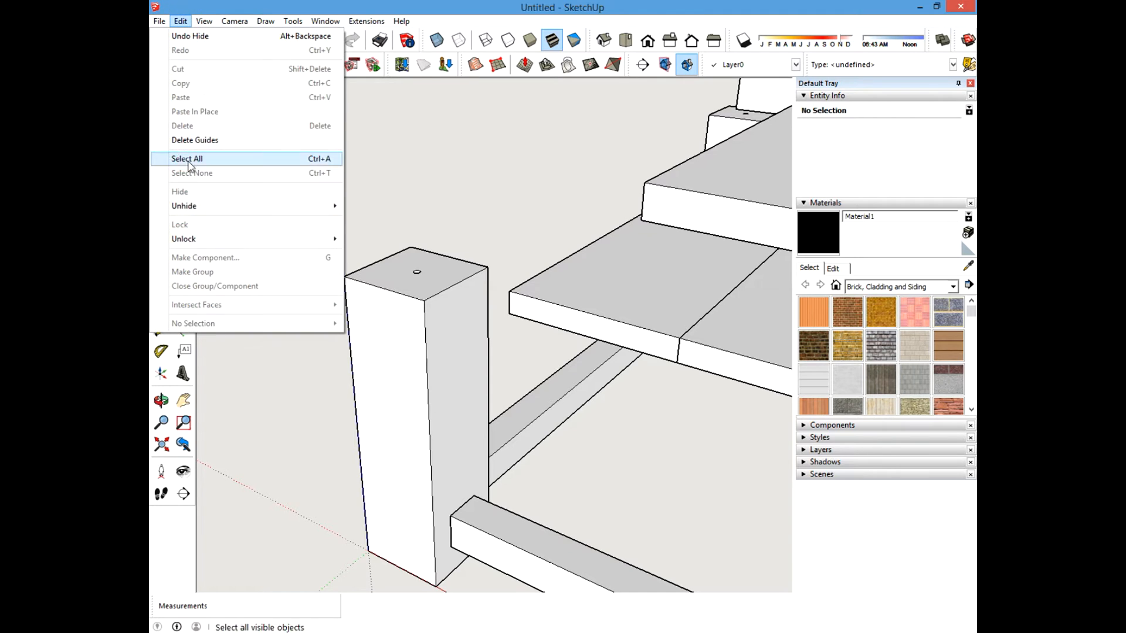
{"action": "mouse_move", "coordinate": [194, 206]}
{"action": "left_click", "coordinate": [368, 235]}
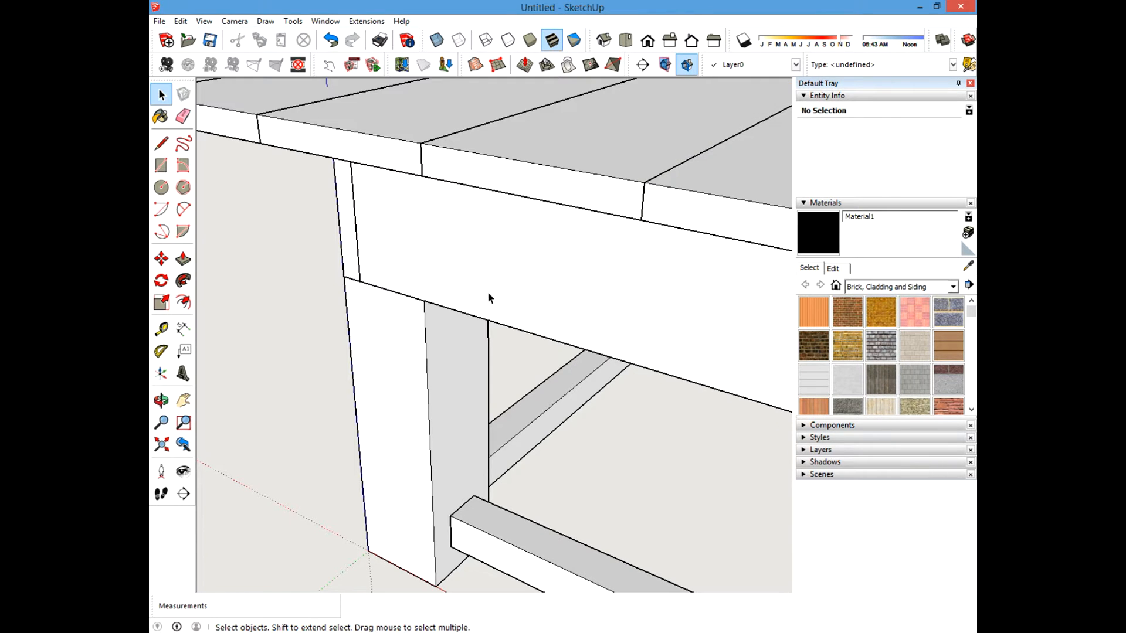
Hide the tabletop boards and the apron above the front post to expose the joint.
{"action": "middle_click_drag", "start_coordinate": [487, 296], "coordinate": [608, 297]}
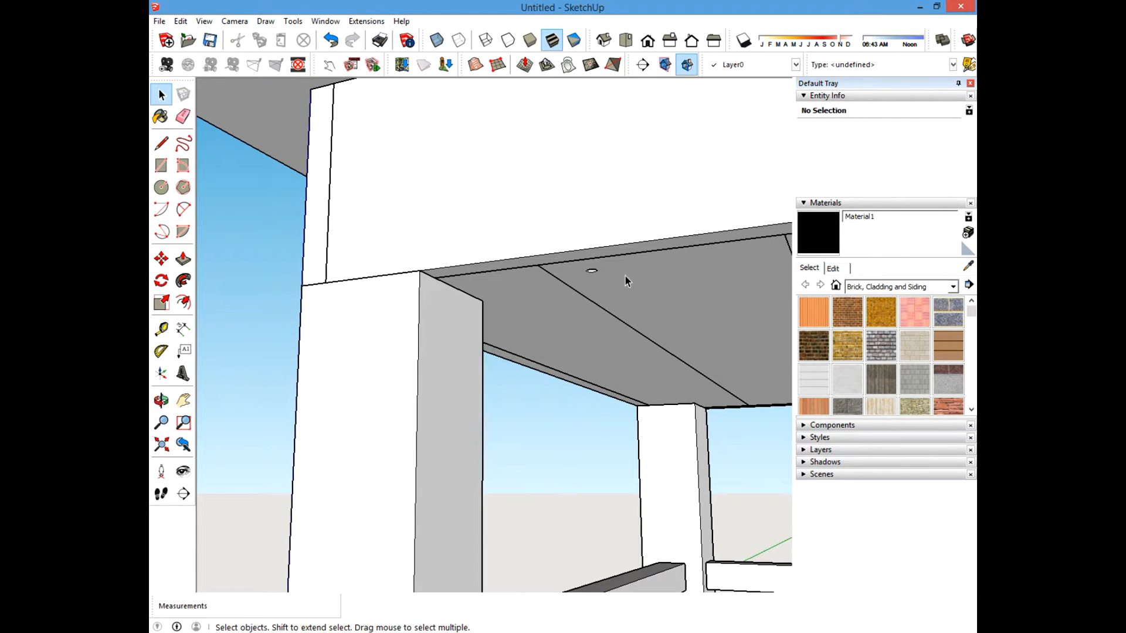
{"action": "middle_click_drag", "start_coordinate": [495, 289], "coordinate": [562, 265], "text": "shift"}
{"action": "middle_click_drag", "start_coordinate": [510, 231], "coordinate": [477, 438]}
{"action": "scroll", "coordinate": [474, 439], "scroll_direction": "down", "scroll_amount": 4}
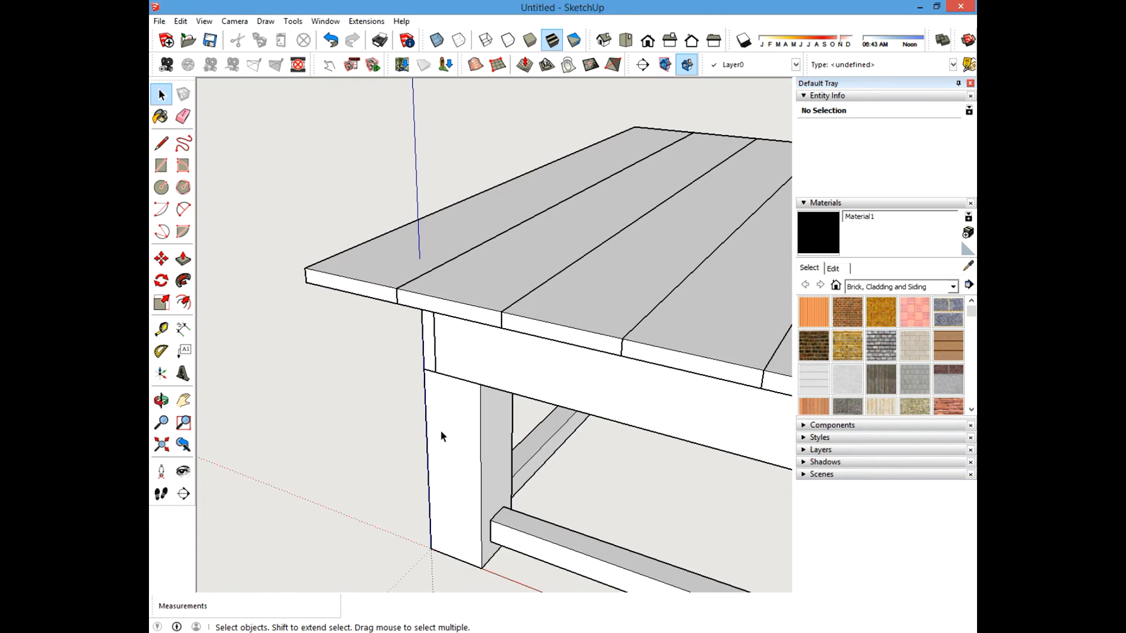
{"action": "scroll", "coordinate": [437, 422], "scroll_direction": "up", "scroll_amount": 3}
{"action": "left_click", "coordinate": [514, 233]}
{"action": "left_click", "coordinate": [454, 182], "text": "ctrl"}
{"action": "left_click", "coordinate": [680, 279], "text": "ctrl"}
{"action": "right_click", "coordinate": [617, 259]}
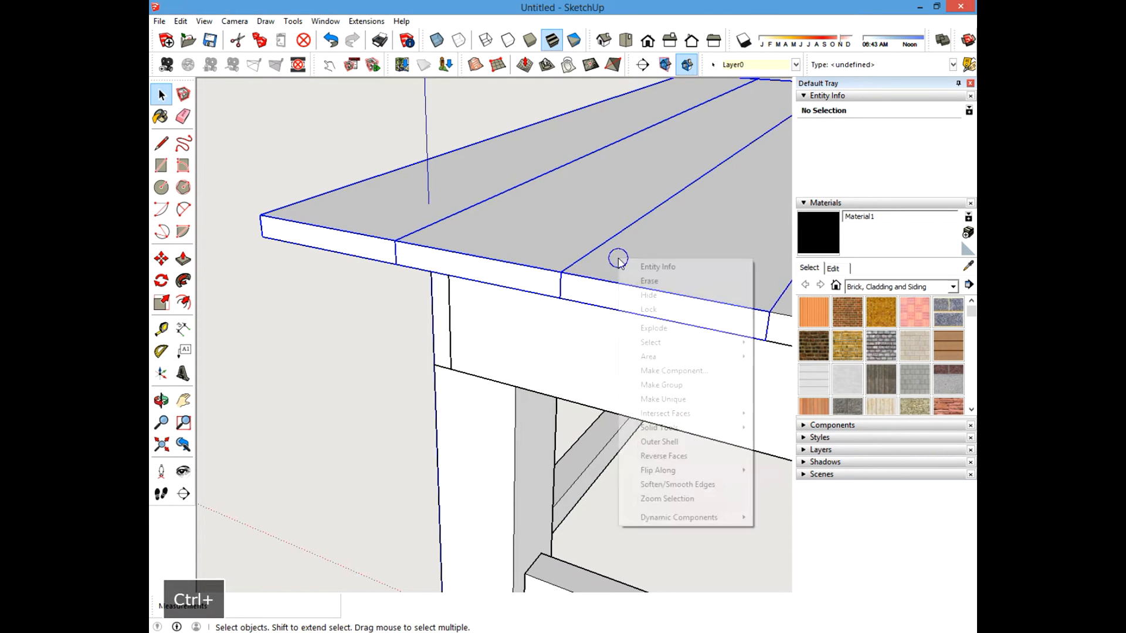
{"action": "left_click", "coordinate": [649, 295]}
{"action": "left_click", "coordinate": [542, 218], "text": "ctrl"}
{"action": "right_click", "coordinate": [542, 218]}
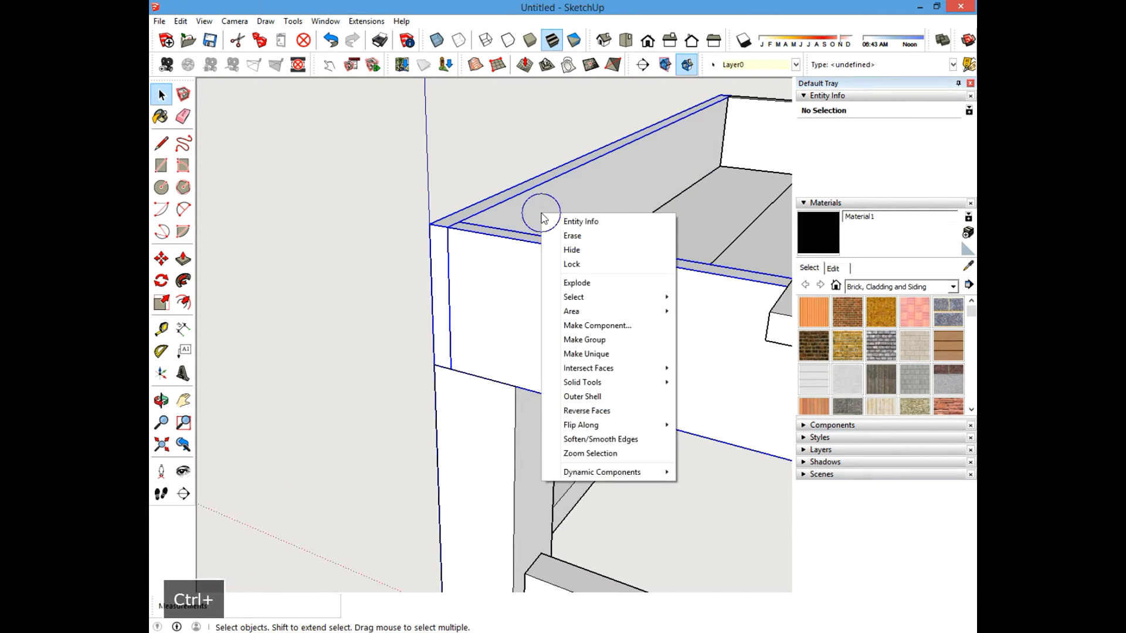
{"action": "left_click", "coordinate": [571, 249]}
Examine the board resting on the front post from several angles.
{"action": "scroll", "coordinate": [319, 277], "scroll_direction": "down", "scroll_amount": 4}
{"action": "scroll", "coordinate": [406, 326], "scroll_direction": "up", "scroll_amount": 4}
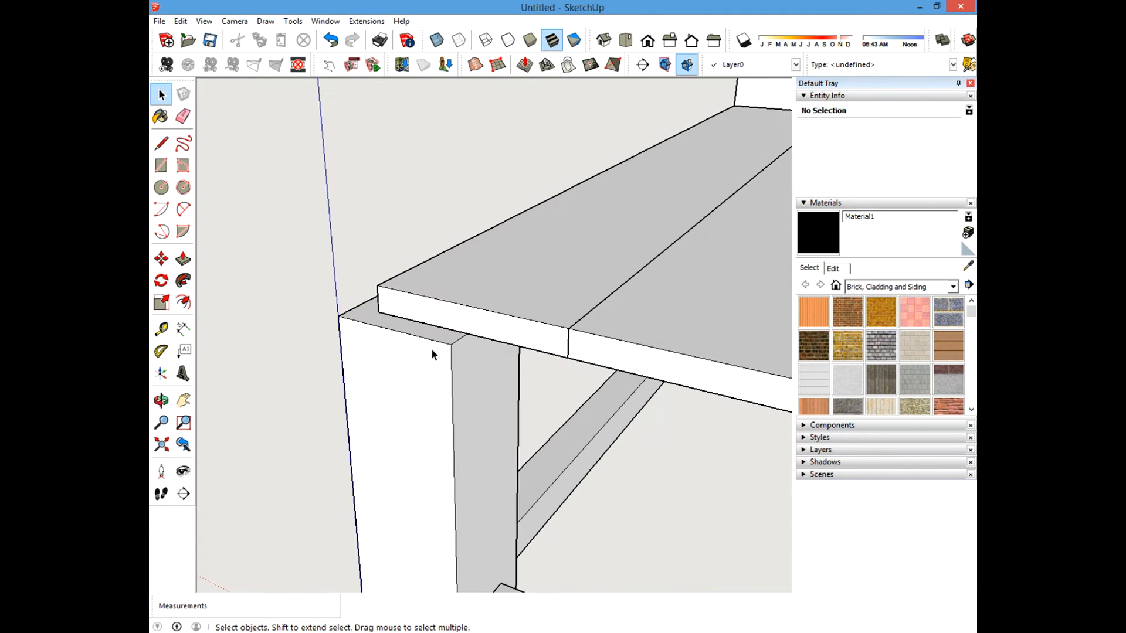
{"action": "middle_click_drag", "start_coordinate": [431, 348], "coordinate": [462, 344]}
{"action": "scroll", "coordinate": [446, 328], "scroll_direction": "down", "scroll_amount": 3}
{"action": "left_click", "coordinate": [485, 293]}
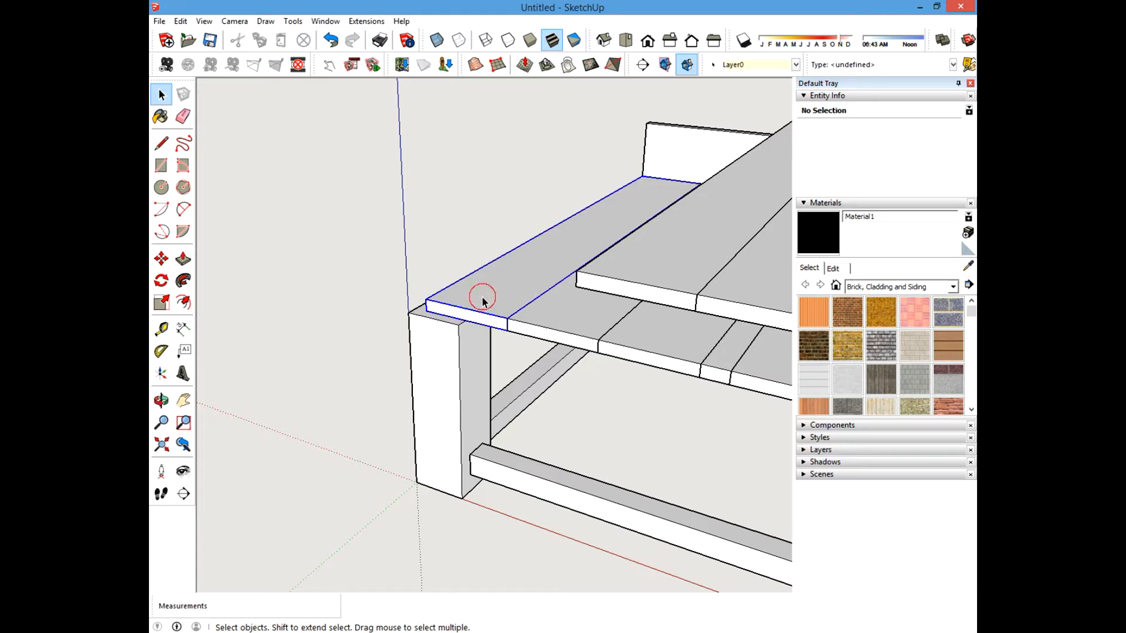
{"action": "left_click", "coordinate": [337, 304]}
{"action": "scroll", "coordinate": [375, 332], "scroll_direction": "up", "scroll_amount": 2}
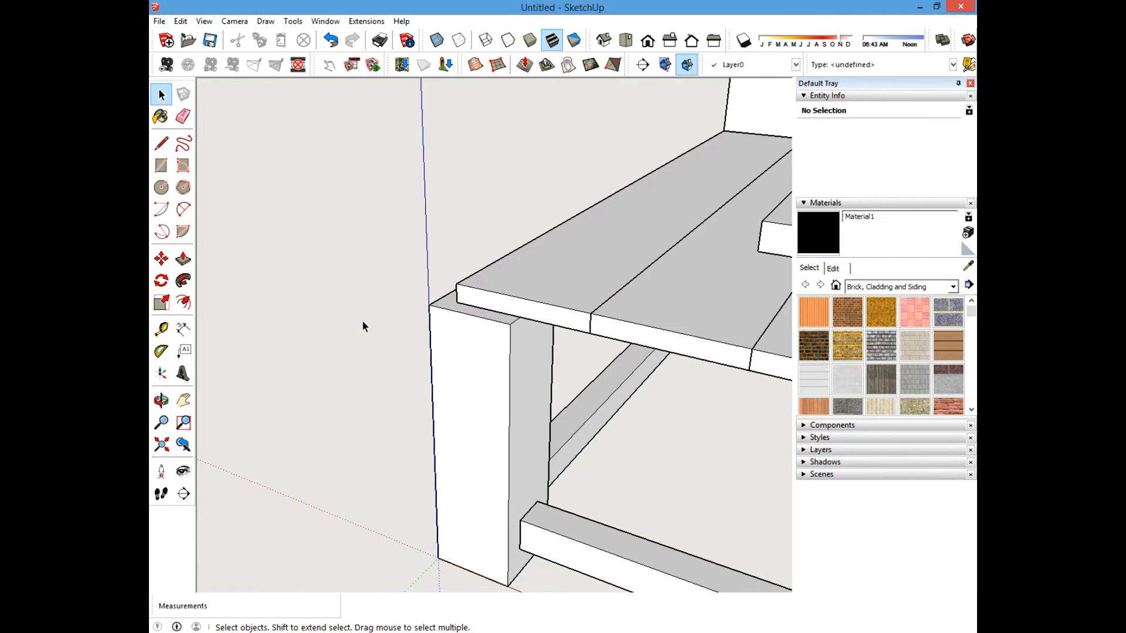
{"action": "middle_click_drag", "start_coordinate": [631, 329], "coordinate": [584, 350], "text": "shift"}
{"action": "scroll", "coordinate": [484, 351], "scroll_direction": "down", "scroll_amount": 3}
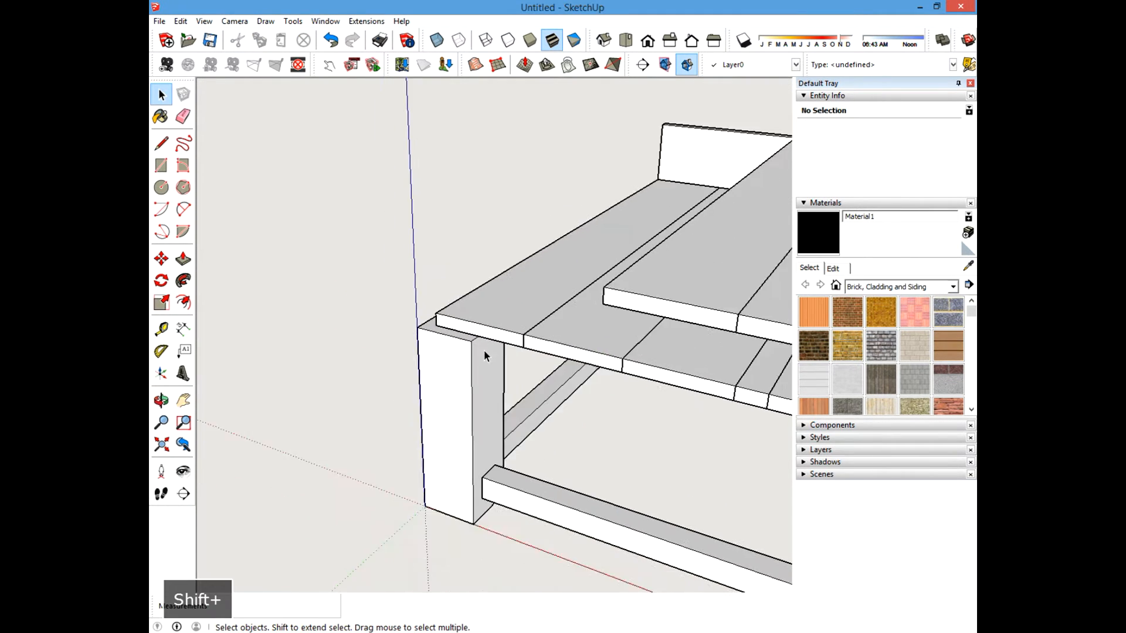
{"action": "scroll", "coordinate": [478, 352], "scroll_direction": "up", "scroll_amount": 2}
{"action": "left_click", "coordinate": [332, 331]}
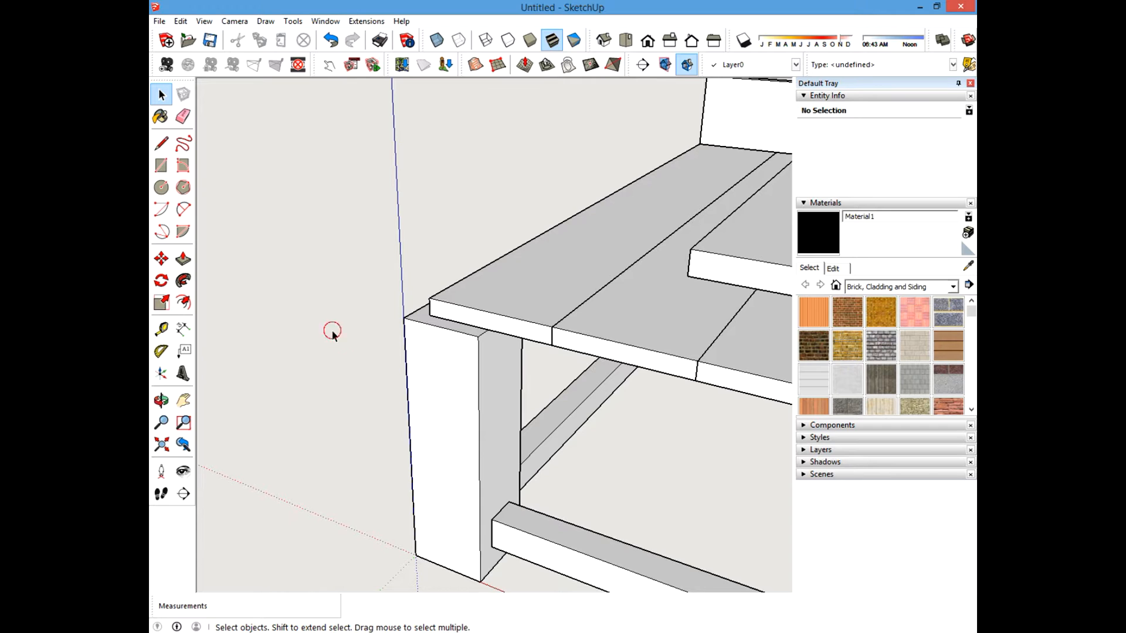
{"action": "left_click", "coordinate": [540, 292]}
{"action": "left_click", "coordinate": [349, 297]}
{"action": "scroll", "coordinate": [431, 272], "scroll_direction": "down", "scroll_amount": 3}
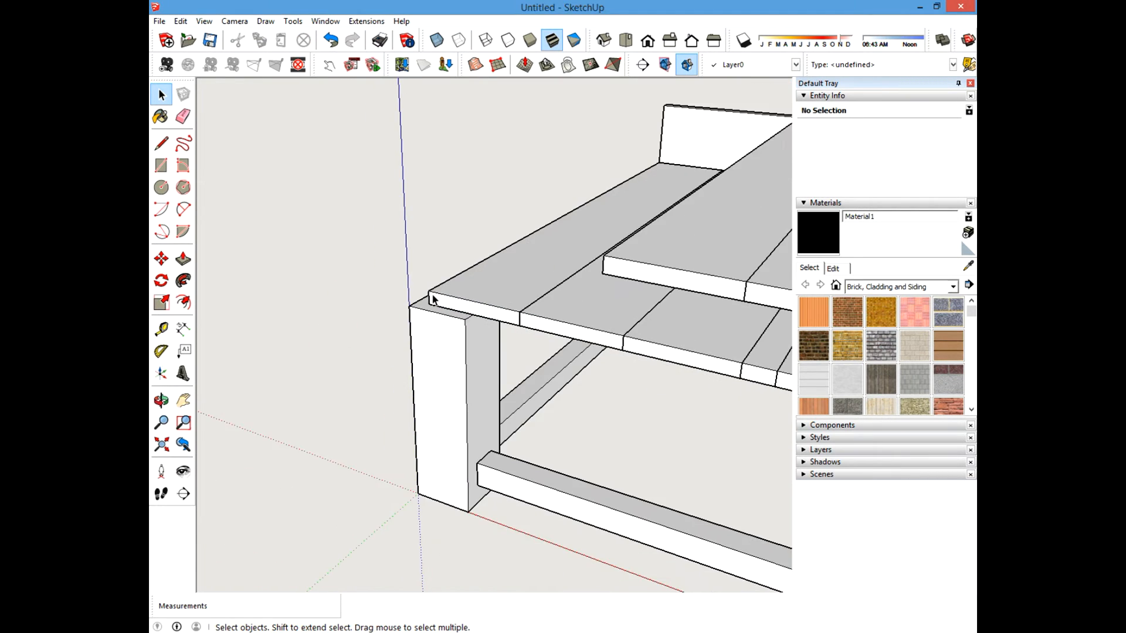
{"action": "scroll", "coordinate": [432, 299], "scroll_direction": "up", "scroll_amount": 1}
Unhide all hidden geometry.
{"action": "left_click", "coordinate": [180, 22]}
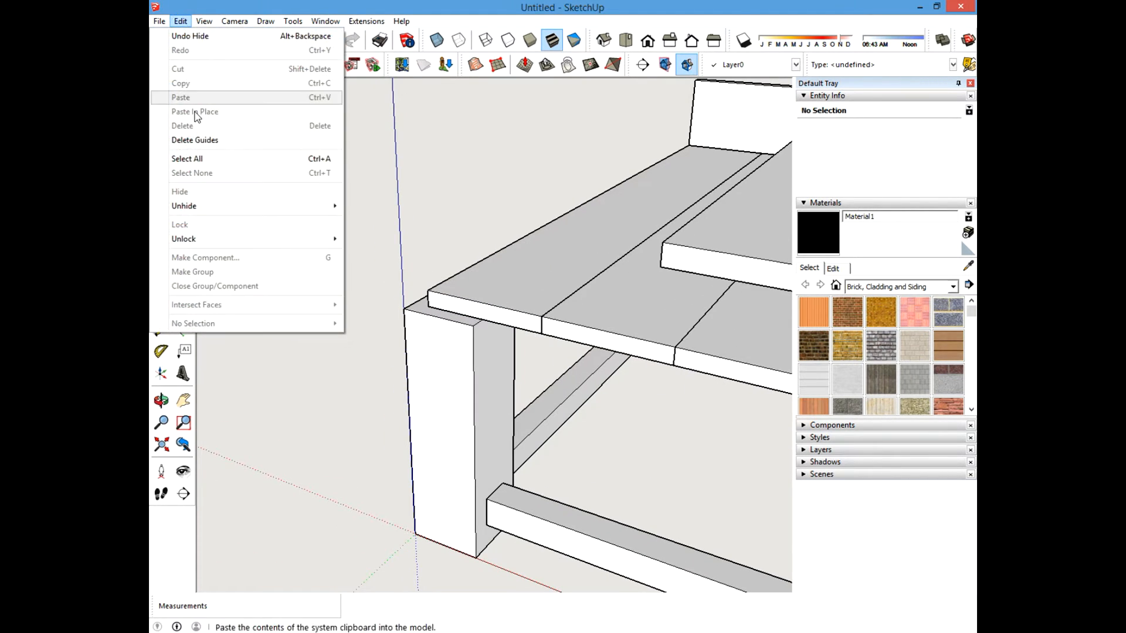
{"action": "mouse_move", "coordinate": [335, 206]}
{"action": "left_click", "coordinate": [348, 235]}
Examine the front post and its joint with the apron from several angles.
{"action": "scroll", "coordinate": [380, 284], "scroll_direction": "down", "scroll_amount": 1}
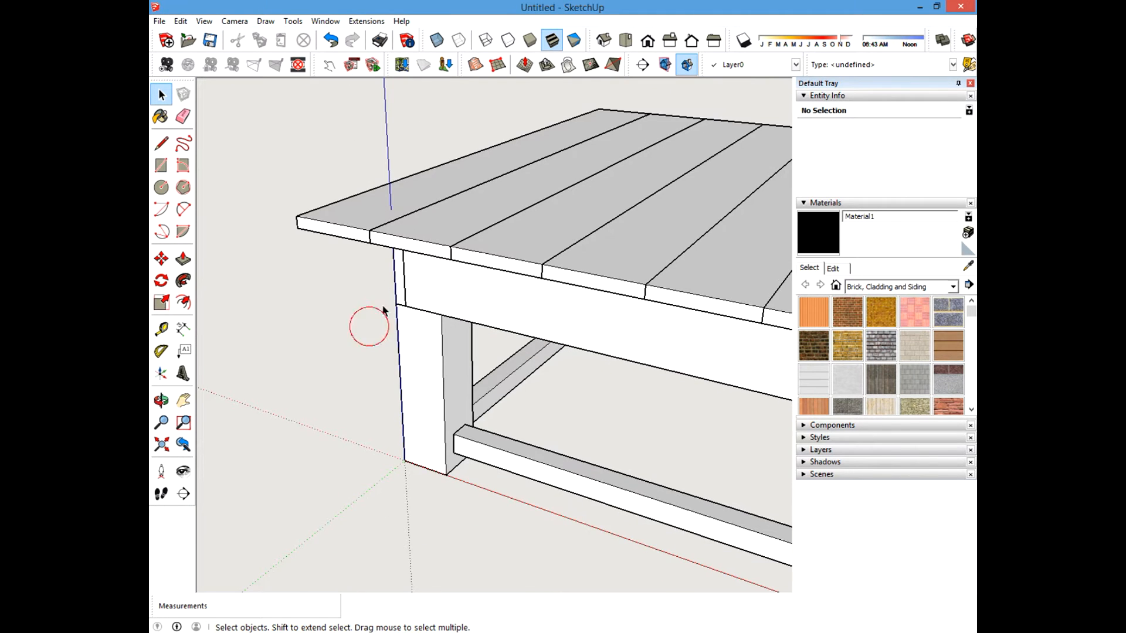
{"action": "scroll", "coordinate": [353, 298], "scroll_direction": "down", "scroll_amount": 4}
{"action": "scroll", "coordinate": [354, 298], "scroll_direction": "up", "scroll_amount": 4}
{"action": "mouse_move", "coordinate": [371, 286]}
{"action": "middle_mouse_down"}
{"action": "mouse_move", "coordinate": [498, 181]}
{"action": "mouse_move", "coordinate": [360, 286]}
{"action": "middle_mouse_up"}
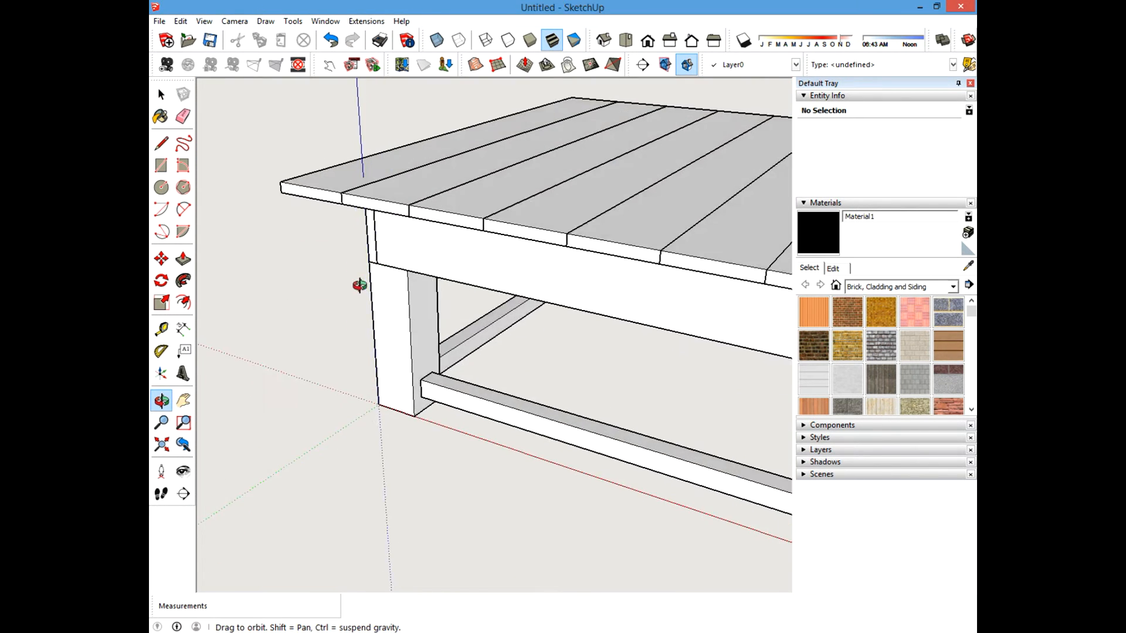
{"action": "scroll", "coordinate": [319, 311], "scroll_direction": "up", "scroll_amount": 3}
{"action": "right_click", "coordinate": [440, 292]}
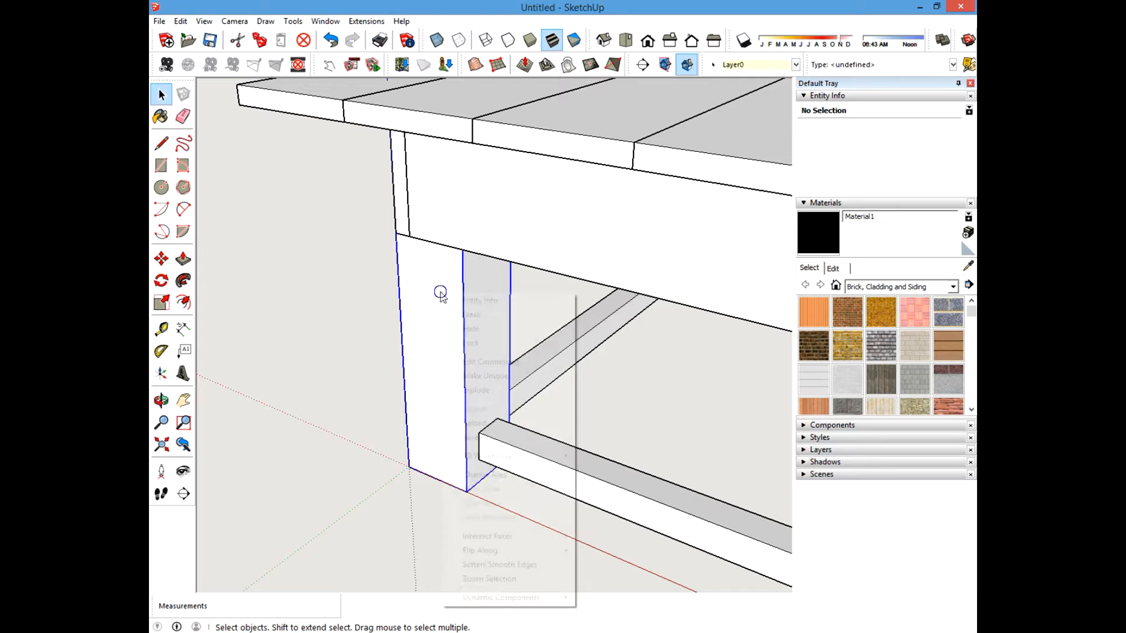
{"action": "left_click", "coordinate": [273, 328]}
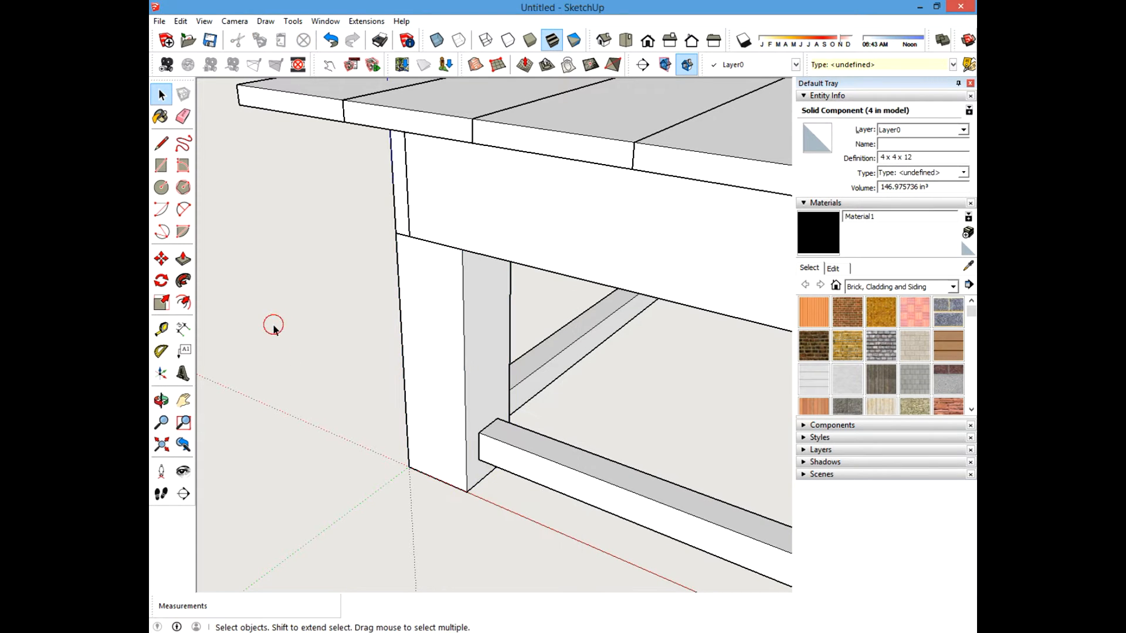
{"action": "left_click", "coordinate": [442, 283]}
{"action": "middle_click_drag", "start_coordinate": [442, 282], "coordinate": [351, 487]}
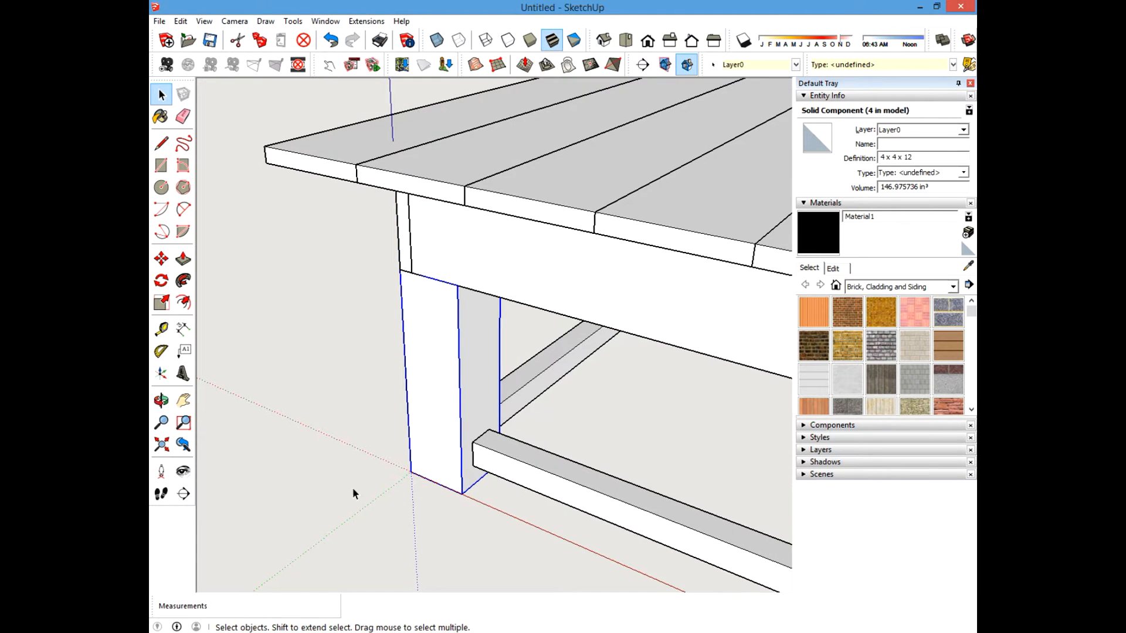
{"action": "left_click", "coordinate": [312, 457]}
{"action": "scroll", "coordinate": [449, 293], "scroll_direction": "up", "scroll_amount": 2}
{"action": "scroll", "coordinate": [462, 301], "scroll_direction": "down", "scroll_amount": 2}
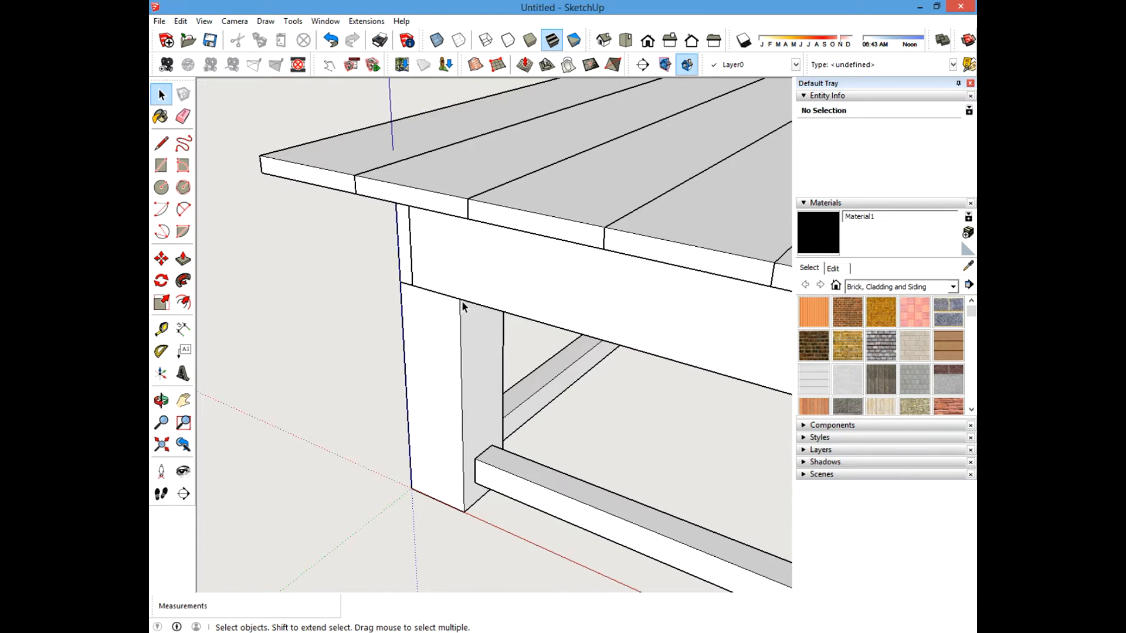
{"action": "scroll", "coordinate": [462, 300], "scroll_direction": "down", "scroll_amount": 1}
Save the front post component as a separate file named "4 x 4 x 12 Table Leg".
{"action": "left_click", "coordinate": [435, 327]}
{"action": "right_click", "coordinate": [434, 326]}
{"action": "left_click", "coordinate": [299, 347]}
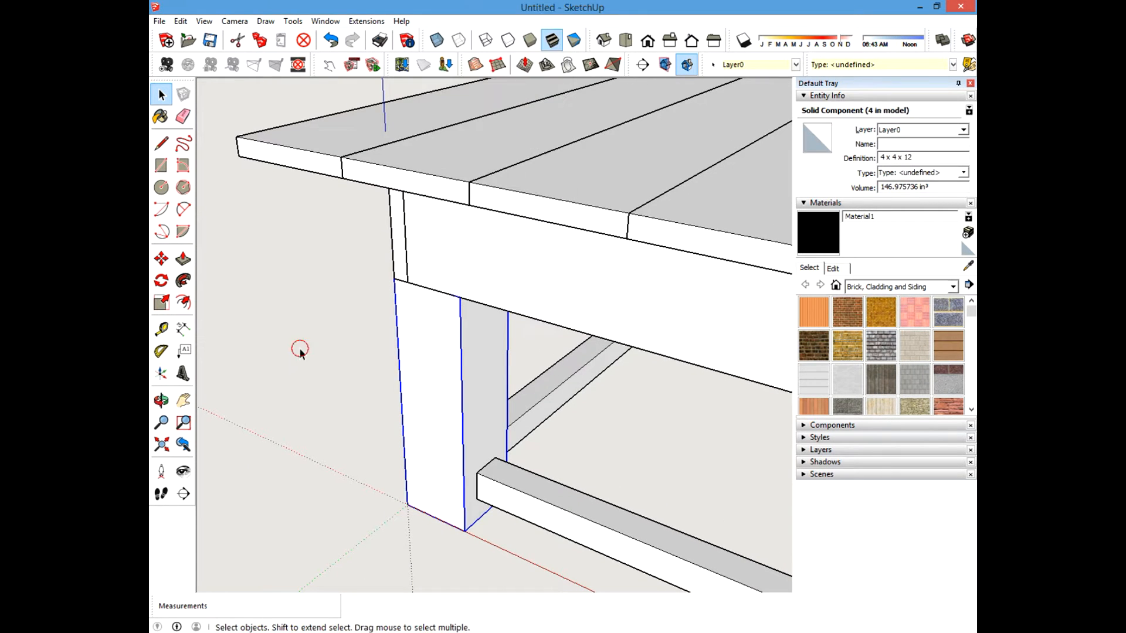
{"action": "right_click", "coordinate": [426, 328]}
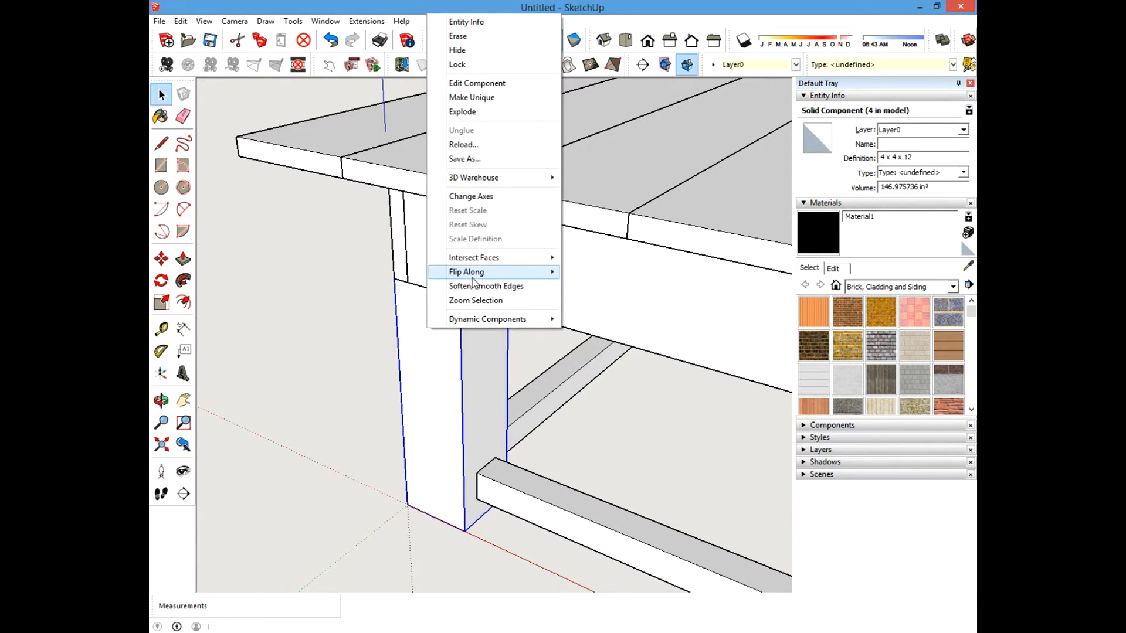
{"action": "left_click", "coordinate": [474, 160]}
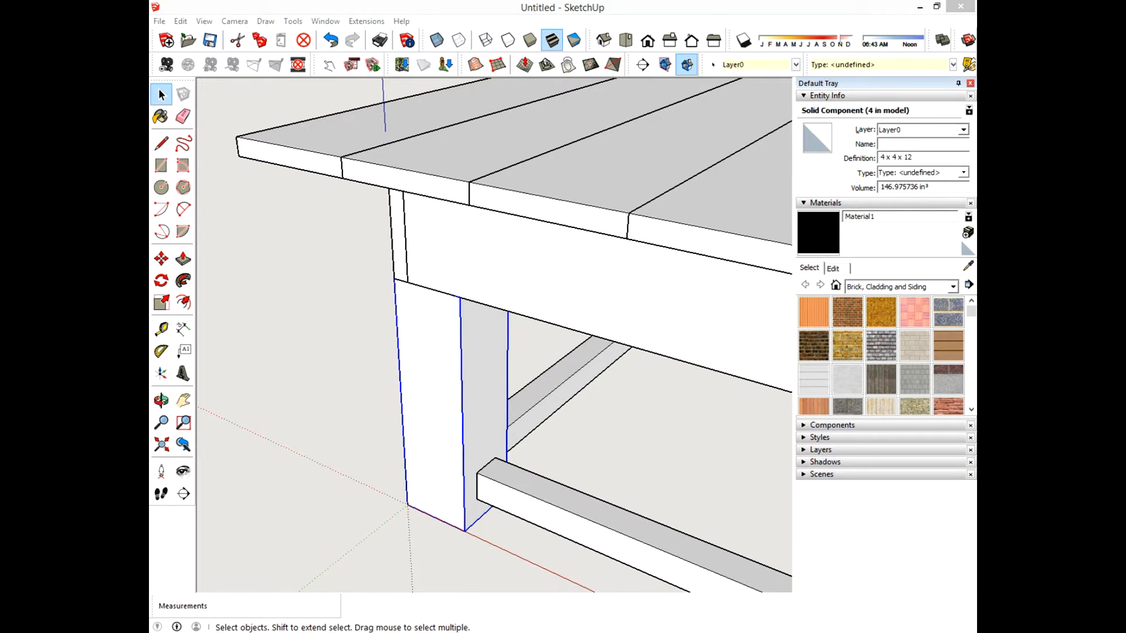
{"action": "left_click_drag", "start_coordinate": [151, 220], "coordinate": [486, 136]}
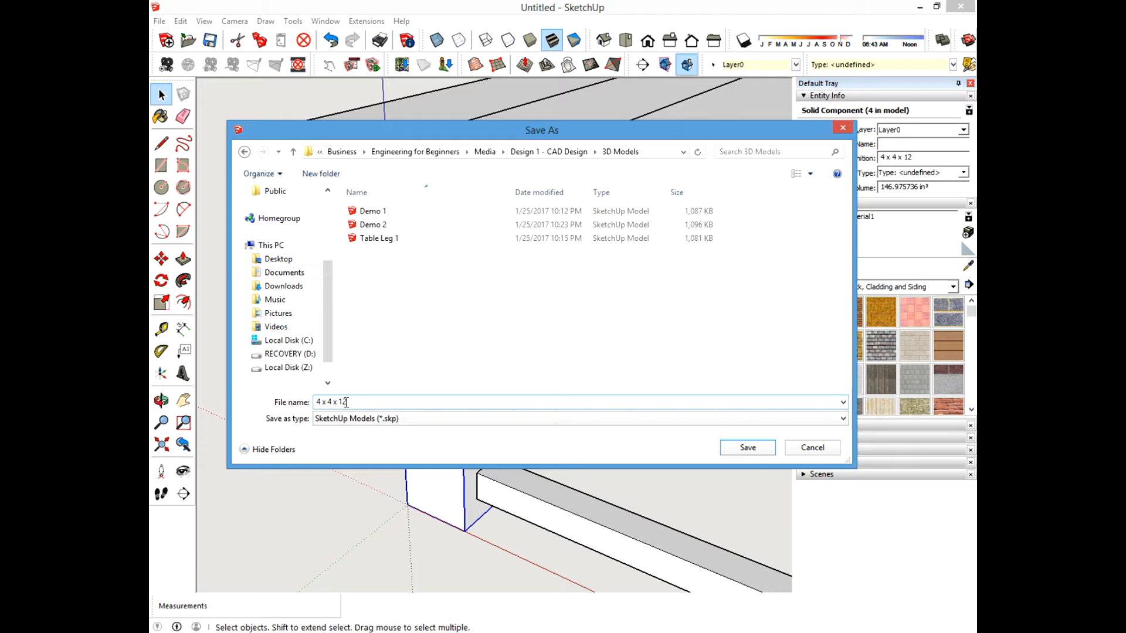
{"action": "left_click", "coordinate": [372, 399]}
{"action": "left_click", "coordinate": [371, 400]}
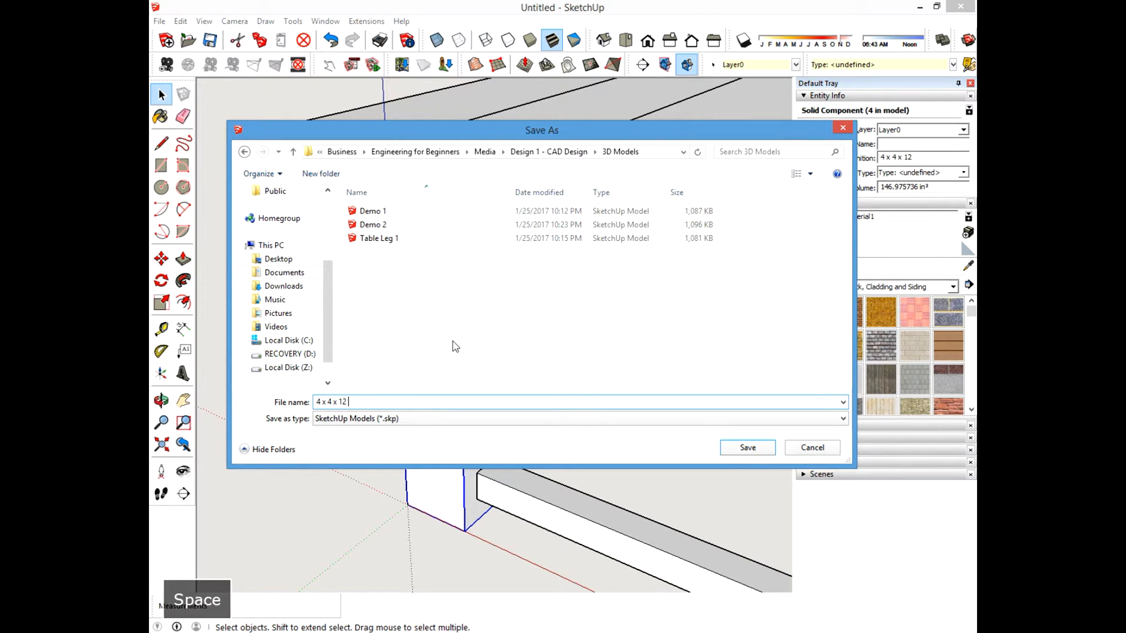
{"action": "type", "text": "Table Leg"}
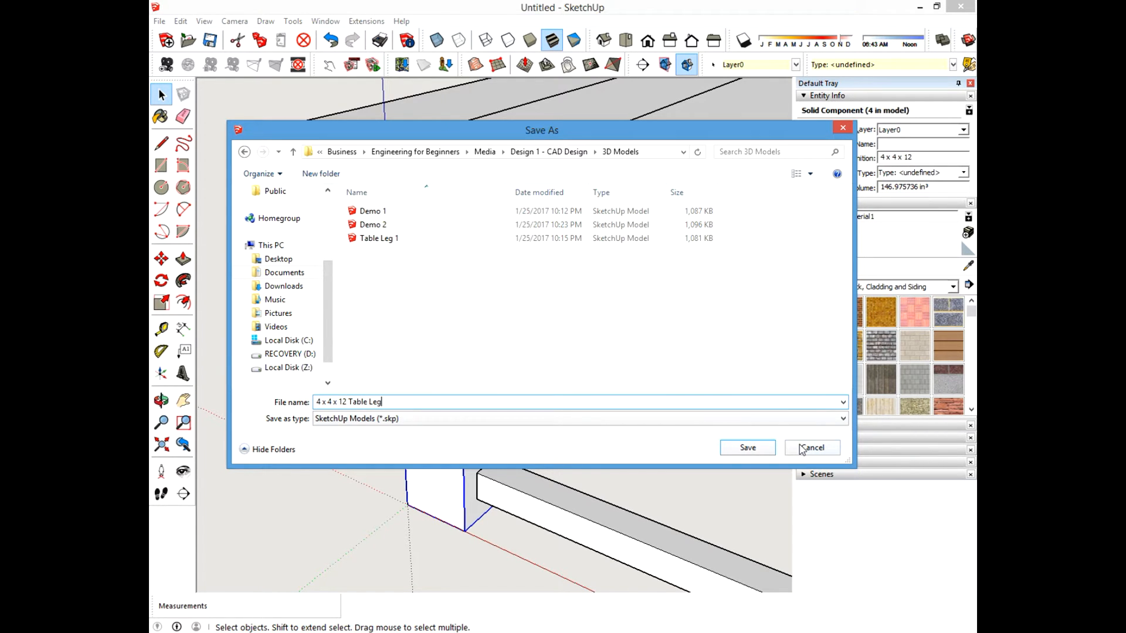
{"action": "left_click", "coordinate": [748, 447]}
Try to open the saved "4 x 4 x 12 Table Leg" file.
{"action": "left_click", "coordinate": [331, 319]}
{"action": "scroll", "coordinate": [487, 320], "scroll_direction": "down", "scroll_amount": 3}
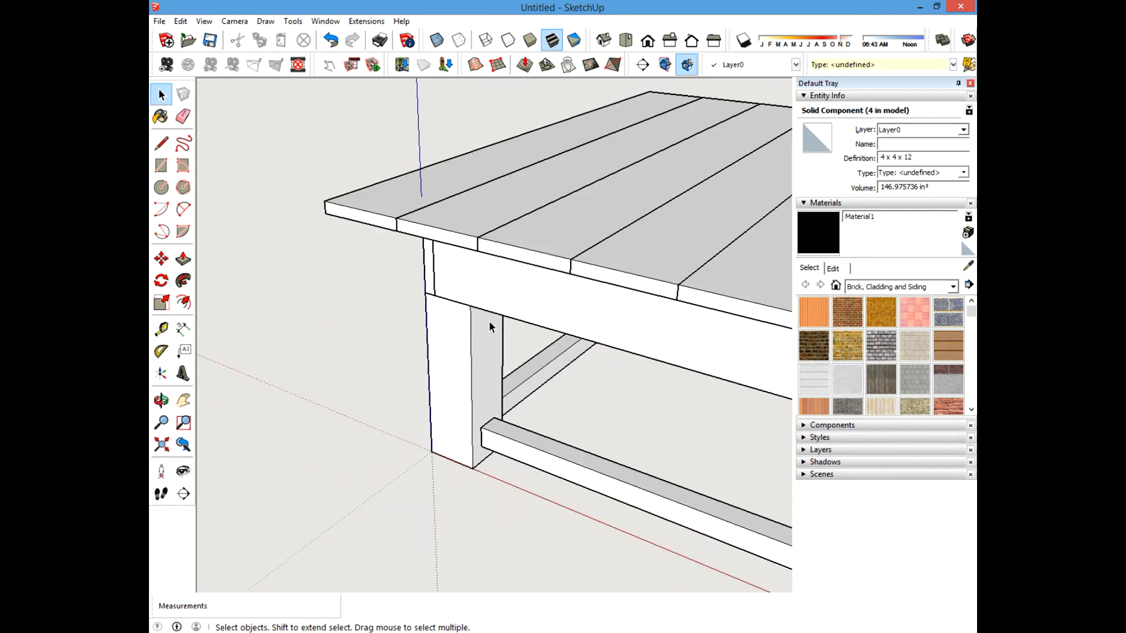
{"action": "left_click", "coordinate": [156, 22]}
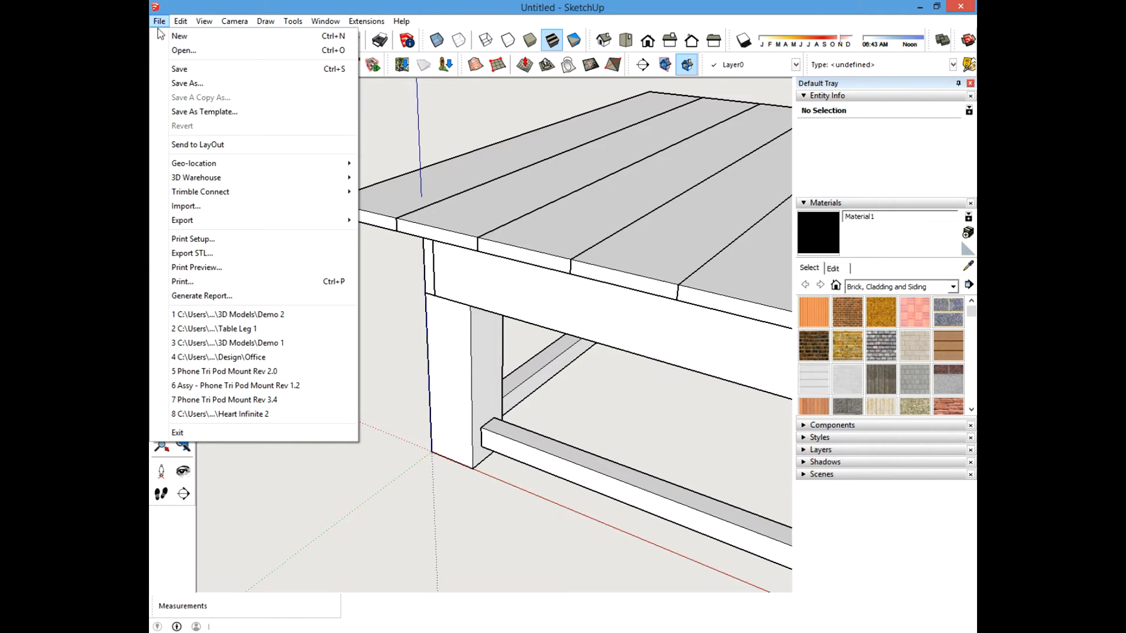
{"action": "left_click", "coordinate": [183, 50]}
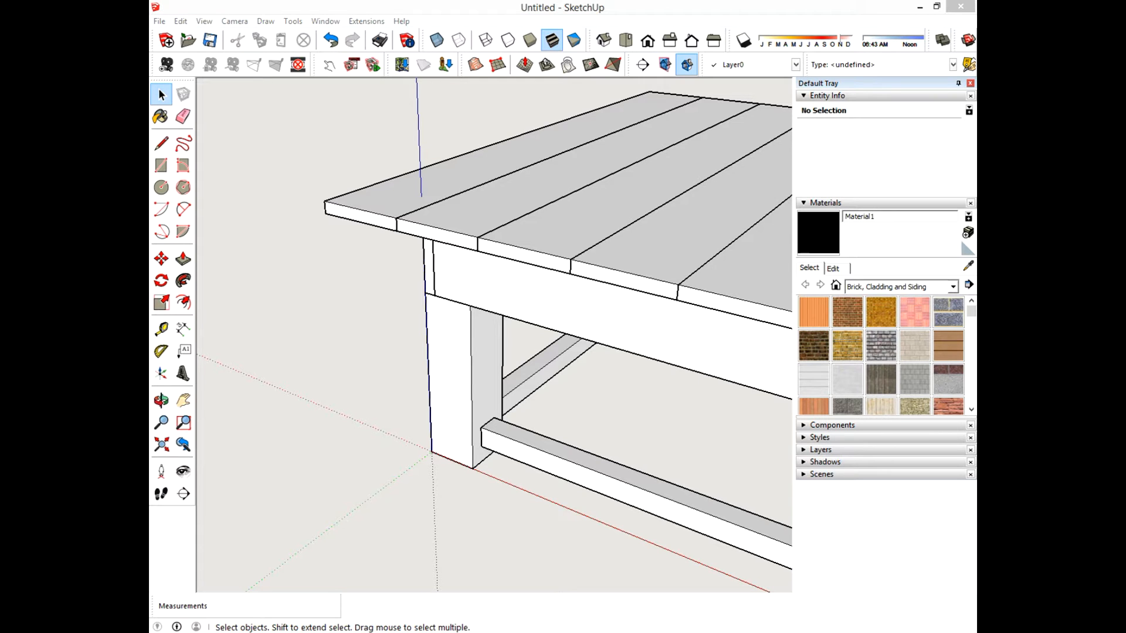
{"action": "left_click_drag", "start_coordinate": [0, 223], "coordinate": [431, 144]}
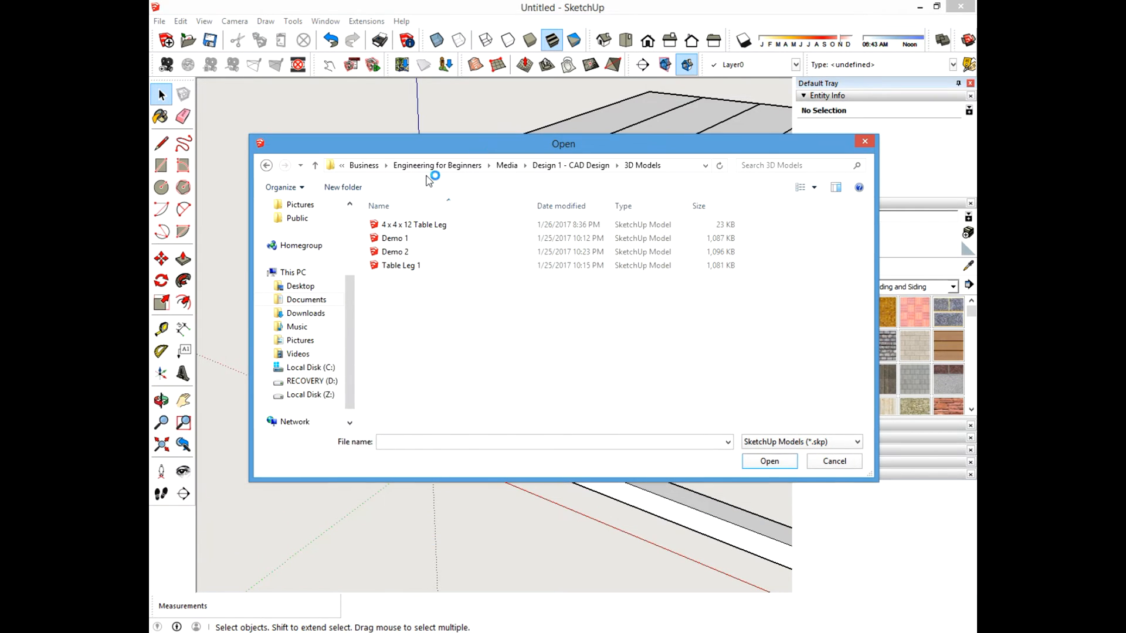
{"action": "double_click", "coordinate": [421, 225]}
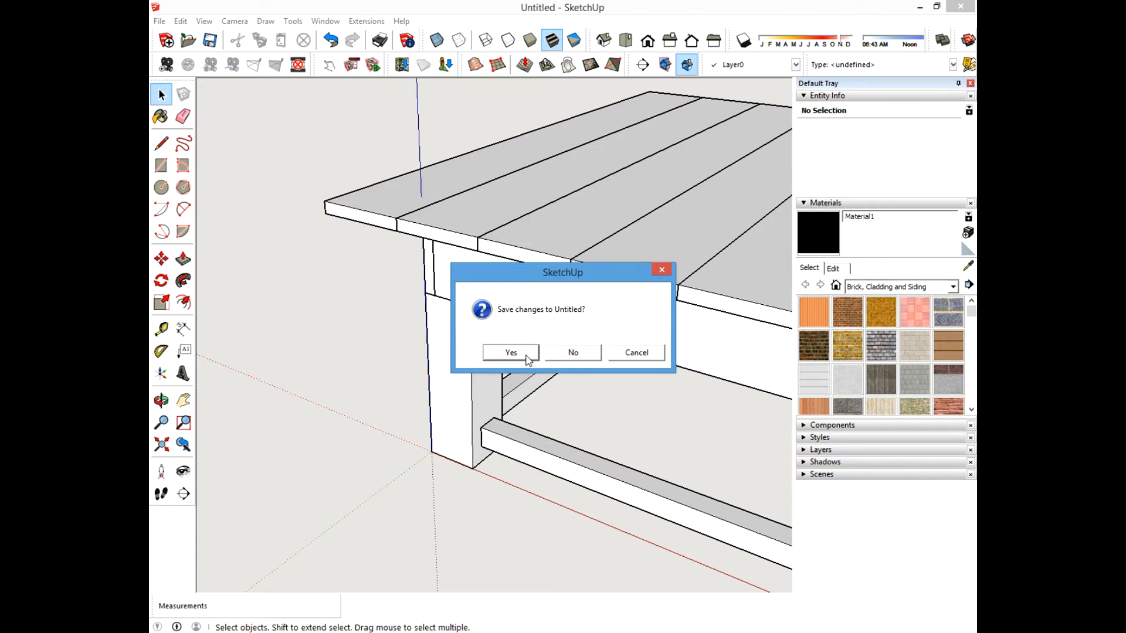
{"action": "left_click", "coordinate": [635, 352]}
Save the table model as "Coffee Table Rev A".
{"action": "left_click", "coordinate": [159, 21]}
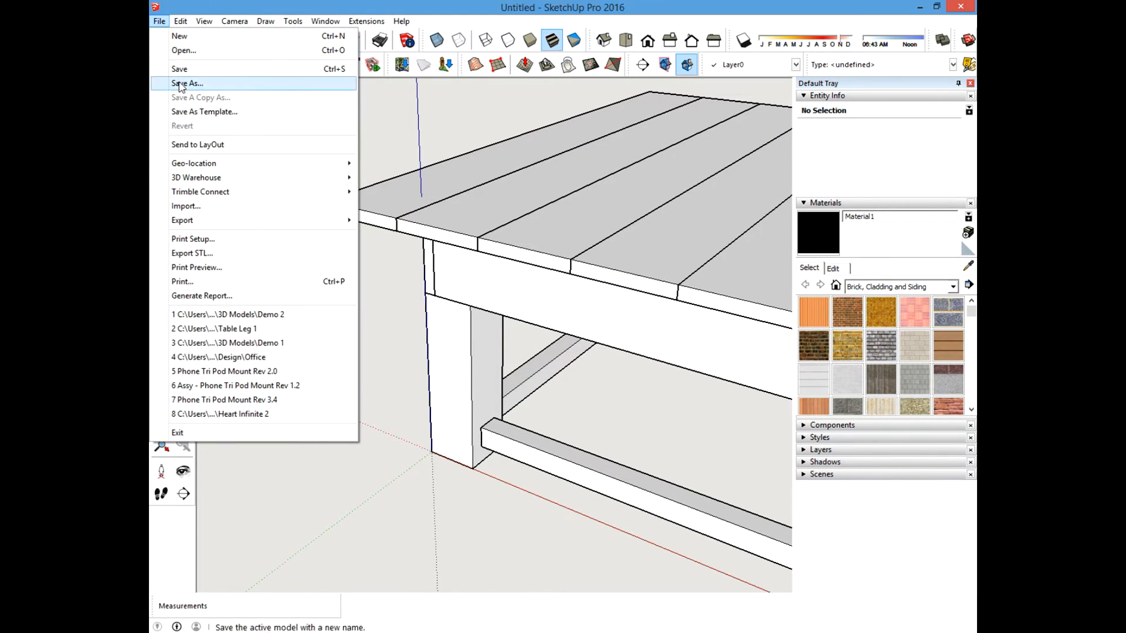
{"action": "left_click", "coordinate": [177, 84]}
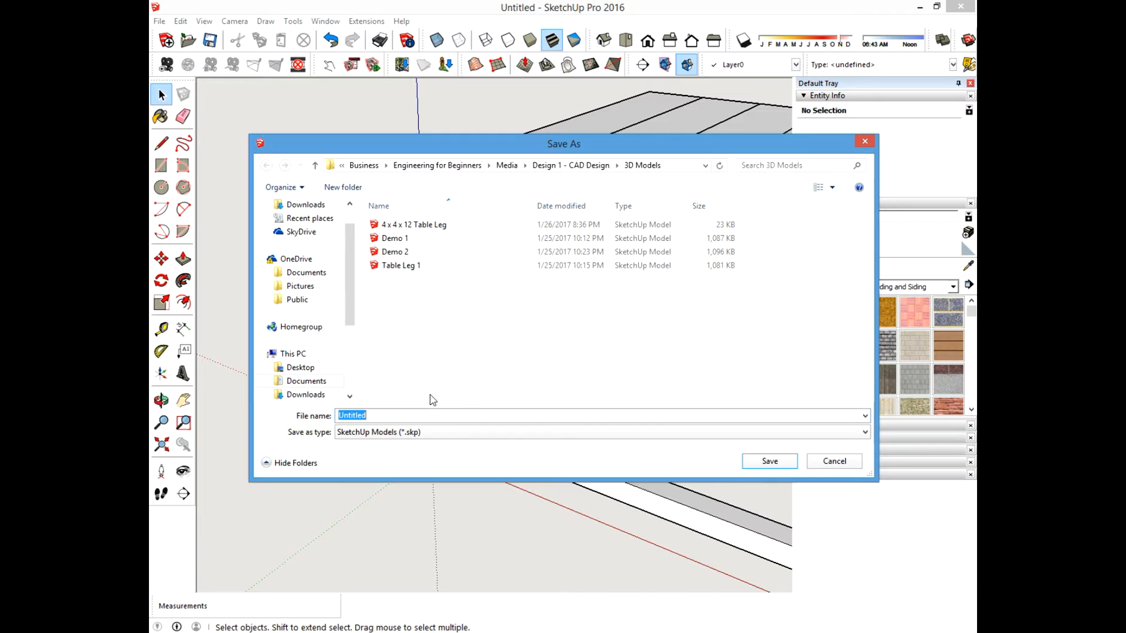
{"action": "type", "text": "Coffee Tab"}
{"action": "type", "text": "Rev A"}
{"action": "key", "text": "Return"}
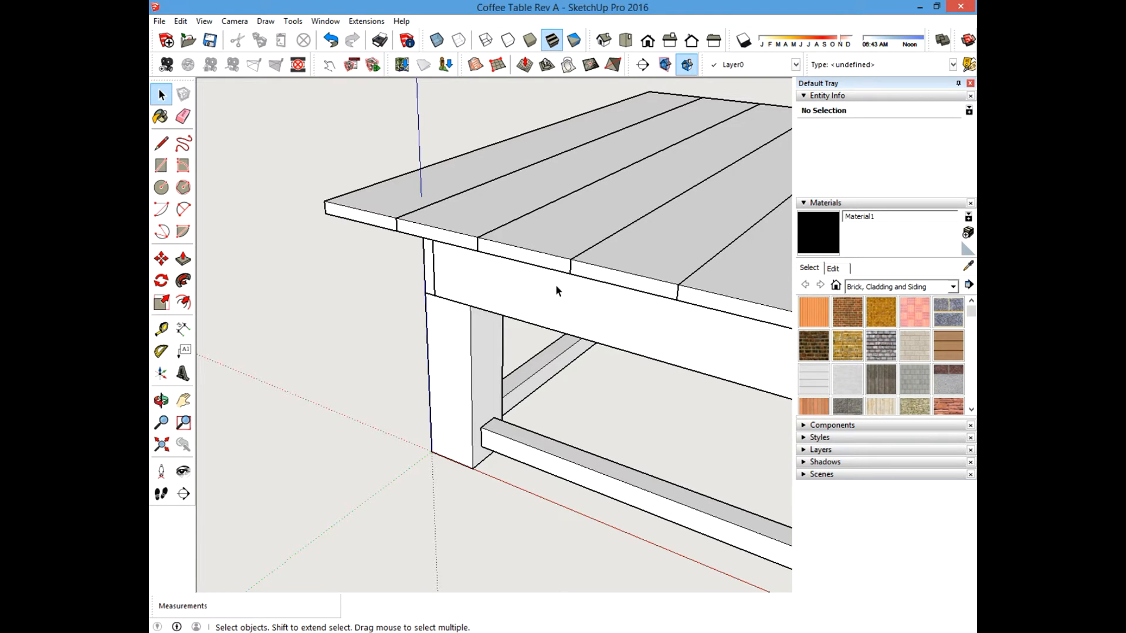
{"action": "left_click", "coordinate": [159, 21]}
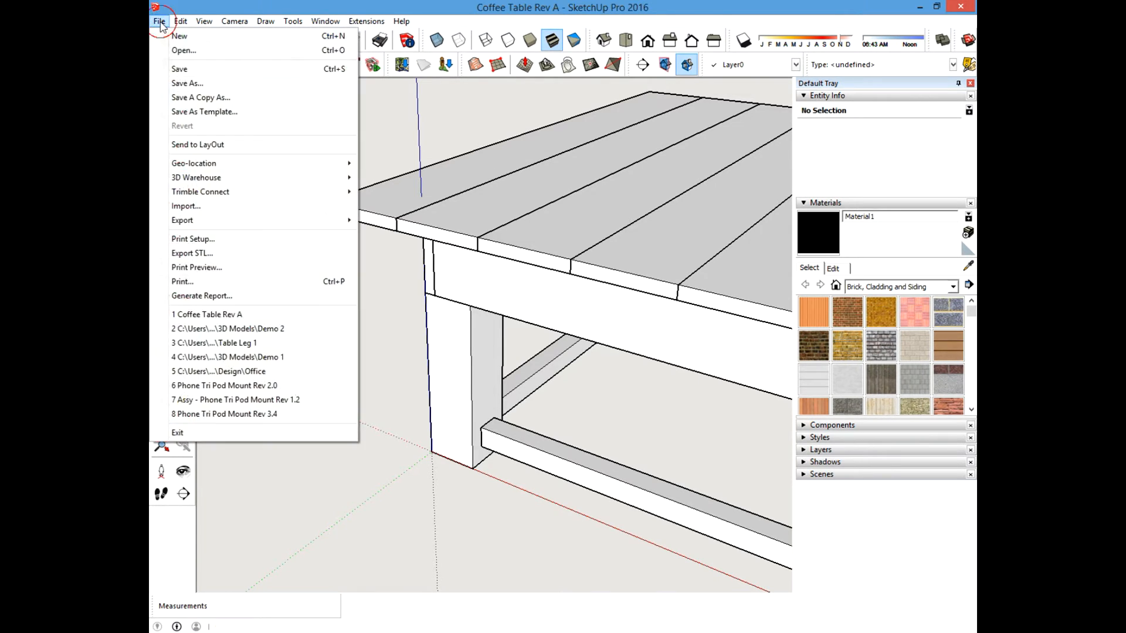
{"action": "left_click", "coordinate": [383, 359]}
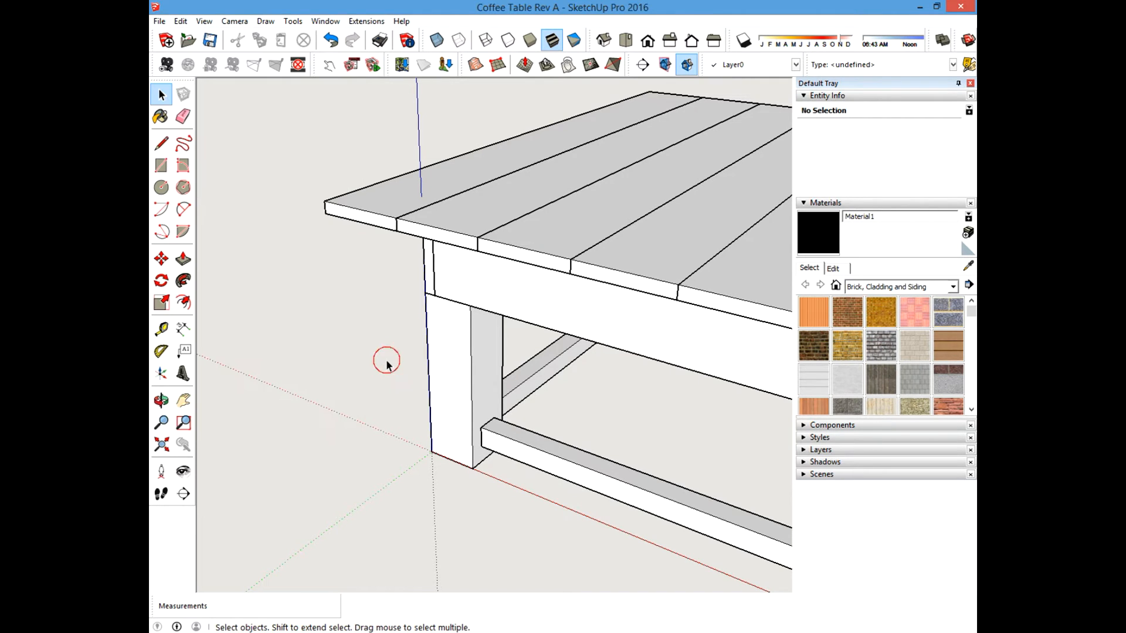
{"action": "scroll", "coordinate": [375, 355], "scroll_direction": "down", "scroll_amount": 2}
{"action": "scroll", "coordinate": [305, 386], "scroll_direction": "down", "scroll_amount": 2}
{"action": "scroll", "coordinate": [404, 403], "scroll_direction": "up", "scroll_amount": 3}
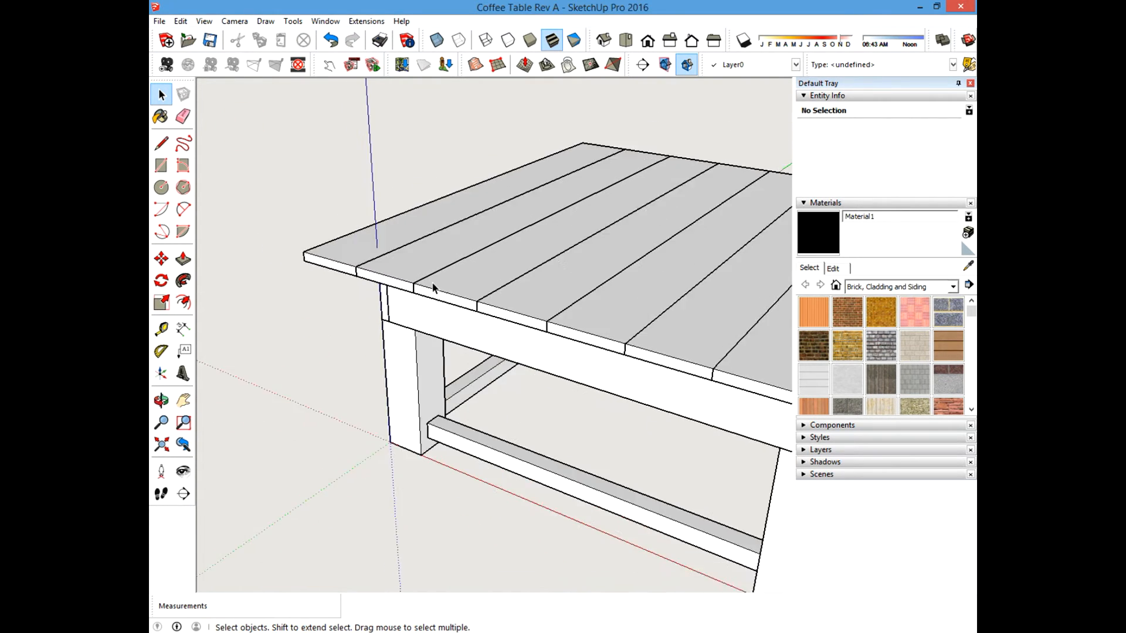
{"action": "scroll", "coordinate": [411, 418], "scroll_direction": "up", "scroll_amount": 3}
{"action": "scroll", "coordinate": [402, 361], "scroll_direction": "down", "scroll_amount": 3}
{"action": "scroll", "coordinate": [356, 317], "scroll_direction": "up", "scroll_amount": 2}
{"action": "scroll", "coordinate": [452, 377], "scroll_direction": "down", "scroll_amount": 1}
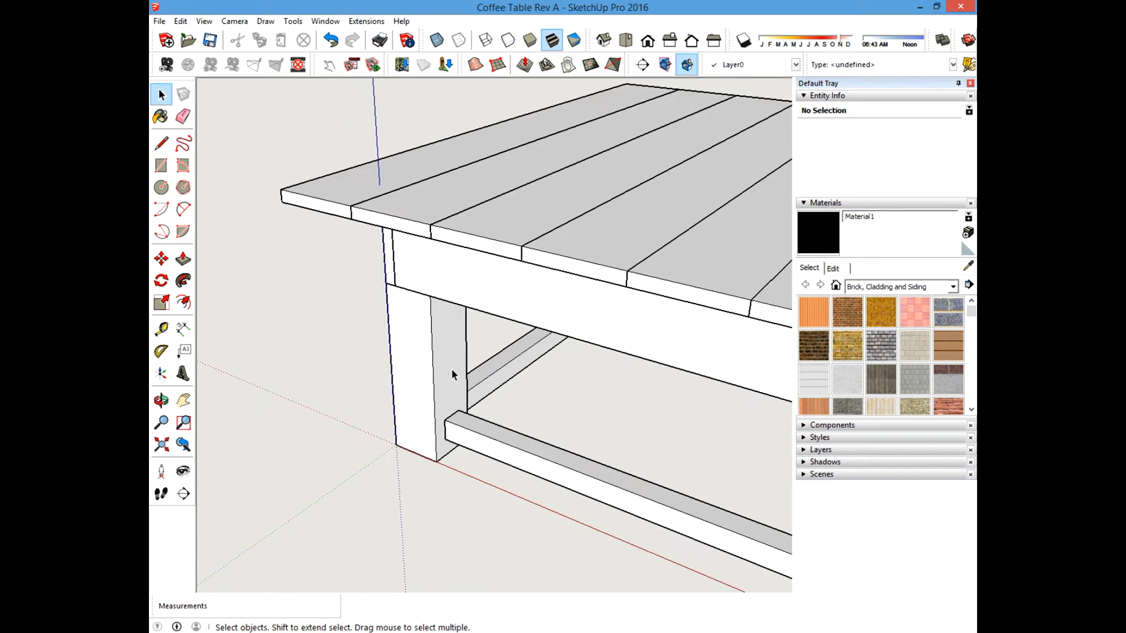
Open the "4 x 4 x 12 Table Leg" file.
{"action": "left_click", "coordinate": [159, 21]}
{"action": "left_click", "coordinate": [170, 51]}
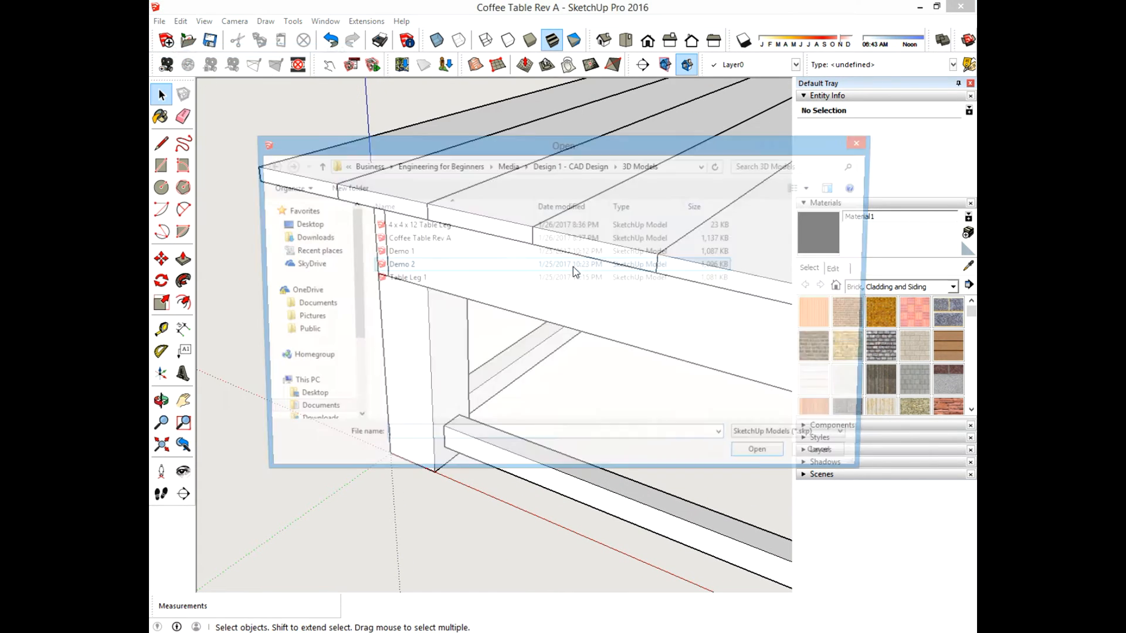
{"action": "left_click", "coordinate": [409, 226]}
{"action": "double_click", "coordinate": [409, 226]}
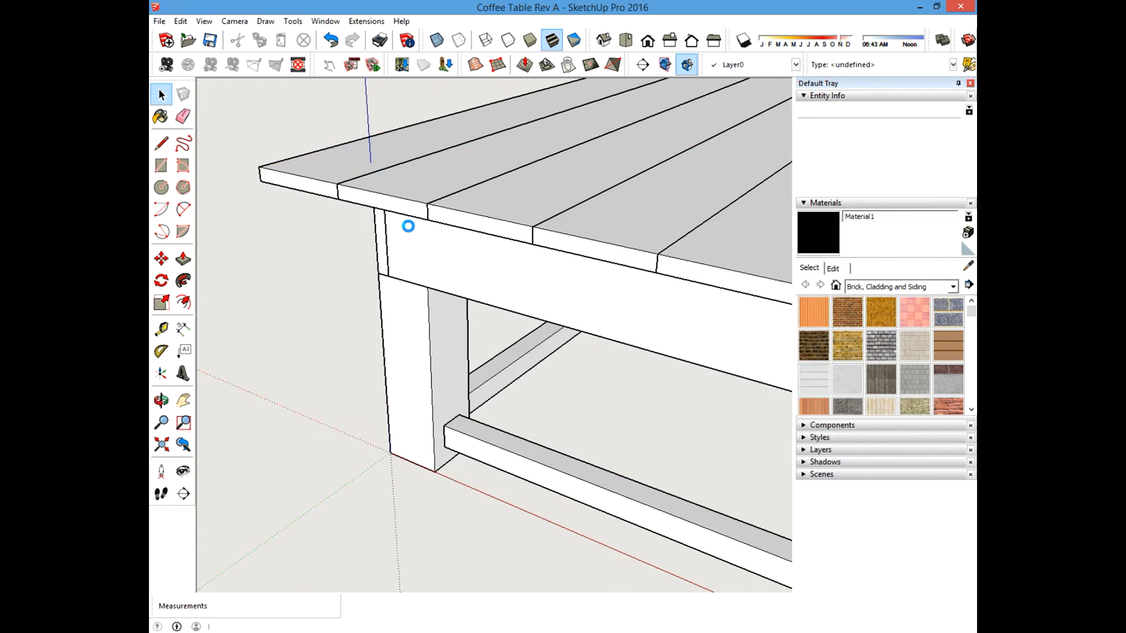
{"action": "scroll", "coordinate": [589, 350], "scroll_direction": "down", "scroll_amount": 2}
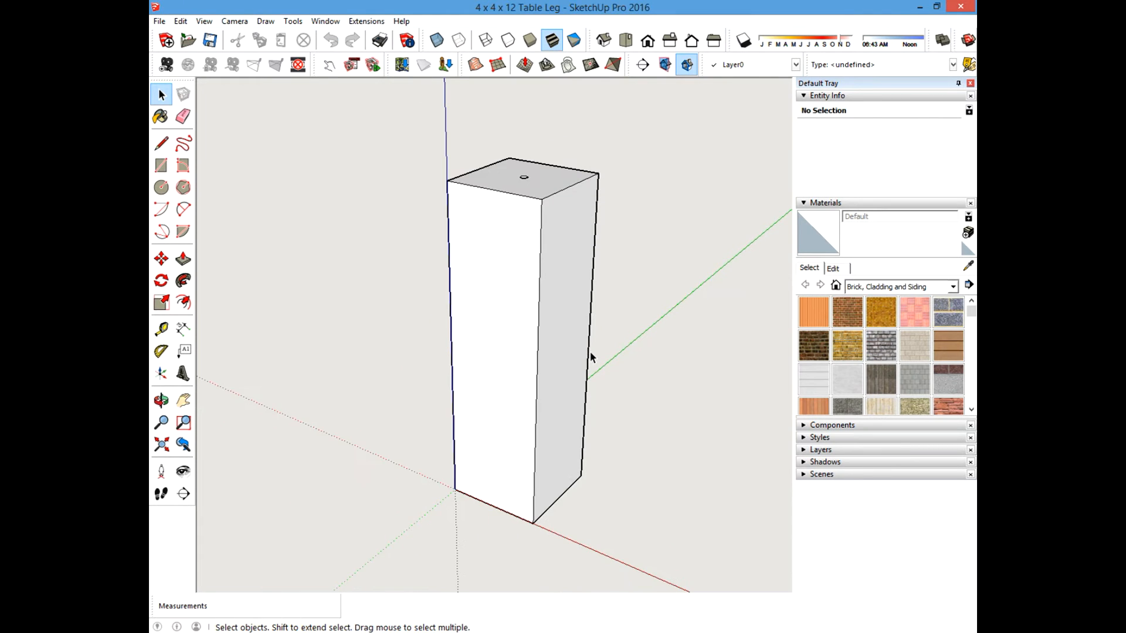
Dimension the height of the leg along its front vertical edge.
{"action": "middle_click_drag", "start_coordinate": [589, 351], "coordinate": [478, 313]}
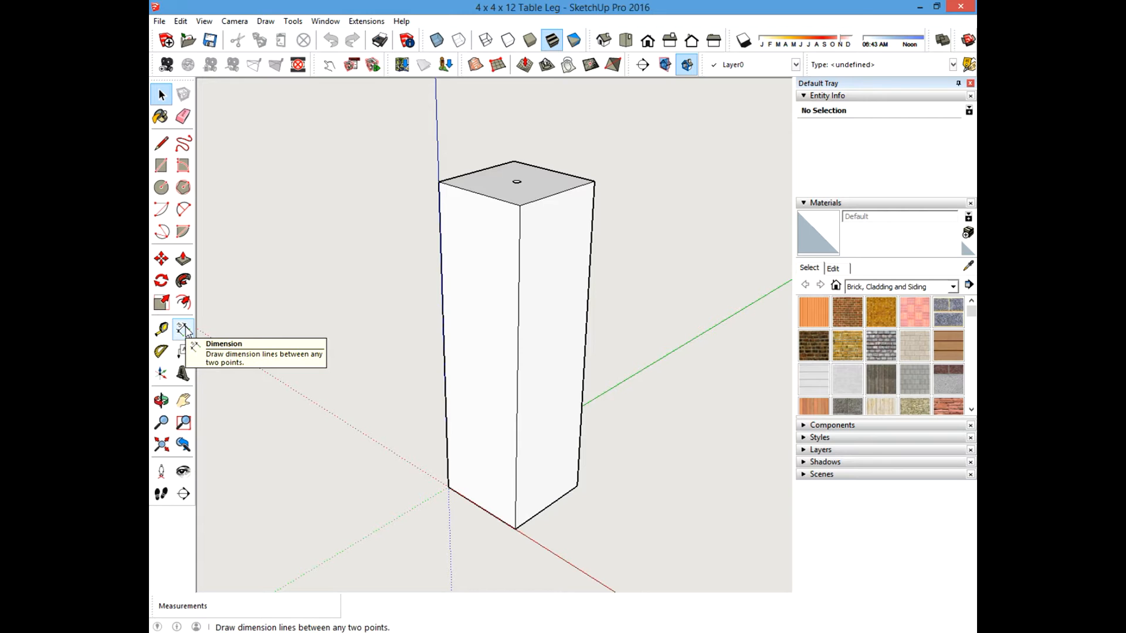
{"action": "left_click", "coordinate": [184, 329]}
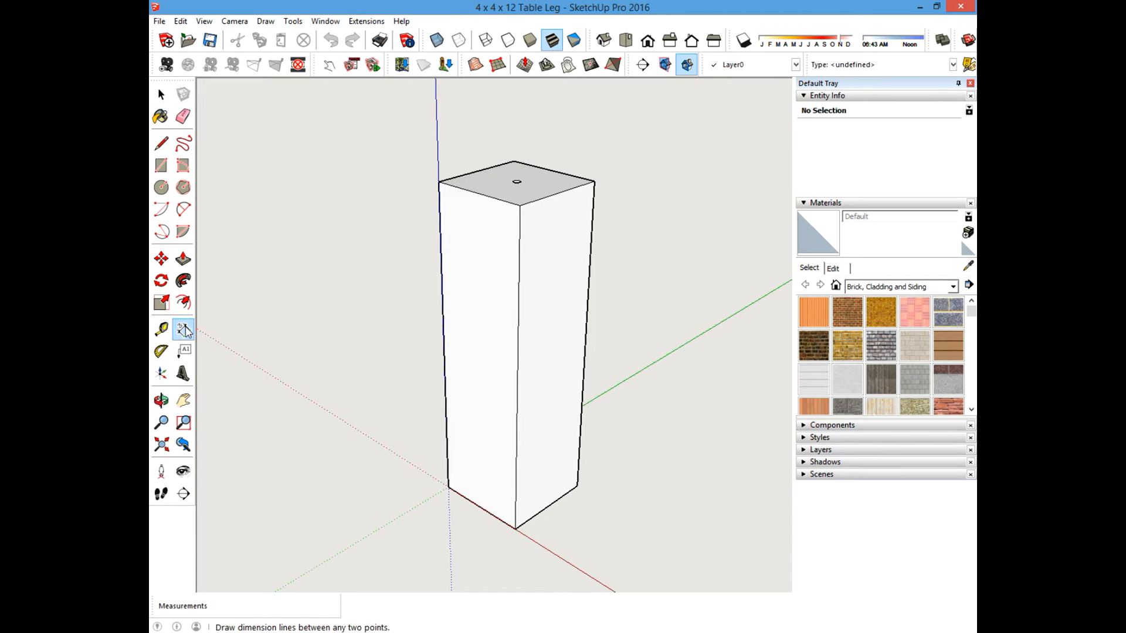
{"action": "left_click", "coordinate": [448, 487]}
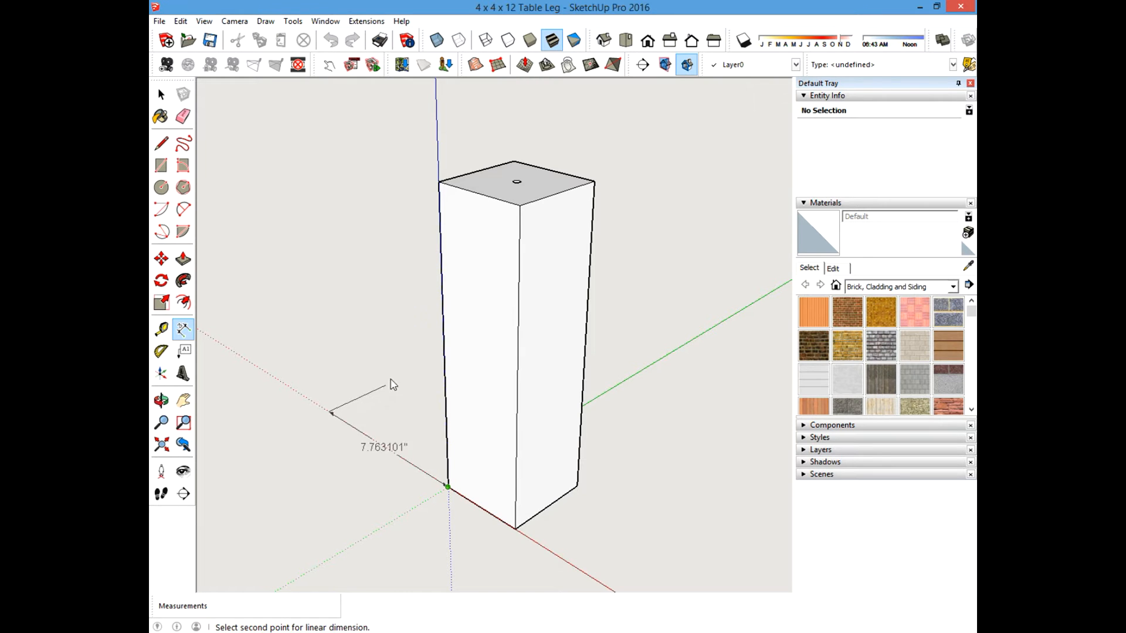
{"action": "left_click", "coordinate": [442, 184]}
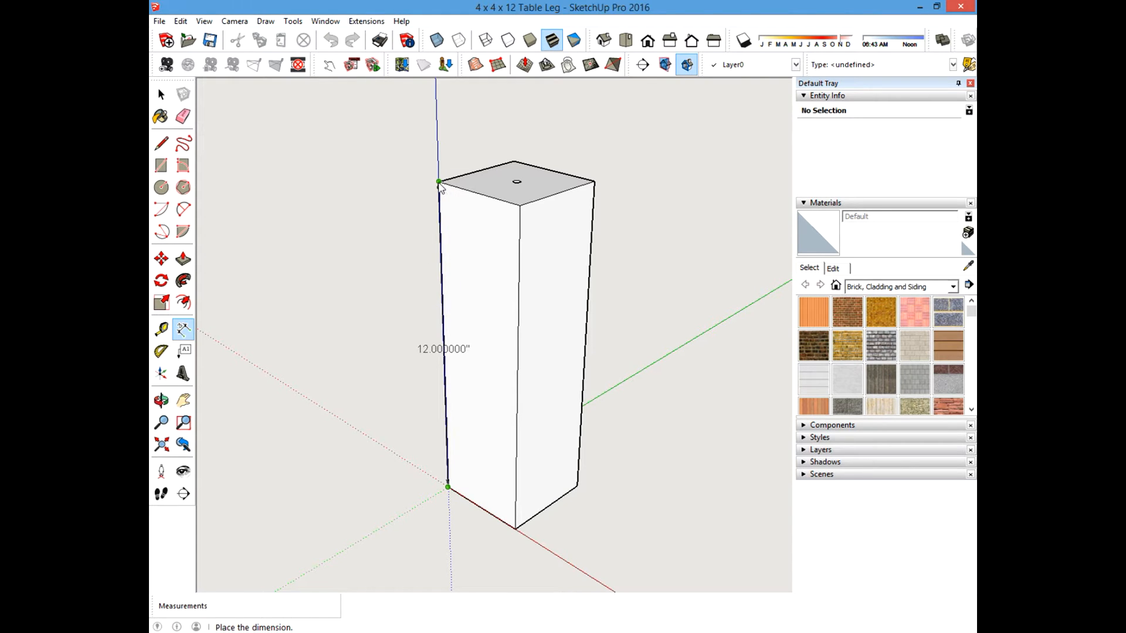
{"action": "left_click", "coordinate": [382, 219]}
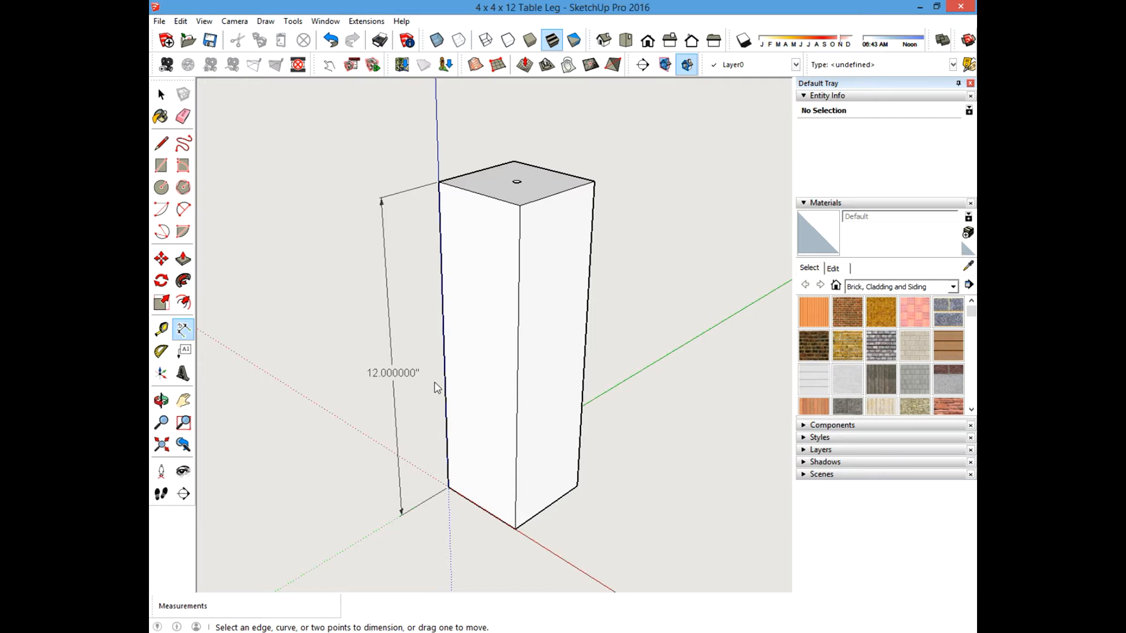
Zoom in on the small hole in the top of the leg.
{"action": "middle_click_drag", "start_coordinate": [502, 345], "coordinate": [473, 367]}
{"action": "middle_click_drag", "start_coordinate": [499, 302], "coordinate": [506, 350], "text": "shift"}
{"action": "scroll", "coordinate": [530, 246], "scroll_direction": "up", "scroll_amount": 5}
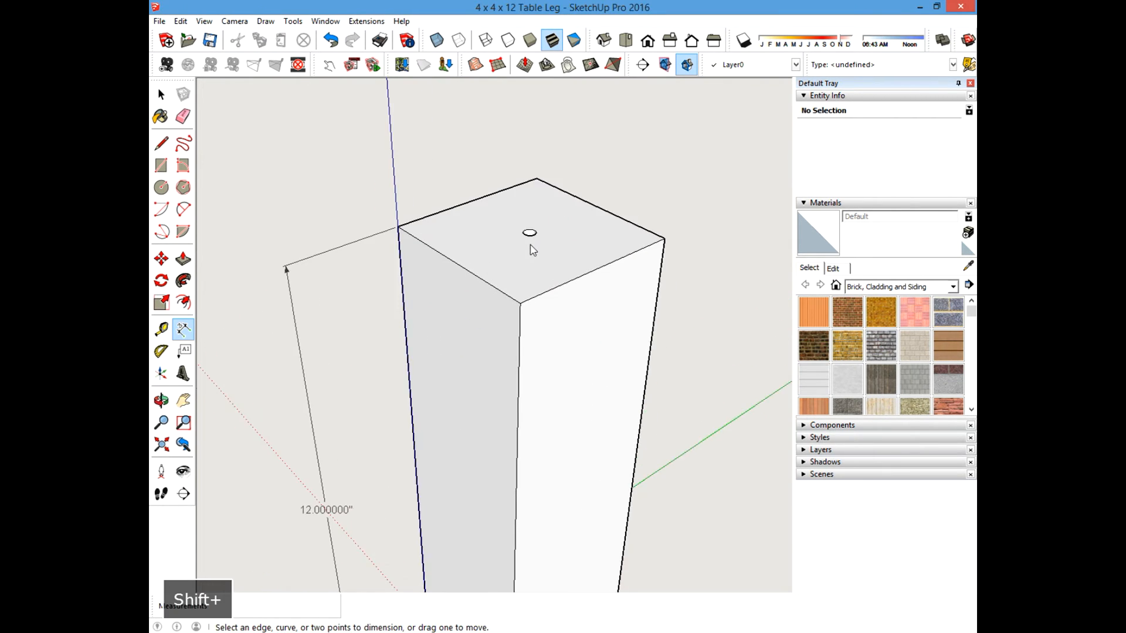
{"action": "middle_click_drag", "start_coordinate": [532, 234], "coordinate": [530, 246]}
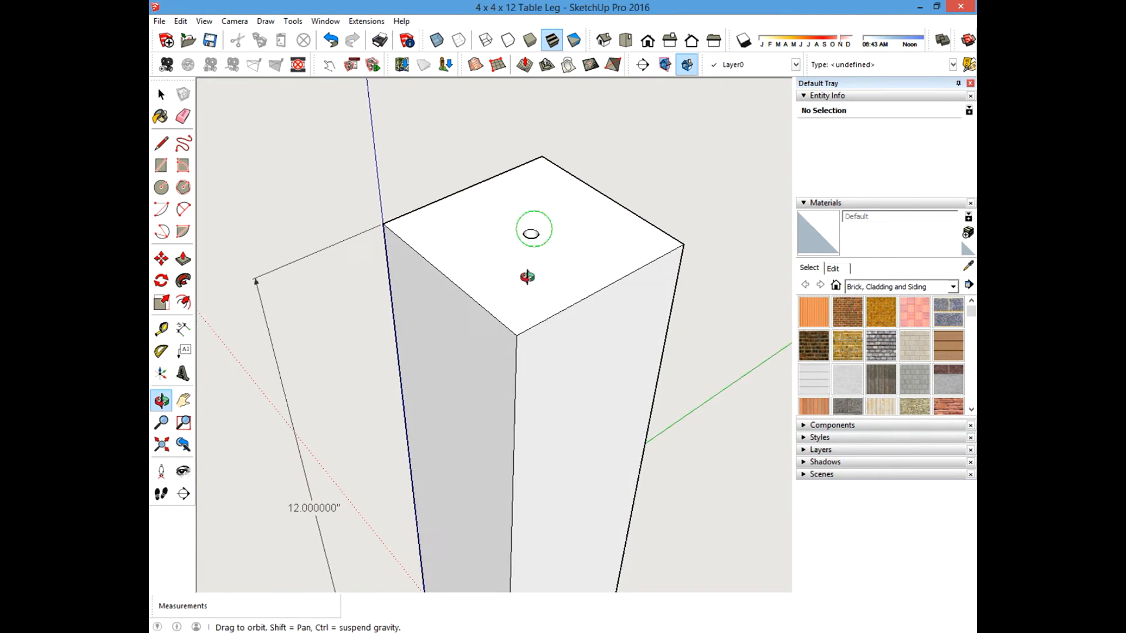
{"action": "scroll", "coordinate": [551, 240], "scroll_direction": "up", "scroll_amount": 4}
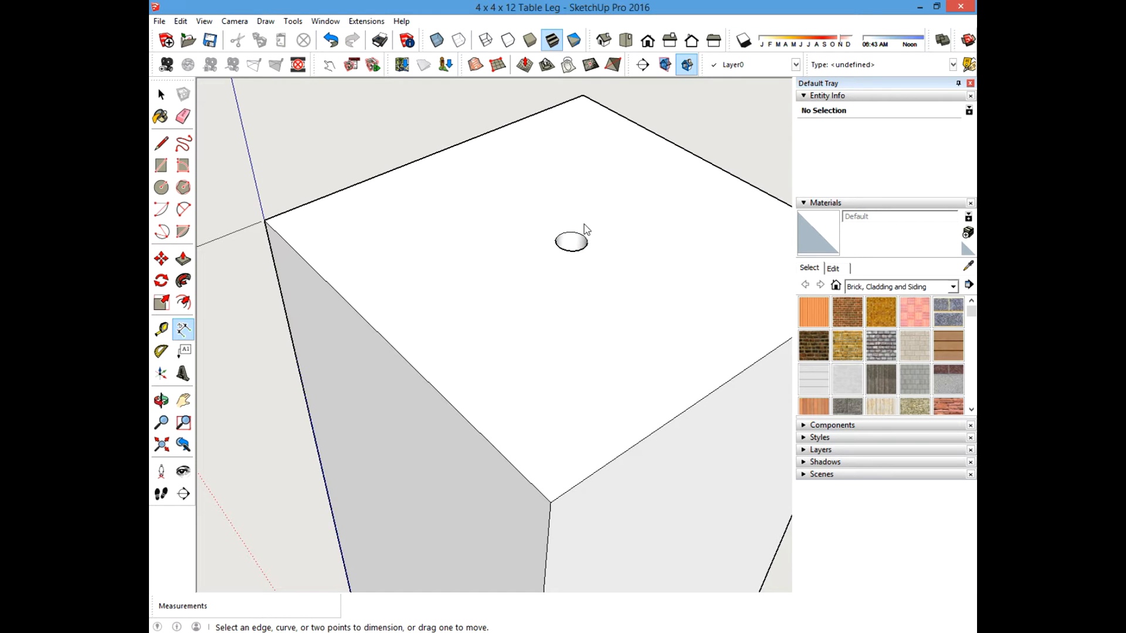
Dimension the distance from the hole's center to the midpoint of the leg's back top edge.
{"action": "scroll", "coordinate": [573, 245], "scroll_direction": "up", "scroll_amount": 5}
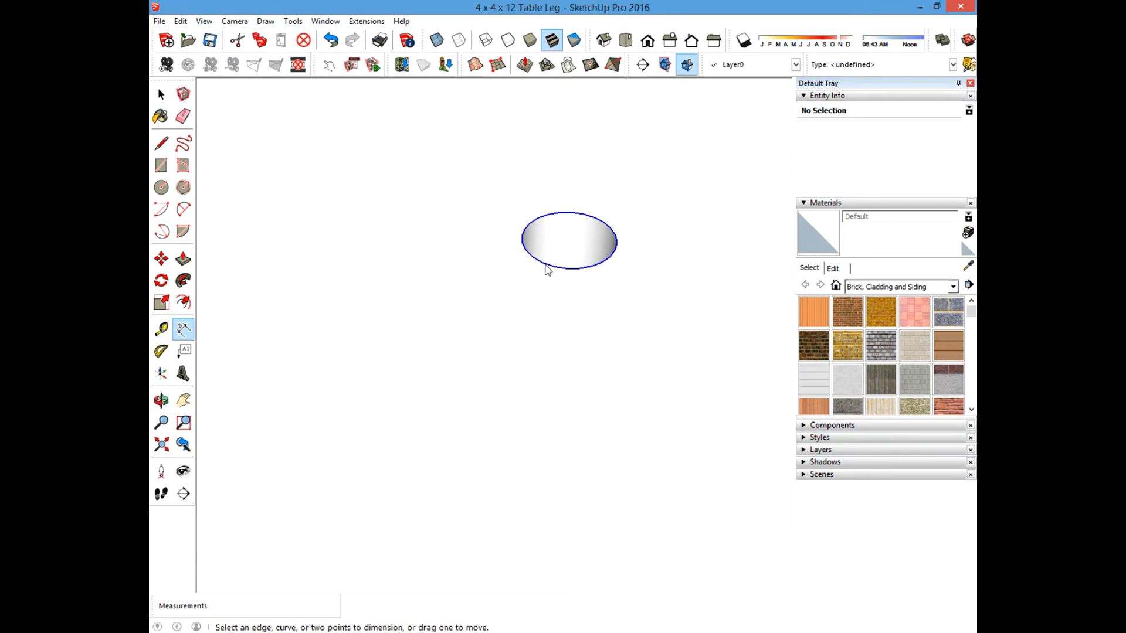
{"action": "left_click", "coordinate": [569, 240]}
{"action": "scroll", "coordinate": [566, 346], "scroll_direction": "down", "scroll_amount": 6}
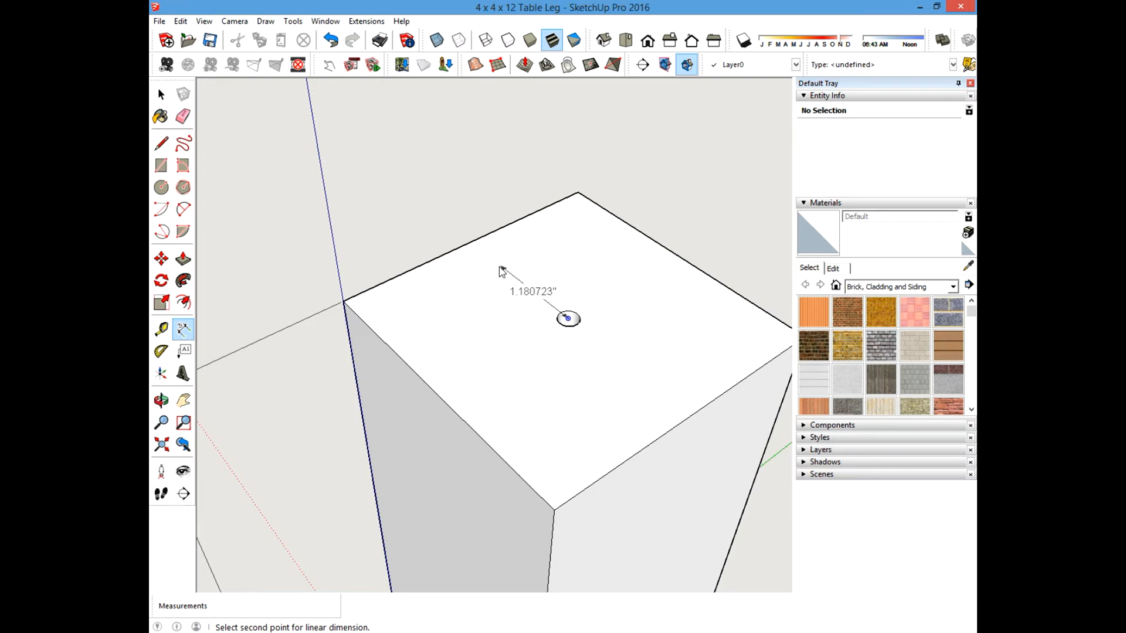
{"action": "left_click", "coordinate": [470, 242]}
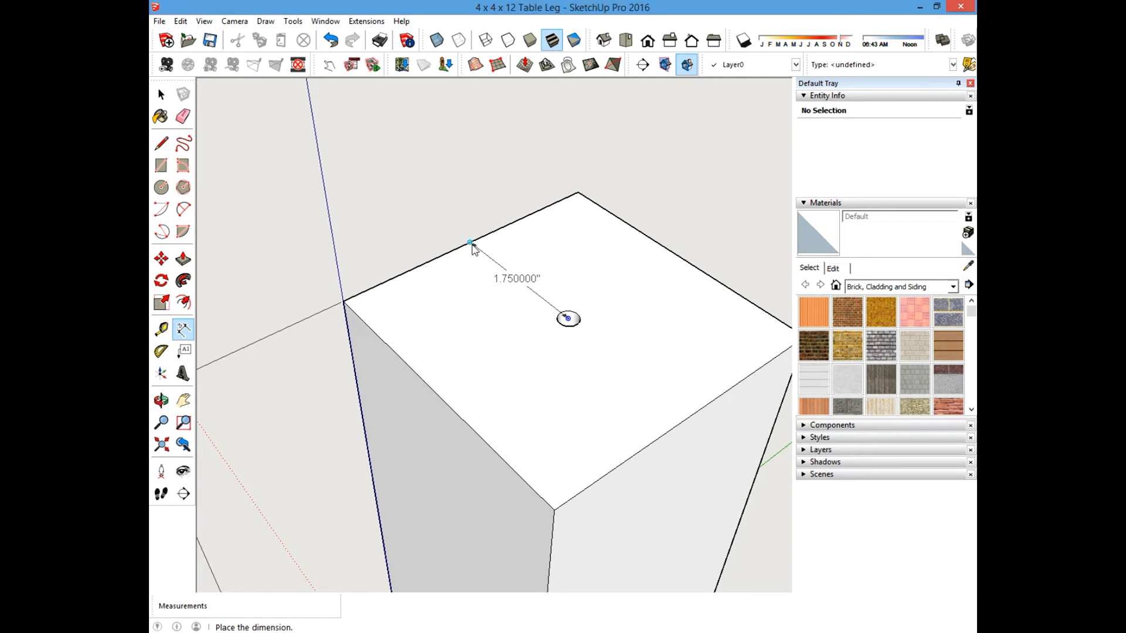
{"action": "left_click", "coordinate": [645, 161]}
Dimension the distance from the hole's center to the midpoint of the leg's left top edge.
{"action": "middle_click_drag", "start_coordinate": [664, 332], "coordinate": [621, 279], "text": "shift"}
{"action": "scroll", "coordinate": [619, 283], "scroll_direction": "down", "scroll_amount": 3}
{"action": "scroll", "coordinate": [509, 292], "scroll_direction": "up", "scroll_amount": 2}
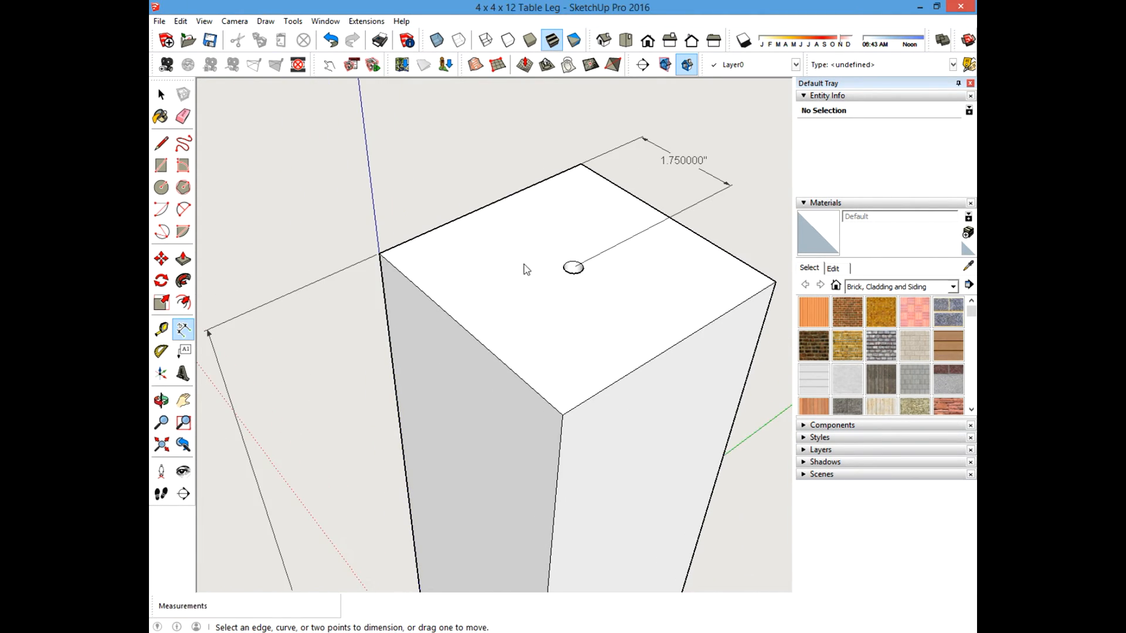
{"action": "scroll", "coordinate": [573, 267], "scroll_direction": "up", "scroll_amount": 3}
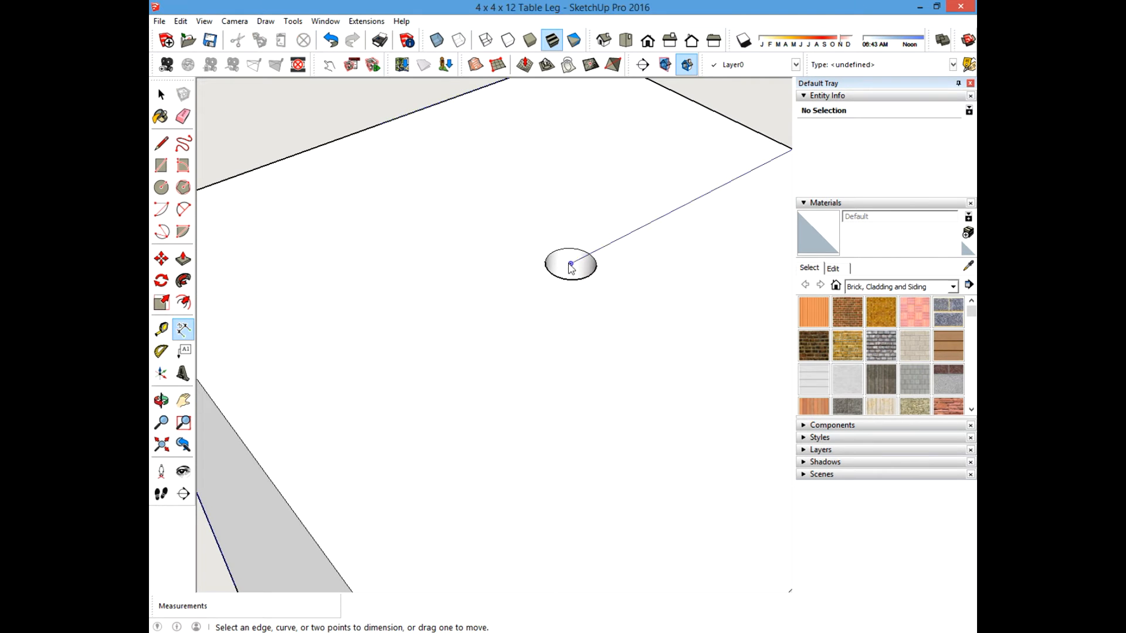
{"action": "left_click", "coordinate": [570, 264]}
{"action": "scroll", "coordinate": [567, 266], "scroll_direction": "down", "scroll_amount": 5}
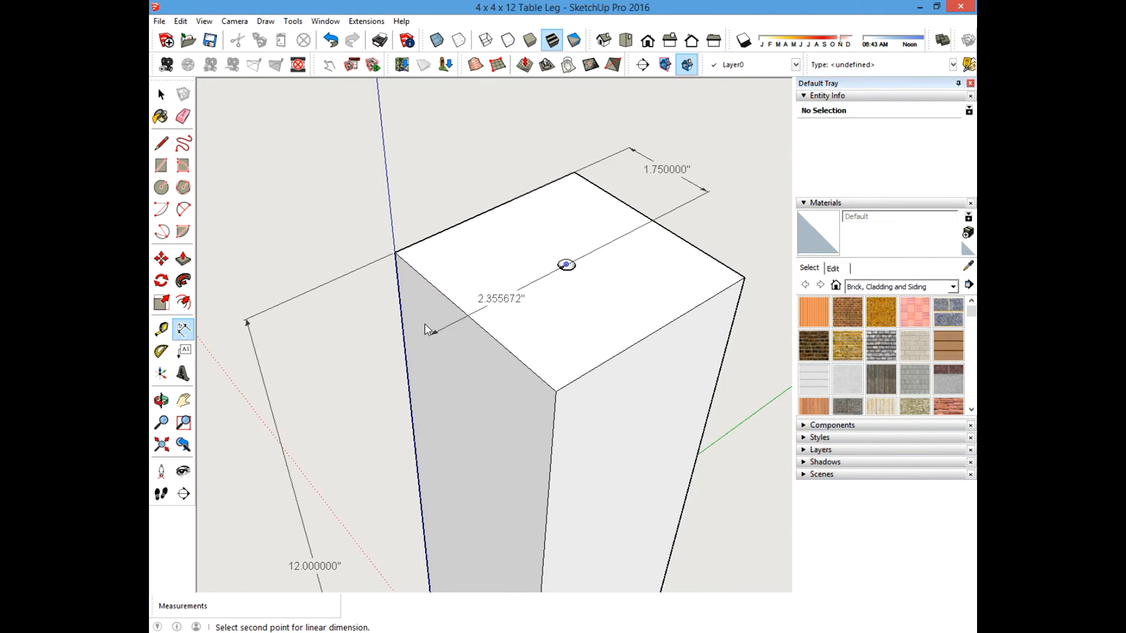
{"action": "left_click", "coordinate": [471, 317]}
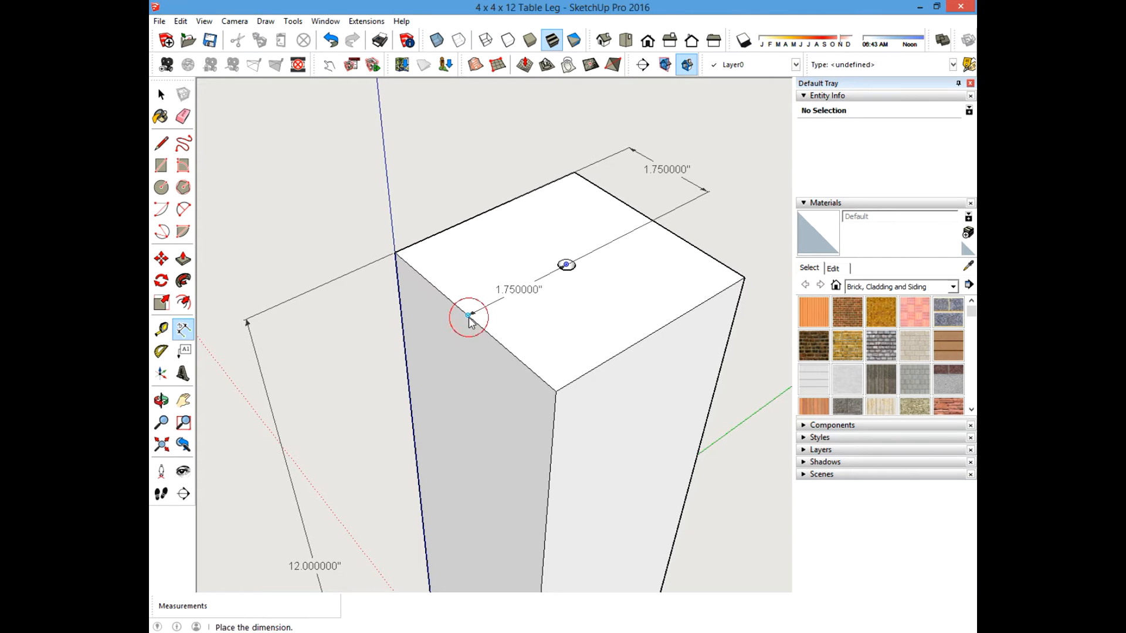
{"action": "left_click", "coordinate": [417, 225]}
Move the left hole-position dimension upward, away from the leg's top face.
{"action": "scroll", "coordinate": [552, 232], "scroll_direction": "down", "scroll_amount": 5}
{"action": "middle_click_drag", "start_coordinate": [558, 275], "coordinate": [558, 278]}
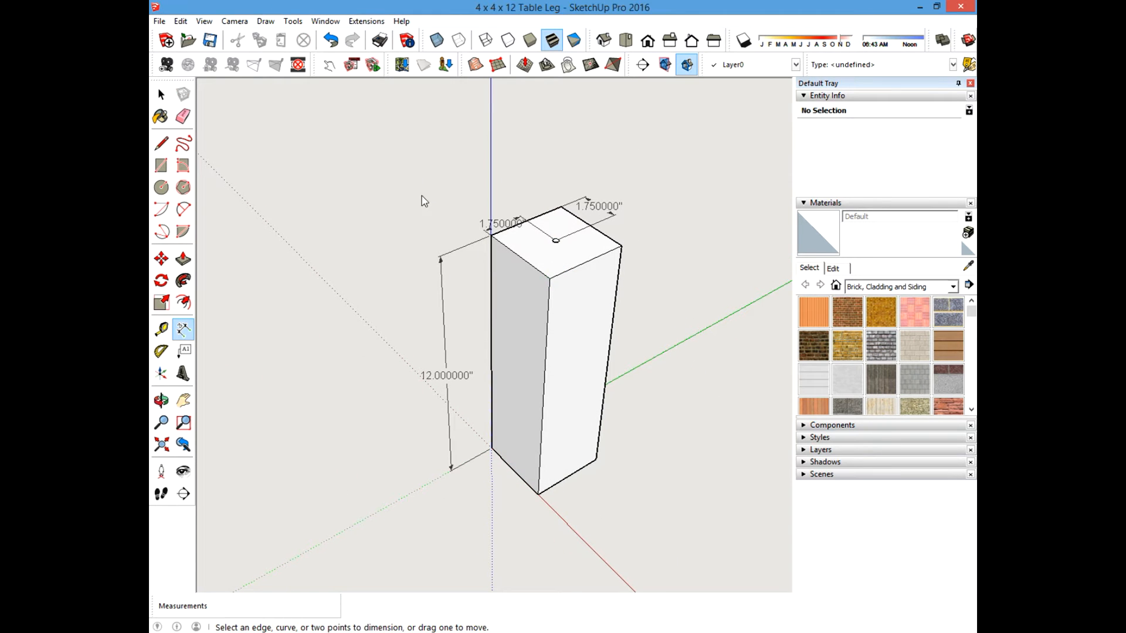
{"action": "left_click", "coordinate": [162, 95]}
{"action": "scroll", "coordinate": [560, 143], "scroll_direction": "up", "scroll_amount": 1}
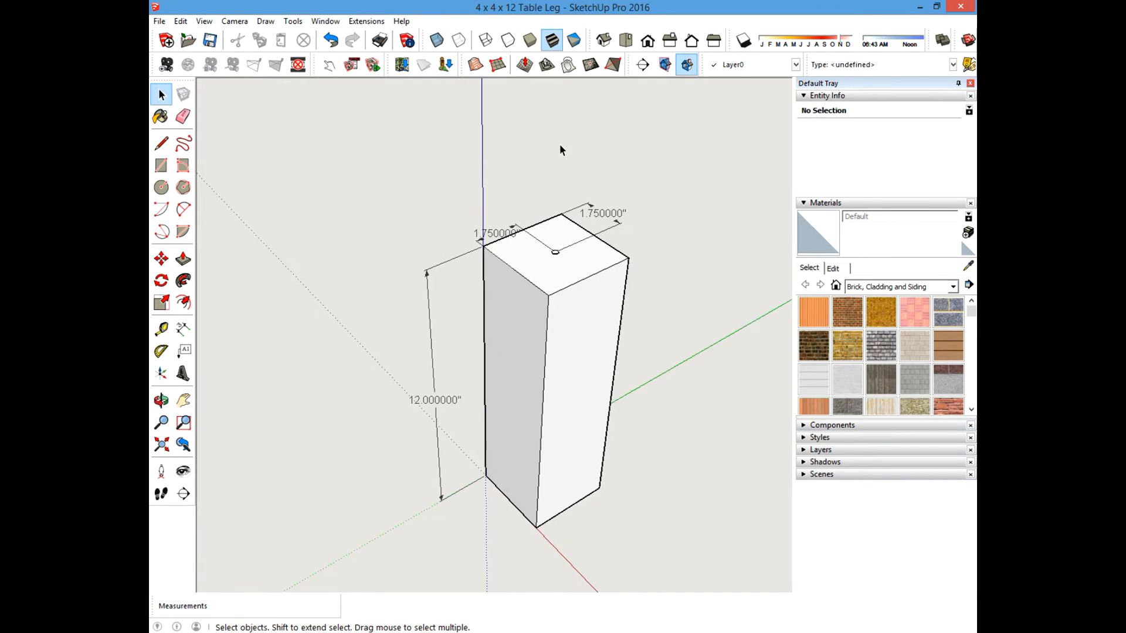
{"action": "scroll", "coordinate": [499, 193], "scroll_direction": "down", "scroll_amount": 2}
{"action": "left_click", "coordinate": [489, 223]}
{"action": "scroll", "coordinate": [474, 218], "scroll_direction": "up", "scroll_amount": 3}
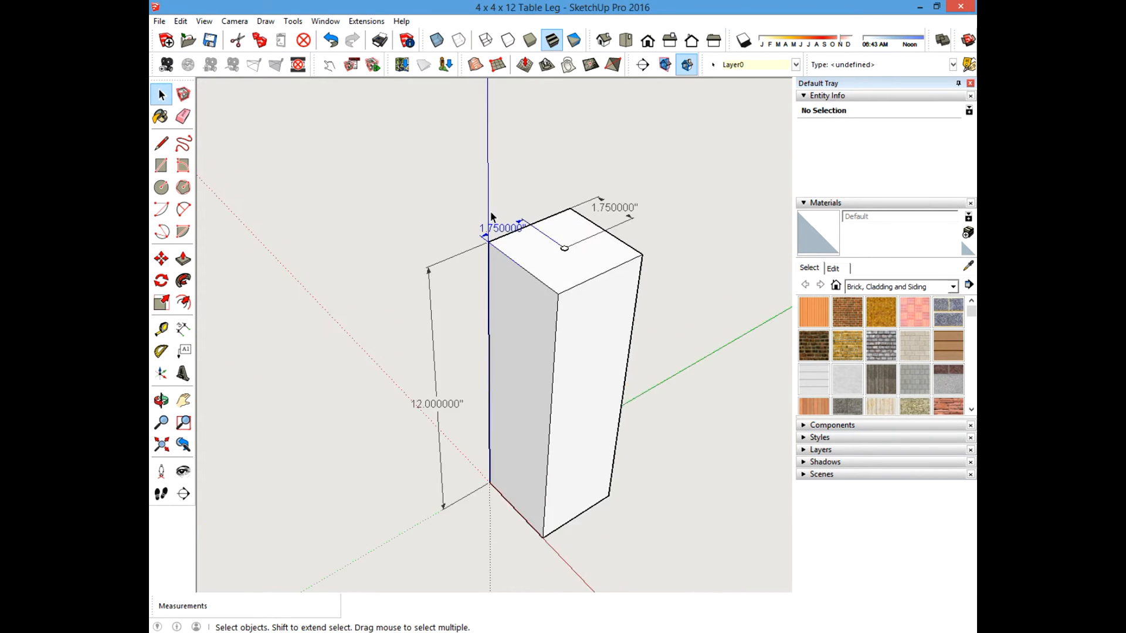
{"action": "left_click_drag", "start_coordinate": [473, 217], "coordinate": [488, 239]}
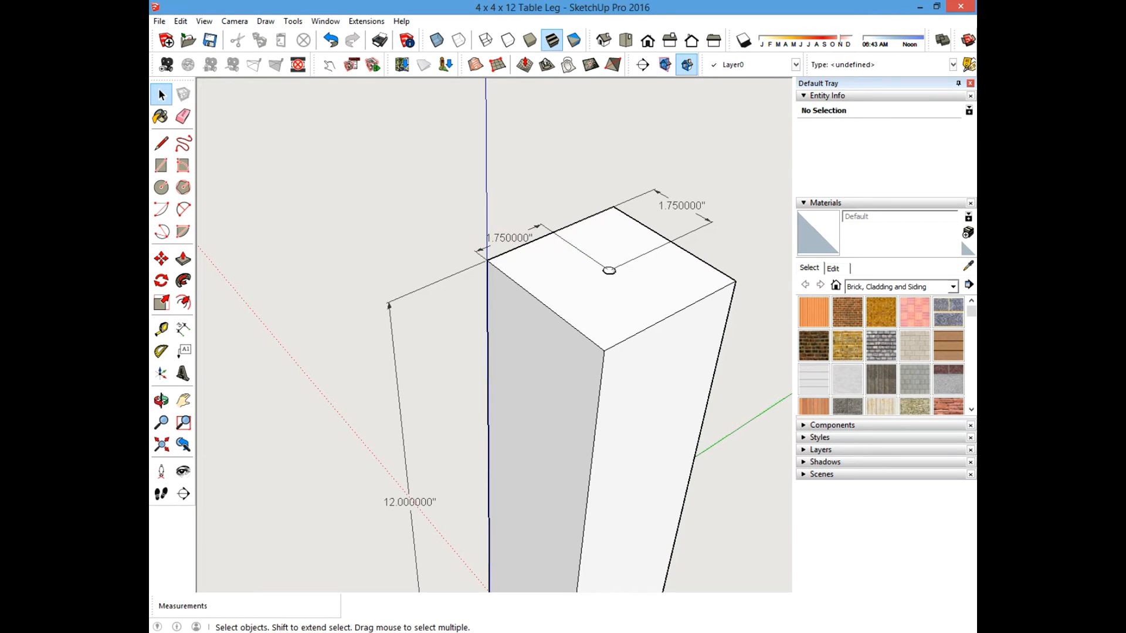
{"action": "left_click", "coordinate": [156, 254]}
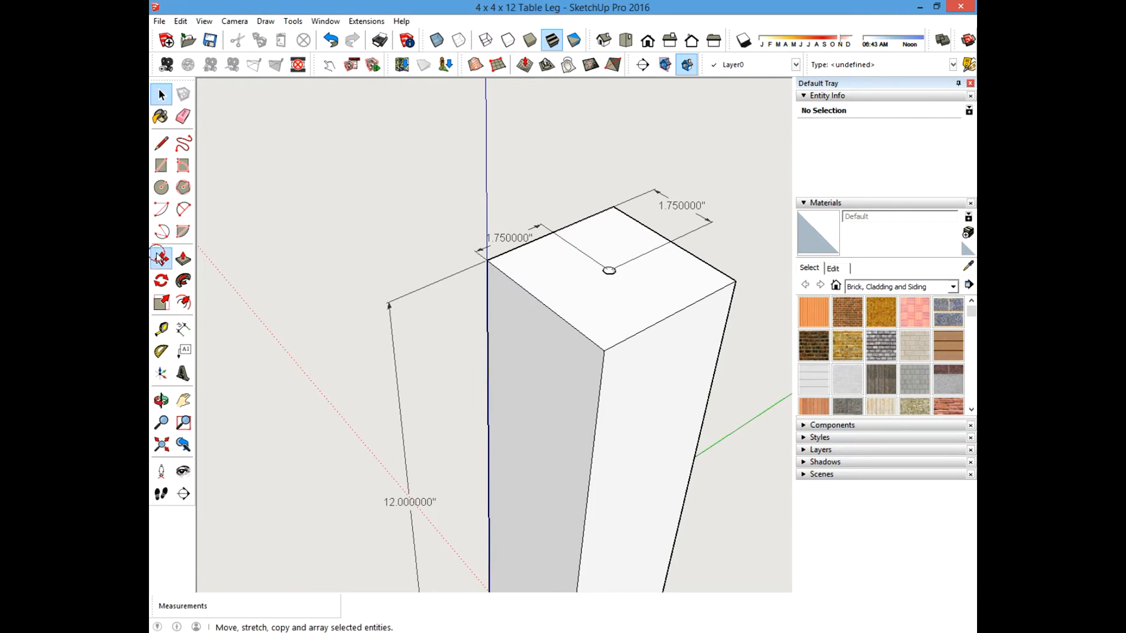
{"action": "left_click", "coordinate": [503, 239]}
{"action": "left_click", "coordinate": [408, 196]}
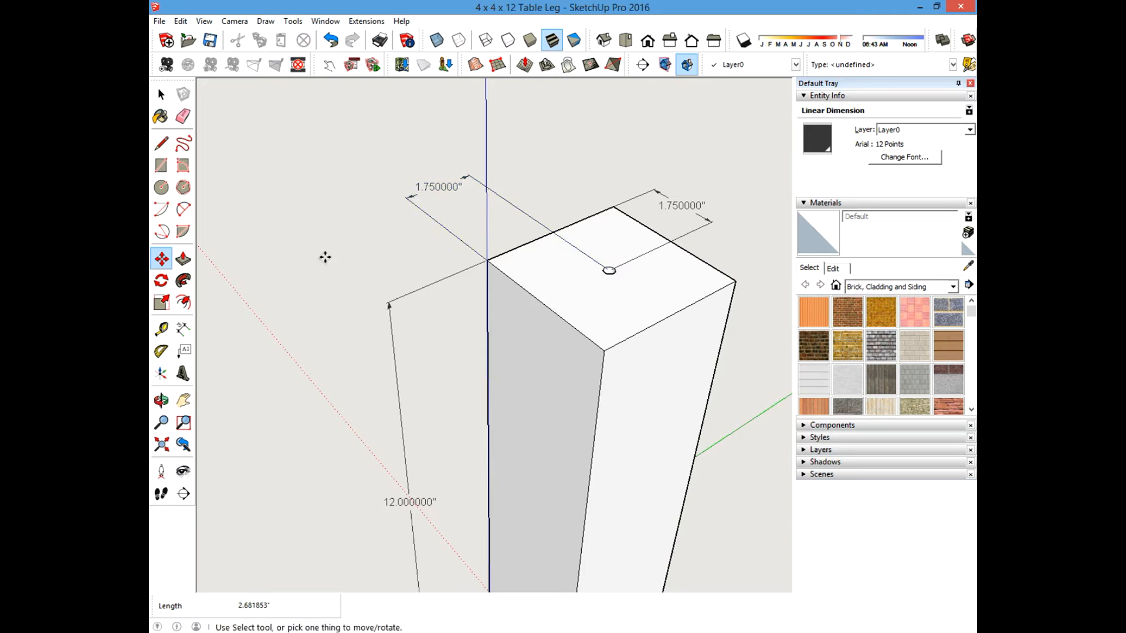
{"action": "scroll", "coordinate": [440, 262], "scroll_direction": "down", "scroll_amount": 3}
{"action": "scroll", "coordinate": [444, 288], "scroll_direction": "up", "scroll_amount": 3}
{"action": "left_click", "coordinate": [161, 94]}
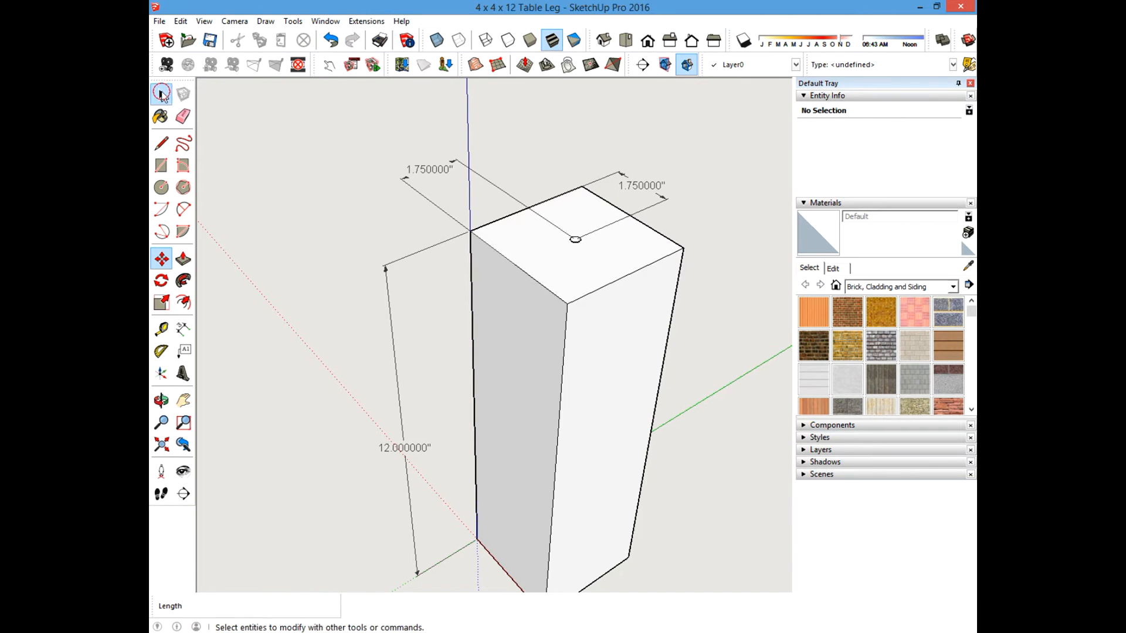
Dimension the radius of the hole from its center to its edge.
{"action": "left_click", "coordinate": [161, 329]}
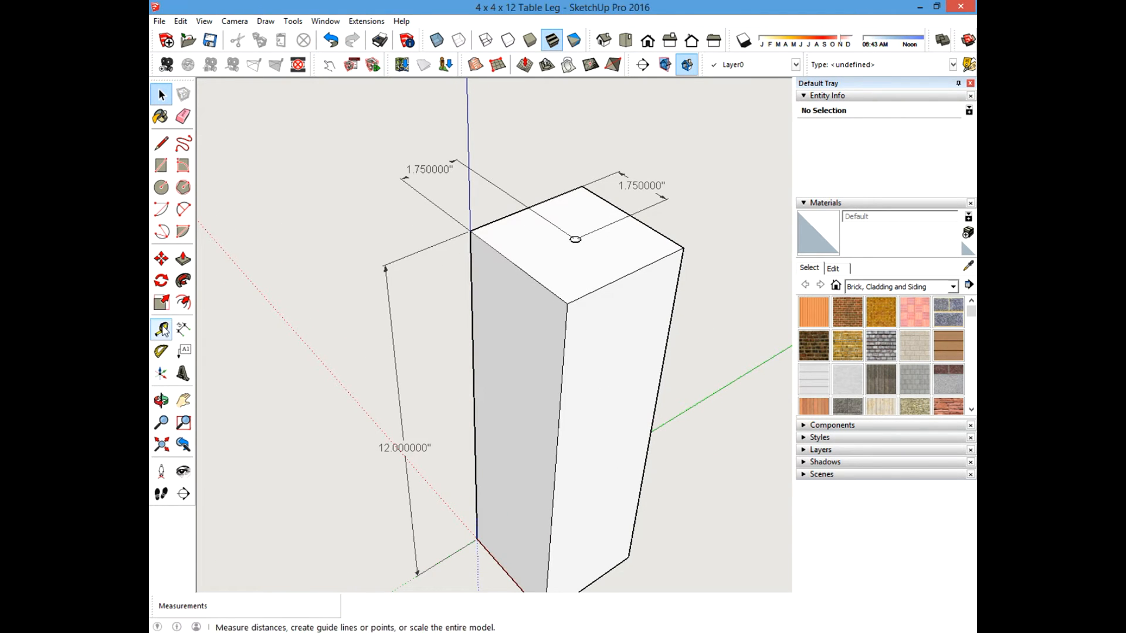
{"action": "left_click", "coordinate": [183, 329]}
{"action": "scroll", "coordinate": [579, 233], "scroll_direction": "up", "scroll_amount": 2}
{"action": "scroll", "coordinate": [579, 233], "scroll_direction": "up", "scroll_amount": 4}
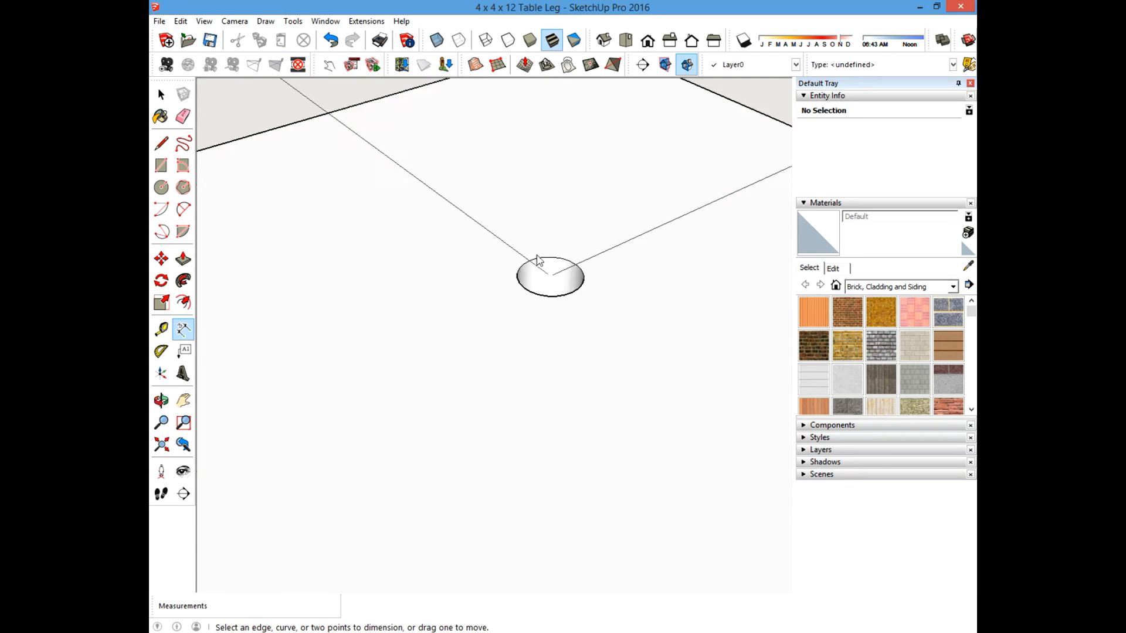
{"action": "left_click", "coordinate": [553, 281]}
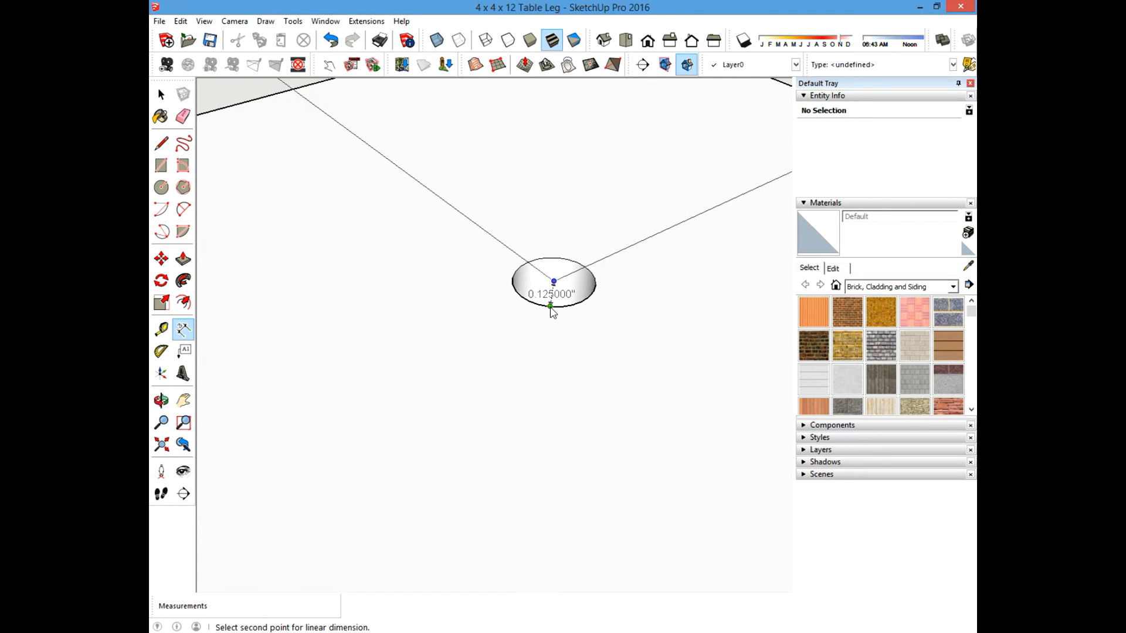
{"action": "left_click", "coordinate": [551, 307]}
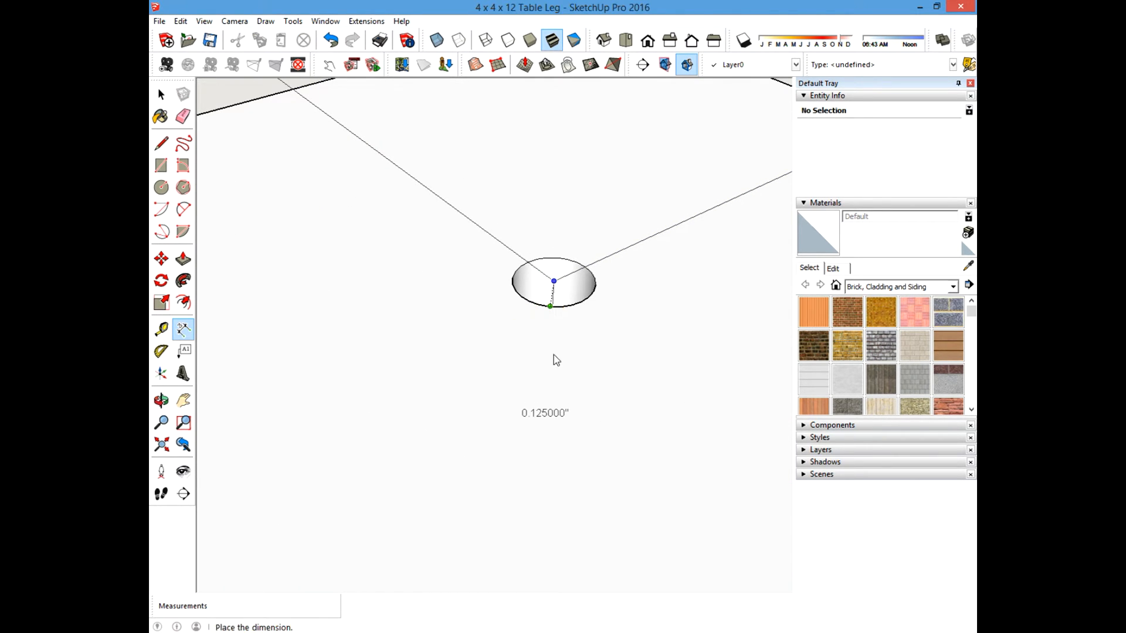
{"action": "middle_click_drag", "start_coordinate": [539, 249], "coordinate": [495, 287]}
{"action": "scroll", "coordinate": [489, 284], "scroll_direction": "down", "scroll_amount": 3}
{"action": "left_click", "coordinate": [441, 285]}
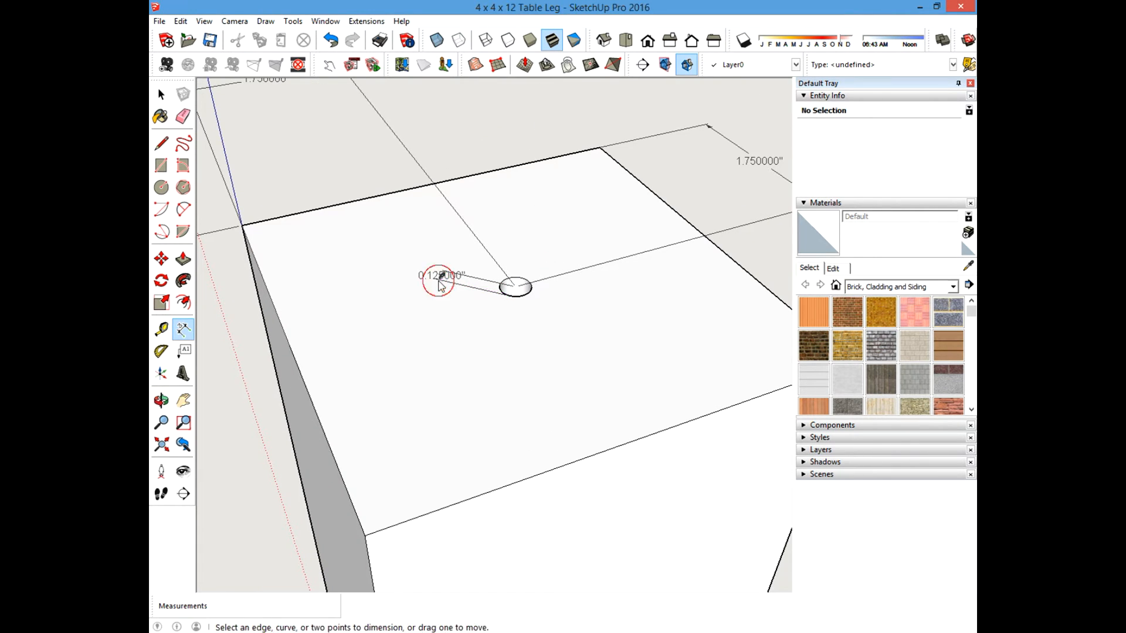
Adjust the offset of the hole's radius dimension beside the hole.
{"action": "left_click", "coordinate": [429, 274]}
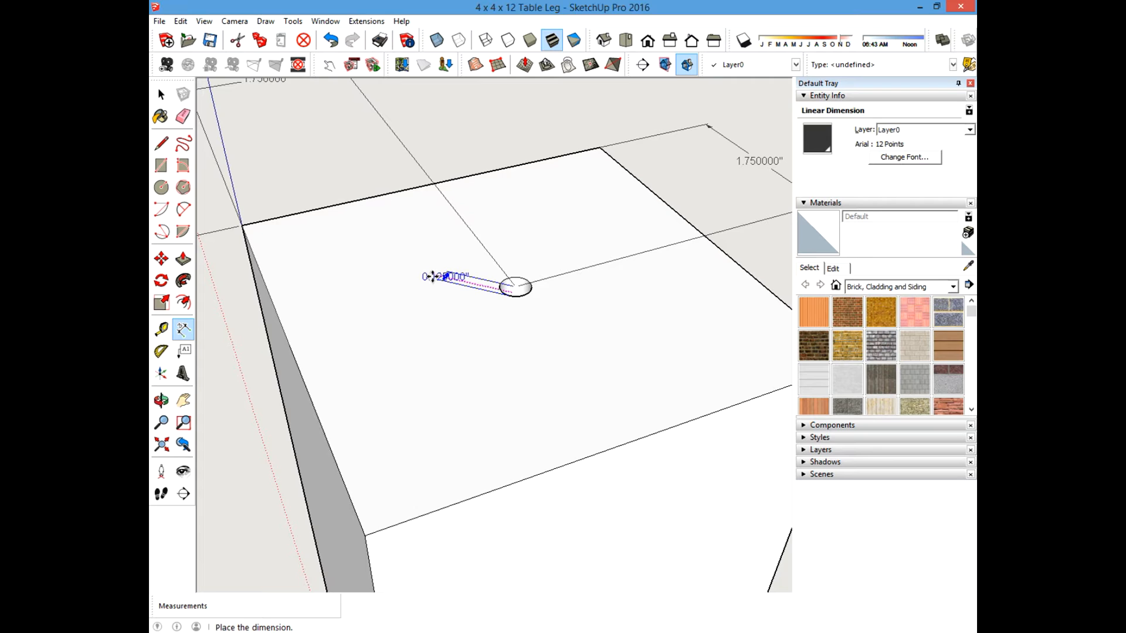
{"action": "left_click", "coordinate": [429, 276]}
{"action": "scroll", "coordinate": [448, 281], "scroll_direction": "up", "scroll_amount": 5}
{"action": "left_click", "coordinate": [451, 284]}
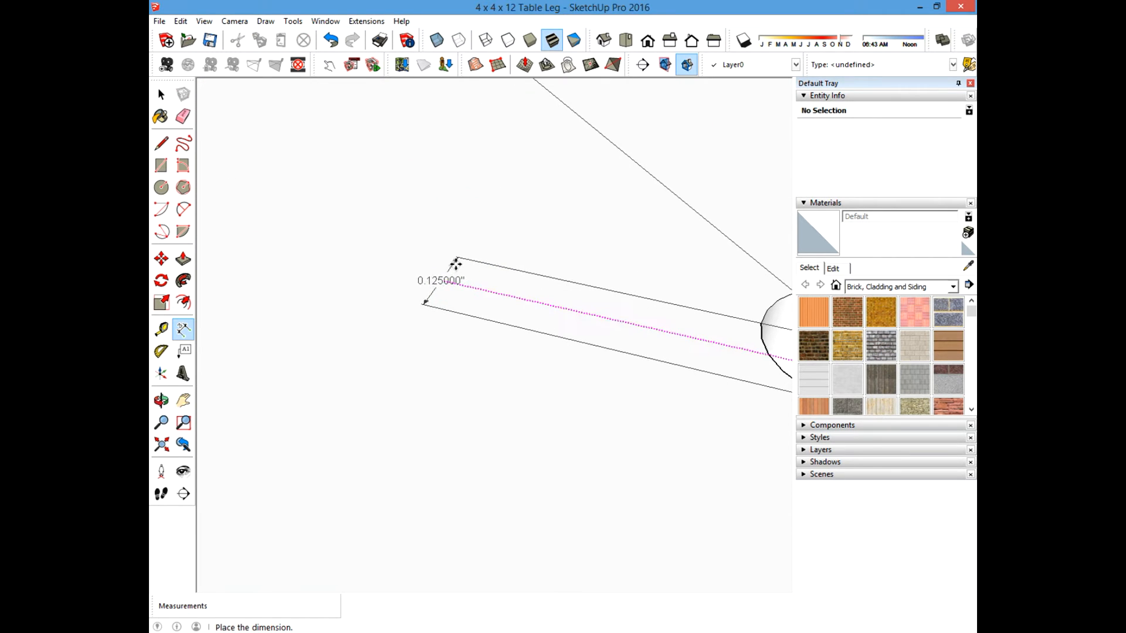
{"action": "left_click", "coordinate": [443, 267]}
{"action": "left_click", "coordinate": [442, 267]}
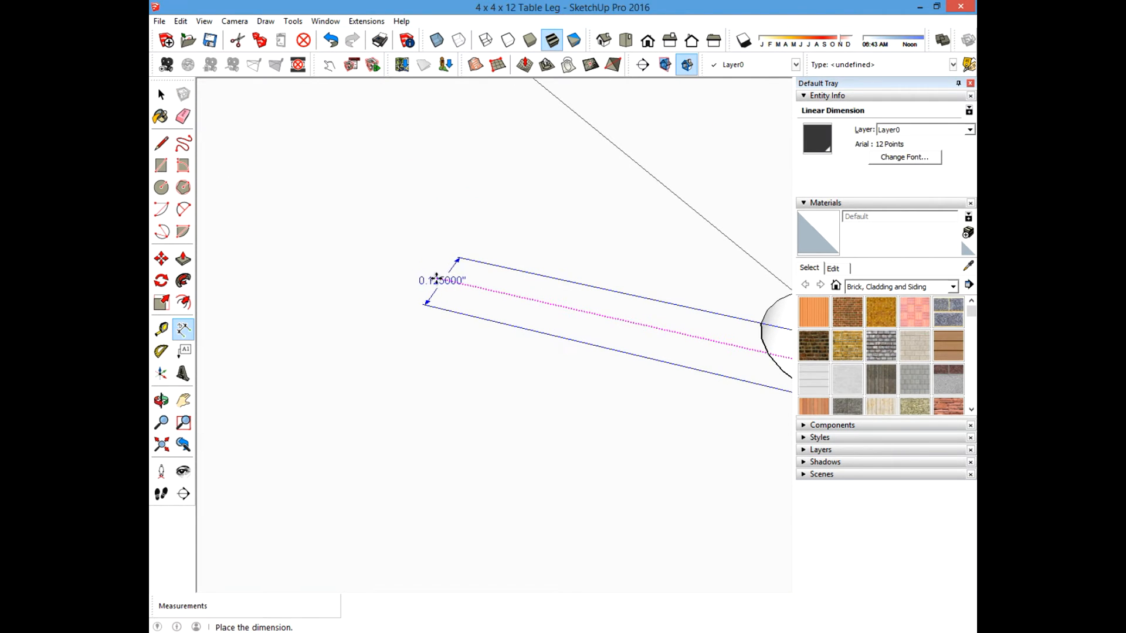
{"action": "left_click", "coordinate": [430, 294]}
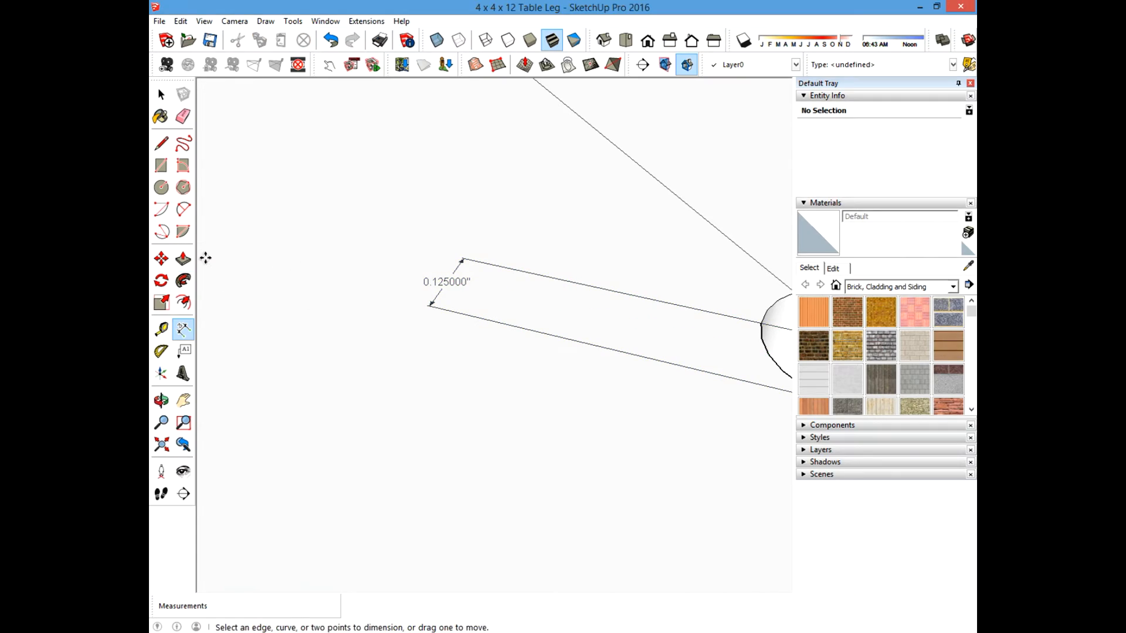
Try to move the hole's radius dimension with the Move tool, undoing the moves.
{"action": "left_click", "coordinate": [161, 259]}
{"action": "left_click", "coordinate": [443, 281]}
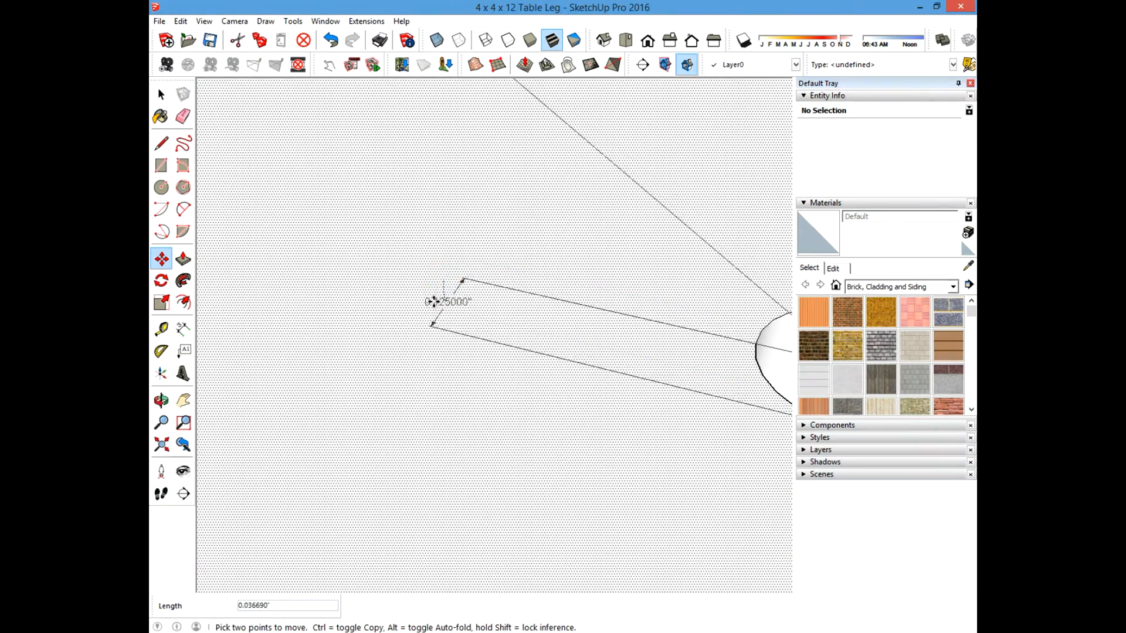
{"action": "key", "text": "ctrl+z"}
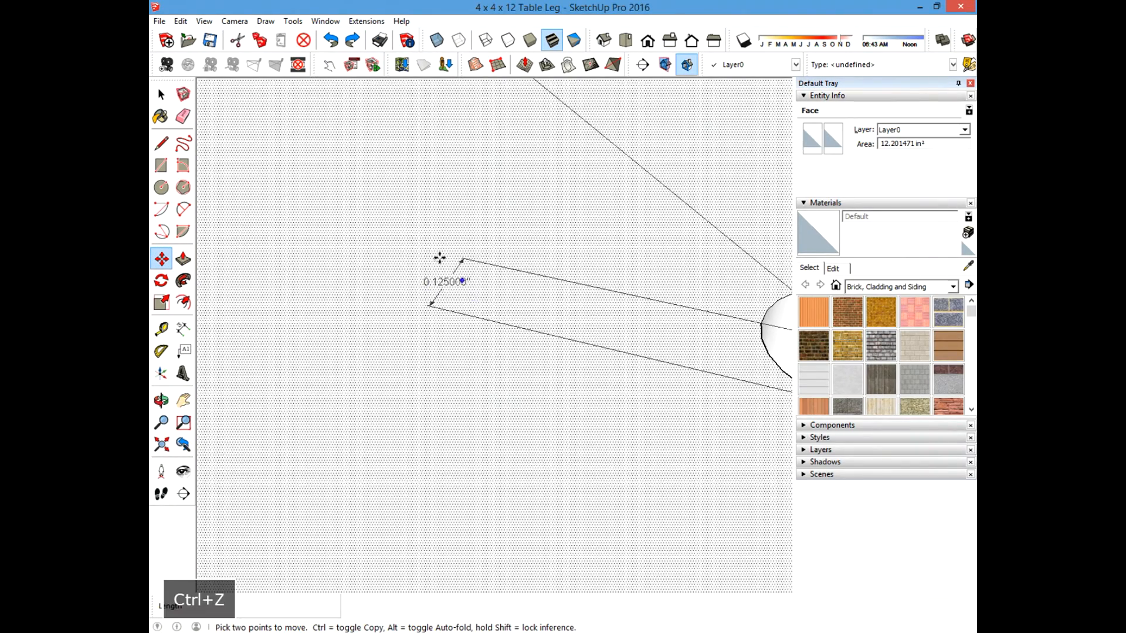
{"action": "left_click", "coordinate": [452, 287]}
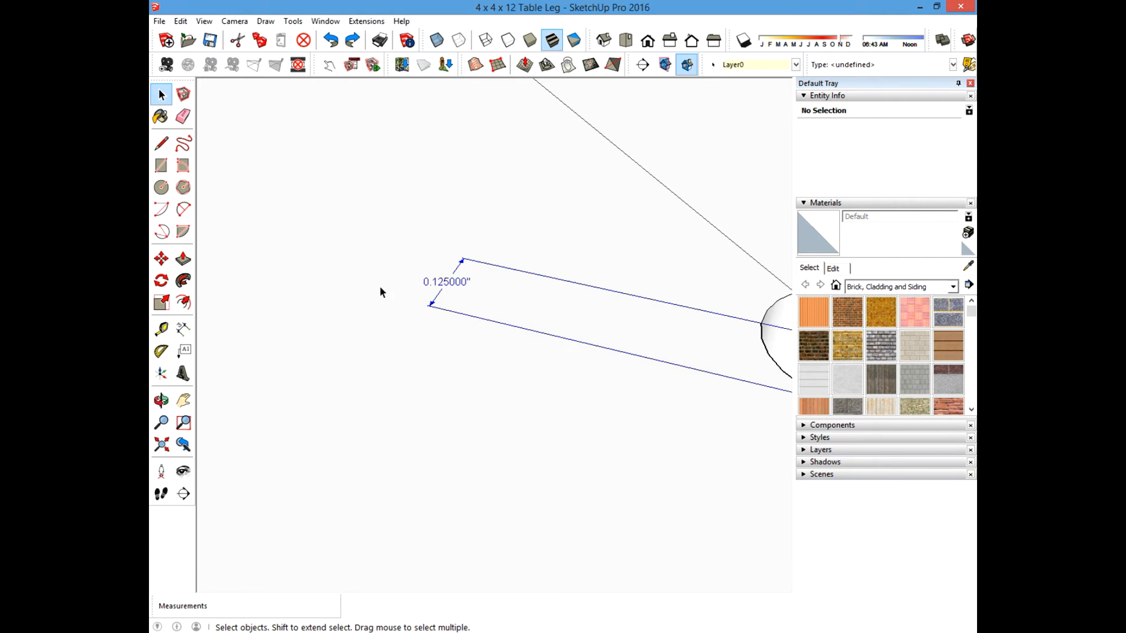
{"action": "left_click", "coordinate": [162, 259]}
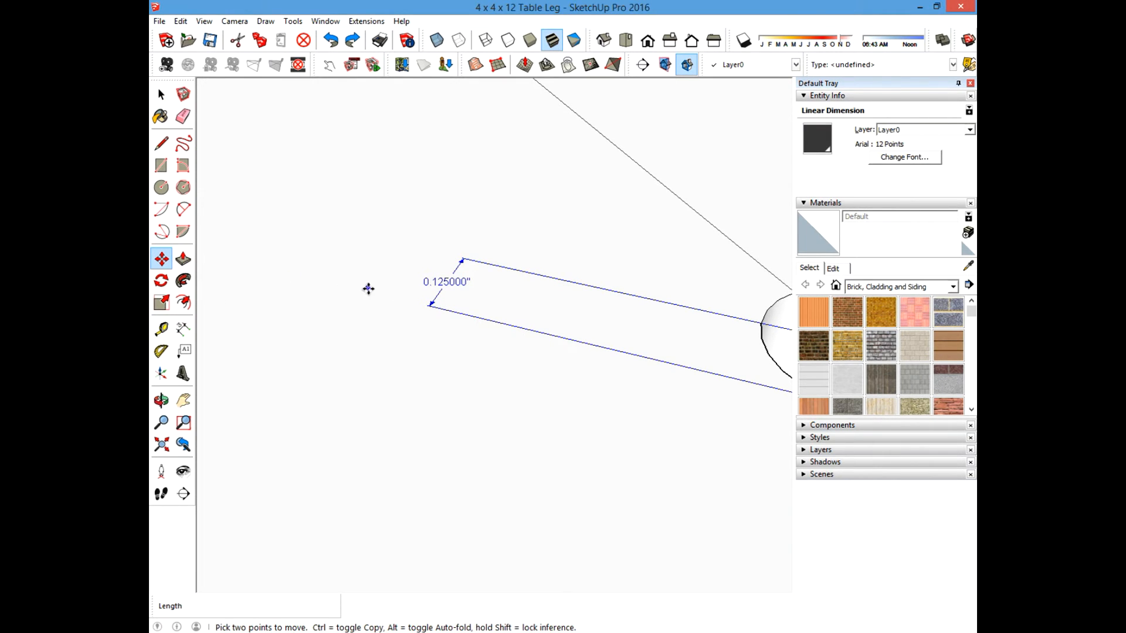
{"action": "left_click", "coordinate": [438, 283]}
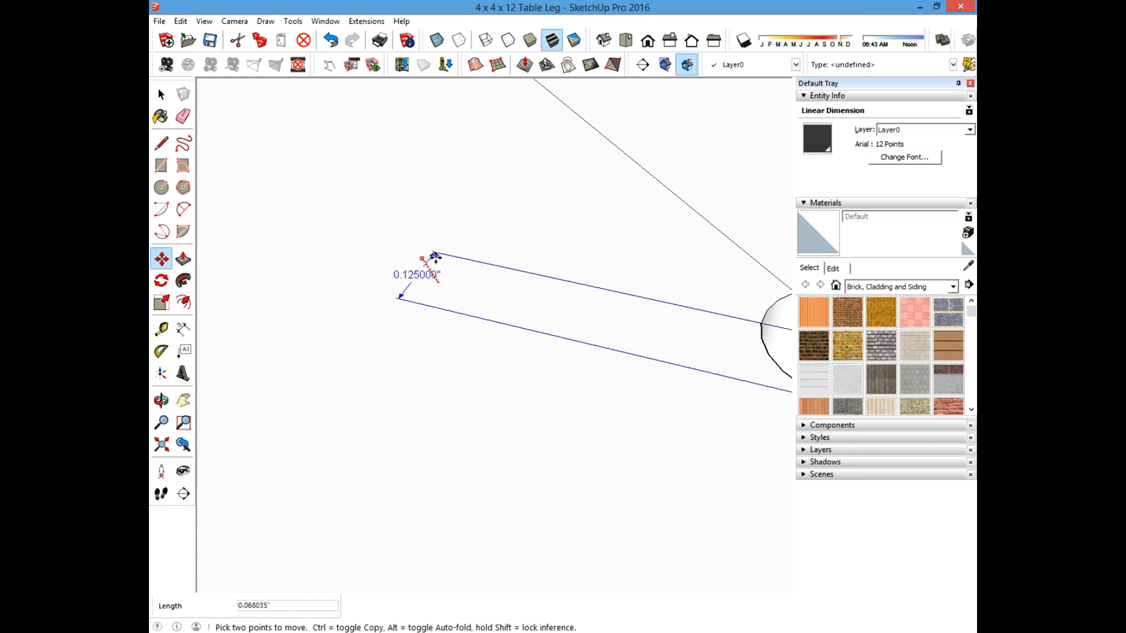
{"action": "key", "text": "ctrl"}
{"action": "left_click", "coordinate": [434, 275]}
{"action": "scroll", "coordinate": [419, 293], "scroll_direction": "down", "scroll_amount": 3}
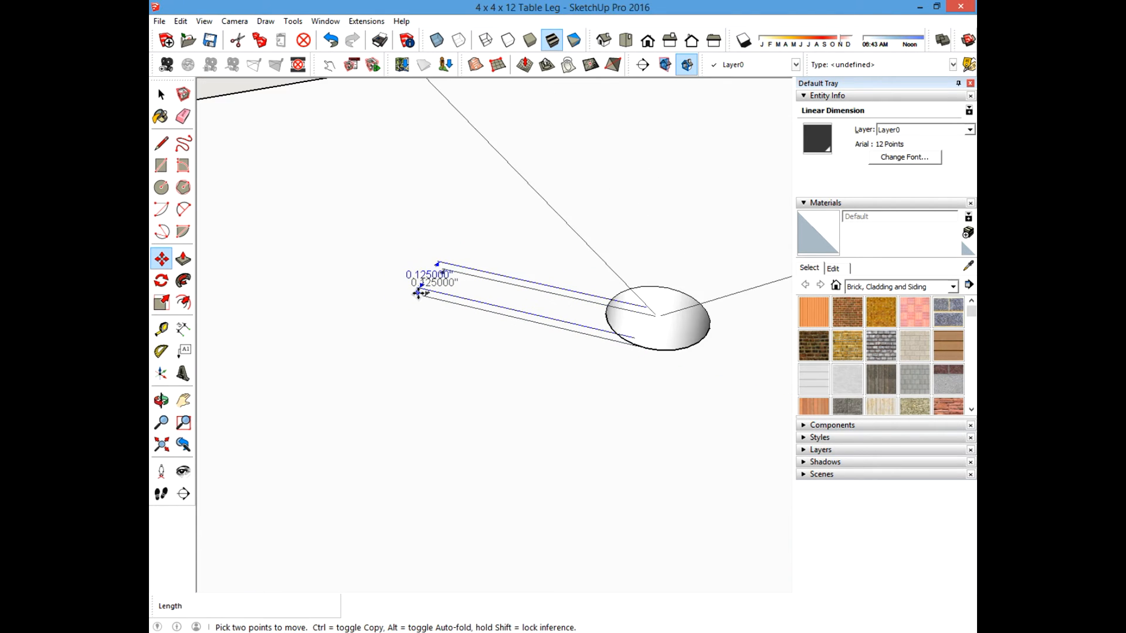
{"action": "key", "text": "ctrl+z"}
{"action": "key", "text": "ctrl+z"}
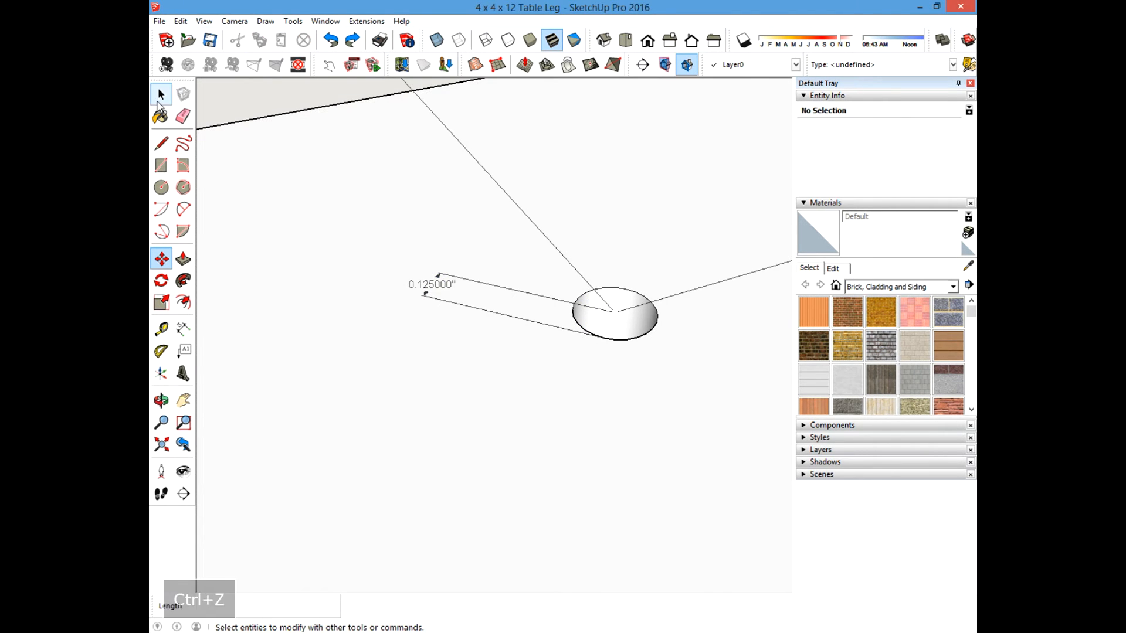
Zoom out and orbit to inspect the whole dimensioned leg.
{"action": "scroll", "coordinate": [479, 270], "scroll_direction": "down", "scroll_amount": 2}
{"action": "scroll", "coordinate": [478, 271], "scroll_direction": "down", "scroll_amount": 3}
{"action": "middle_click_drag", "start_coordinate": [456, 280], "coordinate": [493, 237]}
{"action": "scroll", "coordinate": [481, 251], "scroll_direction": "down", "scroll_amount": 3}
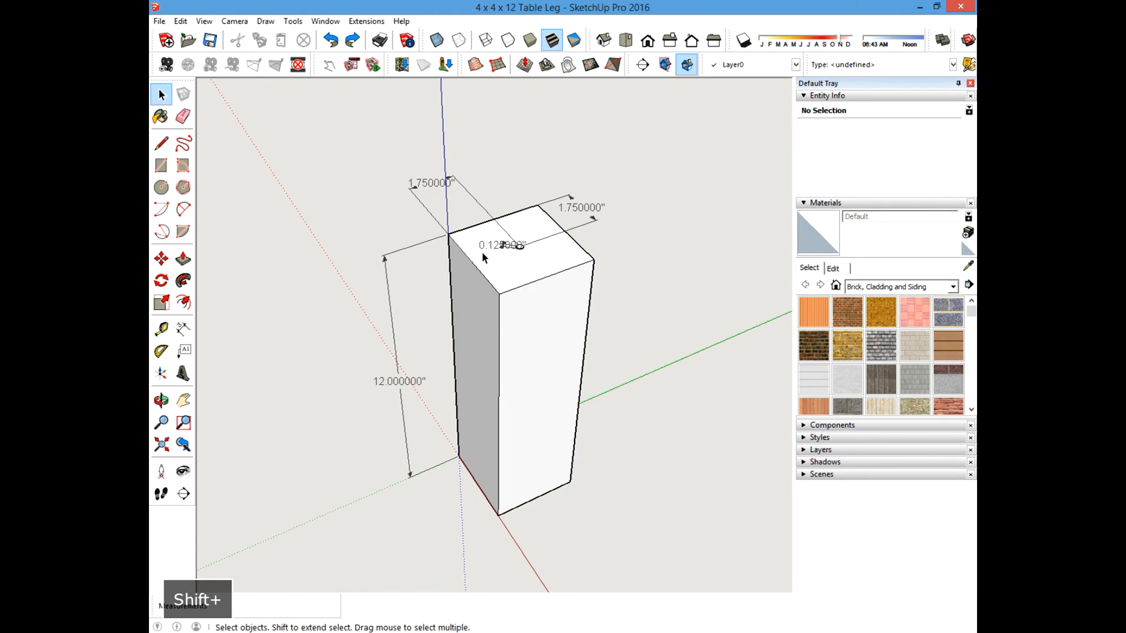
{"action": "scroll", "coordinate": [492, 244], "scroll_direction": "up", "scroll_amount": 2}
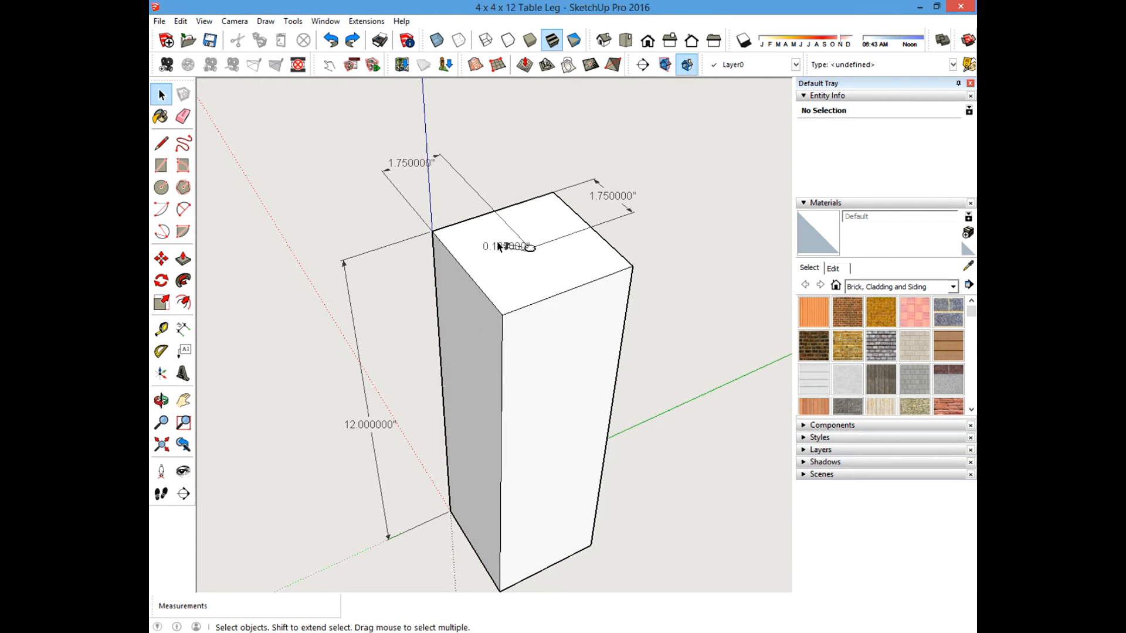
{"action": "scroll", "coordinate": [523, 256], "scroll_direction": "down", "scroll_amount": 3}
{"action": "scroll", "coordinate": [523, 257], "scroll_direction": "up", "scroll_amount": 2}
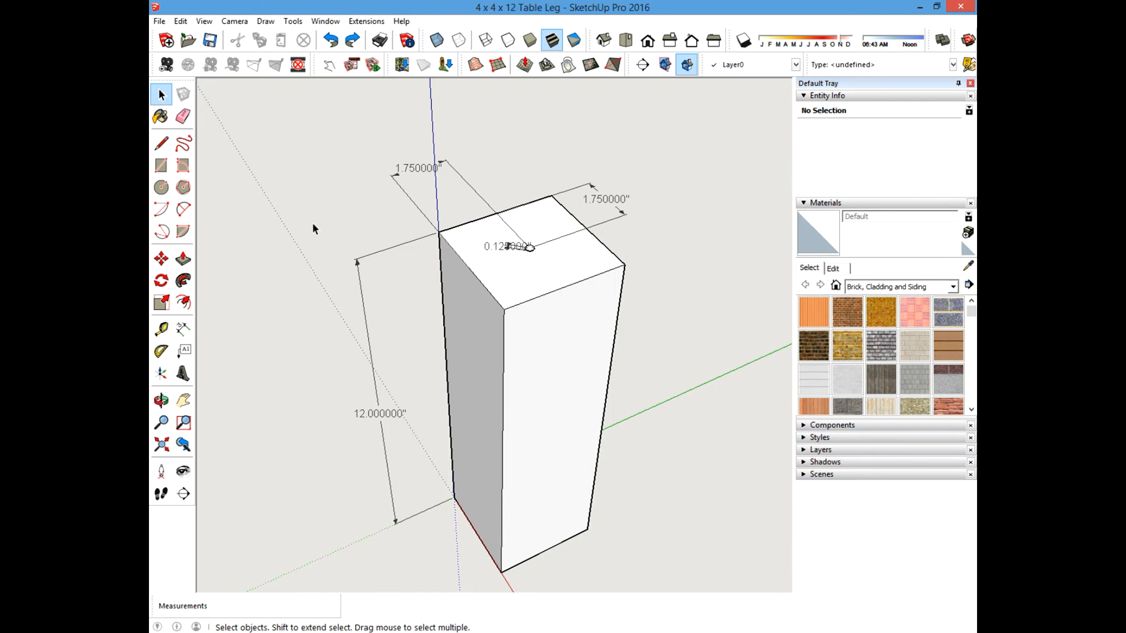
{"action": "middle_click_drag", "start_coordinate": [467, 273], "coordinate": [480, 258], "text": "shift"}
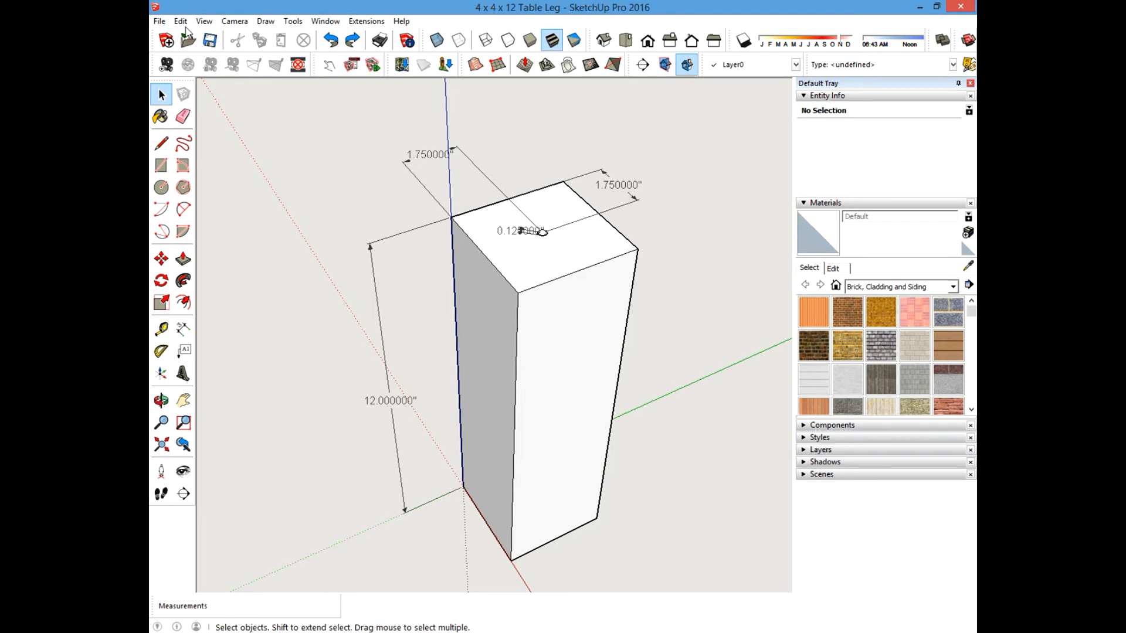
{"action": "scroll", "coordinate": [478, 173], "scroll_direction": "down", "scroll_amount": 2}
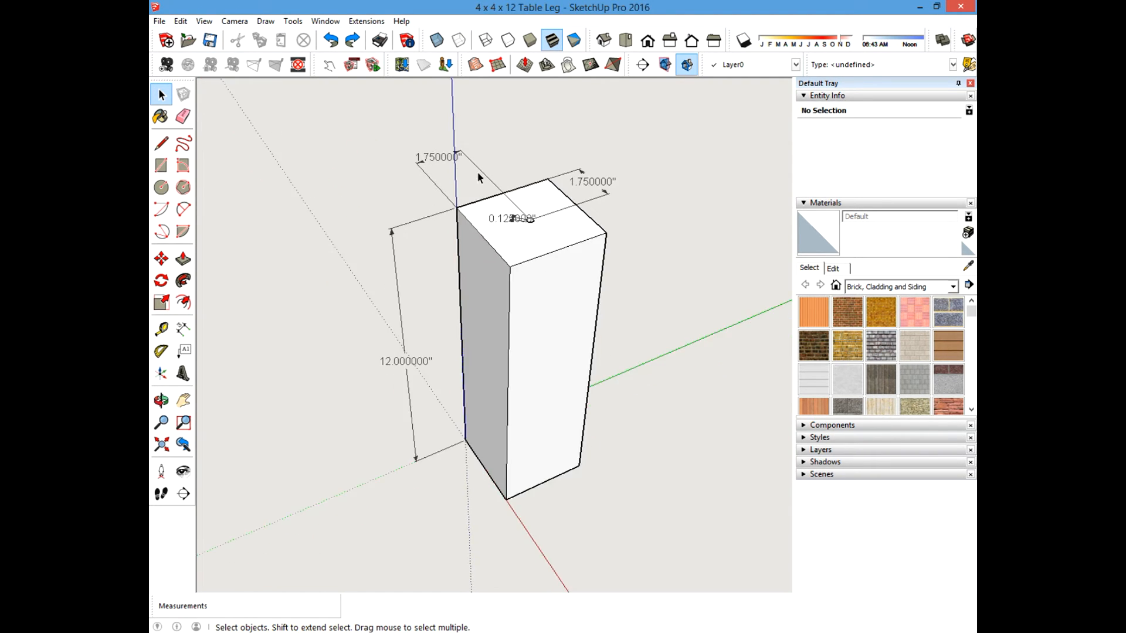
Print the dimensioned leg to PDF with the Adobe PDF printer, saving over the existing 4 x 4 x 12 Table Leg file.
{"action": "scroll", "coordinate": [478, 201], "scroll_direction": "up", "scroll_amount": 2}
{"action": "scroll", "coordinate": [477, 201], "scroll_direction": "down", "scroll_amount": 1}
{"action": "scroll", "coordinate": [477, 201], "scroll_direction": "up", "scroll_amount": 1}
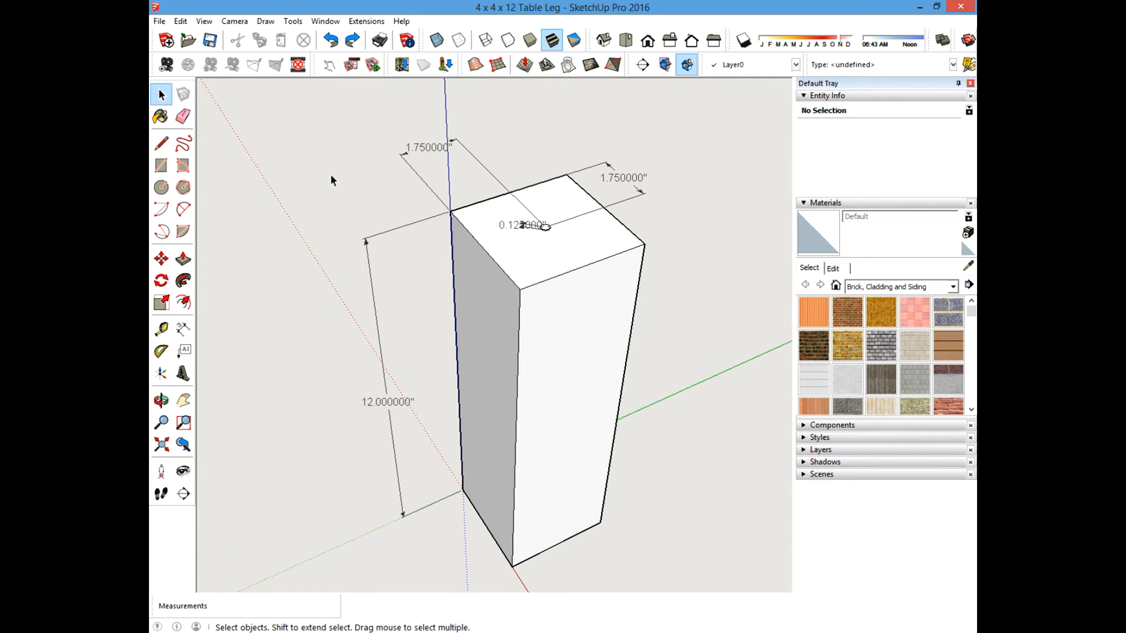
{"action": "left_click", "coordinate": [159, 21]}
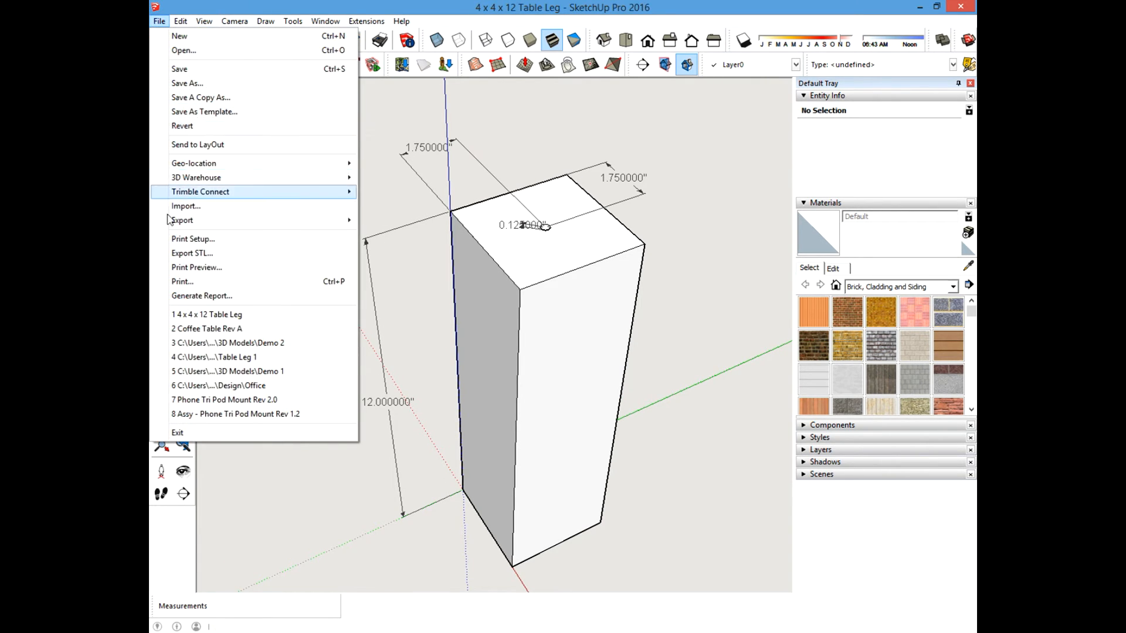
{"action": "left_click", "coordinate": [182, 282]}
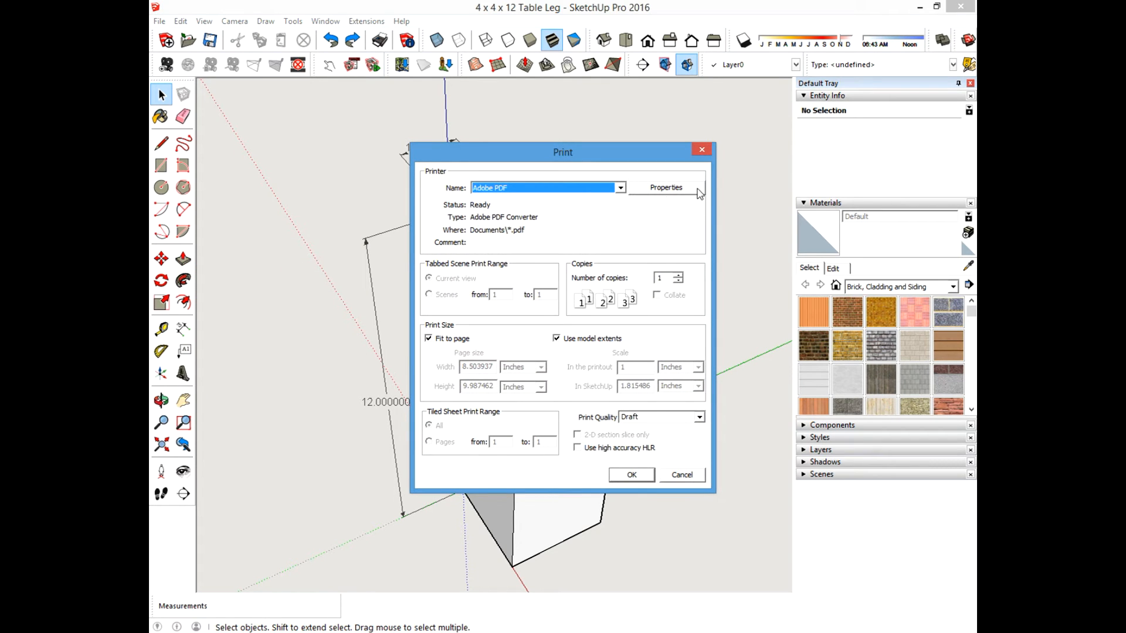
{"action": "left_click", "coordinate": [620, 191]}
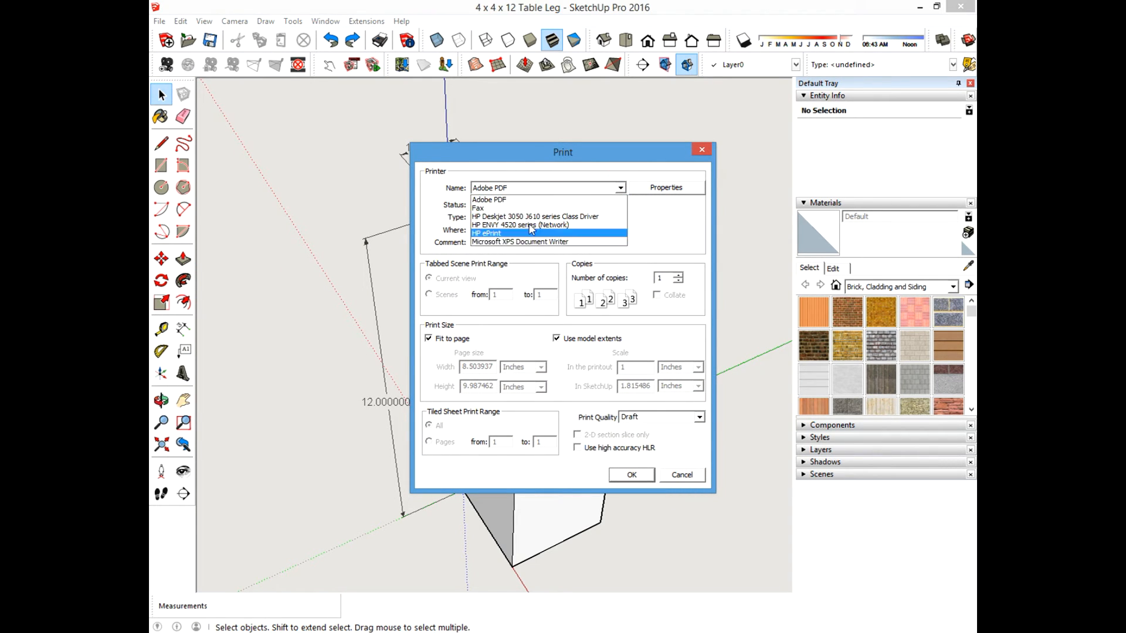
{"action": "left_click", "coordinate": [496, 201]}
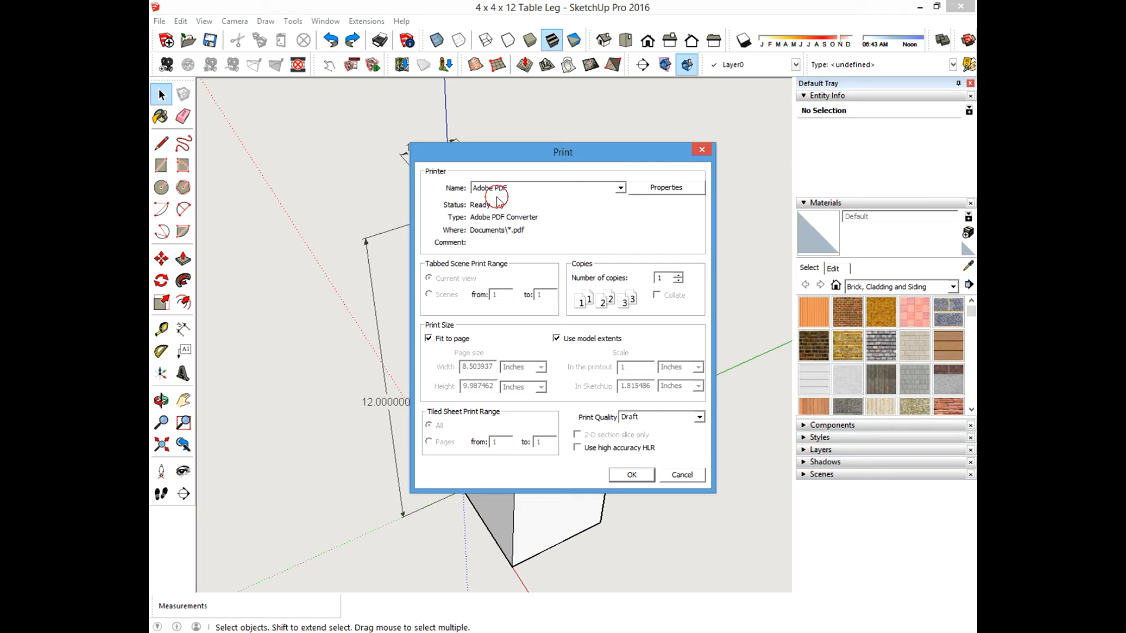
{"action": "left_click", "coordinate": [640, 476]}
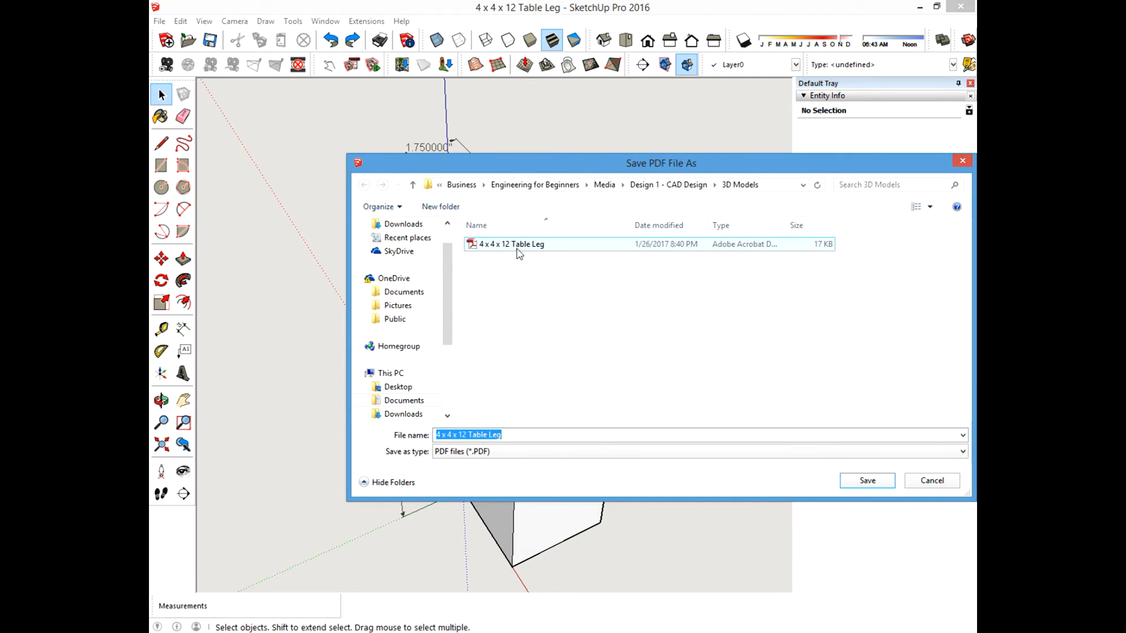
{"action": "double_click", "coordinate": [517, 248]}
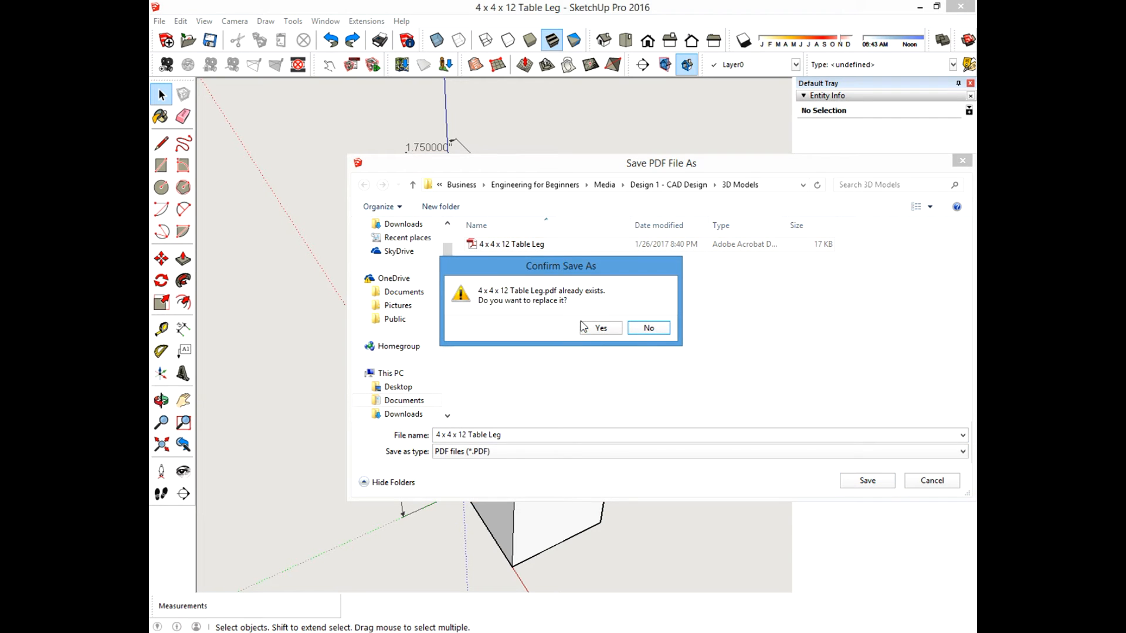
{"action": "left_click", "coordinate": [598, 329]}
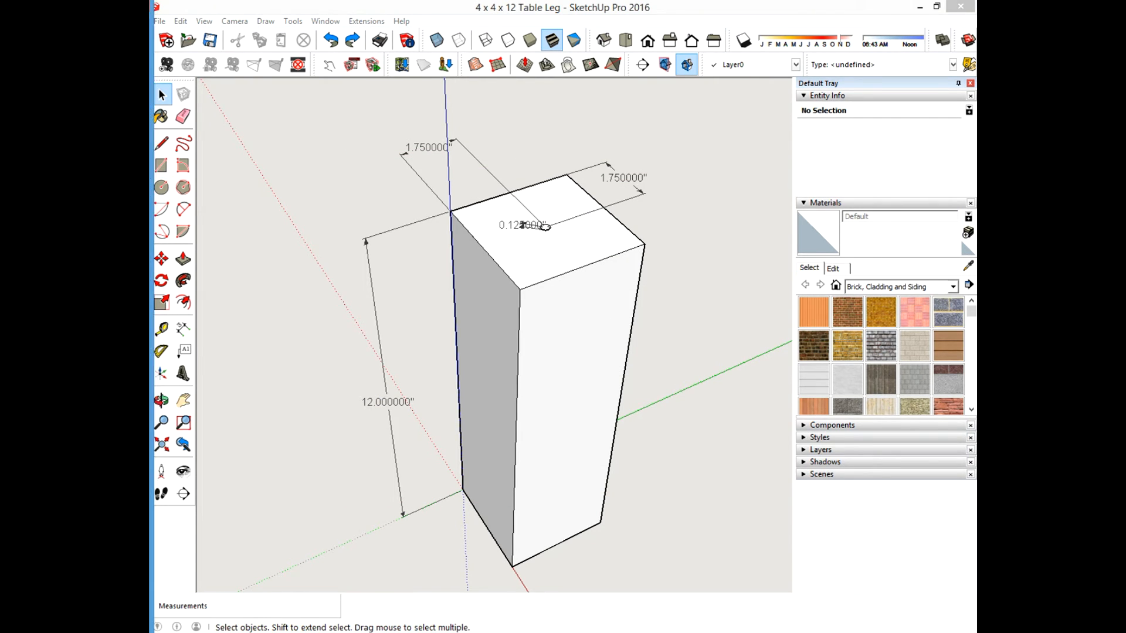
Review the exported leg drawing in the PDF viewer, then close the viewer.
{"action": "scroll", "coordinate": [528, 377], "scroll_direction": "down", "scroll_amount": 8}
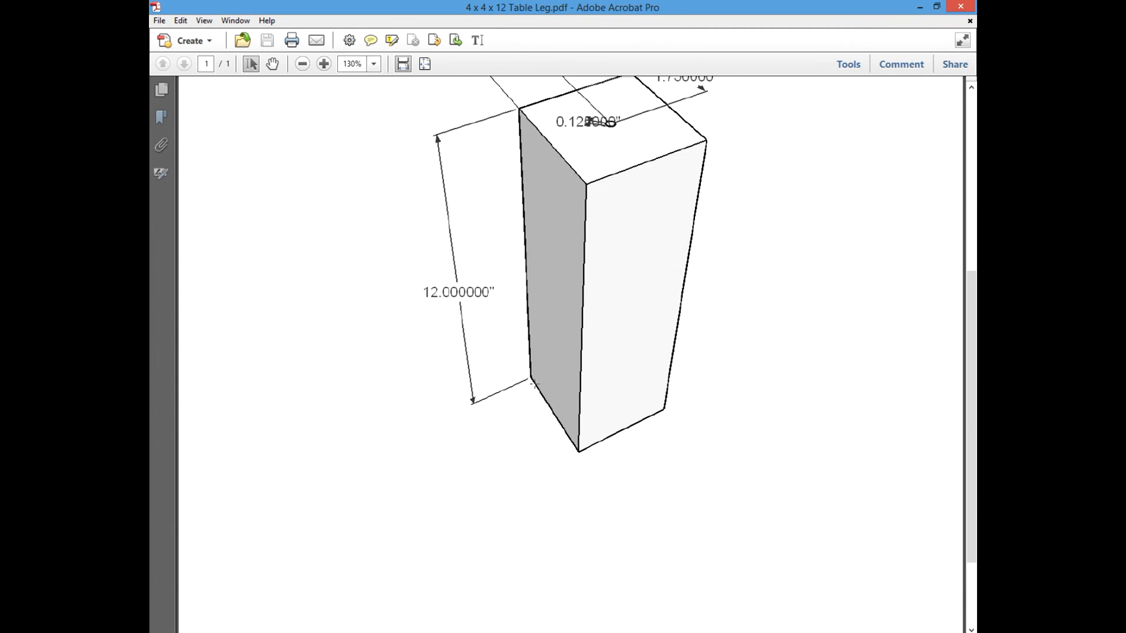
{"action": "scroll", "coordinate": [528, 377], "scroll_direction": "down", "scroll_amount": 6, "text": "ctrl"}
{"action": "scroll", "coordinate": [531, 379], "scroll_direction": "up", "scroll_amount": 4, "text": "ctrl"}
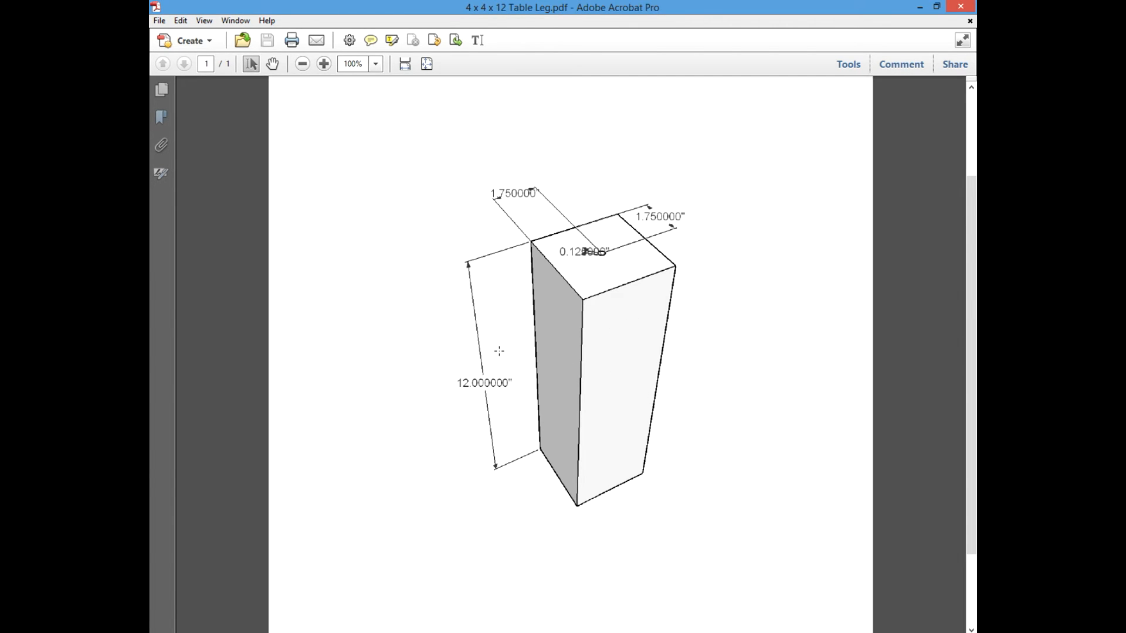
{"action": "scroll", "coordinate": [499, 351], "scroll_direction": "down", "scroll_amount": 3}
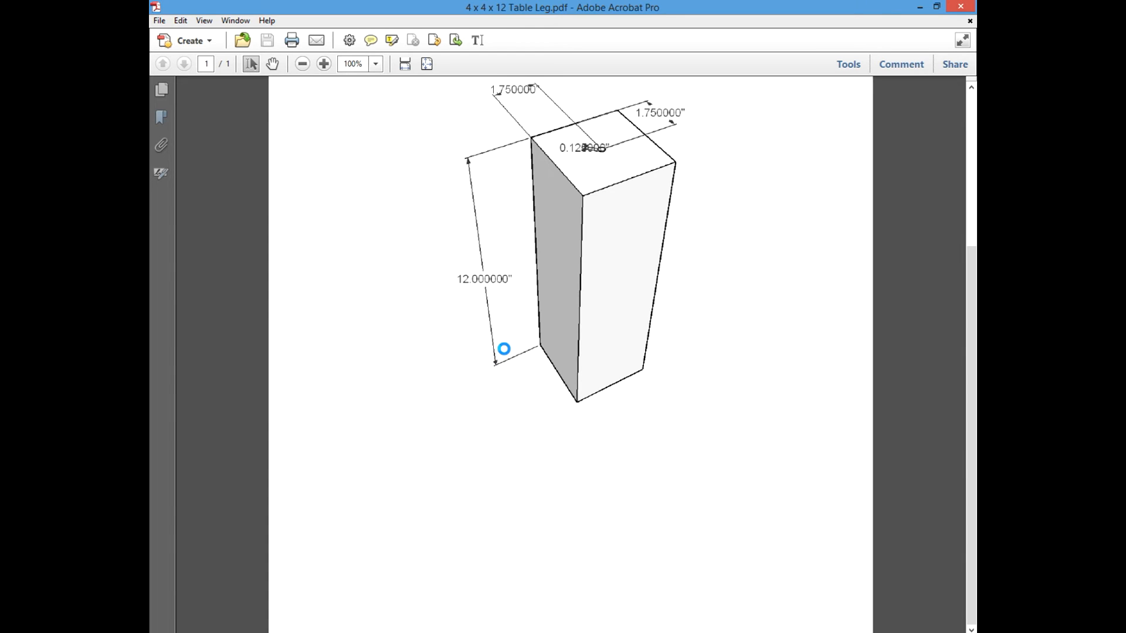
{"action": "scroll", "coordinate": [500, 353], "scroll_direction": "down", "scroll_amount": 4, "text": "ctrl"}
{"action": "scroll", "coordinate": [503, 354], "scroll_direction": "up", "scroll_amount": 4, "text": "ctrl"}
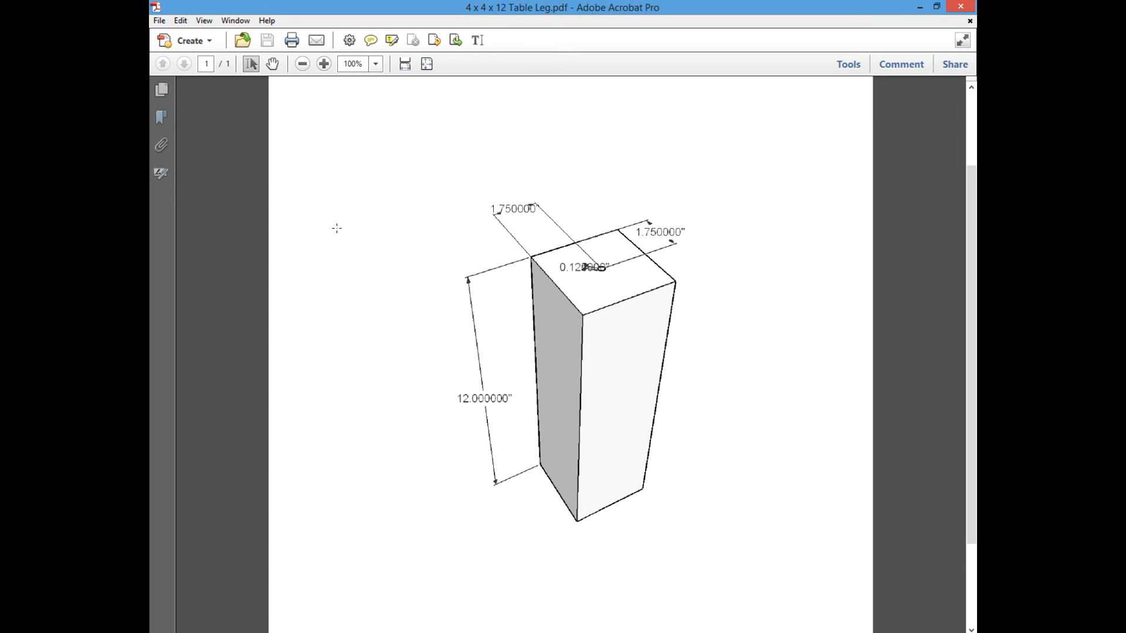
{"action": "scroll", "coordinate": [469, 244], "scroll_direction": "down", "scroll_amount": 2, "text": "ctrl"}
{"action": "scroll", "coordinate": [481, 262], "scroll_direction": "up", "scroll_amount": 2, "text": "ctrl"}
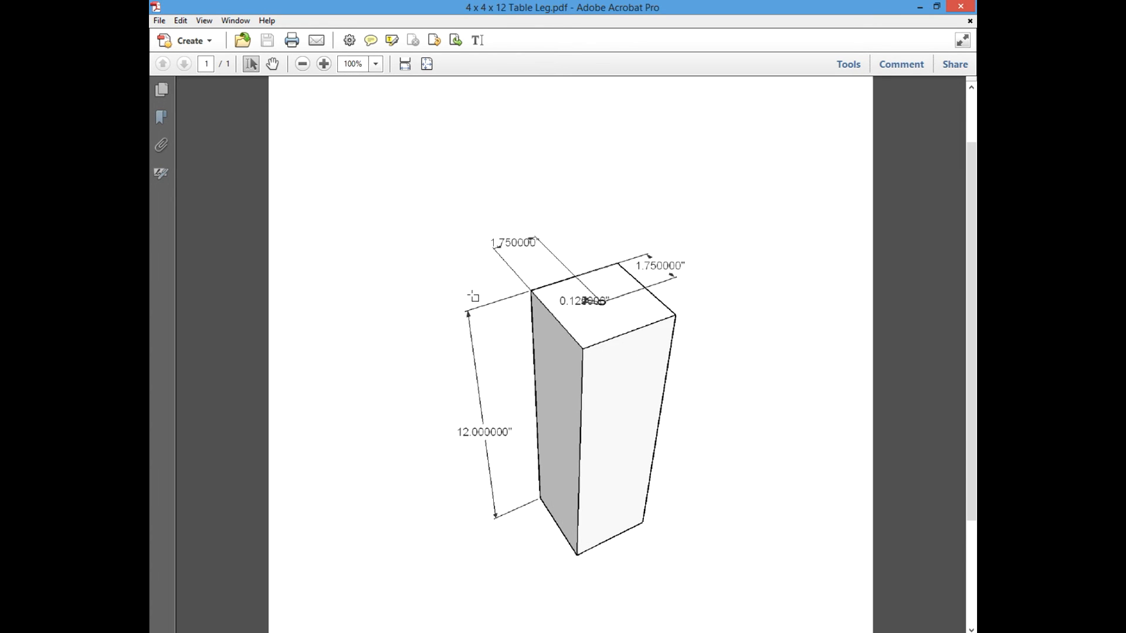
{"action": "scroll", "coordinate": [446, 175], "scroll_direction": "down", "scroll_amount": 1}
{"action": "left_click", "coordinate": [961, 6]}
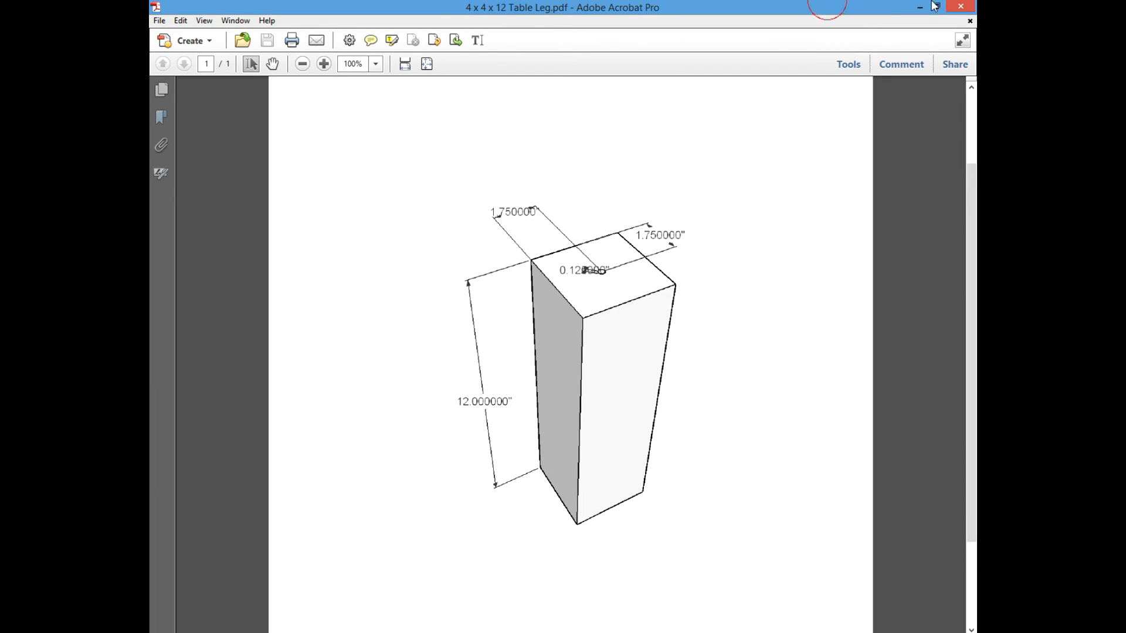
{"action": "scroll", "coordinate": [484, 253], "scroll_direction": "down", "scroll_amount": 2}
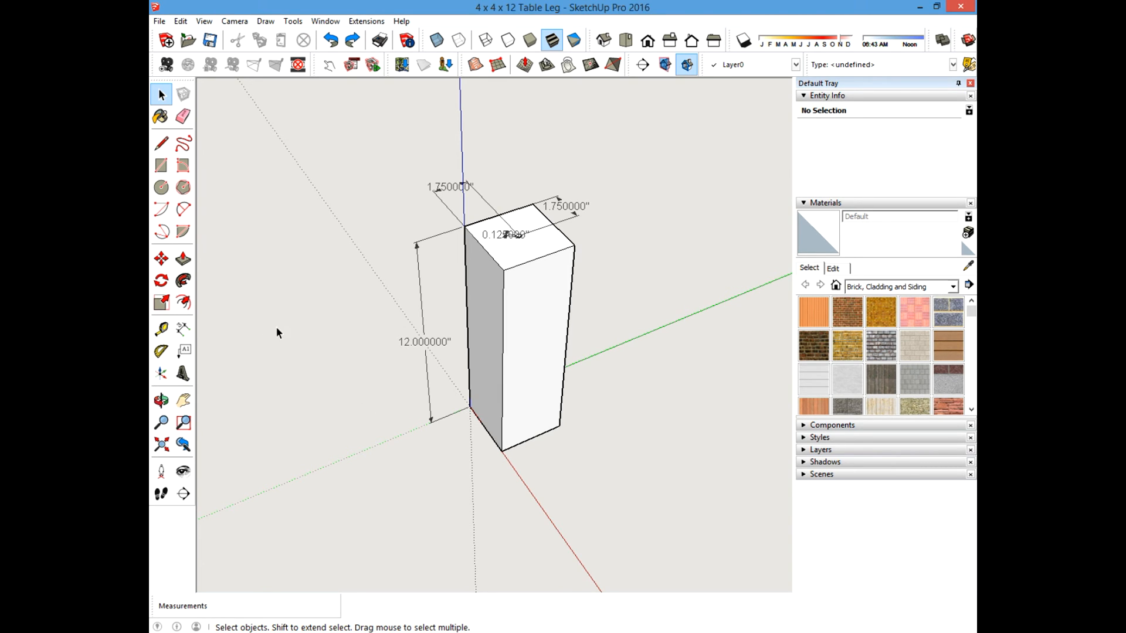
Open the Coffee Table Rev A model, declining to save changes to the leg.
{"action": "middle_click_drag", "start_coordinate": [339, 298], "coordinate": [413, 310], "text": "shift"}
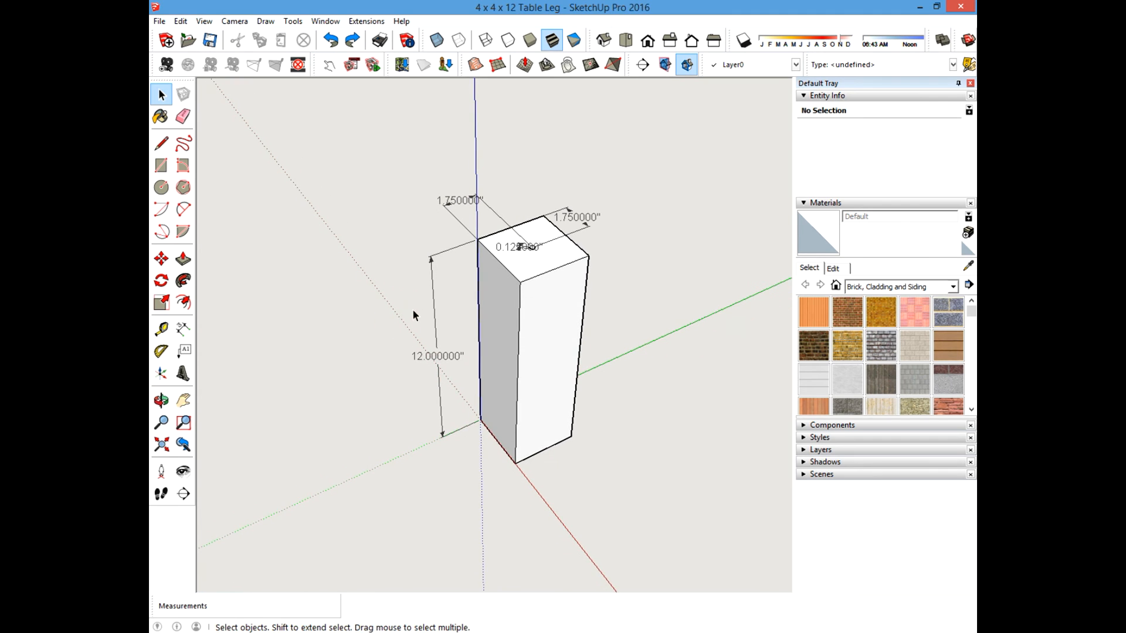
{"action": "left_click", "coordinate": [159, 21]}
{"action": "left_click", "coordinate": [176, 47]}
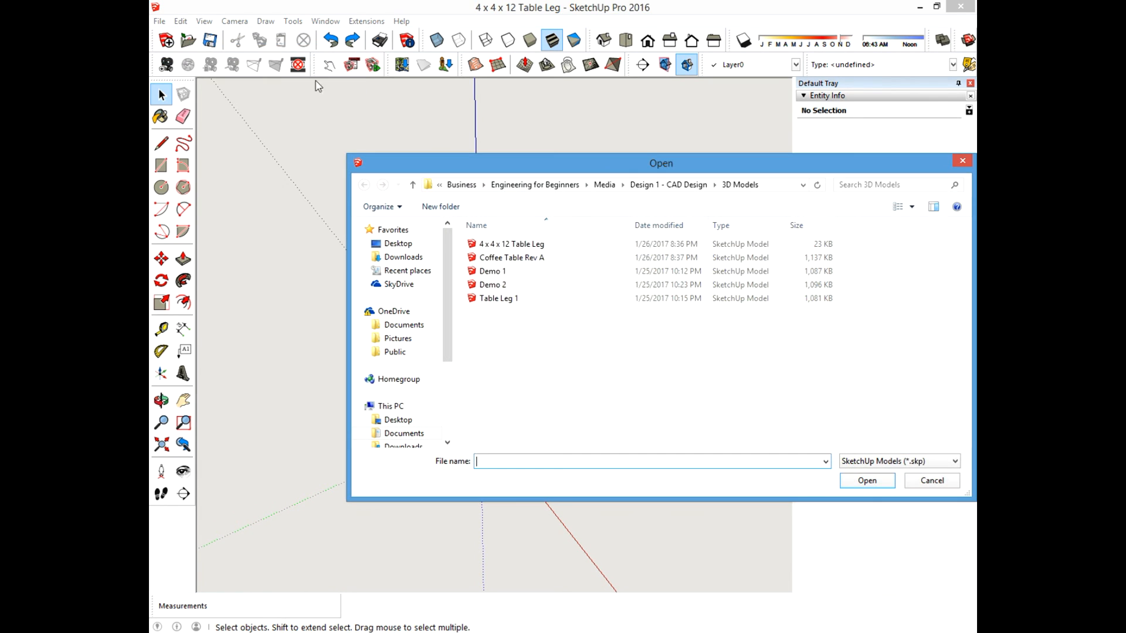
{"action": "double_click", "coordinate": [526, 259]}
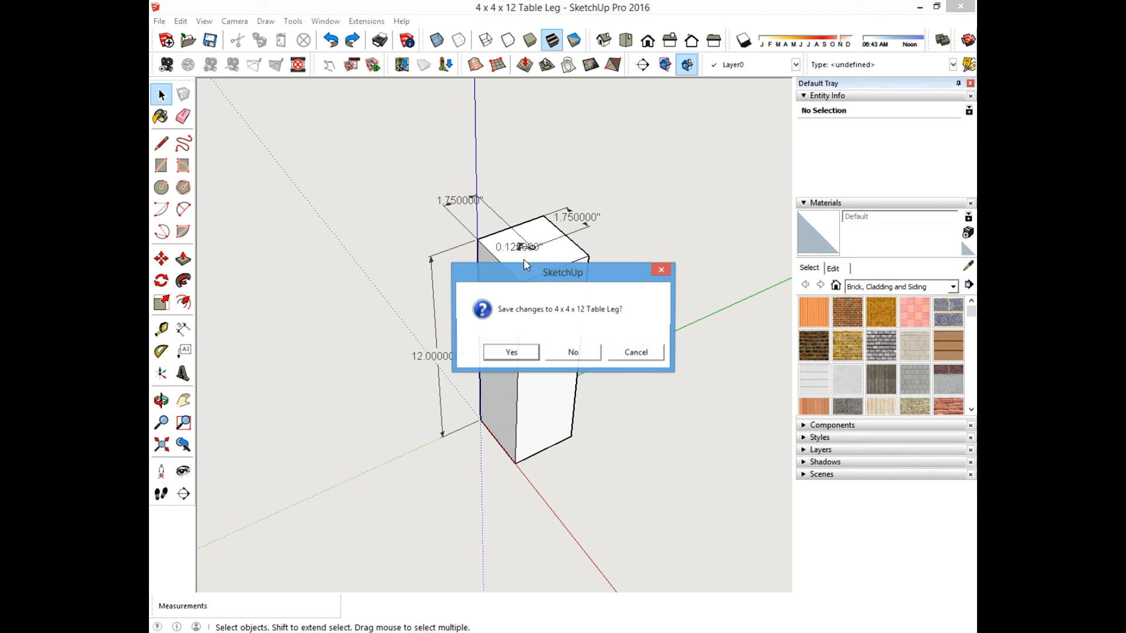
{"action": "left_click", "coordinate": [573, 356]}
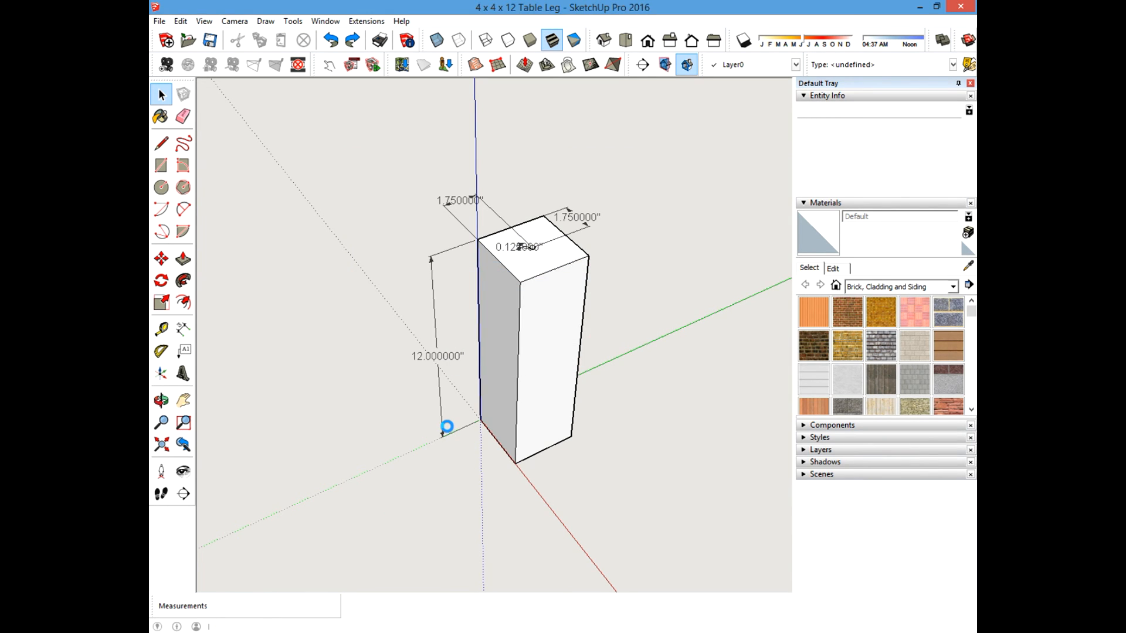
Orbit and zoom around the coffee table to inspect the legs, aprons, stretchers and top boards.
{"action": "middle_click_drag", "start_coordinate": [561, 360], "coordinate": [439, 353], "text": "shift"}
{"action": "middle_click_drag", "start_coordinate": [473, 306], "coordinate": [513, 308], "text": "ctrl"}
{"action": "scroll", "coordinate": [433, 323], "scroll_direction": "down", "scroll_amount": 5}
{"action": "scroll", "coordinate": [470, 325], "scroll_direction": "up", "scroll_amount": 3}
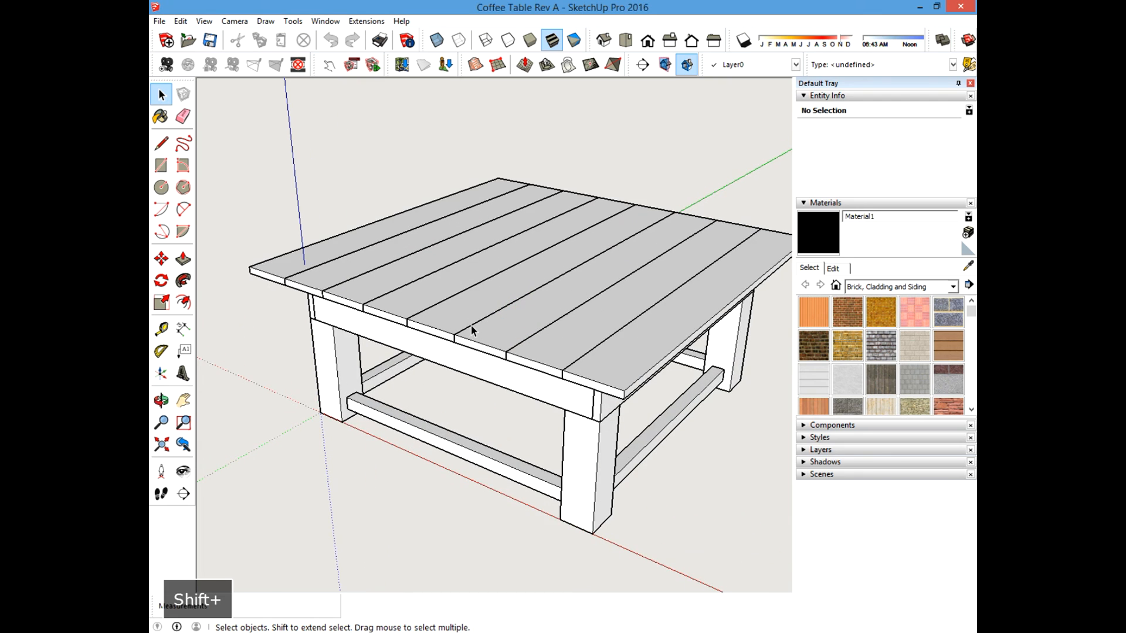
{"action": "scroll", "coordinate": [579, 389], "scroll_direction": "down", "scroll_amount": 3}
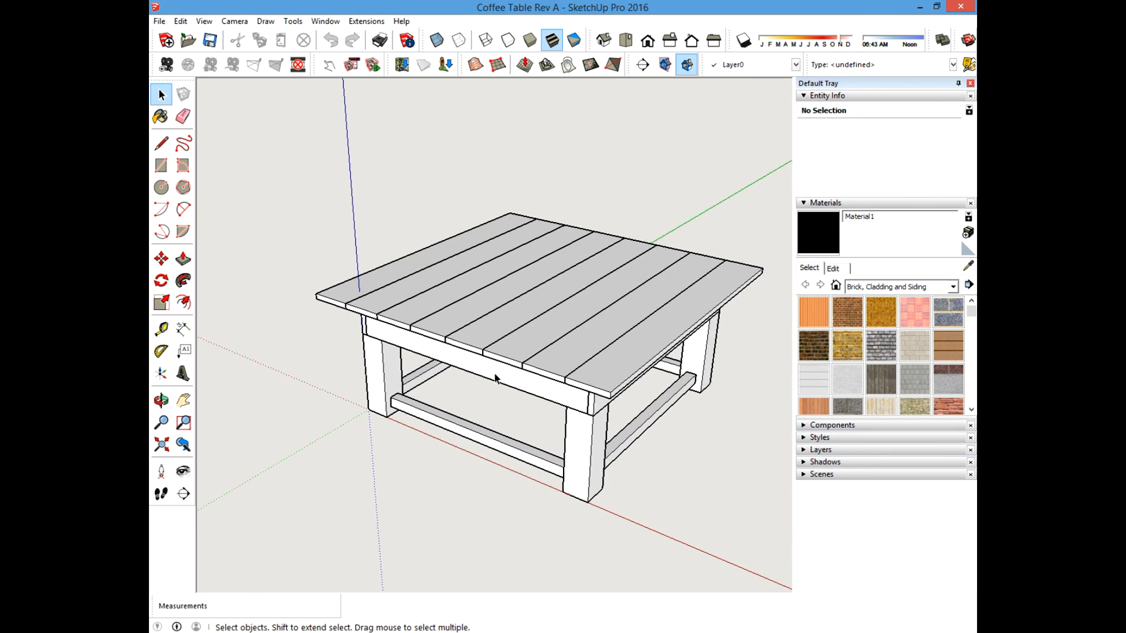
{"action": "scroll", "coordinate": [345, 359], "scroll_direction": "up", "scroll_amount": 5}
{"action": "scroll", "coordinate": [316, 365], "scroll_direction": "down", "scroll_amount": 3}
{"action": "scroll", "coordinate": [378, 371], "scroll_direction": "up", "scroll_amount": 2}
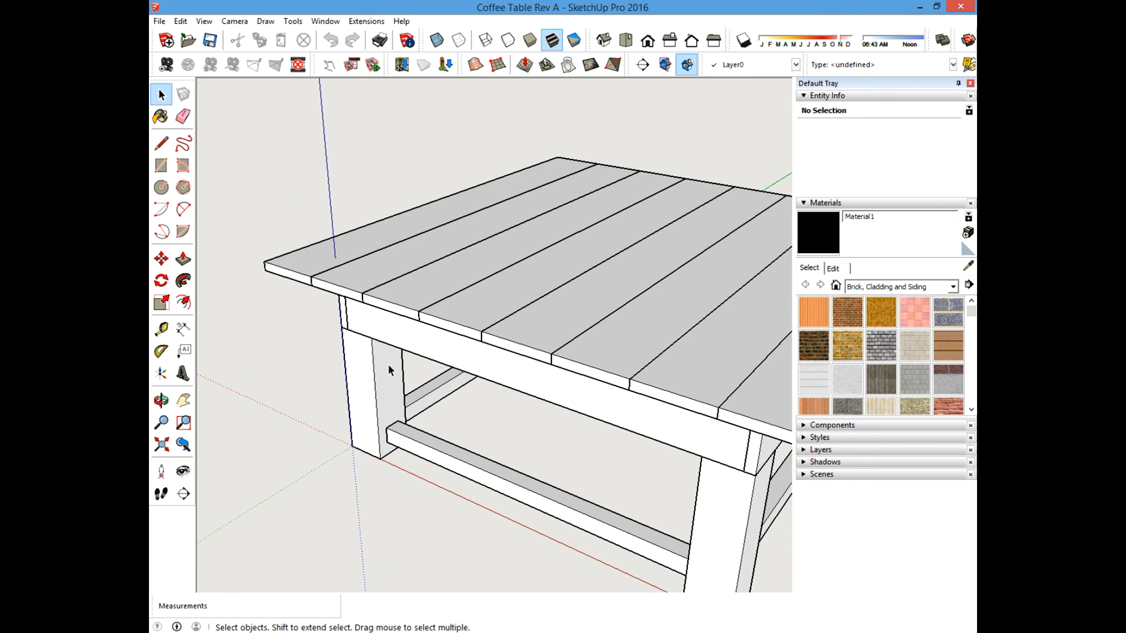
{"action": "scroll", "coordinate": [389, 372], "scroll_direction": "down", "scroll_amount": 2}
{"action": "scroll", "coordinate": [381, 375], "scroll_direction": "up", "scroll_amount": 3}
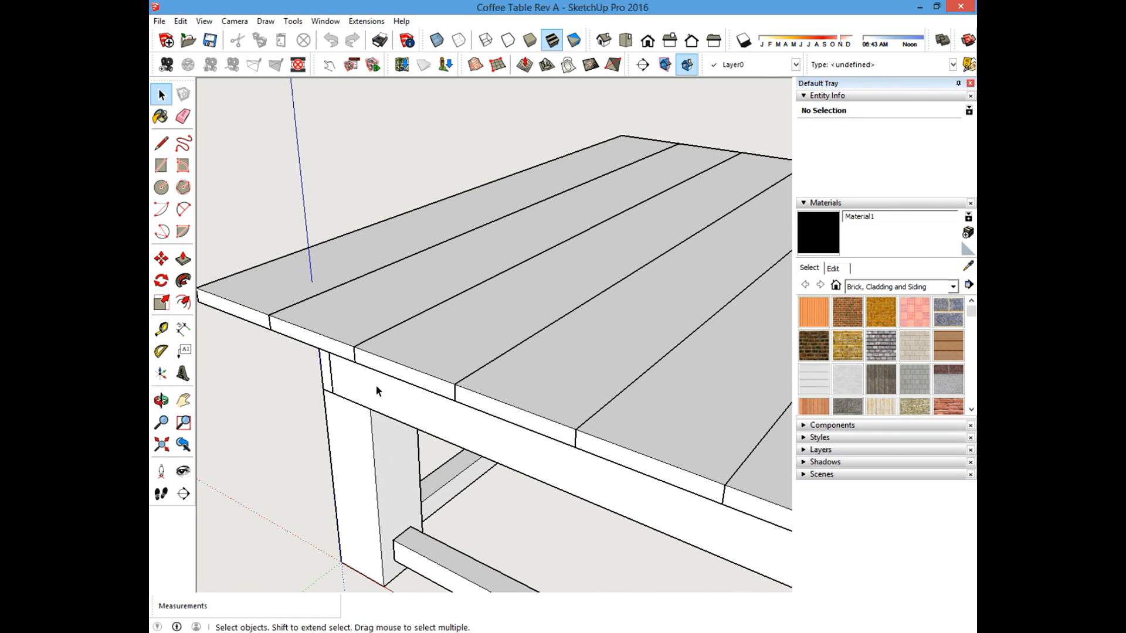
{"action": "scroll", "coordinate": [460, 352], "scroll_direction": "down", "scroll_amount": 1}
{"action": "scroll", "coordinate": [407, 402], "scroll_direction": "up", "scroll_amount": 5}
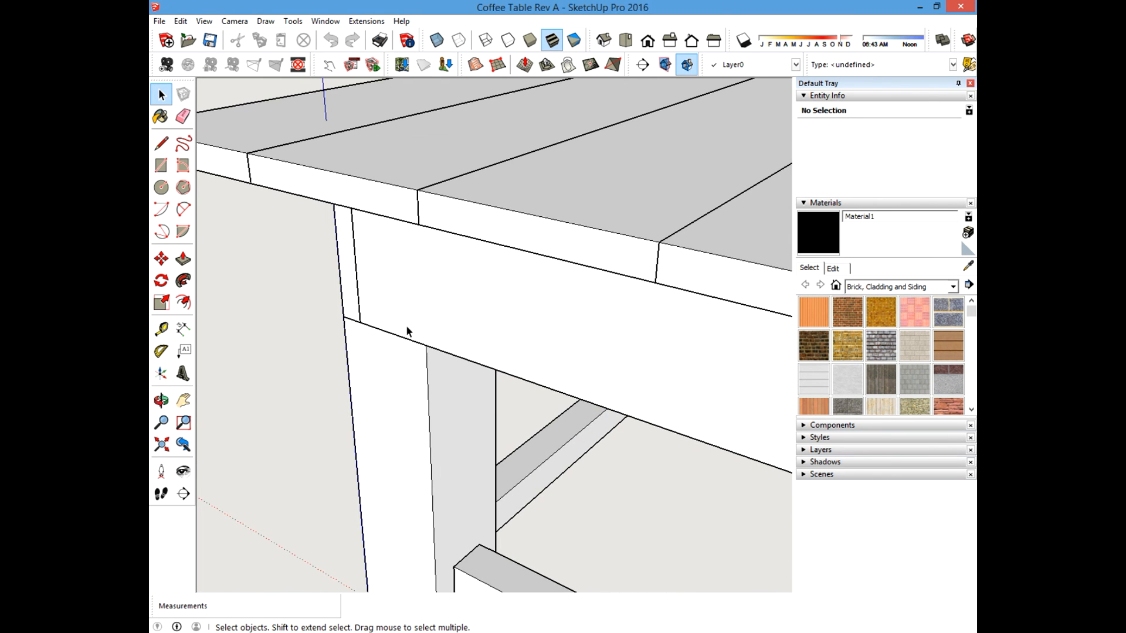
{"action": "scroll", "coordinate": [417, 401], "scroll_direction": "down", "scroll_amount": 4}
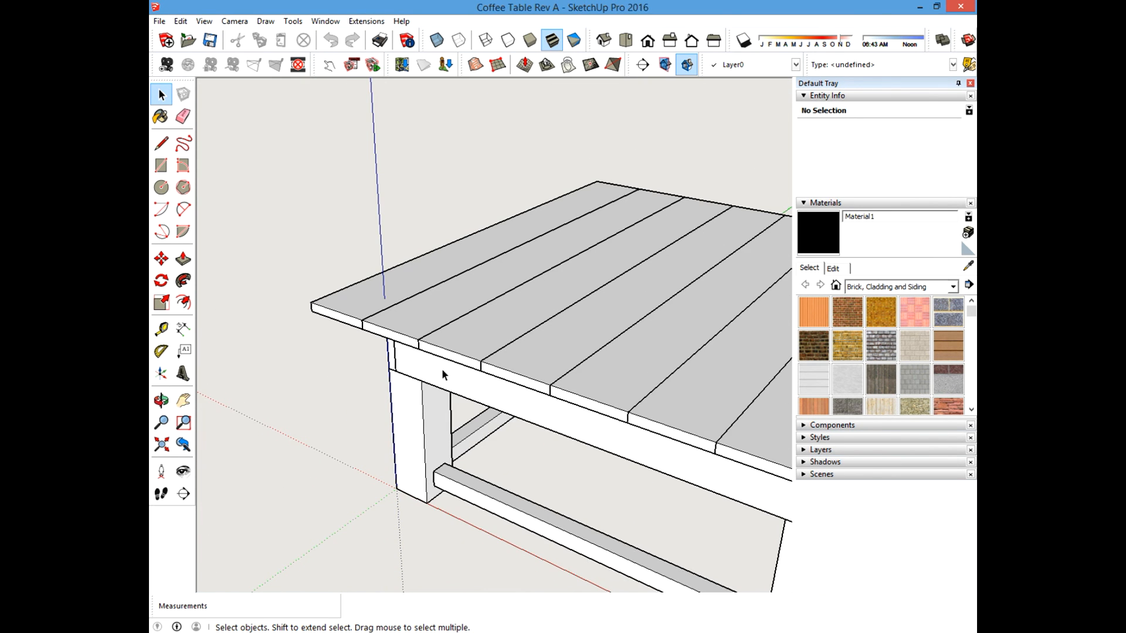
{"action": "scroll", "coordinate": [399, 374], "scroll_direction": "up", "scroll_amount": 2}
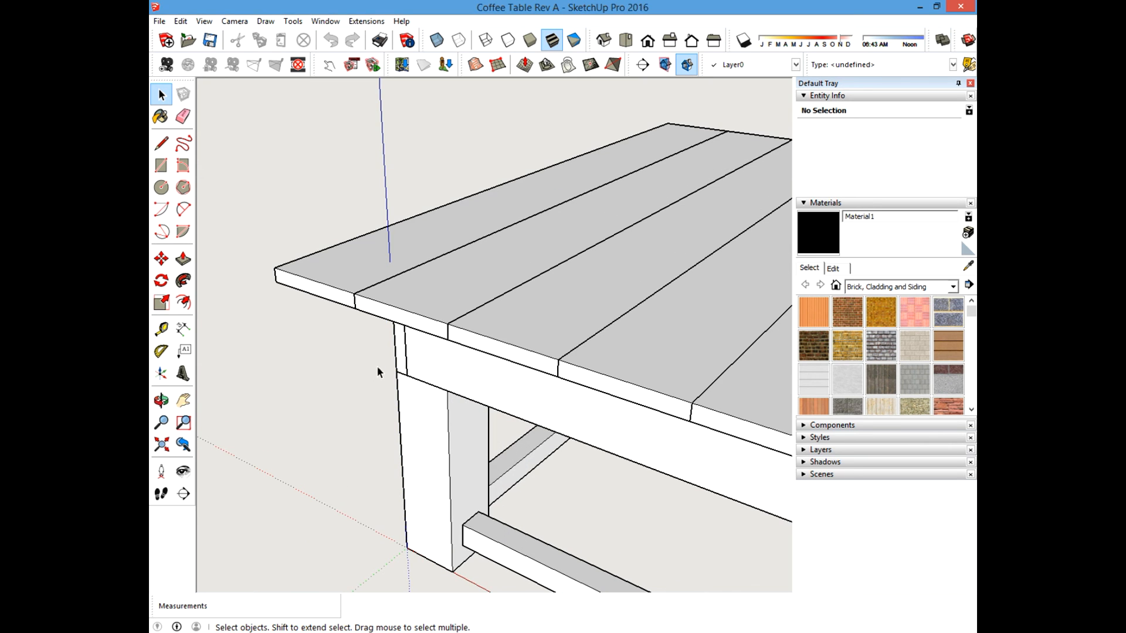
{"action": "scroll", "coordinate": [405, 381], "scroll_direction": "down", "scroll_amount": 1}
{"action": "scroll", "coordinate": [432, 395], "scroll_direction": "up", "scroll_amount": 2}
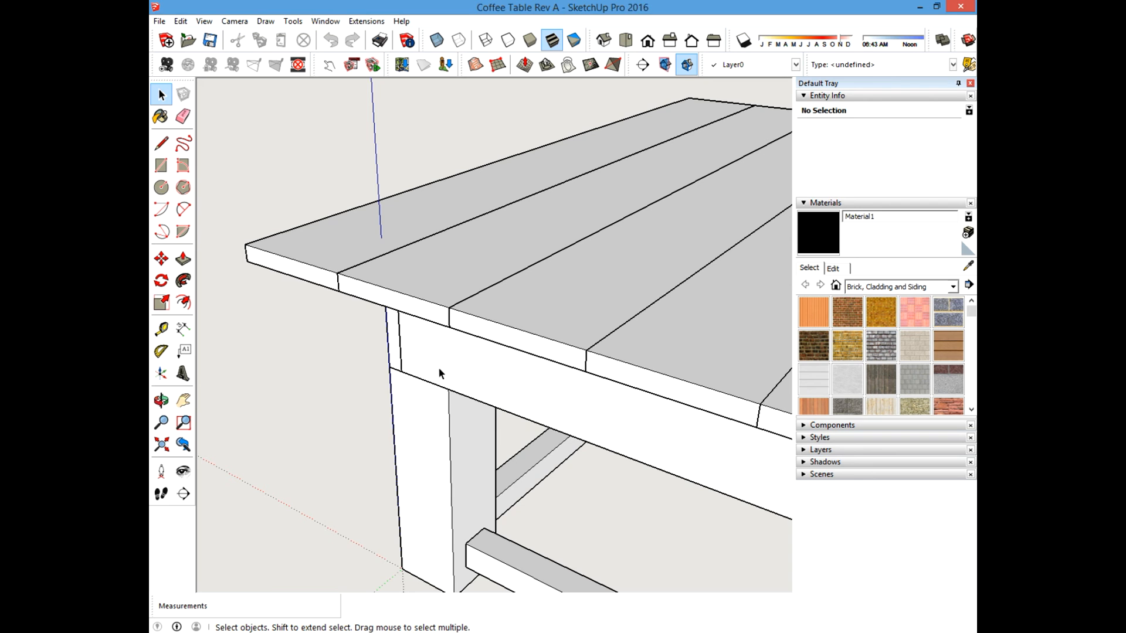
{"action": "scroll", "coordinate": [478, 378], "scroll_direction": "down", "scroll_amount": 5}
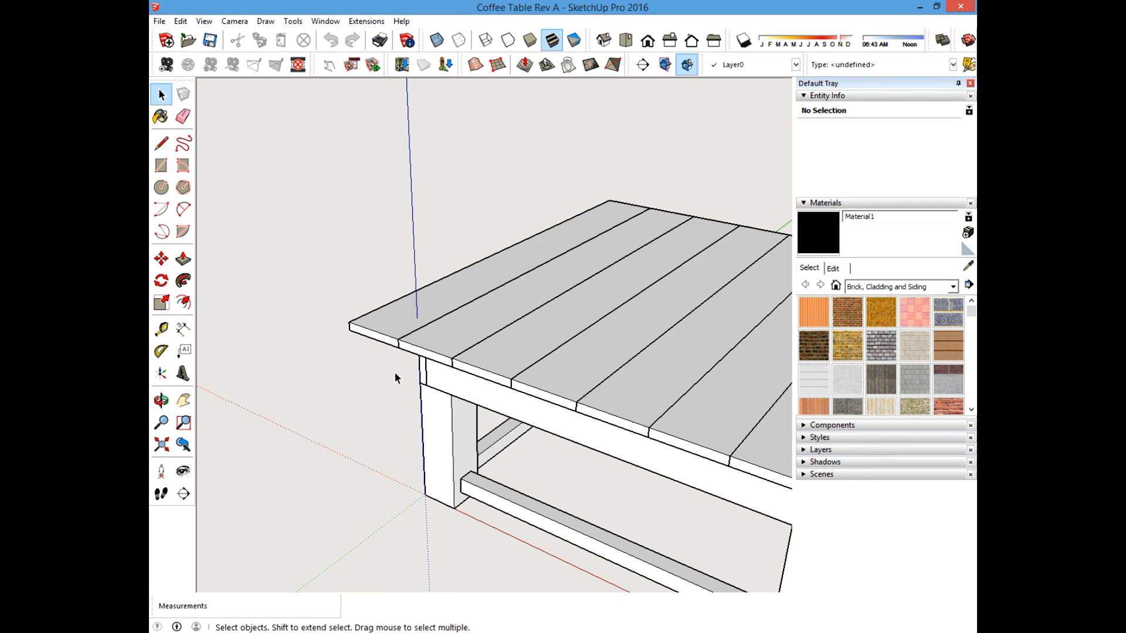
{"action": "scroll", "coordinate": [413, 373], "scroll_direction": "down", "scroll_amount": 1}
{"action": "scroll", "coordinate": [456, 384], "scroll_direction": "up", "scroll_amount": 3}
{"action": "scroll", "coordinate": [456, 384], "scroll_direction": "down", "scroll_amount": 3}
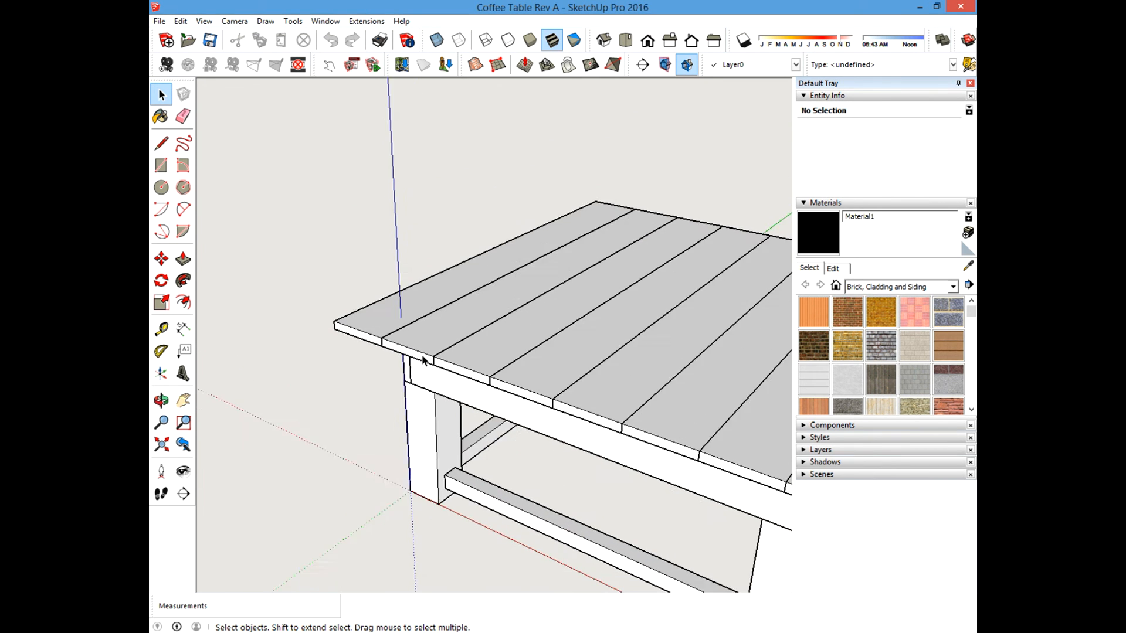
{"action": "scroll", "coordinate": [422, 359], "scroll_direction": "down", "scroll_amount": 1}
{"action": "scroll", "coordinate": [433, 375], "scroll_direction": "up", "scroll_amount": 3}
{"action": "scroll", "coordinate": [420, 378], "scroll_direction": "down", "scroll_amount": 4}
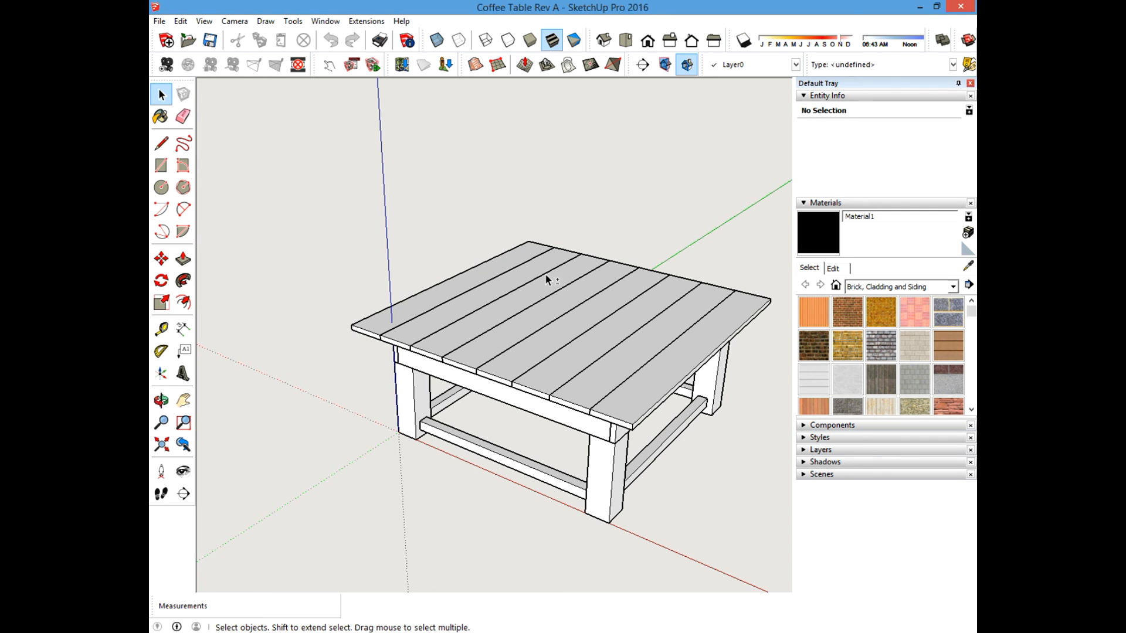
{"action": "middle_click_drag", "start_coordinate": [483, 257], "coordinate": [425, 242], "text": "shift"}
{"action": "middle_click_drag", "start_coordinate": [472, 326], "coordinate": [554, 206]}
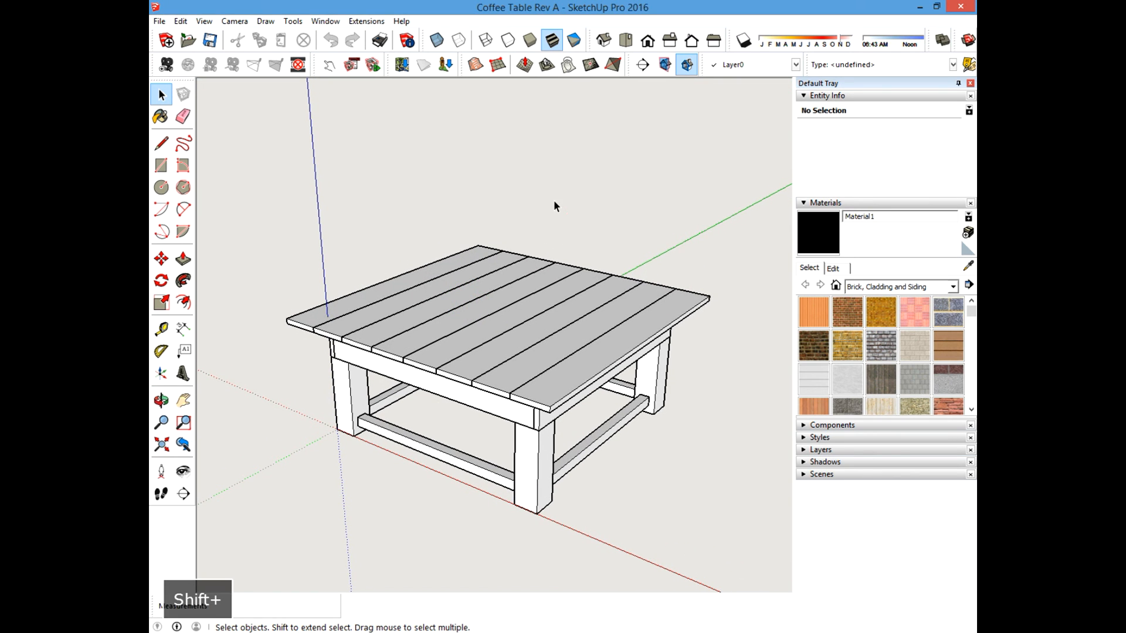